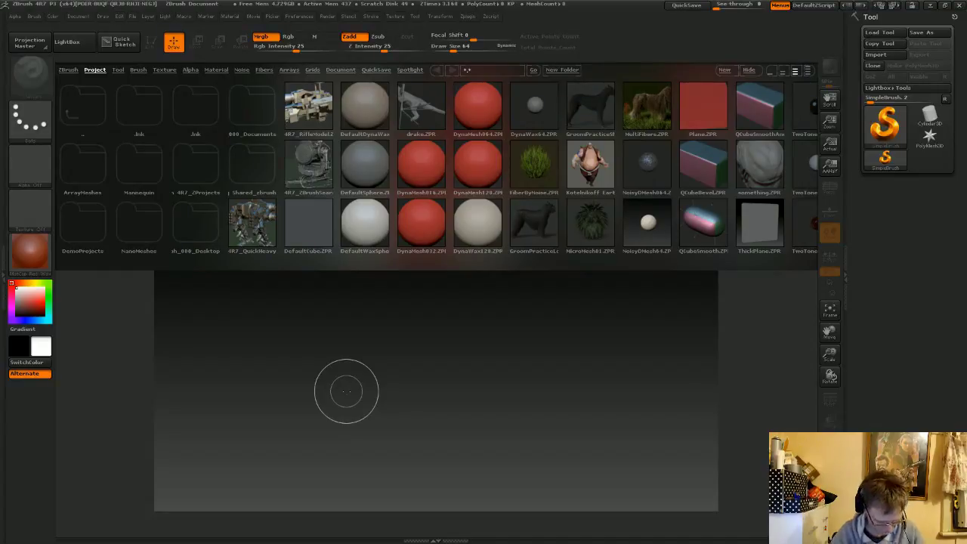
- Check the Windows Update status in Windows Settings and close the Settings window
key("super")
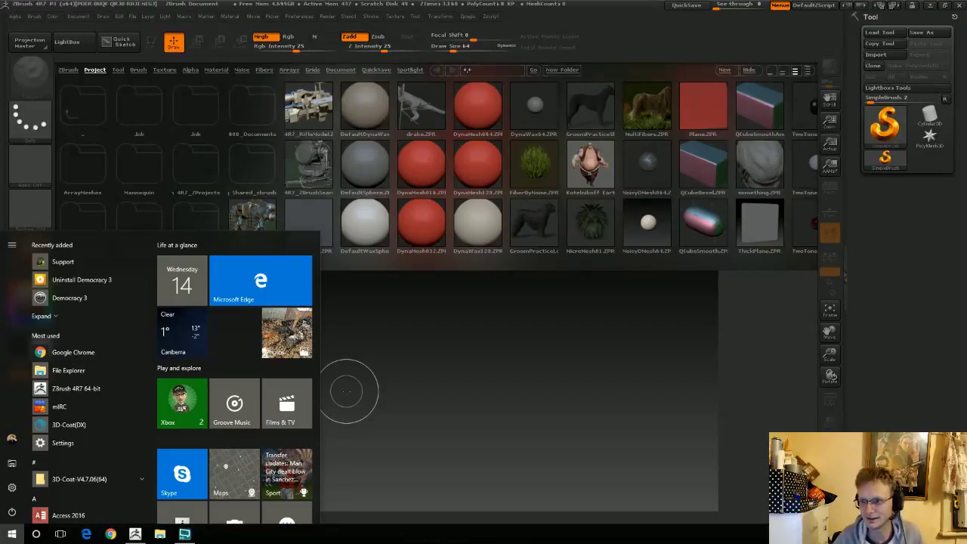
left_click(13, 488)
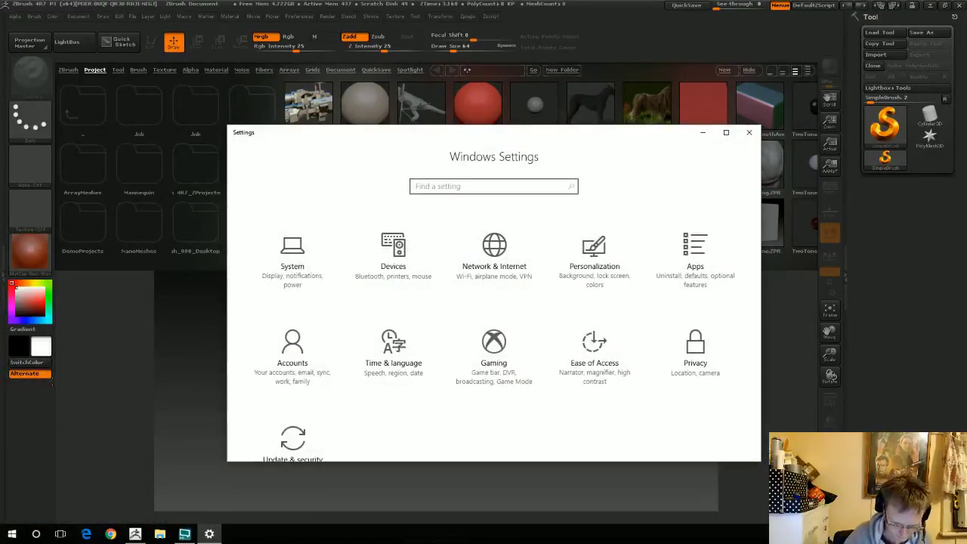
left_click(316, 431)
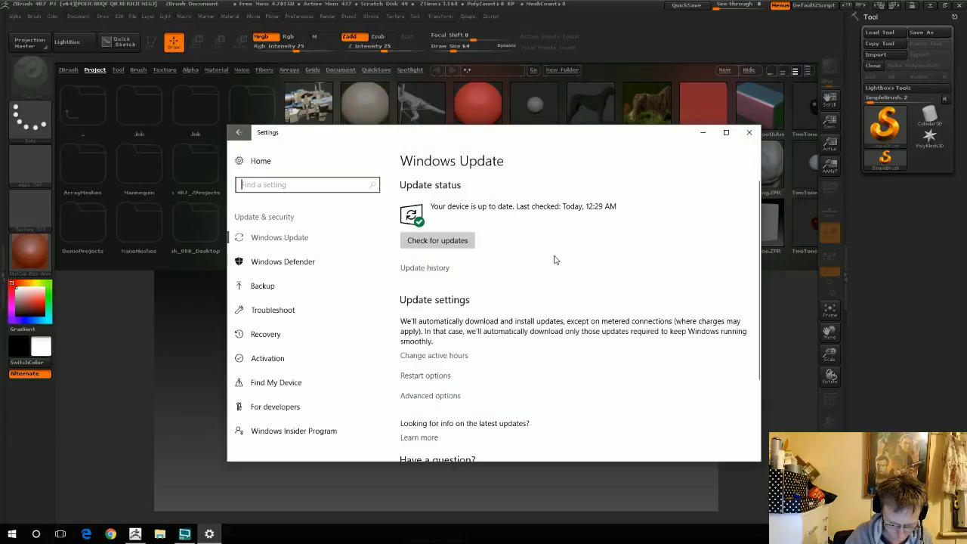
left_click(748, 132)
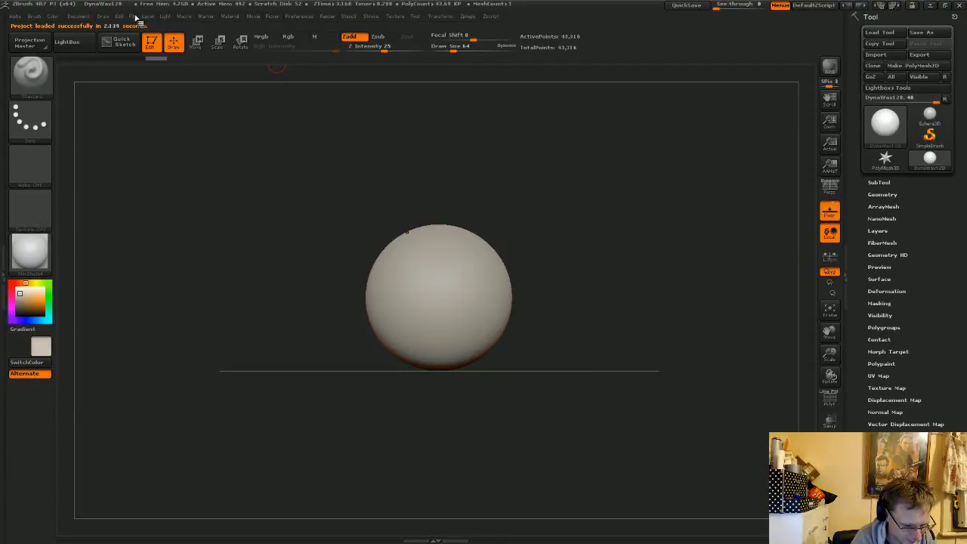
- Save the sphere project in the ZProjects folder under the file name somthing
key("ctrl+s")
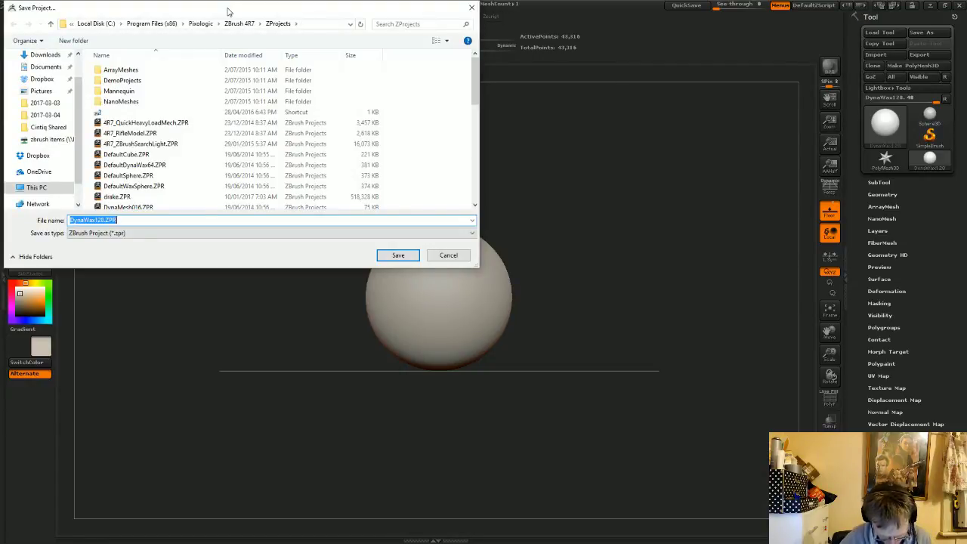
type("wolfking")
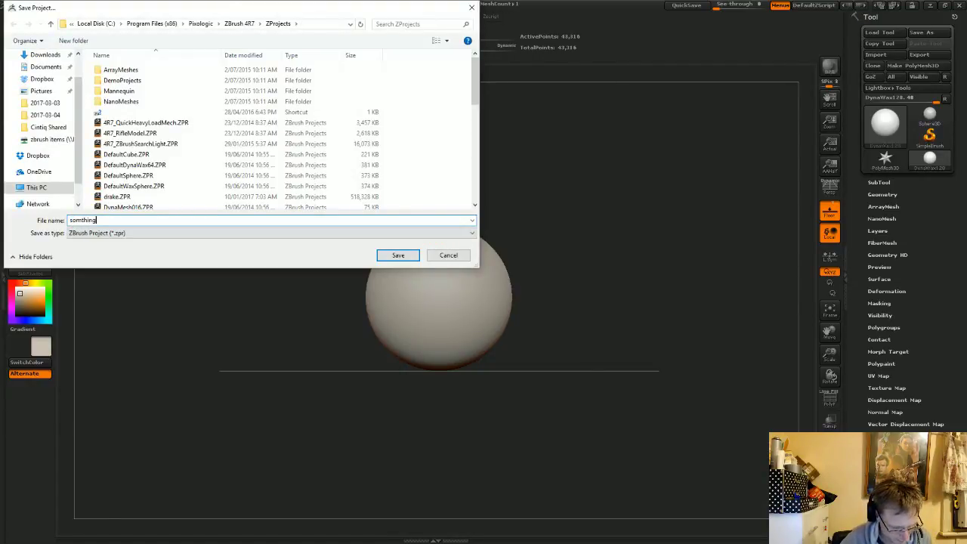
key("Return")
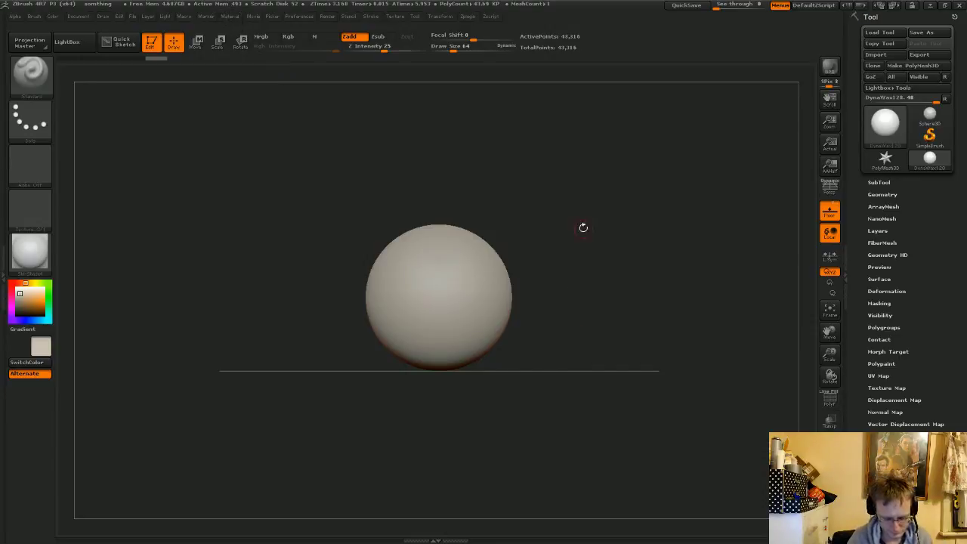
- Frame the sphere and choose the Move Elastic brush with a draw size of 178
left_click_drag(583, 224, 464, 225)
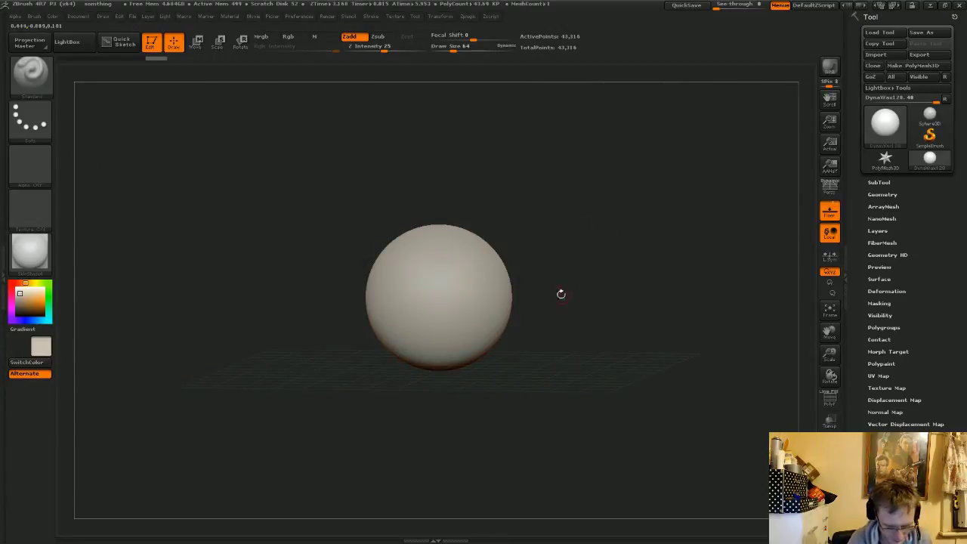
left_click_drag(575, 253, 546, 272)
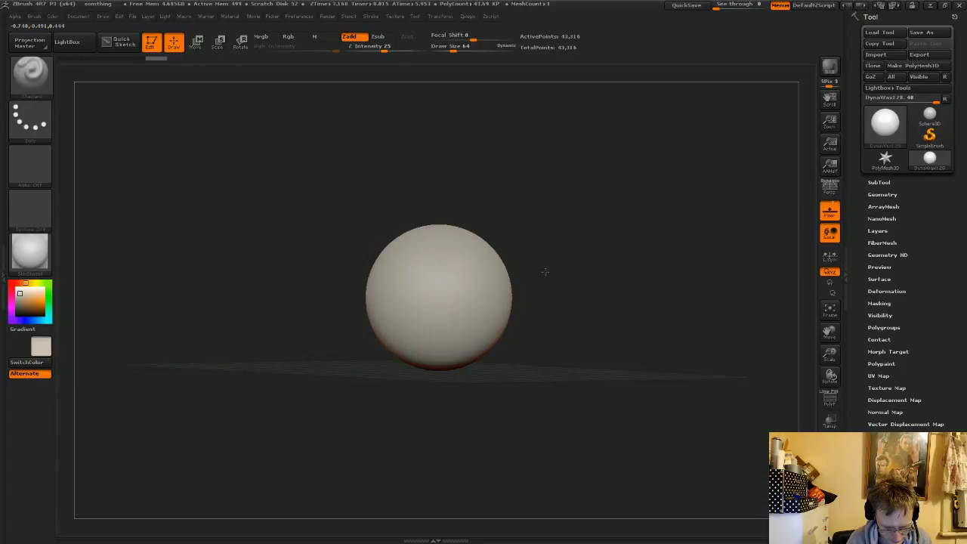
key("f")
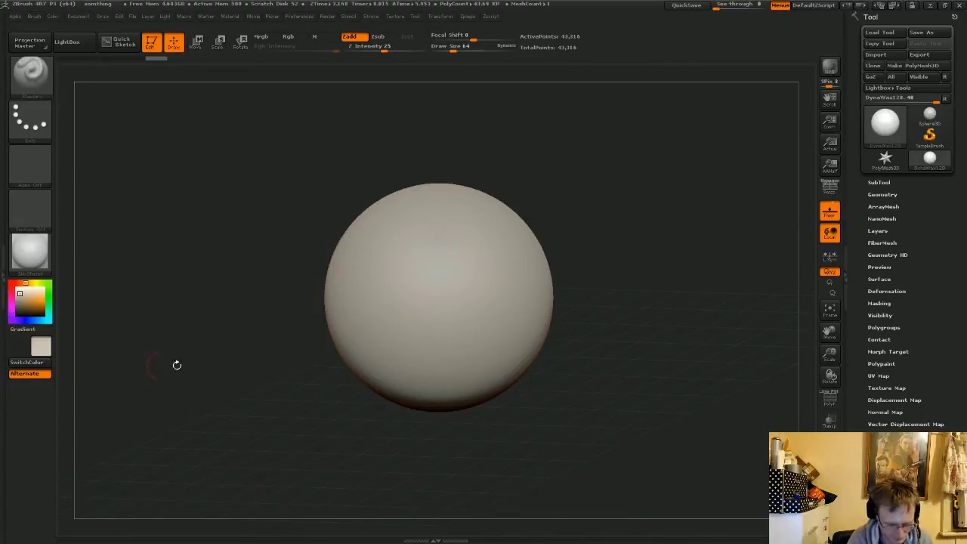
key("b")
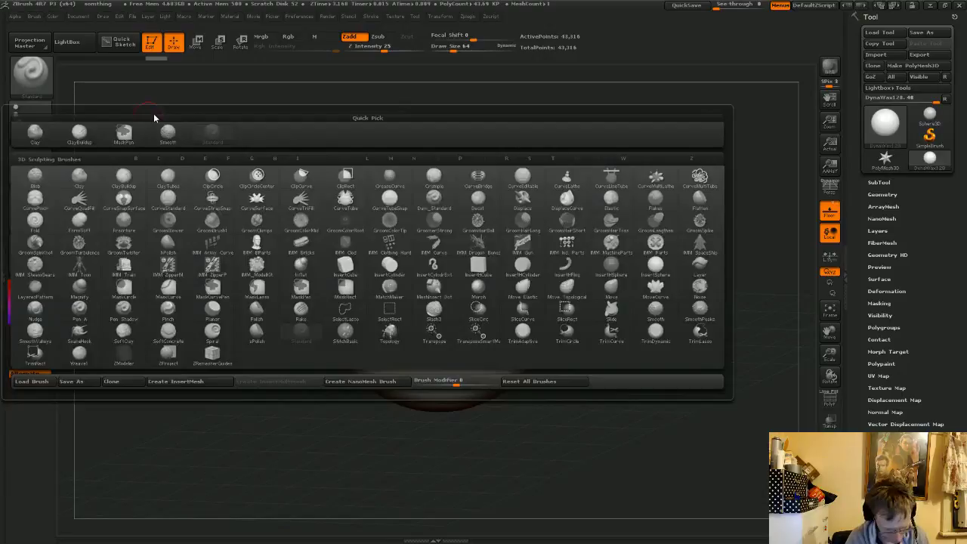
key("m")
key("e")
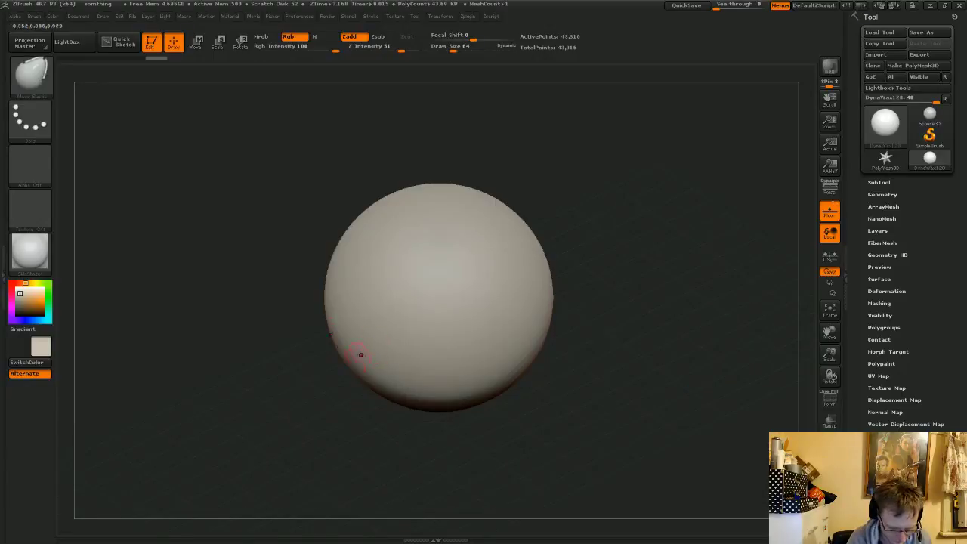
key("space")
left_click_drag(380, 347, 391, 348)
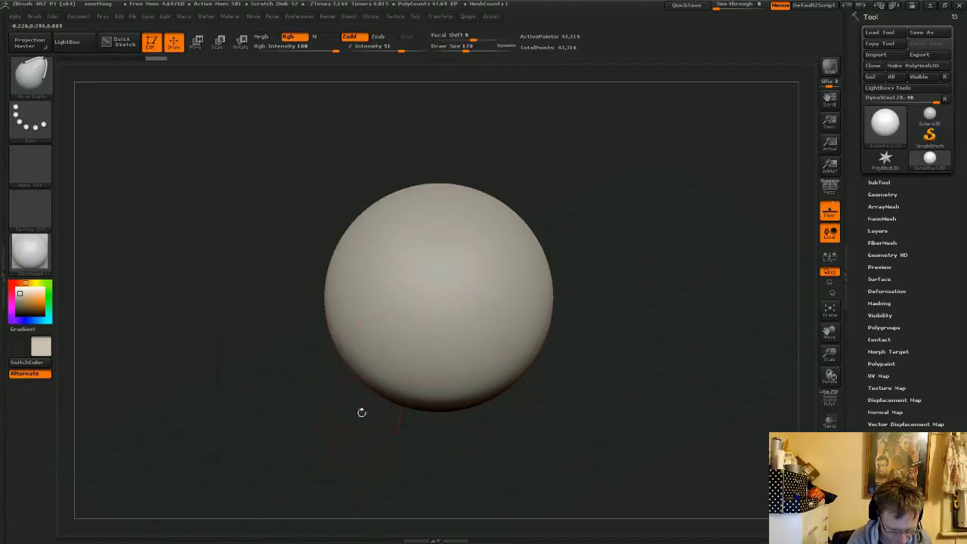
- Pull brow ridges and a long pointed nose out of the front of the sphere
mouse_move(357, 317)
left_mouse_down()
mouse_move(275, 376)
mouse_move(335, 326)
mouse_move(263, 370)
mouse_move(297, 333)
left_mouse_up()
mouse_move(317, 430)
left_mouse_down()
mouse_move(340, 427)
mouse_move(343, 370)
left_mouse_up()
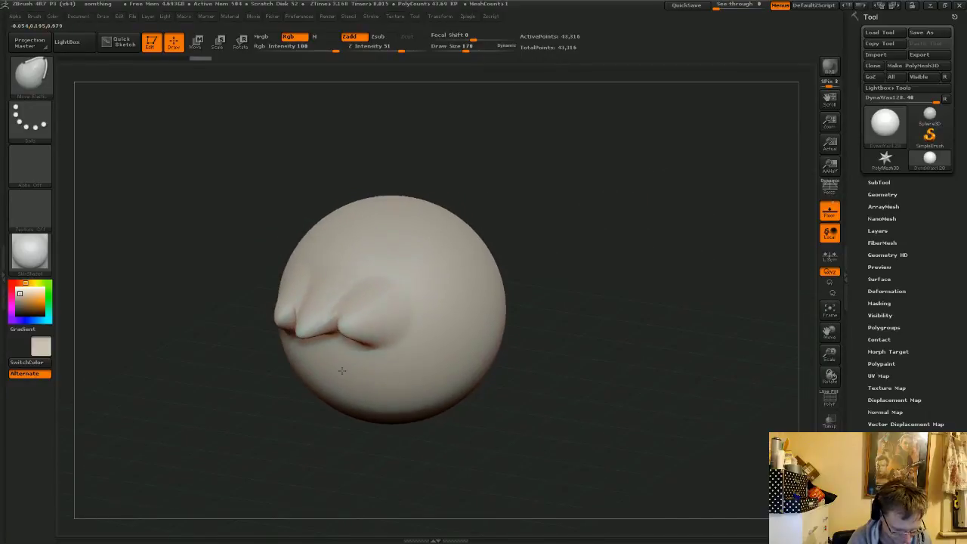
mouse_move(342, 370)
left_mouse_down()
mouse_move(313, 414)
mouse_move(323, 349)
mouse_move(330, 396)
mouse_move(308, 406)
mouse_move(317, 371)
mouse_move(300, 408)
left_mouse_up()
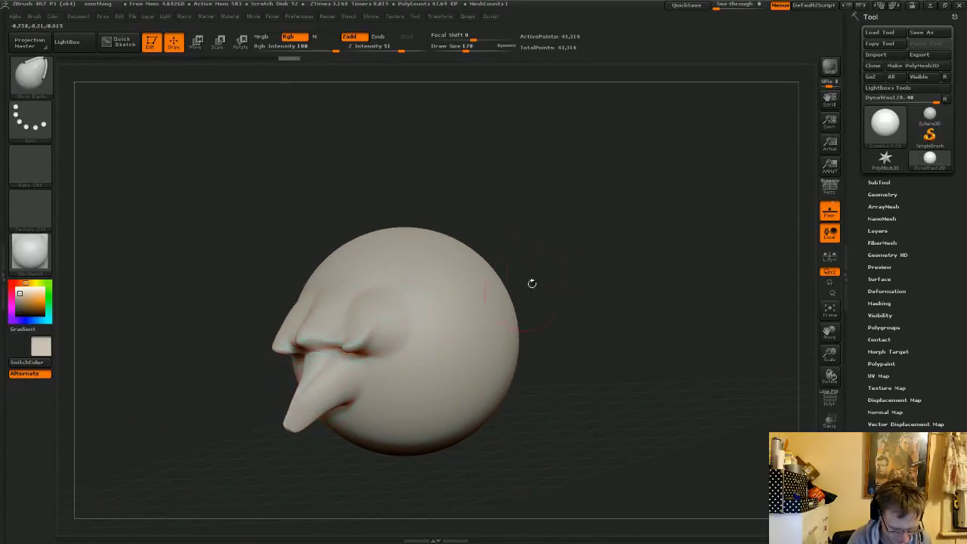
- Push in a mouth crease and shape a lower lip beneath the nose
mouse_move(586, 239)
left_mouse_down()
mouse_move(605, 222)
mouse_move(486, 269)
left_mouse_up()
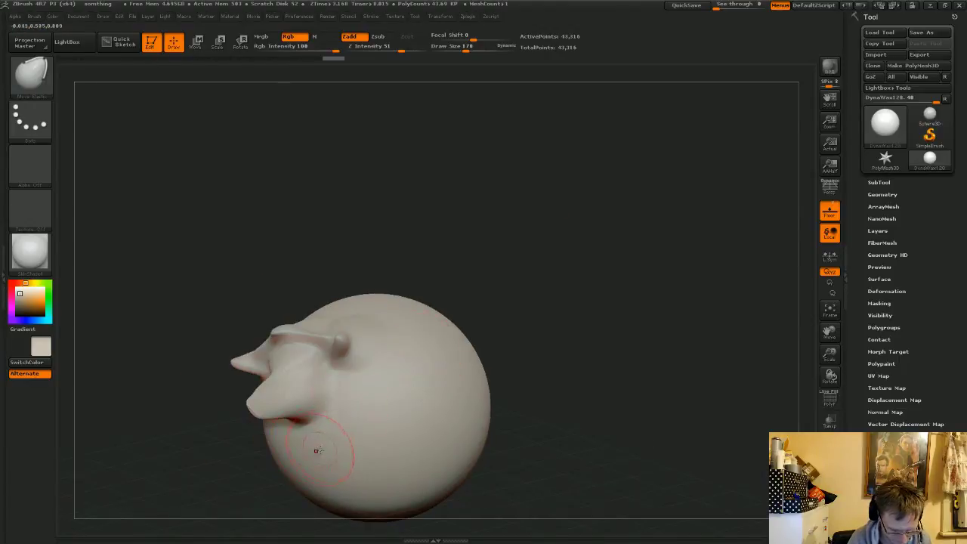
mouse_move(316, 451)
left_mouse_down()
mouse_move(333, 440)
mouse_move(326, 449)
mouse_move(355, 468)
mouse_move(326, 445)
left_mouse_up()
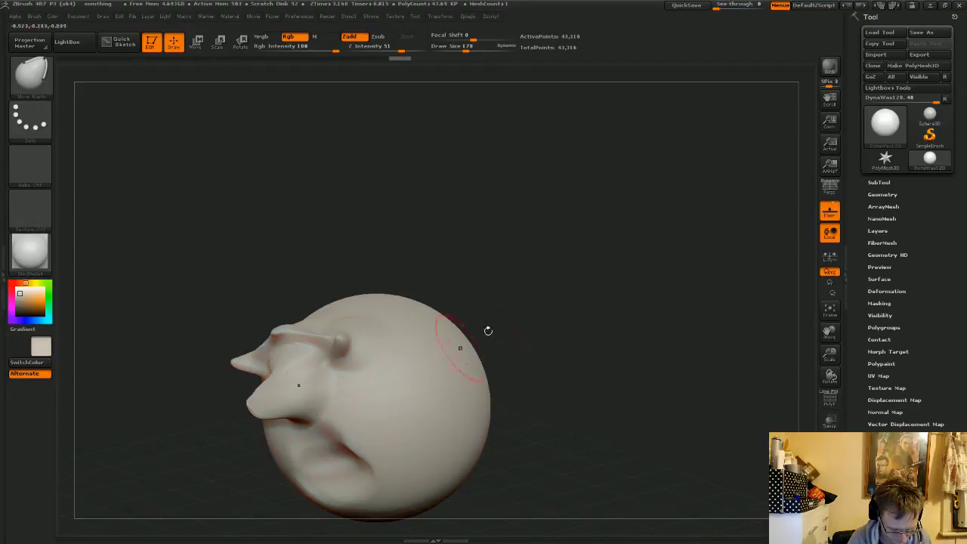
left_click_drag(488, 330, 554, 310)
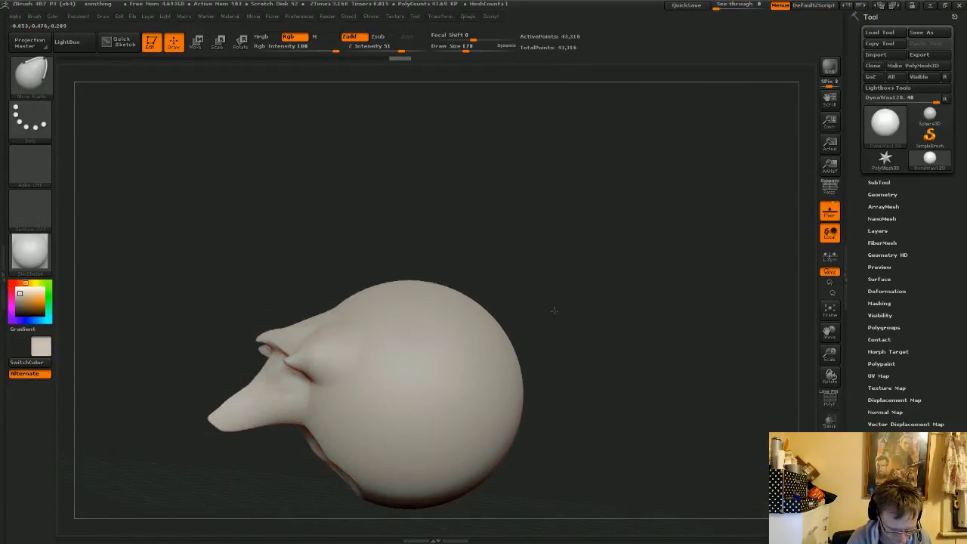
- Raise the draw size to 257, undo the trial dent on the forehead, and pull the top of the head up into a crest
left_click_drag(554, 311, 358, 263)
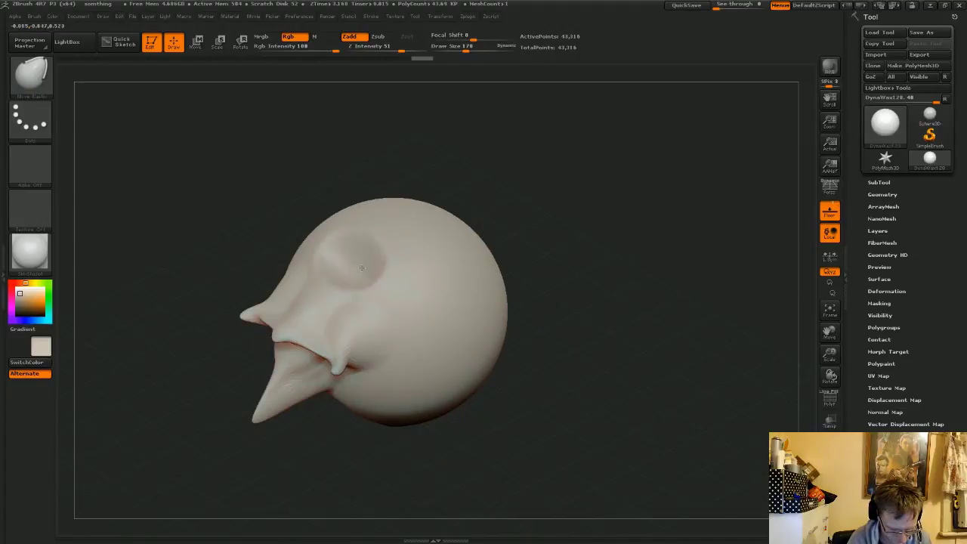
key("space")
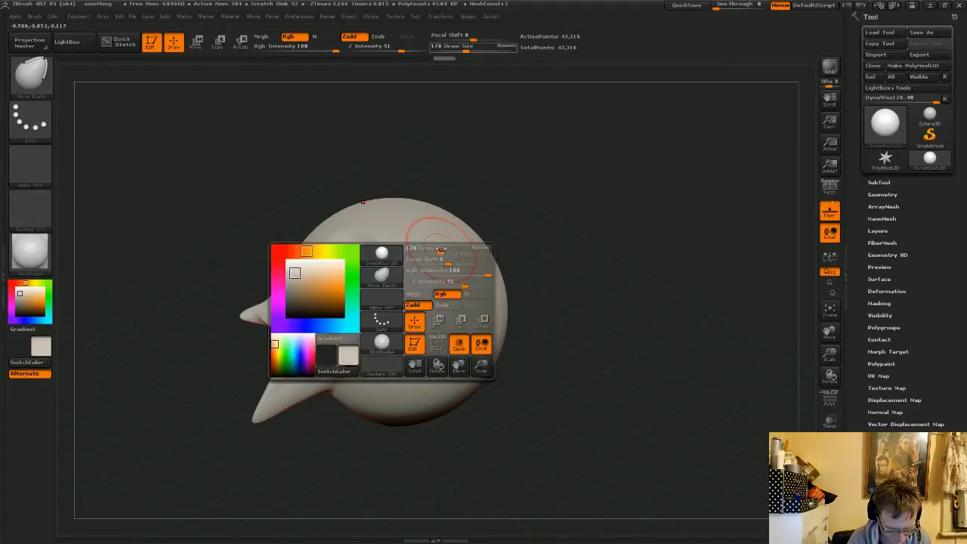
left_click_drag(442, 250, 449, 250)
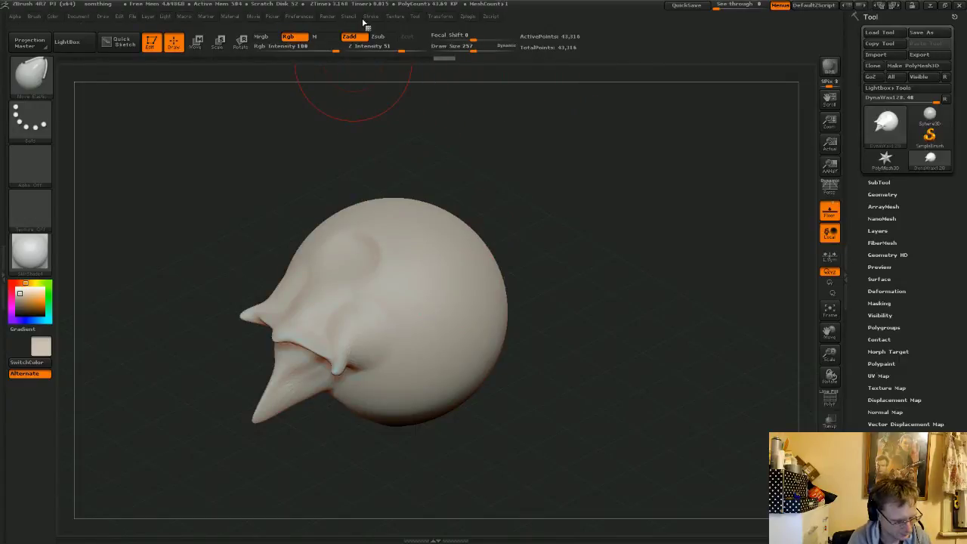
key("ctrl+shift+z")
key("ctrl+shift+z")
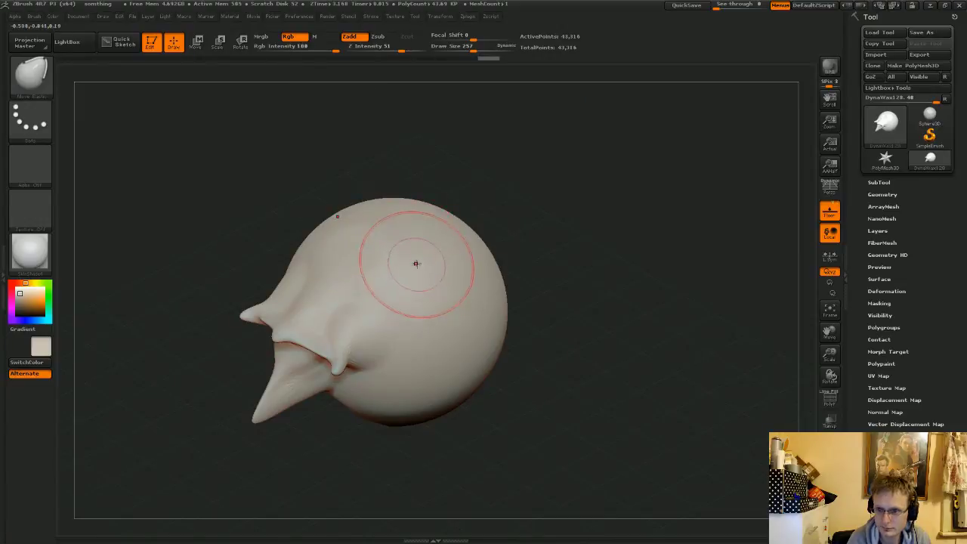
mouse_move(408, 251)
left_mouse_down()
mouse_move(417, 246)
mouse_move(408, 211)
left_mouse_up()
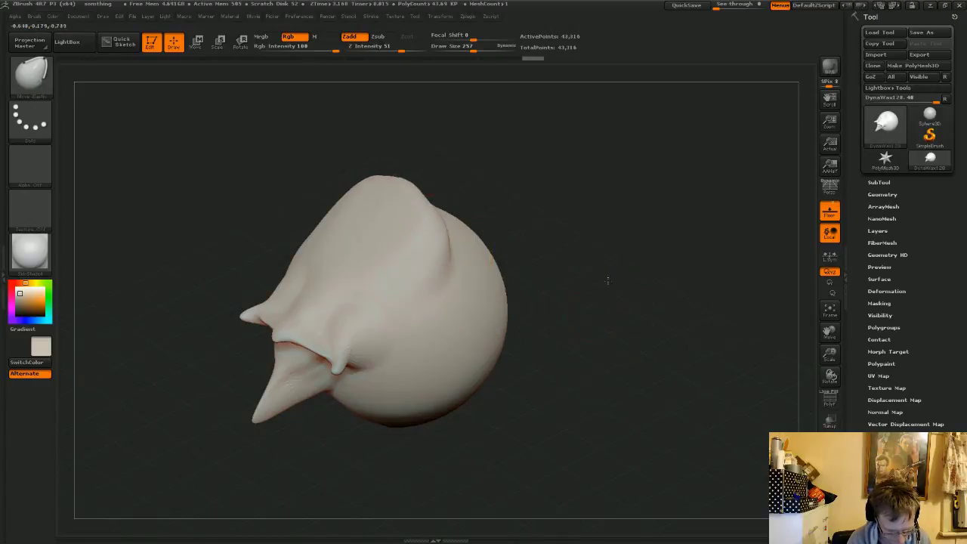
- Broaden the pointed nose into a deep muzzle above the mouth and smooth its side
left_click_drag(606, 280, 519, 301)
left_click_drag(348, 401, 343, 408)
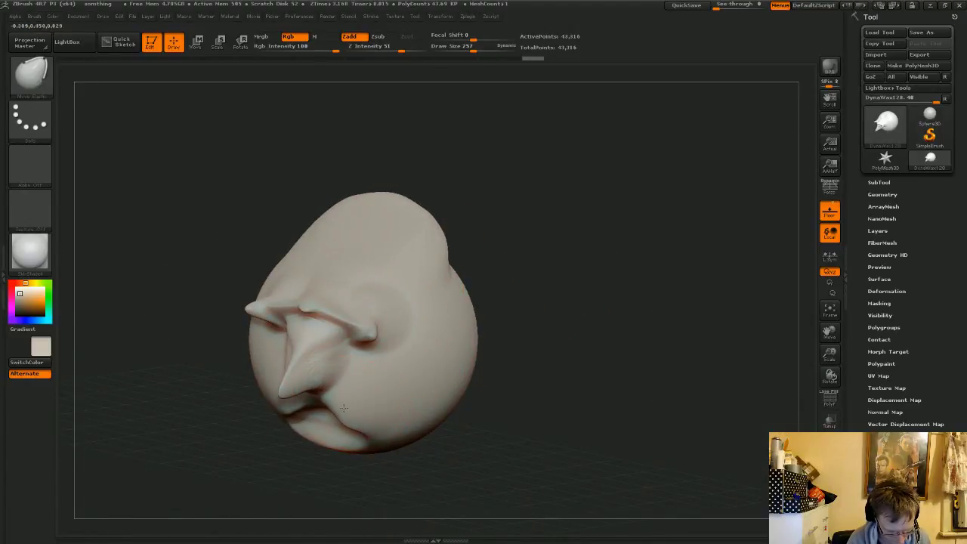
mouse_move(266, 378)
left_mouse_down()
mouse_move(276, 391)
mouse_move(274, 382)
mouse_move(296, 386)
left_mouse_up()
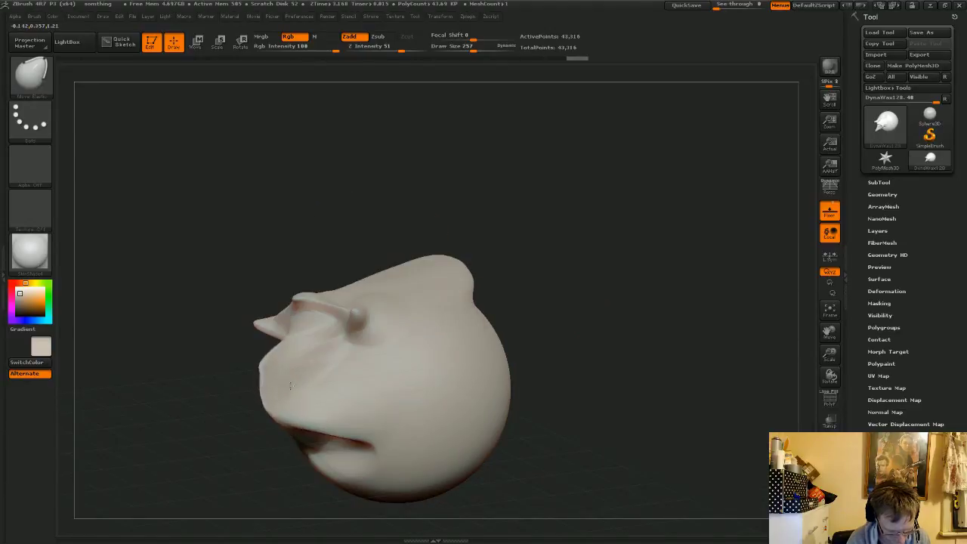
mouse_move(592, 254)
left_mouse_down()
mouse_move(656, 263)
mouse_move(588, 259)
mouse_move(612, 261)
left_mouse_up()
left_click_drag(371, 323, 334, 313, "shift")
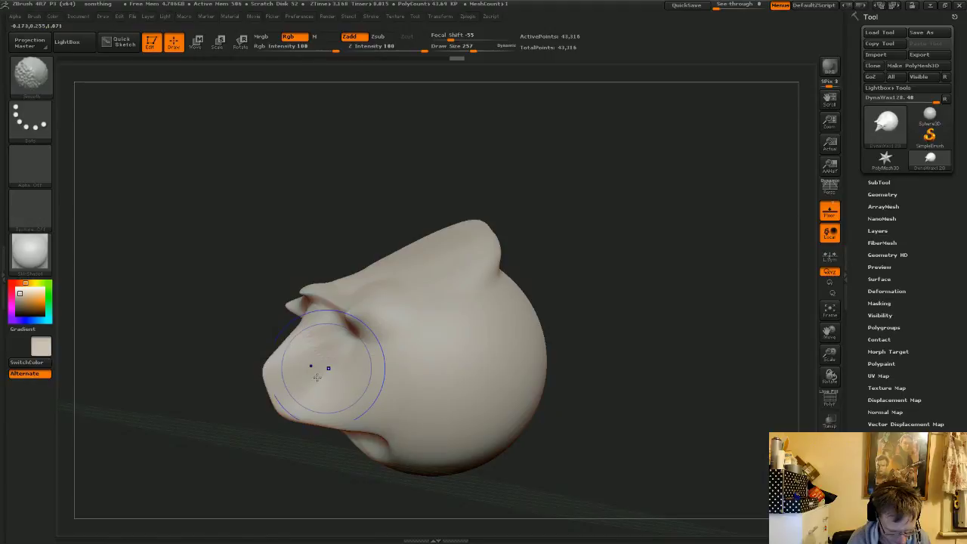
- Fill out both sides of the muzzle between the brows and the mouth
left_click_drag(340, 502, 359, 471)
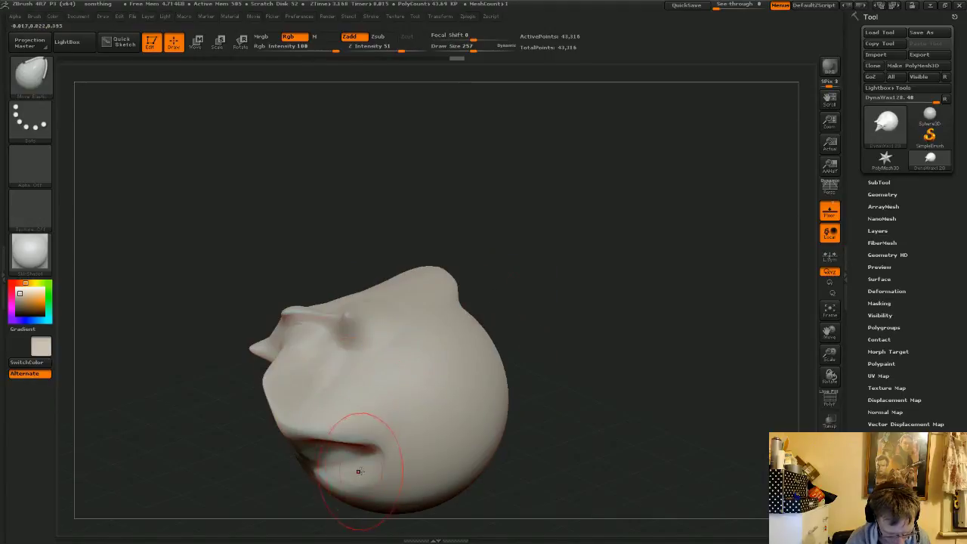
mouse_move(279, 395)
left_mouse_down()
mouse_move(266, 395)
mouse_move(313, 379)
left_mouse_up()
left_click_drag(521, 272, 639, 266)
left_click_drag(340, 383, 333, 383)
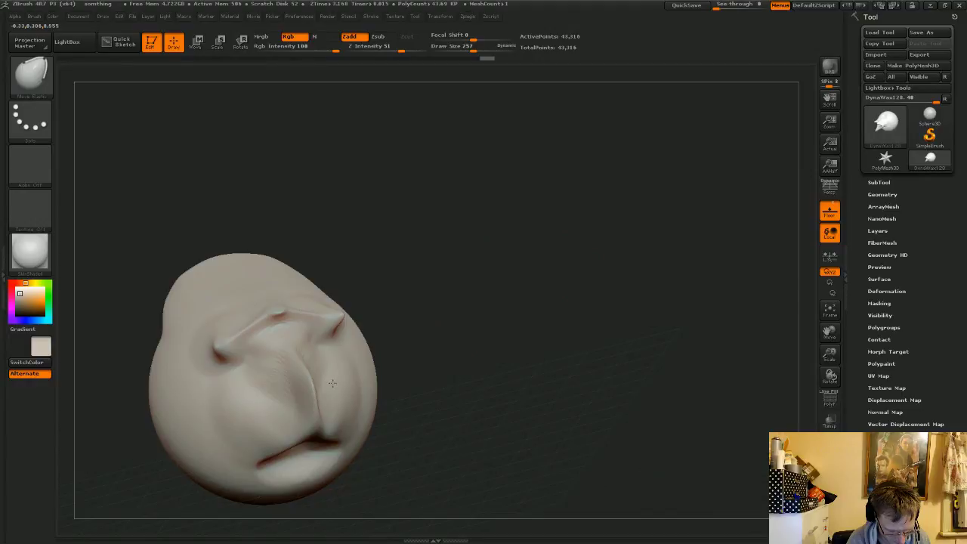
mouse_move(333, 383)
left_mouse_down()
mouse_move(313, 378)
mouse_move(292, 405)
mouse_move(285, 399)
mouse_move(313, 411)
mouse_move(329, 389)
left_mouse_up()
- Reshape the lower jaw and push the throat up beneath the muzzle
left_click_drag(530, 292, 505, 289)
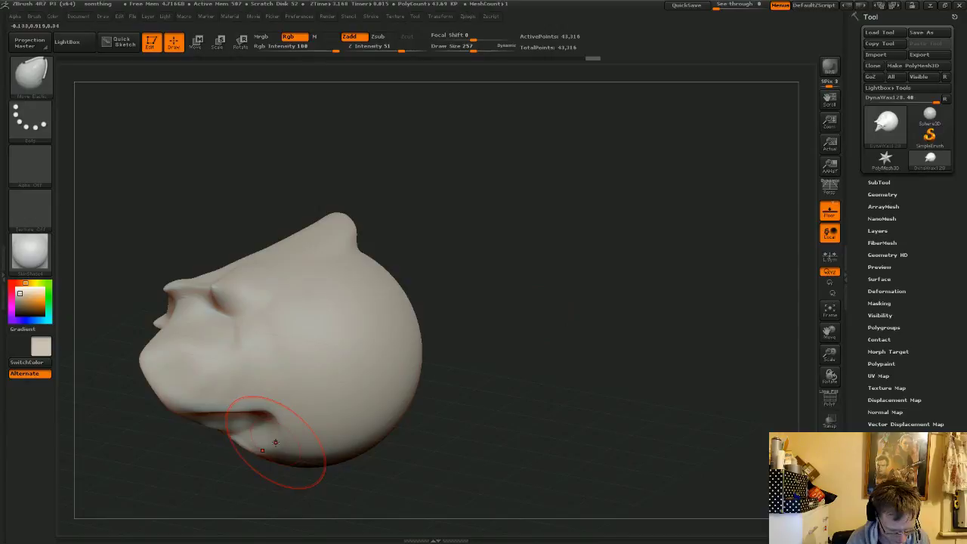
left_click_drag(306, 487, 291, 491)
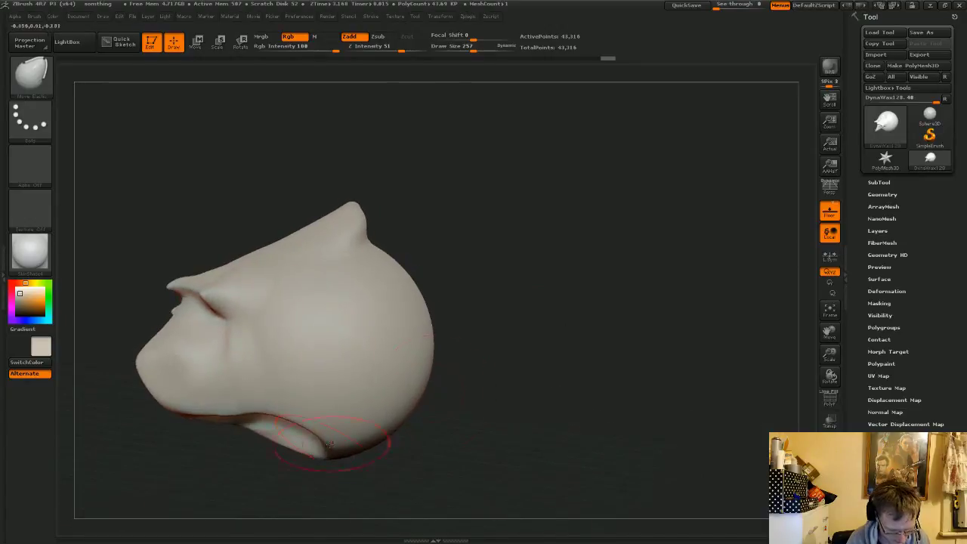
mouse_move(331, 454)
left_mouse_down()
mouse_move(295, 408)
mouse_move(299, 392)
left_mouse_up()
mouse_move(561, 293)
left_mouse_down()
mouse_move(514, 291)
mouse_move(554, 289)
left_mouse_up()
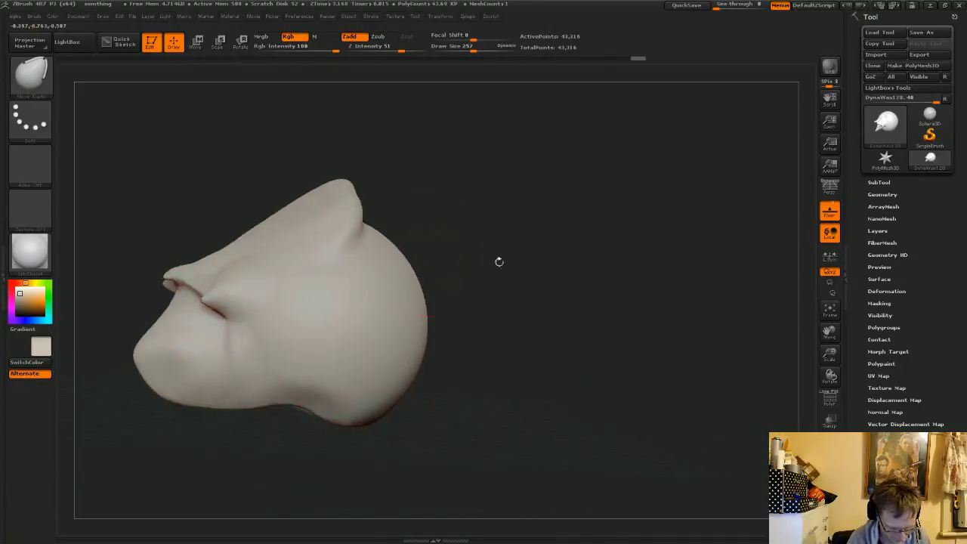
- Move the side of the head beside the brow and widen the upper skull
left_click_drag(518, 212, 454, 224)
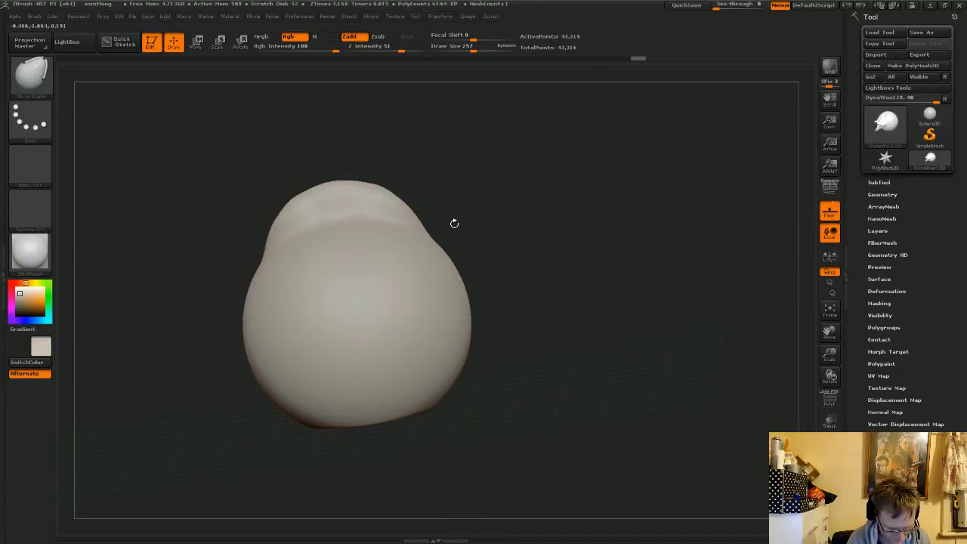
left_click_drag(454, 224, 643, 248)
left_click_drag(305, 277, 314, 283)
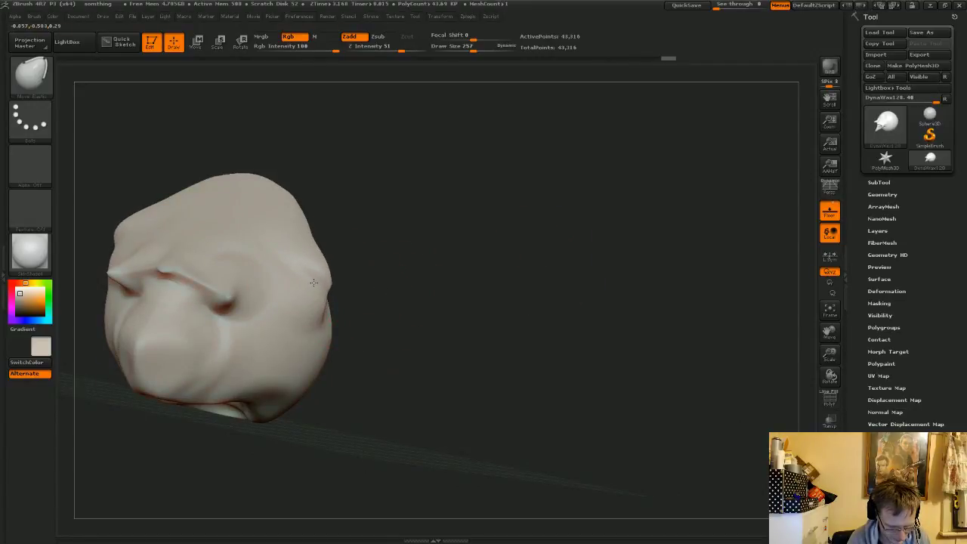
left_click_drag(314, 283, 362, 163)
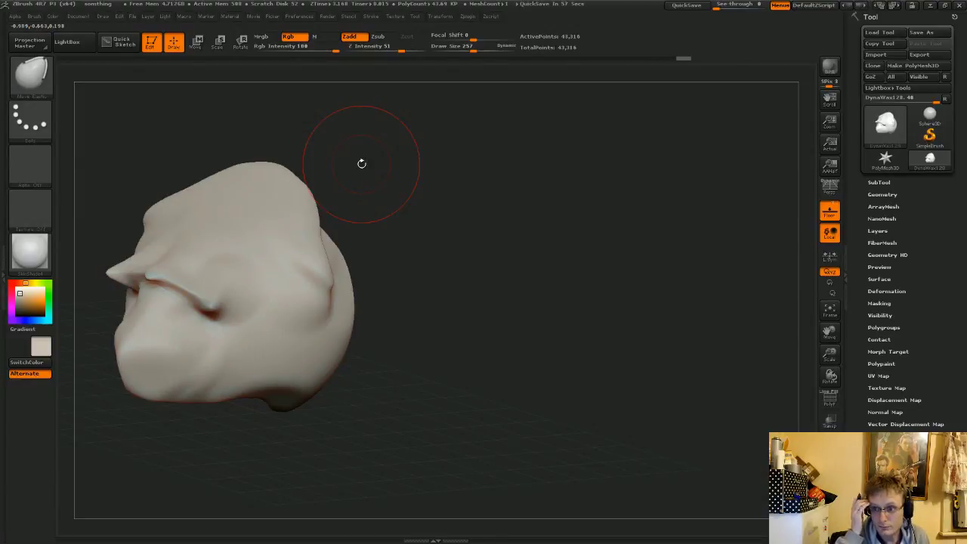
left_click_drag(447, 240, 340, 207)
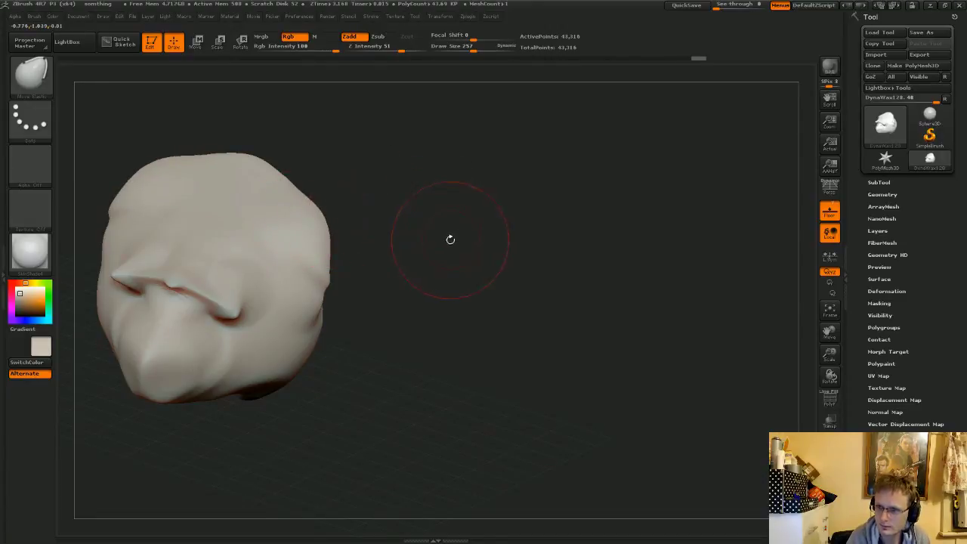
- Push in the side of the head behind the brow and shift its surface up and back toward the skull crest
left_click_drag(450, 240, 400, 238)
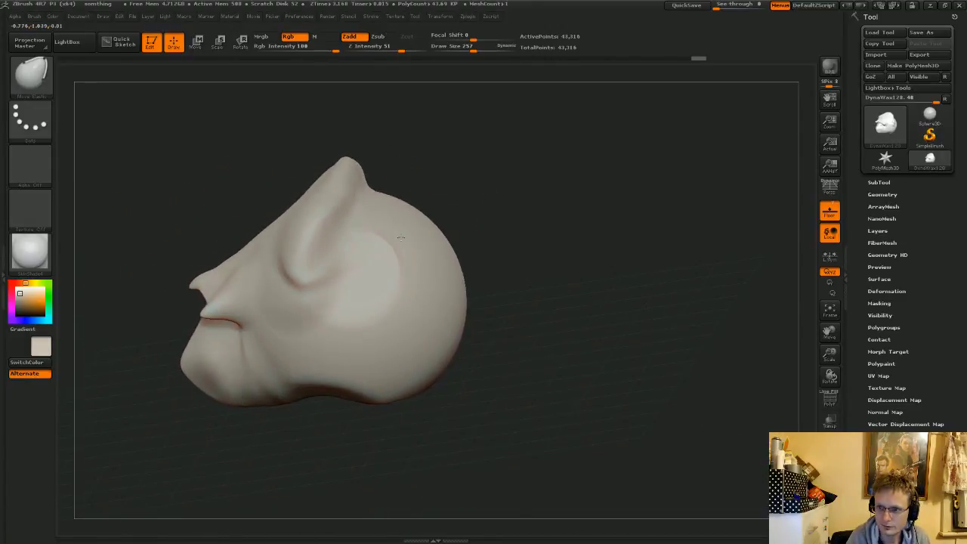
left_click_drag(400, 238, 408, 240)
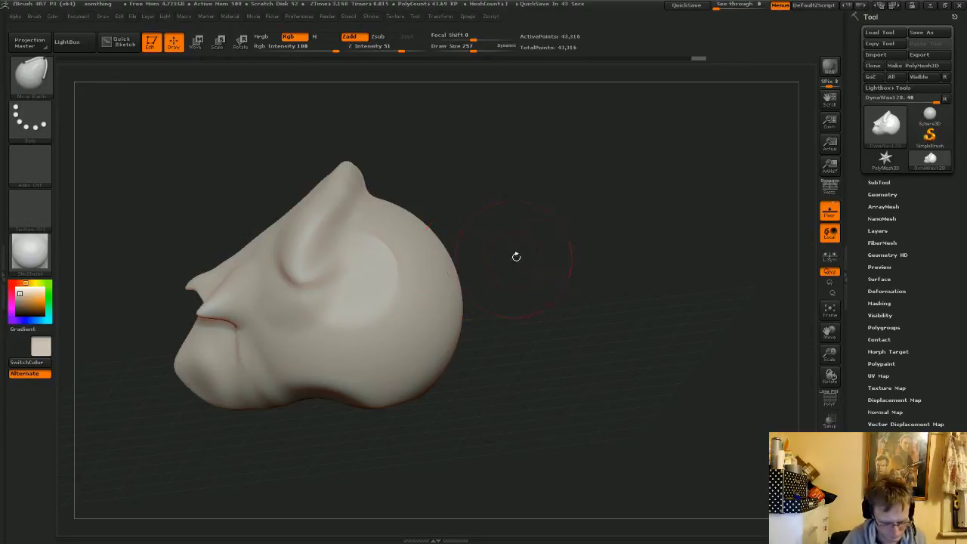
mouse_move(514, 256)
left_mouse_down()
mouse_move(569, 282)
mouse_move(556, 282)
left_mouse_up()
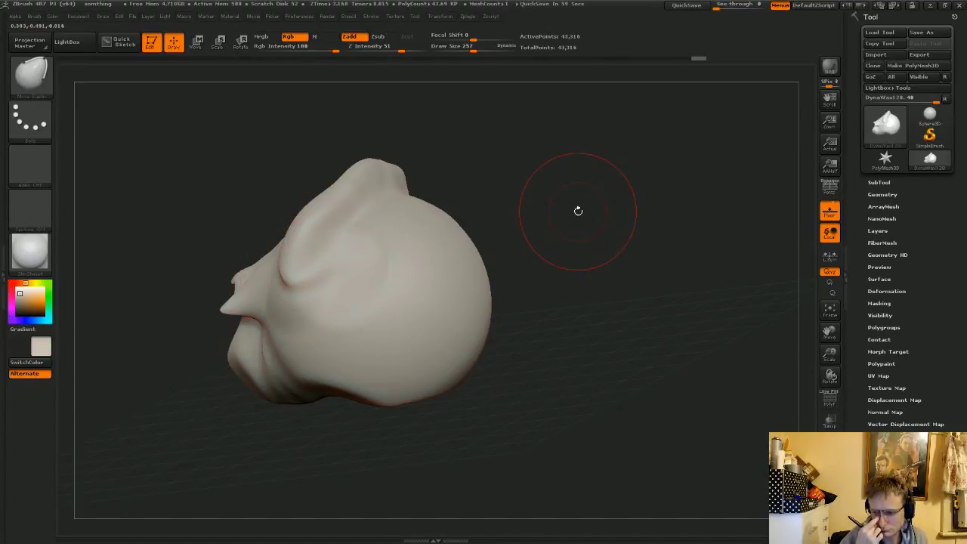
left_click_drag(581, 272, 367, 283)
left_click_drag(299, 294, 284, 294)
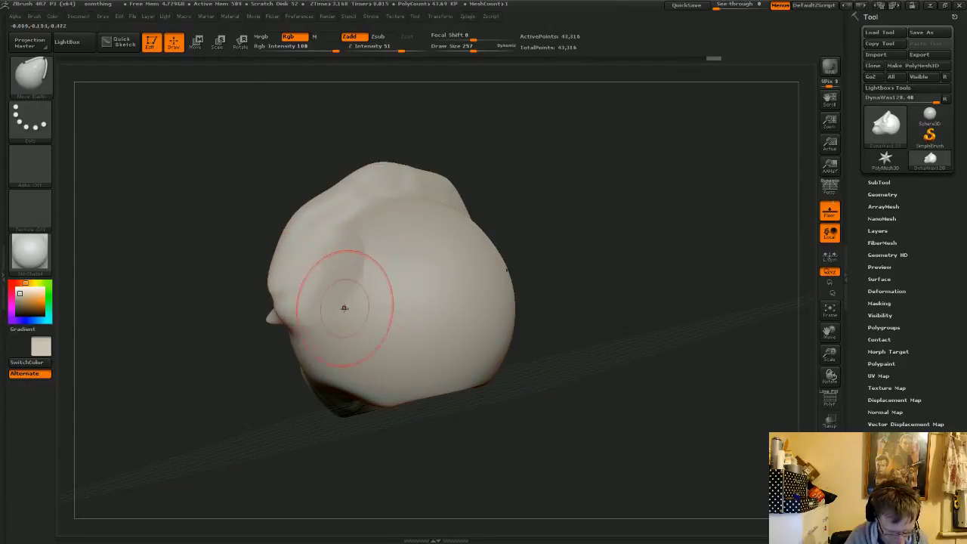
mouse_move(343, 306)
left_mouse_down()
mouse_move(374, 281)
mouse_move(373, 256)
left_mouse_up()
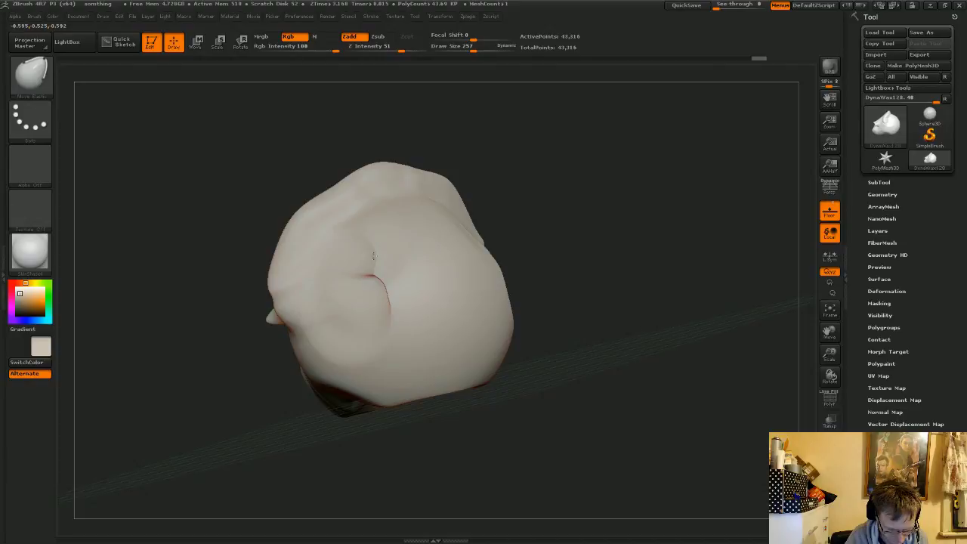
left_click_drag(374, 256, 388, 249)
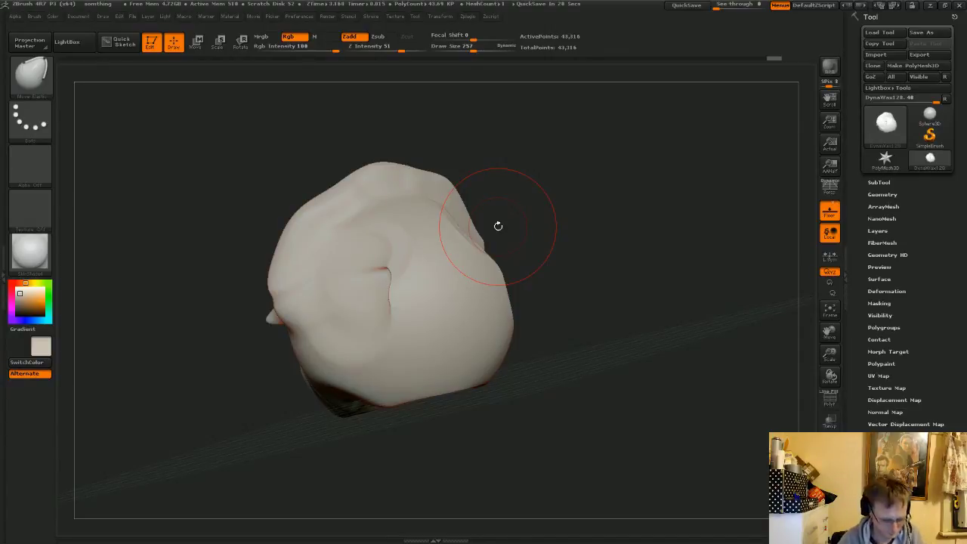
- Push the underside of the head upward behind the jaw to hollow out the throat
left_click_drag(558, 252, 611, 251)
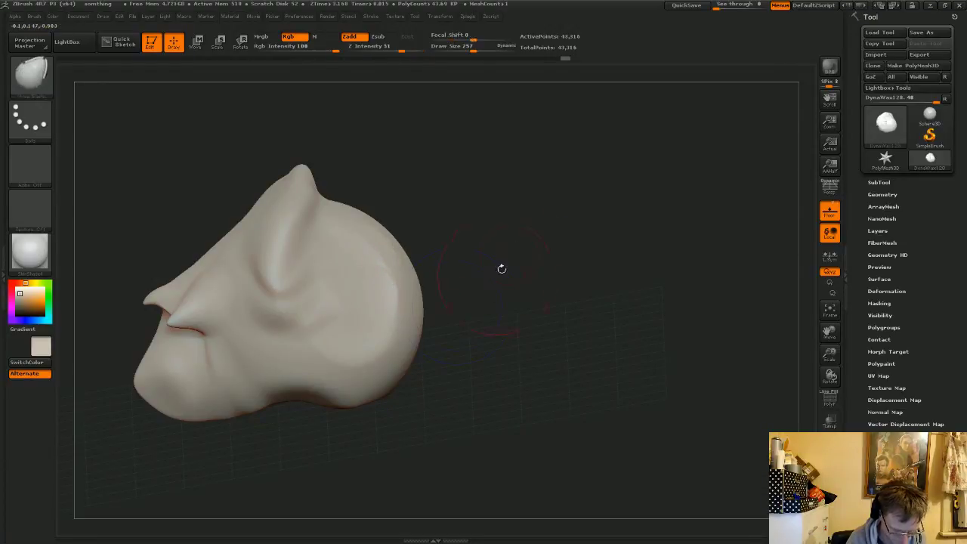
mouse_move(501, 267)
left_mouse_down()
mouse_move(522, 197)
mouse_move(515, 184)
left_mouse_up()
left_click_drag(331, 381, 328, 362)
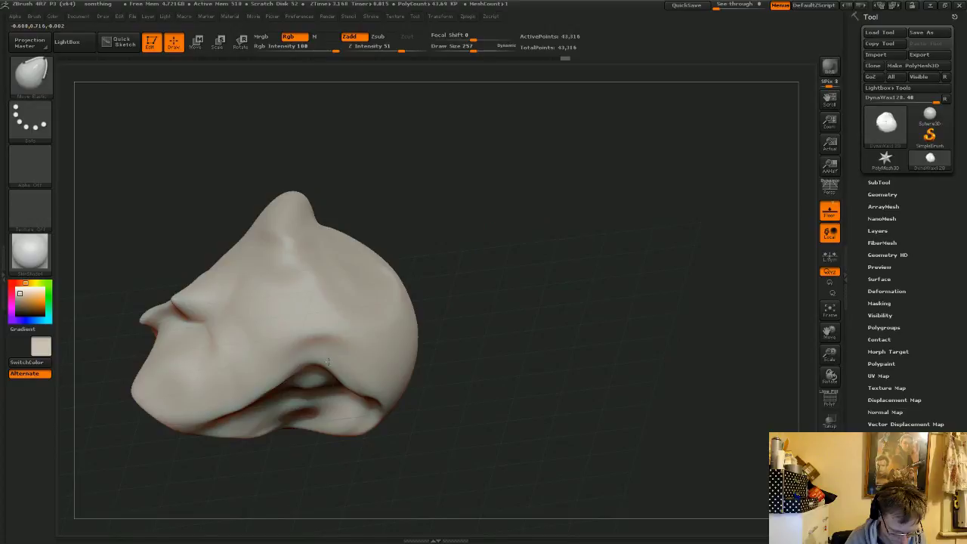
left_click_drag(456, 302, 460, 370)
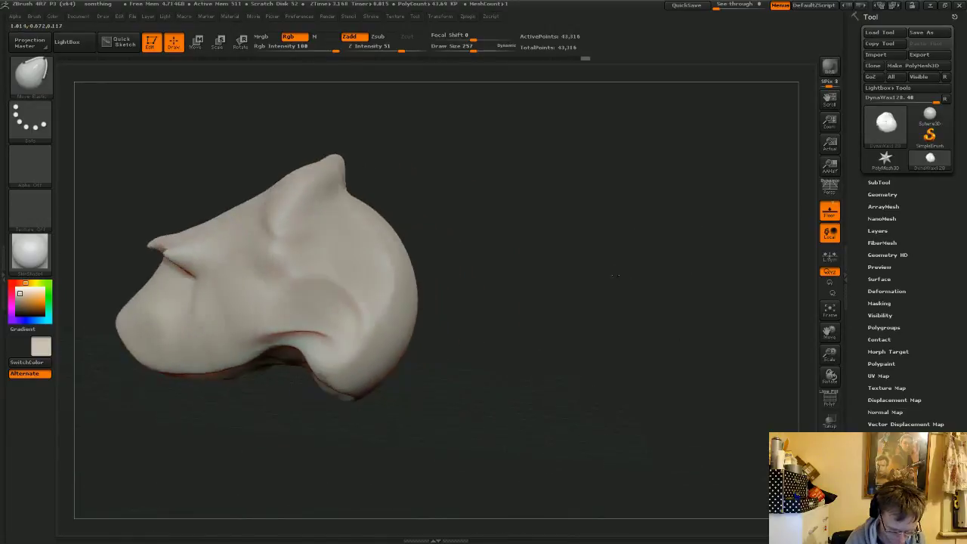
- Pull the back of the head rearward in several strokes to form a thick neck and the start of a body
mouse_move(358, 373)
left_mouse_down()
mouse_move(369, 364)
mouse_move(389, 386)
mouse_move(446, 389)
left_mouse_up()
left_click_drag(411, 329, 514, 321)
left_click_drag(439, 368, 505, 369)
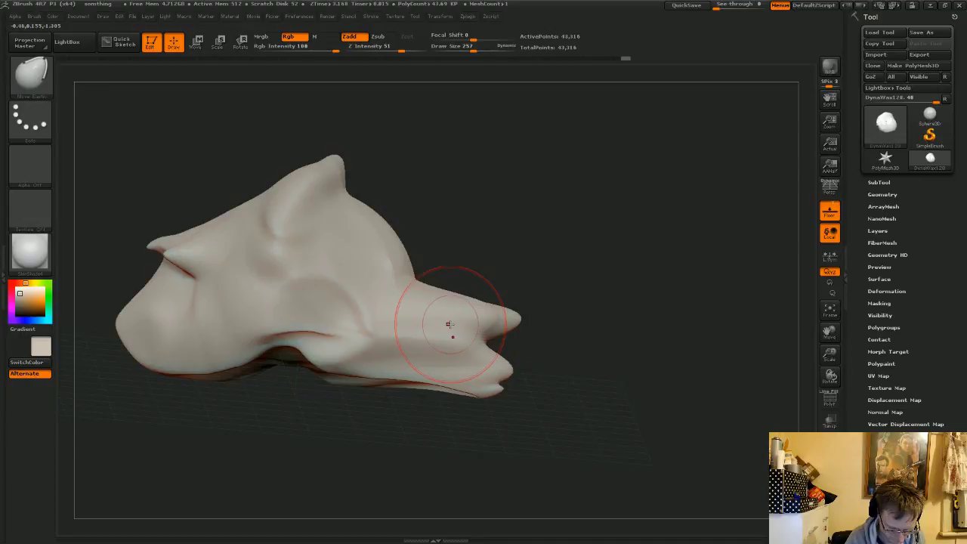
mouse_move(521, 268)
left_mouse_down()
mouse_move(462, 274)
mouse_move(529, 253)
mouse_move(521, 234)
left_mouse_up()
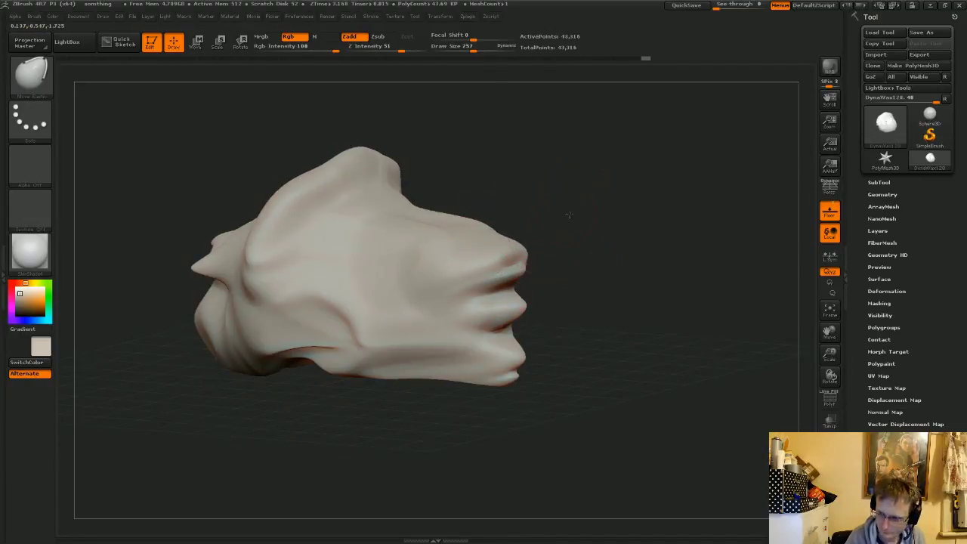
left_click_drag(569, 214, 581, 212)
- Deepen the notch between the head crest and the body, and smooth the body's ridged side and rear end
left_click_drag(385, 202, 346, 254)
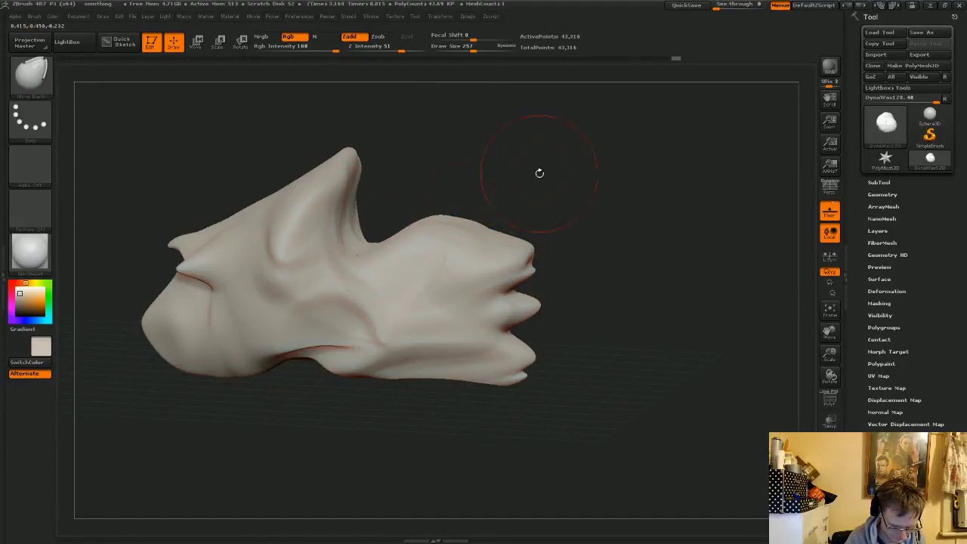
mouse_move(540, 173)
left_mouse_down()
mouse_move(513, 178)
mouse_move(341, 283)
left_mouse_up()
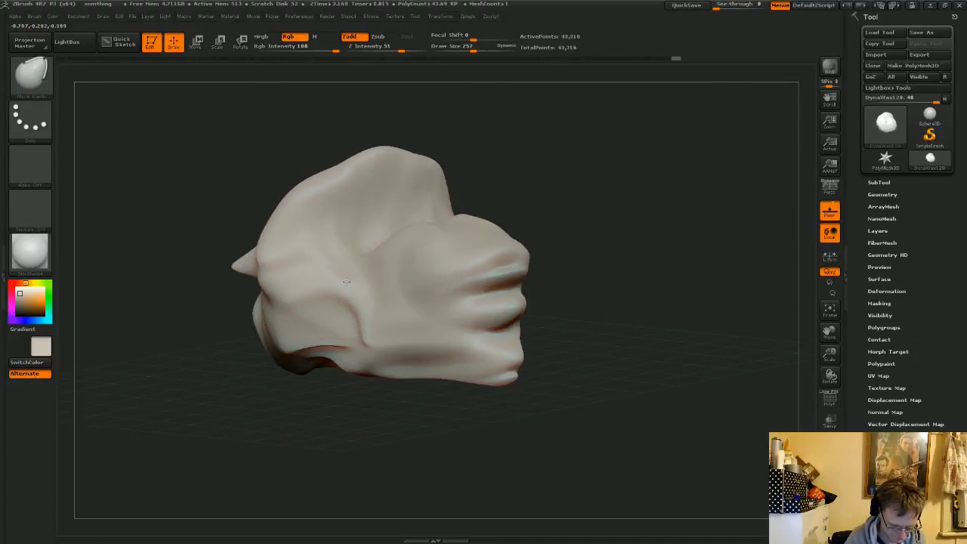
mouse_move(346, 281)
left_mouse_down("shift")
mouse_move(522, 333)
mouse_move(534, 349)
mouse_move(630, 246)
mouse_move(455, 256)
mouse_move(322, 231)
mouse_move(435, 331)
mouse_move(381, 353)
left_mouse_up("shift")
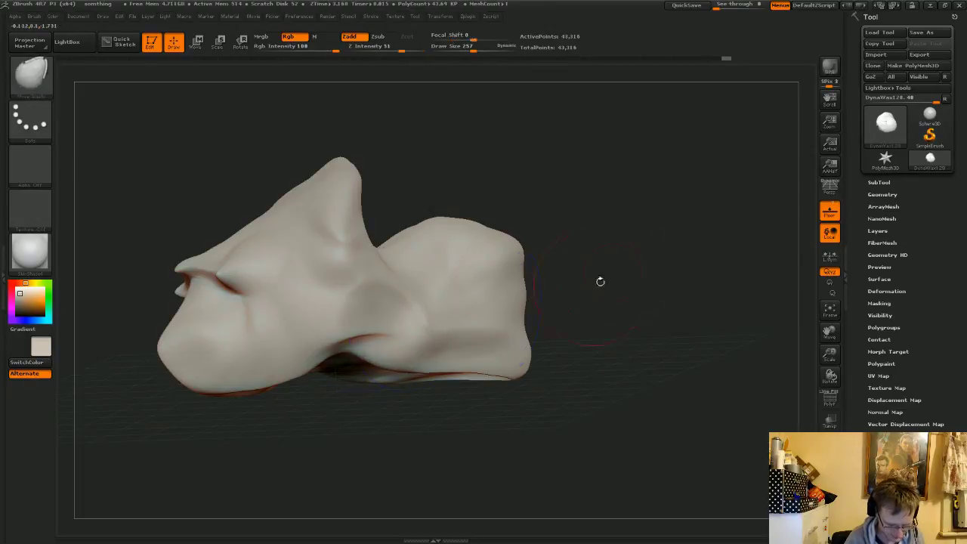
left_click_drag(598, 281, 648, 218)
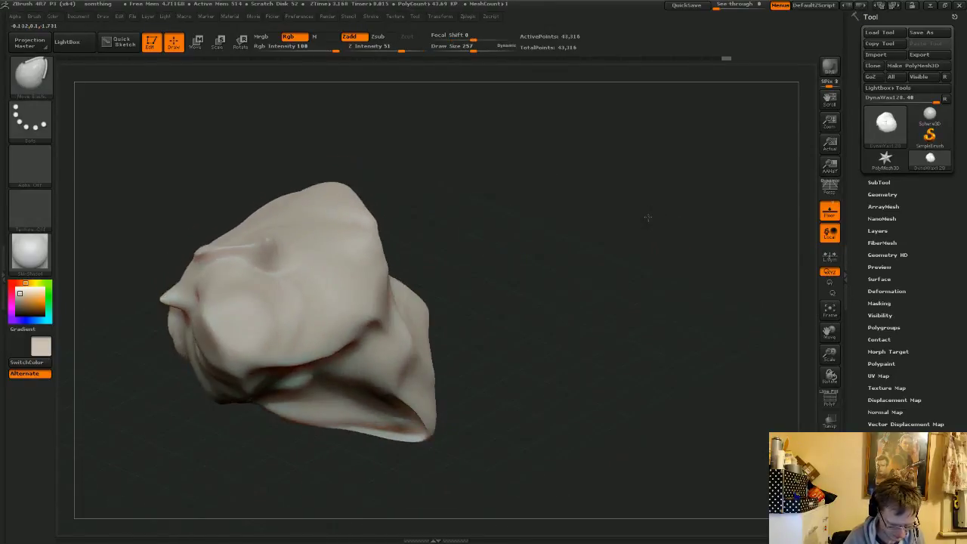
left_click_drag(648, 217, 390, 364, "shift")
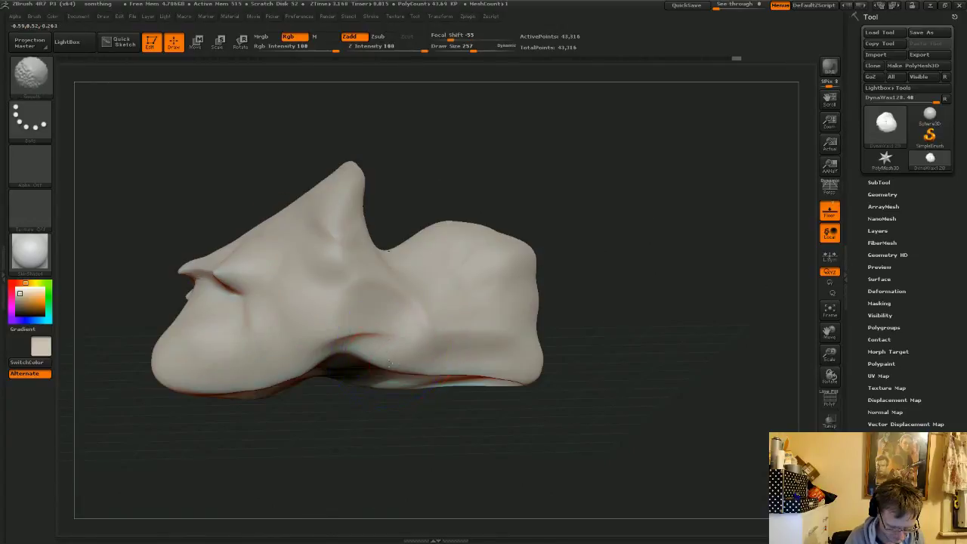
- Raise the fold beneath the side of the head crest and pull the crest's rear surface forward into a thinner frill
left_click_drag(631, 245, 622, 314)
left_click_drag(365, 339, 375, 312)
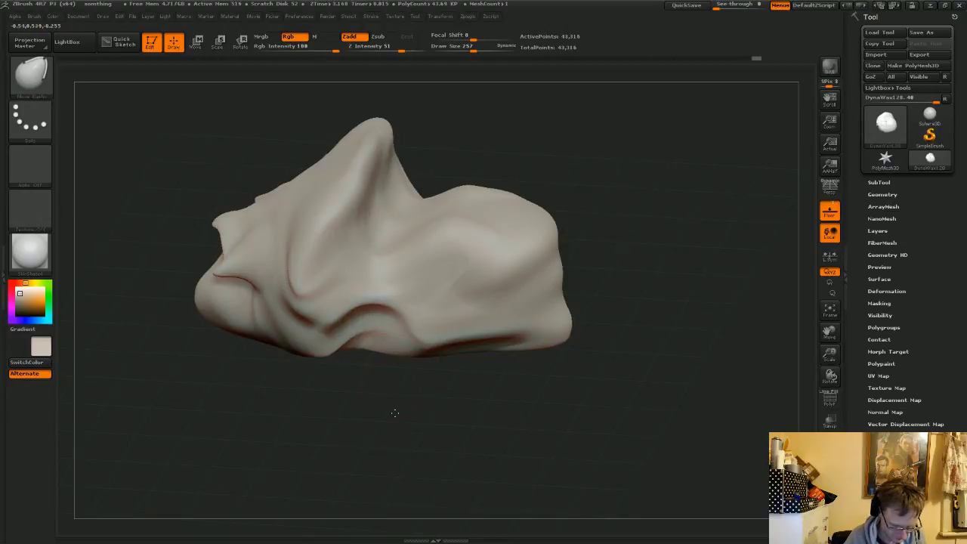
mouse_move(396, 411)
left_mouse_down()
mouse_move(433, 410)
mouse_move(380, 414)
mouse_move(376, 393)
left_mouse_up()
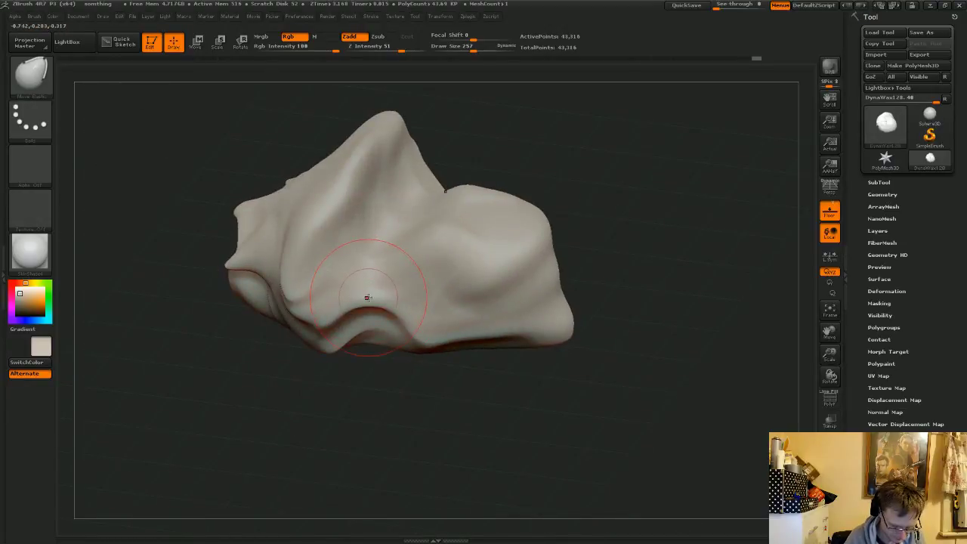
mouse_move(368, 303)
left_mouse_down()
mouse_move(375, 277)
mouse_move(362, 282)
left_mouse_up()
mouse_move(379, 215)
left_mouse_down()
mouse_move(361, 210)
mouse_move(333, 224)
left_mouse_up()
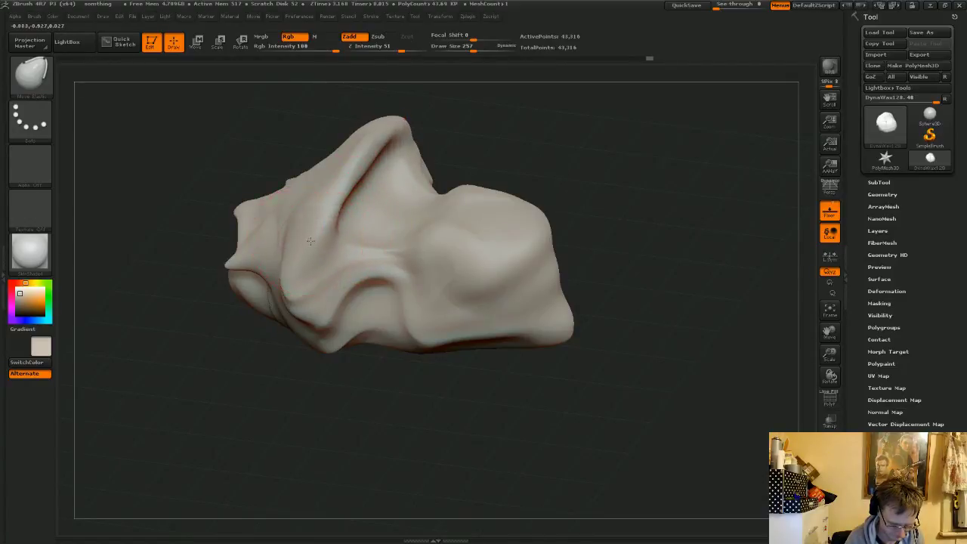
- Smooth the brow ridge, pull the brow tips up into two horns, and lower the surface between them
left_click_drag(410, 388, 380, 306)
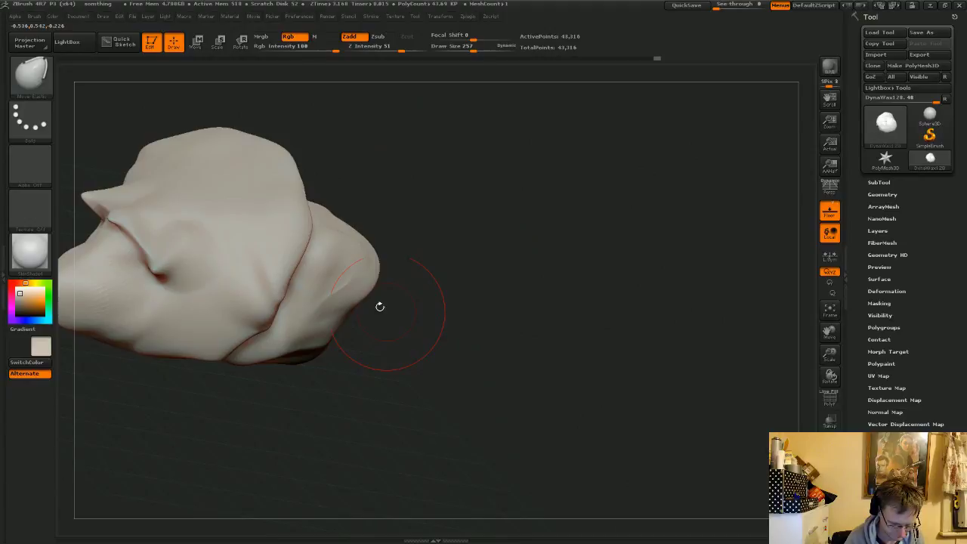
mouse_move(379, 306)
left_mouse_down()
mouse_move(489, 277)
mouse_move(492, 288)
left_mouse_up()
left_click_drag(255, 282, 194, 266, "shift")
mouse_move(386, 318)
left_mouse_down()
mouse_move(280, 264)
mouse_move(260, 273)
mouse_move(277, 237)
left_mouse_up()
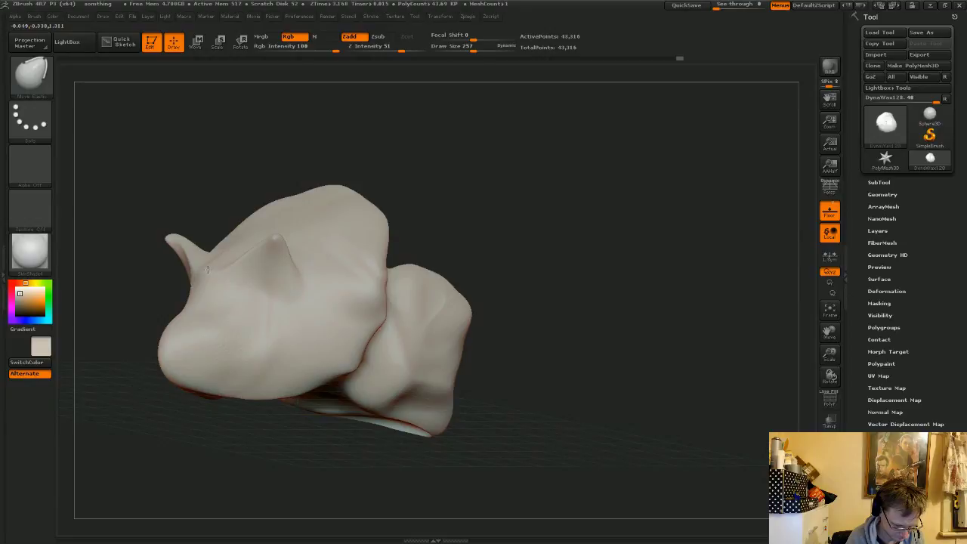
left_click_drag(207, 269, 213, 297)
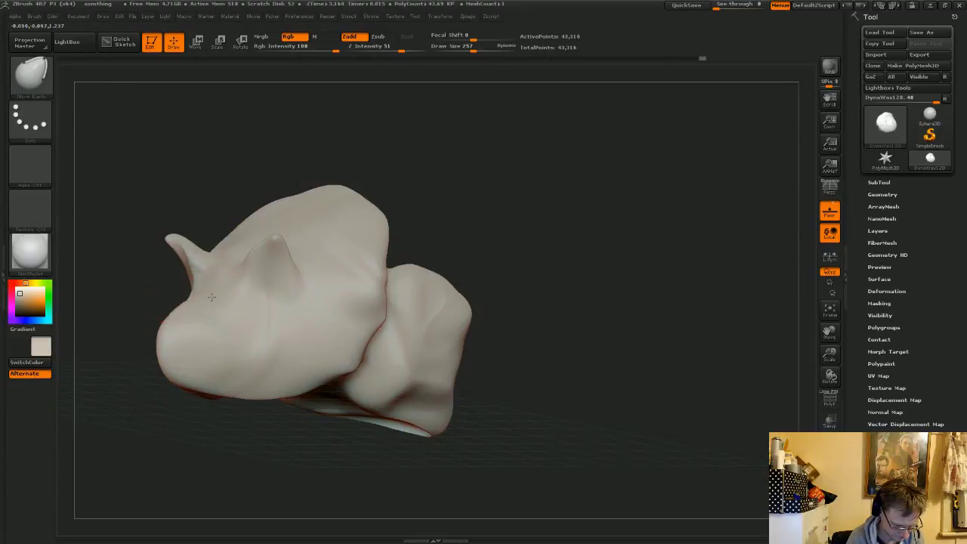
- Extend the snout tip forward and narrow its underside
left_click_drag(176, 356, 168, 358)
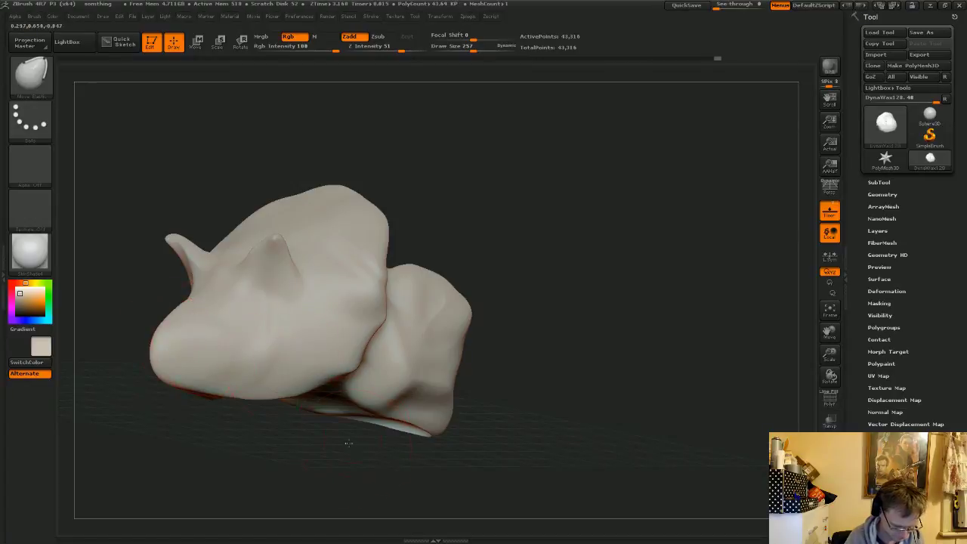
left_click_drag(349, 443, 346, 385)
mouse_move(234, 411)
left_mouse_down()
mouse_move(218, 416)
mouse_move(169, 386)
left_mouse_up()
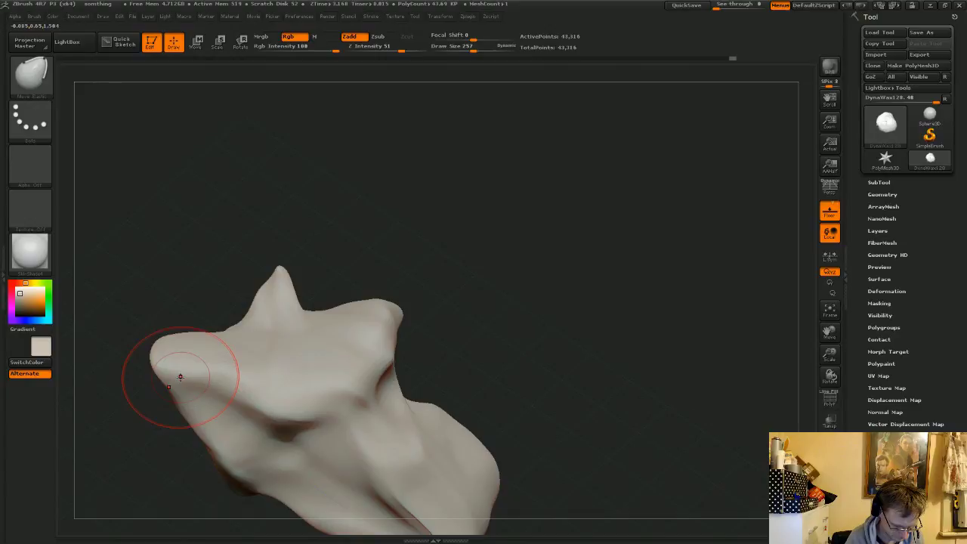
left_click_drag(181, 377, 186, 373)
- Stretch the upper and lower rear of the body backward from the side view to lengthen it
mouse_move(490, 318)
left_mouse_down()
mouse_move(521, 354)
mouse_move(521, 342)
left_mouse_up()
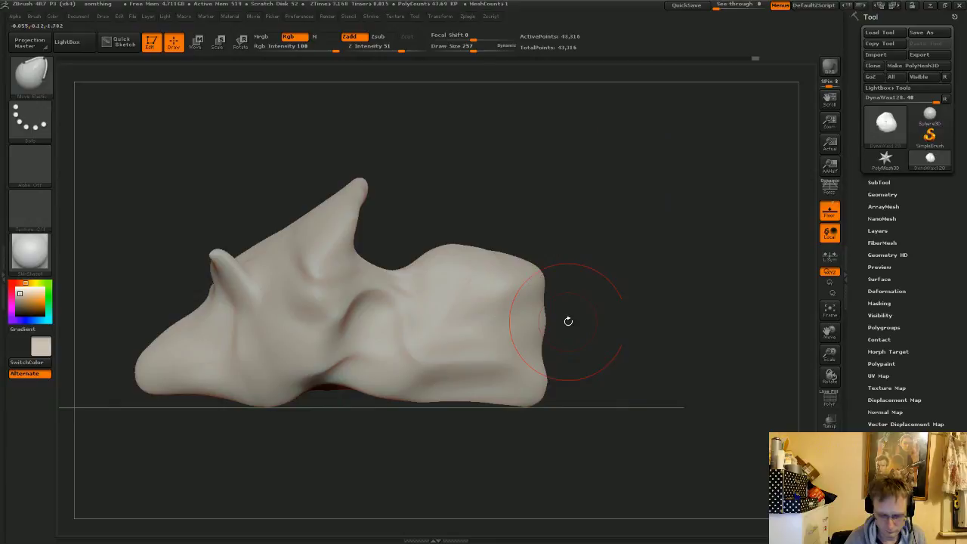
mouse_move(568, 322)
left_mouse_down()
mouse_move(661, 323)
mouse_move(653, 327)
left_mouse_up()
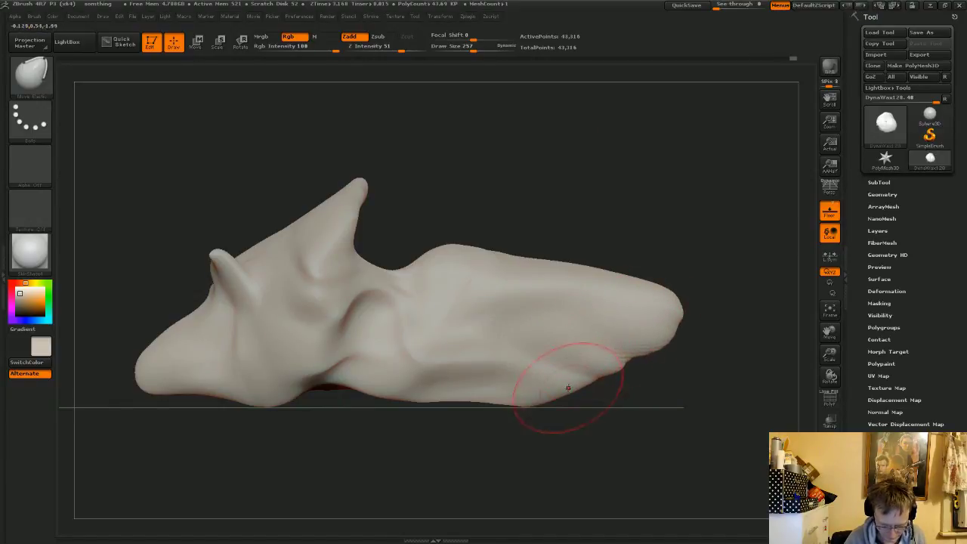
left_click_drag(569, 388, 649, 361)
key("shift")
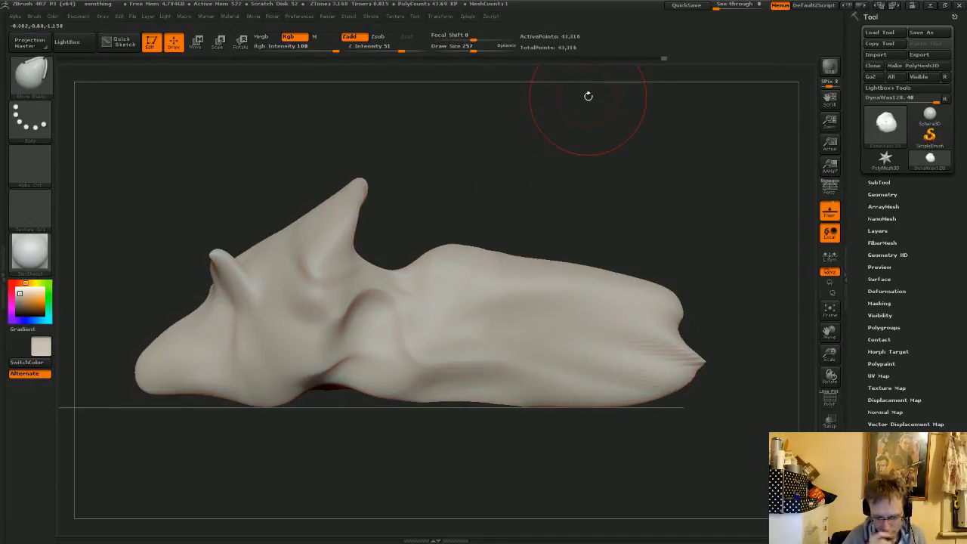
- Fill out the narrow rear end of the body and smooth its stretched tip
mouse_move(654, 207)
left_mouse_down()
mouse_move(516, 328)
mouse_move(540, 342)
left_mouse_up()
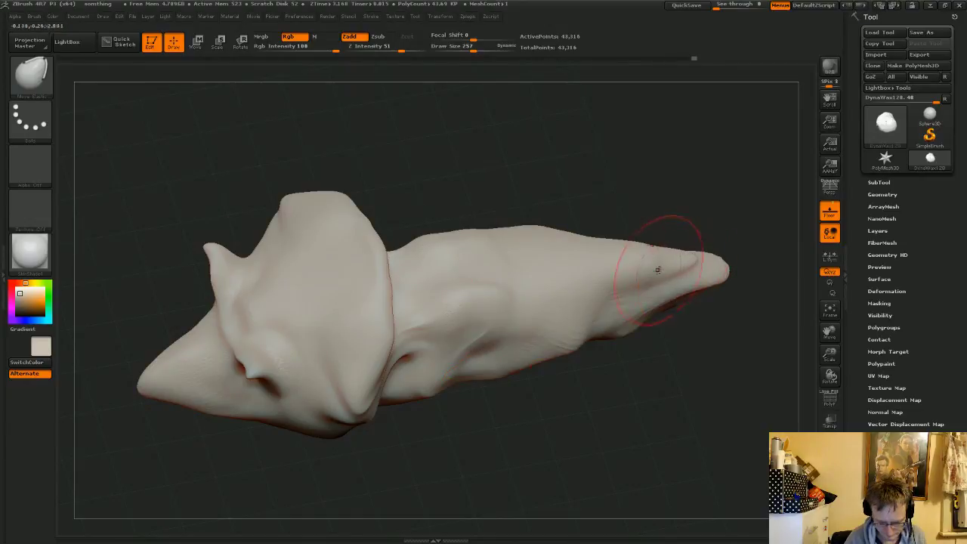
left_click_drag(658, 270, 670, 262)
left_click_drag(627, 285, 676, 258, "shift")
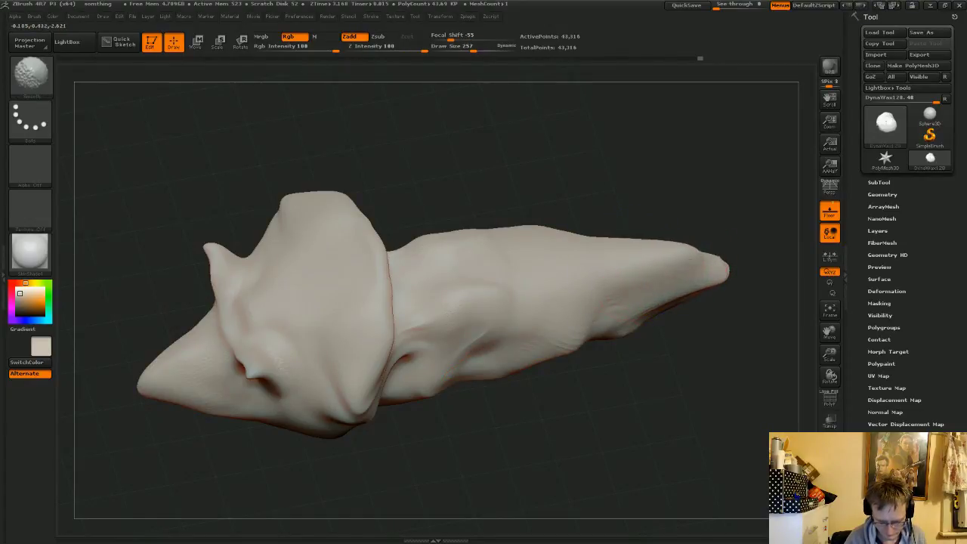
left_click_drag(706, 341, 692, 325)
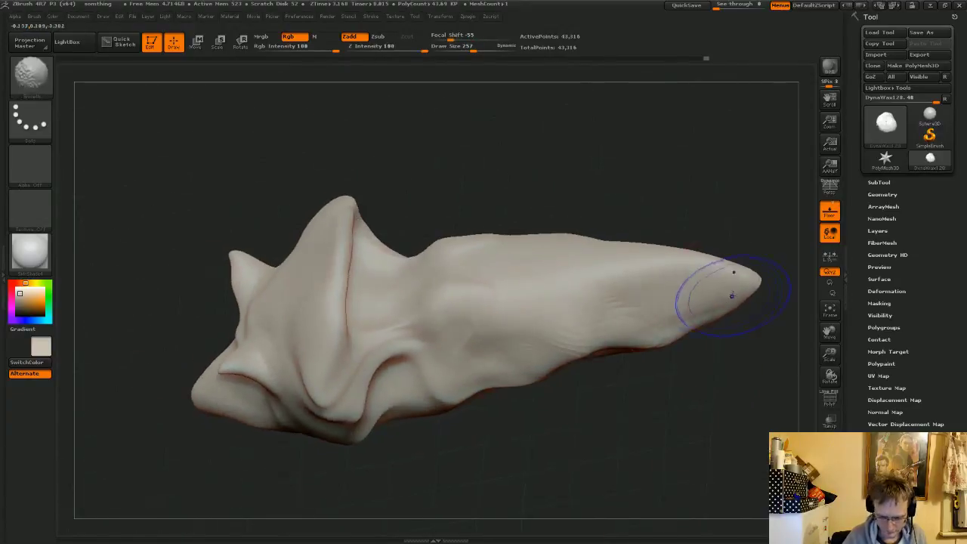
left_click_drag(731, 291, 721, 282, "shift")
- Pull the lower and upper corners of the body's rear end outward to make it blunter
mouse_move(616, 415)
left_mouse_down()
mouse_move(599, 338)
mouse_move(558, 337)
mouse_move(508, 354)
mouse_move(512, 361)
left_mouse_up()
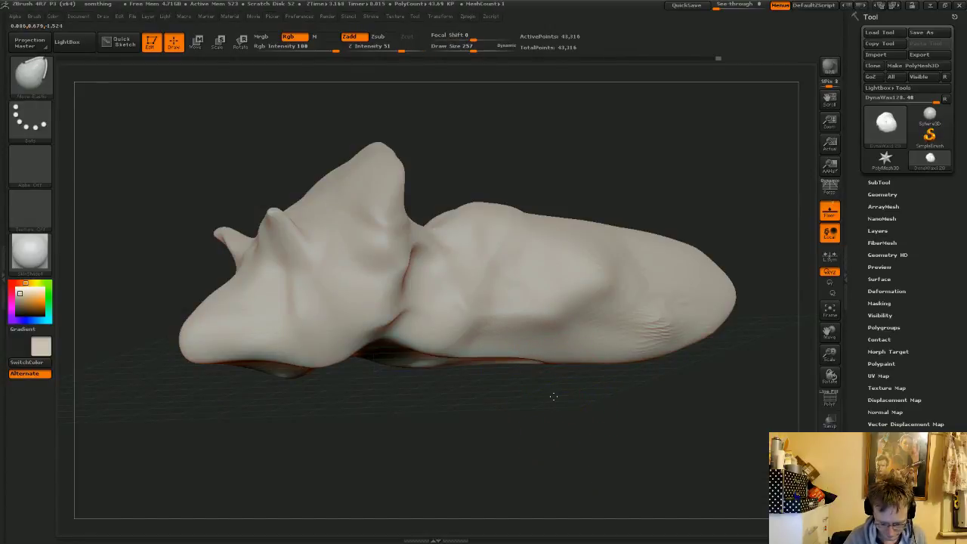
left_click_drag(553, 396, 479, 346)
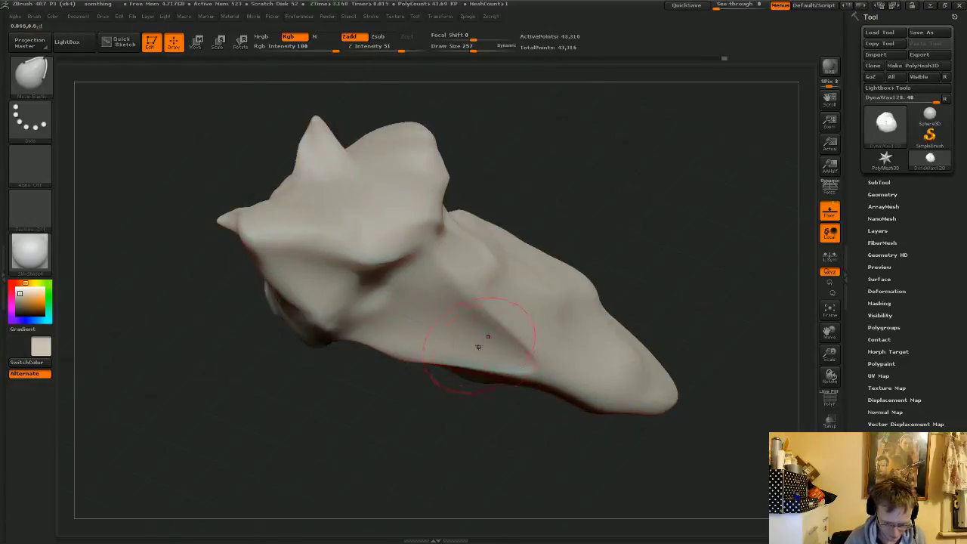
left_click_drag(657, 182, 635, 246)
mouse_move(687, 324)
left_mouse_down()
mouse_move(739, 313)
mouse_move(721, 313)
left_mouse_up()
left_click_drag(734, 261, 758, 247)
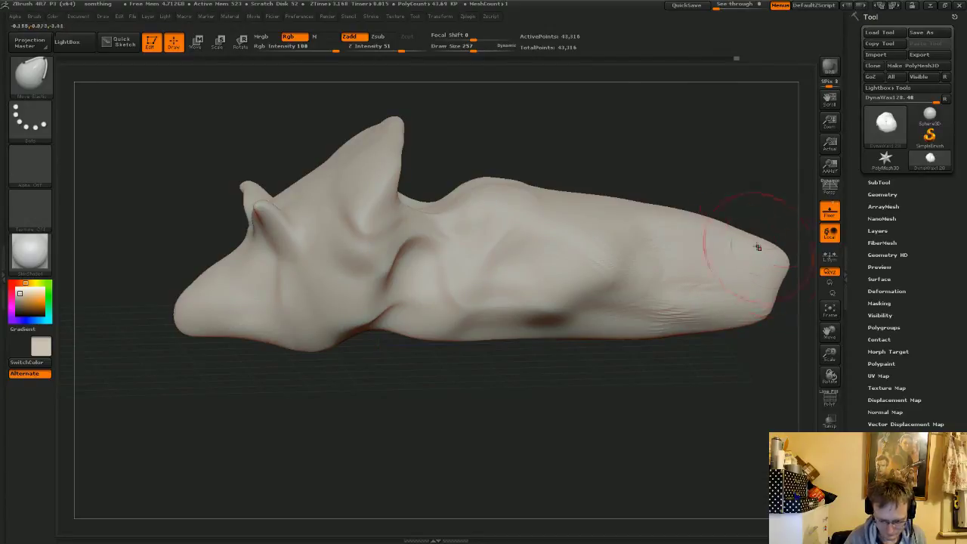
- Remesh the stretched model with DynaMesh and smooth the side of the body behind the head frill
mouse_move(668, 152)
left_mouse_down()
mouse_move(554, 376)
mouse_move(598, 303)
mouse_move(623, 331)
left_mouse_up()
key("ctrl")
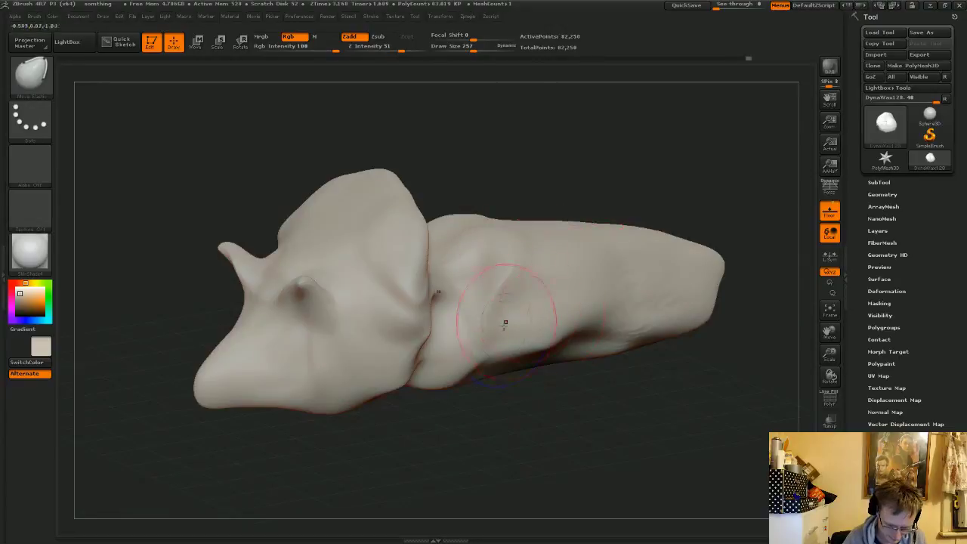
left_click_drag(505, 325, 559, 295, "shift")
left_click_drag(623, 310, 645, 336, "shift")
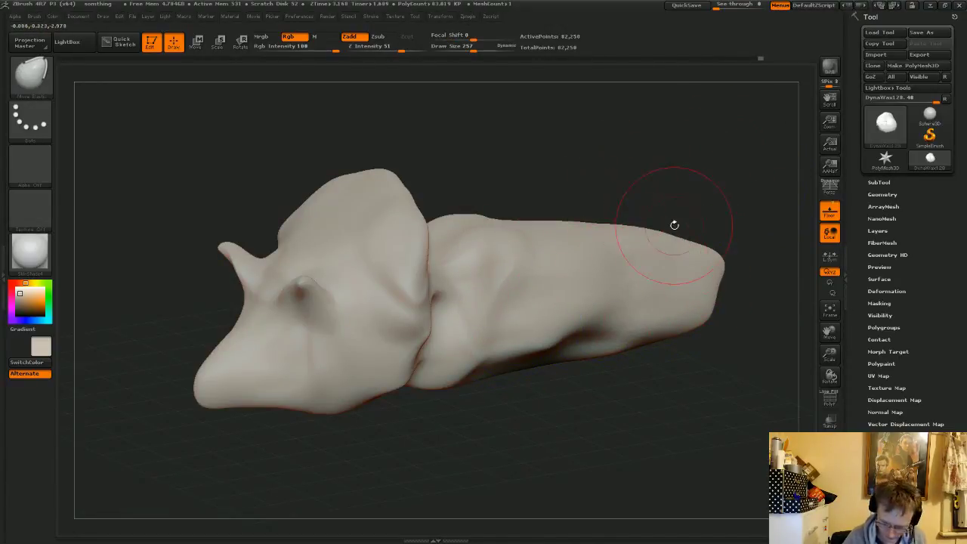
- Stretch the tip of the body's rear end backward into a long, narrow tail
left_click(830, 399)
left_click(830, 398)
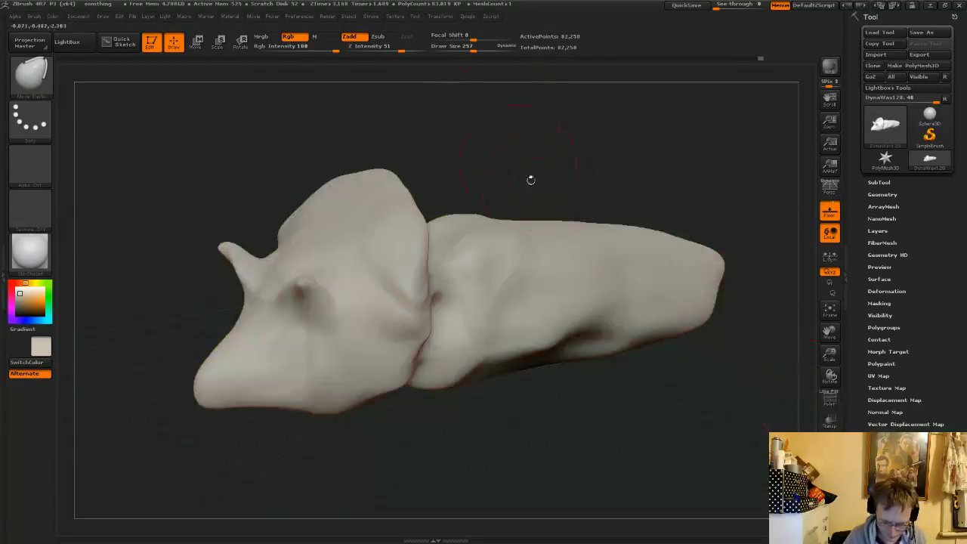
left_click_drag(531, 181, 579, 220)
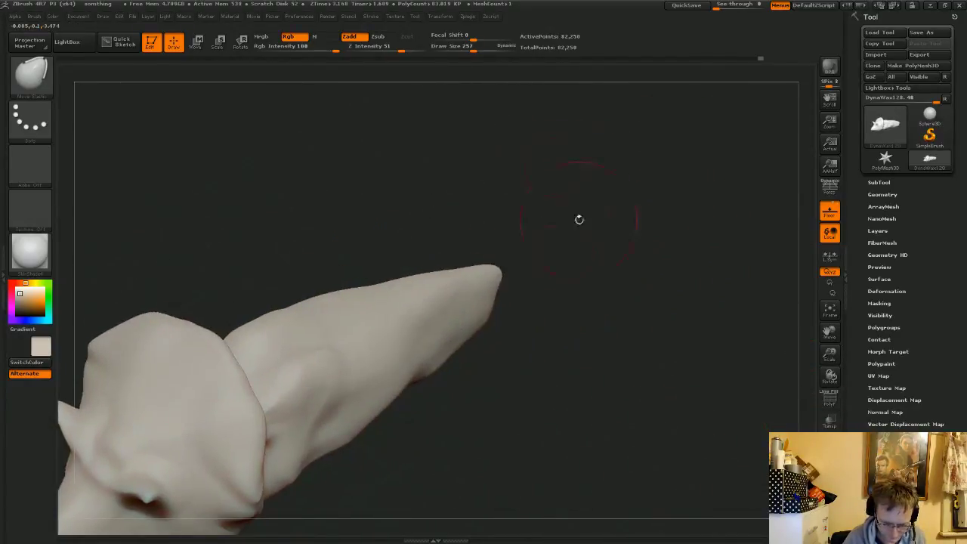
mouse_move(493, 278)
left_mouse_down()
mouse_move(616, 160)
mouse_move(508, 273)
left_mouse_up()
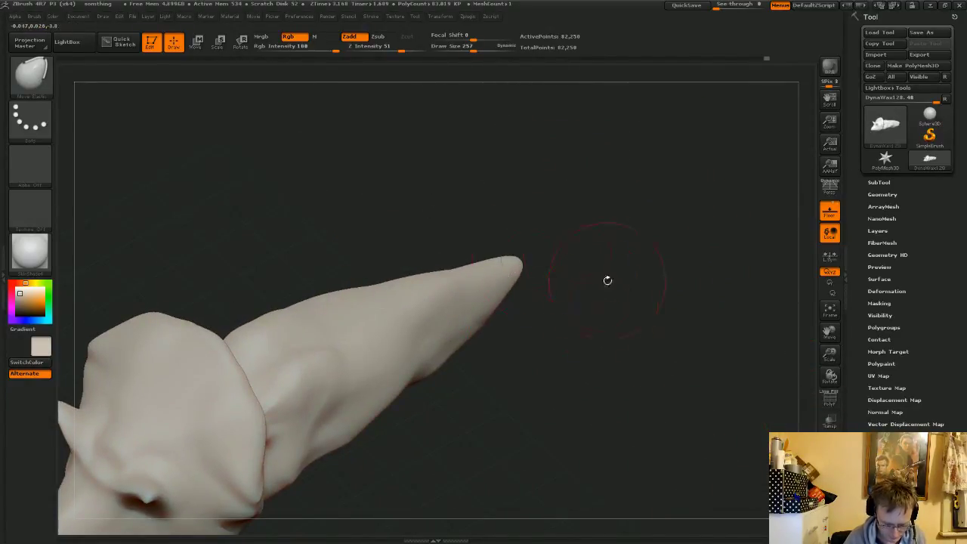
left_click_drag(607, 280, 562, 303)
mouse_move(519, 270)
left_mouse_down()
mouse_move(575, 265)
mouse_move(589, 250)
left_mouse_up()
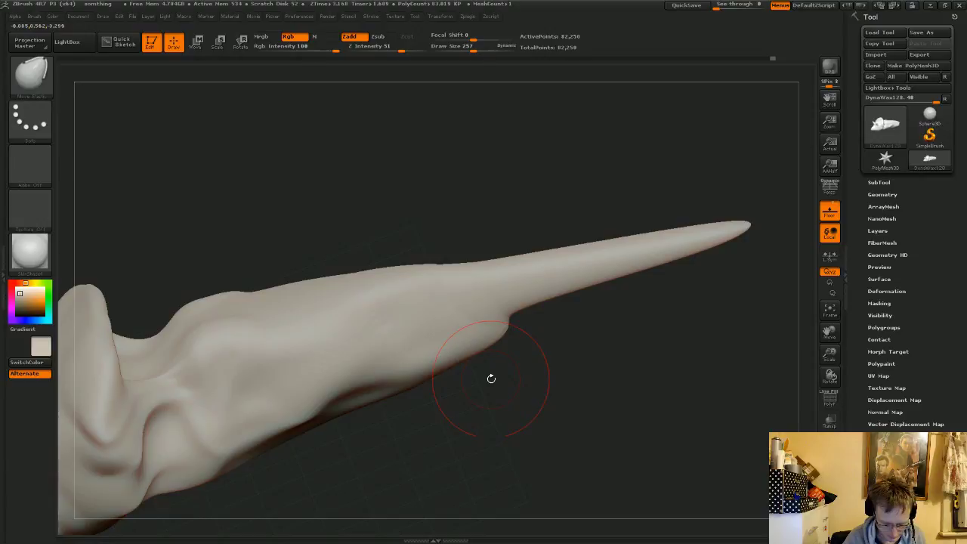
- Even out the tail's contour and smooth it toward the end into a sharp point
left_click_drag(491, 378, 583, 241)
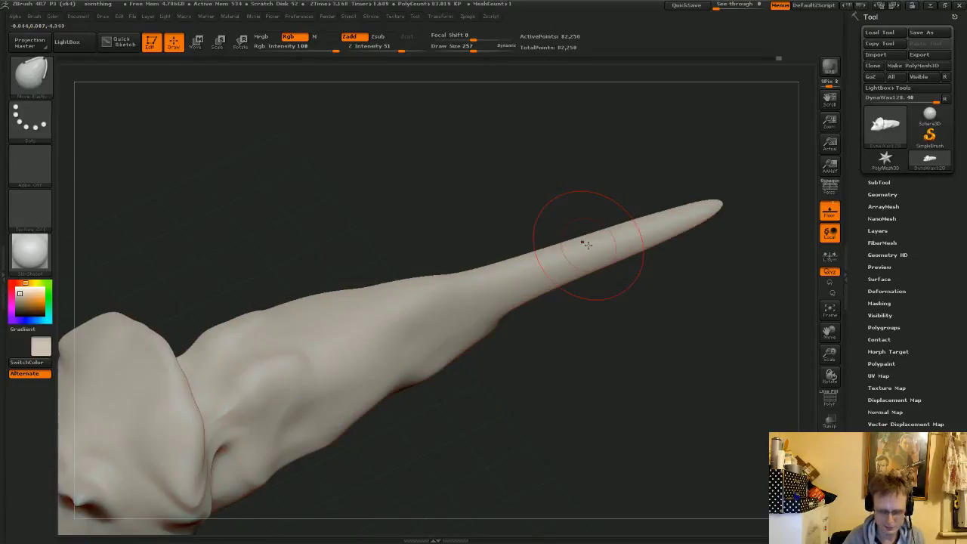
key("shift")
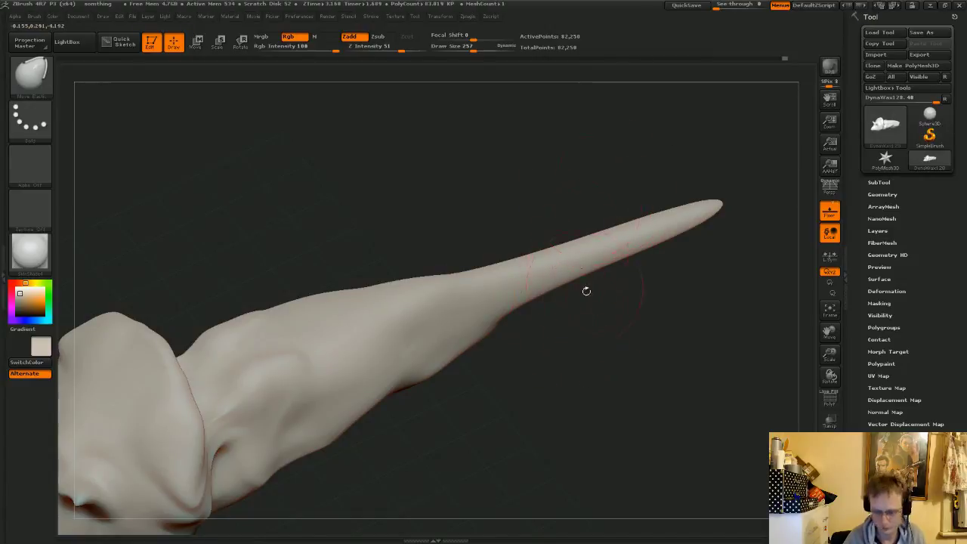
mouse_move(600, 252)
left_mouse_down("shift")
mouse_move(746, 186)
mouse_move(687, 214)
mouse_move(703, 209)
left_mouse_up("shift")
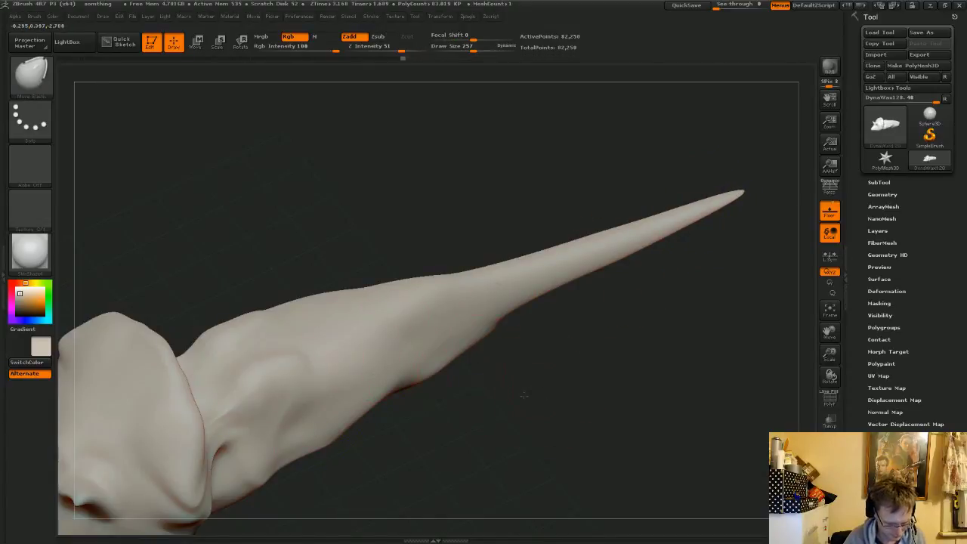
- Pull the sides of the hips outward and down to form the hind leg stubs ahead of the tail
mouse_move(523, 394)
left_mouse_down()
mouse_move(490, 391)
mouse_move(512, 398)
mouse_move(503, 399)
left_mouse_up()
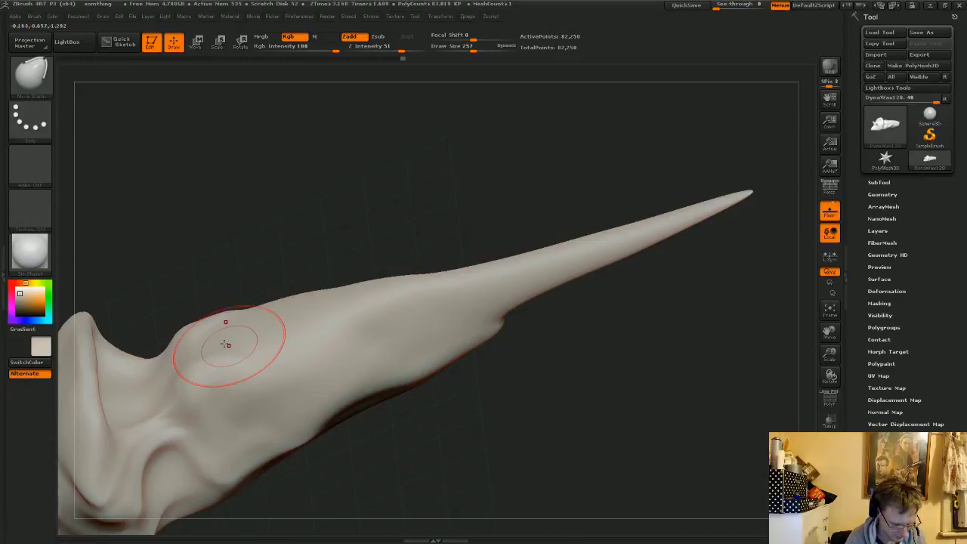
mouse_move(454, 414)
left_mouse_down()
mouse_move(538, 386)
mouse_move(556, 393)
left_mouse_up()
left_click_drag(403, 340, 379, 339)
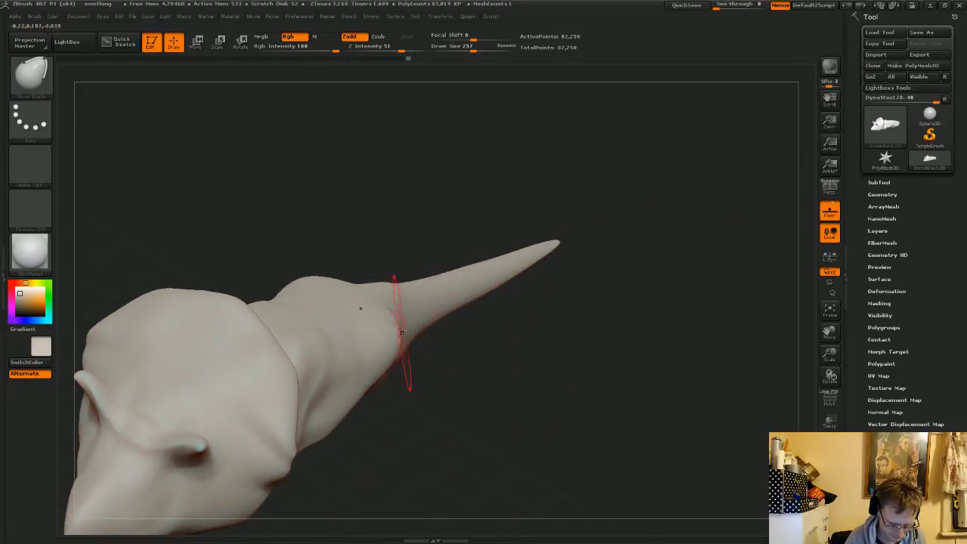
left_click_drag(521, 404, 452, 414)
mouse_move(403, 339)
left_mouse_down()
mouse_move(428, 328)
mouse_move(373, 317)
mouse_move(370, 292)
mouse_move(372, 310)
left_mouse_up()
left_click_drag(488, 416, 388, 384)
mouse_move(465, 440)
left_mouse_down()
mouse_move(384, 400)
mouse_move(377, 407)
left_mouse_up()
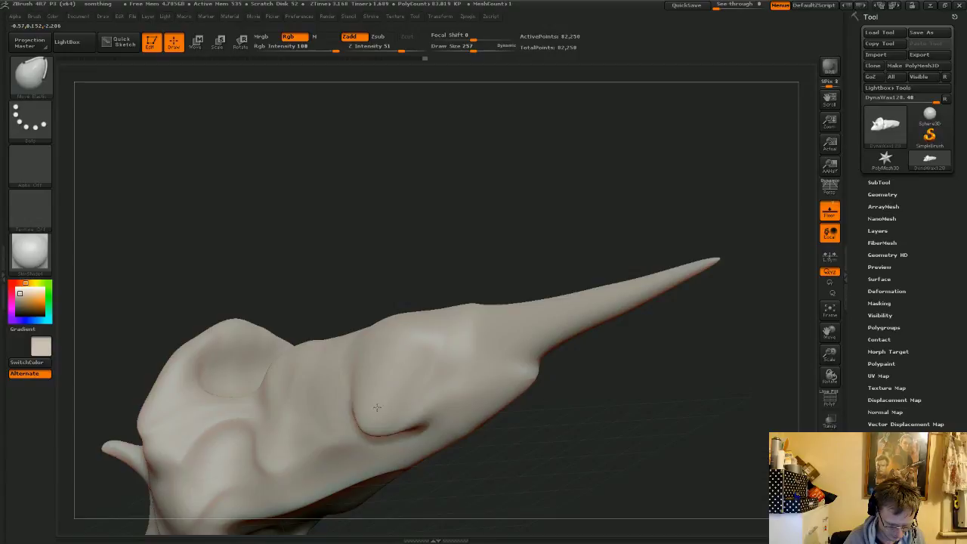
- Pull front leg stubs out of the body behind the head frill and smooth their lower ends
left_click_drag(487, 457, 470, 405)
left_click_drag(298, 418, 293, 439)
mouse_move(430, 232)
left_mouse_down()
mouse_move(485, 227)
mouse_move(277, 378)
left_mouse_up()
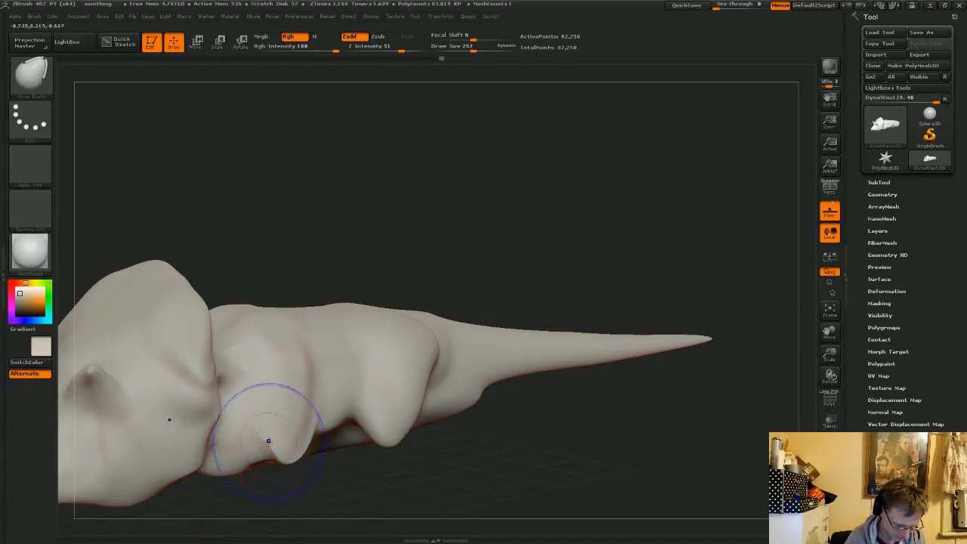
left_click_drag(268, 440, 272, 457, "shift")
- Refine the shoulders and front leg stubs, checking their shape from above, the side and below
mouse_move(492, 238)
left_mouse_down()
mouse_move(464, 224)
mouse_move(432, 305)
mouse_move(260, 461)
left_mouse_up()
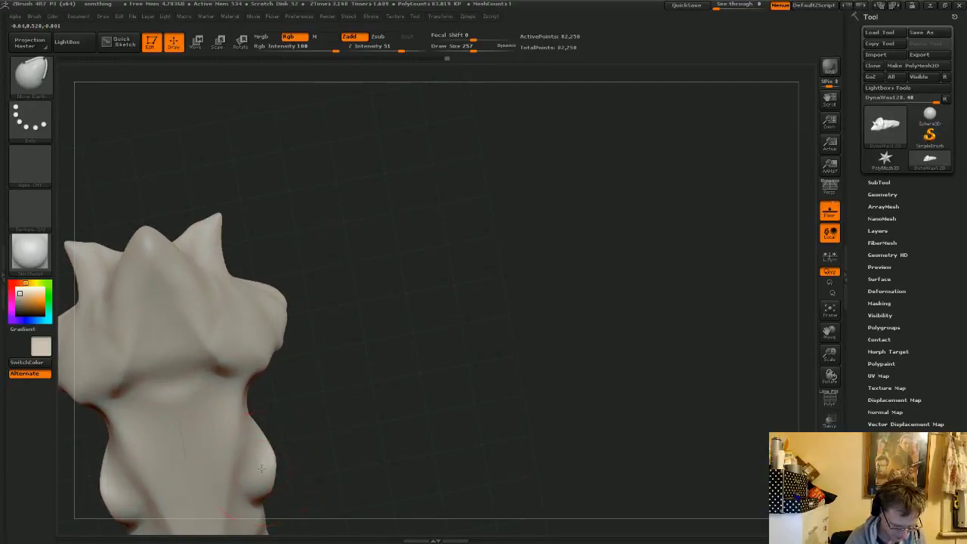
left_click_drag(425, 332, 354, 369)
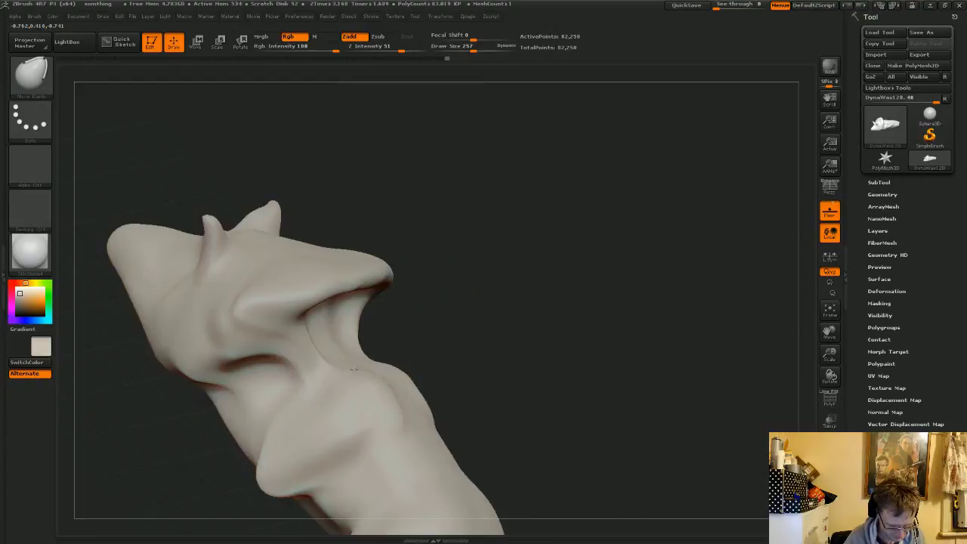
left_click_drag(354, 368, 291, 427)
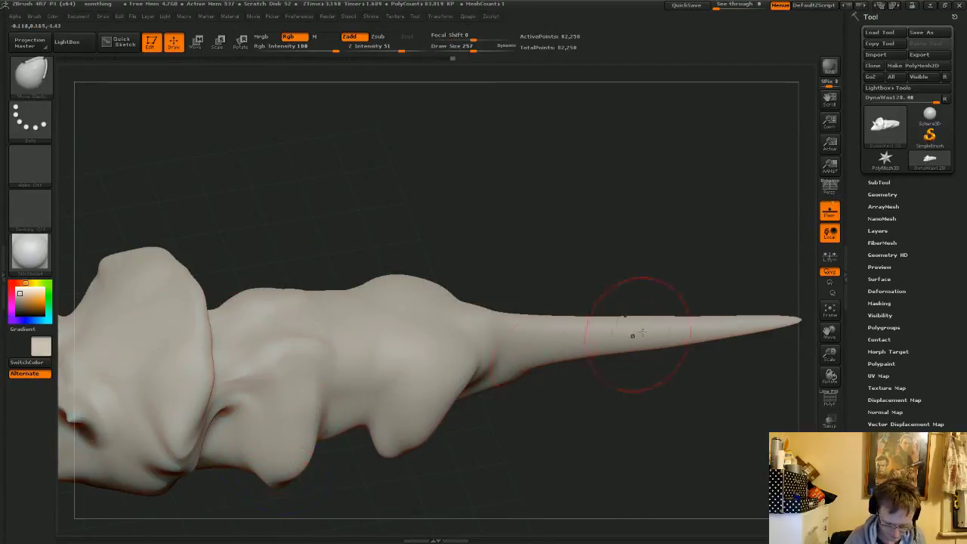
left_click_drag(544, 226, 468, 285)
mouse_move(371, 274)
left_mouse_down("alt")
mouse_move(553, 181)
mouse_move(568, 162)
mouse_move(446, 165)
left_mouse_up("alt")
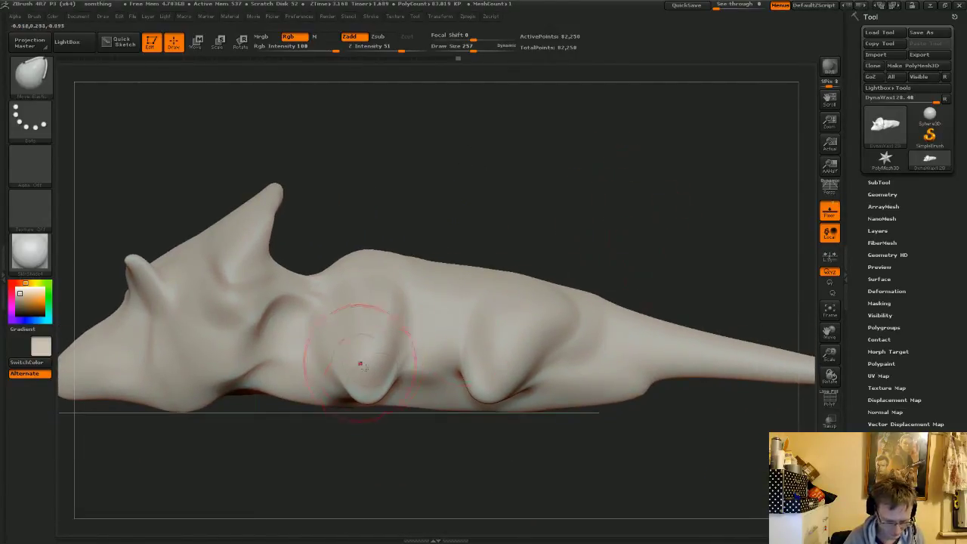
mouse_move(508, 161)
left_mouse_down()
mouse_move(551, 151)
mouse_move(529, 145)
mouse_move(371, 435)
left_mouse_up()
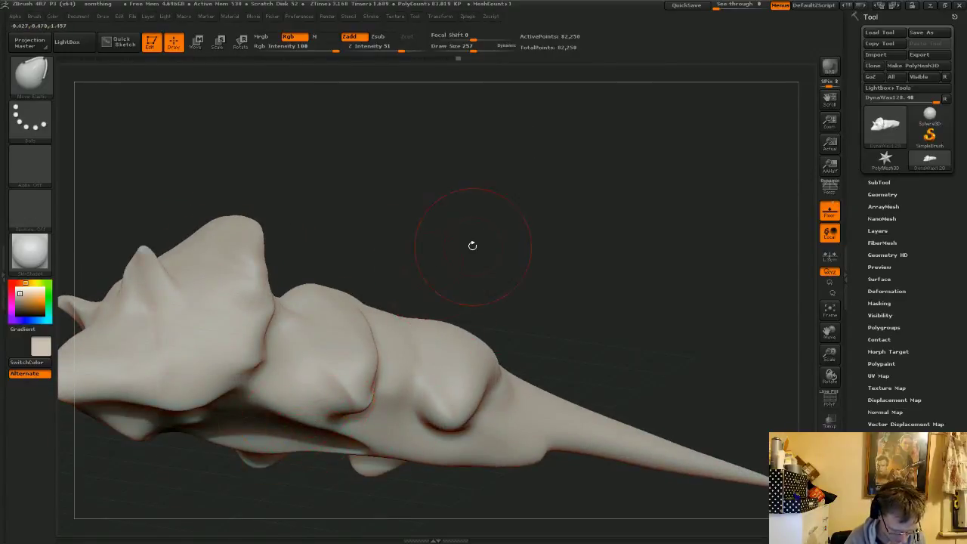
- Pull the chest and belly down between the legs to give the underside more volume
mouse_move(472, 245)
left_mouse_down()
mouse_move(482, 219)
mouse_move(271, 470)
left_mouse_up()
mouse_move(236, 436)
left_mouse_down()
mouse_move(226, 450)
mouse_move(272, 457)
mouse_move(261, 446)
mouse_move(295, 463)
left_mouse_up()
left_click_drag(493, 301, 242, 484)
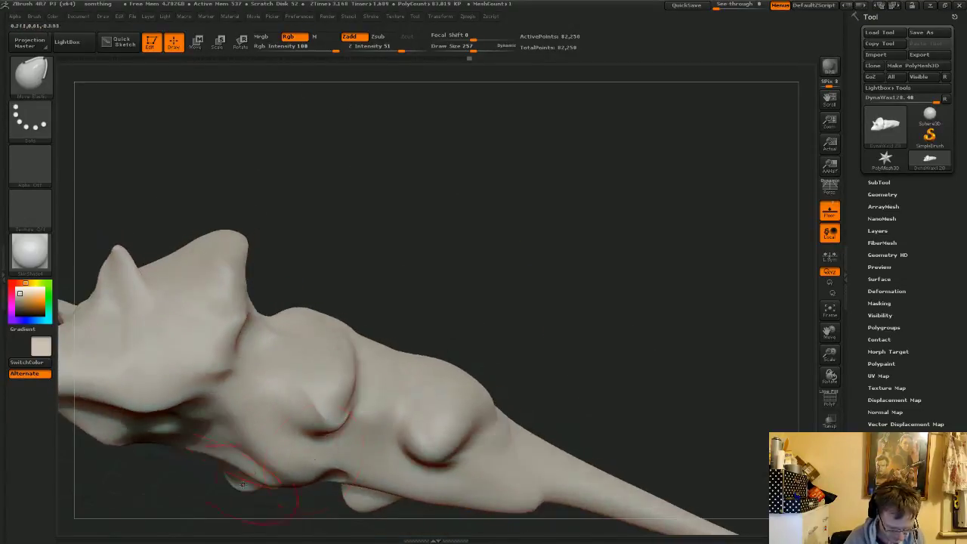
mouse_move(342, 465)
left_mouse_down()
mouse_move(325, 475)
mouse_move(350, 468)
left_mouse_up()
left_click_drag(517, 262, 504, 293)
mouse_move(413, 361)
left_mouse_down()
mouse_move(331, 423)
mouse_move(337, 439)
left_mouse_up()
left_click_drag(526, 247, 388, 486)
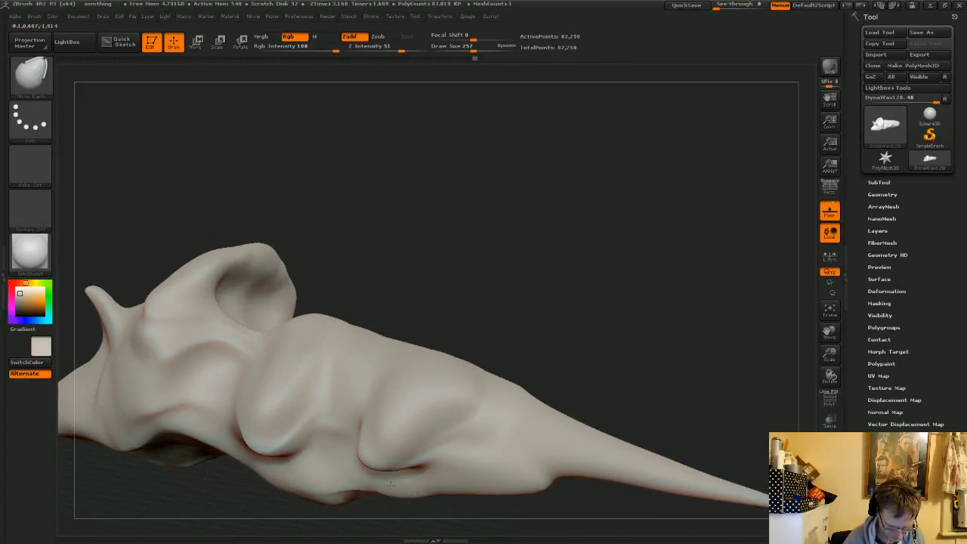
- Undo the last stroke, reshape the bump beneath the tail base by pushing it inward, and smooth it
mouse_move(515, 286)
left_mouse_down()
mouse_move(533, 489)
mouse_move(523, 482)
left_mouse_up()
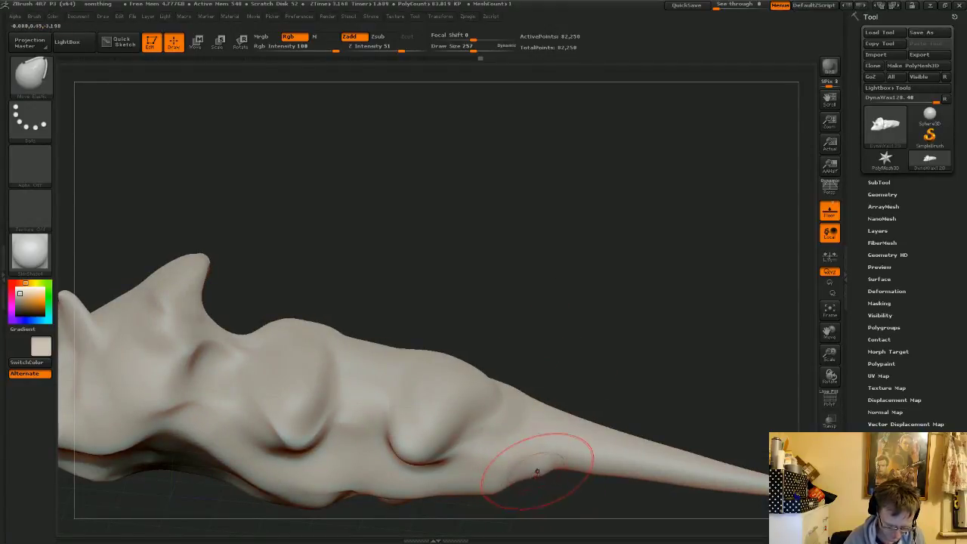
left_click_drag(490, 393, 506, 301)
key("ctrl+z")
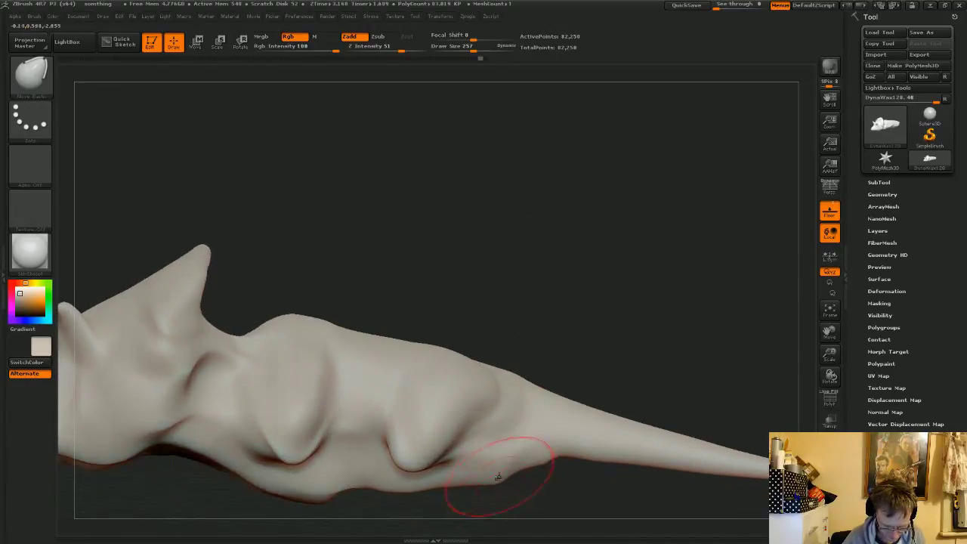
mouse_move(500, 476)
left_mouse_down()
mouse_move(496, 468)
mouse_move(455, 475)
mouse_move(512, 458)
left_mouse_up()
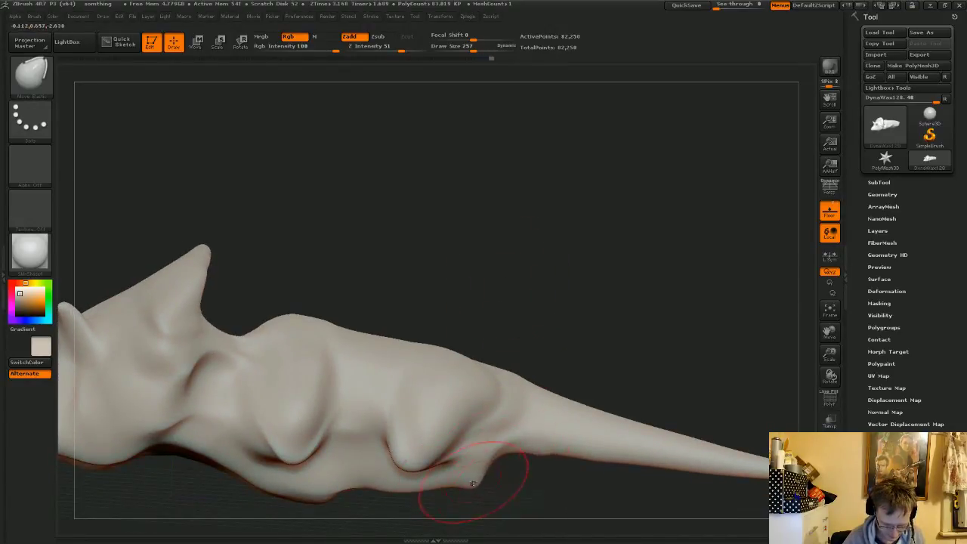
left_click_drag(472, 483, 470, 481, "shift")
- Shift the hind leg stub backward toward the tail and smooth its surface
left_click_drag(553, 266, 470, 452)
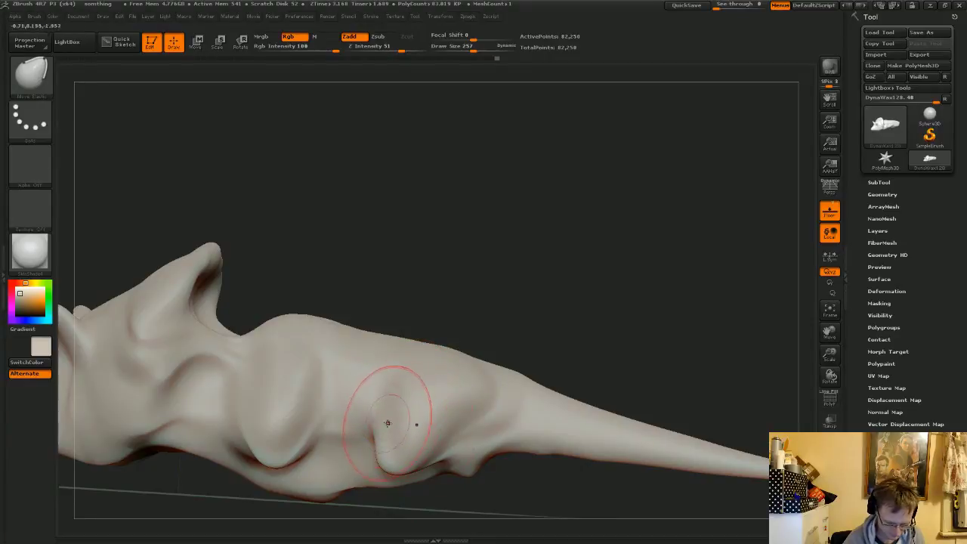
mouse_move(383, 420)
left_mouse_down()
mouse_move(430, 448)
mouse_move(408, 459)
left_mouse_up()
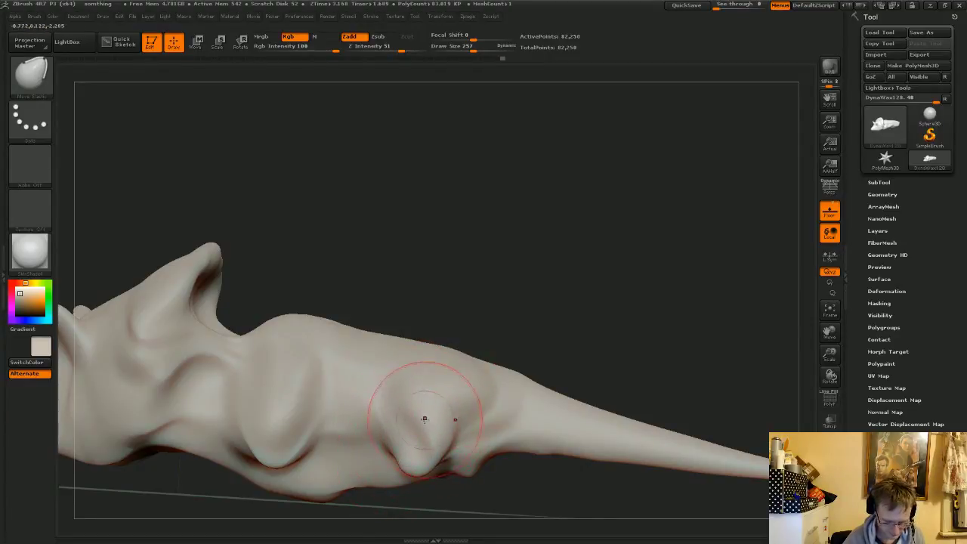
left_click_drag(414, 417, 451, 428, "shift")
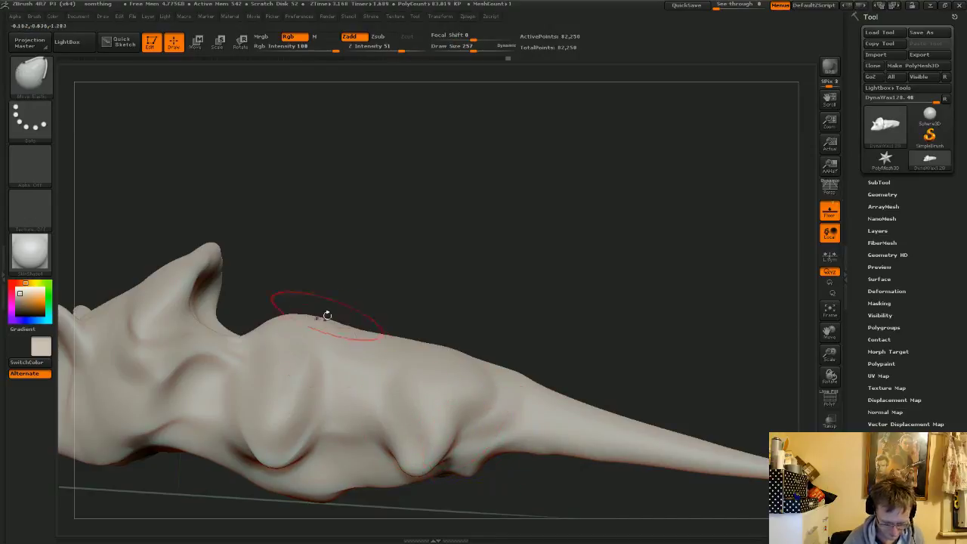
- Smooth the lump beneath the tail base and the underside of the belly and chest
mouse_move(364, 399)
left_mouse_down()
mouse_move(411, 400)
mouse_move(328, 349)
mouse_move(395, 406)
mouse_move(323, 353)
mouse_move(385, 385)
mouse_move(383, 401)
mouse_move(313, 324)
left_mouse_up()
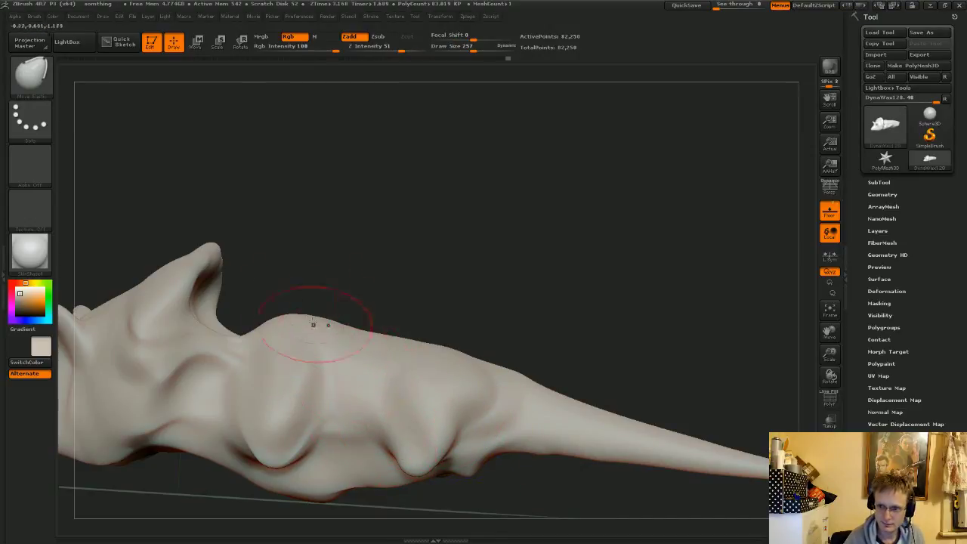
left_click_drag(377, 348, 466, 412)
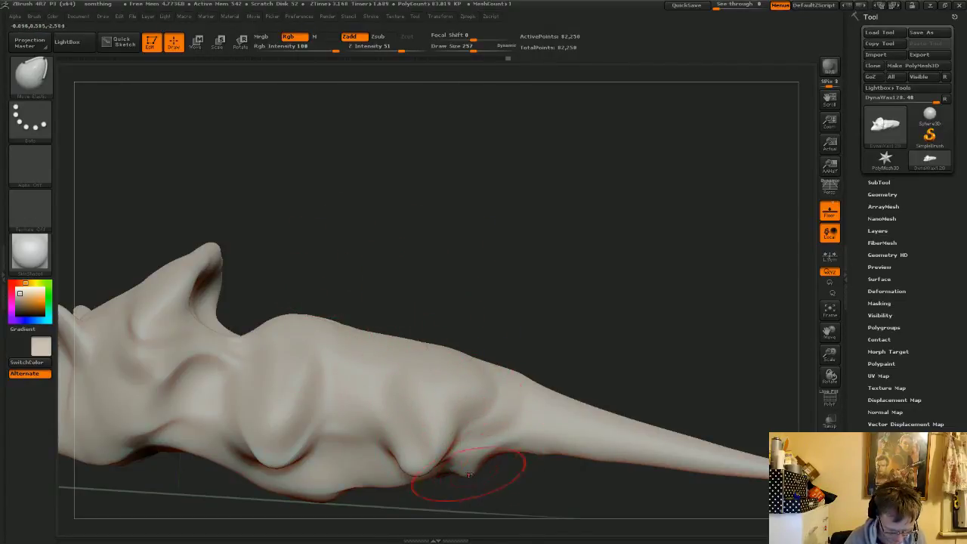
left_click_drag(468, 470, 435, 460, "shift")
left_click_drag(517, 298, 532, 236)
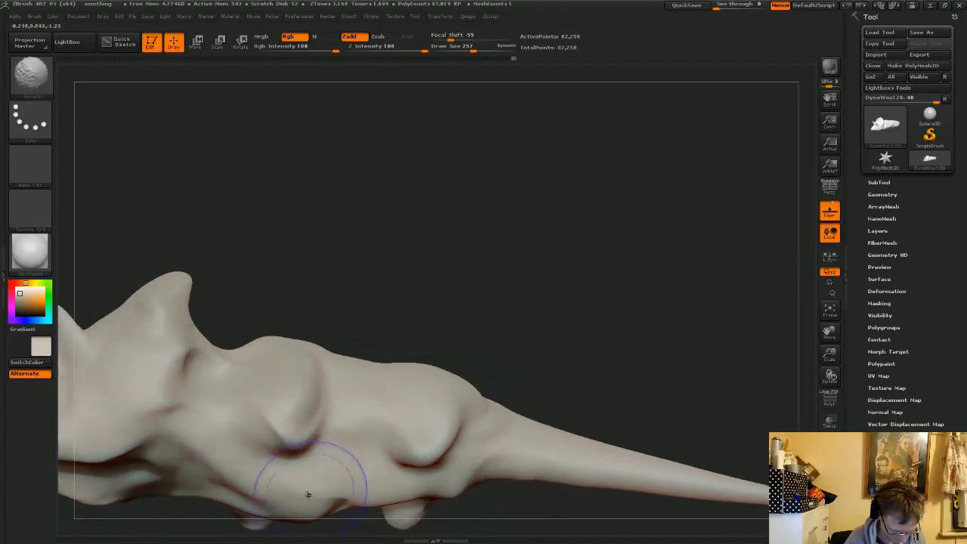
mouse_move(266, 499)
left_mouse_down("shift")
mouse_move(291, 504)
mouse_move(257, 495)
mouse_move(228, 461)
left_mouse_up("shift")
- Reshape the throat and lower neck so the underside of the head blends into the chest
mouse_move(339, 260)
left_mouse_down()
mouse_move(356, 240)
mouse_move(364, 193)
left_mouse_up()
mouse_move(220, 370)
left_mouse_down()
mouse_move(346, 309)
mouse_move(466, 169)
mouse_move(266, 357)
left_mouse_up()
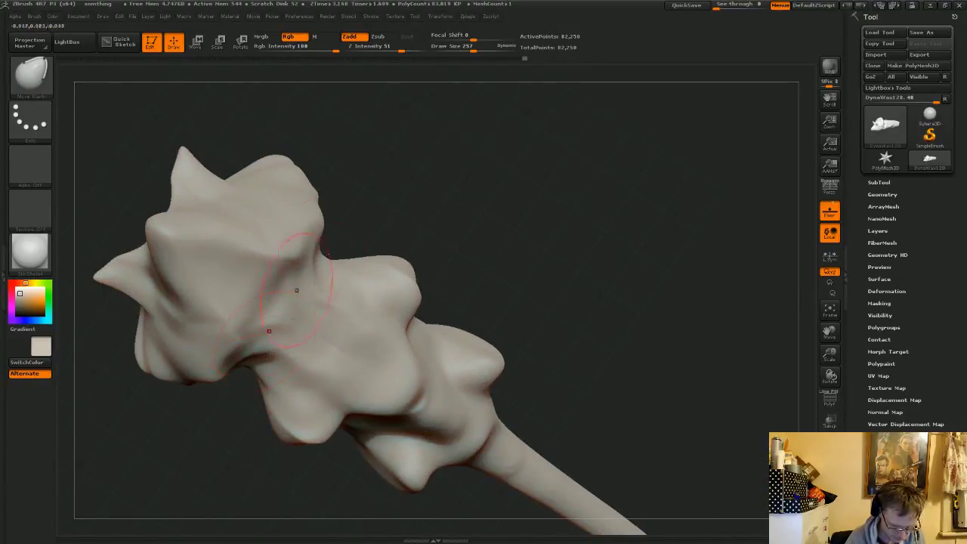
left_click_drag(470, 175, 441, 221)
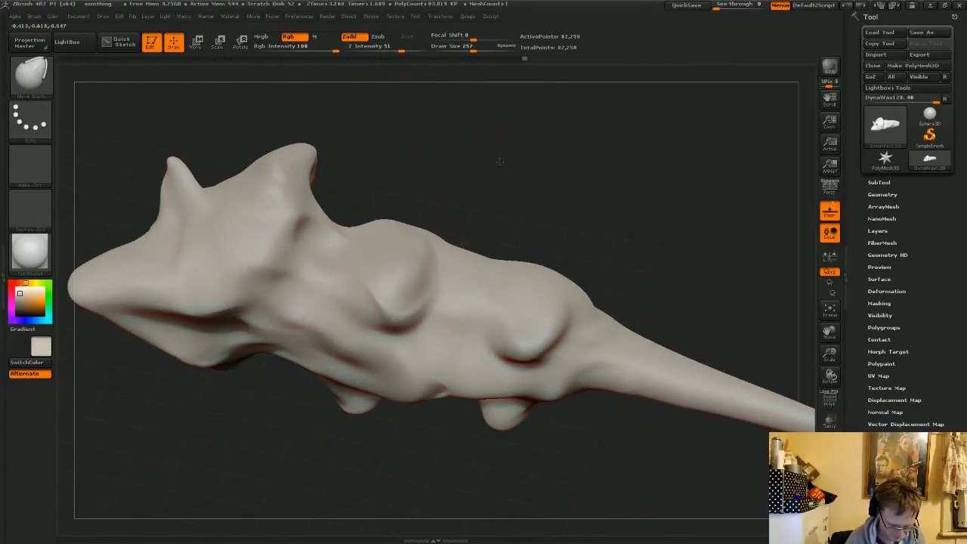
mouse_move(500, 161)
left_mouse_down()
mouse_move(471, 199)
mouse_move(203, 304)
left_mouse_up()
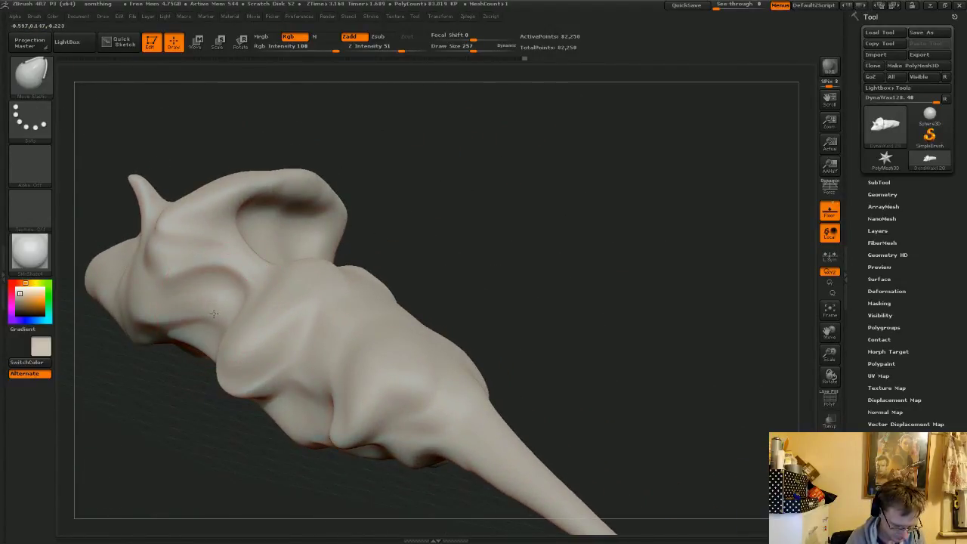
mouse_move(430, 217)
left_mouse_down()
mouse_move(479, 254)
mouse_move(476, 293)
left_mouse_up()
- Smooth the neck beneath the head frill and pull its sides into shape behind the head
mouse_move(268, 268)
left_mouse_down("shift")
mouse_move(279, 256)
mouse_move(245, 256)
mouse_move(232, 273)
left_mouse_up("shift")
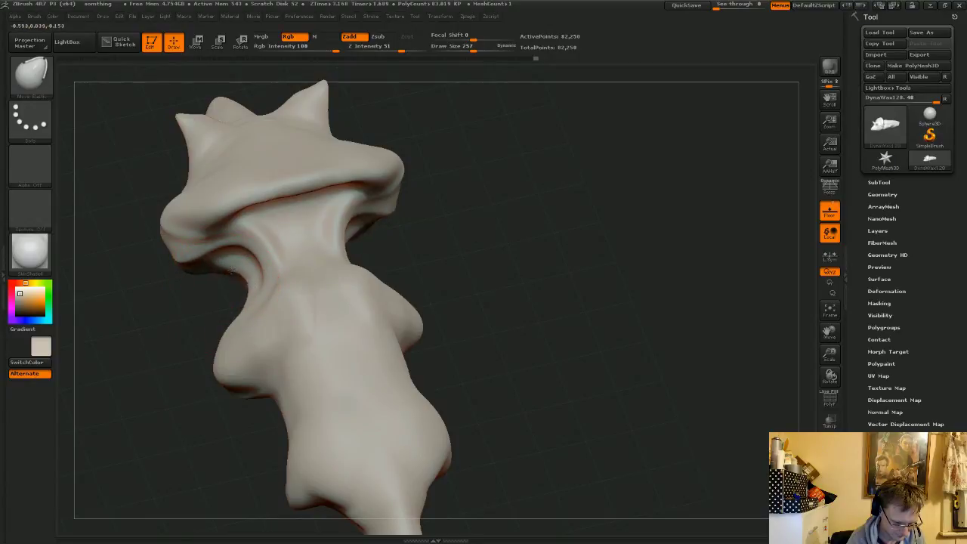
mouse_move(499, 250)
left_mouse_down()
mouse_move(475, 226)
mouse_move(445, 227)
left_mouse_up()
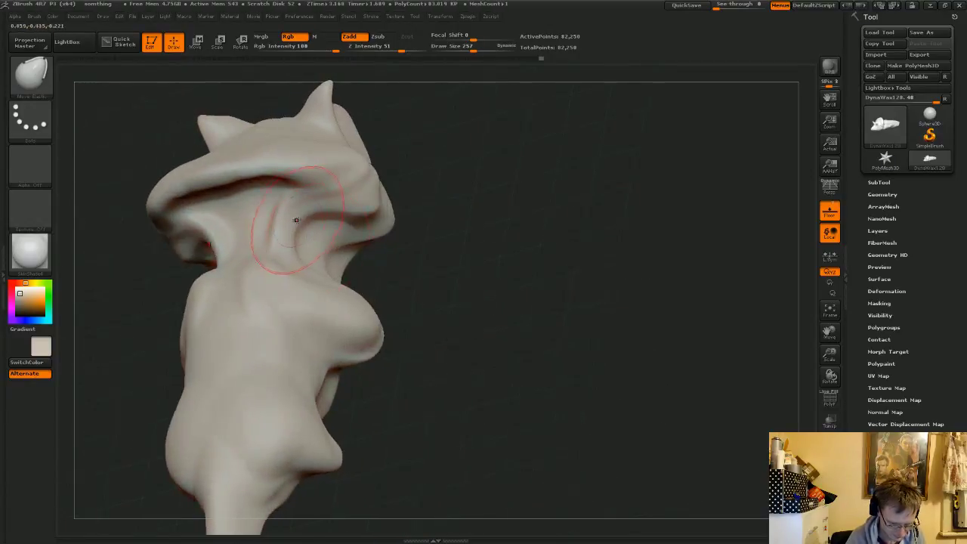
mouse_move(293, 219)
left_mouse_down()
mouse_move(258, 224)
mouse_move(261, 260)
left_mouse_up()
- Stretch the front and hind leg stubs downward into longer, pointed legs and smooth the front leg
left_click_drag(479, 283, 446, 230)
left_click_drag(294, 306, 327, 326)
left_click_drag(183, 368, 219, 391)
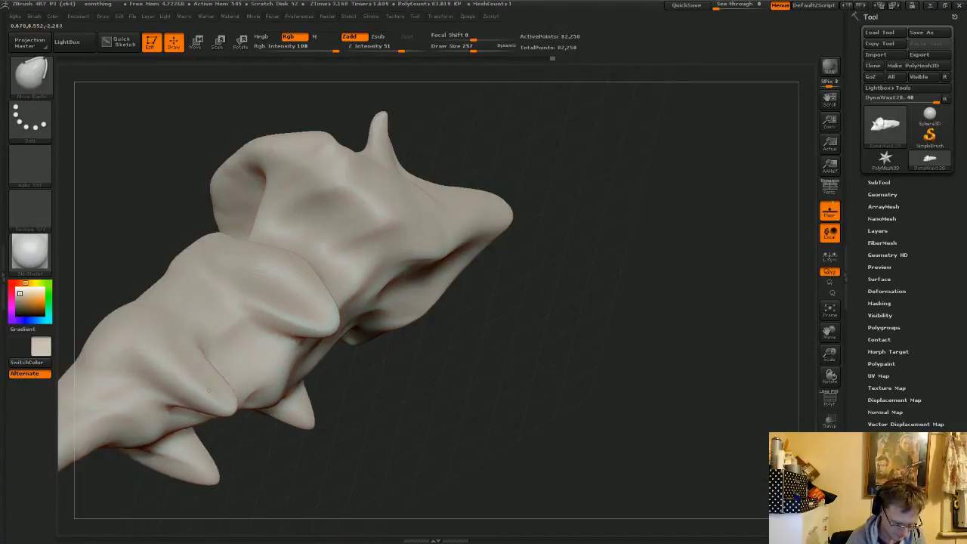
mouse_move(416, 356)
left_mouse_down()
mouse_move(427, 412)
mouse_move(395, 393)
left_mouse_up()
left_click_drag(291, 302, 294, 308, "shift")
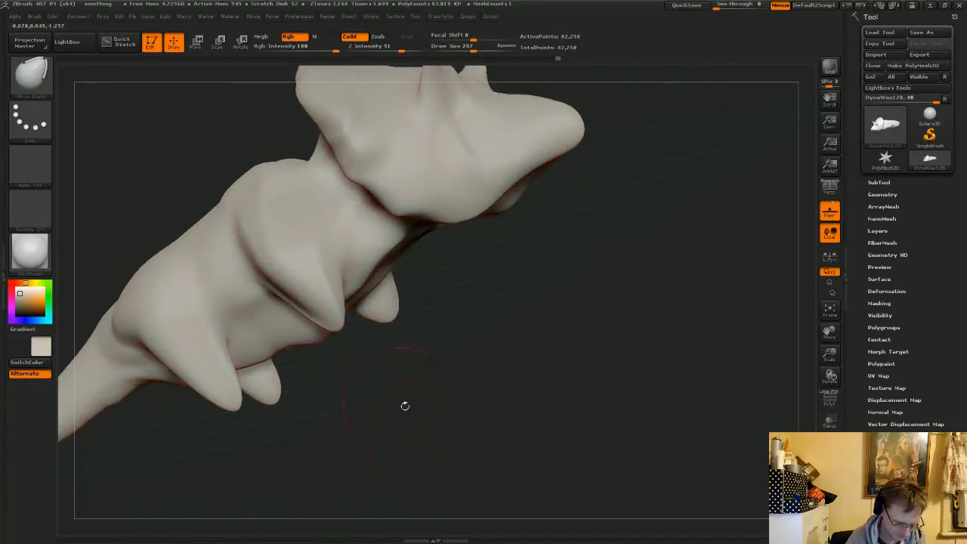
left_click_drag(403, 406, 514, 346)
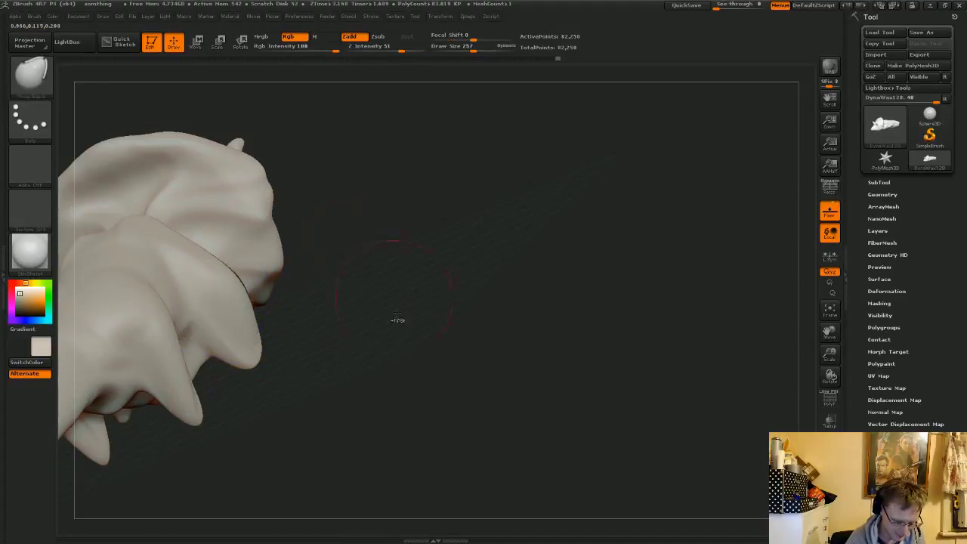
- Remesh the creature with DynaMesh after the leg stretching and briefly check its polyframe
left_click_drag(397, 320, 397, 225, "ctrl")
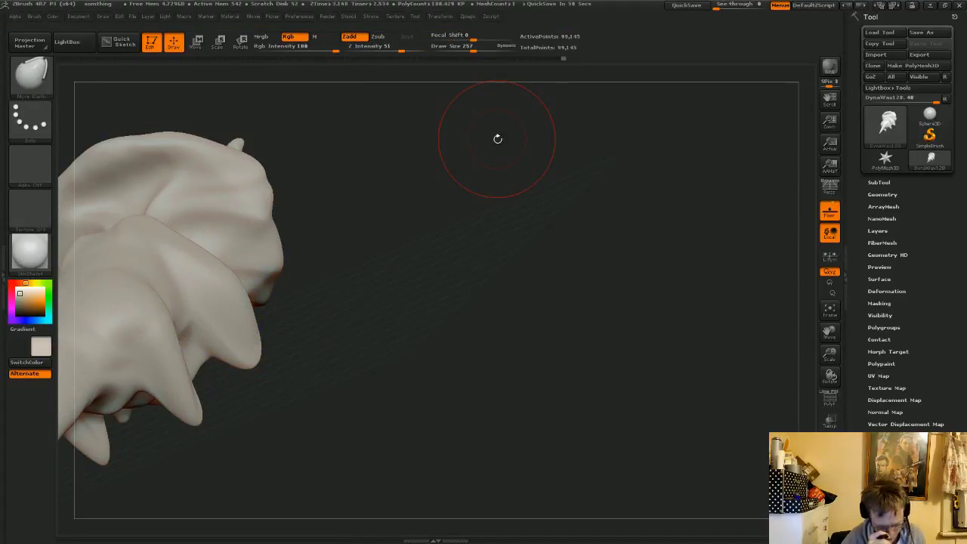
mouse_move(498, 139)
left_mouse_down()
mouse_move(532, 231)
mouse_move(557, 225)
mouse_move(522, 215)
left_mouse_up()
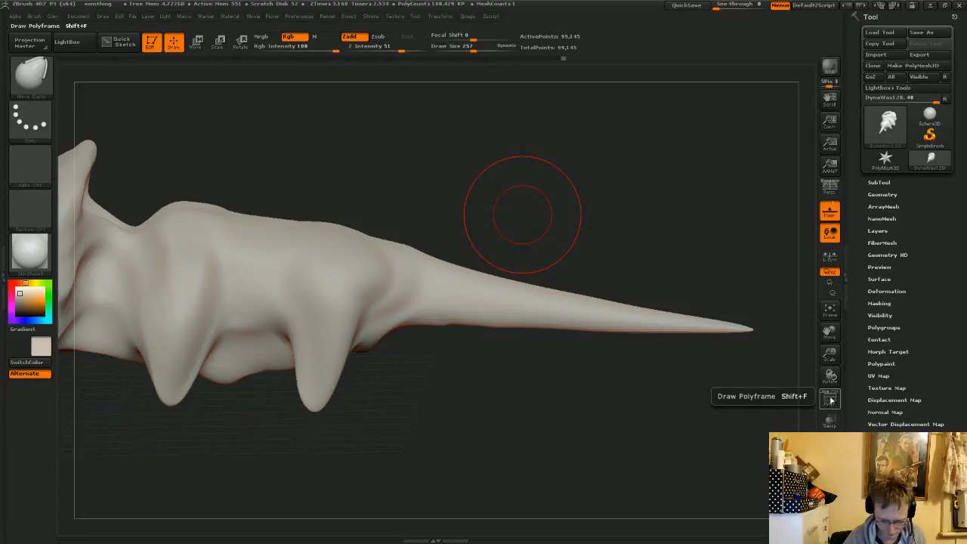
left_click(831, 400)
left_click(829, 402)
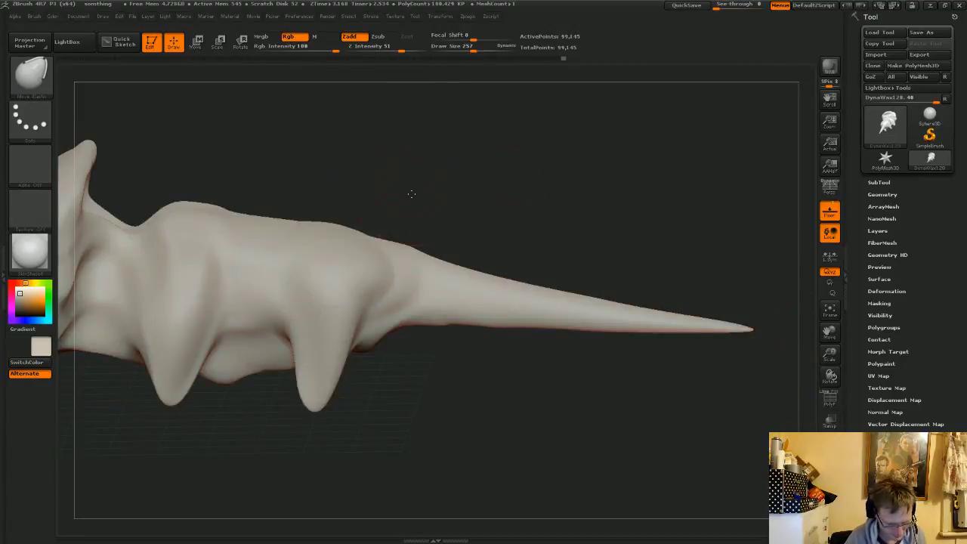
left_click_drag(411, 194, 227, 216)
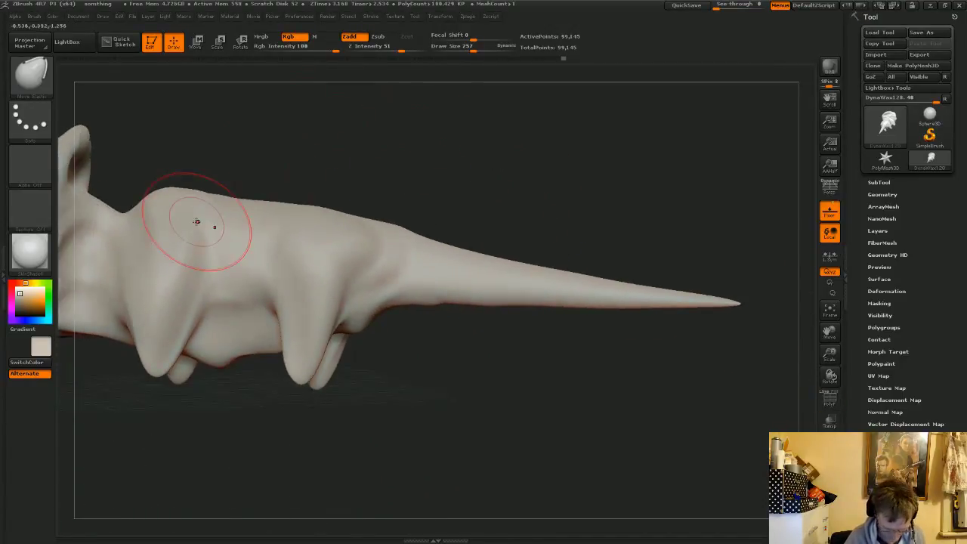
- Build up the chest and front legs with the ClayBuildup brush and smooth the surface between the legs
key("b")
key("b")
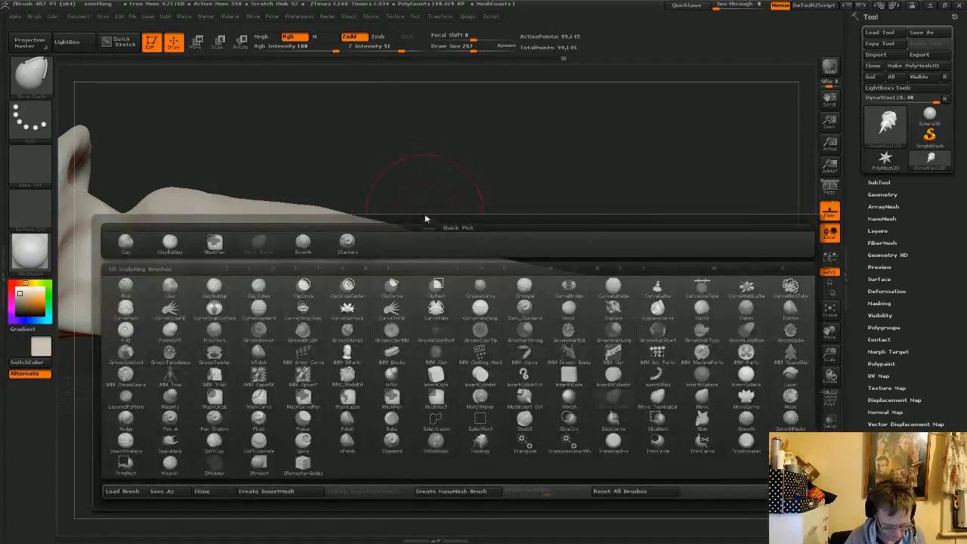
left_click(175, 242)
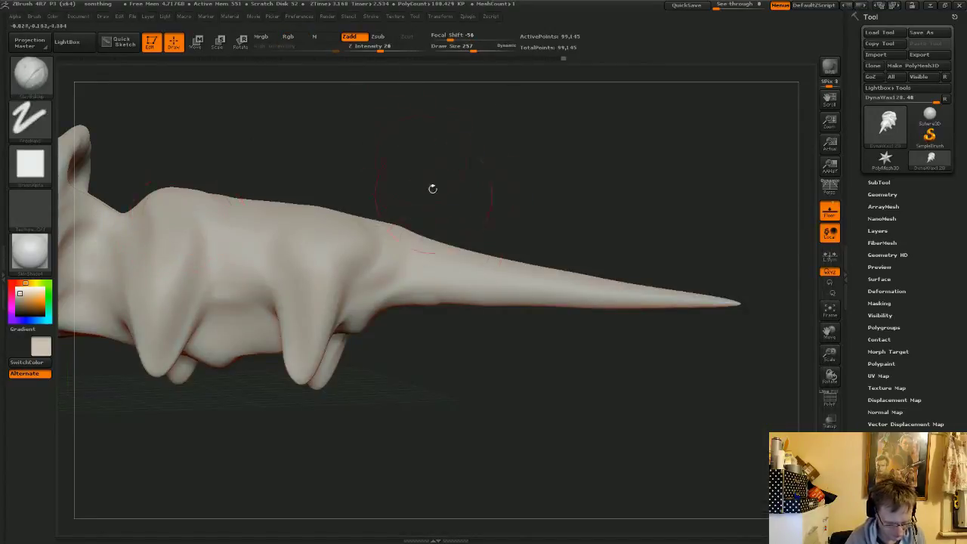
mouse_move(397, 162)
left_mouse_down()
mouse_move(433, 177)
mouse_move(402, 136)
mouse_move(428, 108)
mouse_move(502, 184)
mouse_move(461, 182)
left_mouse_up()
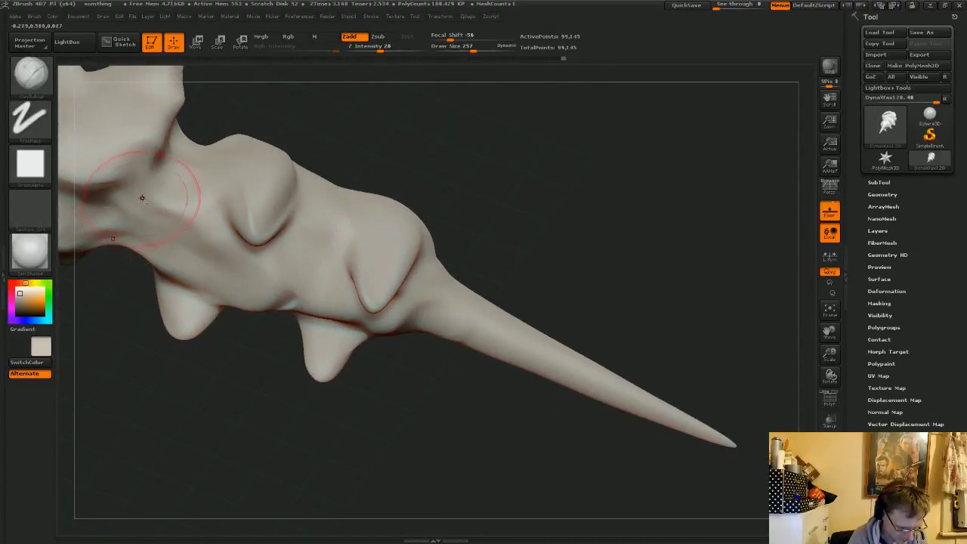
mouse_move(142, 198)
left_mouse_down()
mouse_move(114, 224)
mouse_move(148, 220)
mouse_move(121, 247)
mouse_move(109, 206)
left_mouse_up()
mouse_move(425, 136)
left_mouse_down()
mouse_move(447, 134)
mouse_move(403, 137)
left_mouse_up()
mouse_move(226, 246)
left_mouse_down("shift")
mouse_move(159, 243)
mouse_move(182, 272)
left_mouse_up("shift")
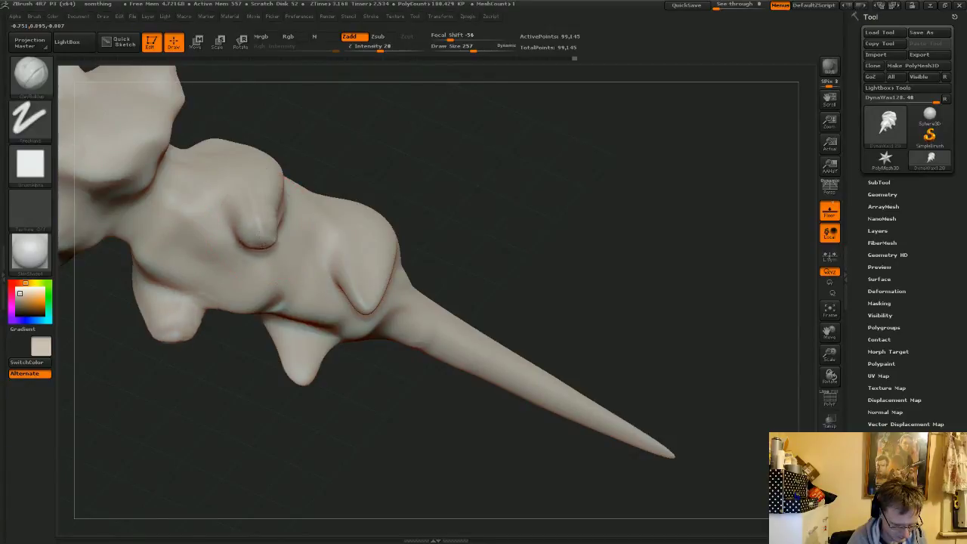
- Add clay strokes to the tips of the front legs to make them blunter, and smooth the ends
left_click_drag(265, 244, 255, 241)
left_click_drag(438, 168, 446, 119)
left_click_drag(241, 236, 265, 239)
left_click_drag(412, 186, 321, 195)
mouse_move(260, 240)
left_mouse_down("shift")
mouse_move(275, 225)
mouse_move(261, 253)
left_mouse_up("shift")
mouse_move(330, 217)
left_mouse_down()
mouse_move(255, 251)
mouse_move(266, 257)
left_mouse_up()
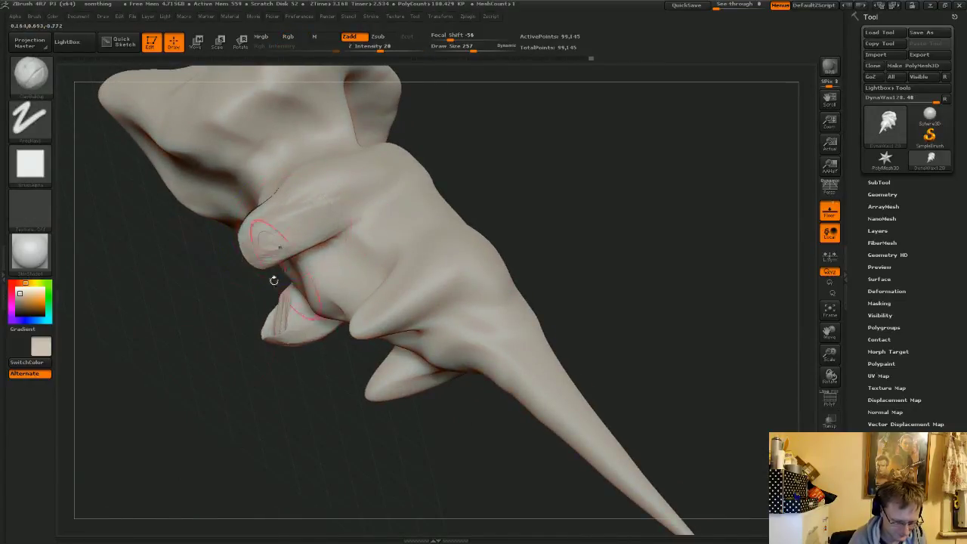
- Thicken the lower sides of the front legs with clay strokes and smooth out the streaks
mouse_move(194, 365)
left_mouse_down()
mouse_move(214, 381)
mouse_move(253, 374)
left_mouse_up()
left_click_drag(279, 236, 257, 214, "shift")
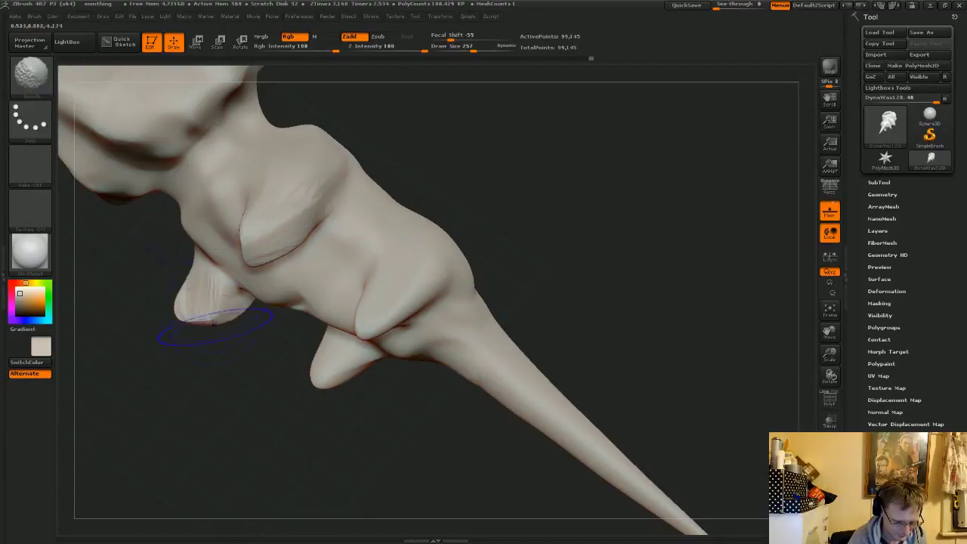
left_click_drag(194, 304, 227, 300)
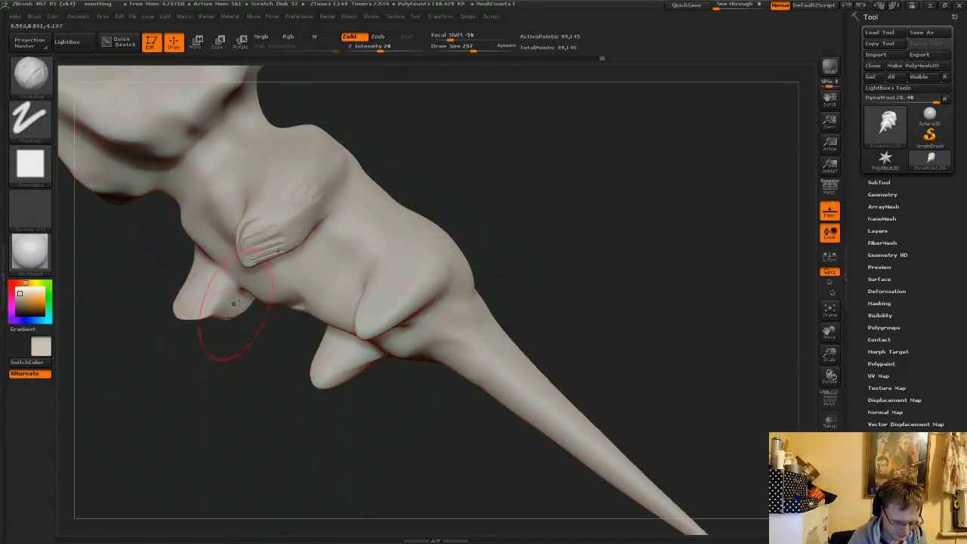
left_click_drag(202, 428, 303, 371)
left_click_drag(216, 309, 183, 317, "shift")
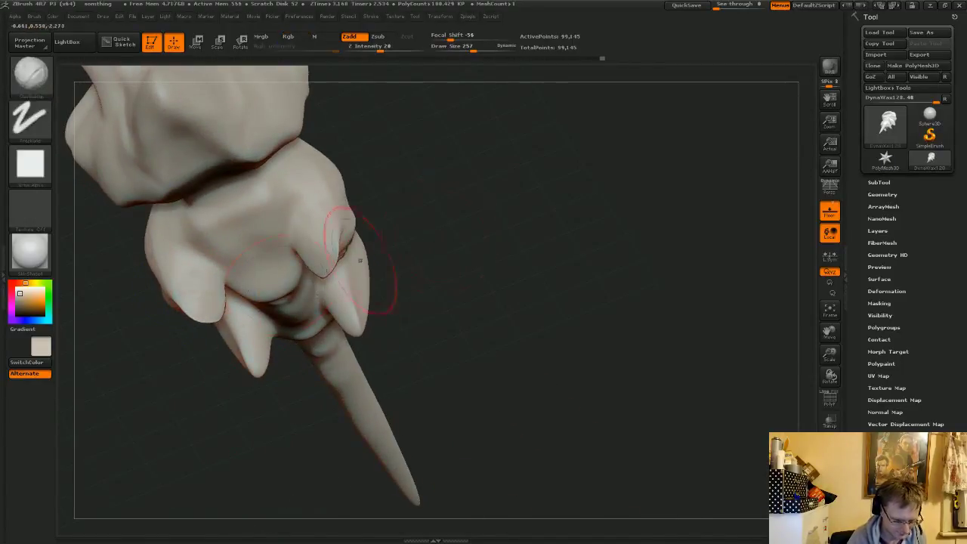
- Swell the lower ends of the front and hind legs into rounded feet with the Inflat brush
key("b")
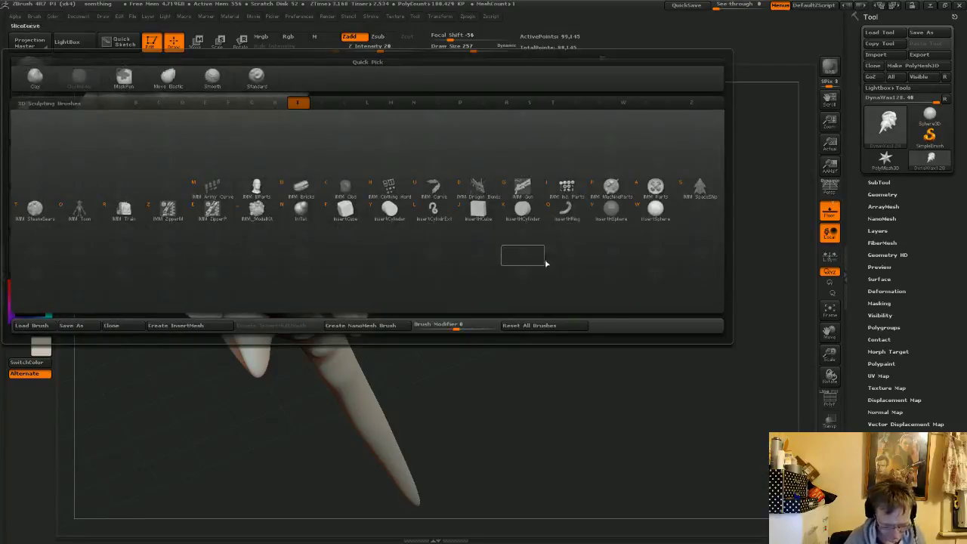
key("n")
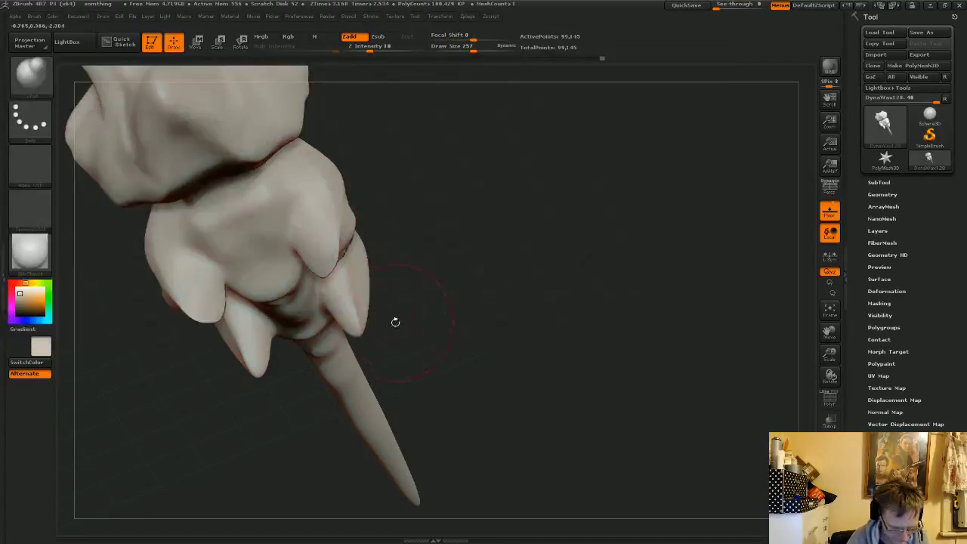
left_click_drag(319, 246, 321, 263)
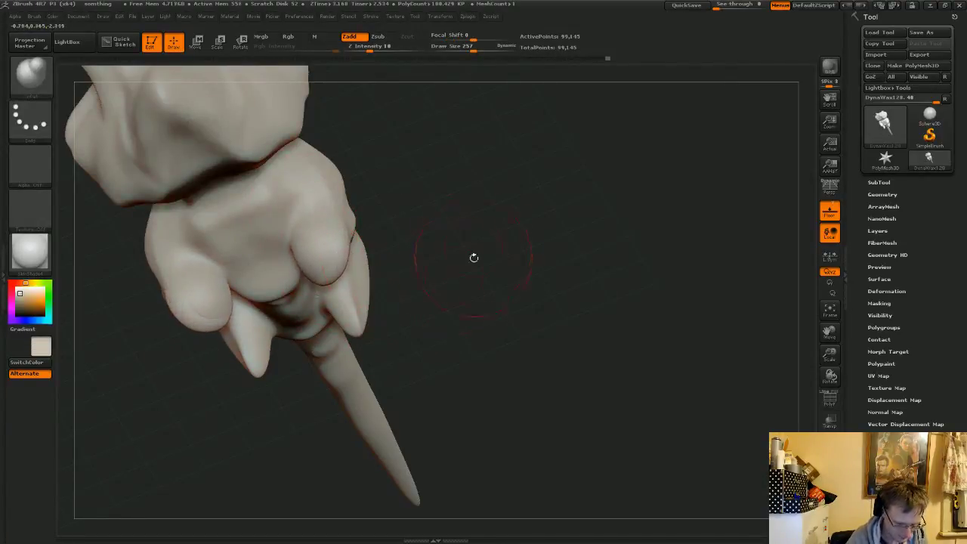
mouse_move(473, 257)
left_mouse_down()
mouse_move(520, 212)
mouse_move(514, 219)
left_mouse_up()
left_click_drag(351, 276, 365, 256)
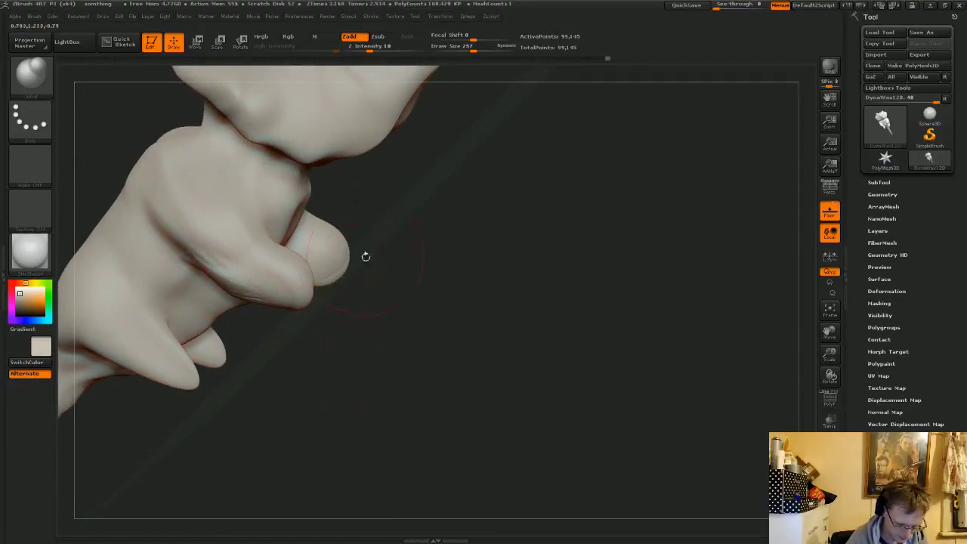
mouse_move(428, 321)
left_mouse_down()
mouse_move(431, 307)
mouse_move(456, 328)
mouse_move(449, 322)
left_mouse_up()
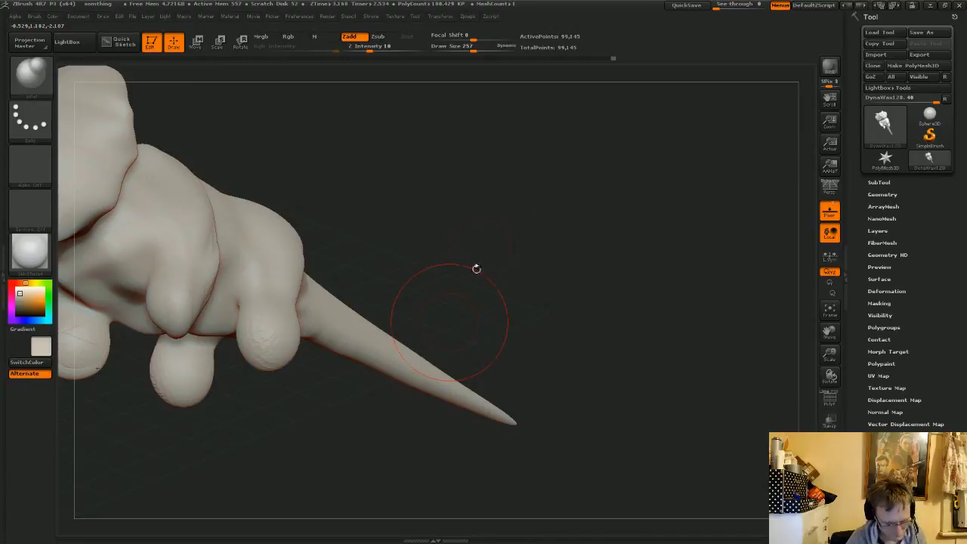
left_click_drag(476, 269, 446, 231)
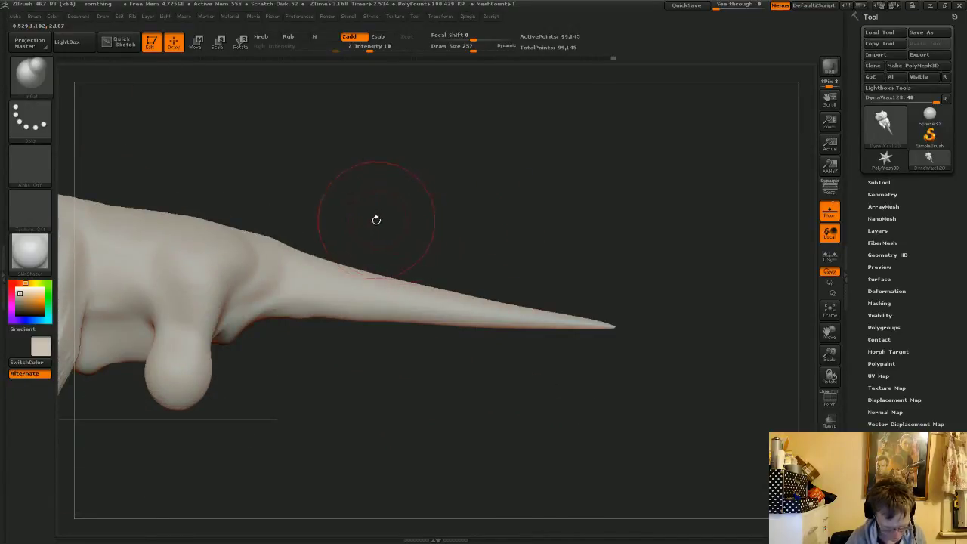
left_click_drag(377, 220, 653, 199, "alt")
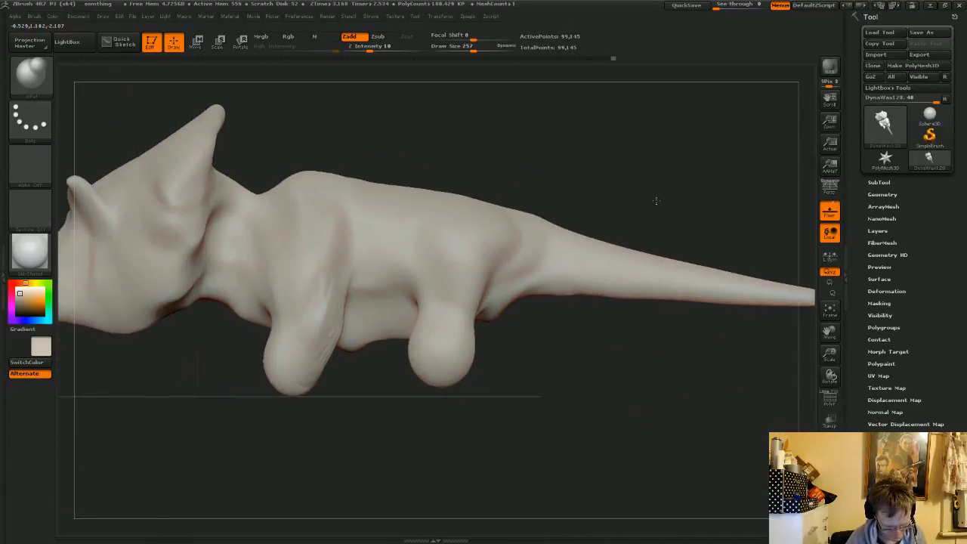
- Shape the hind legs into flat-ended columns with the Clay brush and smooth their sides
left_click(31, 74)
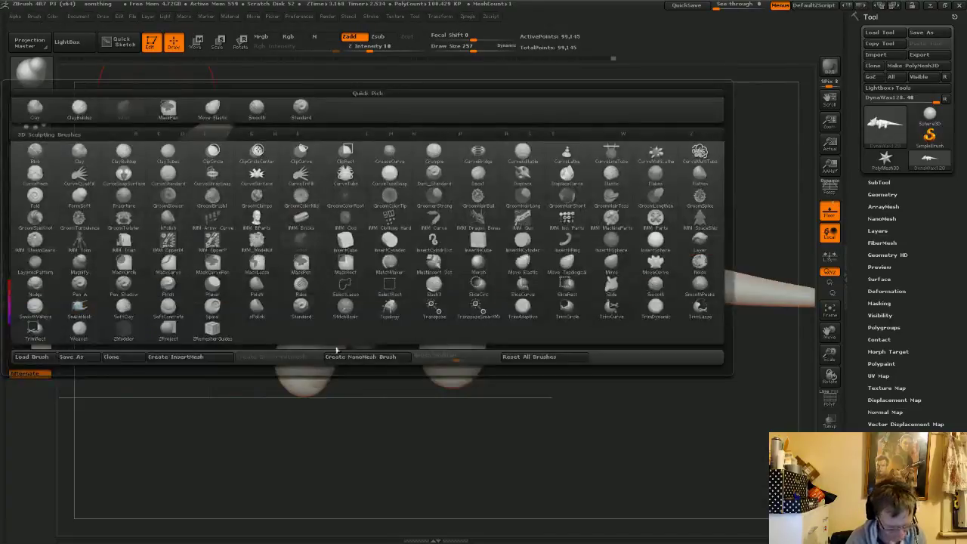
left_click(35, 107)
mouse_move(562, 164)
left_mouse_down()
mouse_move(529, 257)
mouse_move(501, 259)
mouse_move(532, 261)
mouse_move(527, 279)
mouse_move(529, 266)
left_mouse_up()
left_click_drag(627, 147, 506, 322)
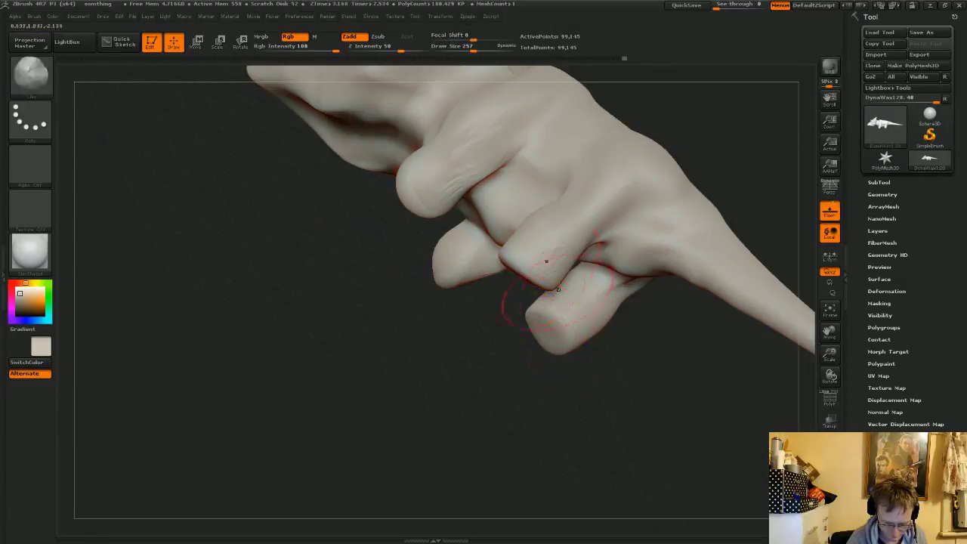
left_click_drag(570, 201, 533, 223, "shift")
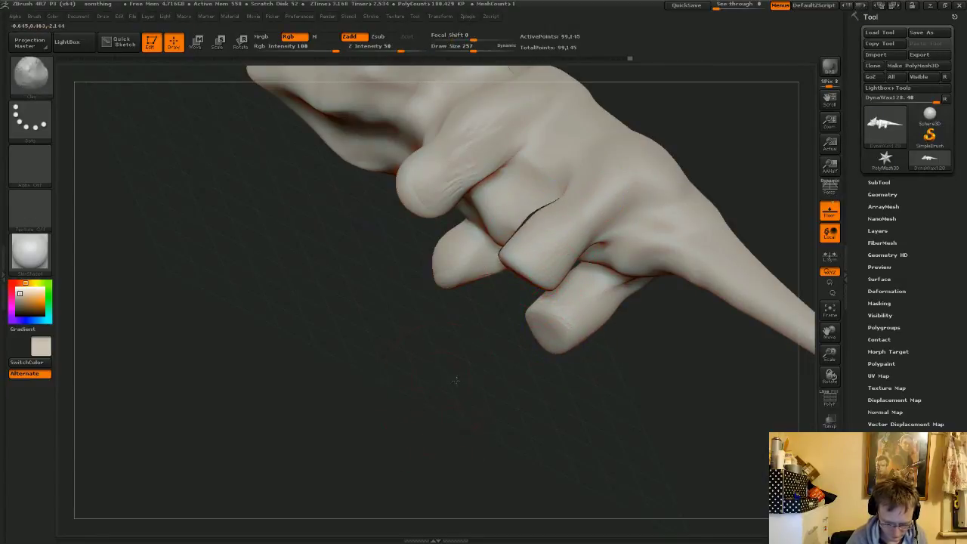
mouse_move(428, 437)
left_mouse_down()
mouse_move(480, 400)
mouse_move(547, 278)
mouse_move(579, 389)
mouse_move(557, 389)
mouse_move(551, 263)
left_mouse_up()
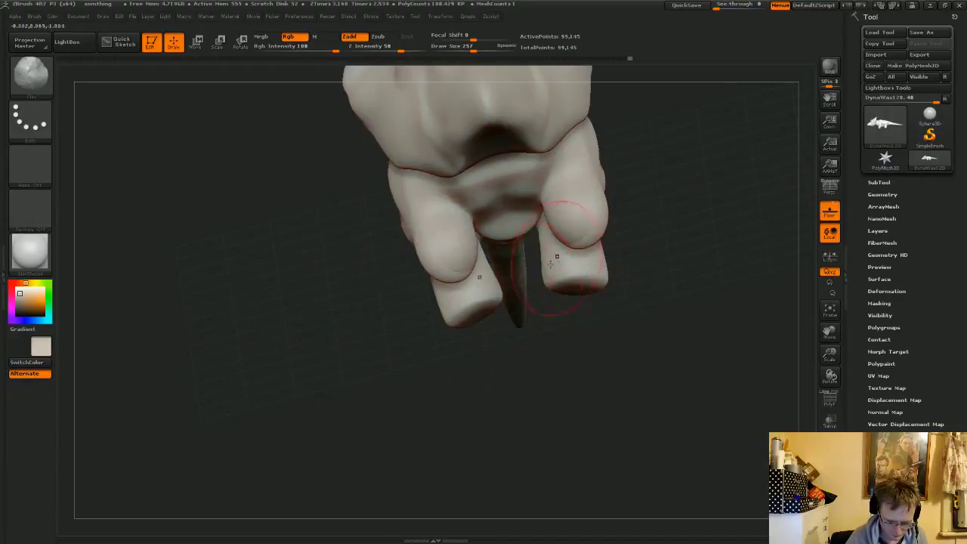
- Pull the inner edges of the hind feet outward with the Move Topological brush and smooth the legs
left_click(50, 60)
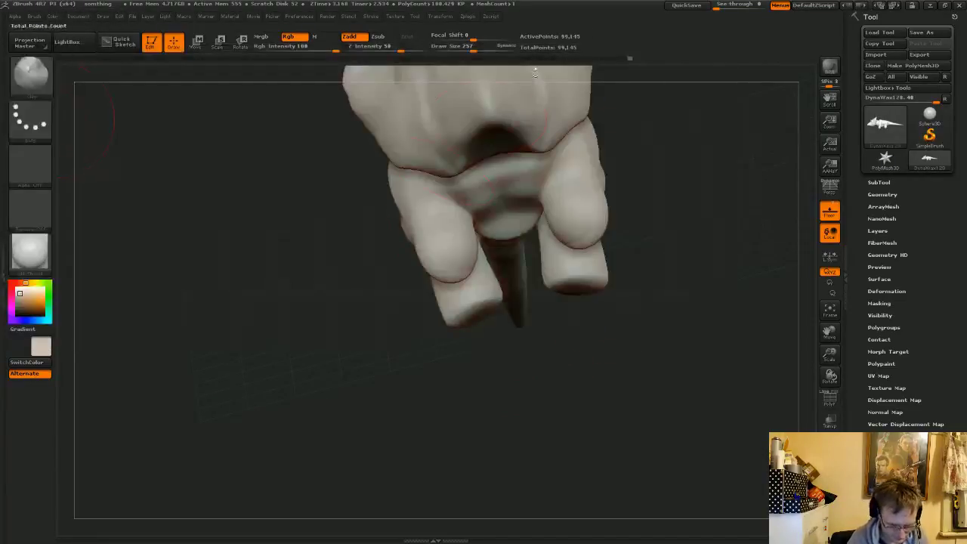
key("b")
key("m")
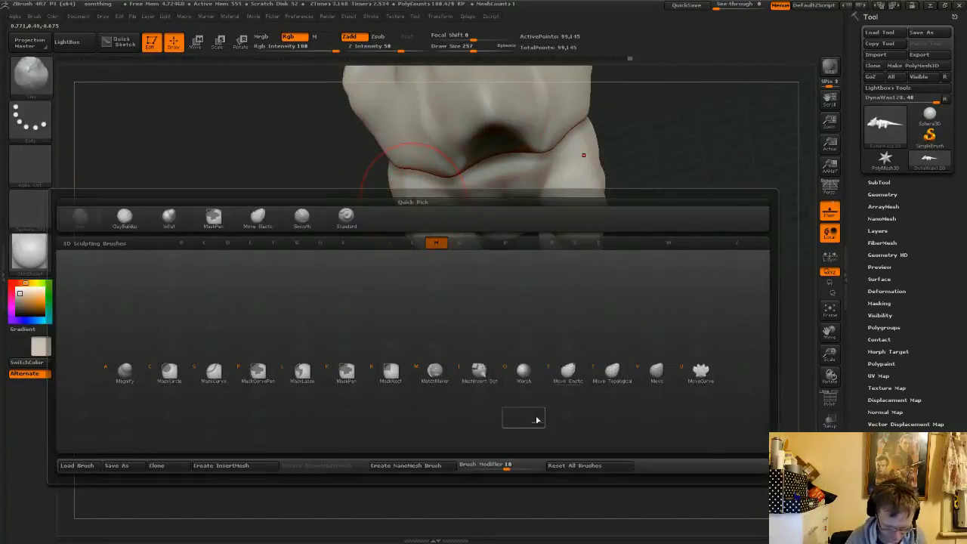
left_click(613, 374)
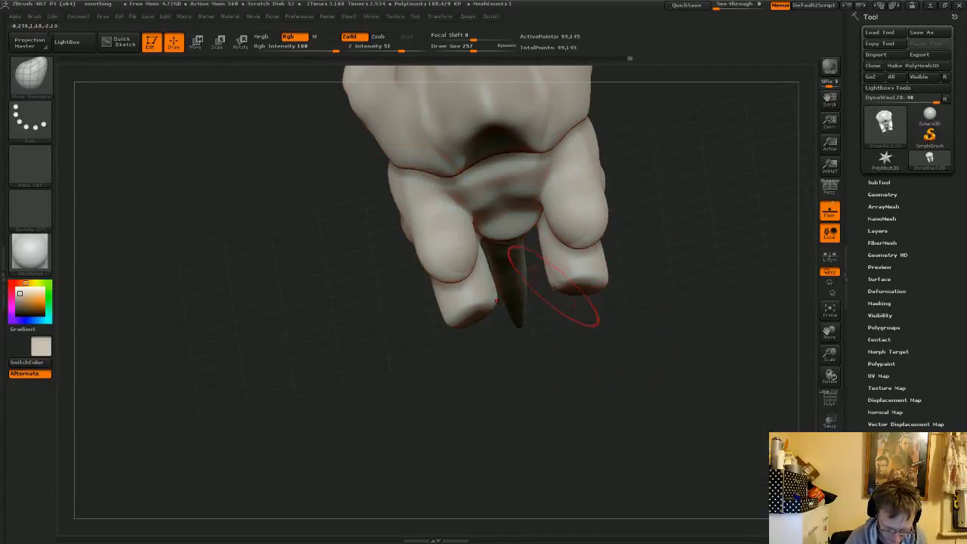
left_click_drag(605, 292, 594, 292)
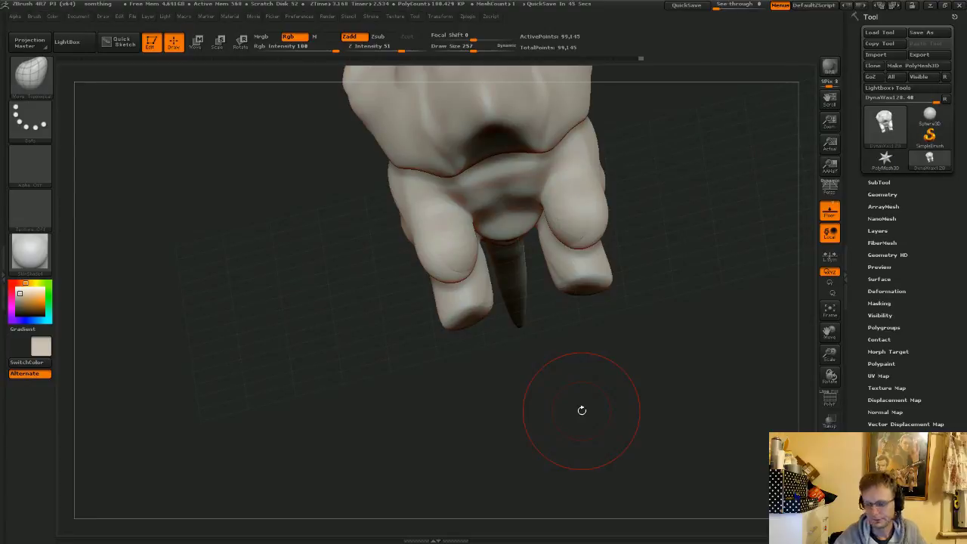
mouse_move(378, 385)
left_mouse_down()
mouse_move(423, 397)
mouse_move(578, 368)
mouse_move(537, 391)
left_mouse_up()
mouse_move(506, 250)
left_mouse_down("shift")
mouse_move(521, 292)
mouse_move(515, 270)
mouse_move(518, 280)
left_mouse_up("shift")
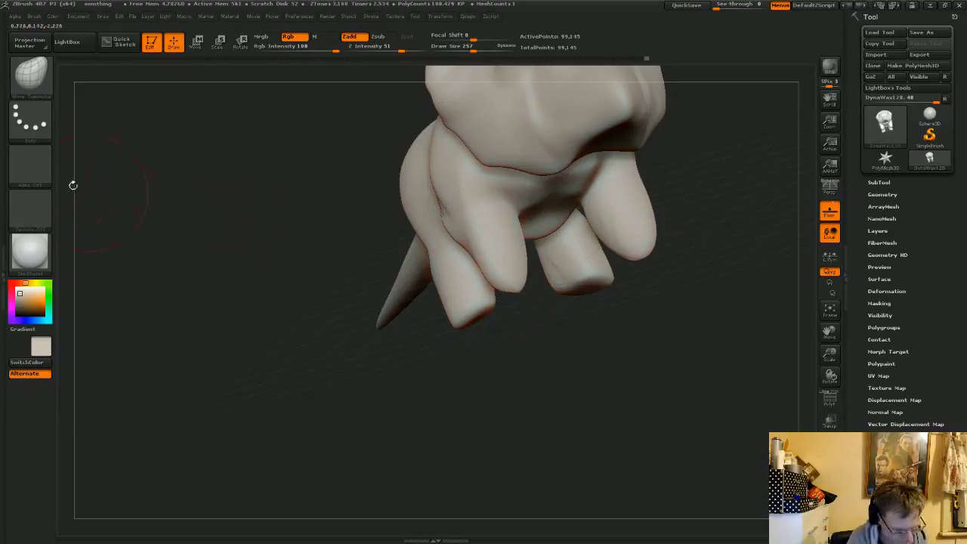
- Build up the lower front legs down to the feet with the ClayBuildup brush
left_click(36, 74)
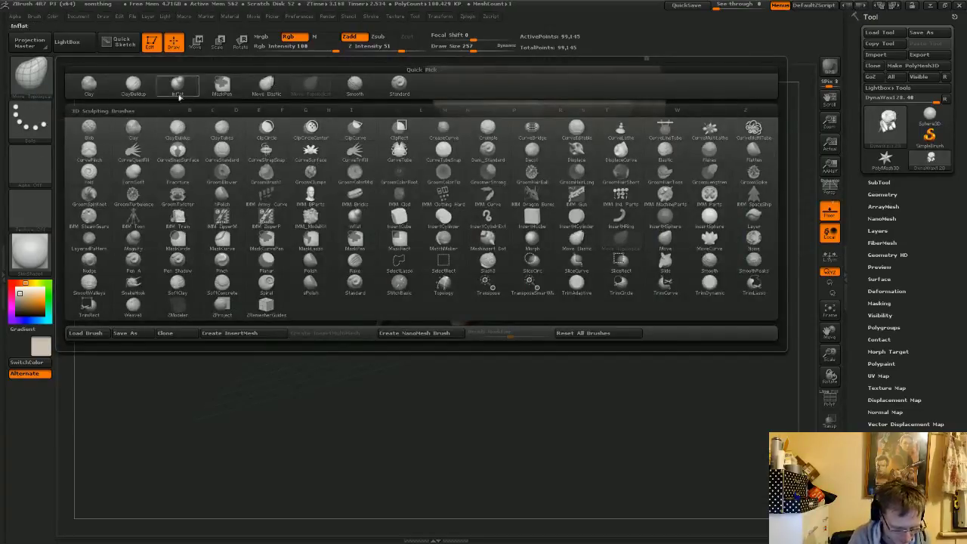
left_click(177, 84)
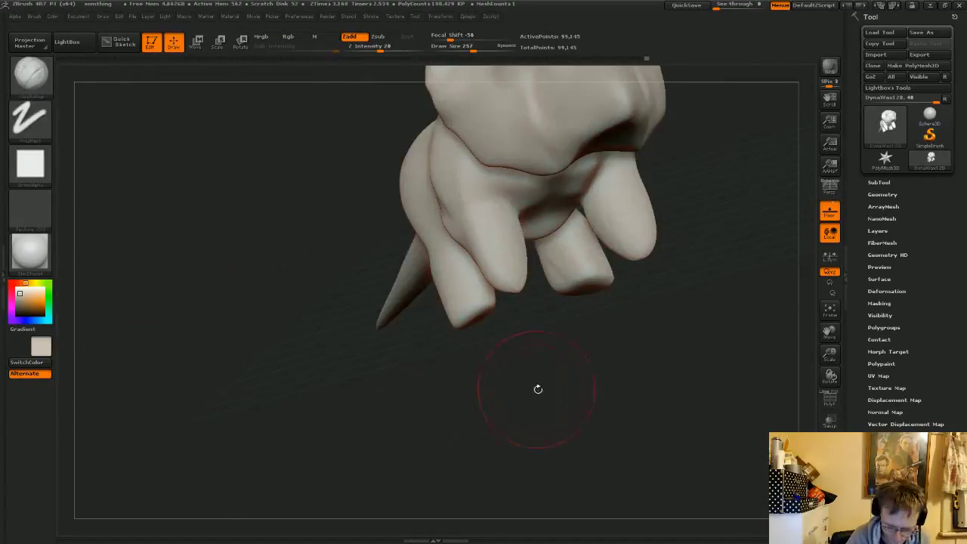
left_click_drag(565, 362, 597, 358)
left_click_drag(544, 404, 597, 400)
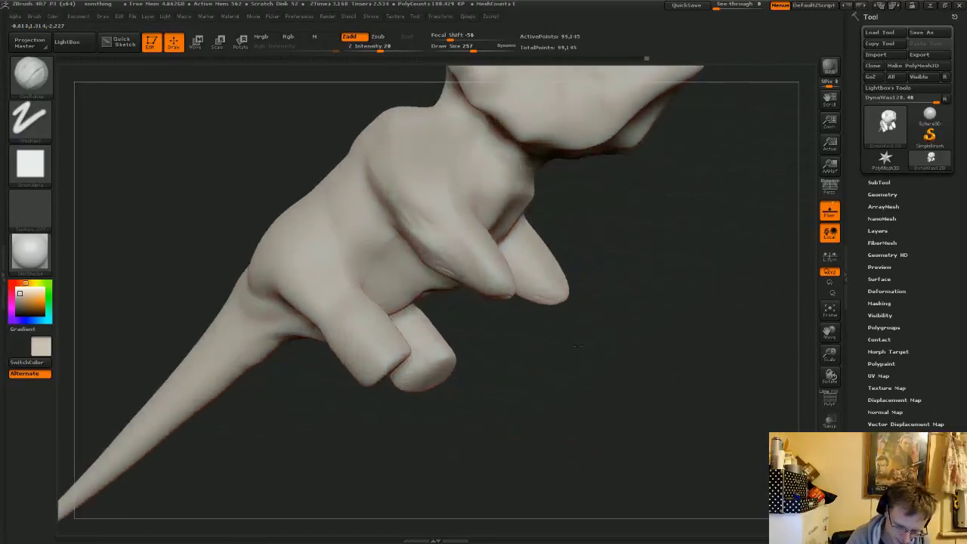
mouse_move(442, 242)
left_mouse_down()
mouse_move(439, 255)
mouse_move(446, 249)
mouse_move(499, 294)
left_mouse_up()
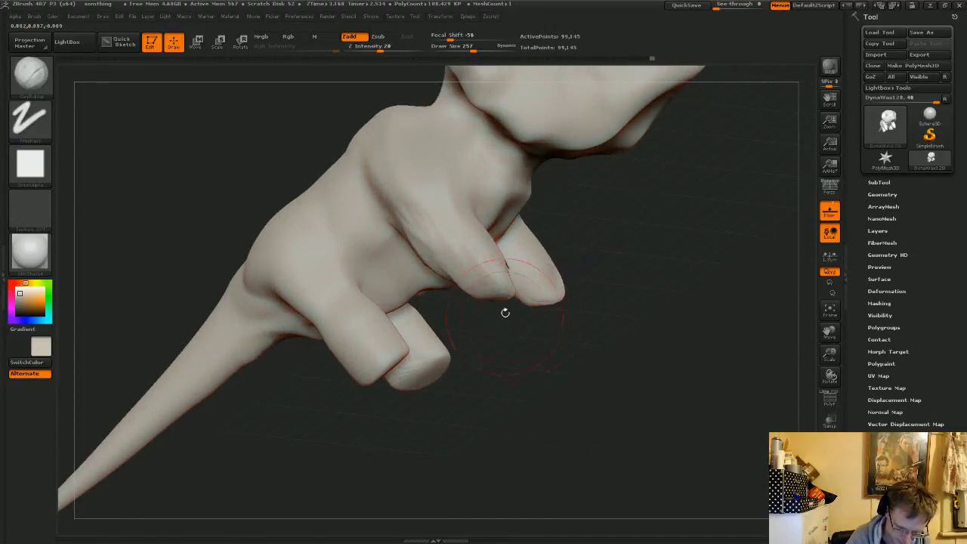
mouse_move(540, 401)
left_mouse_down()
mouse_move(511, 397)
mouse_move(626, 386)
mouse_move(589, 368)
left_mouse_up()
- Smooth the clay strokes on the front legs from the feet up to the upper leg
mouse_move(534, 358)
left_mouse_down("shift")
mouse_move(548, 345)
mouse_move(568, 282)
left_mouse_up("shift")
mouse_move(511, 322)
left_mouse_down()
mouse_move(548, 316)
mouse_move(550, 300)
left_mouse_up()
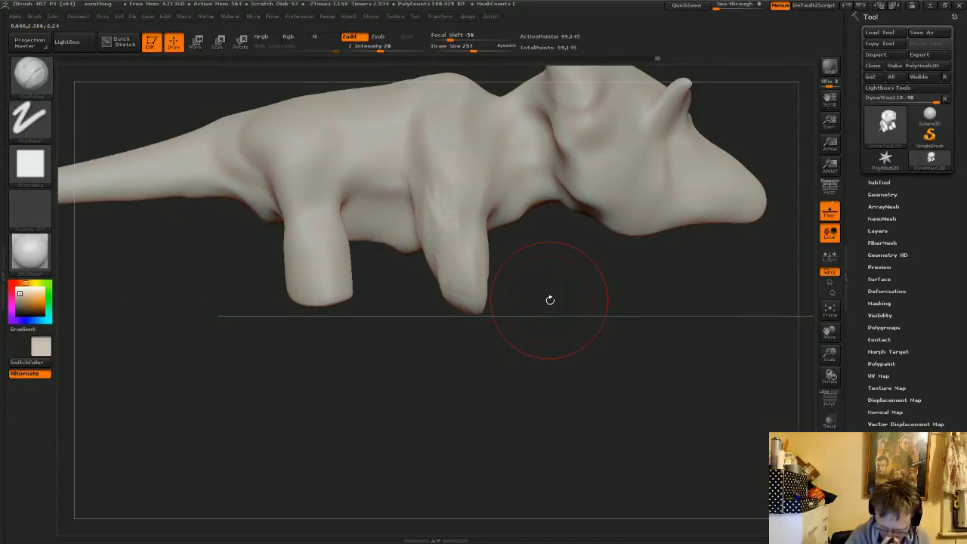
mouse_move(483, 340)
left_mouse_down()
mouse_move(514, 317)
mouse_move(496, 335)
mouse_move(514, 325)
mouse_move(504, 331)
left_mouse_up()
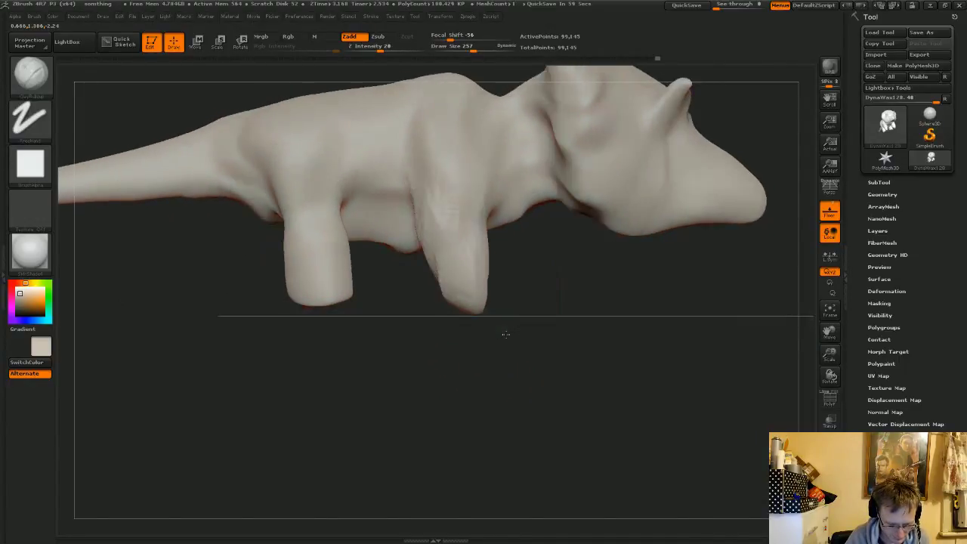
mouse_move(441, 217)
left_mouse_down("shift")
mouse_move(448, 265)
mouse_move(439, 254)
left_mouse_up("shift")
mouse_move(392, 395)
left_mouse_down()
mouse_move(432, 362)
mouse_move(475, 355)
left_mouse_up()
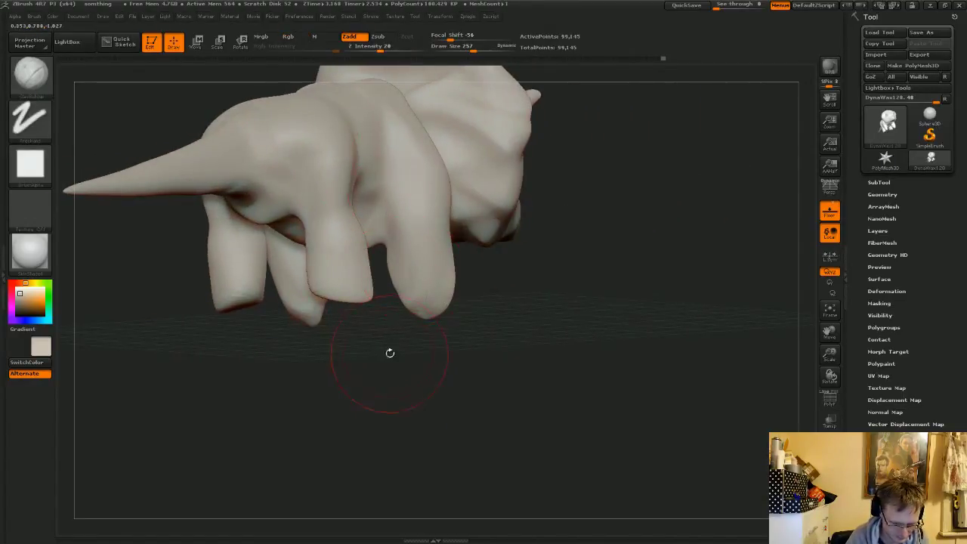
- Build up the hind thigh and the front of the lower hind leg with the Clay brush, smoothing the thigh strokes
left_click_drag(389, 352, 334, 349)
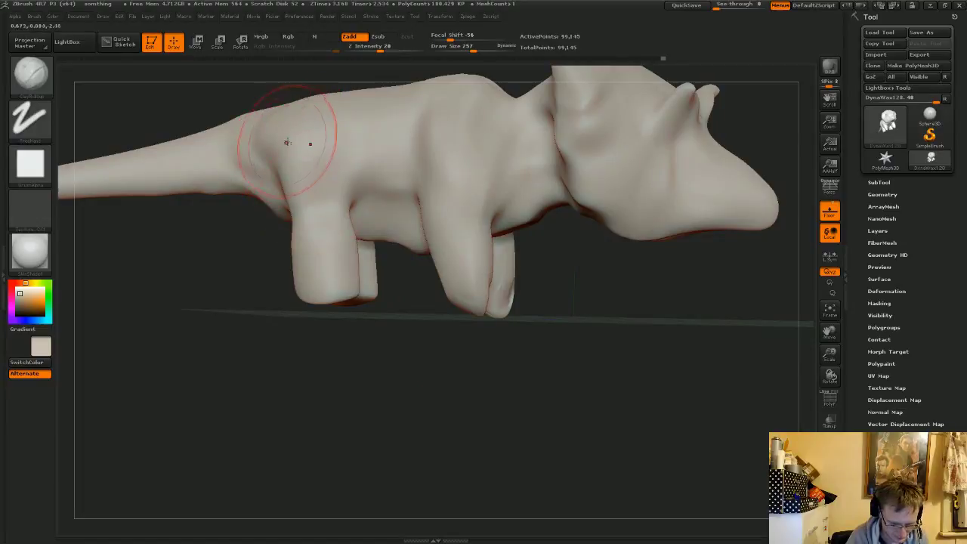
mouse_move(352, 155)
left_mouse_down()
mouse_move(350, 145)
mouse_move(363, 180)
mouse_move(352, 144)
mouse_move(324, 189)
left_mouse_up()
key("space")
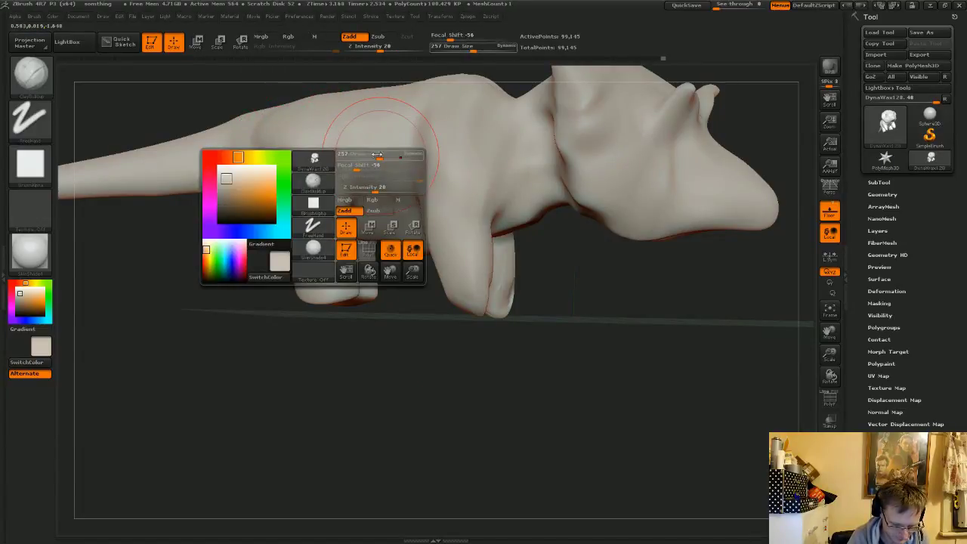
mouse_move(379, 155)
left_mouse_down()
mouse_move(368, 158)
mouse_move(341, 118)
left_mouse_up()
left_click(42, 80)
left_click(100, 91)
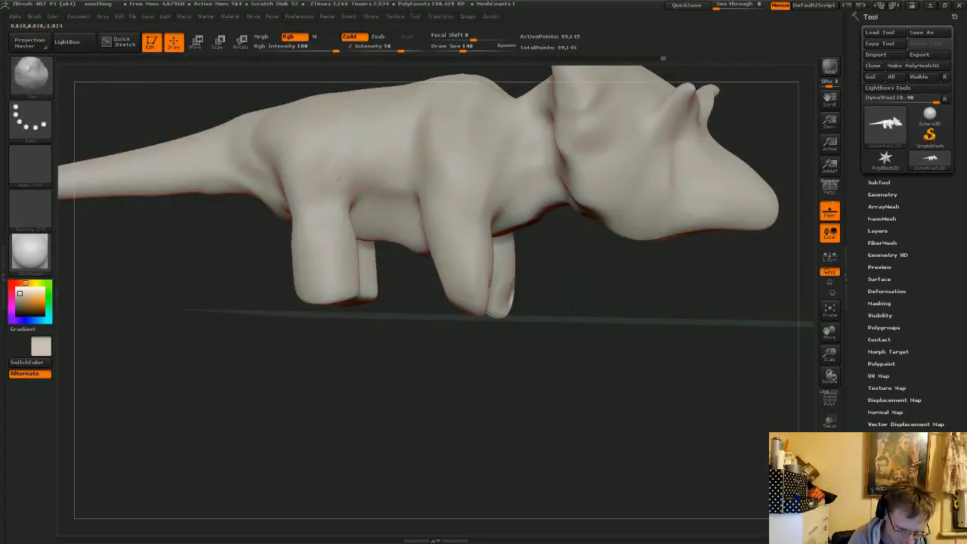
left_click_drag(329, 203, 334, 193)
mouse_move(352, 140)
left_mouse_down()
mouse_move(350, 155)
mouse_move(349, 114)
mouse_move(367, 190)
left_mouse_up()
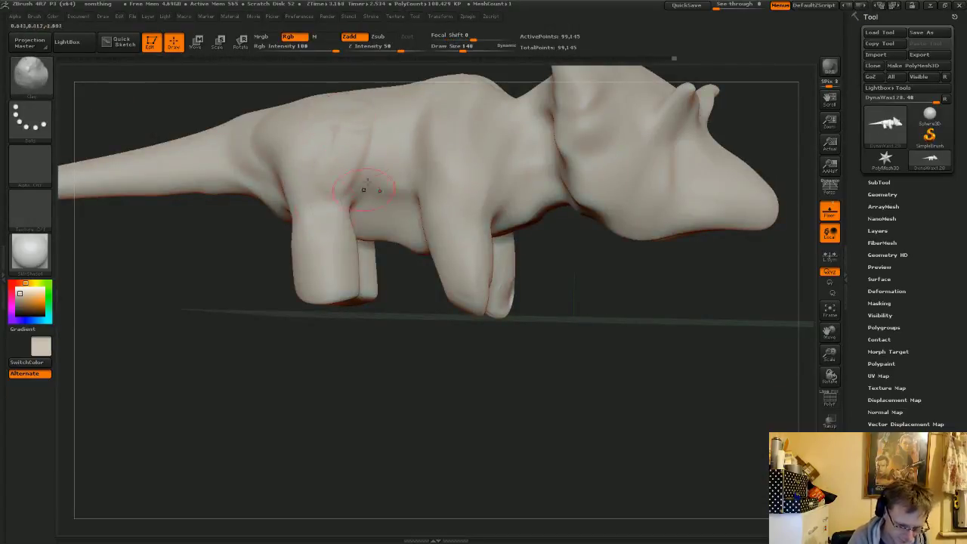
left_click_drag(279, 131, 291, 178)
mouse_move(327, 139)
left_mouse_down("shift")
mouse_move(340, 163)
mouse_move(323, 168)
mouse_move(327, 140)
mouse_move(358, 120)
mouse_move(366, 144)
left_mouse_up("shift")
mouse_move(331, 199)
left_mouse_down()
mouse_move(351, 263)
mouse_move(350, 247)
mouse_move(344, 260)
mouse_move(336, 248)
mouse_move(343, 258)
left_mouse_up()
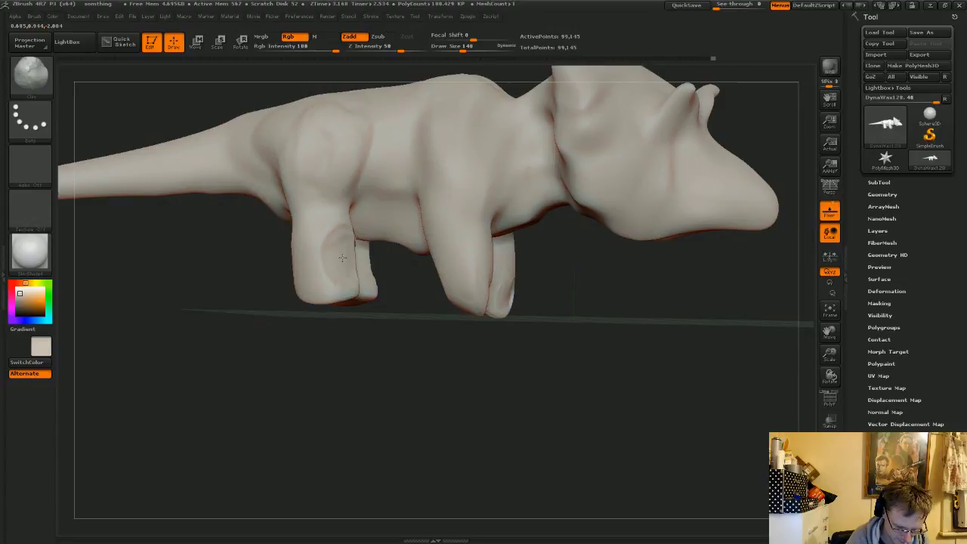
- Set the draw size to 50 and sculpt the fold where the hind thigh meets the flank with the Clay brush
left_click_drag(378, 328, 325, 318)
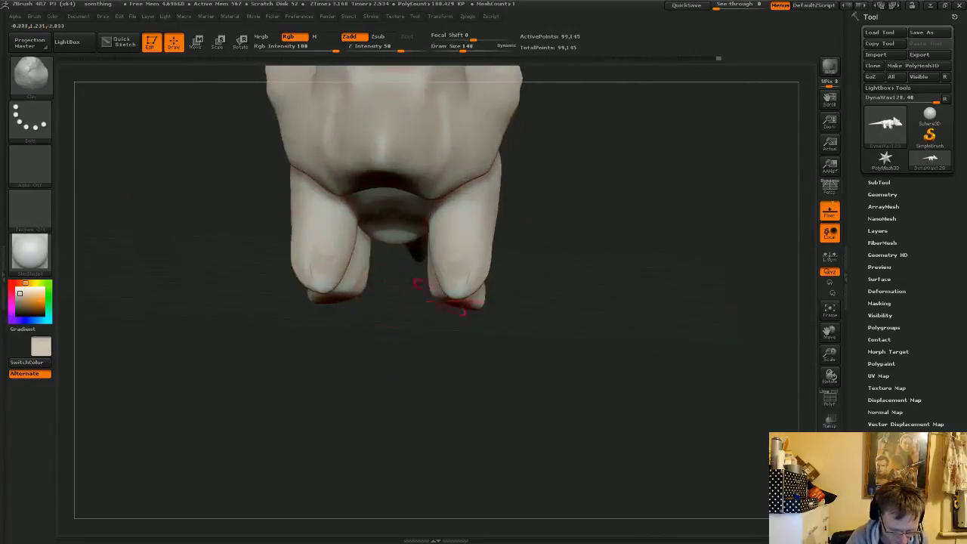
left_click_drag(577, 251, 610, 226)
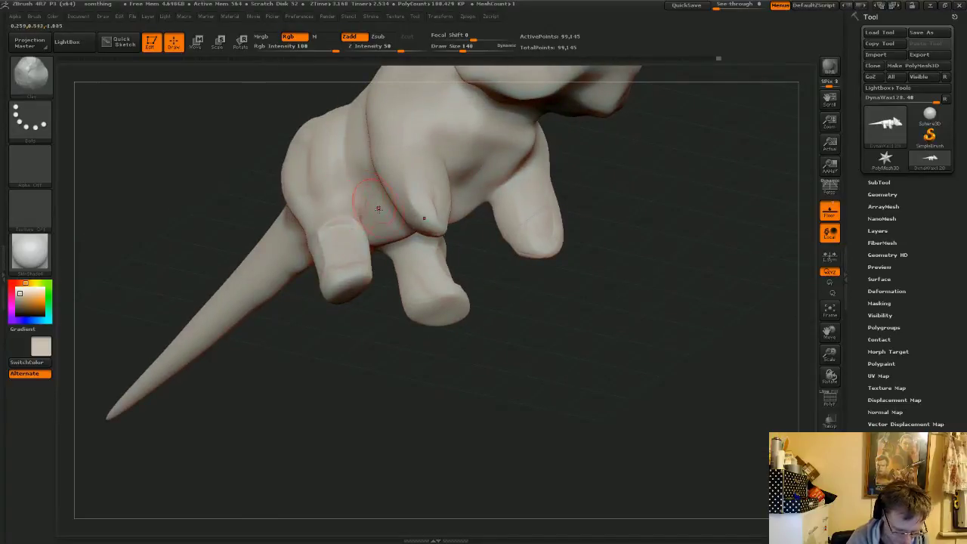
key("space")
left_click(366, 210)
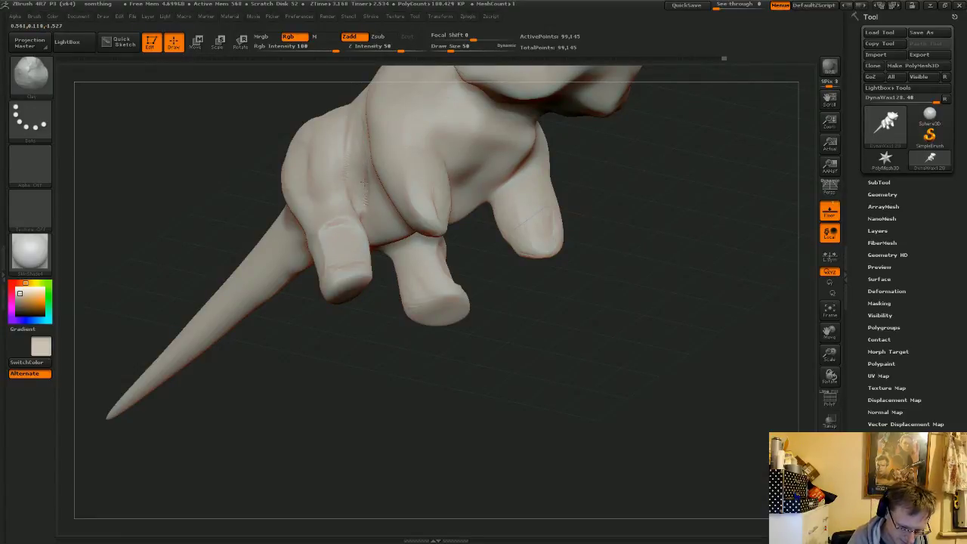
right_click_drag(355, 170, 358, 133)
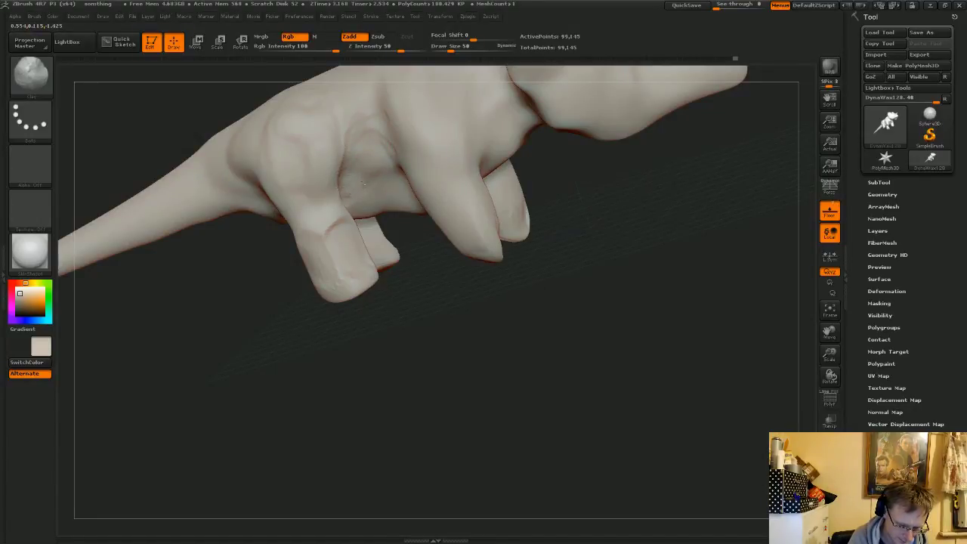
- Set the draw size to 113 and shape the flank between the hind and front legs with the Clay brush
left_click_drag(401, 276, 474, 261)
key("space")
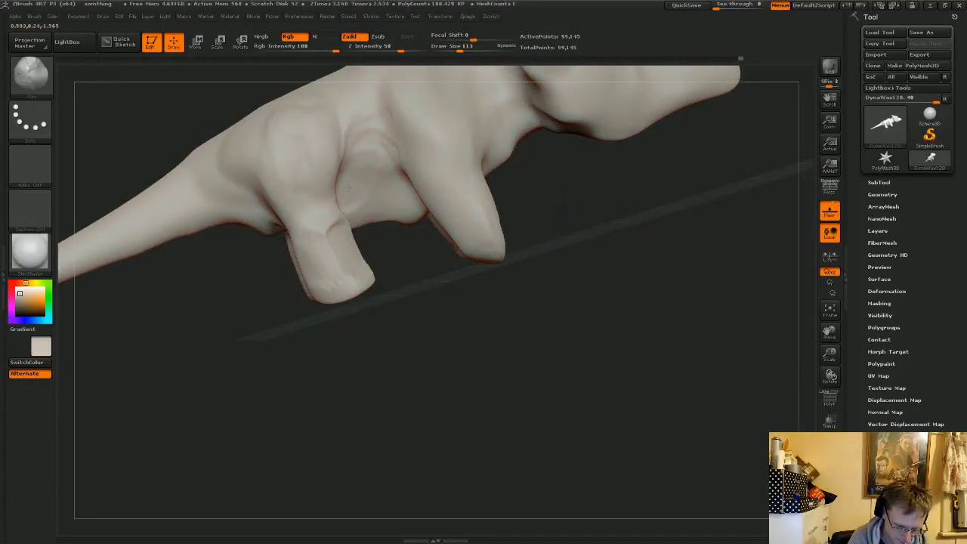
left_click_drag(594, 259, 327, 177)
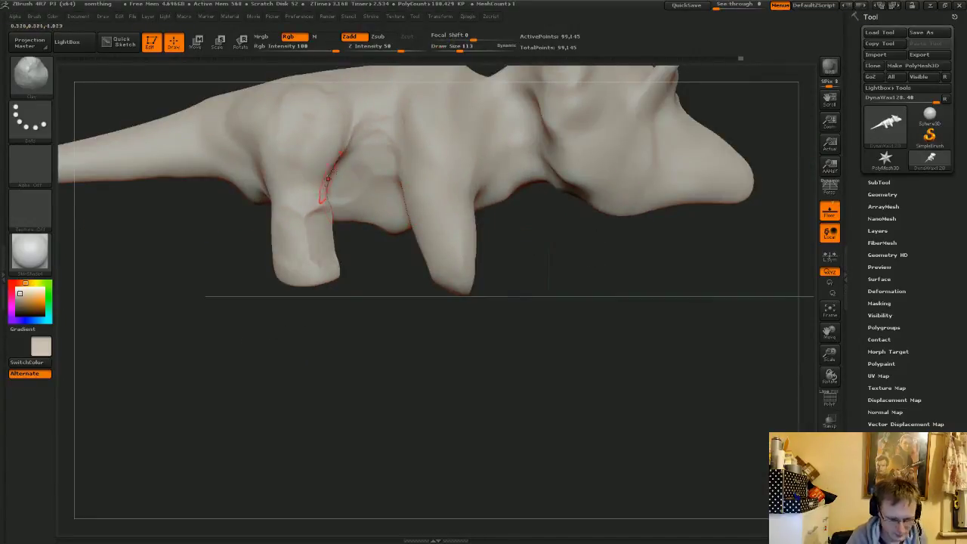
left_click_drag(600, 337, 422, 407)
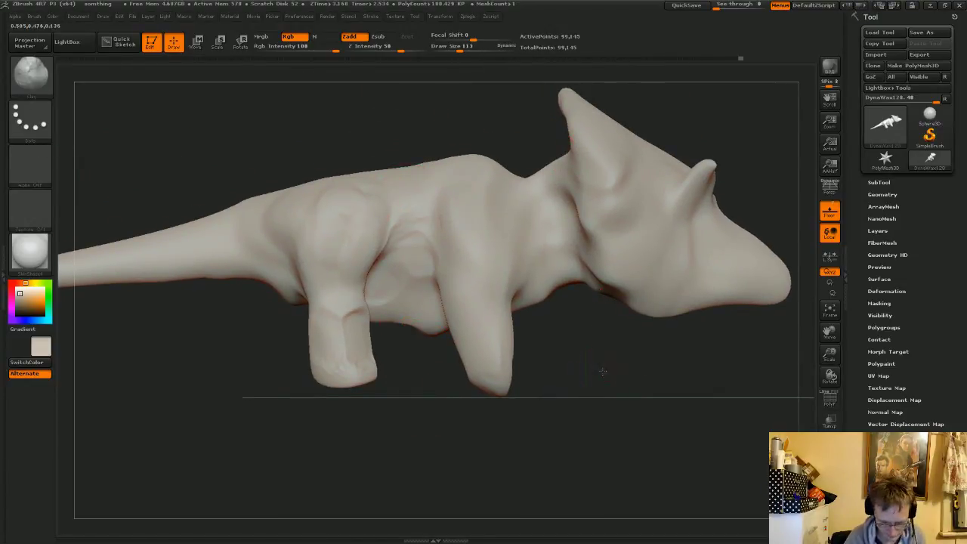
- Mask the rear body, hind legs and tail, and move the front half forward with a transpose line to lengthen the torso
left_click_drag(605, 371, 529, 303, "alt")
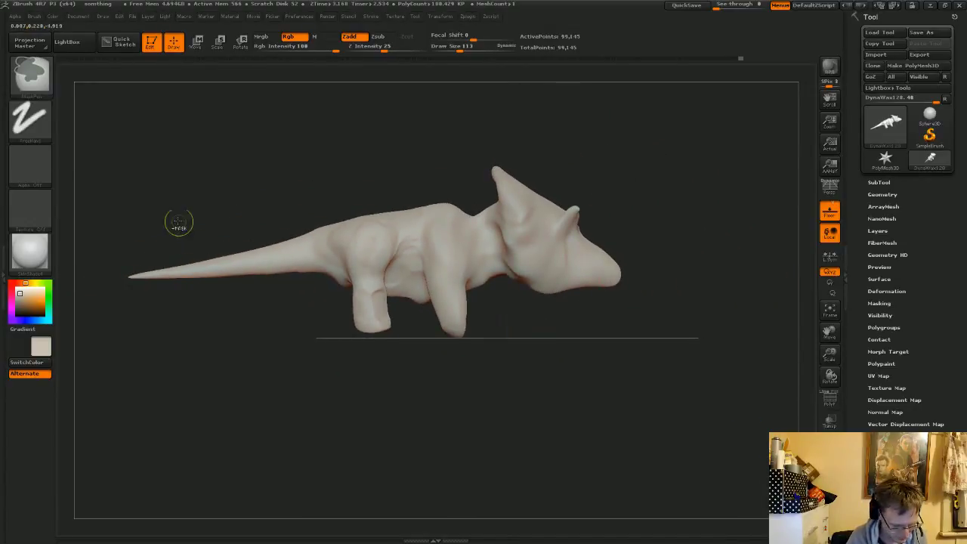
left_click_drag(107, 152, 411, 348, "ctrl")
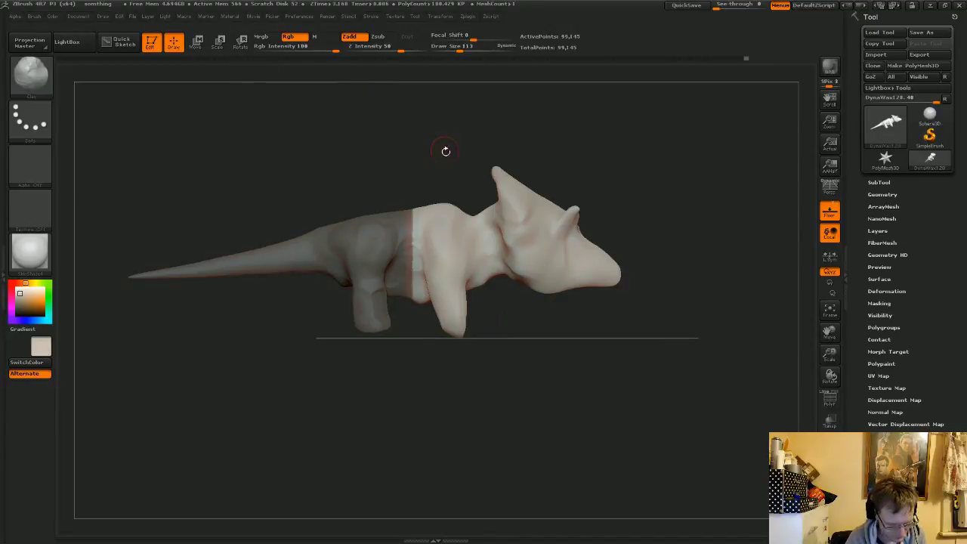
key("w")
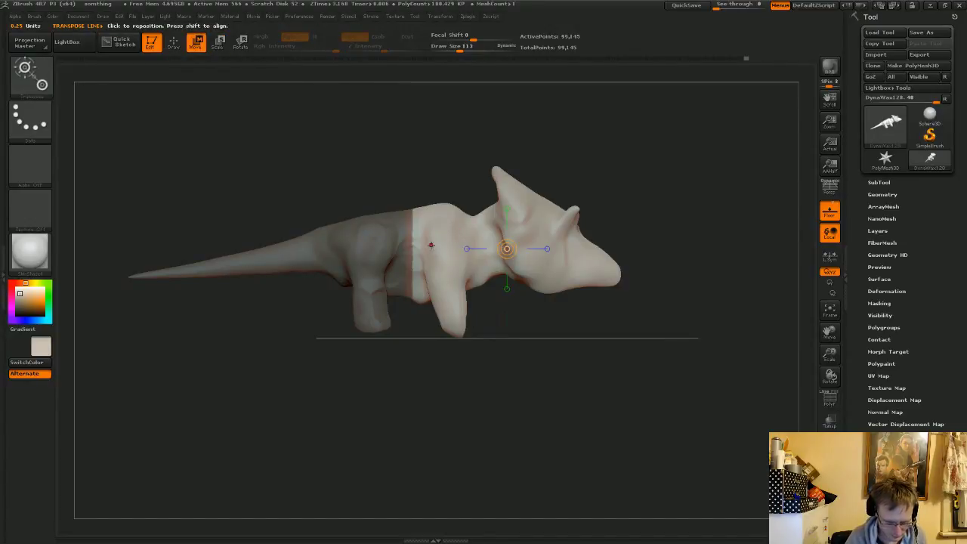
left_click_drag(447, 243, 669, 242)
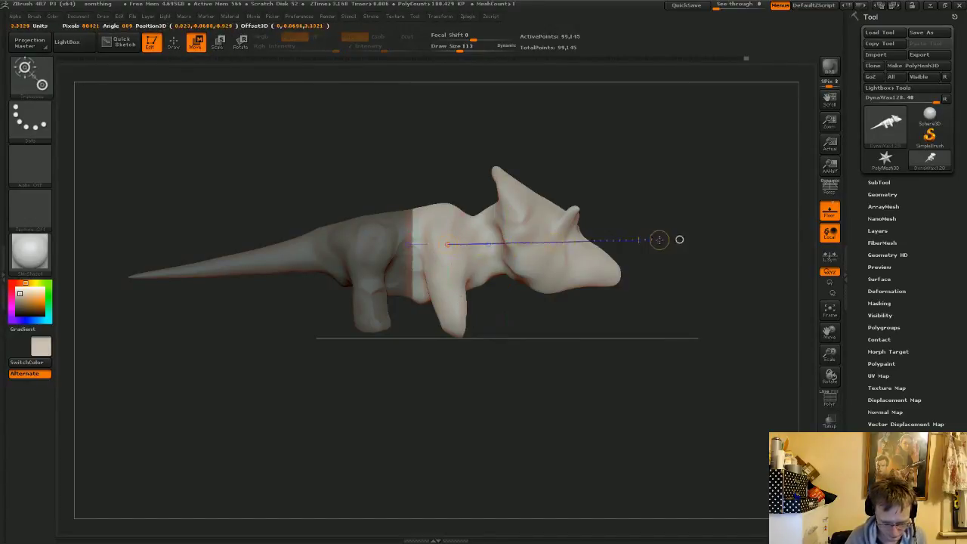
left_click_drag(557, 245, 589, 243)
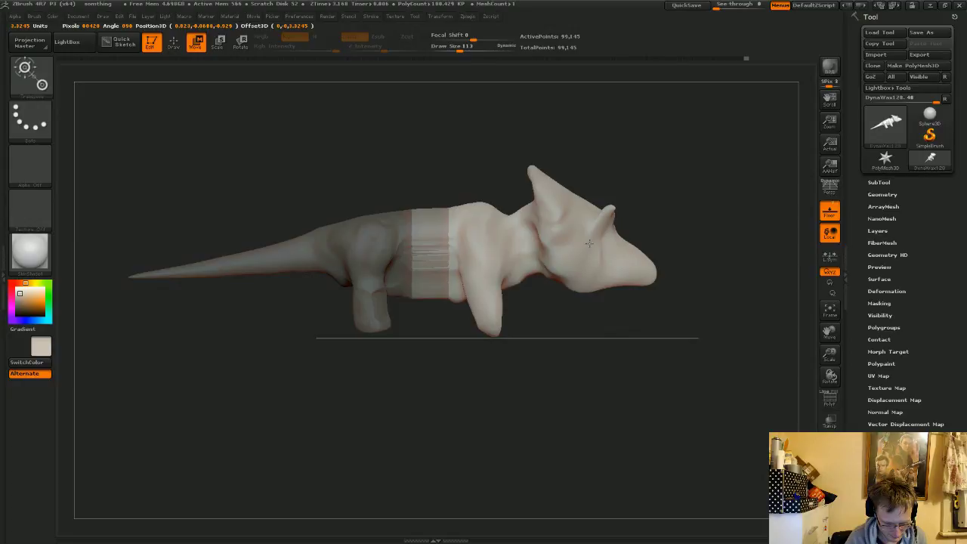
- Clear the mask and remesh the stretched body with DynaMesh
key("q")
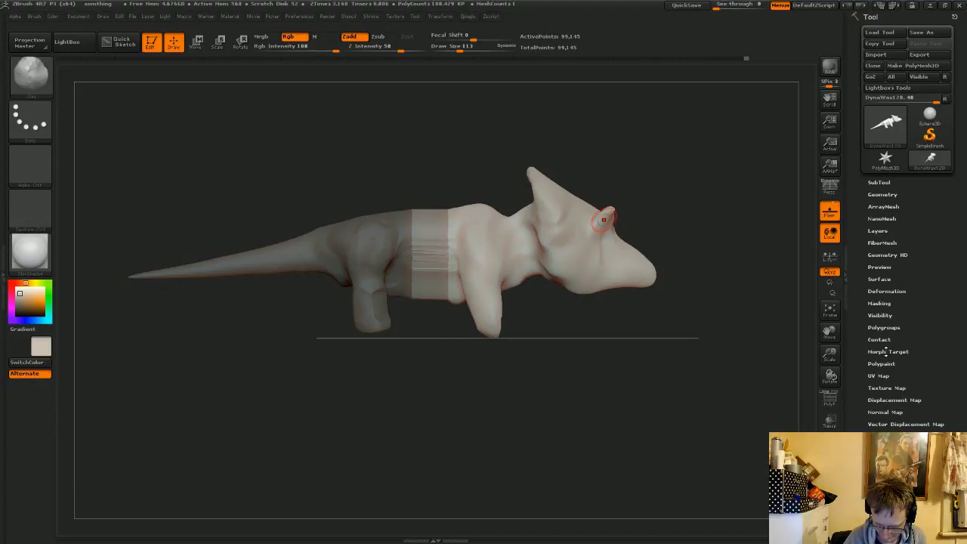
left_click(880, 303)
left_click(874, 325)
left_click_drag(362, 442, 451, 344, "ctrl")
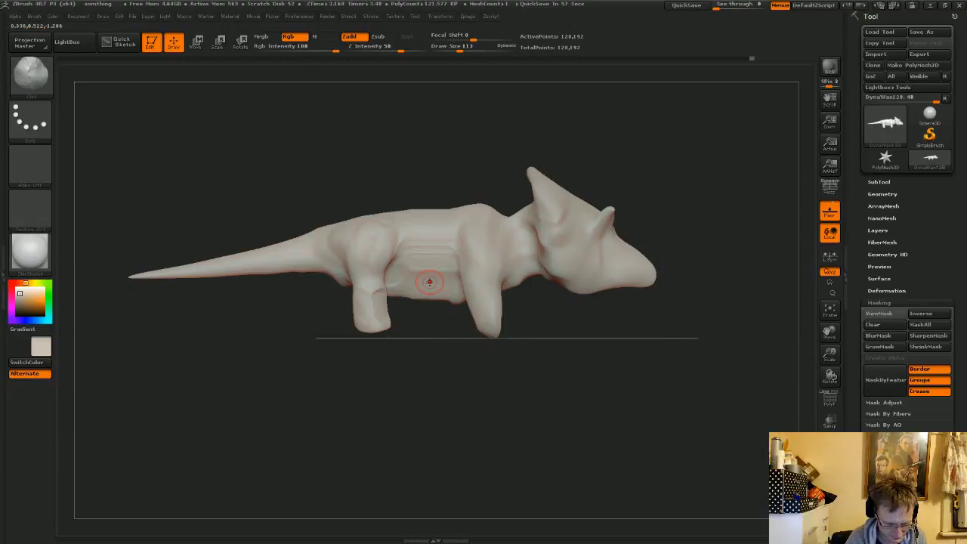
- Fill and even out the stretched flank between the front and hind legs with the Clay brush
mouse_move(408, 258)
left_mouse_down()
mouse_move(446, 251)
mouse_move(416, 254)
mouse_move(452, 260)
left_mouse_up()
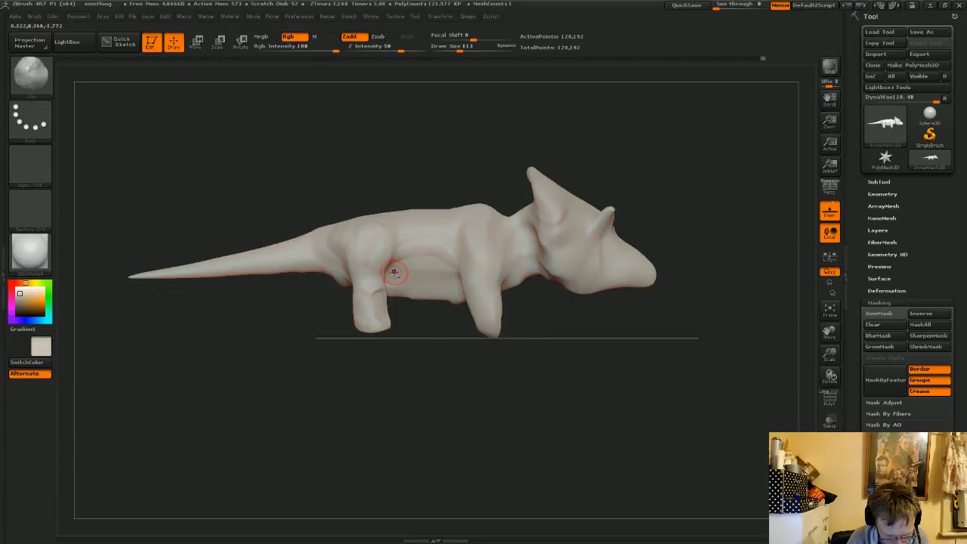
mouse_move(393, 272)
right_mouse_down()
mouse_move(373, 325)
mouse_move(384, 280)
right_mouse_up()
mouse_move(384, 281)
left_mouse_down()
mouse_move(432, 268)
mouse_move(403, 262)
left_mouse_up()
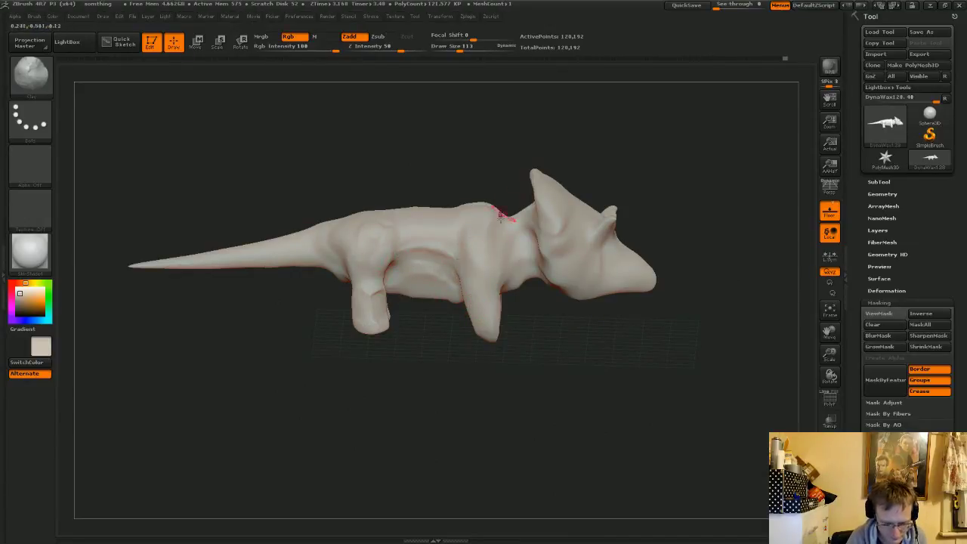
- Refine the hips with the Clay brush and smooth the hips and lower hind leg
left_click_drag(460, 371, 628, 143)
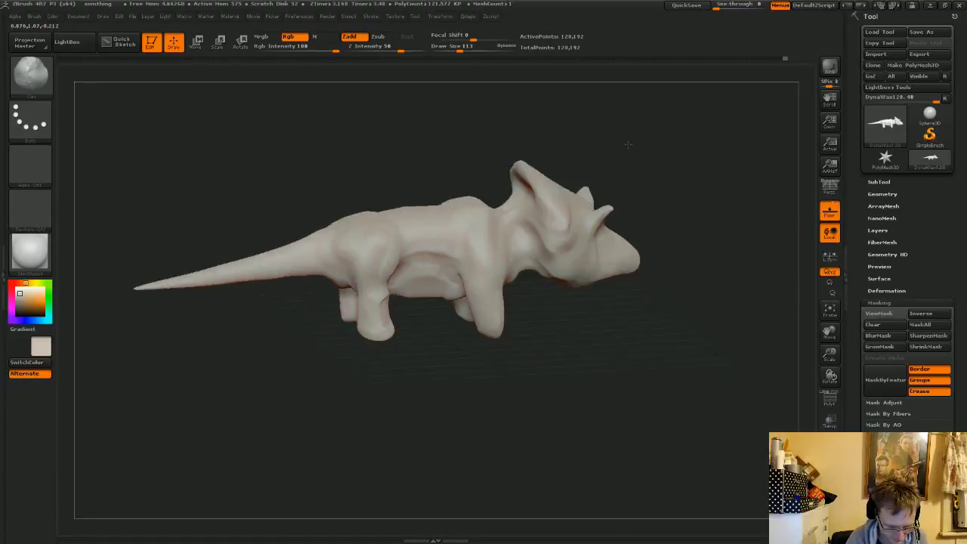
left_click_drag(628, 144, 394, 240)
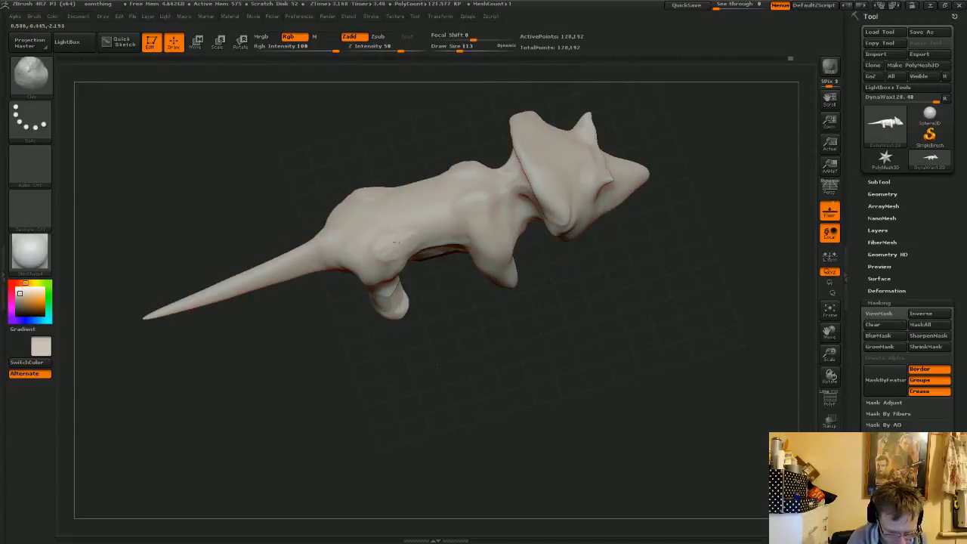
key("shift")
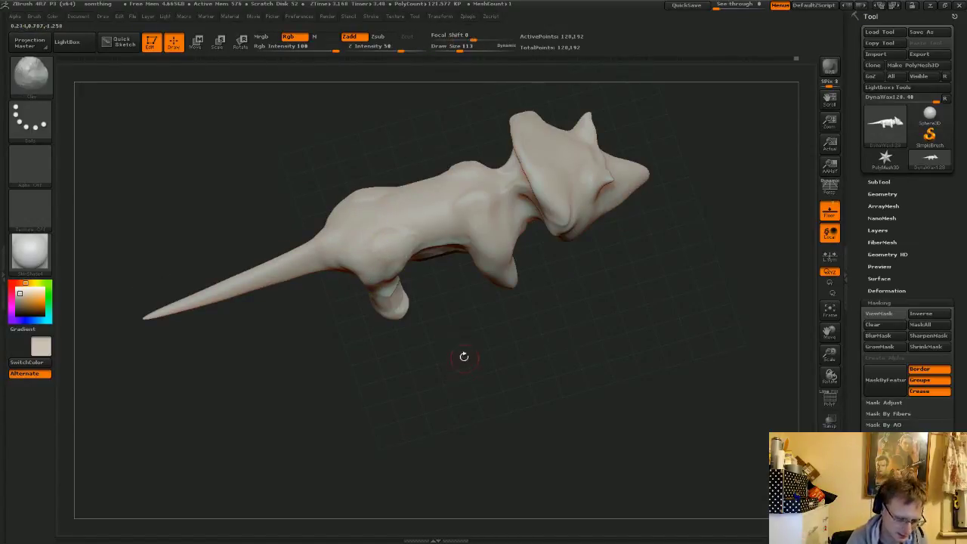
mouse_move(462, 353)
left_mouse_down()
mouse_move(438, 195)
mouse_move(367, 254)
left_mouse_up()
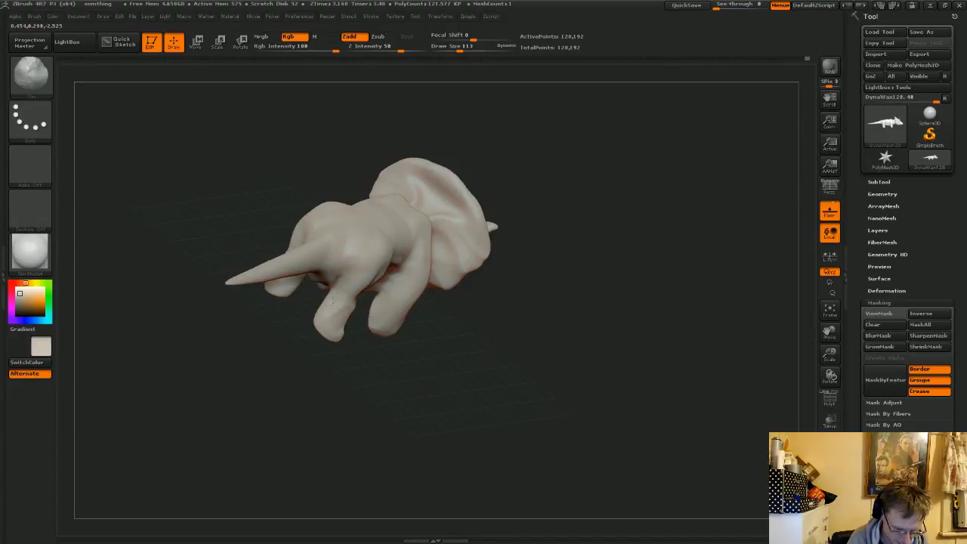
left_click_drag(542, 328, 393, 326)
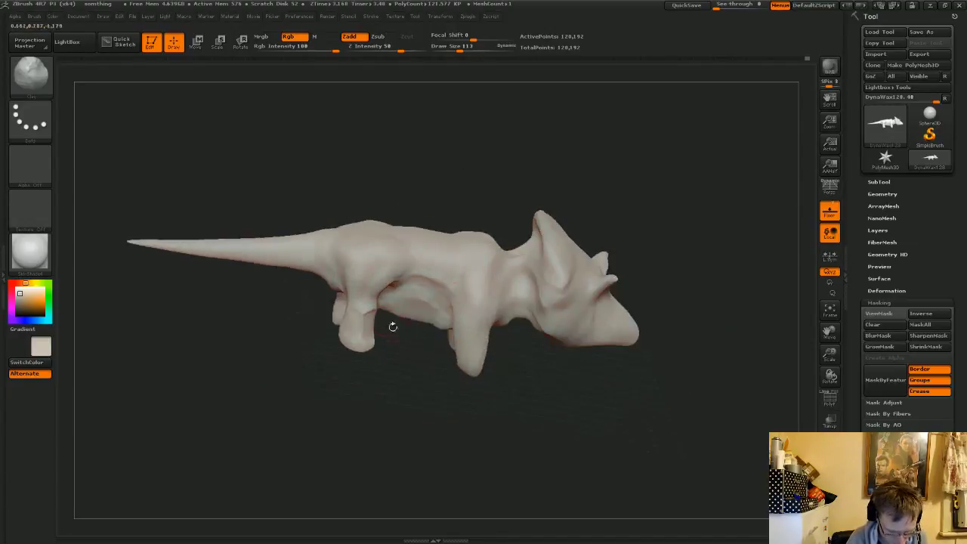
key("shift")
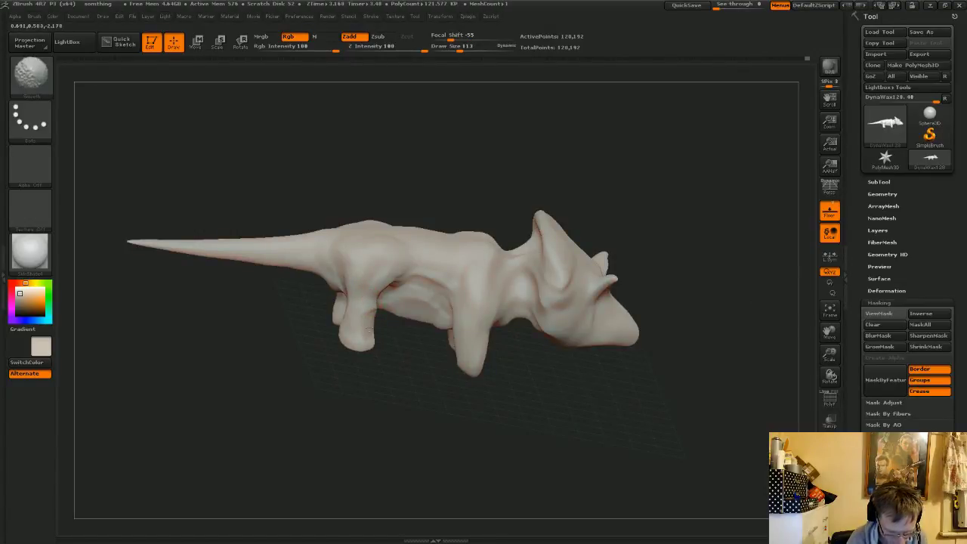
left_click_drag(373, 332, 364, 347, "shift")
- Build up the belly and the inner base of the hind legs with the Clay brush and smooth the underside
mouse_move(501, 392)
left_mouse_down()
mouse_move(484, 374)
mouse_move(446, 369)
mouse_move(503, 386)
mouse_move(420, 362)
left_mouse_up()
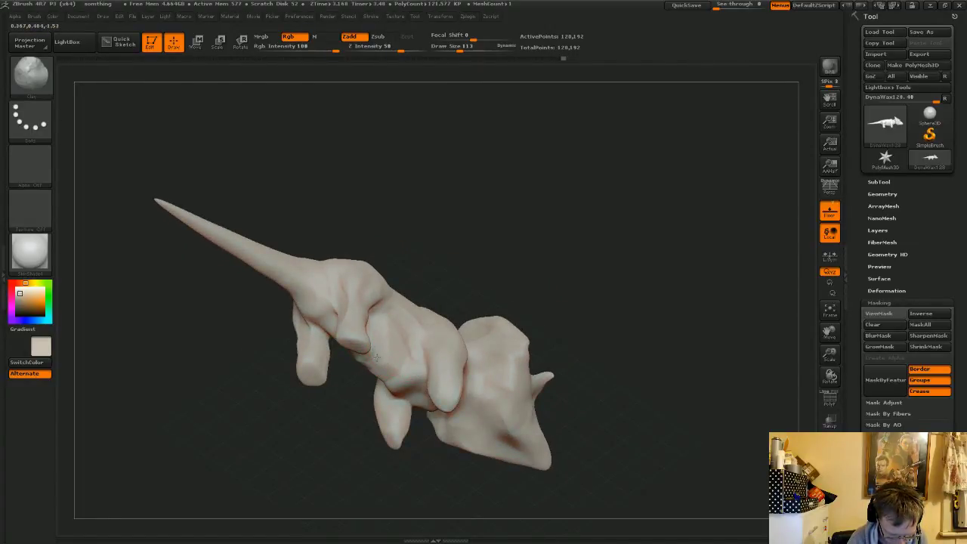
left_click_drag(511, 253, 496, 247)
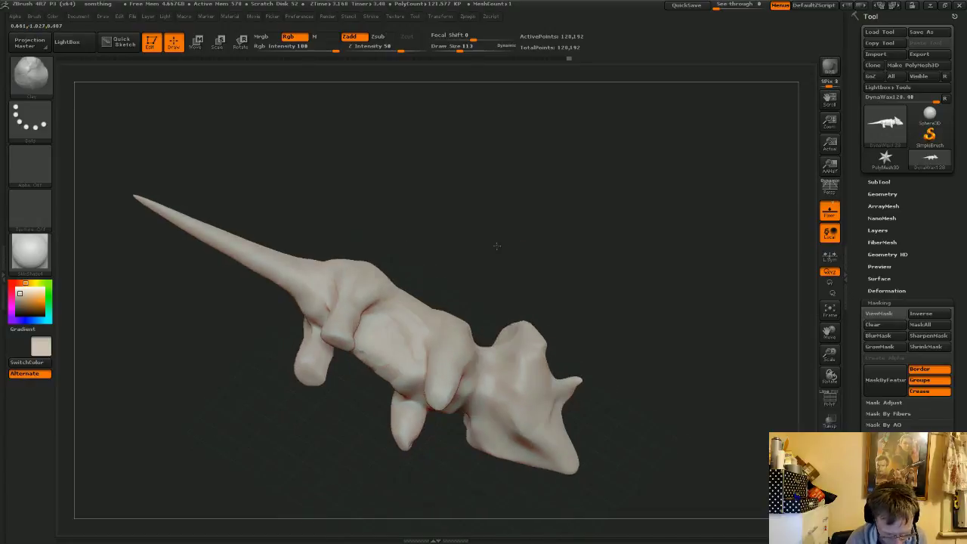
left_click_drag(496, 246, 358, 351)
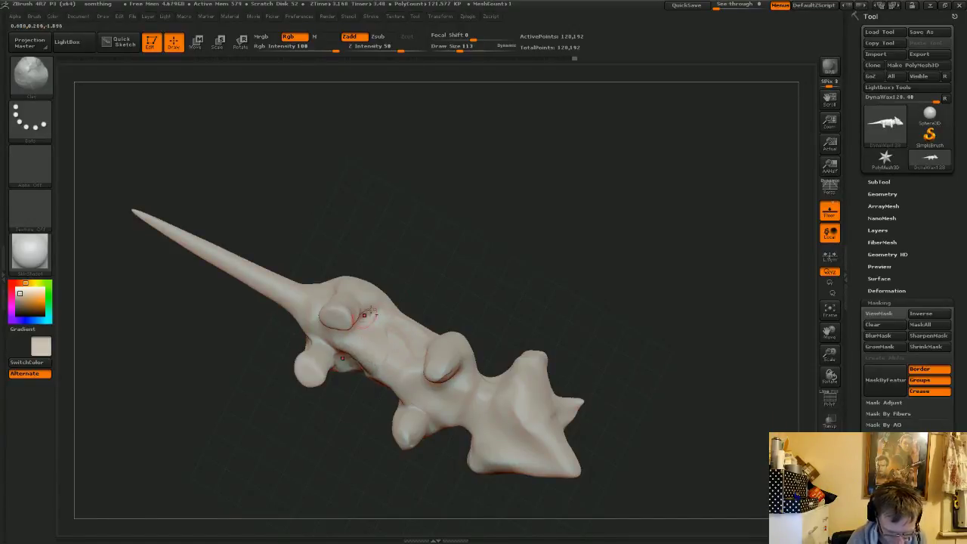
mouse_move(516, 242)
left_mouse_down()
mouse_move(479, 236)
mouse_move(531, 233)
mouse_move(544, 285)
mouse_move(484, 314)
left_mouse_up()
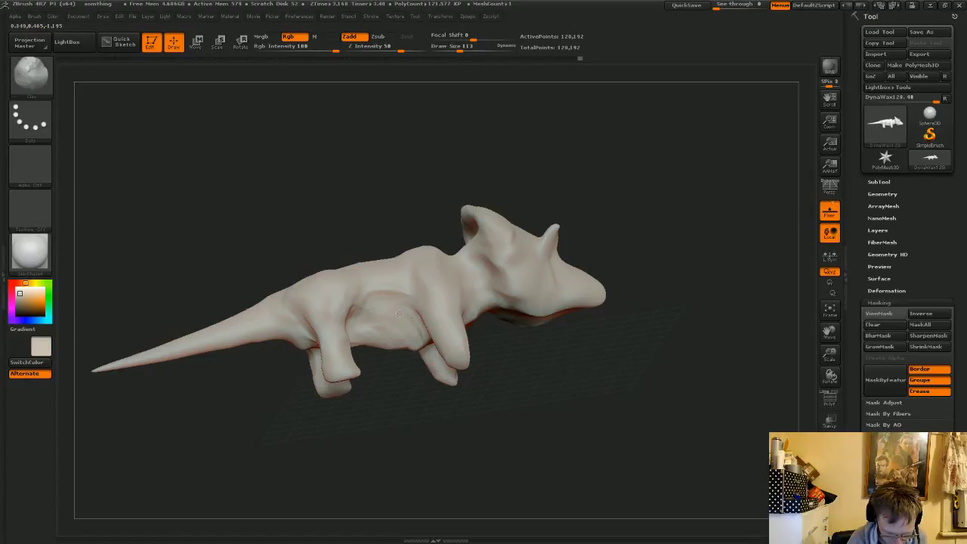
mouse_move(498, 325)
left_mouse_down()
mouse_move(638, 326)
mouse_move(632, 292)
mouse_move(418, 398)
left_mouse_up()
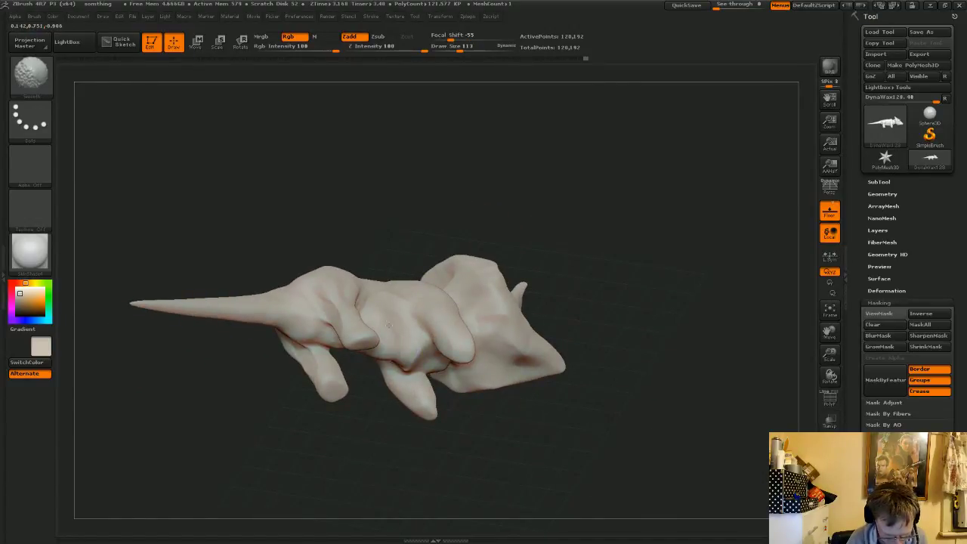
- Refine the neck behind the frill with the Clay brush and smooth the neck and throat
mouse_move(388, 290)
left_mouse_down()
mouse_move(420, 358)
mouse_move(455, 364)
left_mouse_up()
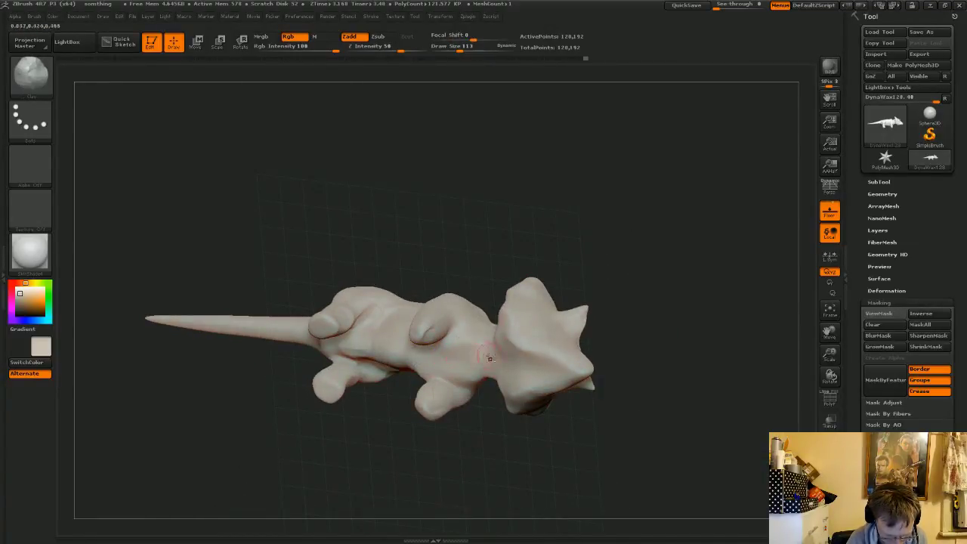
left_click_drag(527, 341, 497, 336)
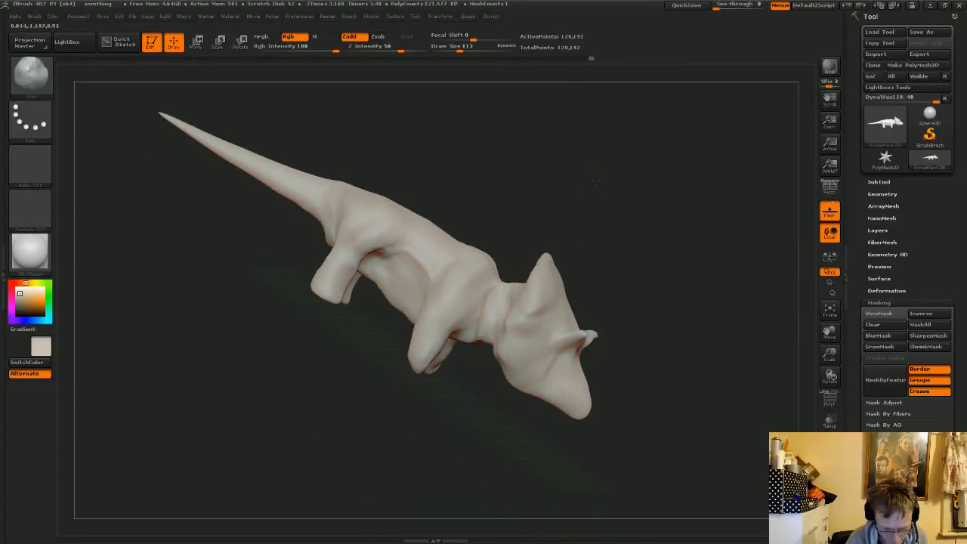
left_click_drag(495, 381, 508, 295)
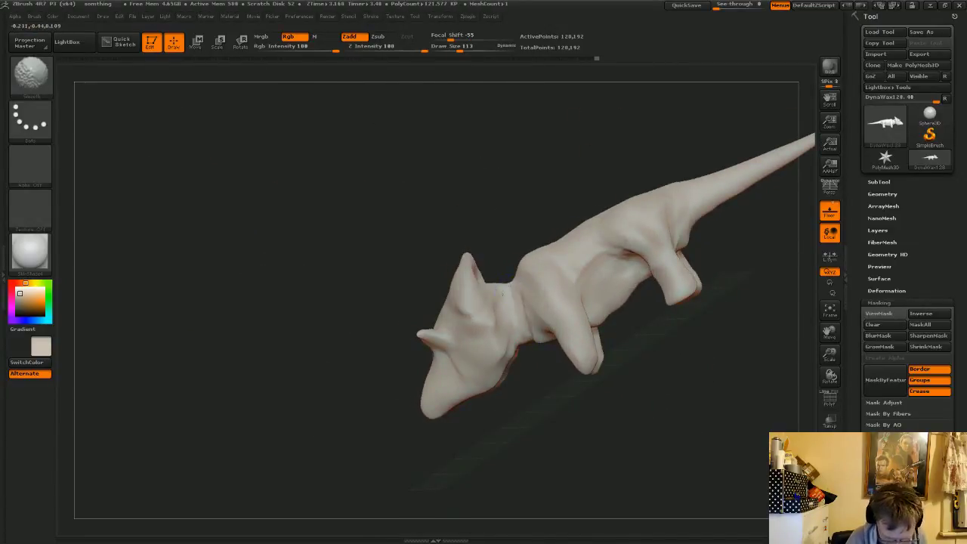
key("shift")
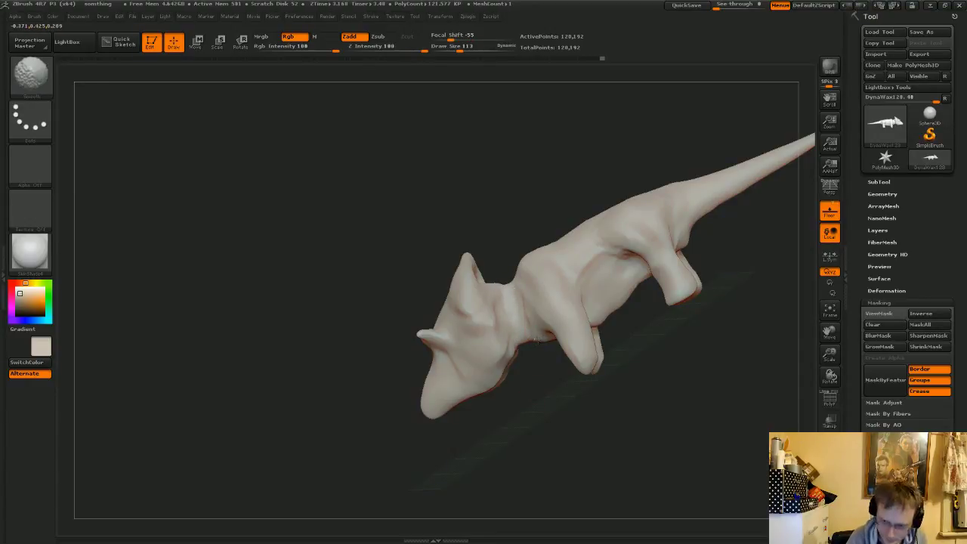
key("shift")
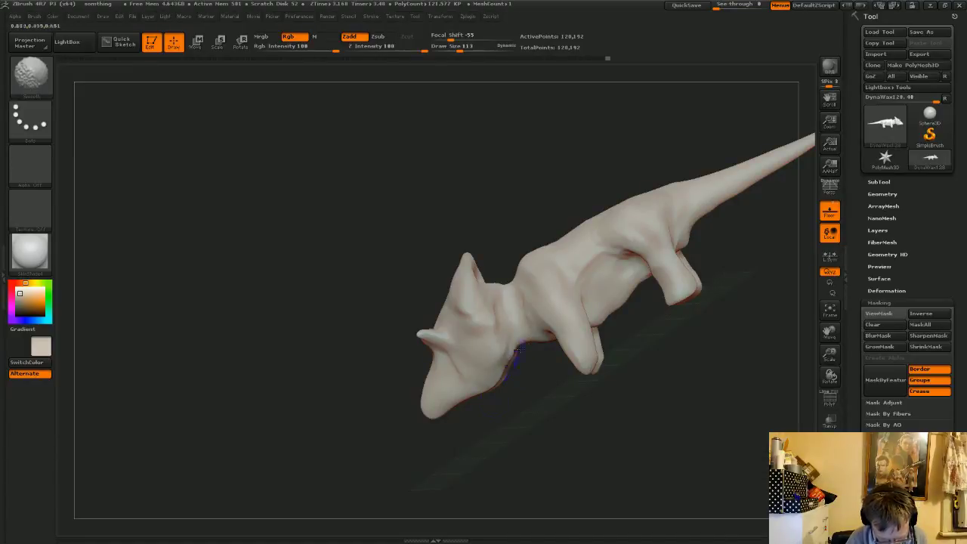
- Smooth the chest around the inner base of the front legs, checking the body from the side and rear
mouse_move(529, 168)
left_mouse_down()
mouse_move(557, 184)
mouse_move(632, 151)
mouse_move(648, 141)
mouse_move(641, 129)
left_mouse_up()
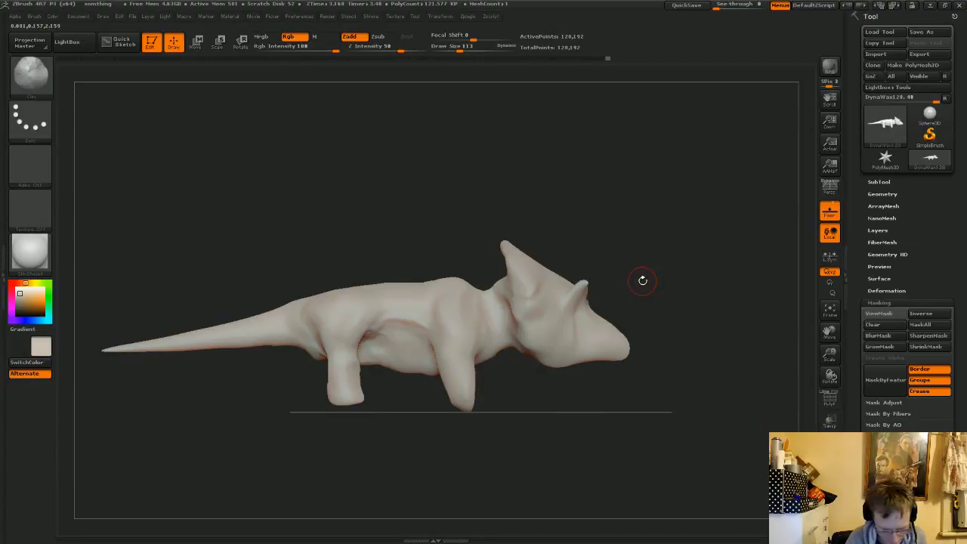
left_click_drag(525, 195, 561, 204)
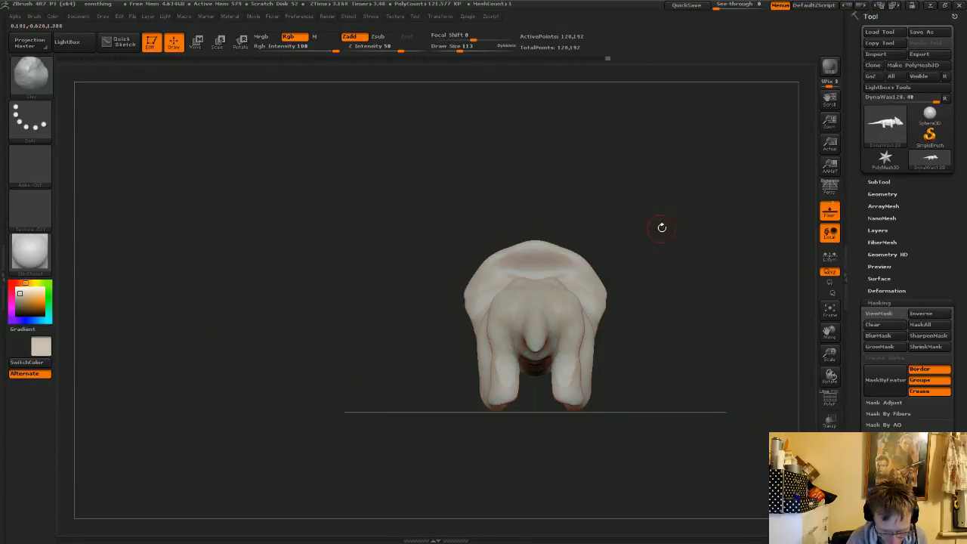
left_click_drag(661, 228, 600, 211, "shift")
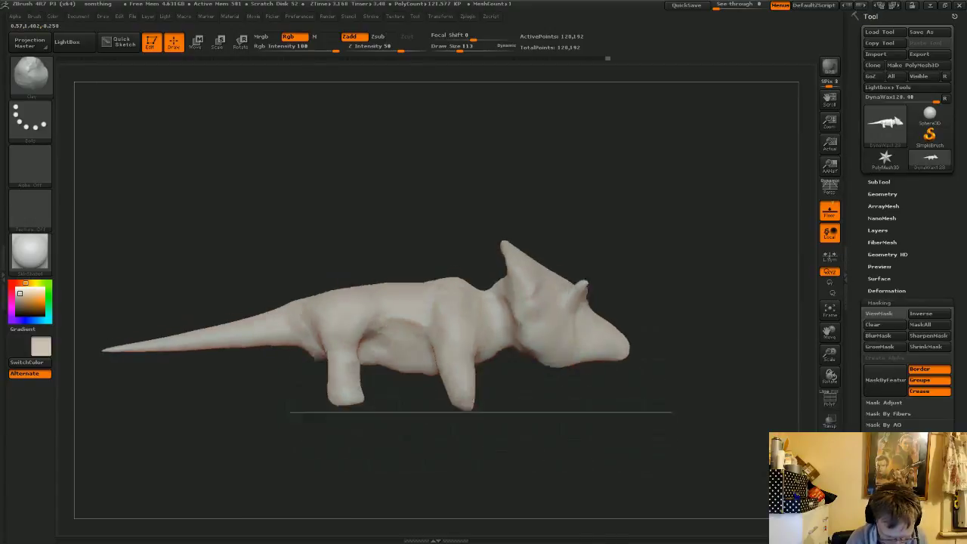
left_click_drag(531, 404, 473, 344)
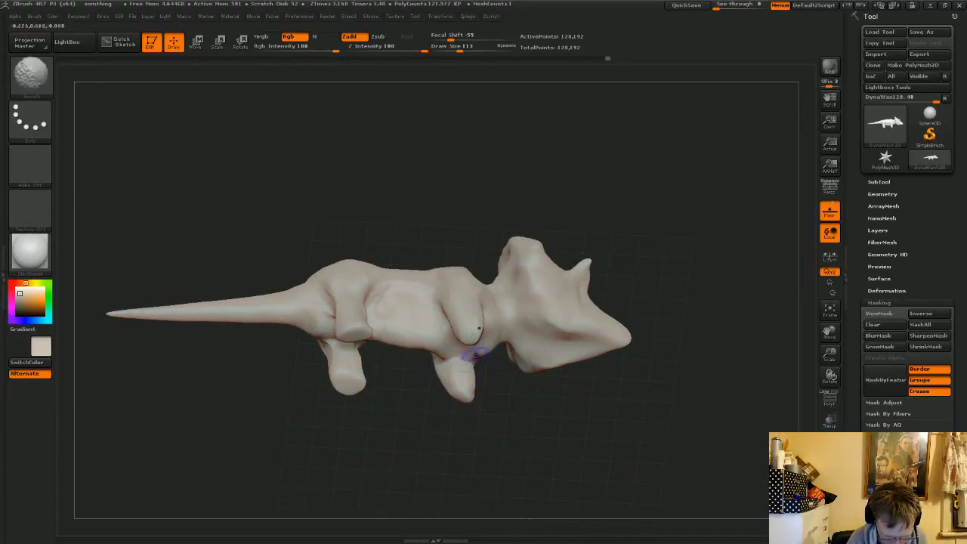
mouse_move(573, 168)
left_mouse_down()
mouse_move(541, 244)
mouse_move(533, 224)
left_mouse_up()
left_click_drag(542, 383, 586, 377)
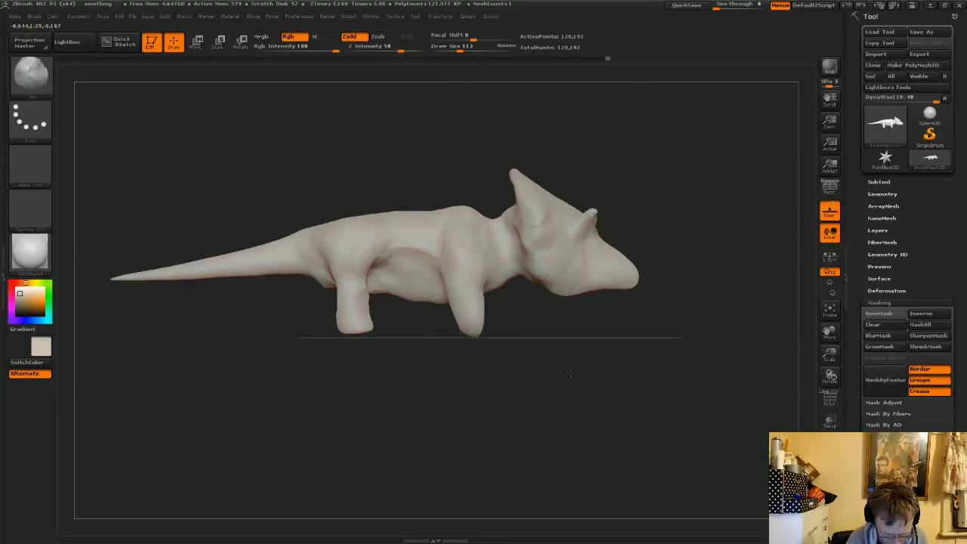
- Build up the underside between the front legs with the Clay brush and smooth the inner upper legs
left_click_drag(475, 366, 486, 335)
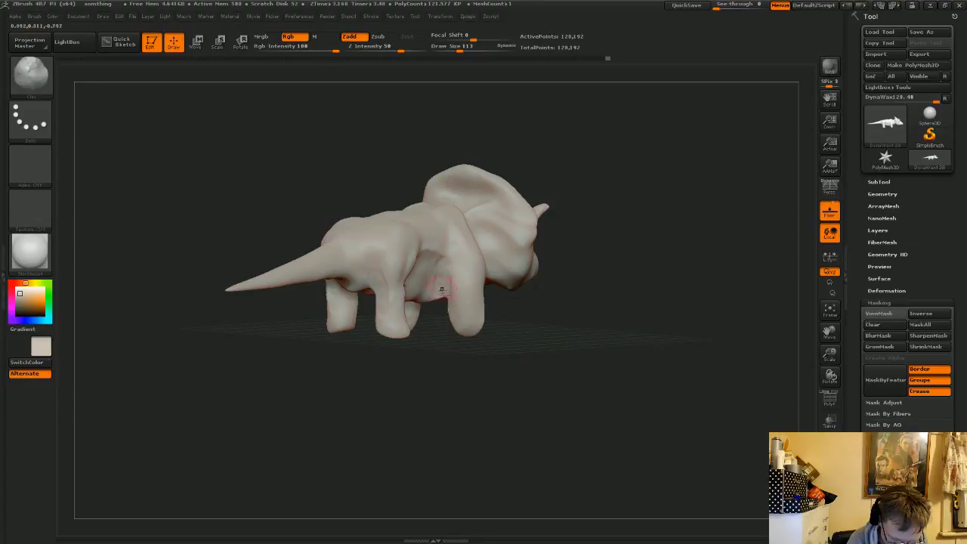
left_click_drag(606, 294, 457, 321)
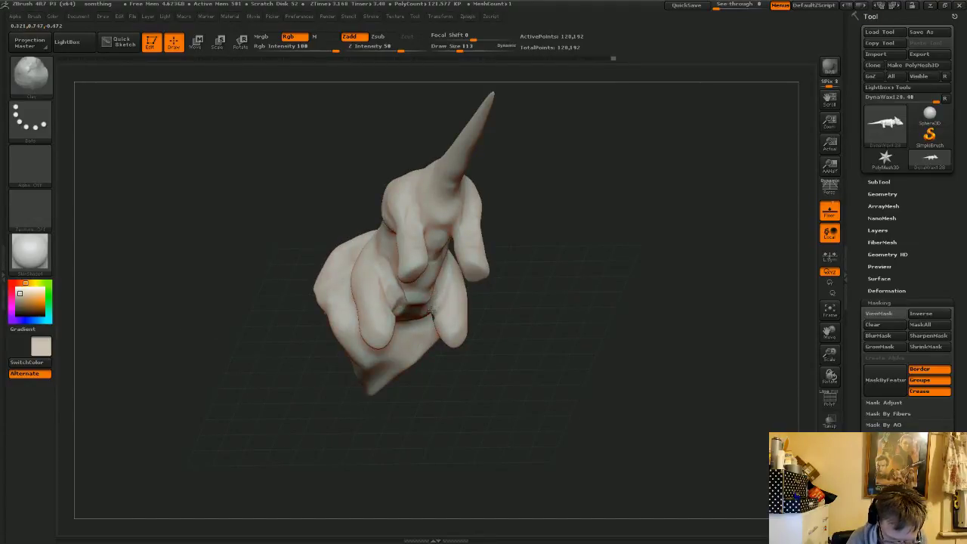
key("shift")
left_click_drag(589, 297, 558, 261)
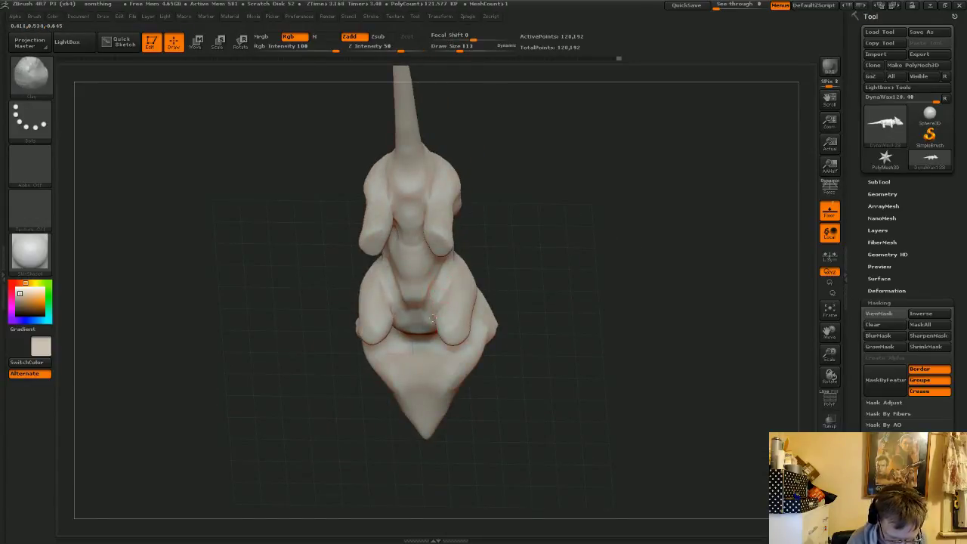
key("shift")
mouse_move(643, 266)
left_mouse_down()
mouse_move(449, 303)
mouse_move(533, 296)
mouse_move(587, 275)
mouse_move(616, 305)
mouse_move(626, 352)
mouse_move(536, 302)
left_mouse_up()
key("shift")
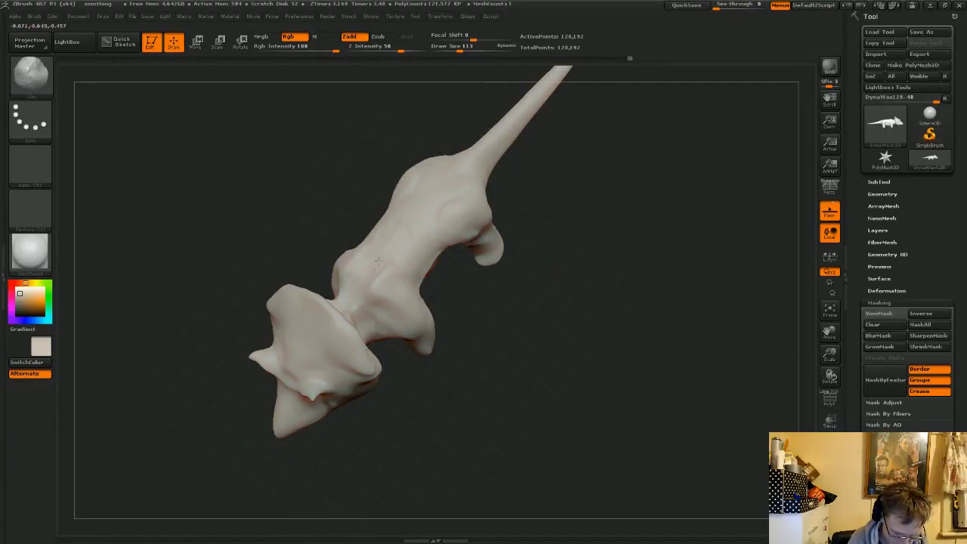
- Shape the shoulders and upper hips with the Clay brush and smooth their transitions into the back
mouse_move(578, 333)
left_mouse_down()
mouse_move(622, 343)
mouse_move(627, 329)
left_mouse_up()
left_click_drag(362, 265, 343, 280, "shift")
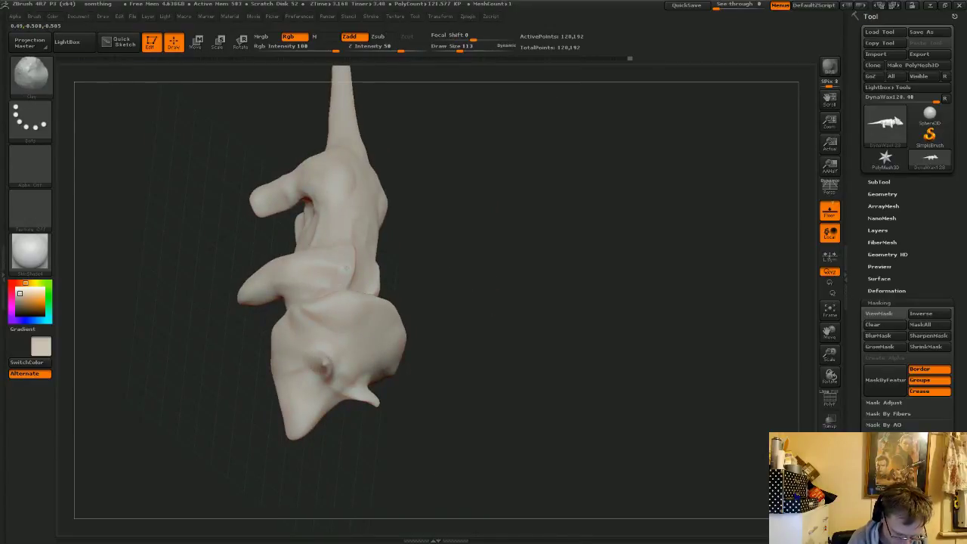
key("shift")
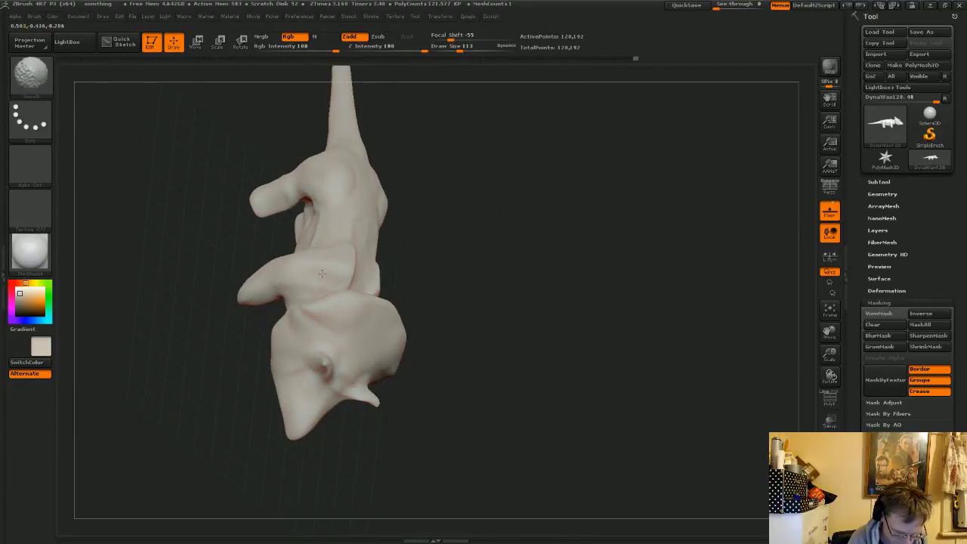
left_click_drag(540, 272, 507, 237)
mouse_move(505, 281)
left_mouse_down()
mouse_move(531, 308)
mouse_move(513, 298)
left_mouse_up()
left_click_drag(438, 216, 465, 193)
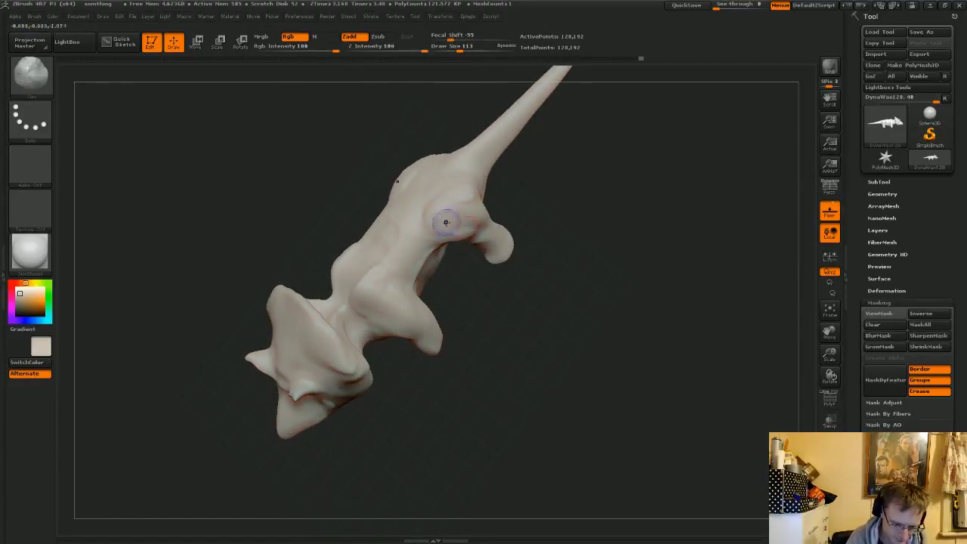
key("shift")
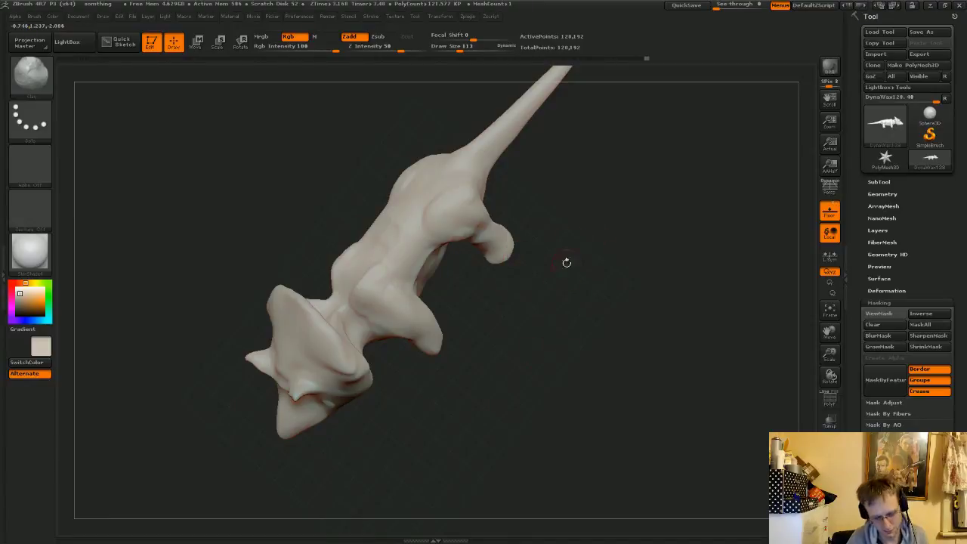
- Fill the back from the hips toward the shoulders with the Clay brush and smooth the ridges along it
left_click_drag(566, 262, 438, 205)
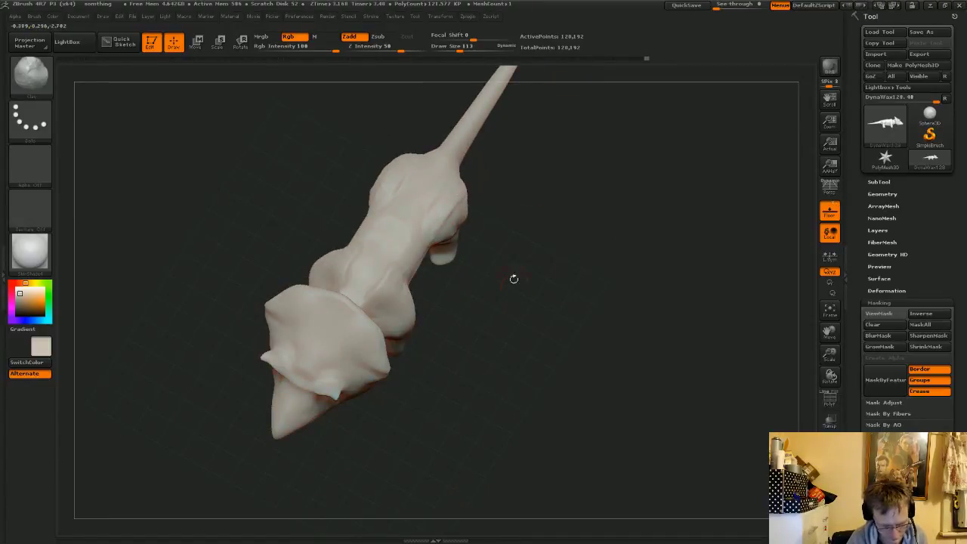
left_click_drag(514, 279, 504, 145)
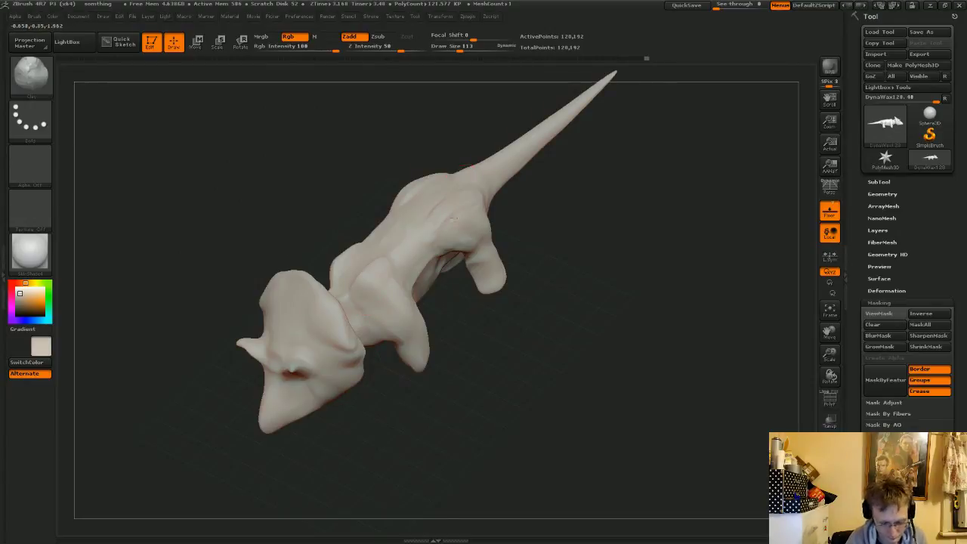
key("shift")
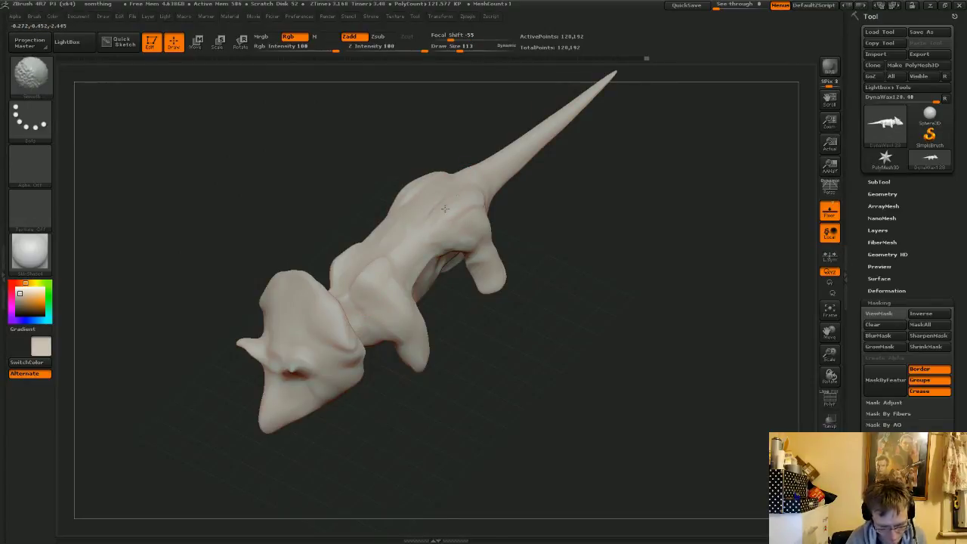
left_click_drag(551, 222, 588, 231)
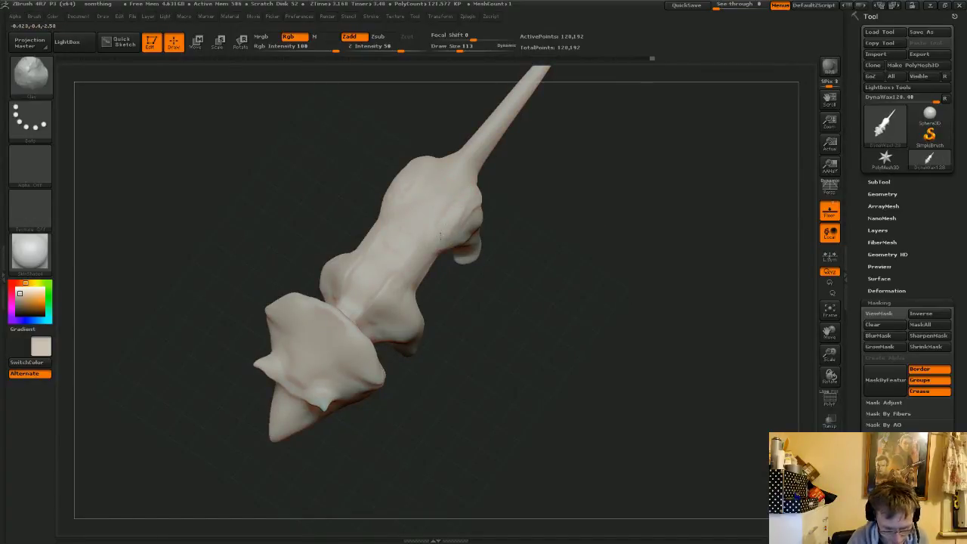
key("shift")
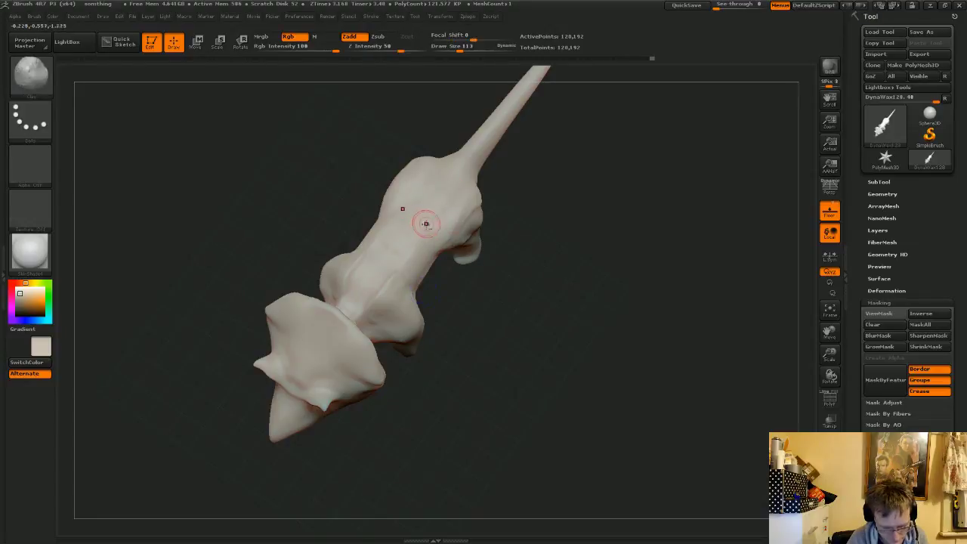
left_click_drag(429, 205, 385, 287)
left_click_drag(431, 201, 430, 198)
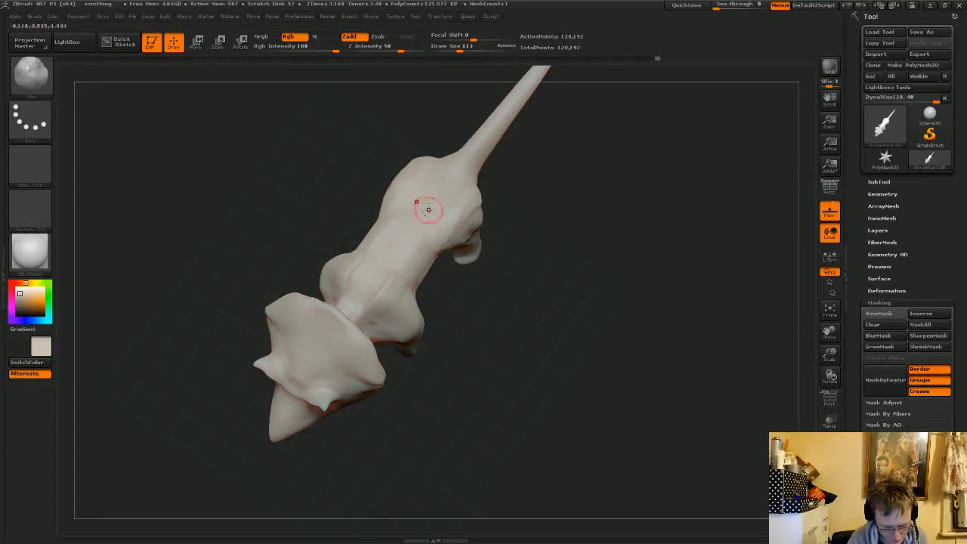
- Even out the flank between the front and hind legs with the Clay brush and smooth its upper crease
mouse_move(522, 277)
left_mouse_down()
mouse_move(555, 155)
mouse_move(575, 129)
mouse_move(560, 276)
mouse_move(612, 250)
mouse_move(605, 227)
mouse_move(567, 334)
mouse_move(513, 329)
mouse_move(552, 343)
left_mouse_up()
left_click_drag(476, 347, 685, 357, "alt")
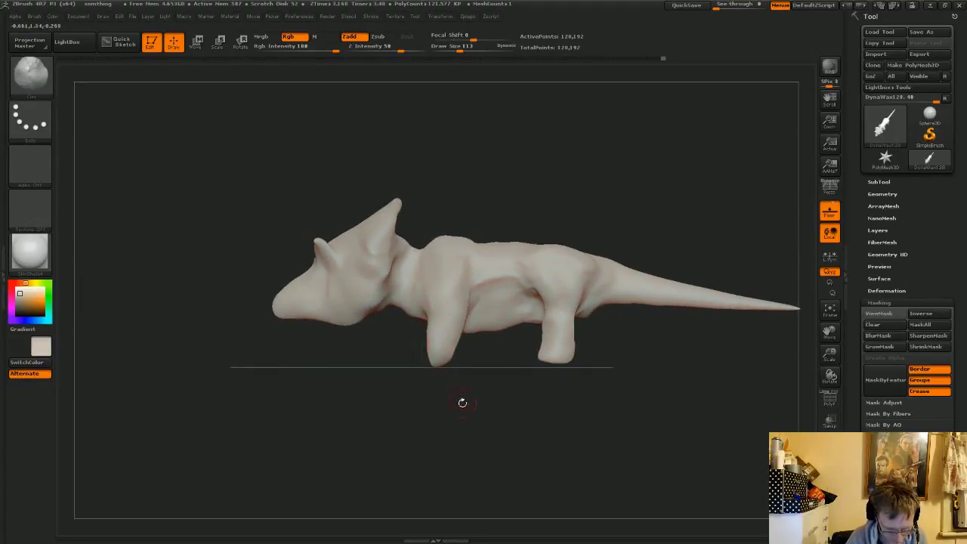
mouse_move(437, 385)
left_mouse_down()
mouse_move(462, 391)
mouse_move(438, 390)
left_mouse_up()
left_click_drag(545, 188, 492, 266, "alt")
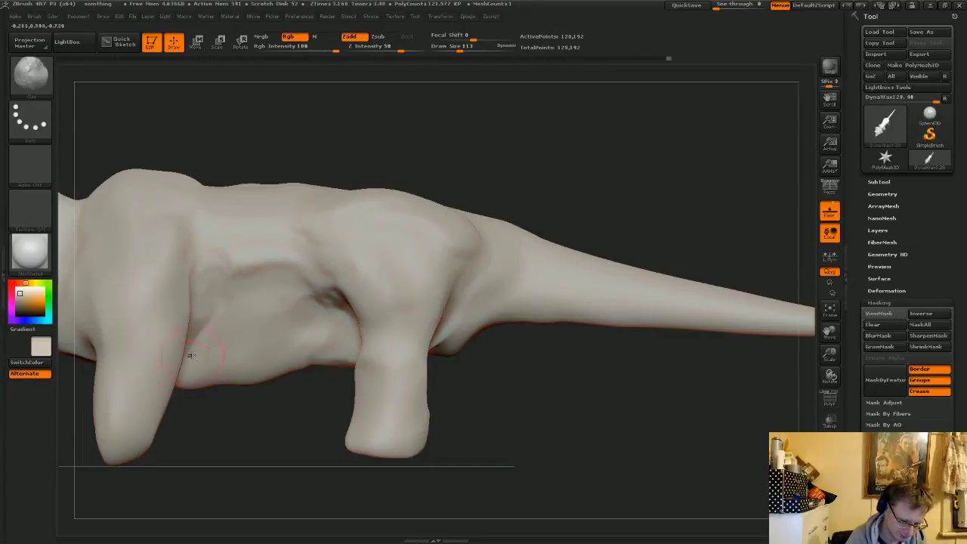
mouse_move(205, 312)
left_mouse_down("shift")
mouse_move(215, 276)
mouse_move(235, 279)
mouse_move(246, 261)
mouse_move(298, 246)
left_mouse_up("shift")
mouse_move(220, 250)
left_mouse_down()
mouse_move(320, 263)
mouse_move(233, 243)
left_mouse_up()
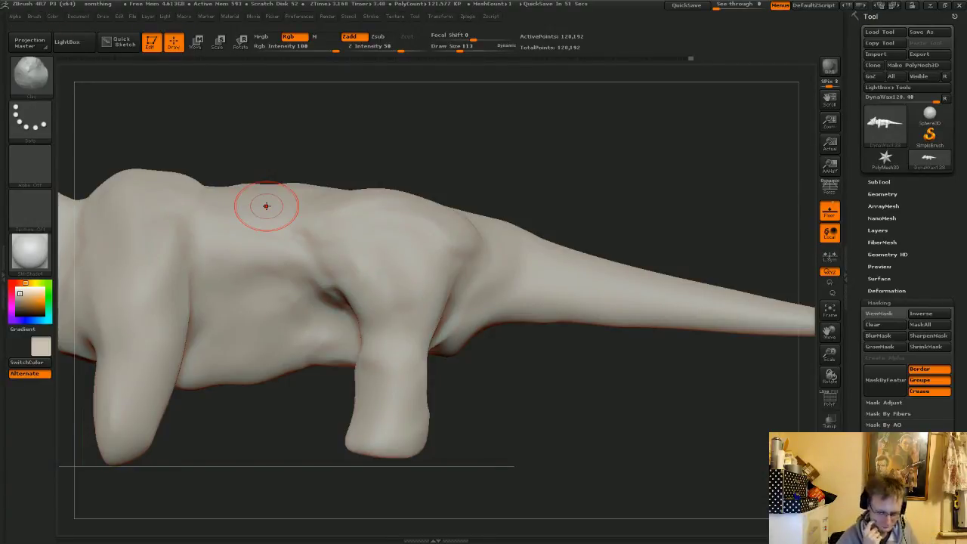
- Add volume to the chest between the front legs with the Clay brush and smooth the chest and inner legs
mouse_move(516, 421)
left_mouse_down()
mouse_move(559, 408)
mouse_move(571, 363)
mouse_move(566, 386)
left_mouse_up()
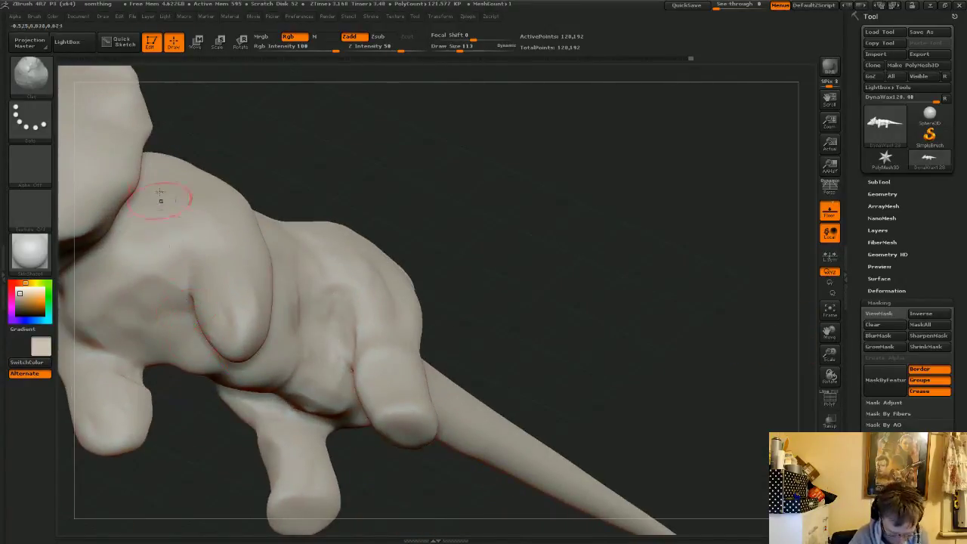
mouse_move(161, 304)
left_mouse_down()
mouse_move(155, 316)
mouse_move(108, 311)
mouse_move(131, 292)
mouse_move(119, 285)
left_mouse_up()
mouse_move(138, 236)
left_mouse_down("shift")
mouse_move(83, 265)
mouse_move(144, 282)
mouse_move(106, 332)
mouse_move(161, 252)
mouse_move(162, 352)
mouse_move(130, 325)
mouse_move(121, 334)
left_mouse_up("shift")
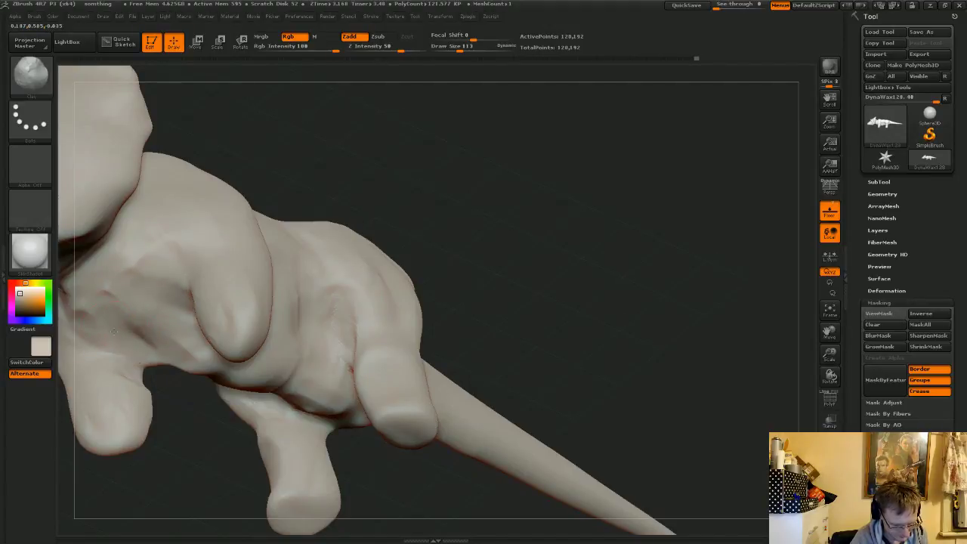
key("shift")
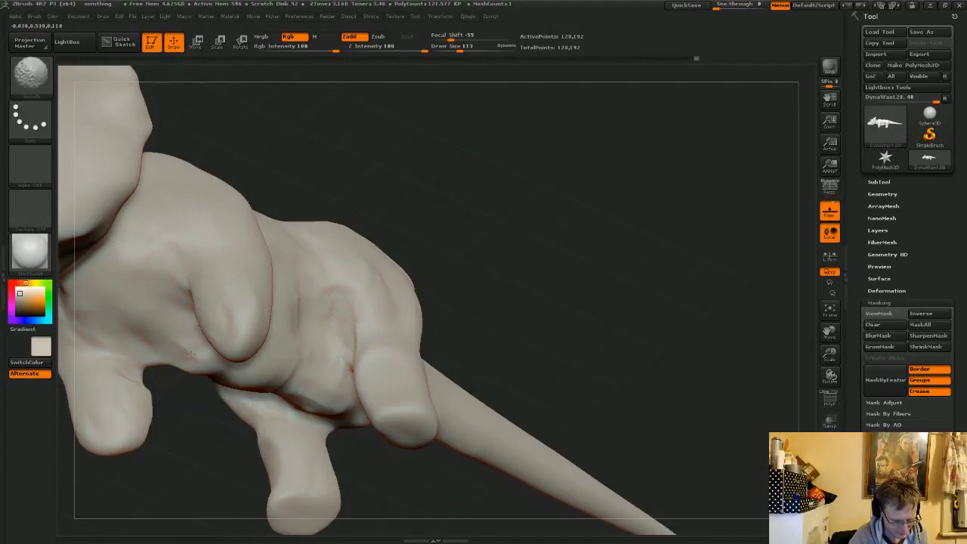
left_click_drag(192, 354, 200, 355, "shift")
left_click_drag(126, 376, 128, 388, "shift")
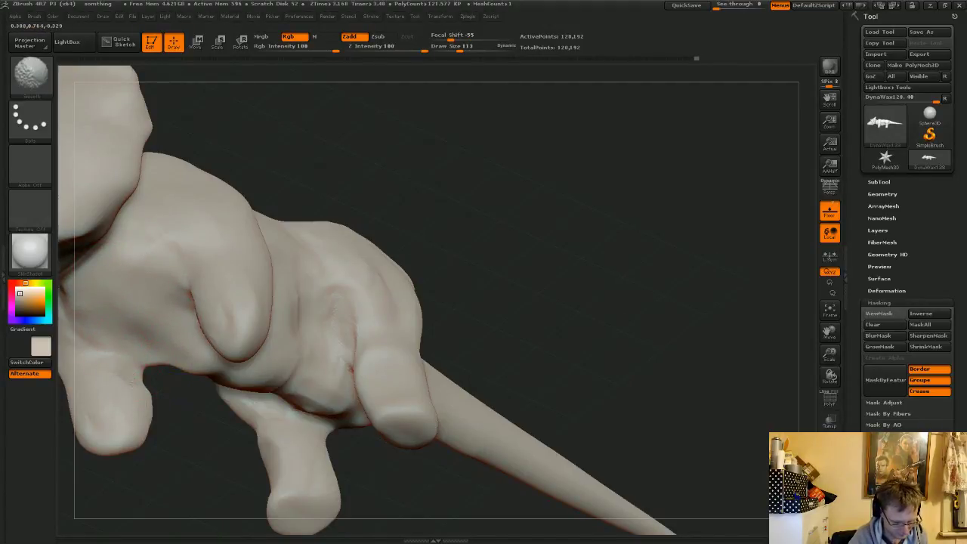
- Round off the belly's lower edge behind the front leg and smooth the belly and flank
mouse_move(513, 196)
left_mouse_down()
mouse_move(426, 245)
mouse_move(325, 280)
mouse_move(426, 260)
mouse_move(475, 307)
mouse_move(205, 346)
left_mouse_up()
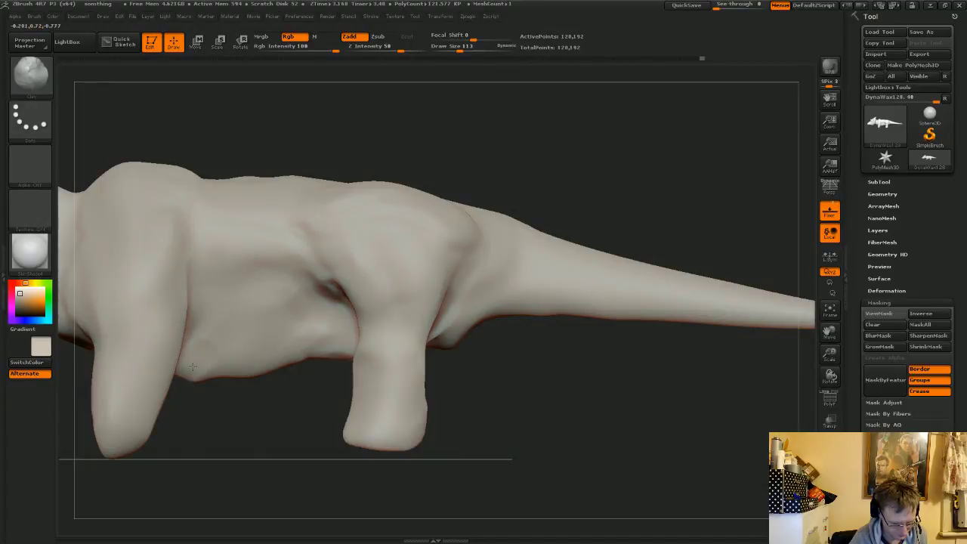
key("shift")
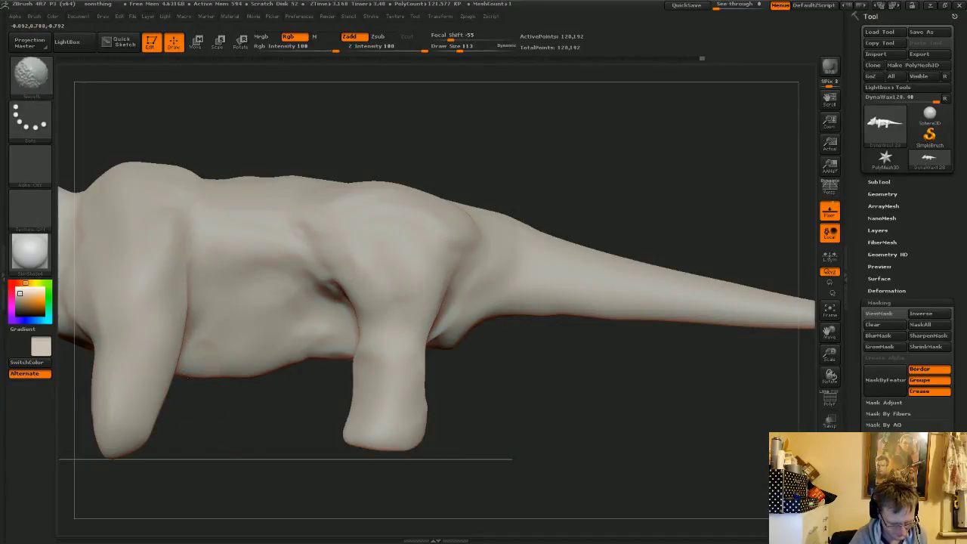
mouse_move(213, 227)
left_mouse_down("shift")
mouse_move(257, 231)
mouse_move(286, 255)
left_mouse_up("shift")
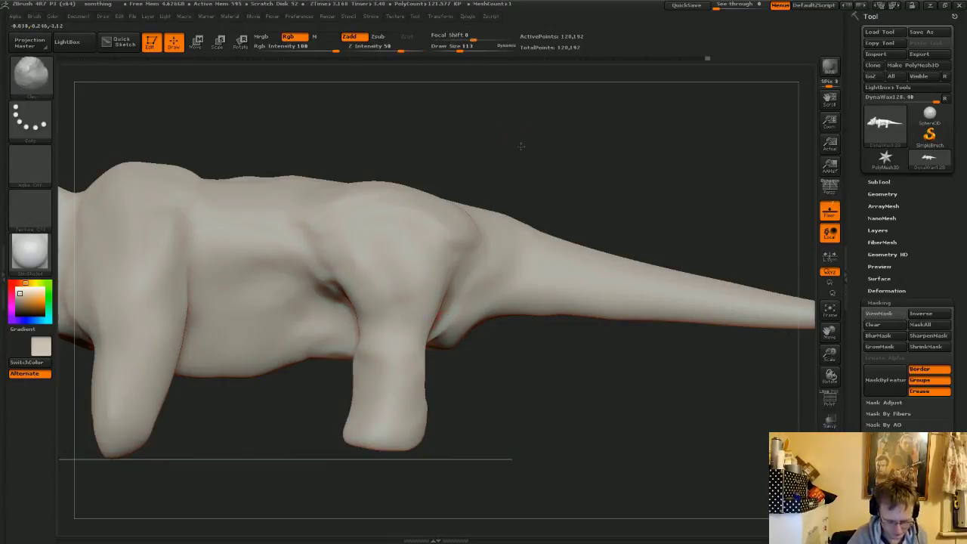
- Fill the area between the hind thigh and the tail base with the Clay brush and smooth the transition
mouse_move(522, 145)
left_mouse_down()
mouse_move(453, 130)
mouse_move(520, 127)
mouse_move(428, 322)
left_mouse_up()
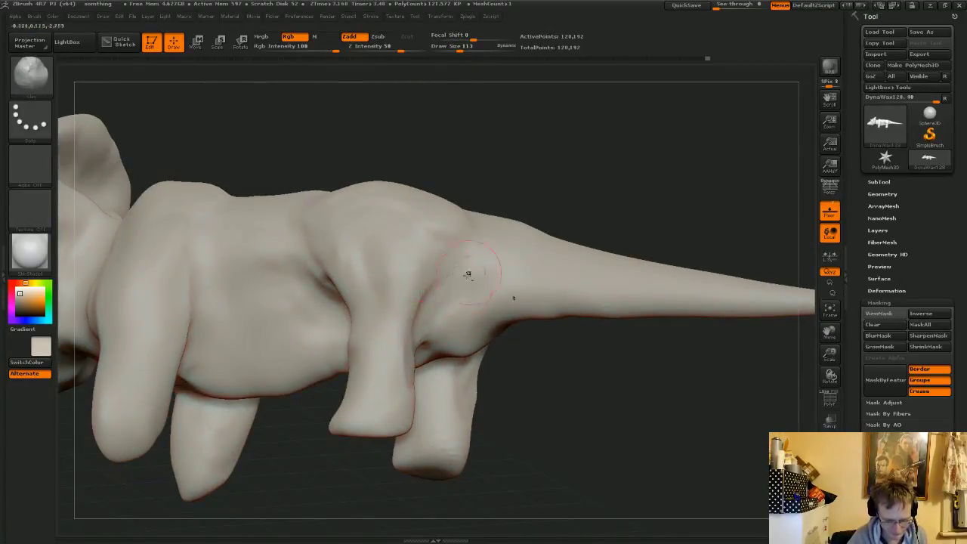
mouse_move(548, 199)
left_mouse_down()
mouse_move(529, 190)
mouse_move(475, 240)
left_mouse_up()
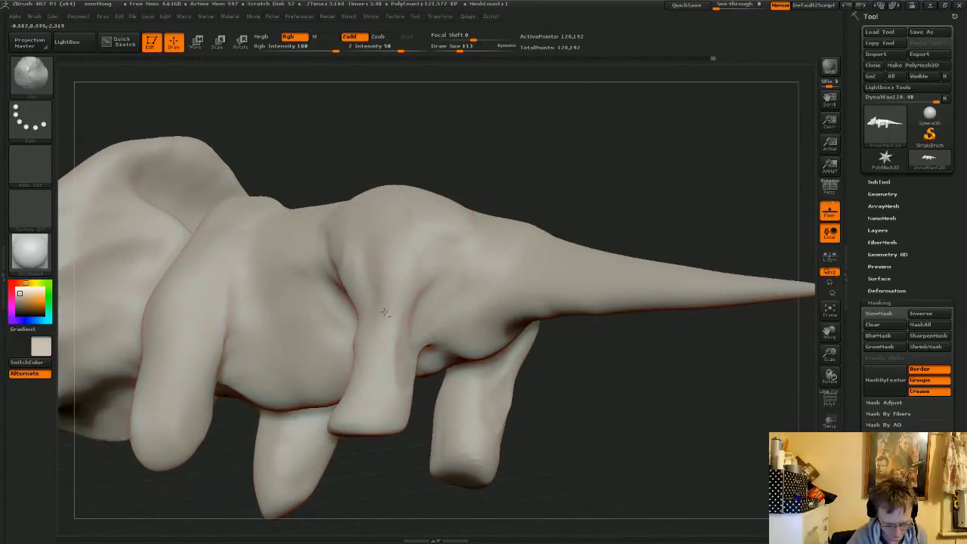
key("shift")
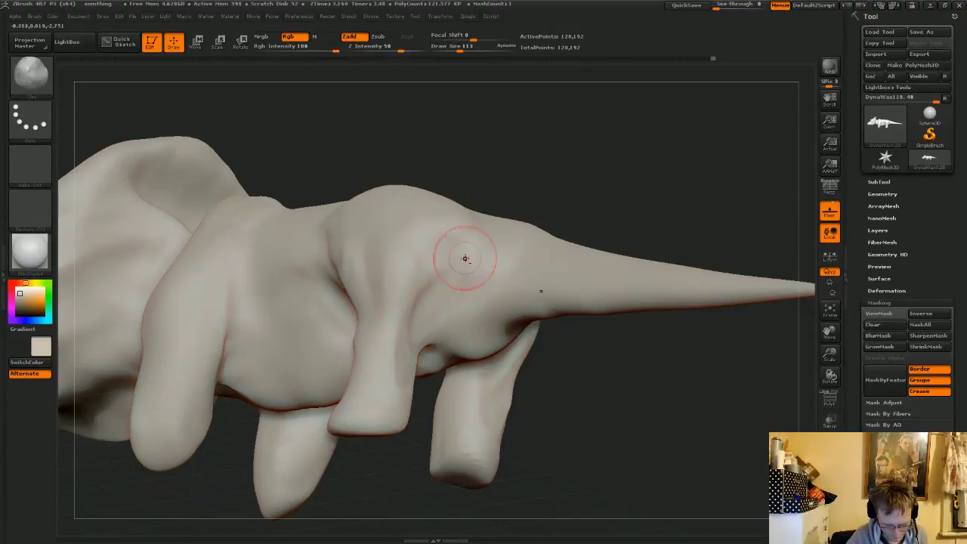
left_click_drag(592, 423, 232, 398)
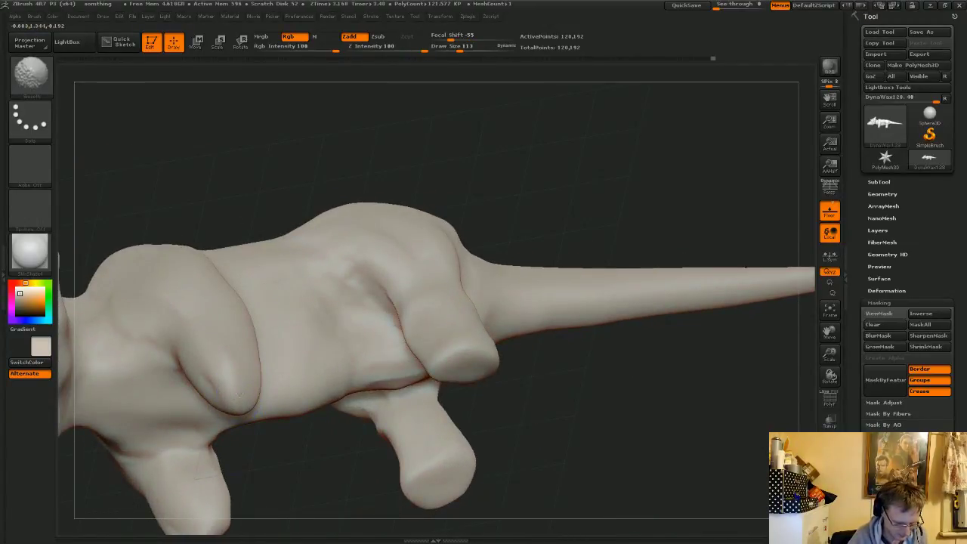
- Add volume to the lower end of the front leg with the Clay brush and smooth it
left_click_drag(287, 149, 461, 189)
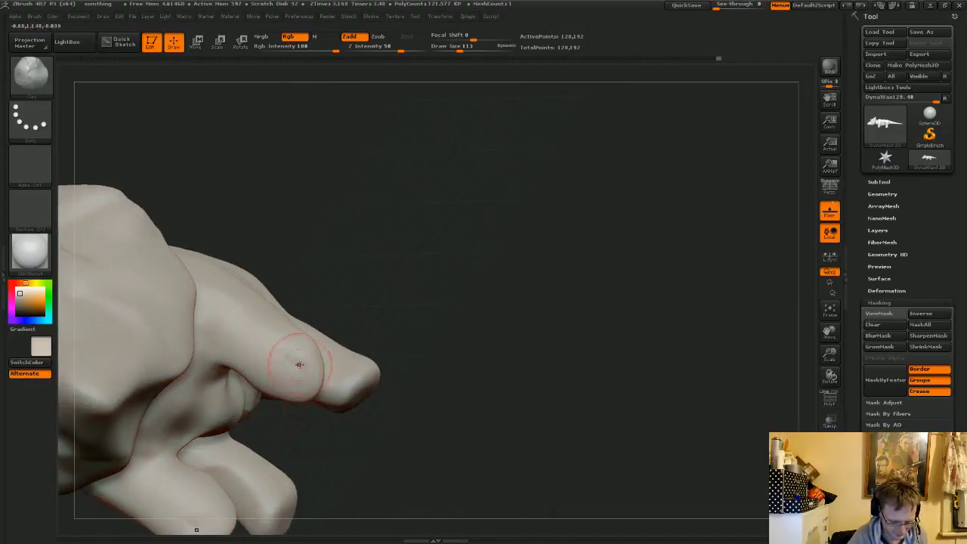
key("shift")
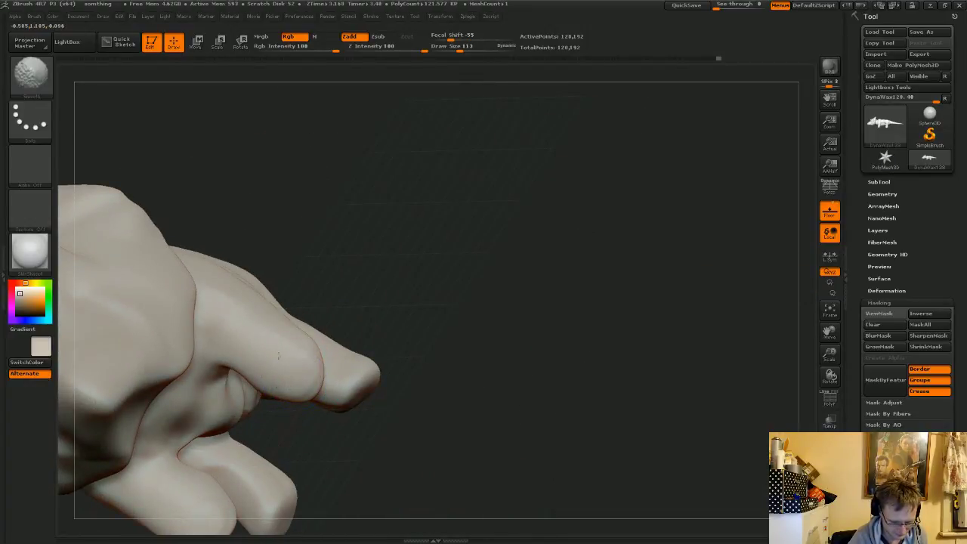
left_click_drag(278, 355, 296, 399, "shift")
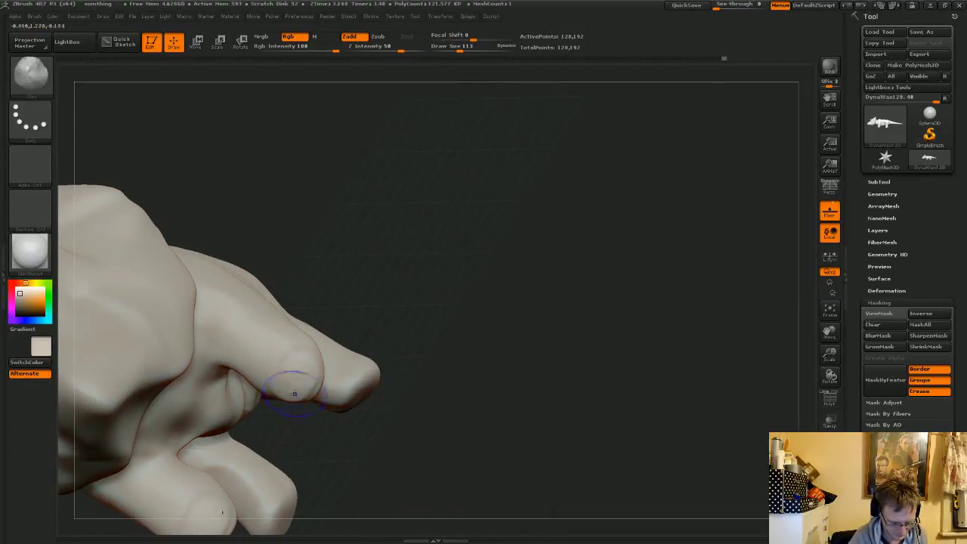
key("shift")
- Build up the back of the front leg's lower half with the Clay brush to separate it from the upper leg
left_click_drag(451, 222, 263, 309)
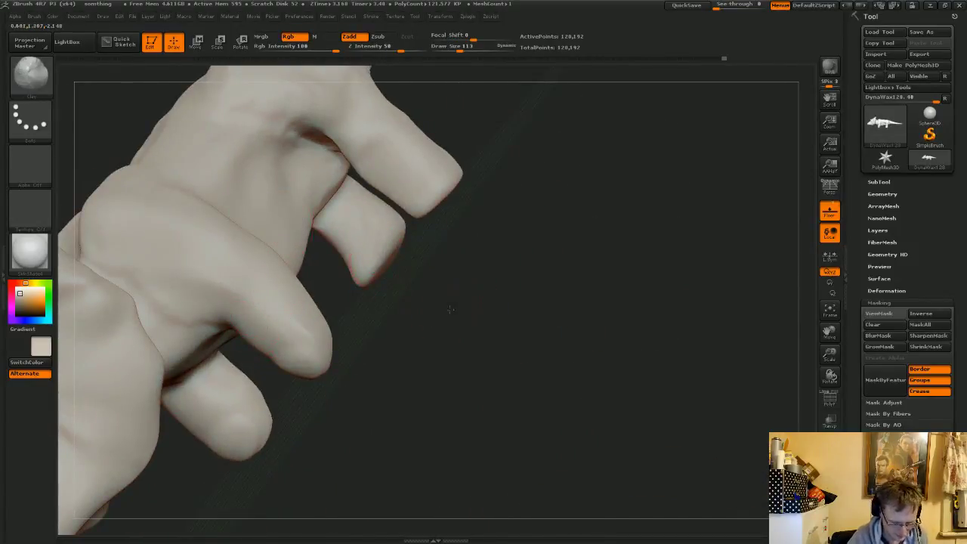
mouse_move(452, 309)
left_mouse_down()
mouse_move(424, 336)
mouse_move(295, 271)
left_mouse_up()
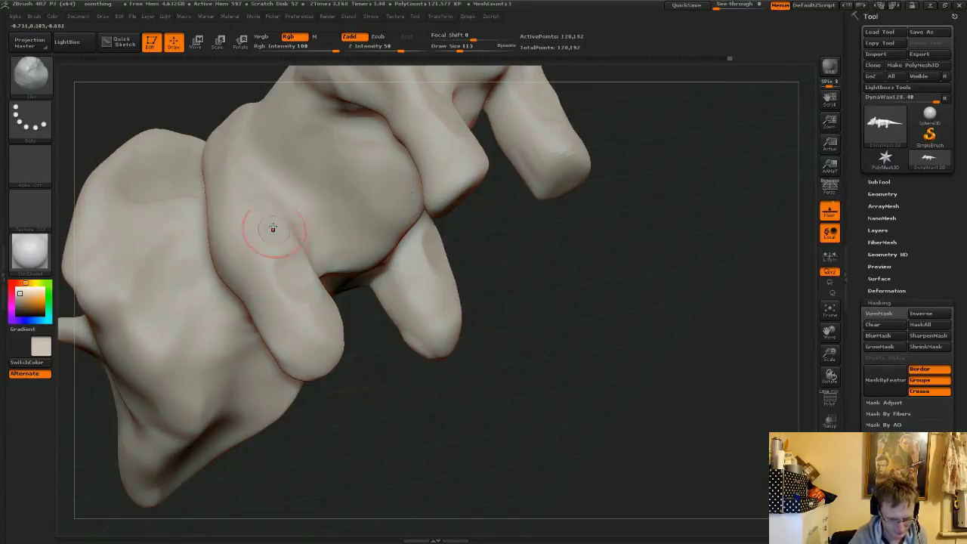
left_click_drag(319, 316, 323, 313)
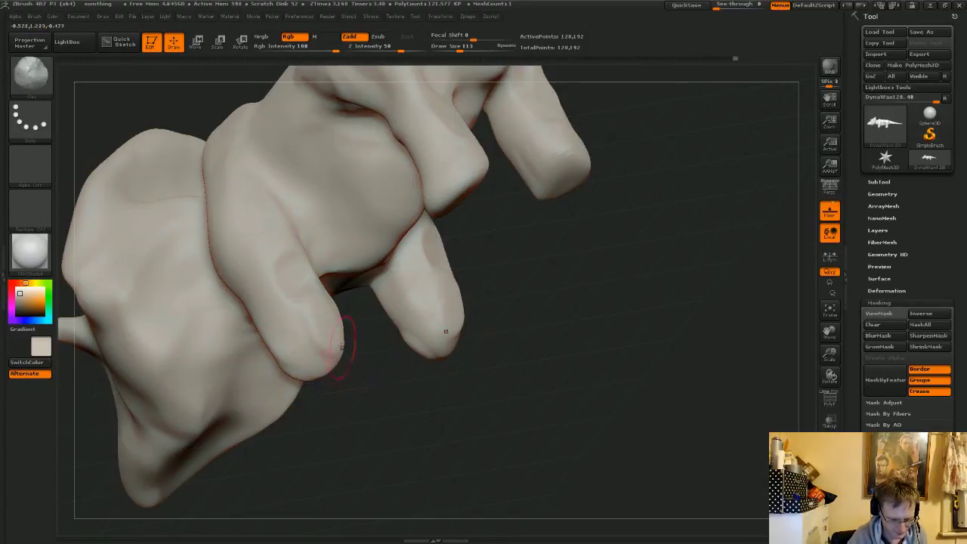
mouse_move(479, 361)
left_mouse_down()
mouse_move(557, 353)
mouse_move(510, 350)
mouse_move(299, 277)
left_mouse_up()
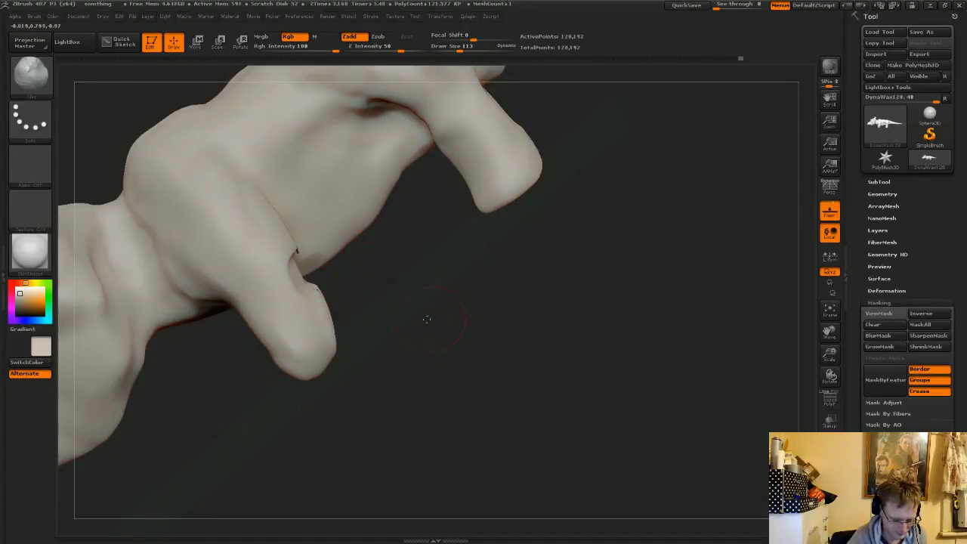
left_click_drag(427, 319, 296, 275)
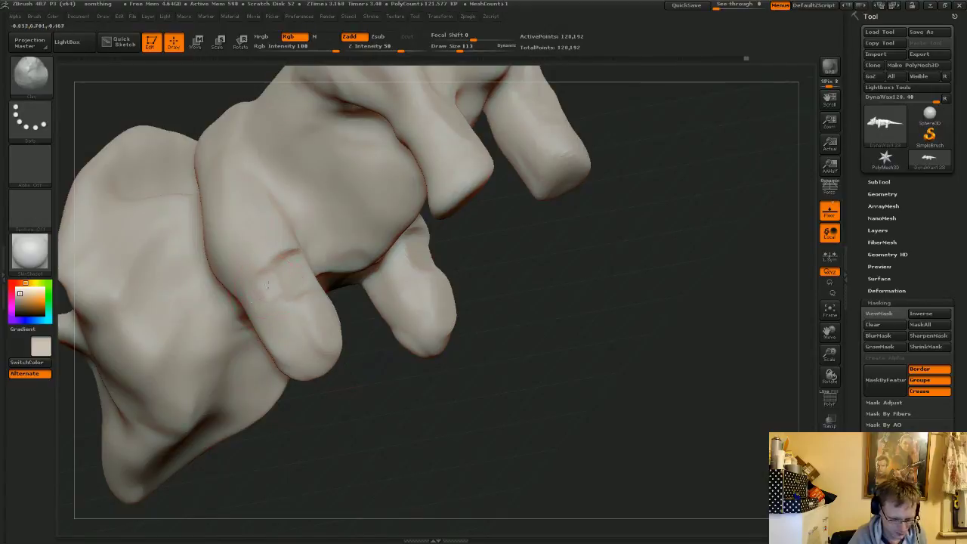
- Refine the notch behind the front leg's elbow and smooth it into the upper leg
left_click_drag(489, 358, 285, 305)
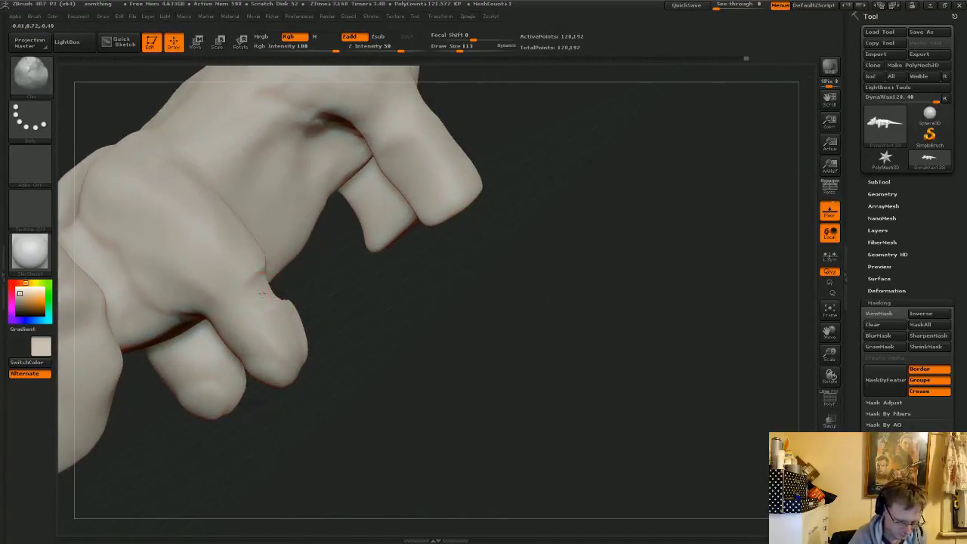
left_click_drag(262, 273, 261, 261, "shift")
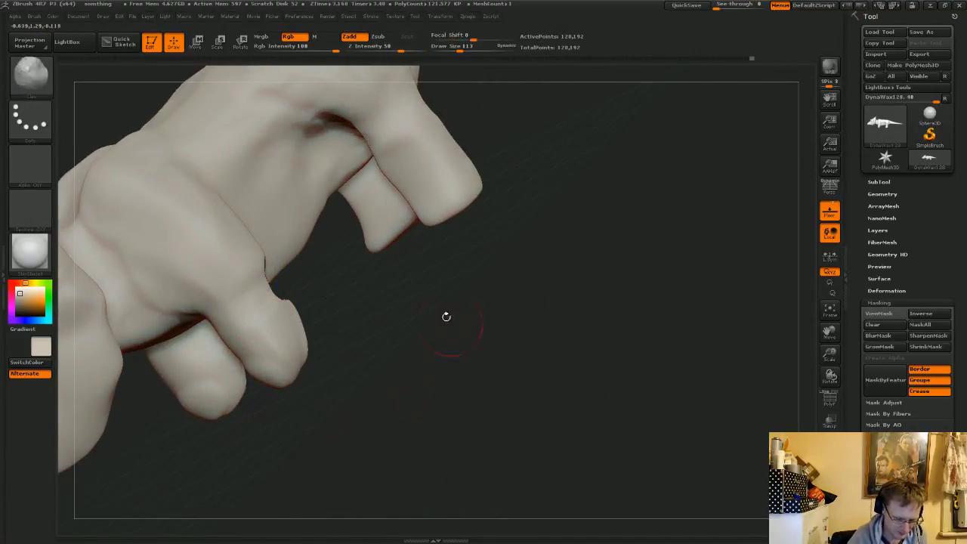
left_click_drag(447, 318, 310, 293)
mouse_move(259, 254)
left_mouse_down()
mouse_move(266, 286)
mouse_move(276, 244)
left_mouse_up()
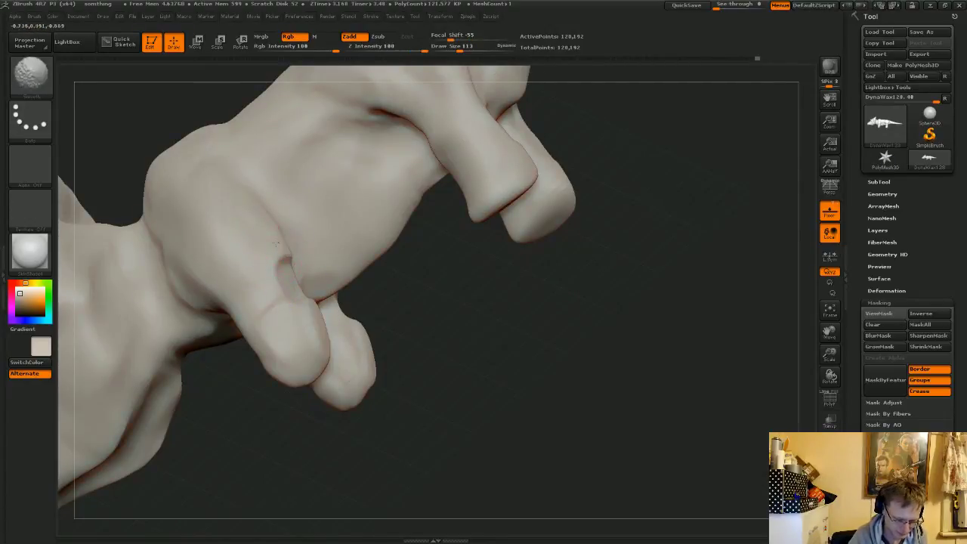
mouse_move(460, 371)
left_mouse_down()
mouse_move(493, 324)
mouse_move(485, 103)
left_mouse_up()
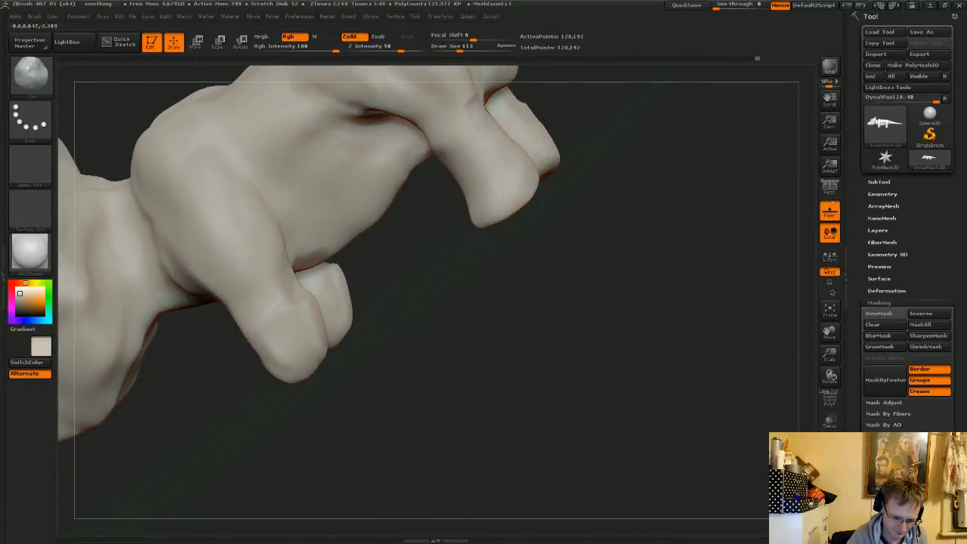
- Shape the rear edge of the hind leg below the tail with the Clay brush and smooth the thigh
left_click_drag(446, 265, 455, 273)
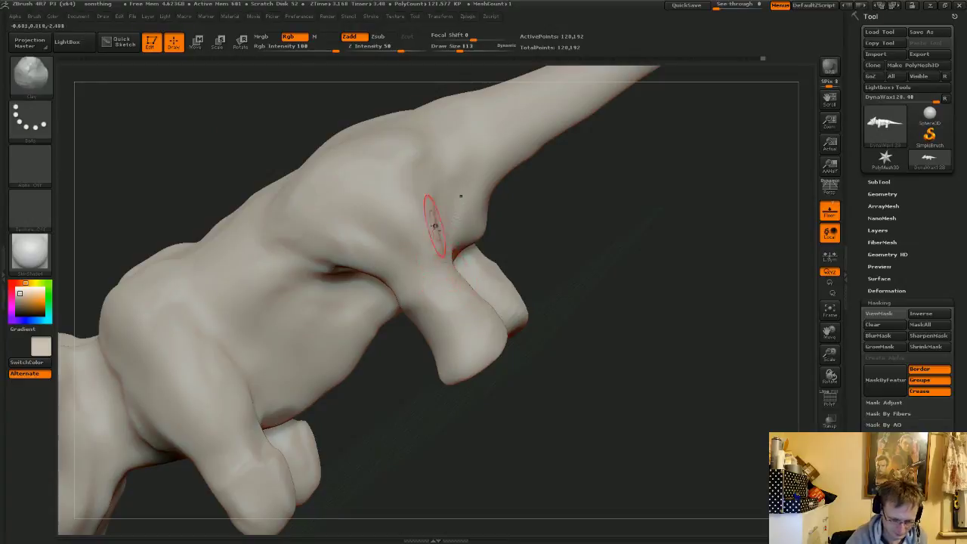
left_click_drag(428, 231, 438, 263, "shift")
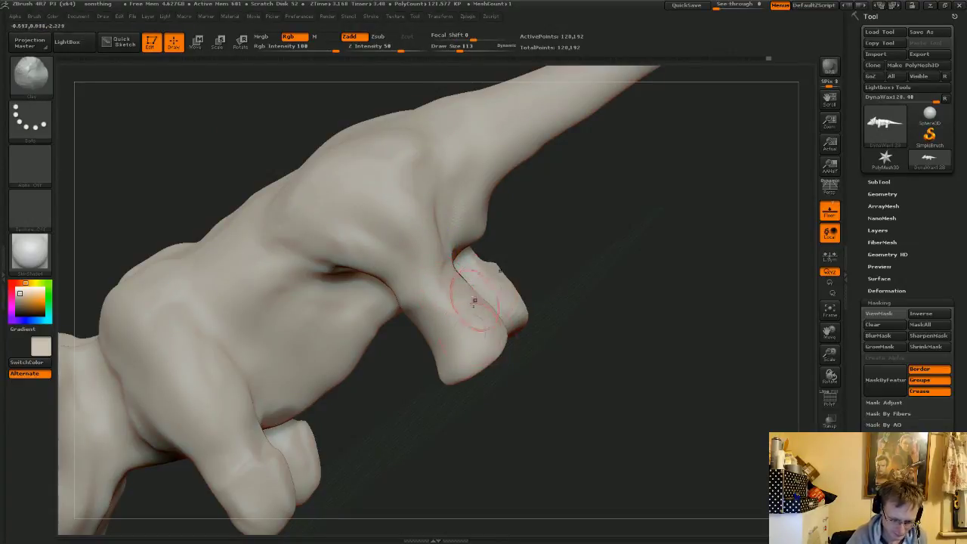
mouse_move(459, 286)
left_mouse_down("shift")
mouse_move(447, 279)
mouse_move(450, 257)
left_mouse_up("shift")
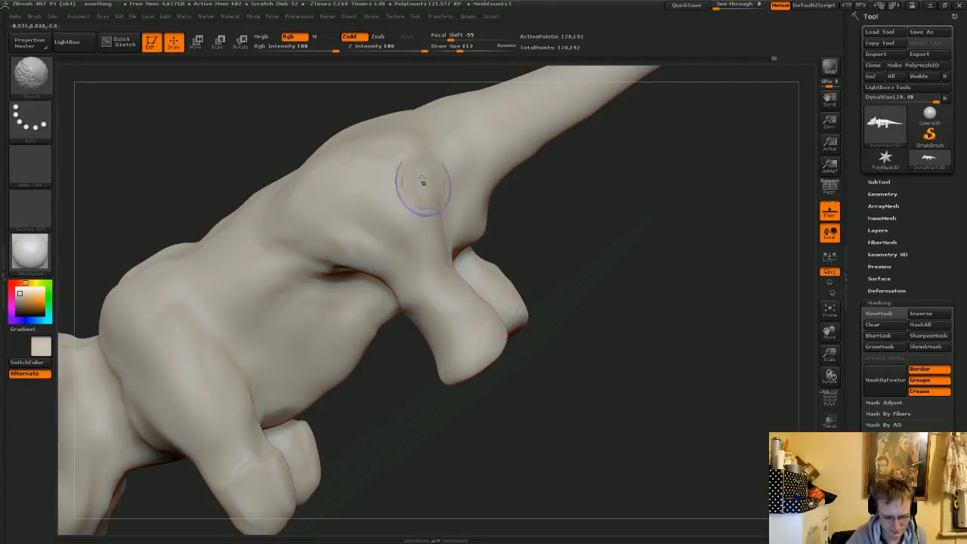
left_click_drag(422, 182, 421, 260, "shift")
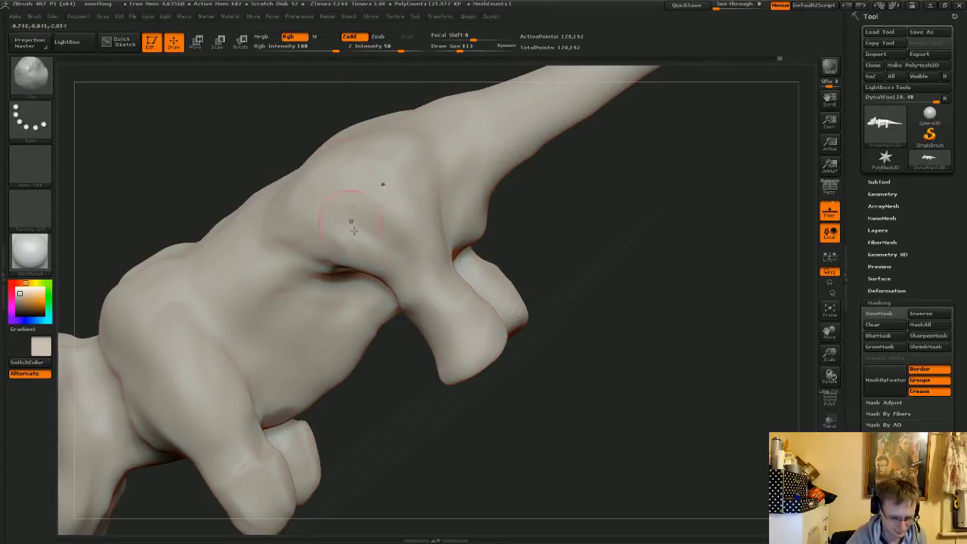
- Build up the front of the hind thigh where it meets the flank and smooth the surface there
mouse_move(572, 289)
left_mouse_down()
mouse_move(598, 258)
mouse_move(625, 255)
left_mouse_up()
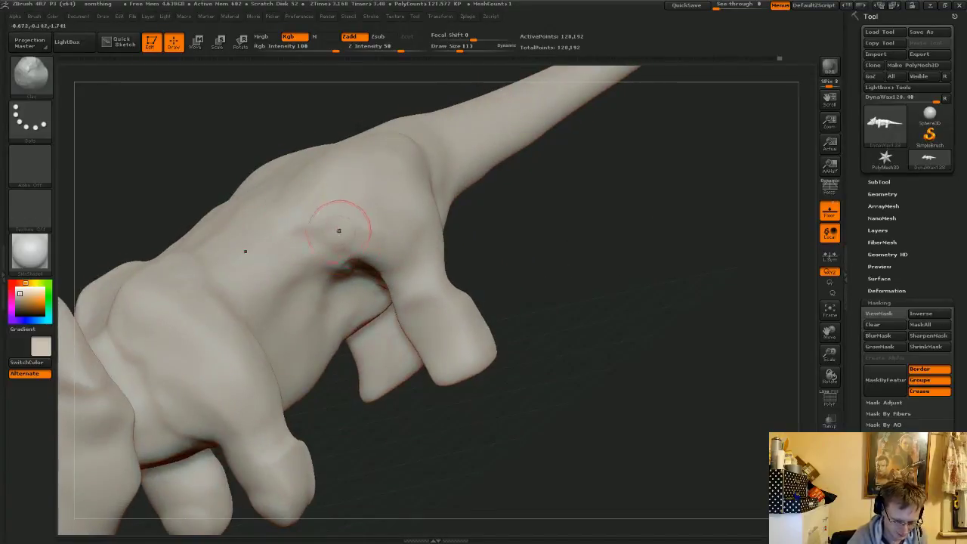
key("shift")
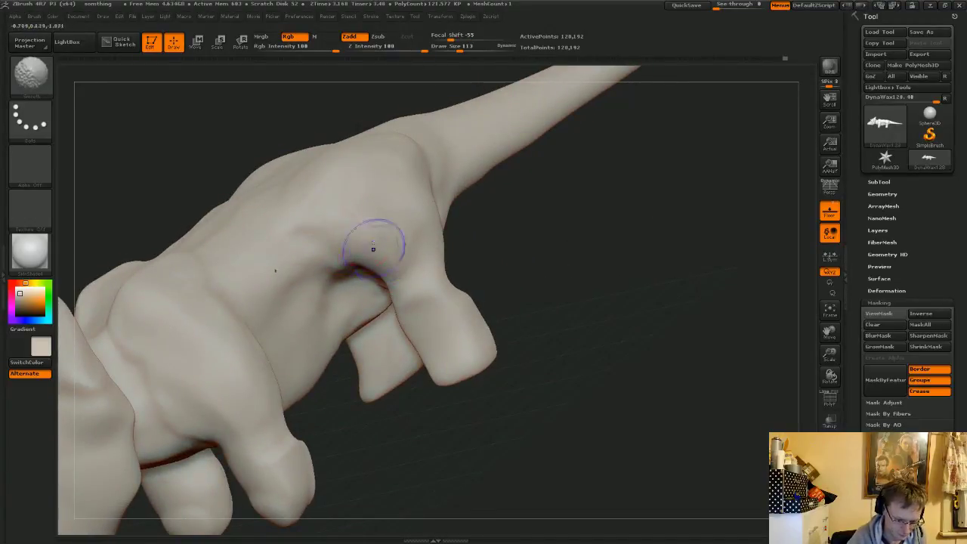
left_click_drag(359, 238, 357, 255, "shift")
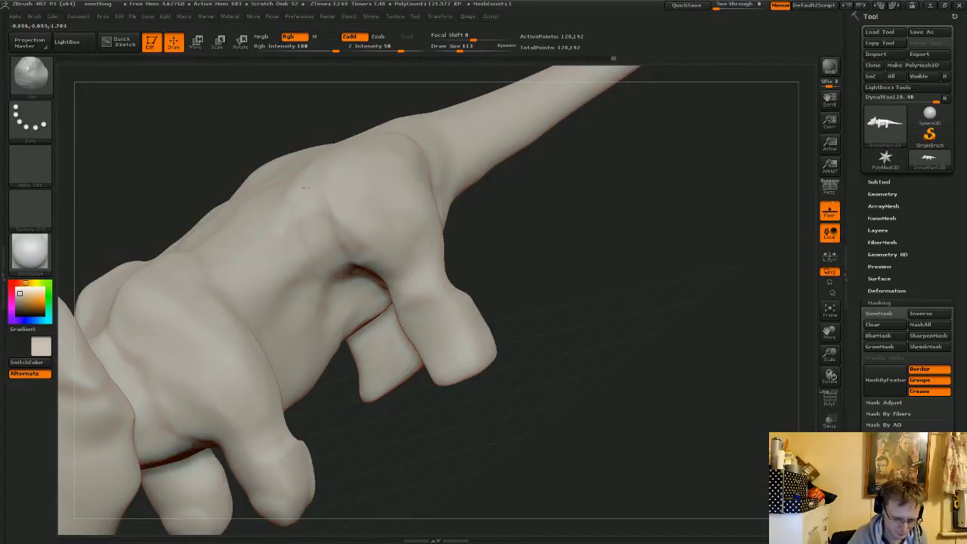
left_click_drag(438, 280, 614, 296)
left_click_drag(302, 192, 298, 226, "shift")
- Add volume to the top of the hips beside the spine with the Clay brush and smooth it into the back
left_click_drag(319, 158, 304, 180)
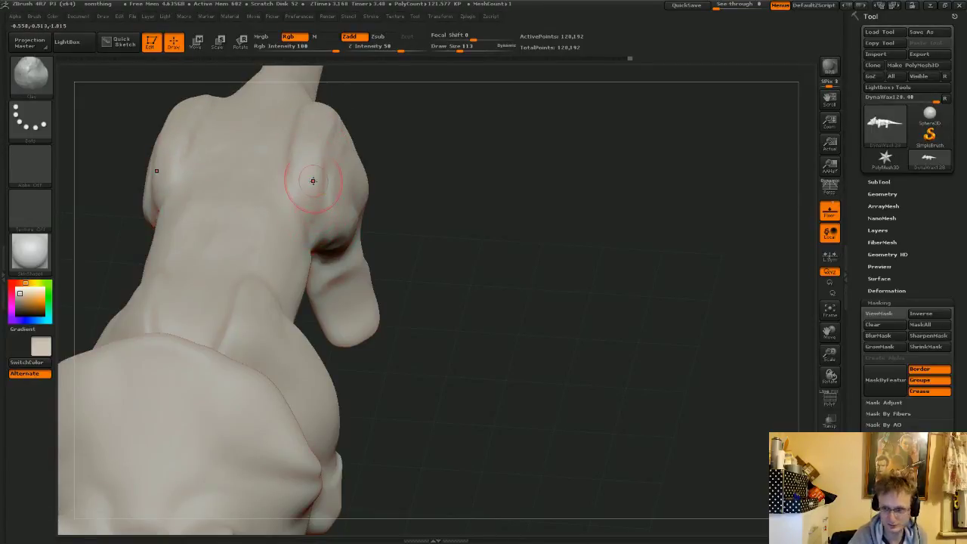
left_click_drag(457, 203, 319, 140)
key("shift")
mouse_move(307, 177)
left_mouse_down("shift")
mouse_move(310, 132)
mouse_move(317, 161)
mouse_move(311, 130)
left_mouse_up("shift")
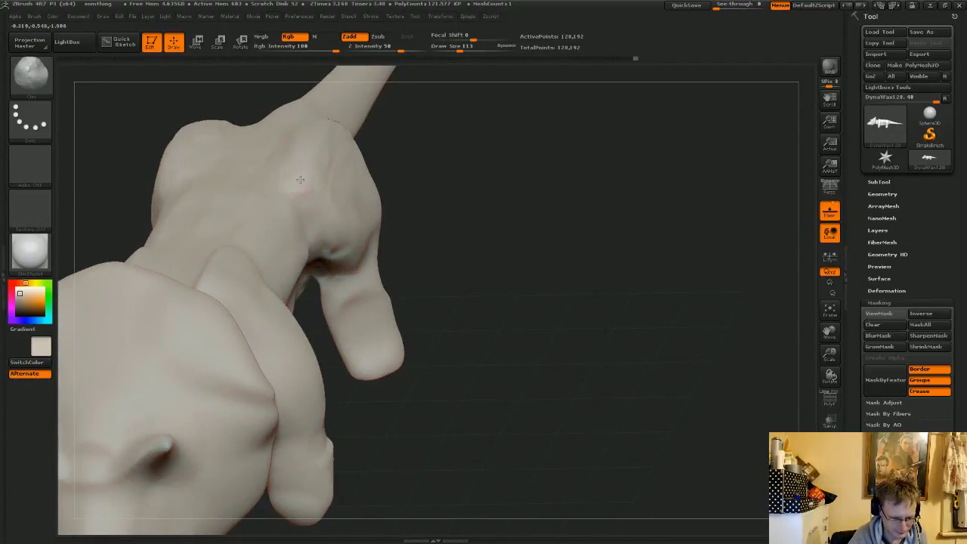
key("shift")
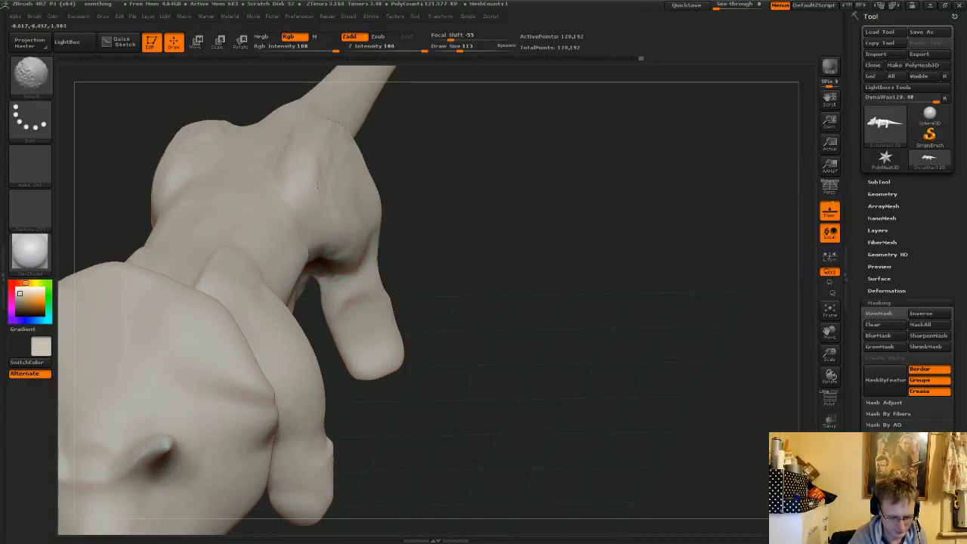
- Round out the upper hind thigh, define its front edge against the flank and smooth the adjoining flank
left_click_drag(501, 242, 470, 350)
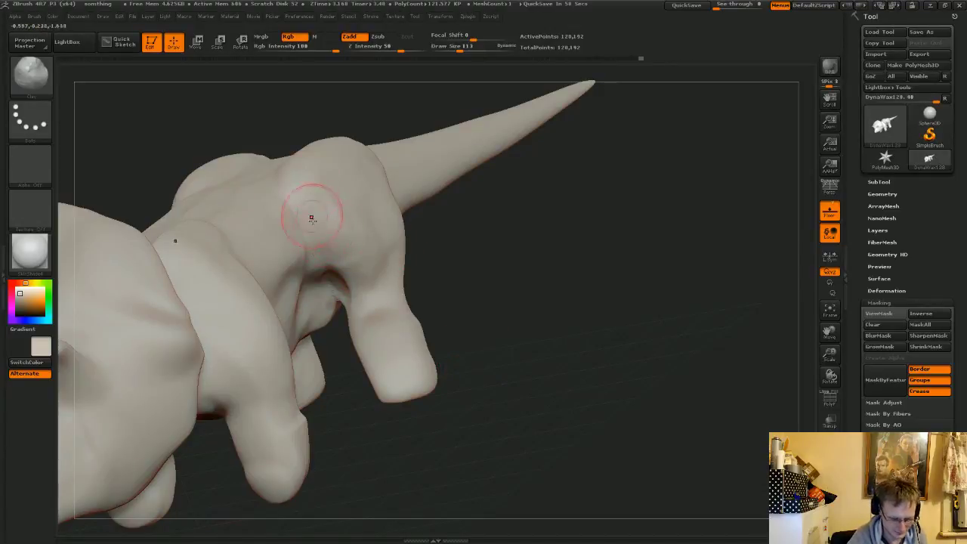
left_click_drag(494, 288, 345, 291)
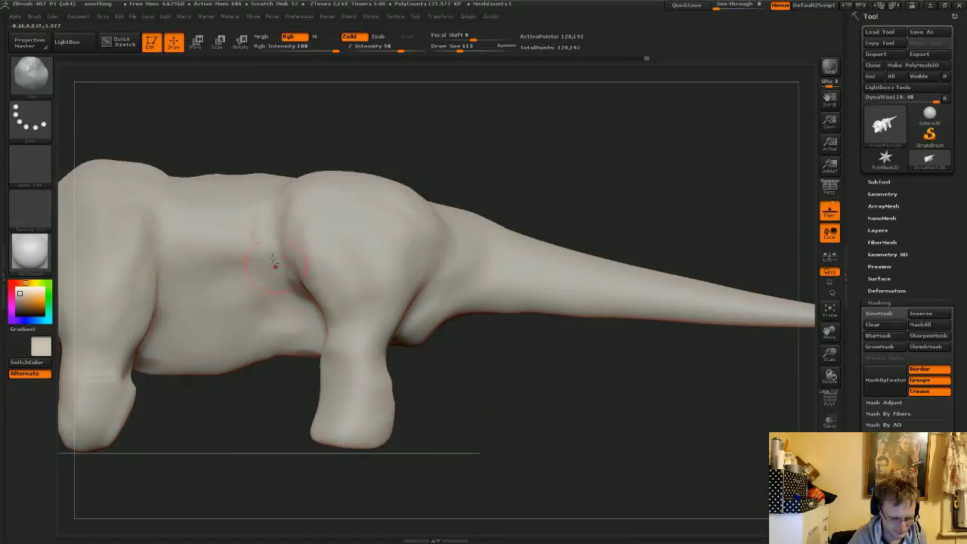
key("shift")
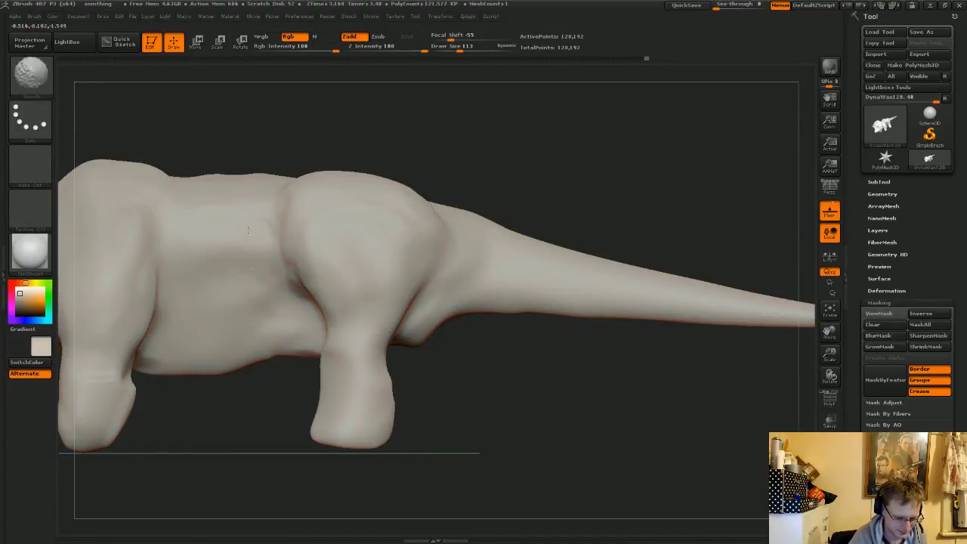
- Smooth the ledge on the front leg's lower half and soften the shoulder's front edge
mouse_move(524, 384)
left_mouse_down("alt")
mouse_move(603, 358)
mouse_move(723, 357)
left_mouse_up("alt")
left_click_drag(426, 405, 335, 253)
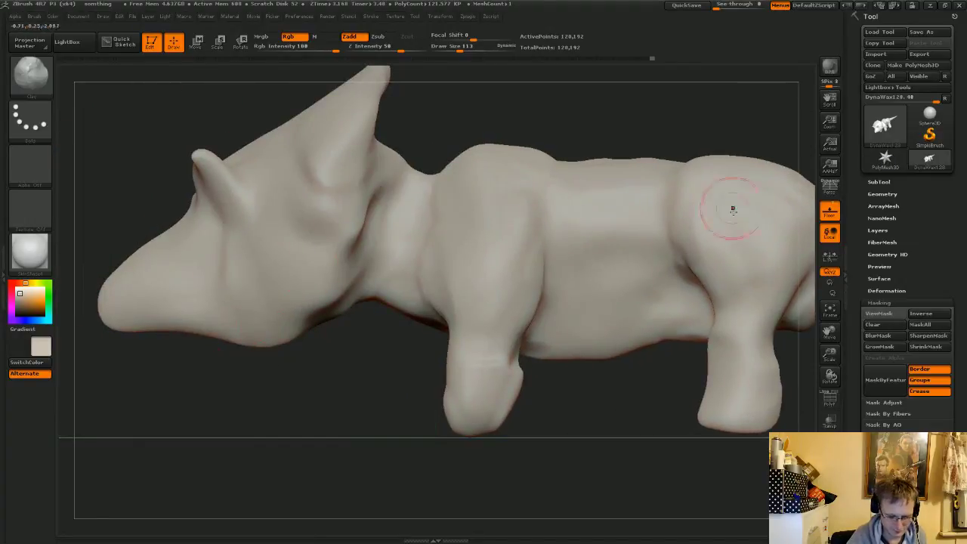
left_click_drag(273, 445, 429, 158)
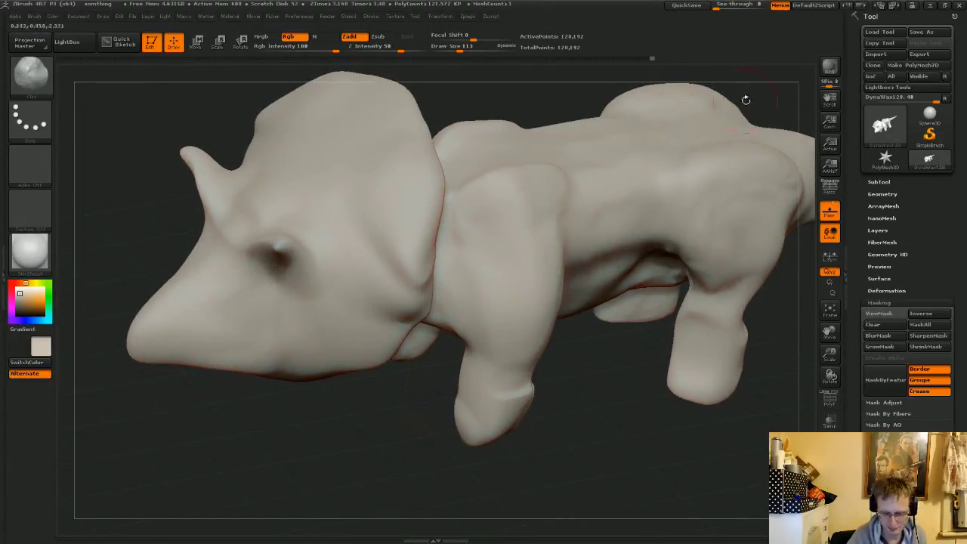
mouse_move(616, 369)
left_mouse_down()
mouse_move(516, 406)
mouse_move(523, 385)
left_mouse_up()
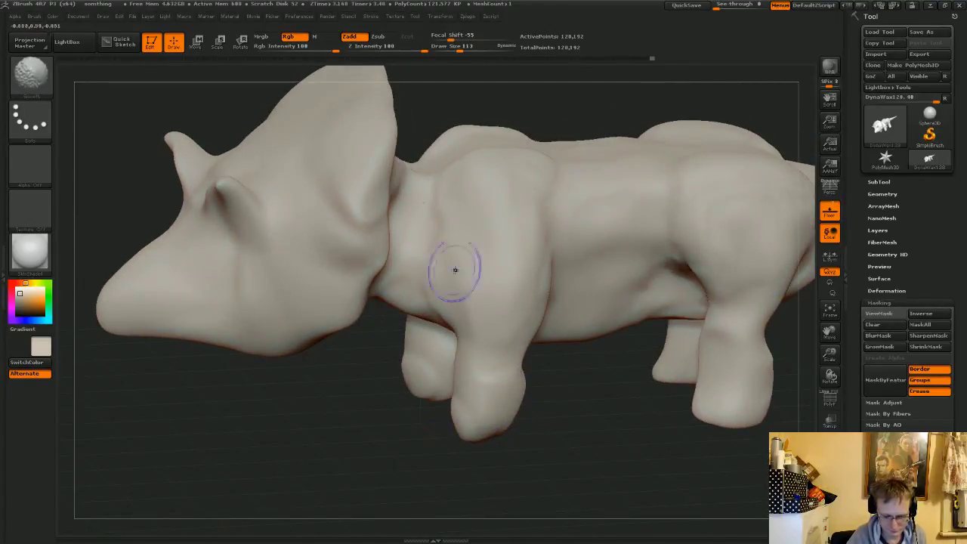
- Build up the back of the frill where it meets the neck with the Clay brush and smooth the surface
mouse_move(326, 406)
left_mouse_down()
mouse_move(368, 406)
mouse_move(299, 369)
mouse_move(334, 389)
mouse_move(368, 440)
mouse_move(374, 418)
mouse_move(364, 382)
mouse_move(325, 294)
mouse_move(341, 249)
mouse_move(308, 238)
left_mouse_up()
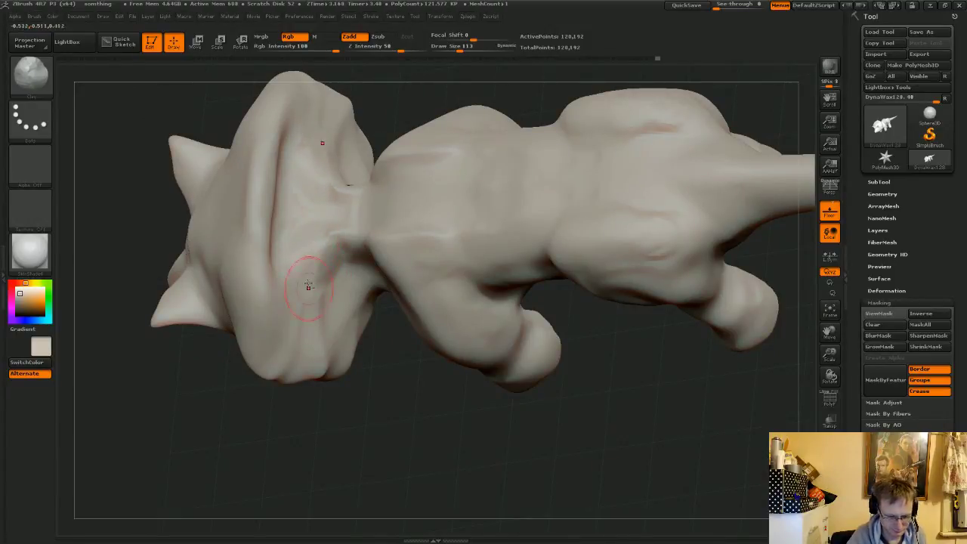
left_click_drag(301, 301, 323, 302)
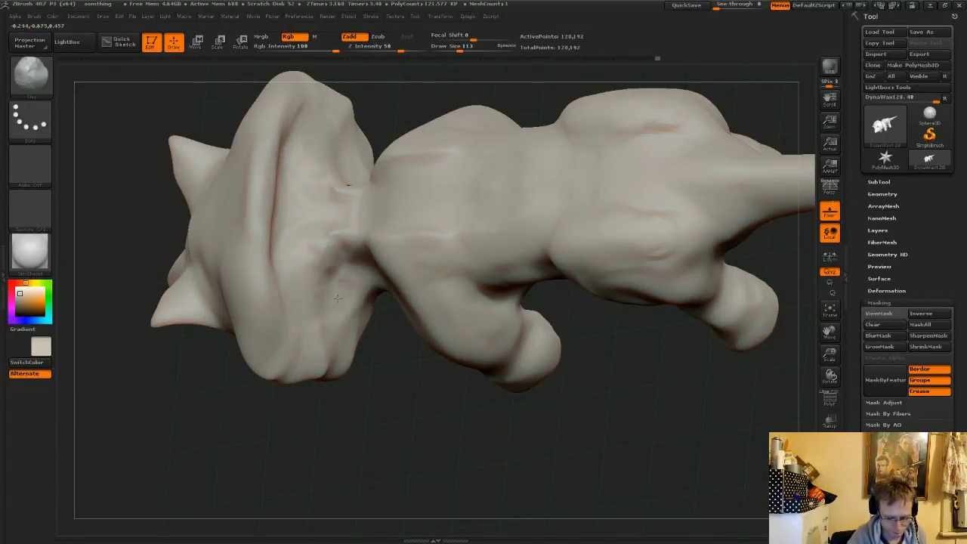
key("shift")
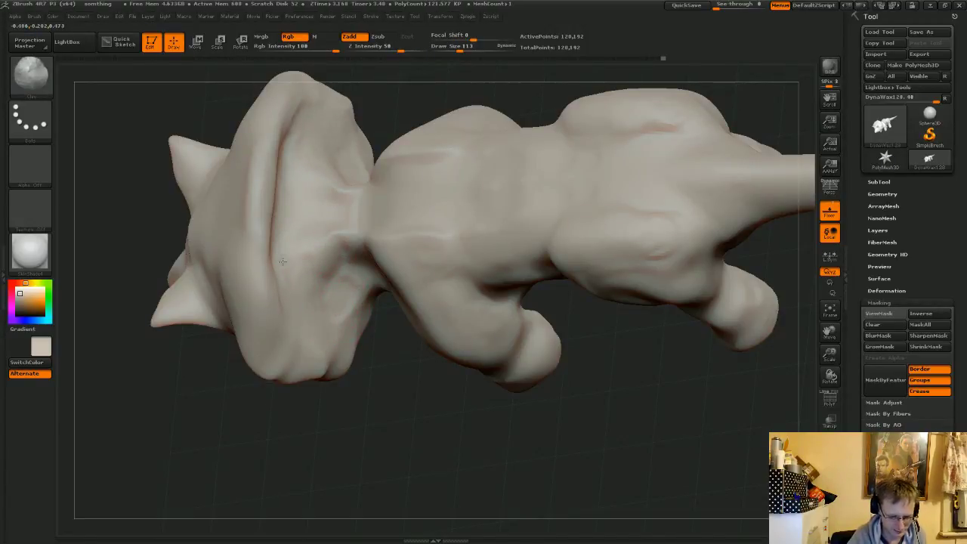
mouse_move(415, 431)
left_mouse_down()
mouse_move(417, 402)
mouse_move(349, 406)
left_mouse_up()
key("shift")
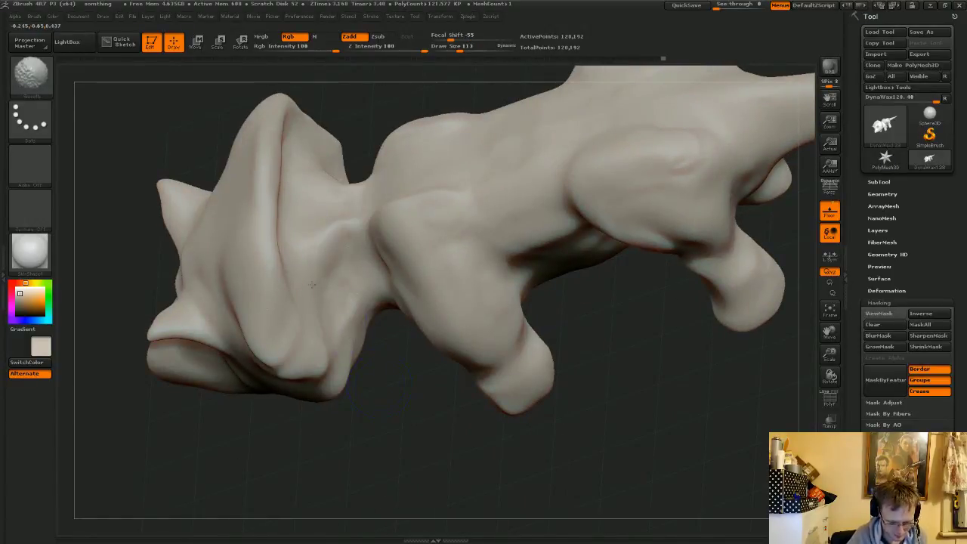
left_click_drag(428, 421, 330, 293)
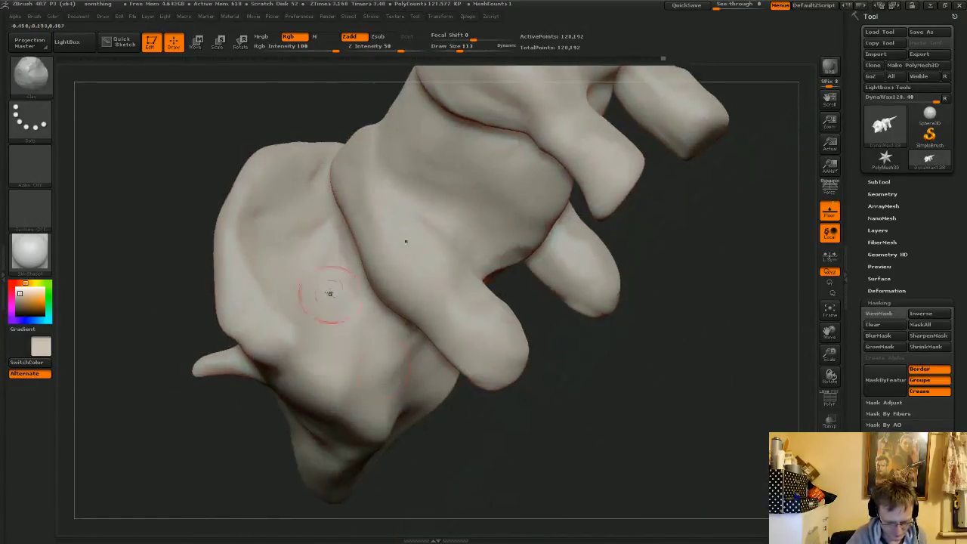
key("shift")
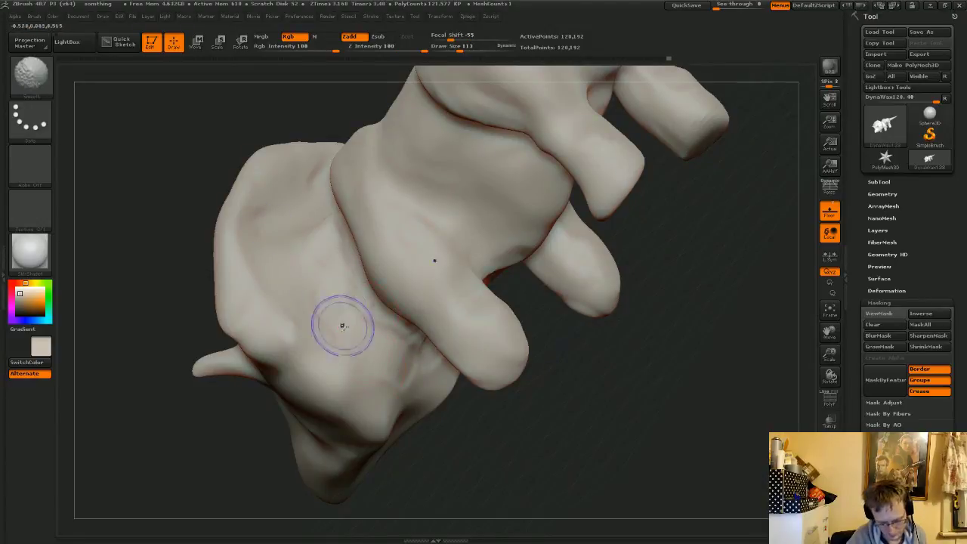
- Examine the creature's overall proportions and silhouette from both sides and from behind the frill
mouse_move(637, 299)
left_mouse_down()
mouse_move(552, 306)
mouse_move(547, 217)
left_mouse_up()
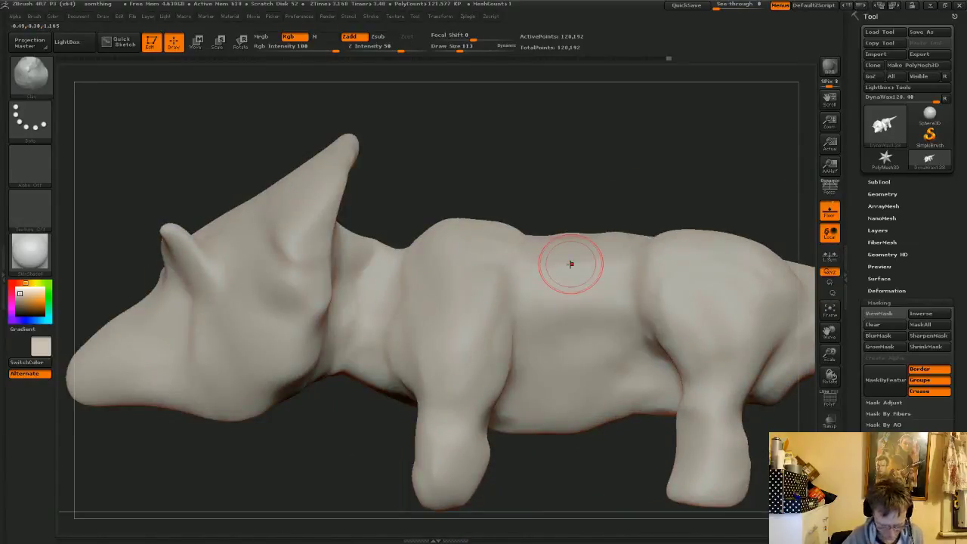
key("f")
left_click_drag(571, 264, 677, 145)
left_click_drag(382, 421, 417, 333)
left_click_drag(333, 181, 448, 179)
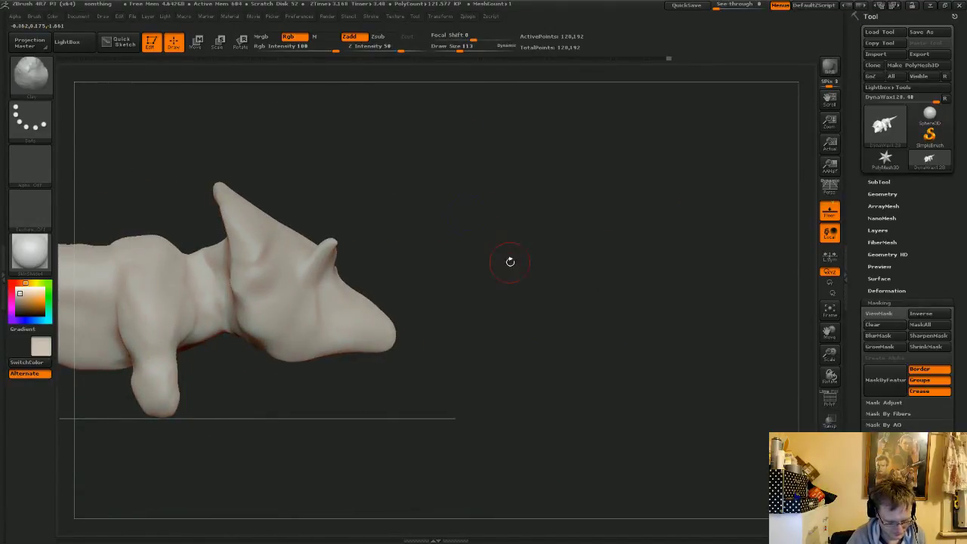
left_click_drag(510, 262, 408, 257)
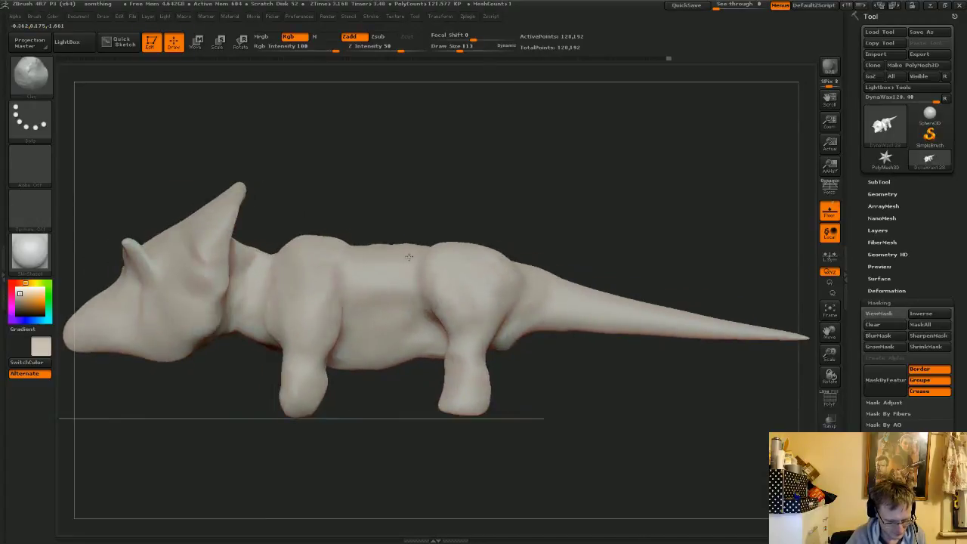
left_click_drag(488, 190, 684, 197, "alt")
mouse_move(537, 212)
left_mouse_down()
mouse_move(511, 236)
mouse_move(443, 255)
left_mouse_up()
key("shift")
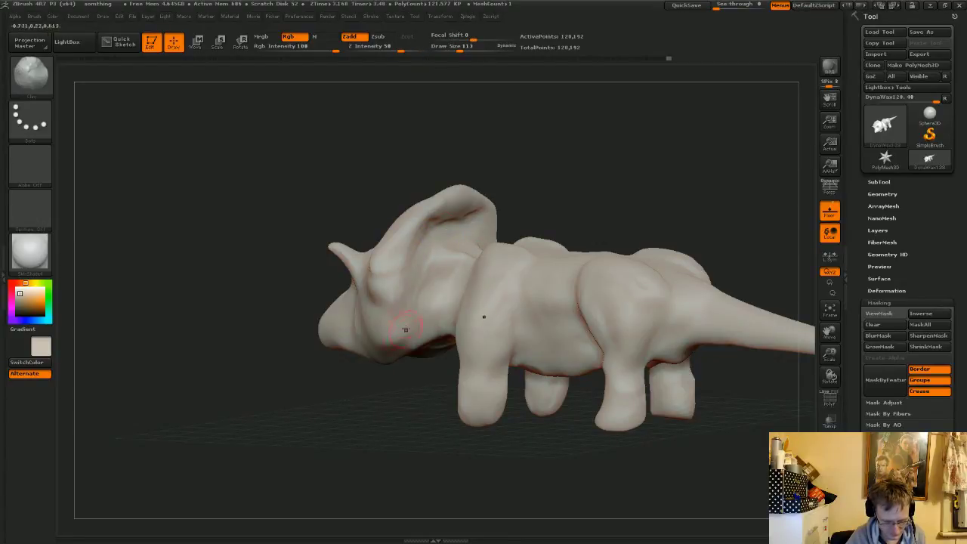
left_click_drag(408, 404, 507, 225)
- Carve the front of the mouth line from the snout tip with the Dam_Standard brush at draw size 22
key("b")
left_click(328, 366)
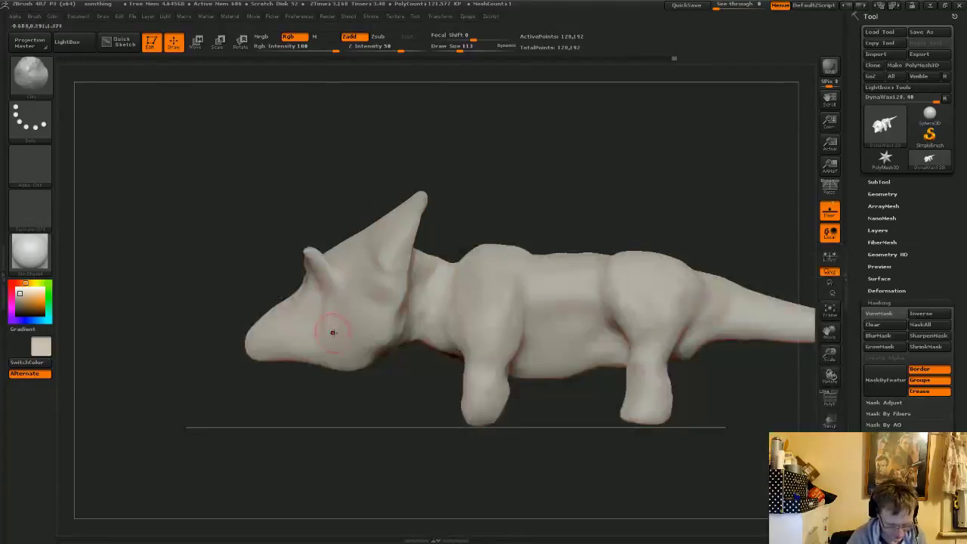
key("b")
key("d")
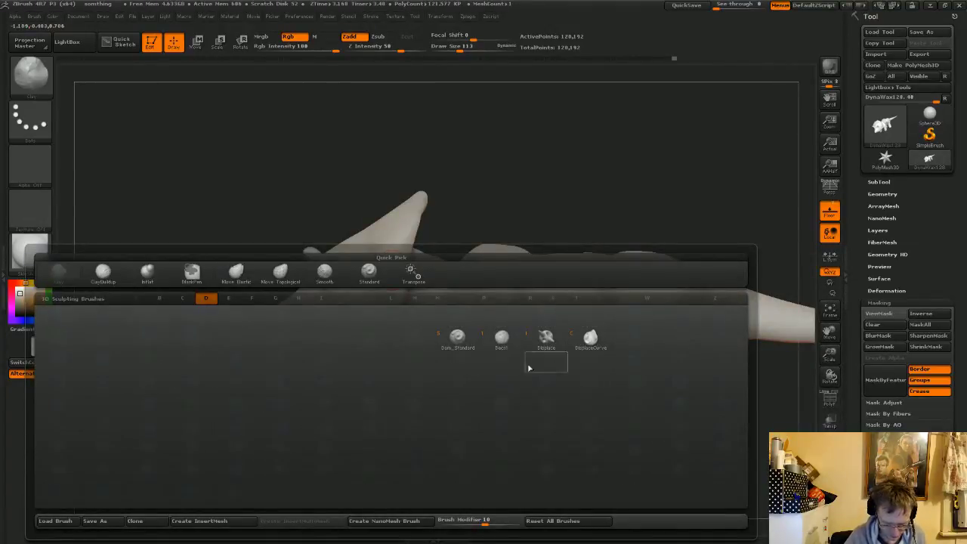
left_click(458, 353)
mouse_move(488, 178)
left_mouse_down("alt")
mouse_move(569, 162)
mouse_move(556, 149)
mouse_move(559, 244)
mouse_move(569, 249)
mouse_move(736, 198)
left_mouse_up("alt")
key("space")
left_click_drag(423, 328, 382, 333)
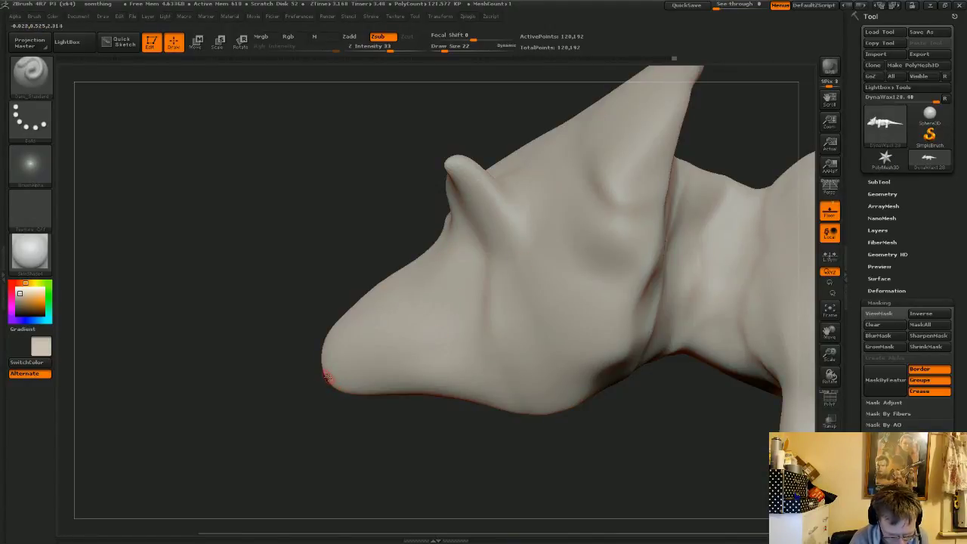
left_click_drag(338, 378, 367, 374)
mouse_move(546, 318)
left_mouse_down()
mouse_move(331, 383)
mouse_move(336, 378)
left_mouse_up()
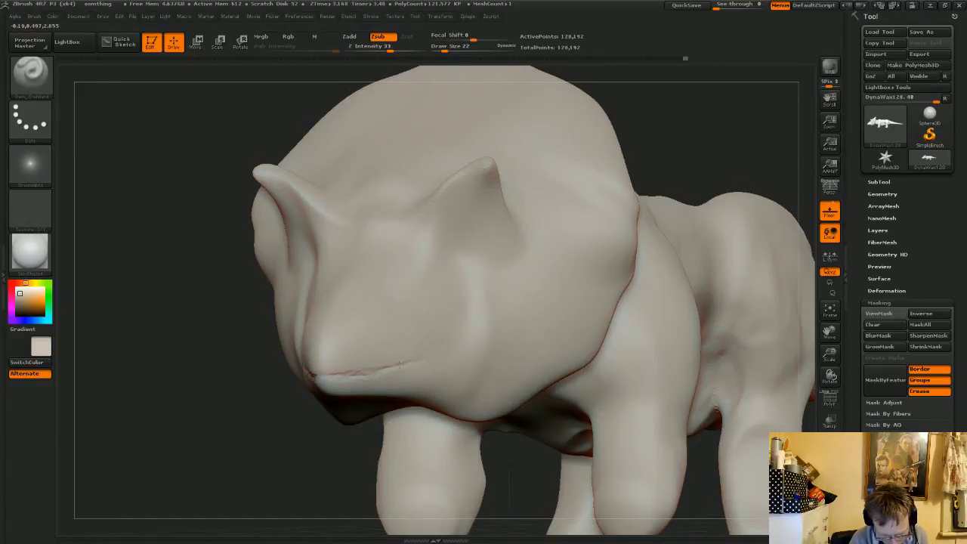
- Extend the mouth line back toward the cheek and deepen the crease around the front of the snout
left_click_drag(260, 456, 380, 434)
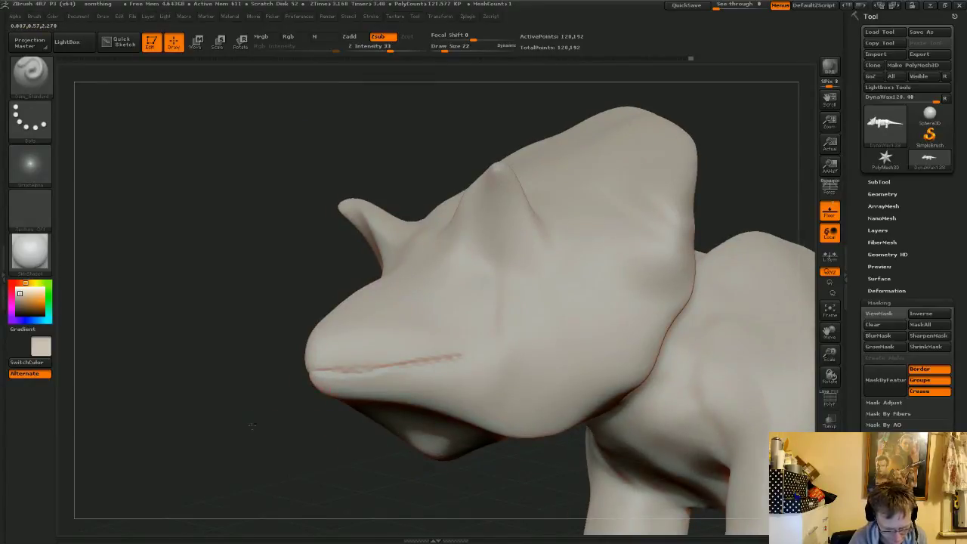
left_click_drag(251, 427, 348, 375)
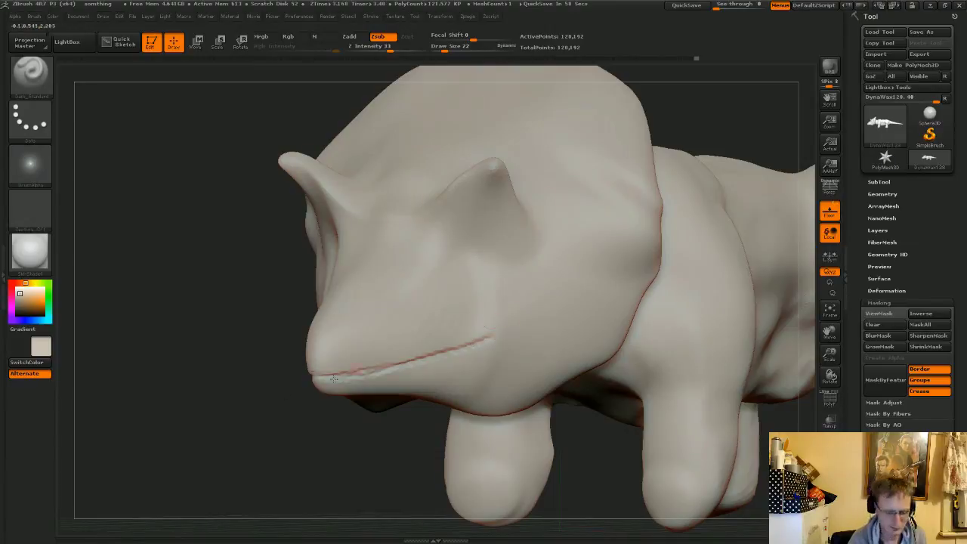
left_click_drag(213, 438, 638, 219)
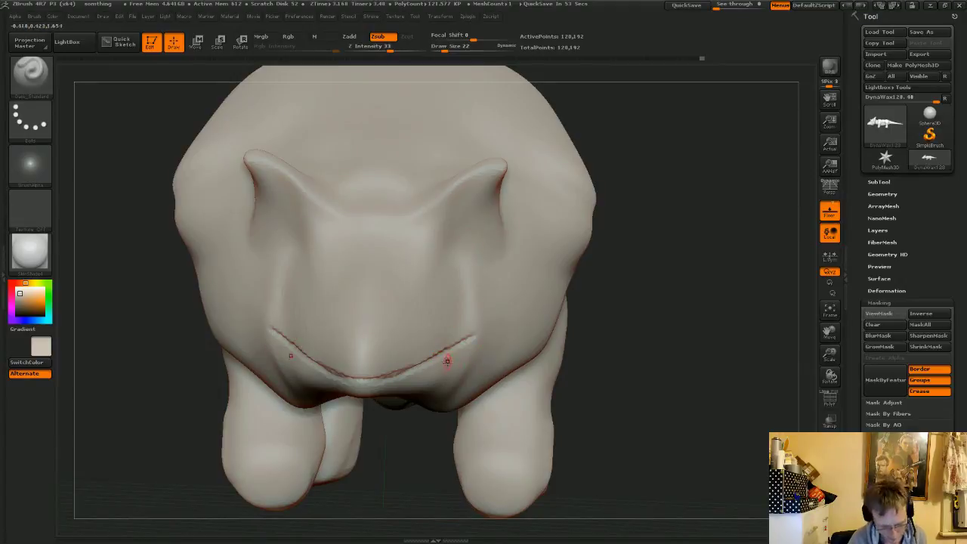
left_click_drag(642, 331, 434, 234)
mouse_move(680, 312)
left_mouse_down()
mouse_move(659, 339)
mouse_move(675, 345)
mouse_move(703, 237)
mouse_move(652, 244)
mouse_move(654, 234)
left_mouse_up()
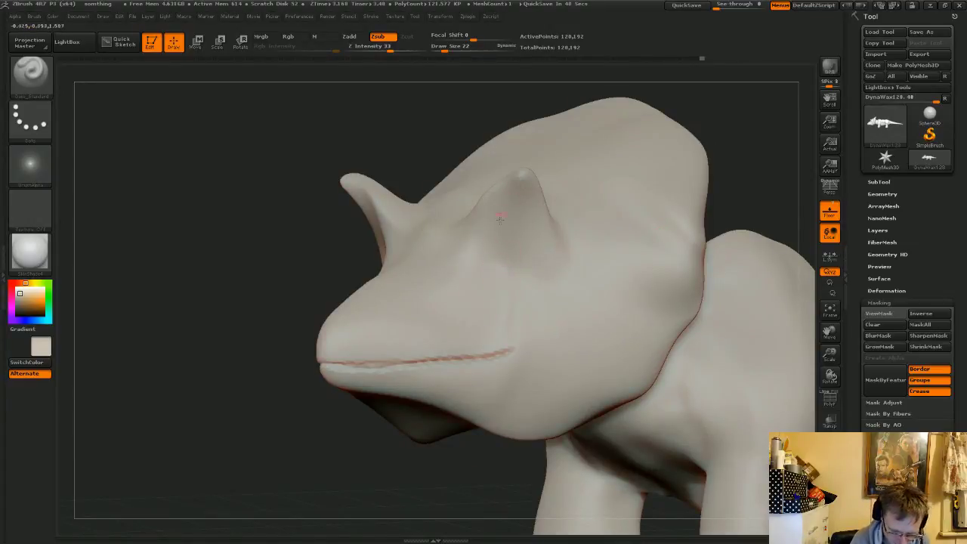
left_click_drag(231, 291, 231, 283)
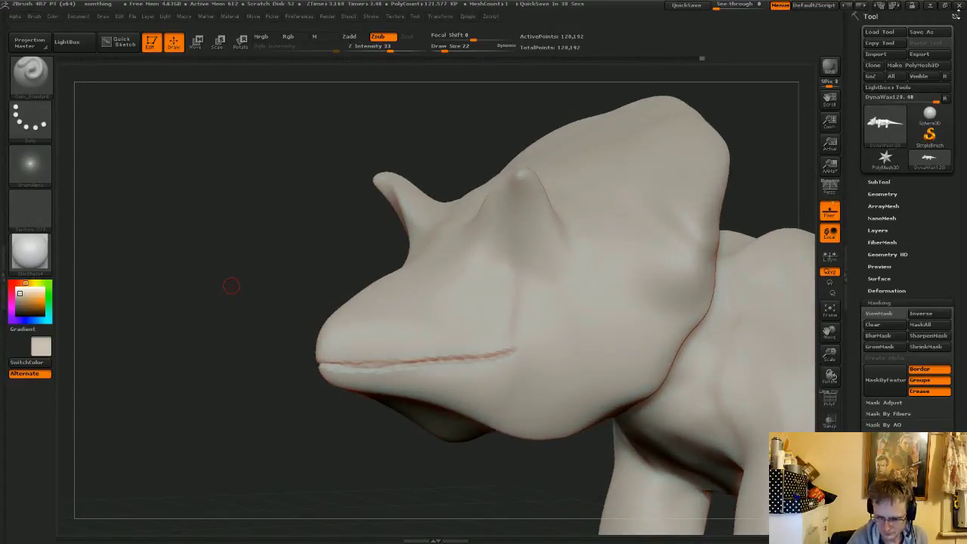
- Append a Sphere3D as a new subtool and make it the active subtool
left_click(882, 183)
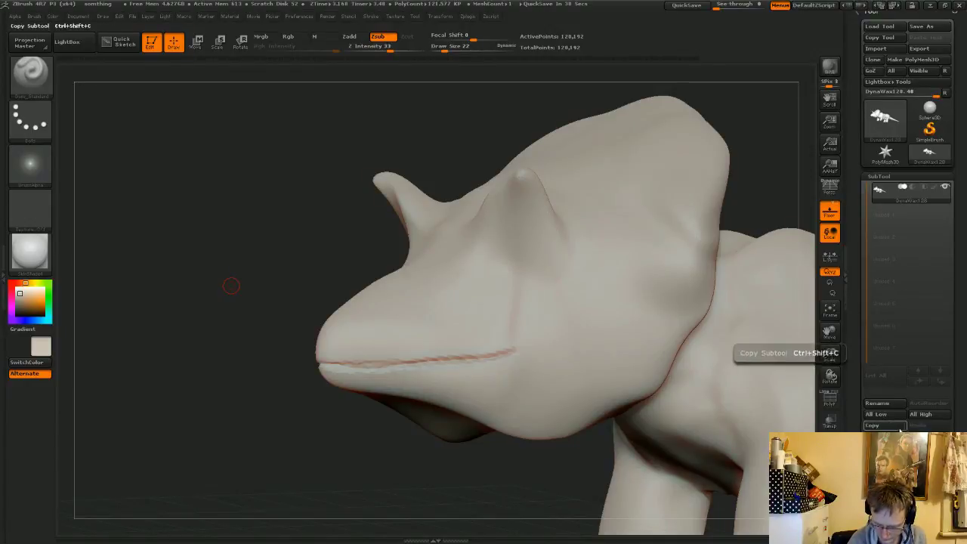
left_click(923, 440)
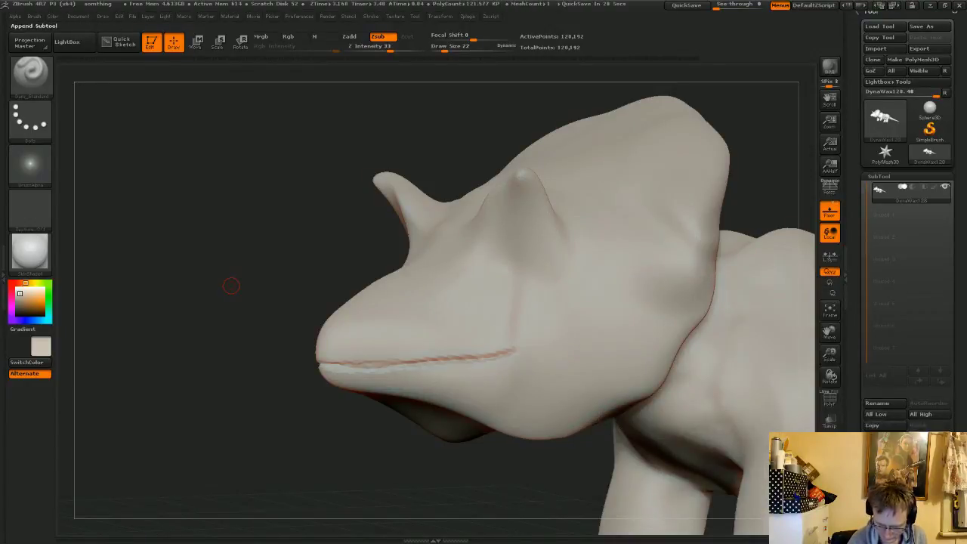
left_click(923, 440)
left_click(609, 344)
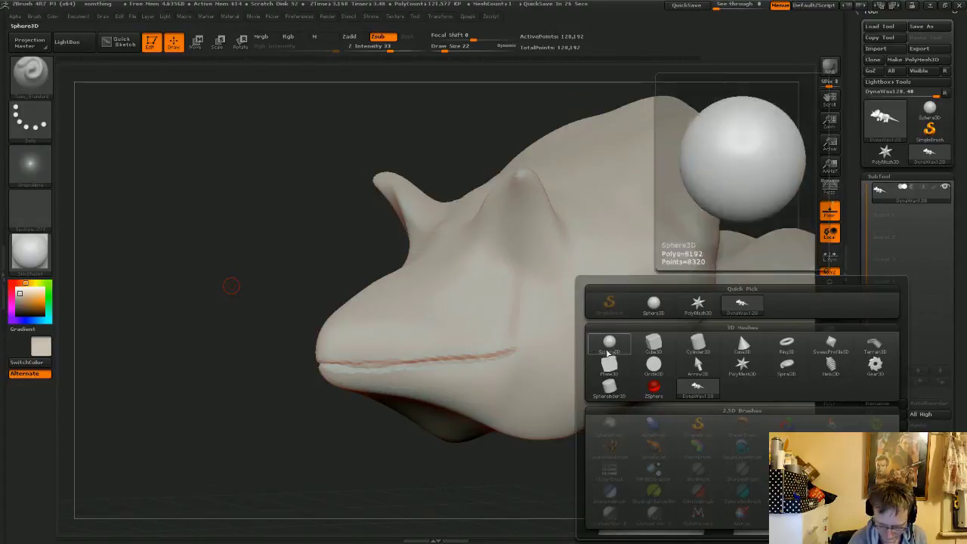
mouse_move(222, 295)
left_mouse_down()
mouse_move(280, 292)
mouse_move(240, 290)
left_mouse_up()
key("Down")
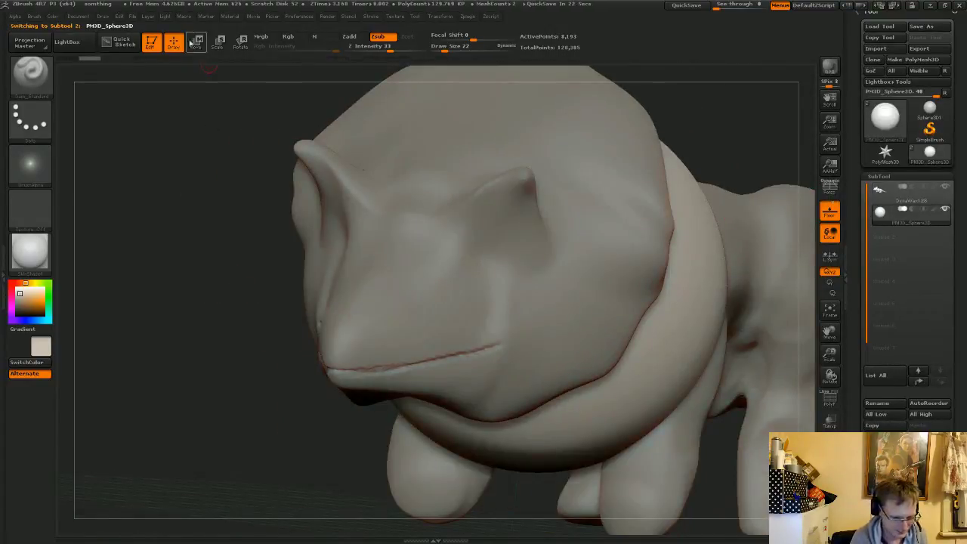
- Lay a transpose line from the centre of the appended sphere outward past its side
left_click(198, 46)
left_click_drag(231, 393, 313, 388)
left_click_drag(609, 293, 648, 303)
right_click_drag(644, 307, 698, 317, "alt")
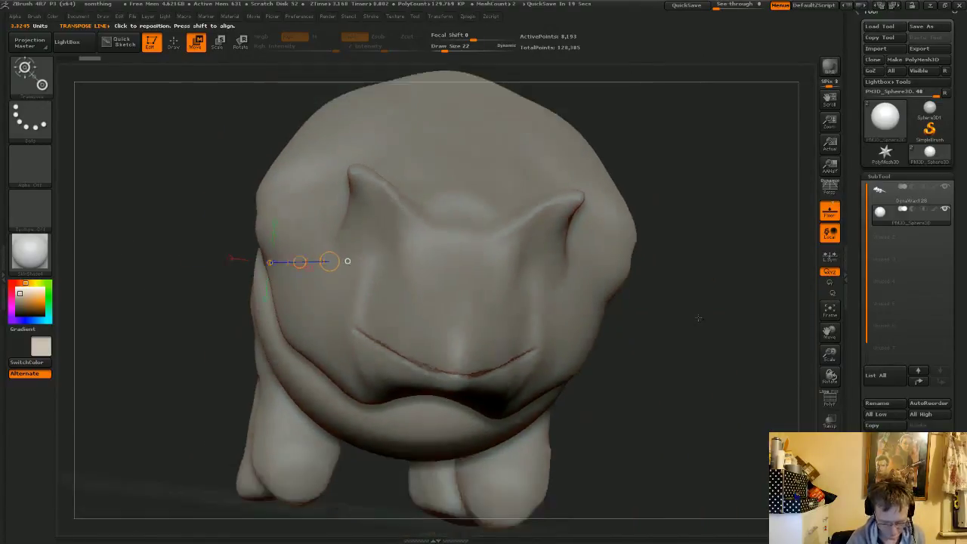
left_click_drag(700, 329, 671, 410)
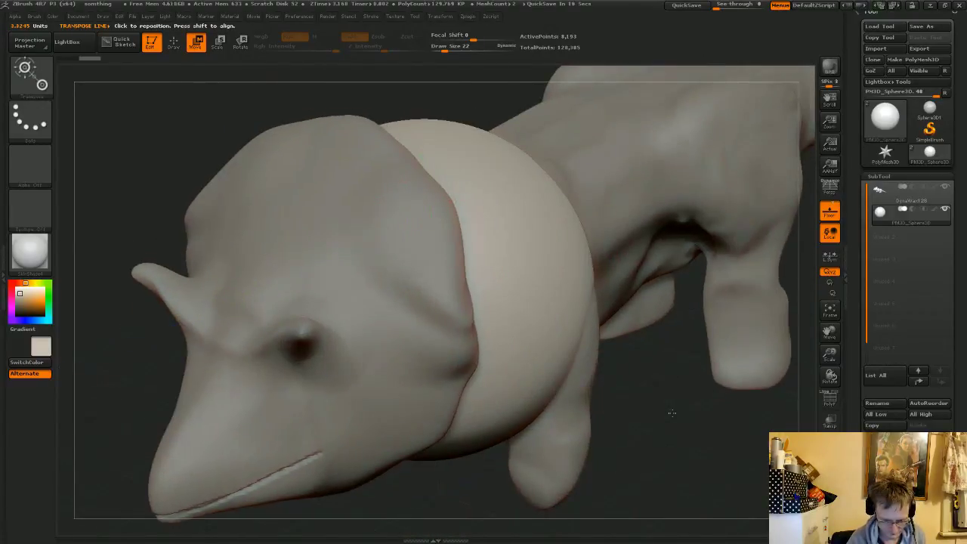
left_click_drag(671, 354, 670, 294, "alt")
left_click_drag(294, 105, 337, 163)
left_click_drag(436, 262, 605, 330)
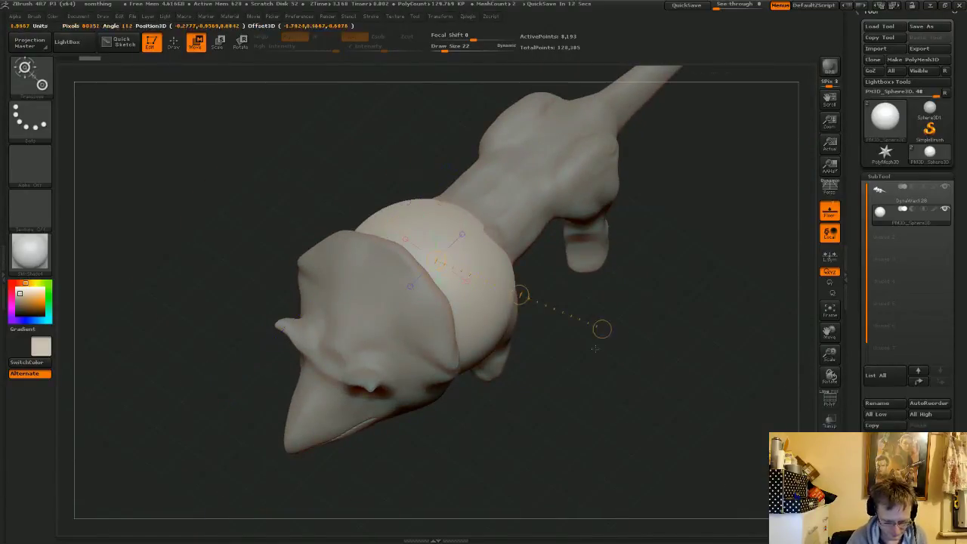
- Scale the appended sphere down uniformly to a small eyeball-sized ball
left_click(217, 43)
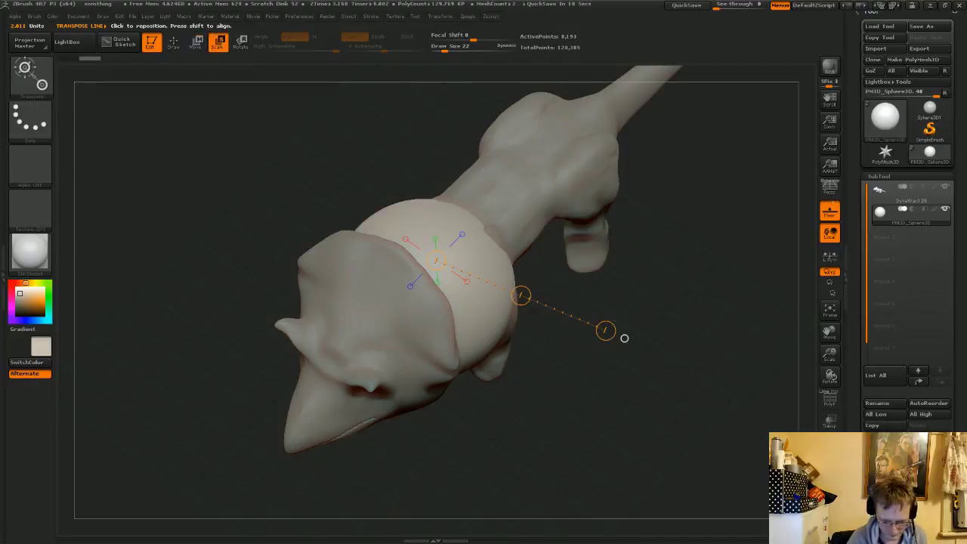
left_click_drag(521, 296, 505, 277)
key("ctrl+z")
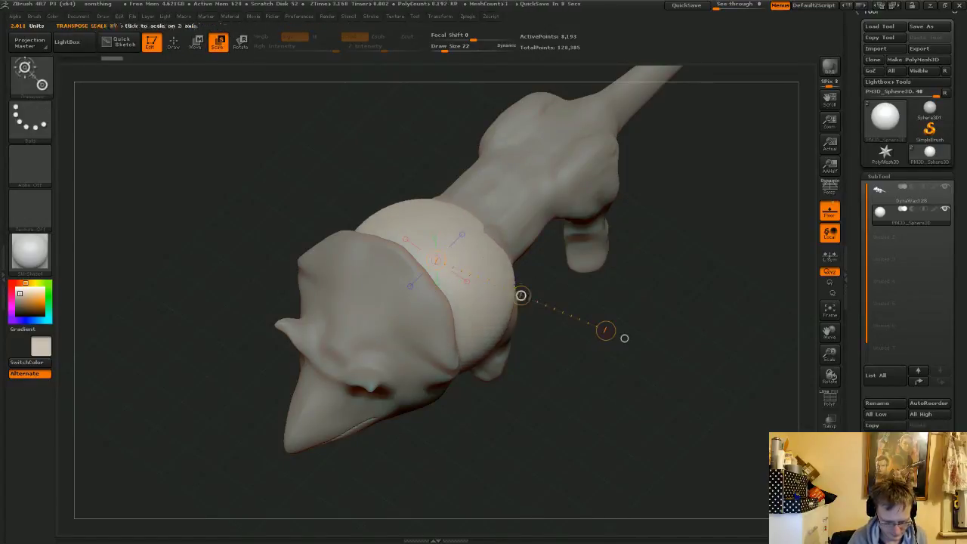
left_click_drag(436, 261, 385, 266)
left_click_drag(605, 331, 435, 278)
left_click_drag(606, 331, 444, 278)
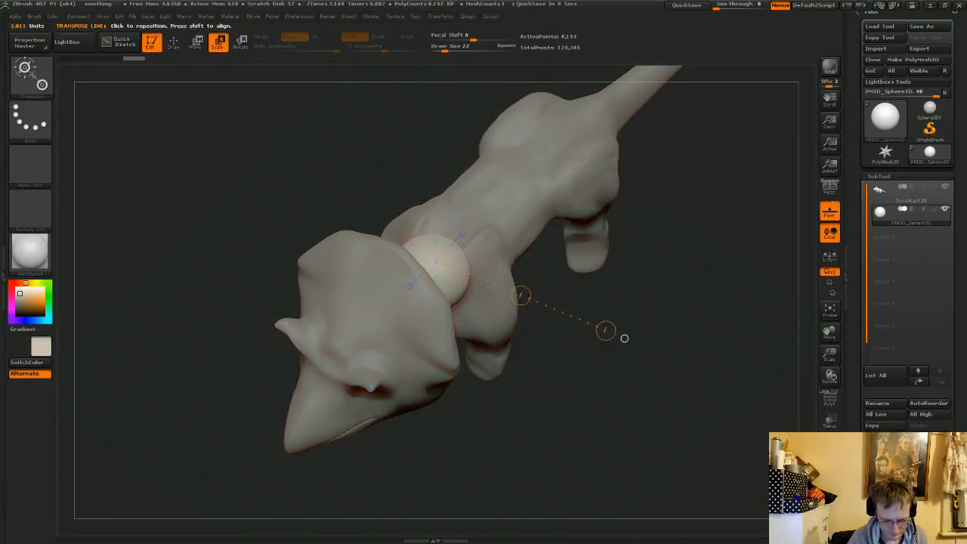
left_click_drag(608, 331, 570, 316)
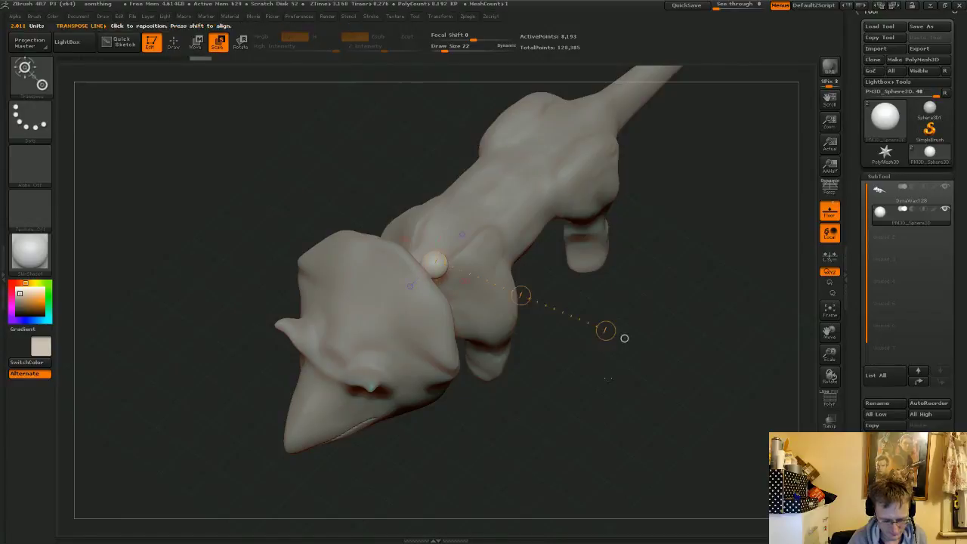
- Turn on ghost transparency and move the eyeball sphere from the neck to the creature's face beside the horn base
left_click_drag(608, 378, 605, 333)
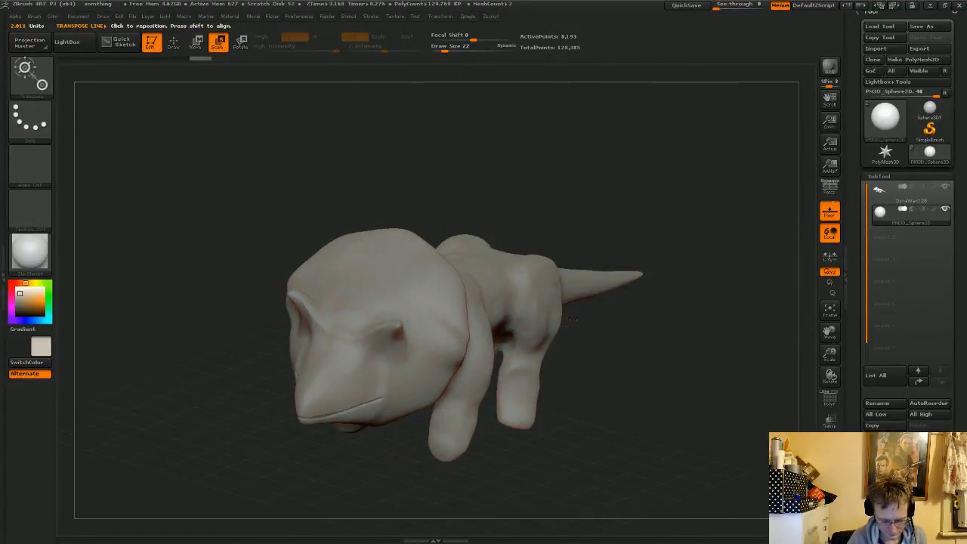
left_click(832, 418)
mouse_move(665, 365)
left_mouse_down()
mouse_move(652, 376)
mouse_move(658, 361)
left_mouse_up()
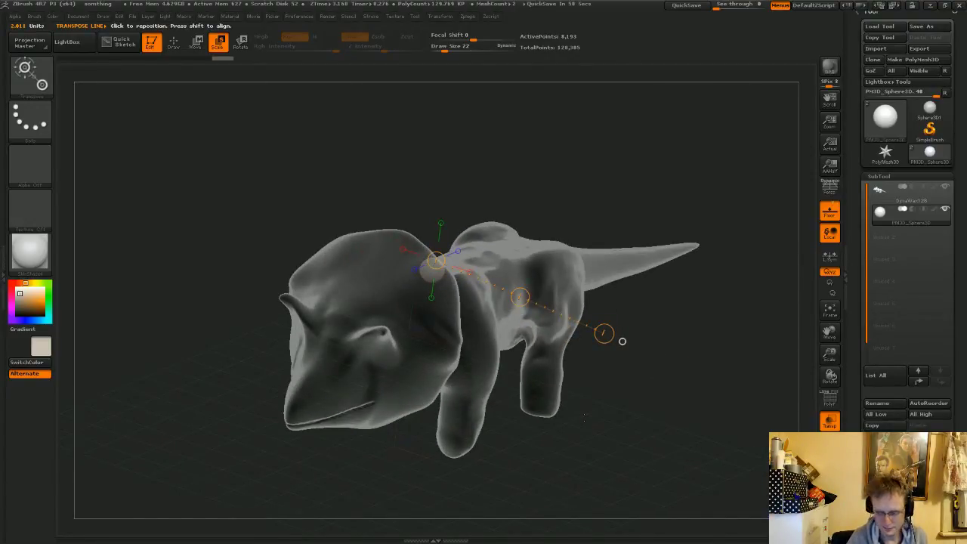
left_click_drag(584, 416, 574, 448)
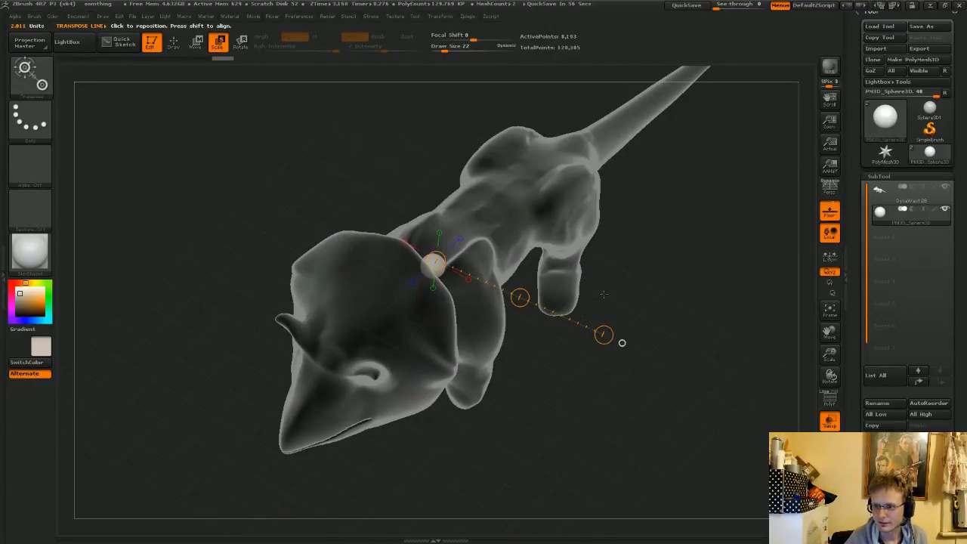
left_click_drag(549, 398, 548, 425)
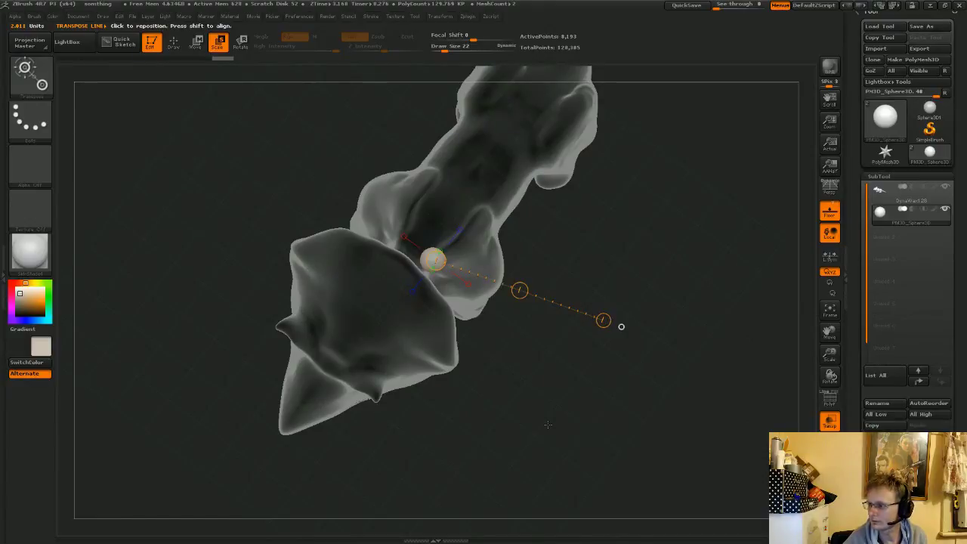
left_click_drag(476, 413, 494, 412)
left_click(171, 45)
left_click(198, 43)
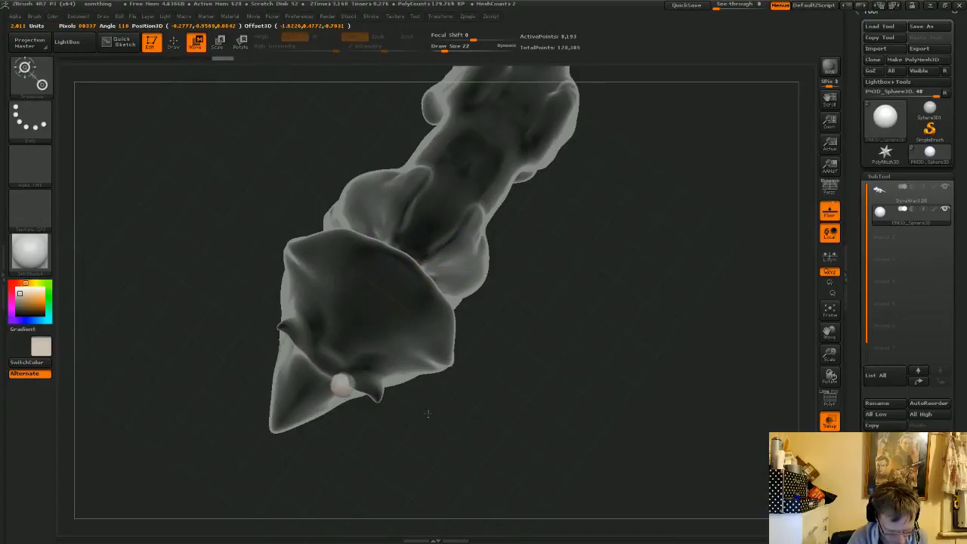
- From the front view, lay a horizontal transpose line from the eyeball sphere and lower the sphere beside the snout
mouse_move(439, 403)
left_mouse_down()
mouse_move(490, 403)
mouse_move(468, 338)
mouse_move(646, 317)
left_mouse_up()
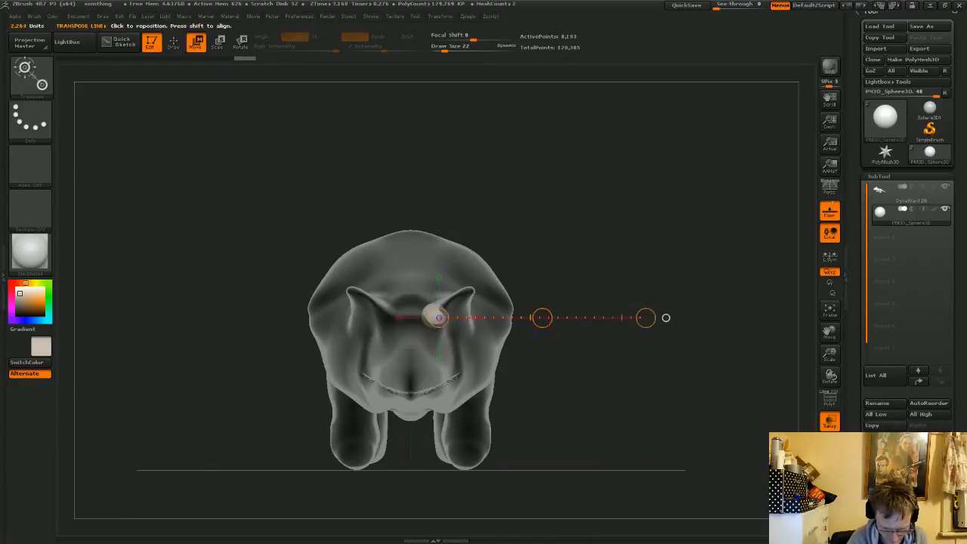
left_click_drag(543, 318, 550, 338)
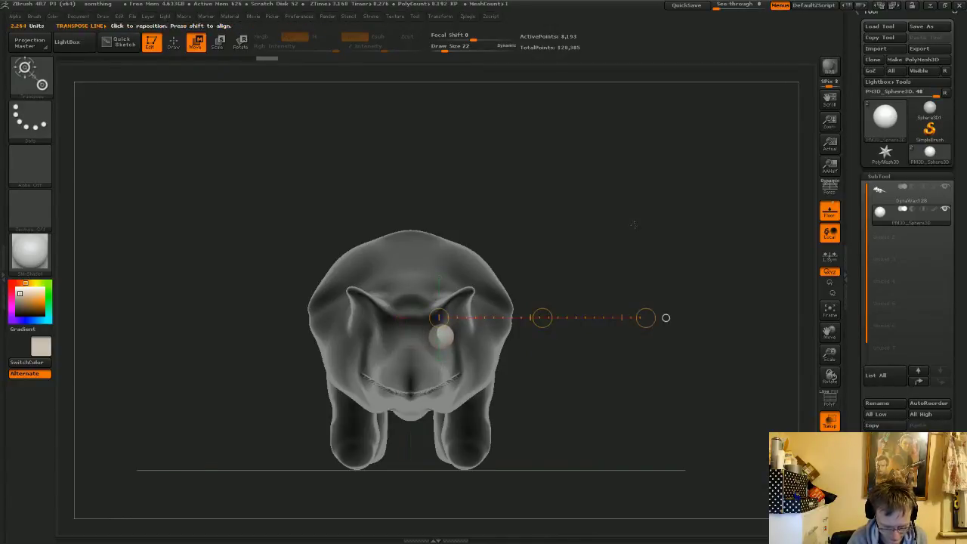
mouse_move(635, 226)
left_mouse_down()
mouse_move(613, 227)
mouse_move(639, 230)
left_mouse_up()
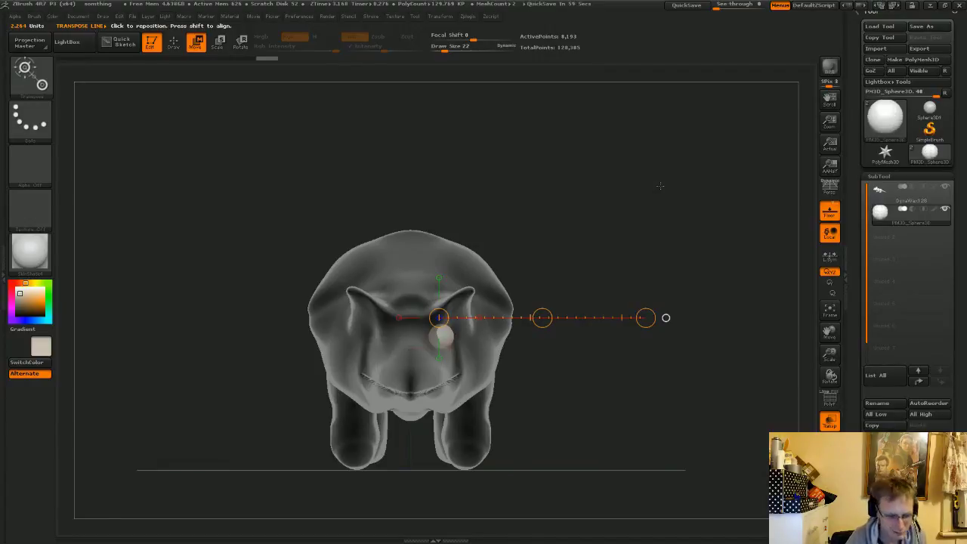
- Scale the eyeball sphere down slightly to better fit the face
left_click(240, 43)
left_click(219, 42)
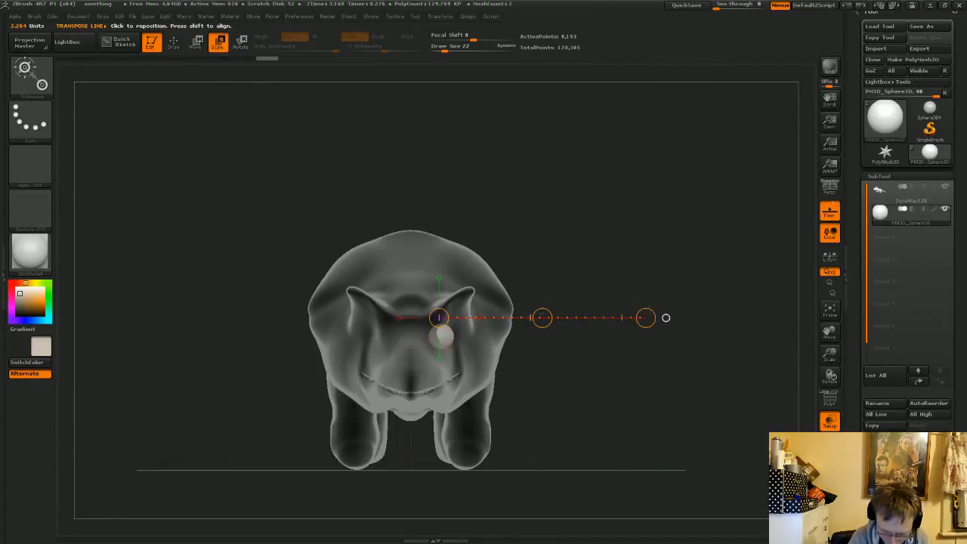
left_click_drag(646, 318, 515, 341)
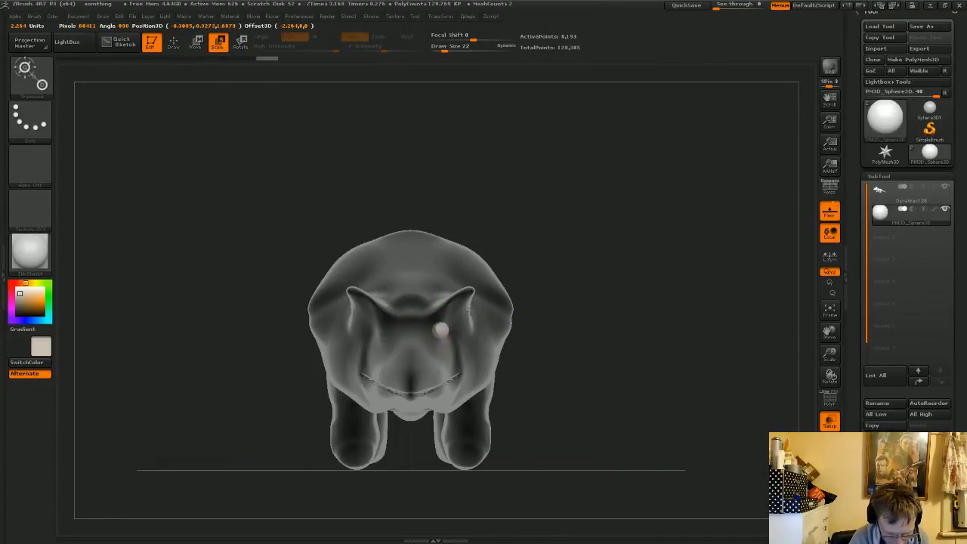
left_click_drag(459, 319, 460, 316)
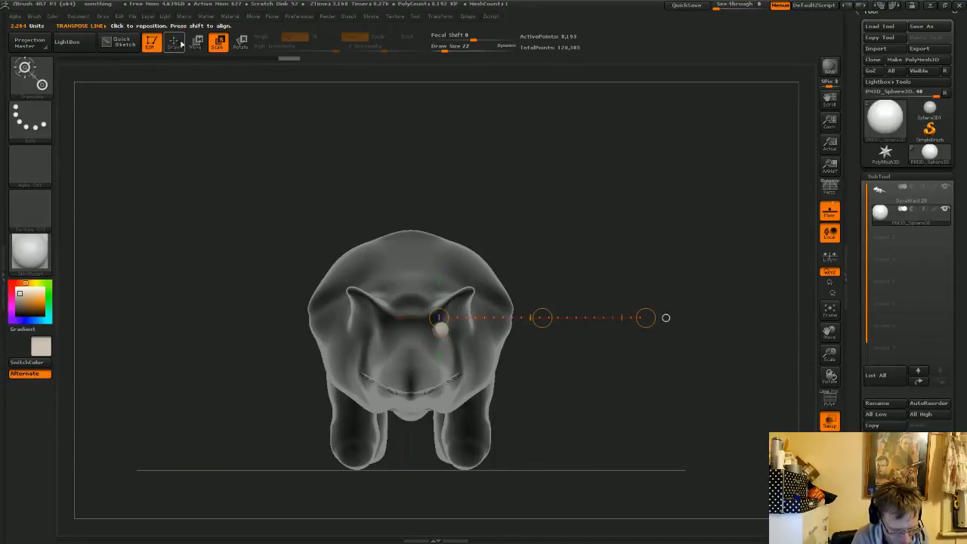
- Move the smaller eyeball sphere down below the horn, checking its depth from the side of the head
left_click(195, 42)
left_click_drag(541, 318, 541, 327)
mouse_move(620, 378)
left_mouse_down()
mouse_move(555, 382)
mouse_move(622, 380)
mouse_move(611, 388)
left_mouse_up()
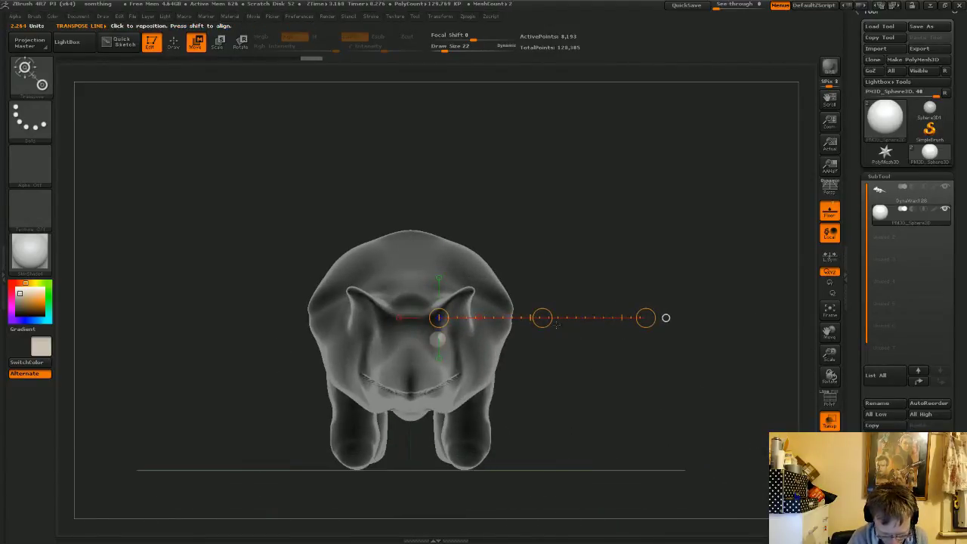
left_click_drag(542, 318, 542, 319)
left_click_drag(584, 392, 528, 392)
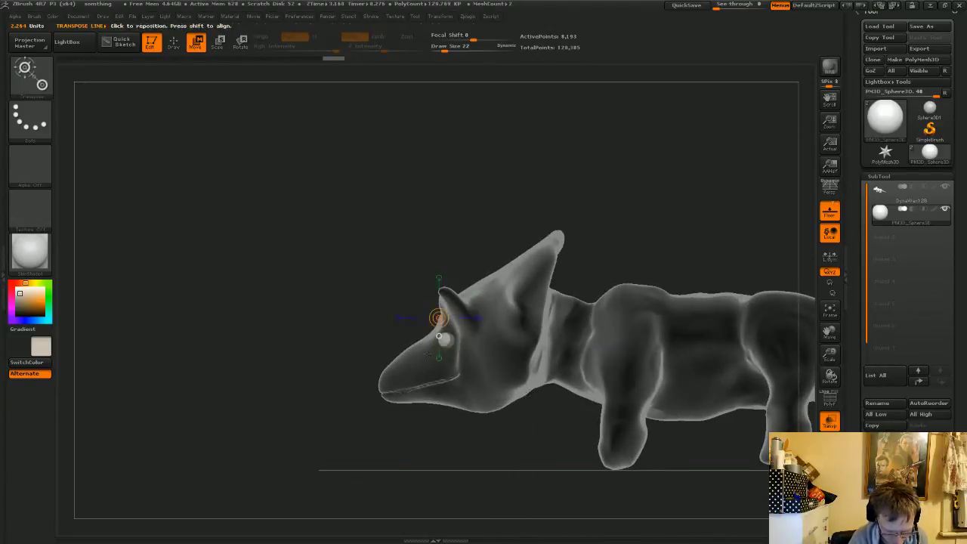
- Lay a new transpose line from the eyeball in side view and shift it into its eye position on the face
left_click_drag(446, 340, 395, 342)
left_click_drag(373, 406, 444, 426)
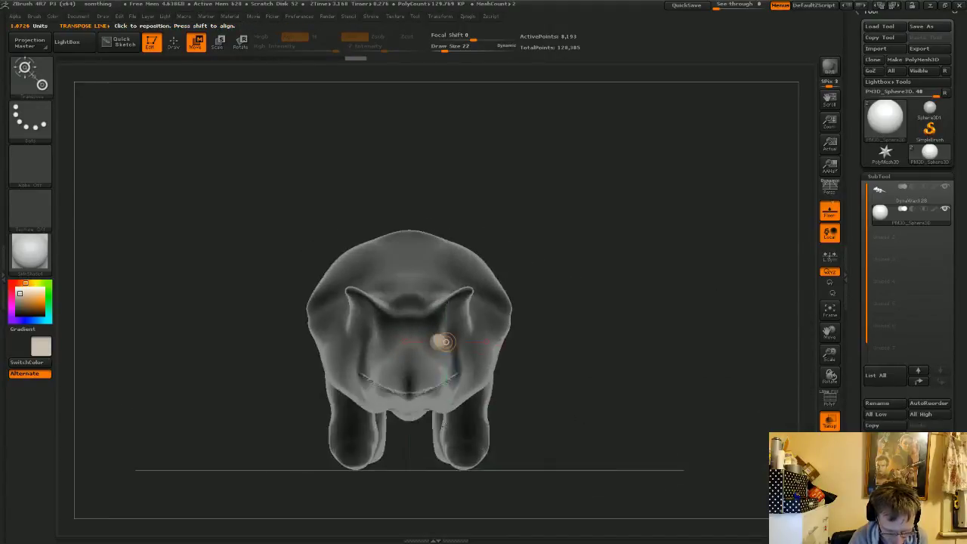
left_click(493, 341)
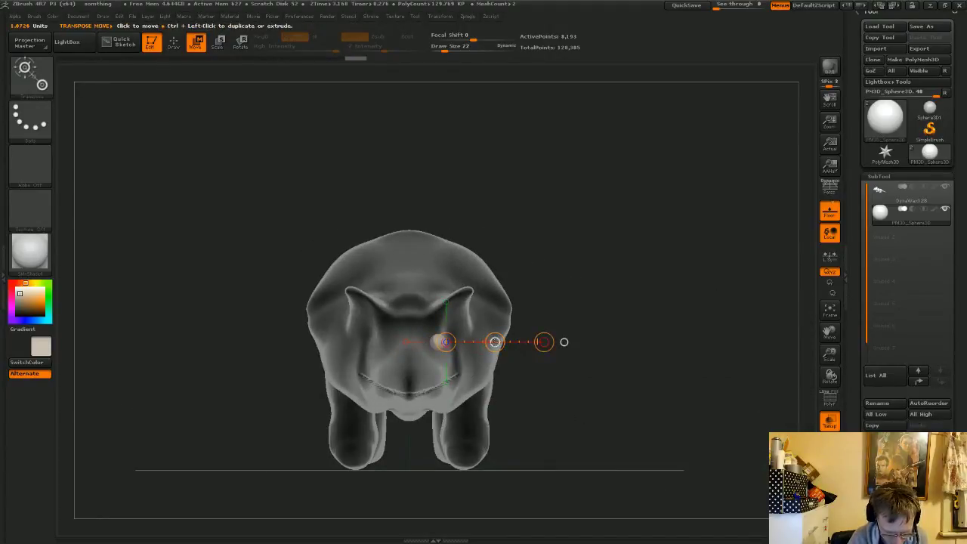
left_click_drag(495, 342, 550, 419)
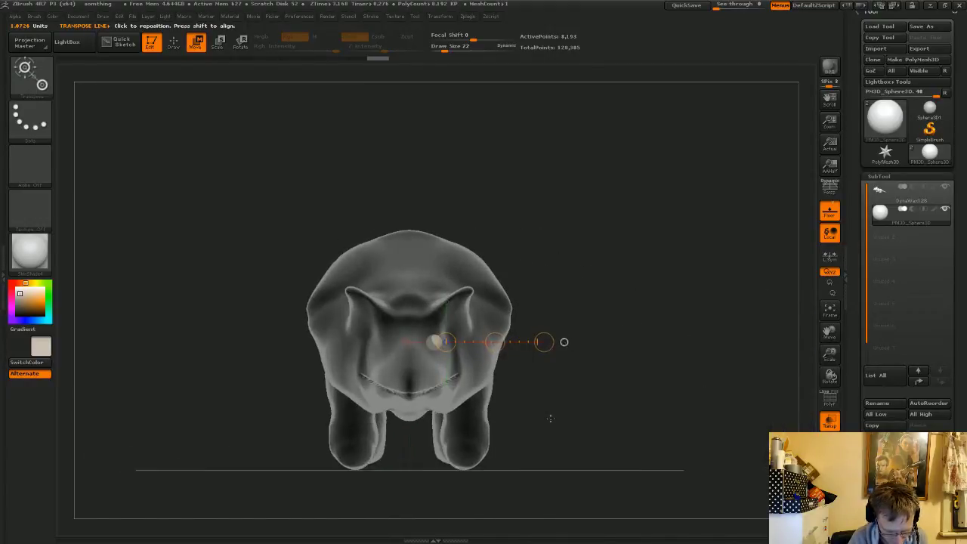
left_click_drag(626, 224, 579, 223, "shift")
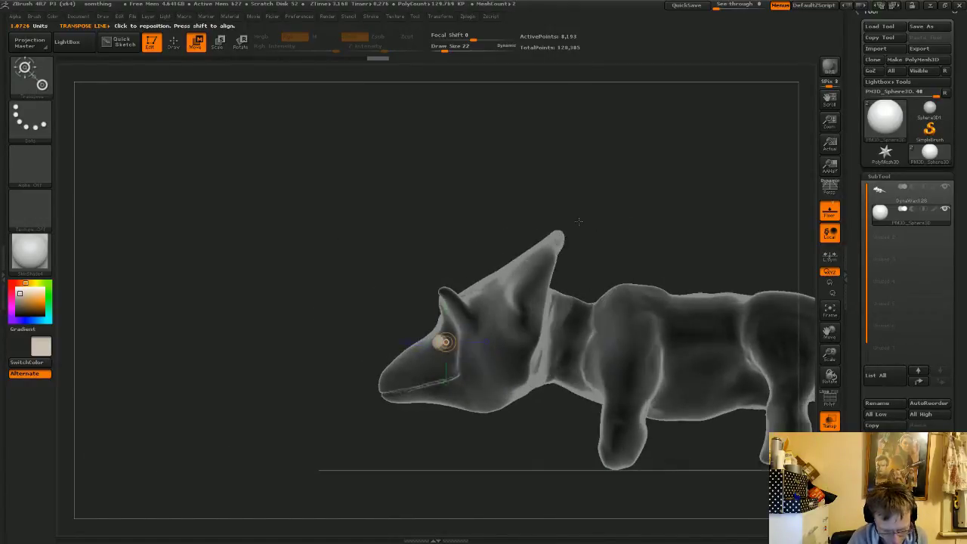
- Switch to the DynaWax128 body subtool and carve a symmetrical eyelid crease around the top of the eyeball with the Dam_Standard brush
left_click(907, 194)
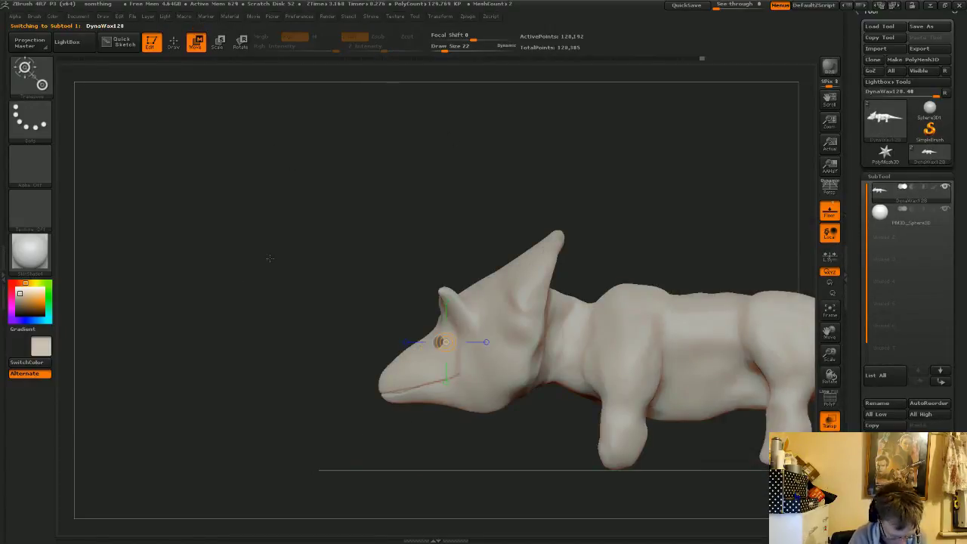
key("q")
left_click_drag(359, 441, 438, 446)
left_click_drag(637, 253, 634, 369, "alt")
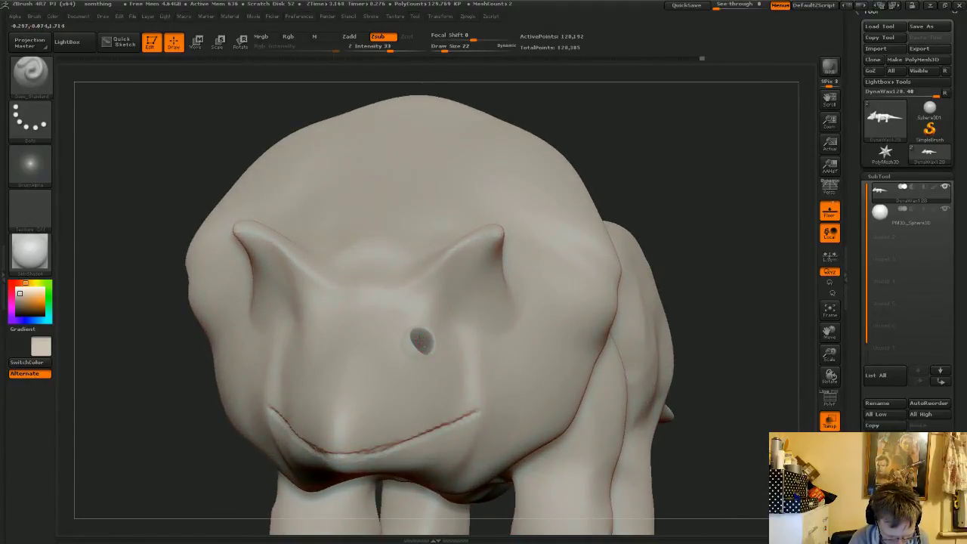
key("ctrl+z")
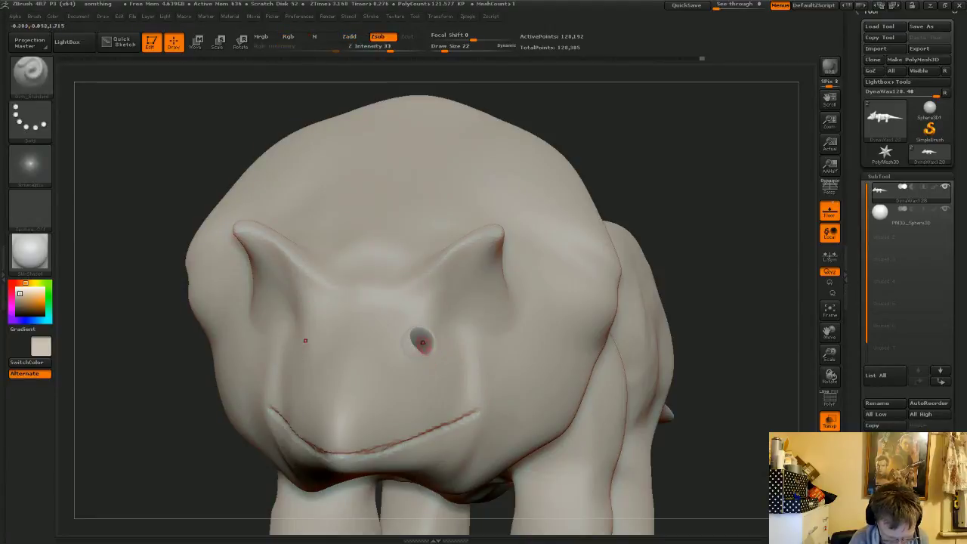
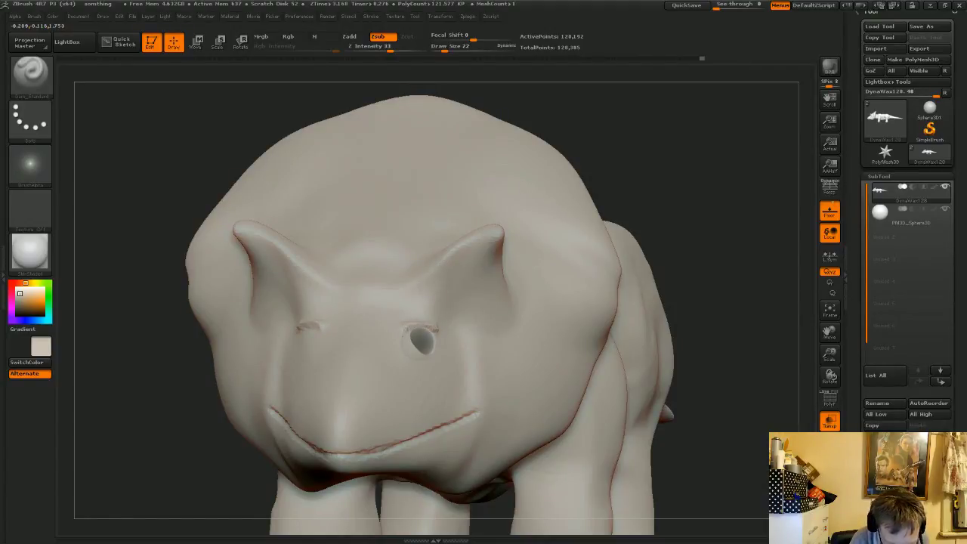
mouse_move(712, 267)
left_mouse_down()
mouse_move(650, 274)
mouse_move(706, 295)
mouse_move(418, 327)
left_mouse_up()
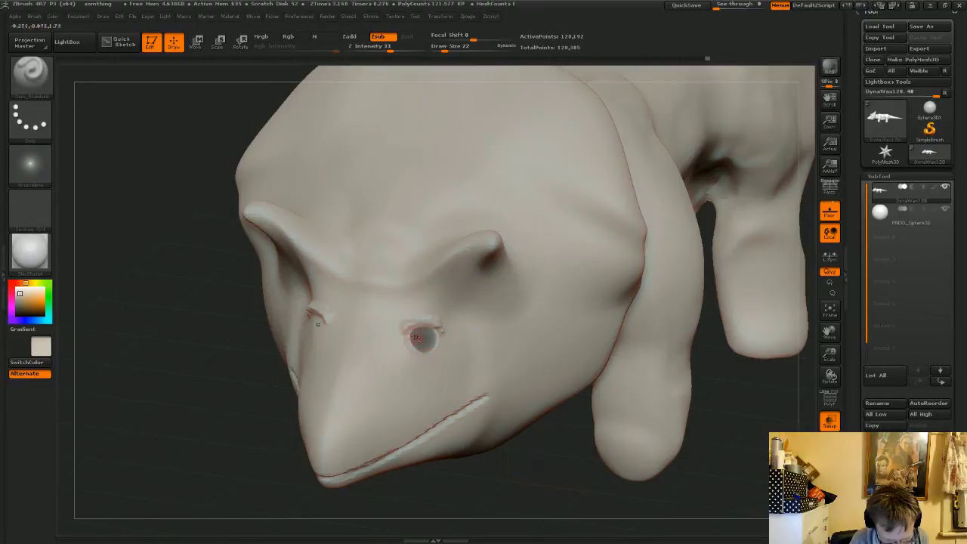
left_click_drag(555, 466, 635, 291)
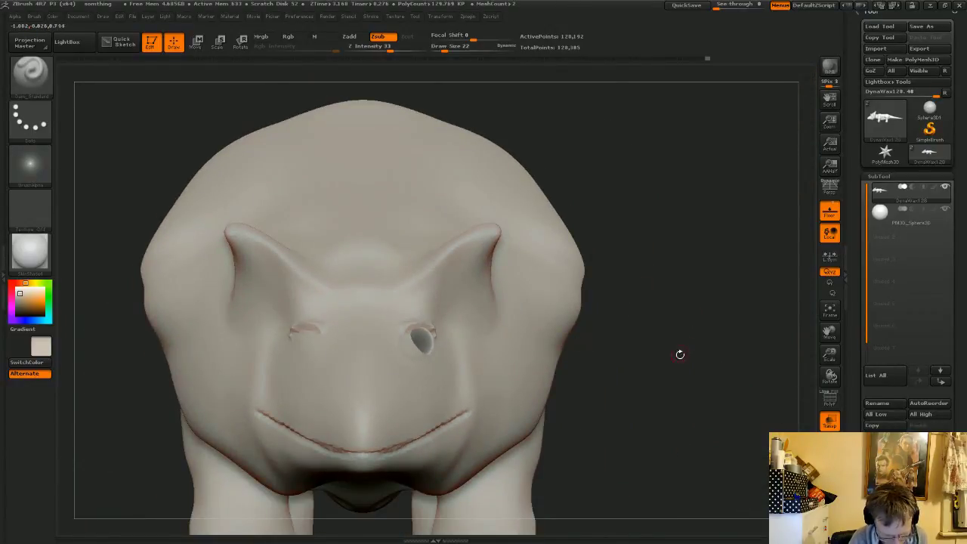
mouse_move(680, 354)
left_mouse_down()
mouse_move(682, 383)
mouse_move(644, 330)
left_mouse_up()
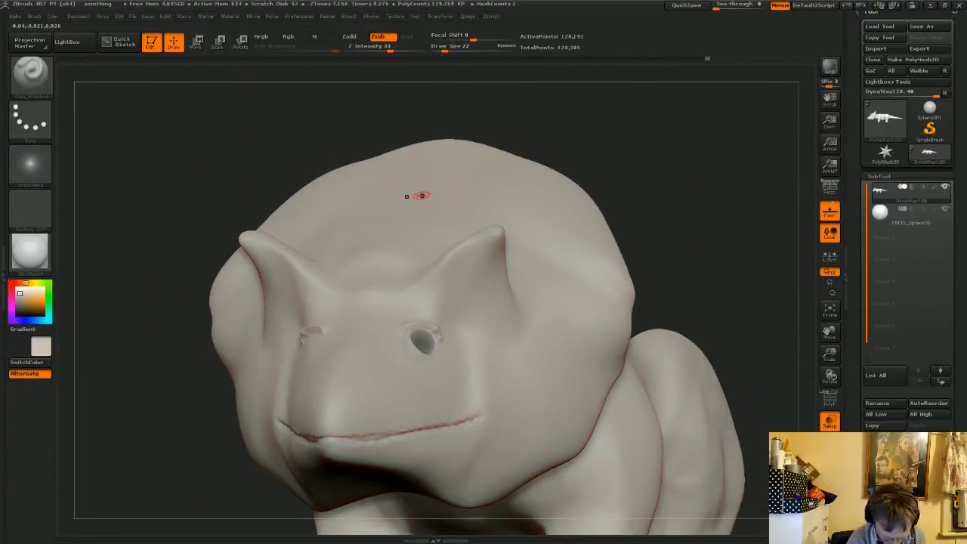
- Switch to the Clay brush and turn off ghost transparency
key("b")
left_click(91, 212)
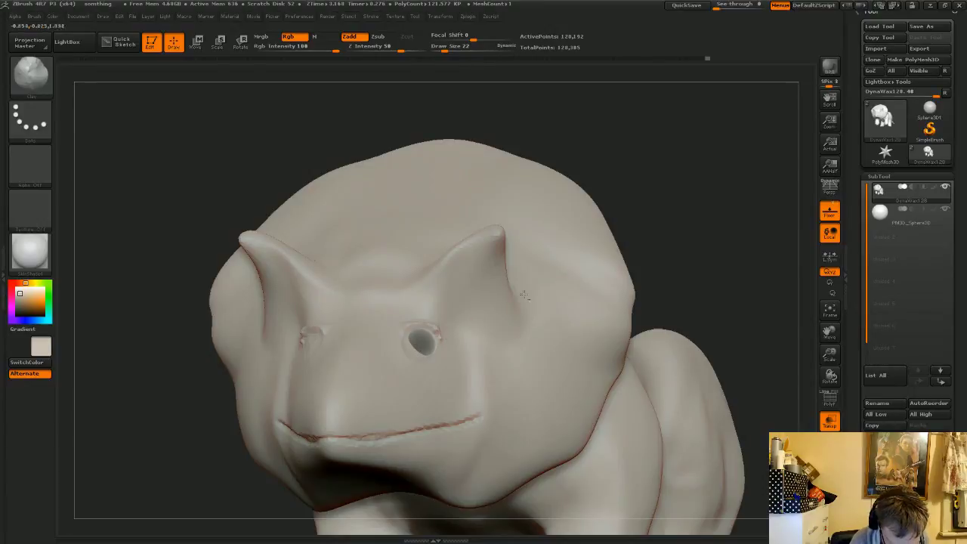
left_click_drag(703, 218, 773, 288)
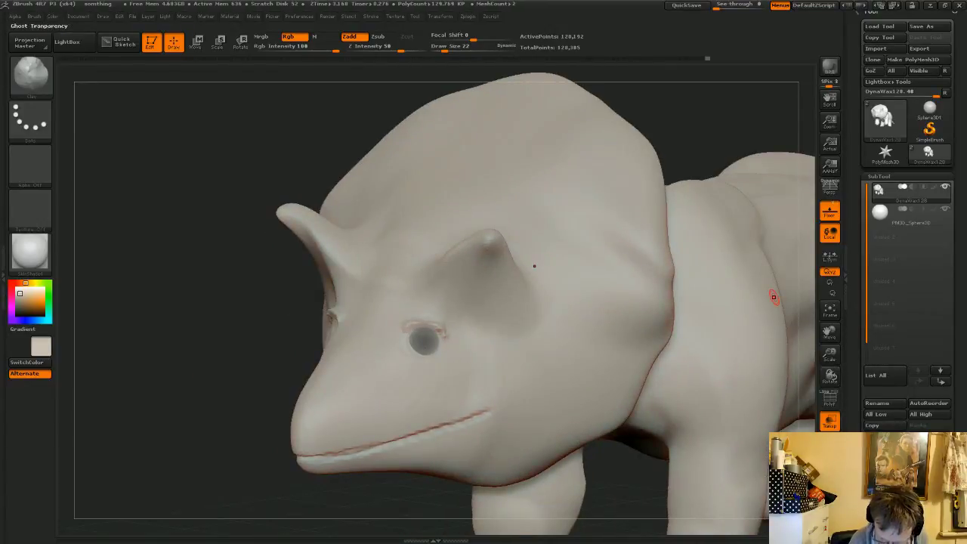
left_click(830, 423)
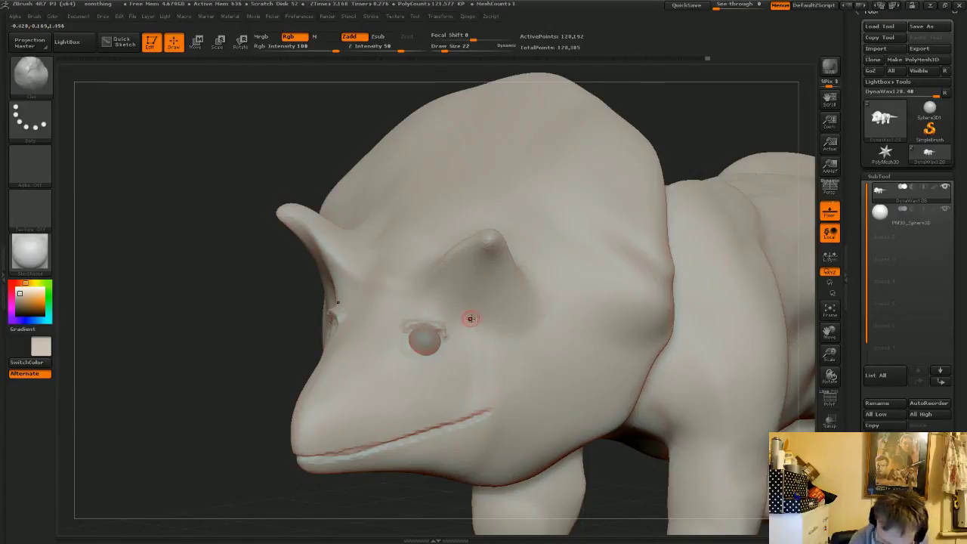
- Hide the eyeball subtool and hollow out the eye sockets with the Clay brush at draw size 45
left_click(946, 210)
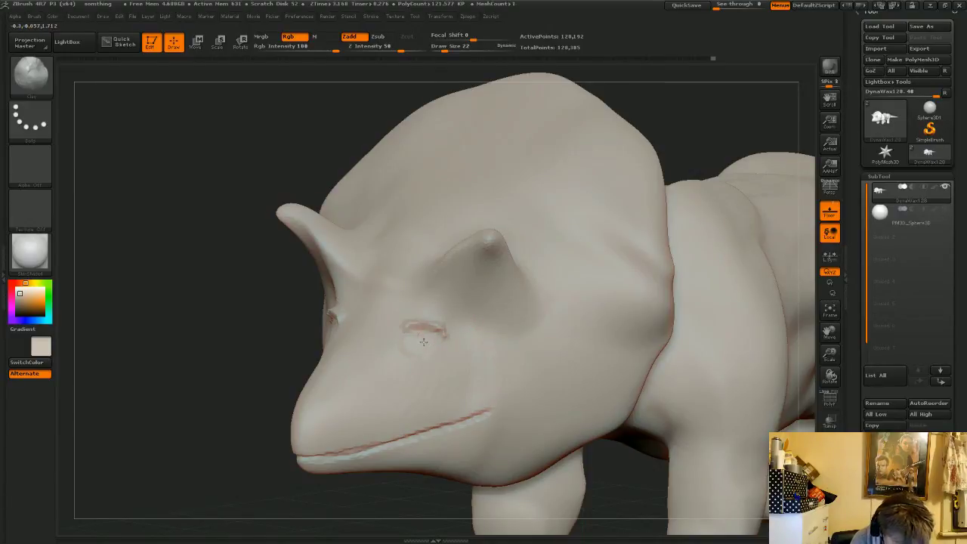
key("space")
left_click_drag(447, 347, 454, 347)
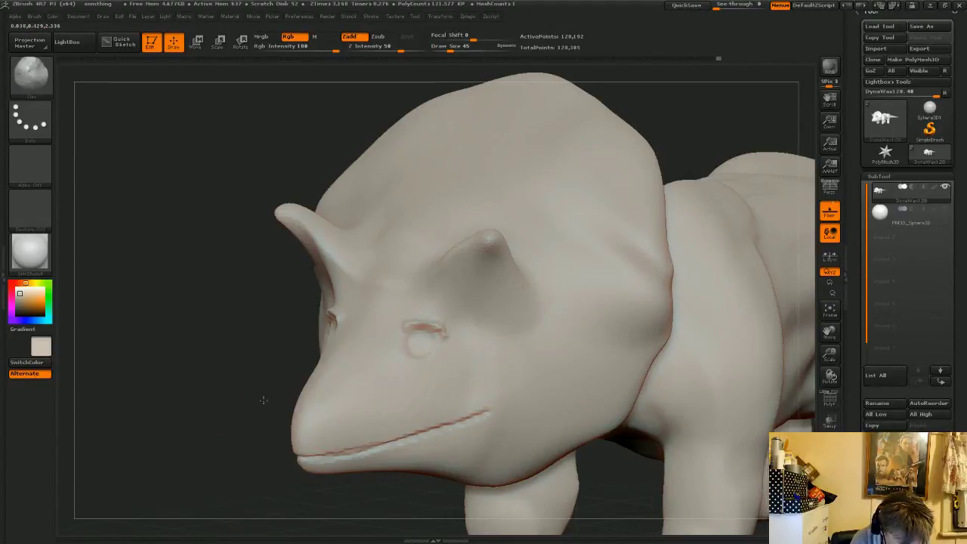
left_click_drag(264, 397, 216, 402)
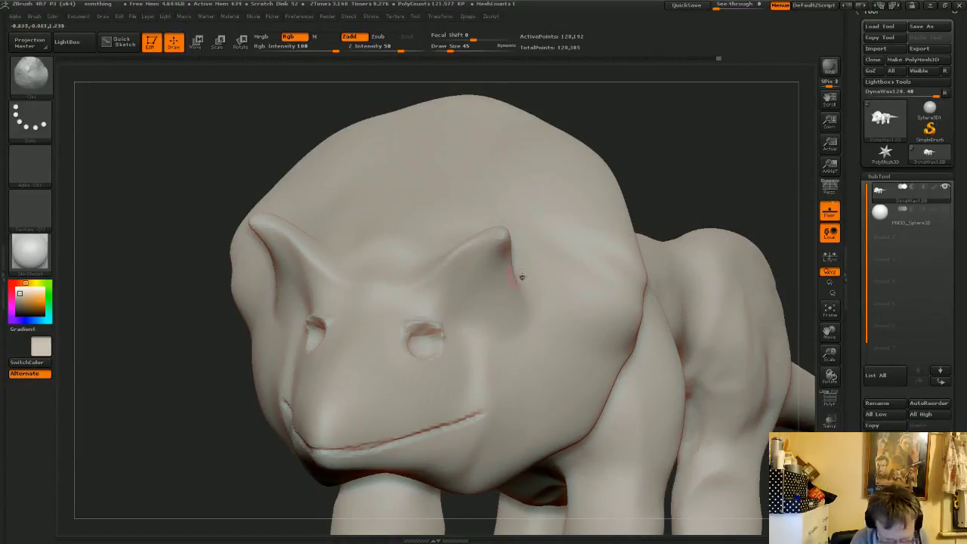
mouse_move(673, 156)
left_mouse_down()
mouse_move(415, 347)
mouse_move(436, 331)
left_mouse_up()
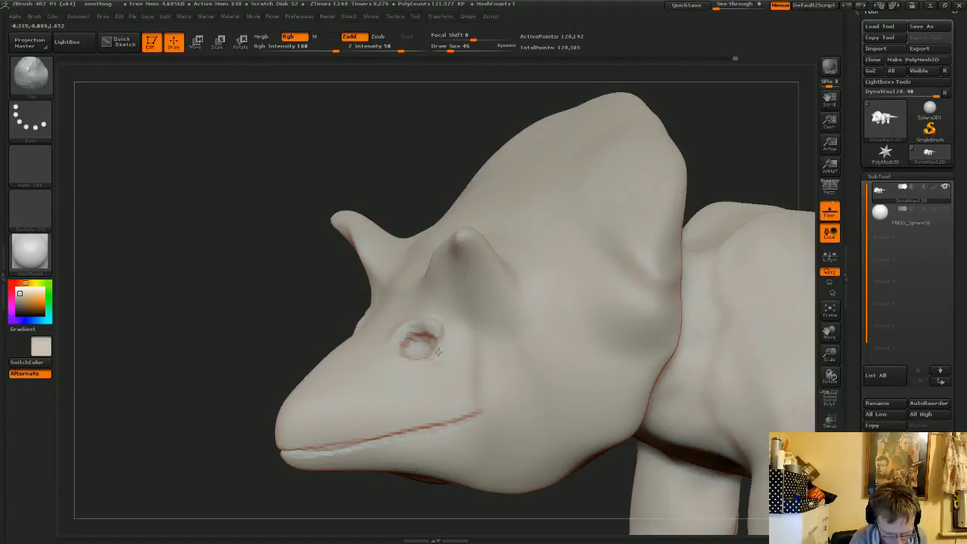
- Show the eyeball subtool again and build up and smooth the eyelid and the surface around the eye
left_click(948, 213)
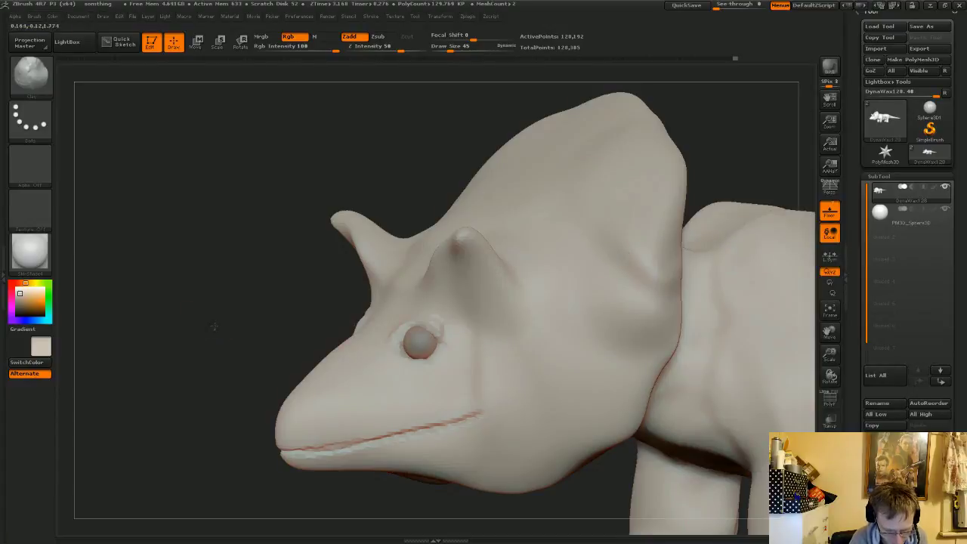
left_click_drag(215, 326, 185, 326, "shift")
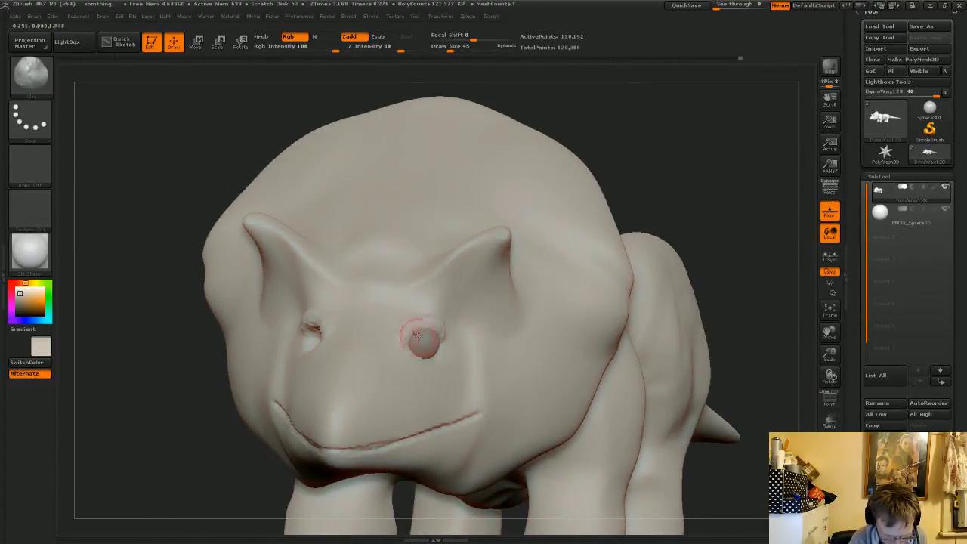
left_click_drag(411, 331, 441, 326)
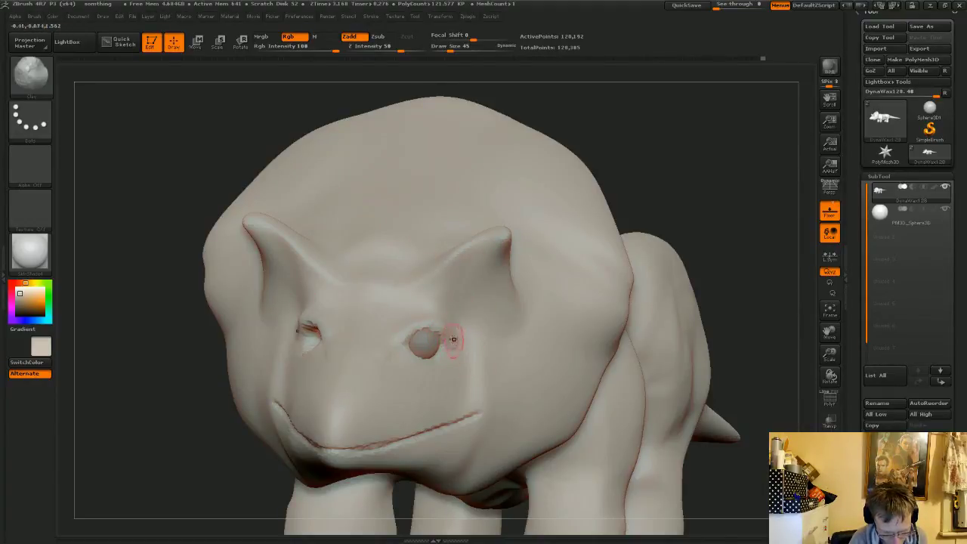
key("shift")
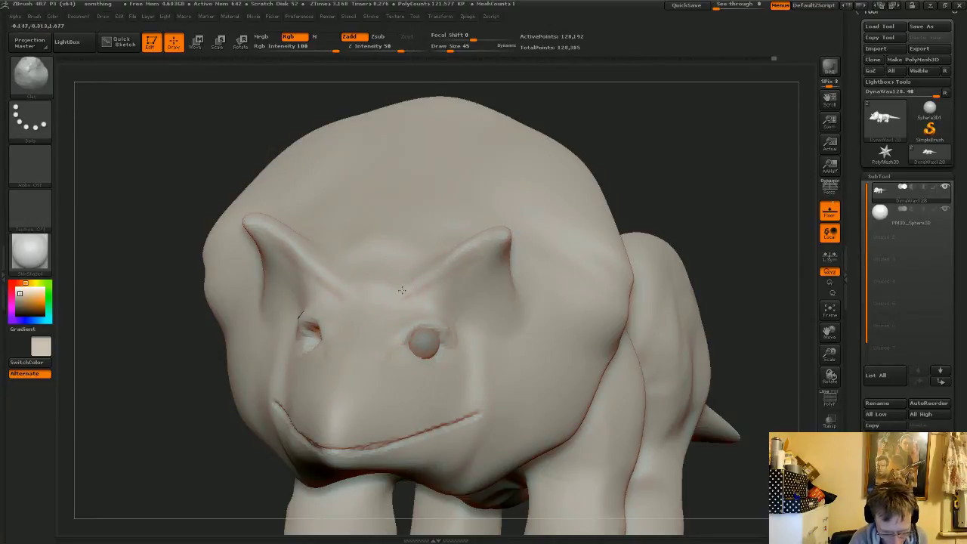
- Hollow out the outer faces of both horns symmetrically with the Clay brush at draw size 45, and smooth the recesses
left_click_drag(700, 182, 650, 152)
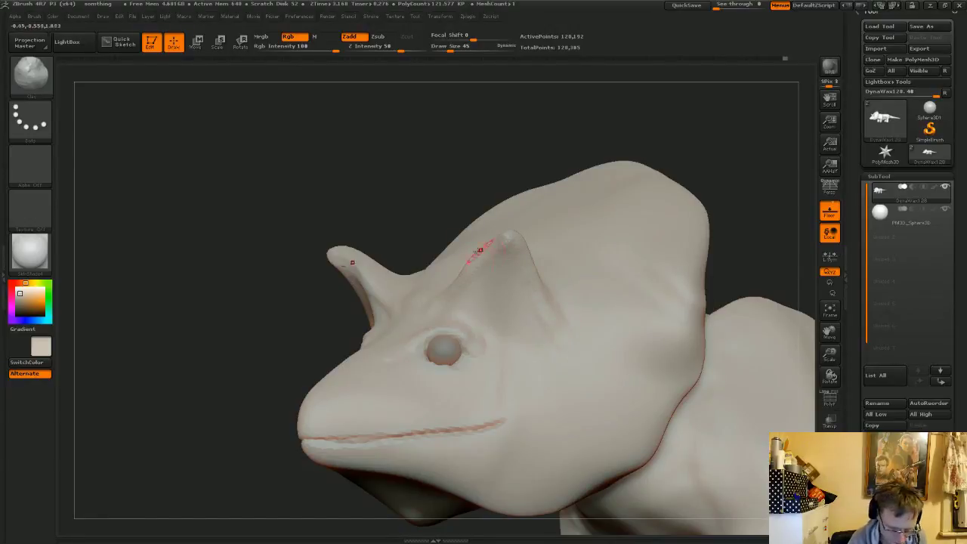
mouse_move(425, 119)
left_mouse_down()
mouse_move(456, 157)
mouse_move(439, 151)
left_mouse_up()
mouse_move(429, 154)
left_mouse_down()
mouse_move(415, 162)
mouse_move(505, 287)
left_mouse_up()
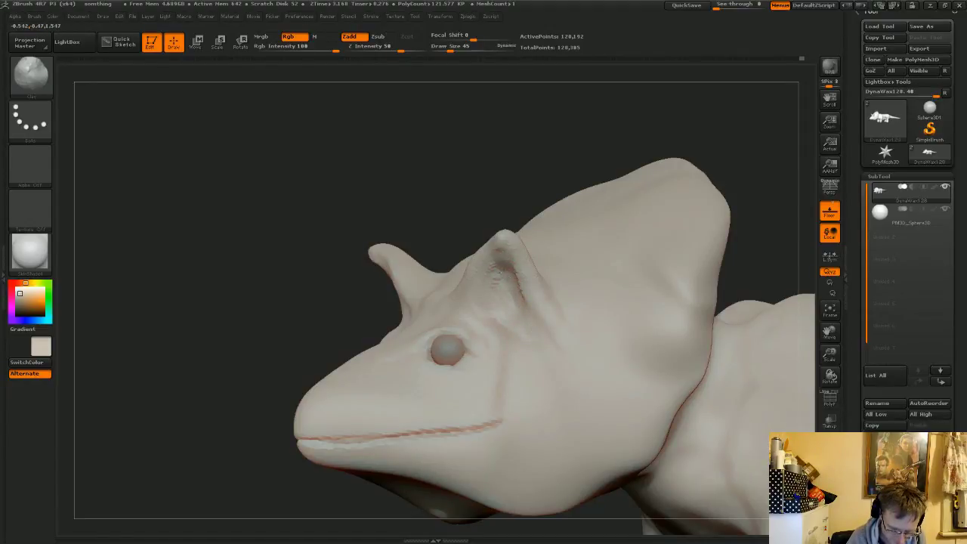
left_click_drag(459, 177, 484, 155)
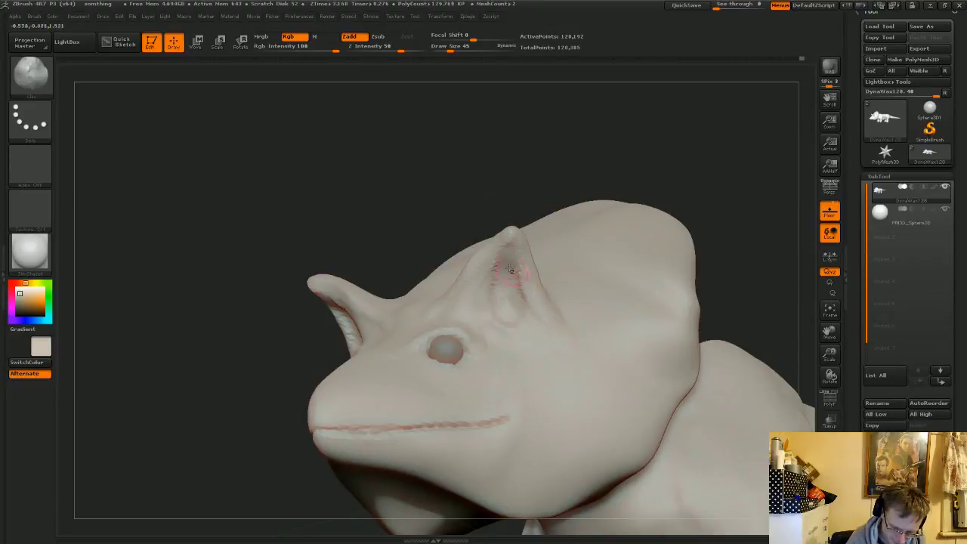
left_click_drag(482, 295, 505, 266)
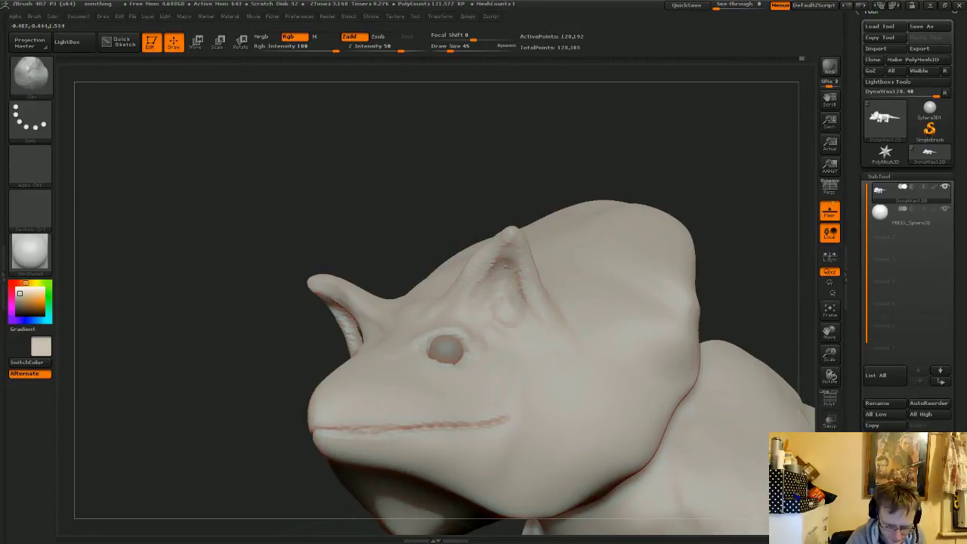
mouse_move(487, 327)
left_mouse_down()
mouse_move(535, 326)
mouse_move(514, 330)
mouse_move(504, 266)
mouse_move(508, 291)
left_mouse_up()
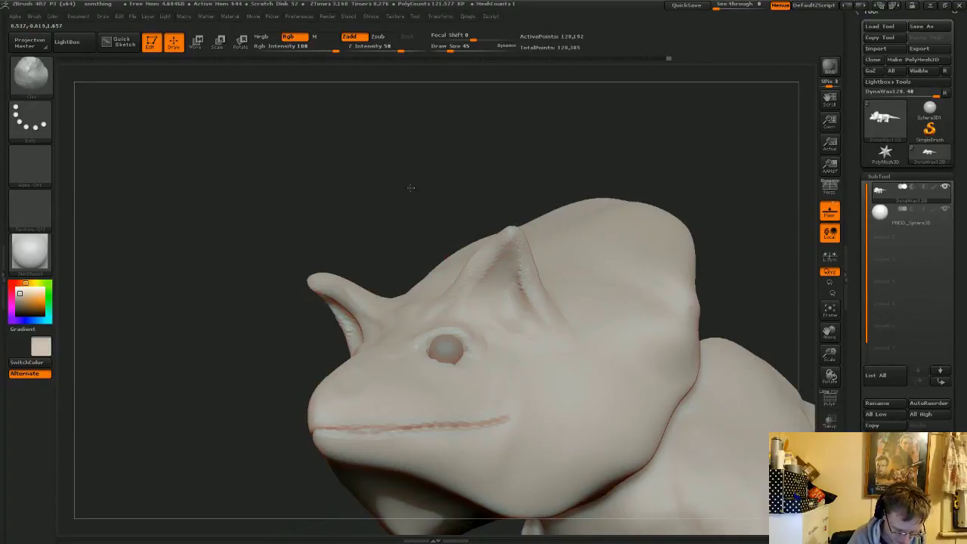
- Sculpt a pair of round, shallow nostrils into the front of the snout with the Clay brush
mouse_move(410, 186)
left_mouse_down()
mouse_move(363, 395)
mouse_move(352, 381)
left_mouse_up()
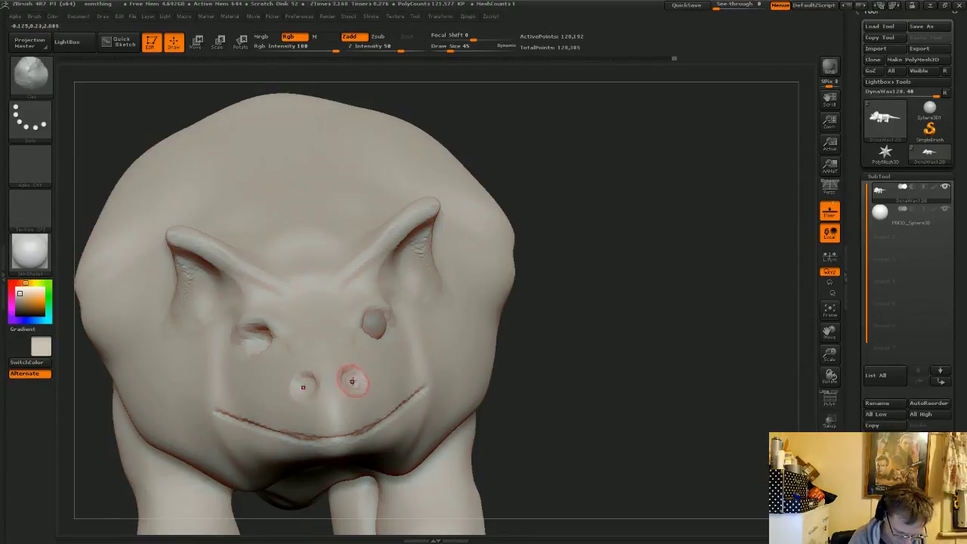
mouse_move(618, 287)
left_mouse_down()
mouse_move(344, 388)
mouse_move(354, 392)
left_mouse_up()
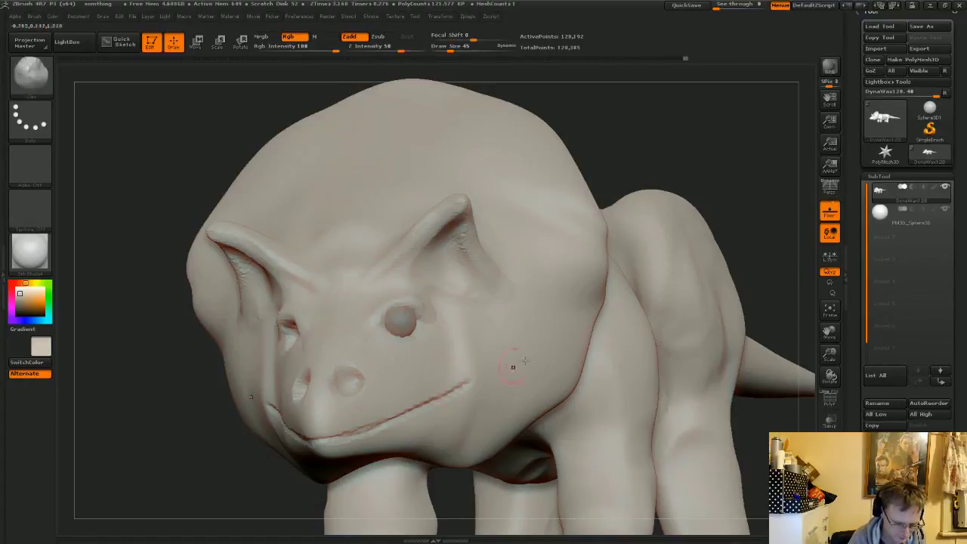
mouse_move(693, 144)
left_mouse_down()
mouse_move(672, 126)
mouse_move(721, 123)
left_mouse_up()
left_click(596, 278)
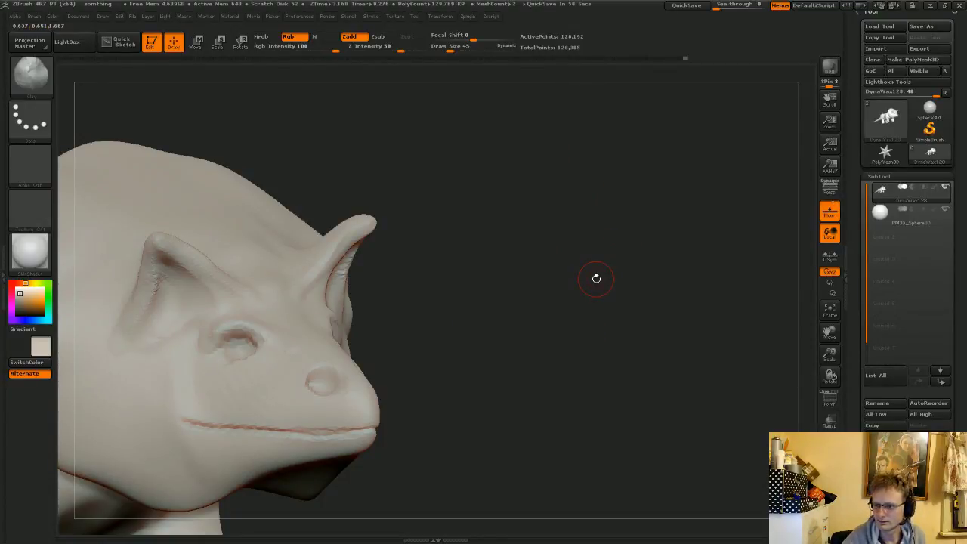
left_click_drag(460, 346, 662, 297)
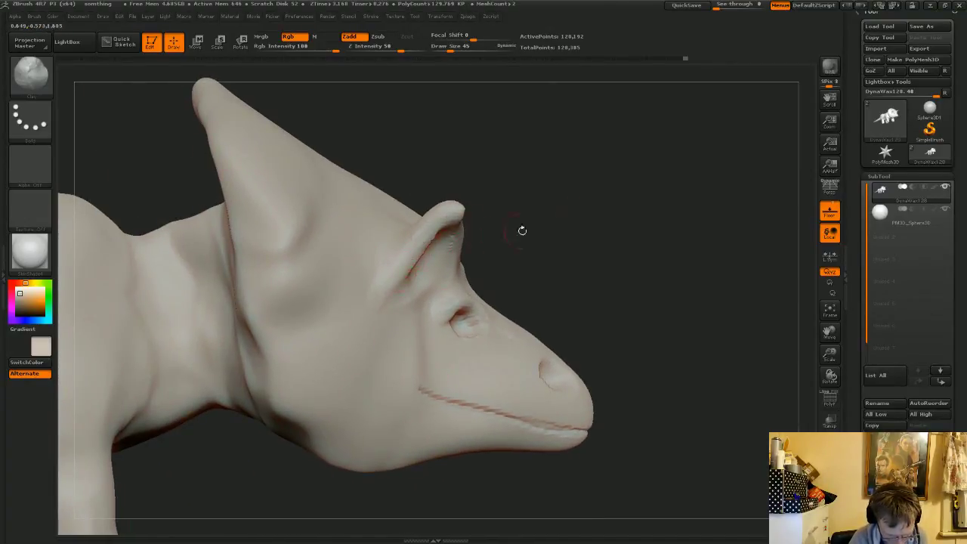
- Carve a hollow into the back of the frill beneath its upper rim and soften the surface
mouse_move(522, 231)
left_mouse_down()
mouse_move(566, 194)
mouse_move(594, 207)
mouse_move(575, 201)
mouse_move(380, 259)
mouse_move(377, 249)
left_mouse_up()
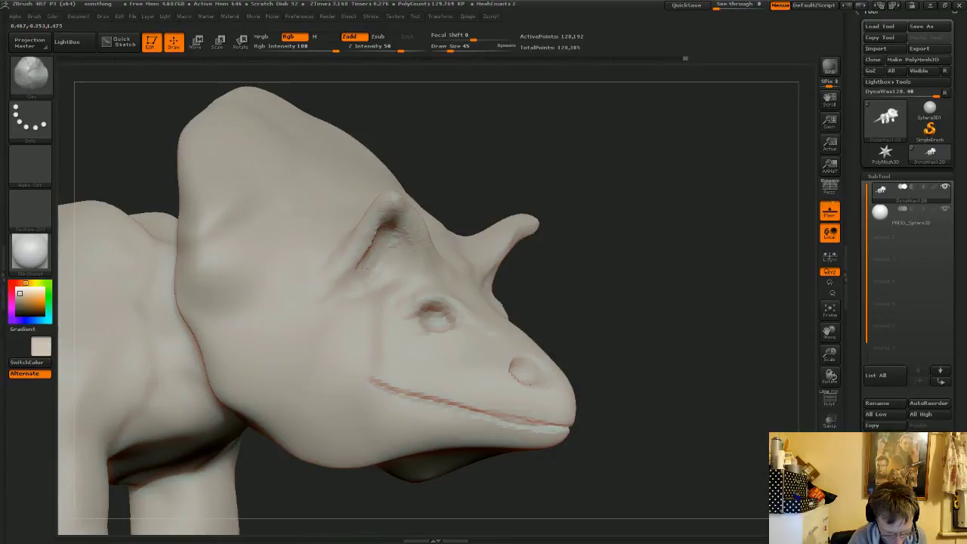
mouse_move(624, 166)
left_mouse_down()
mouse_move(531, 199)
mouse_move(554, 189)
mouse_move(604, 217)
mouse_move(609, 176)
mouse_move(474, 197)
left_mouse_up()
mouse_move(160, 138)
left_mouse_down()
mouse_move(130, 138)
mouse_move(168, 125)
mouse_move(190, 151)
mouse_move(215, 154)
left_mouse_up()
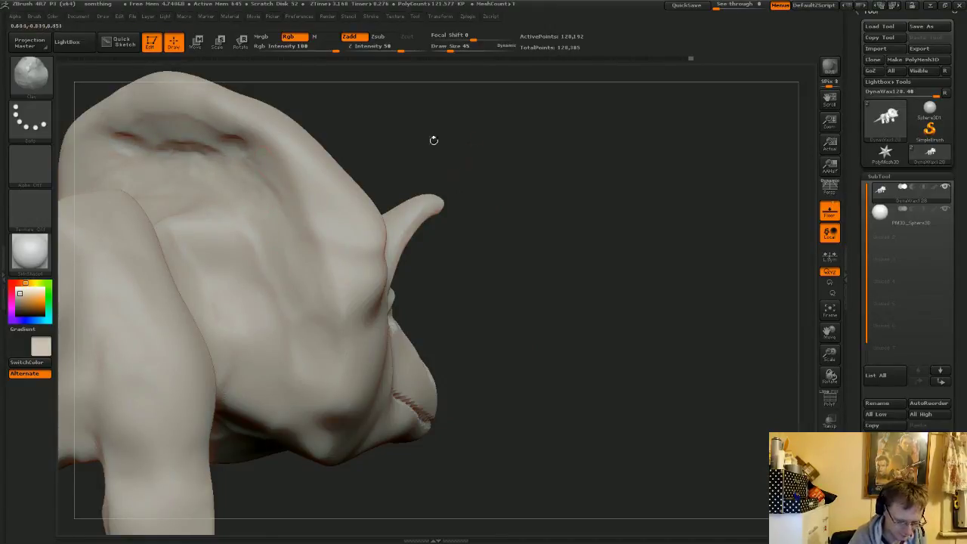
mouse_move(432, 140)
left_mouse_down()
mouse_move(559, 252)
mouse_move(420, 221)
left_mouse_up()
left_click_drag(455, 158, 259, 198)
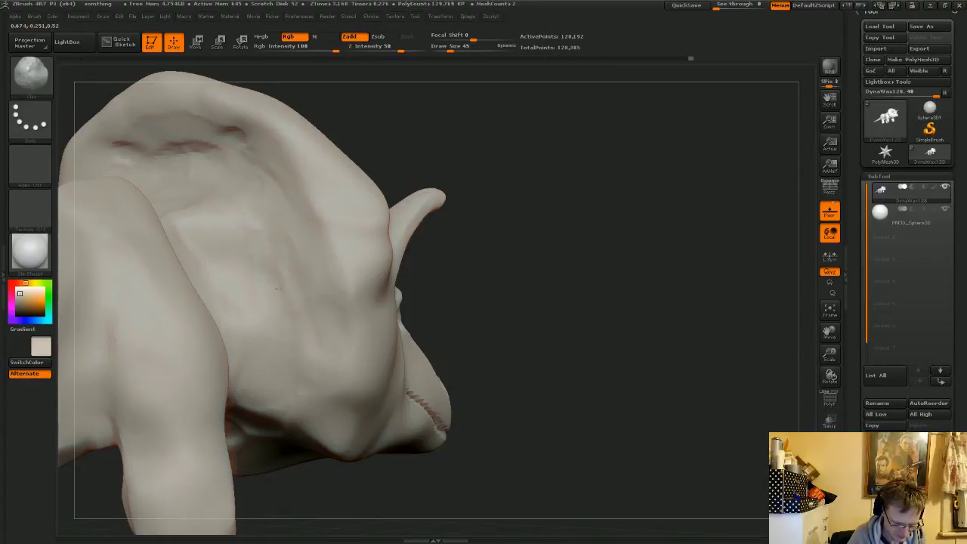
- Sculpt soft vertical skin folds down the side of the head between the frill and the mouth corner
left_click_drag(562, 268, 507, 264)
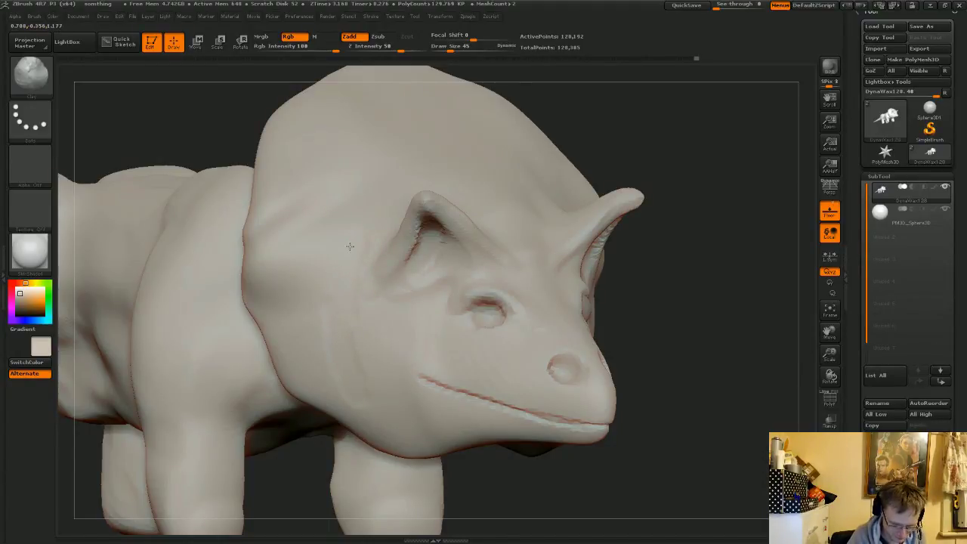
left_click_drag(663, 254, 693, 249)
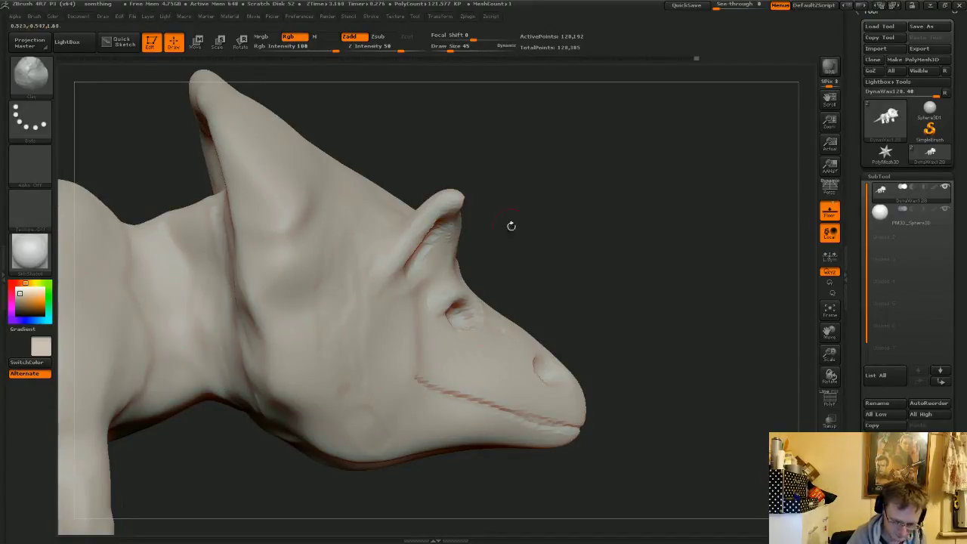
key("shift")
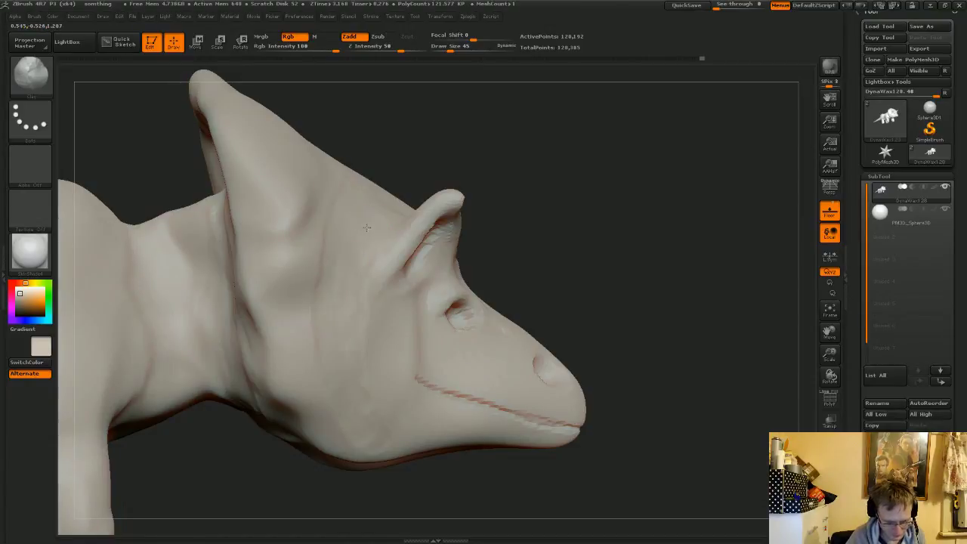
left_click_drag(580, 260, 579, 237)
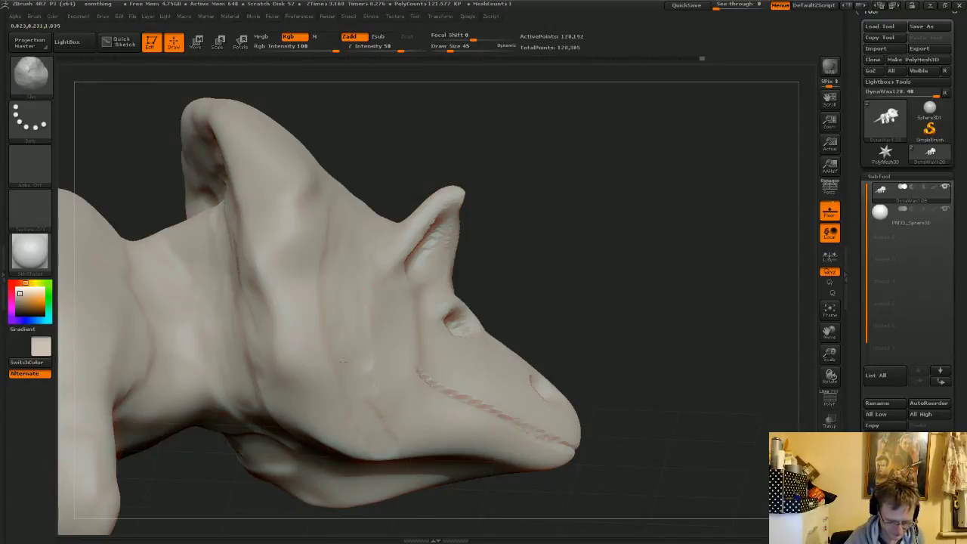
left_click_drag(604, 243, 555, 254)
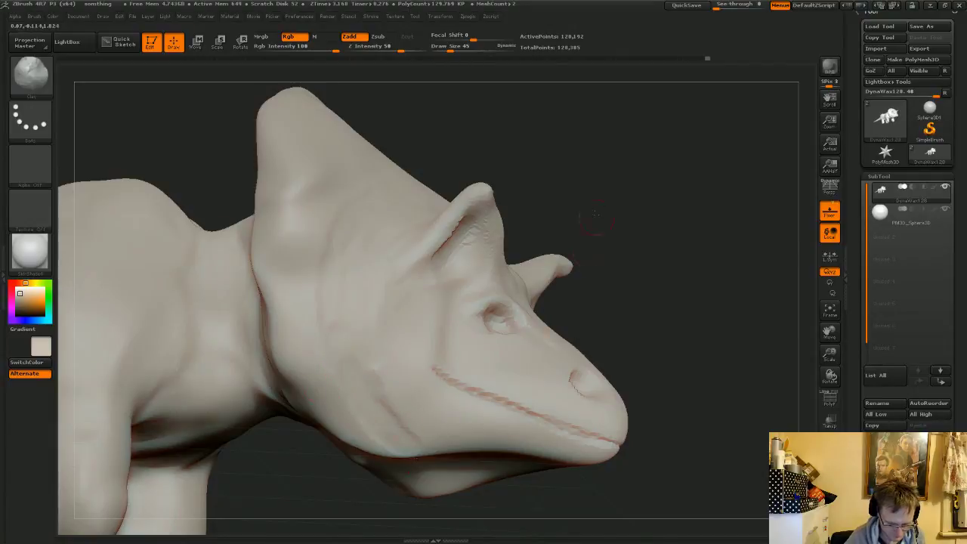
mouse_move(595, 217)
left_mouse_down()
mouse_move(620, 171)
mouse_move(665, 210)
mouse_move(610, 220)
left_mouse_up()
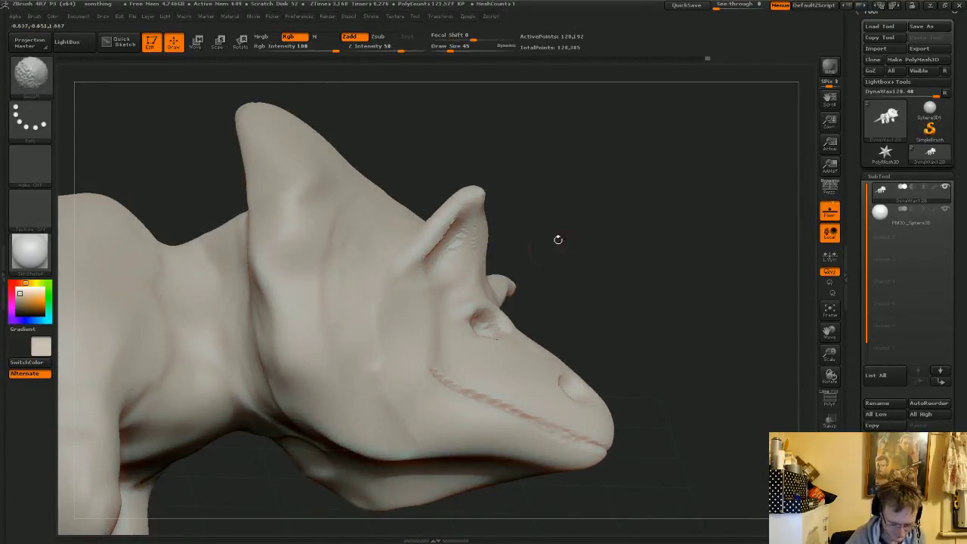
- Build up and smooth a ridge around the rear corner of the jaw on the underside of the head
mouse_move(560, 238)
left_mouse_down()
mouse_move(597, 161)
mouse_move(594, 136)
left_mouse_up()
left_click_drag(386, 467, 390, 451)
key("shift")
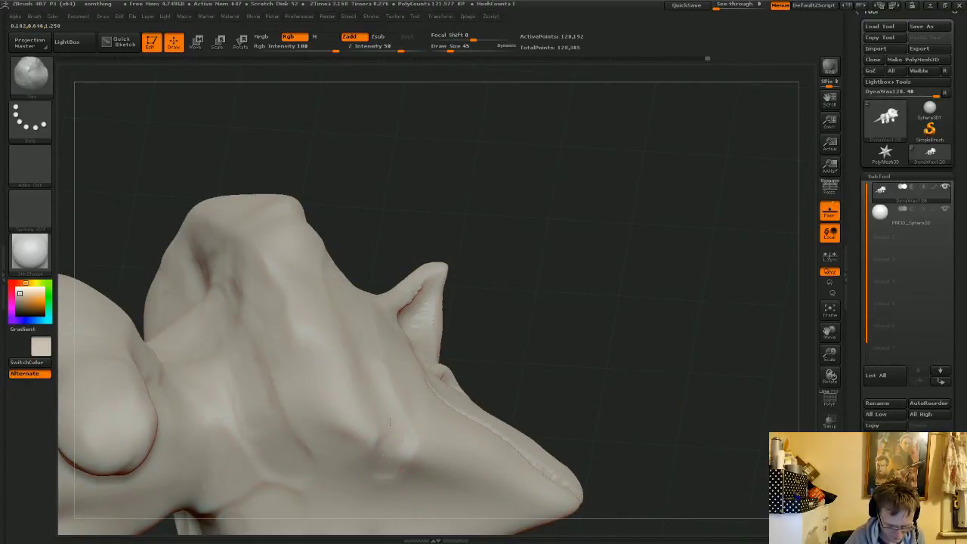
key("shift")
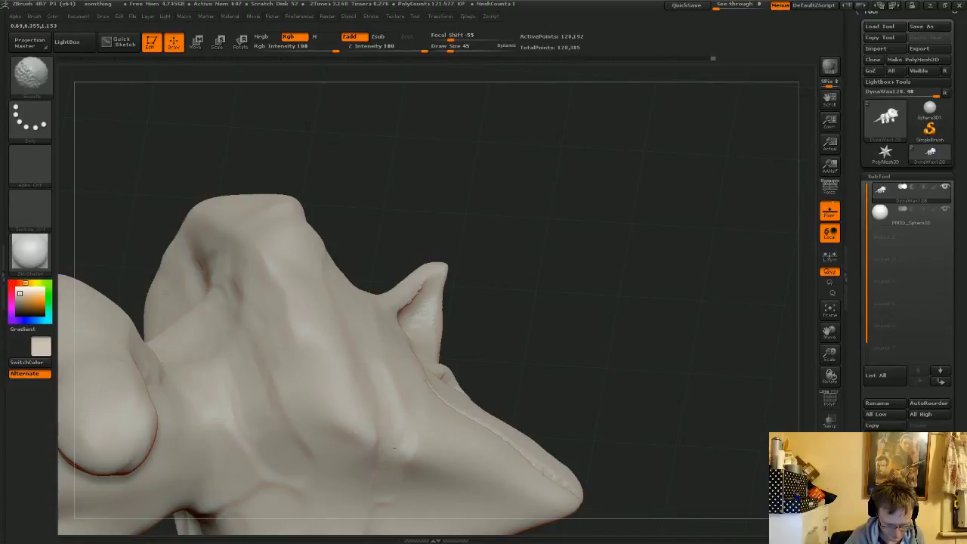
left_click_drag(536, 309, 426, 415)
mouse_move(622, 286)
left_mouse_down()
mouse_move(633, 316)
mouse_move(642, 275)
left_mouse_up()
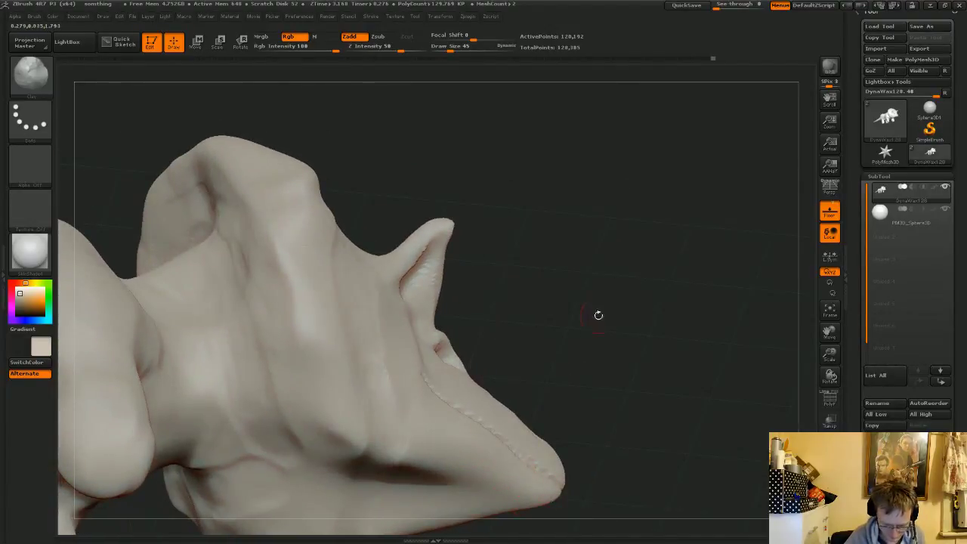
mouse_move(598, 315)
left_mouse_down()
mouse_move(598, 378)
mouse_move(575, 316)
mouse_move(590, 321)
left_mouse_up()
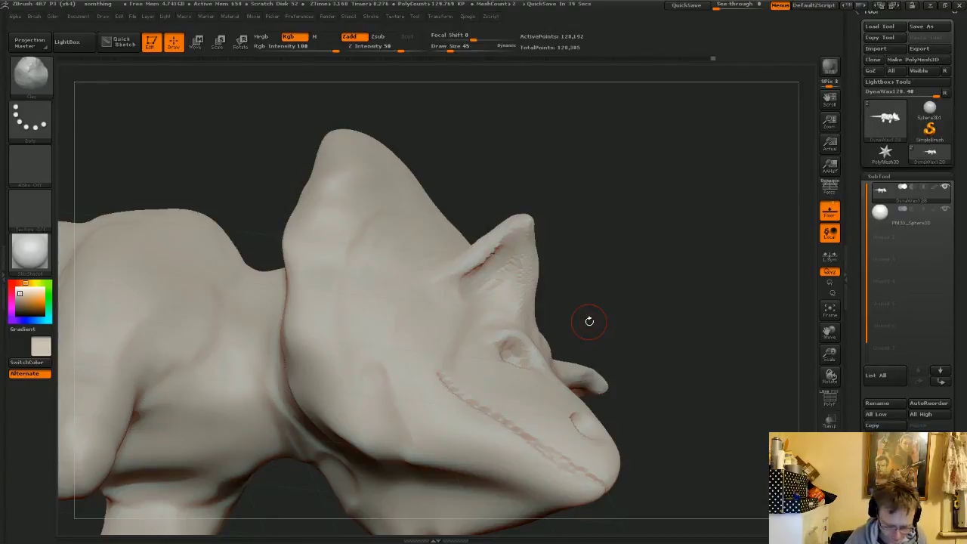
- Refine and smooth the cheek and lower jaw edge below the mouth line
mouse_move(628, 252)
left_mouse_down()
mouse_move(616, 242)
mouse_move(643, 268)
mouse_move(632, 280)
mouse_move(624, 179)
left_mouse_up()
left_click_drag(632, 307, 577, 176)
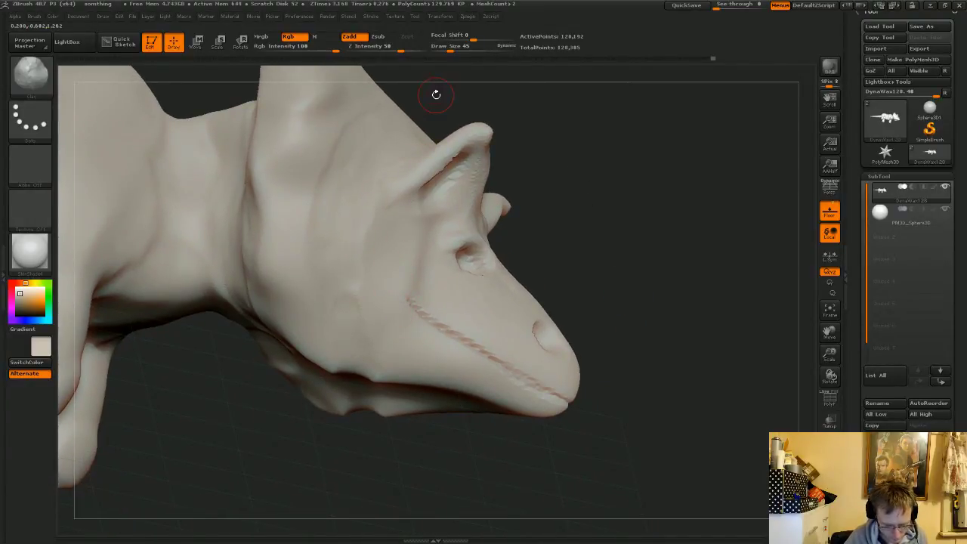
left_click_drag(631, 233, 480, 301)
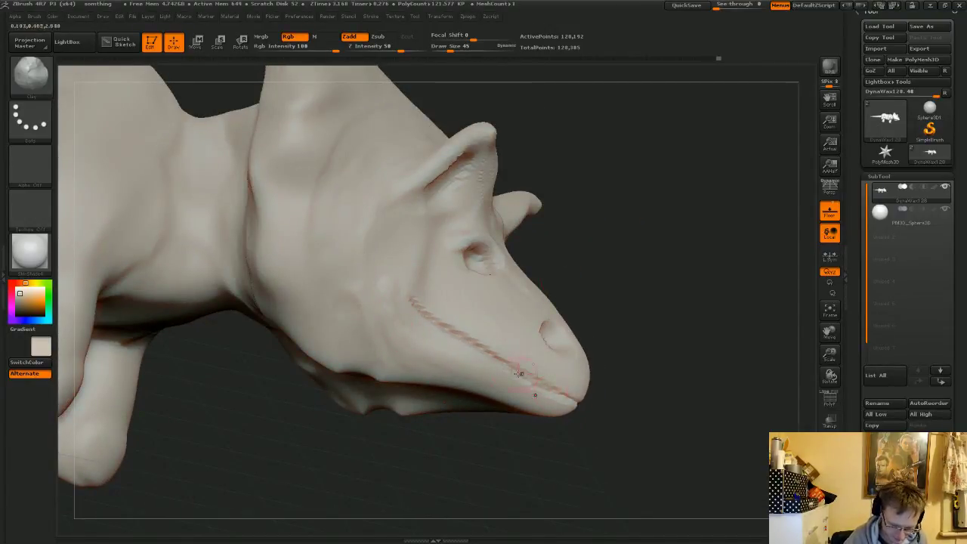
key("shift")
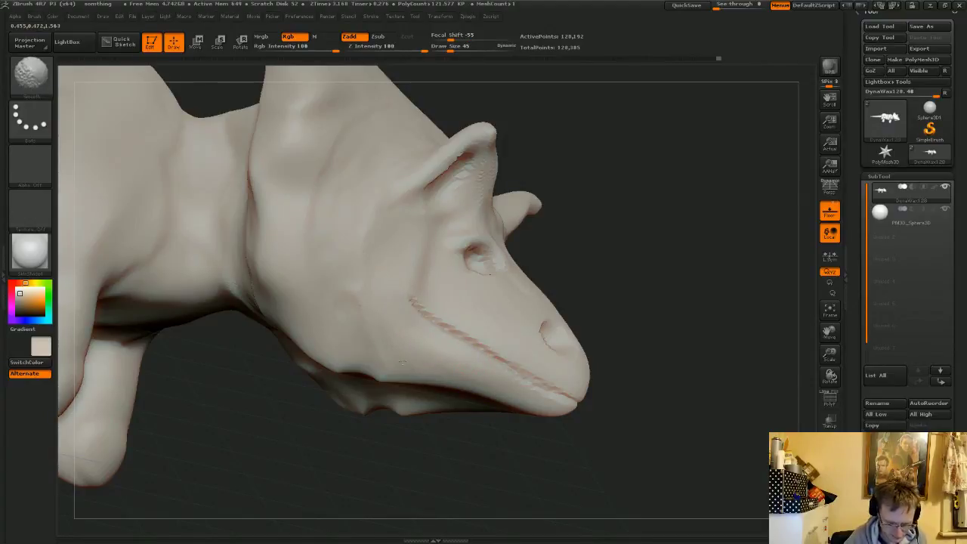
mouse_move(613, 257)
left_mouse_down()
mouse_move(555, 254)
mouse_move(612, 239)
mouse_move(597, 245)
left_mouse_up()
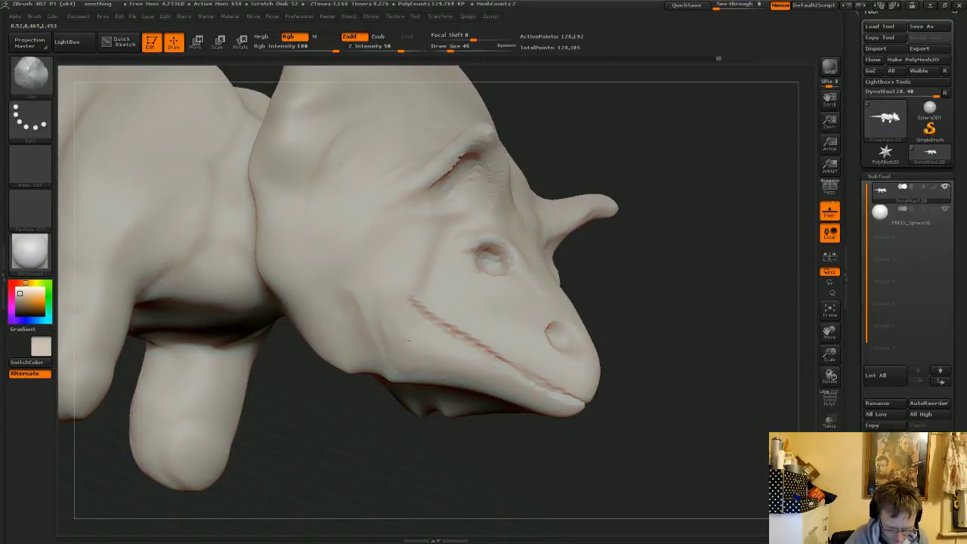
key("shift")
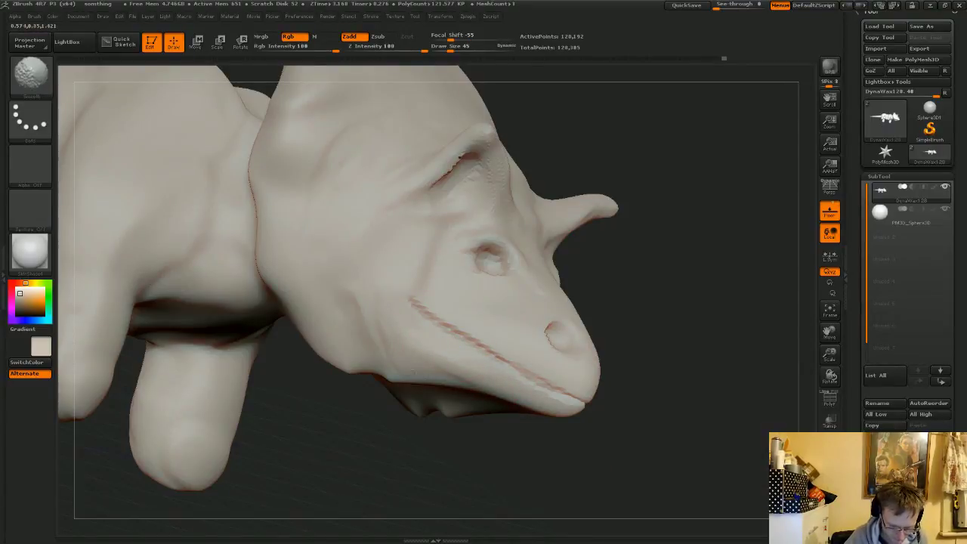
left_click_drag(674, 282, 686, 246)
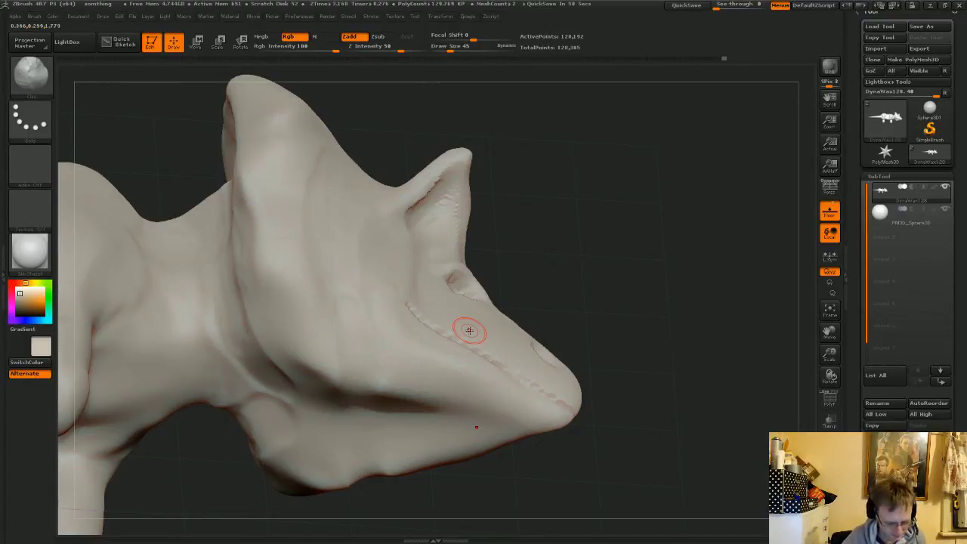
- Carve recesses into the underside of the lower jaw with the Clay brush, defining the jawbone edges toward the chin
left_click_drag(587, 248, 430, 410)
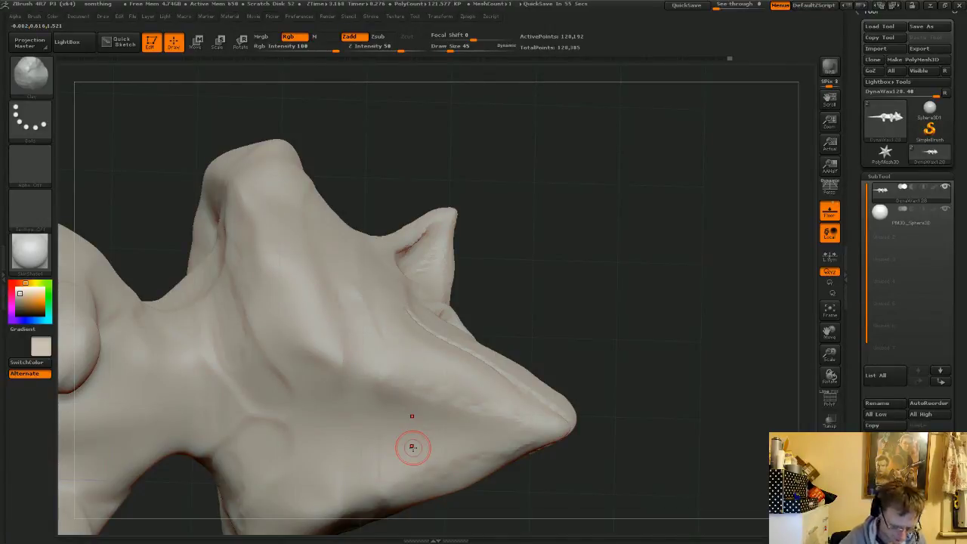
left_click_drag(580, 283, 556, 306)
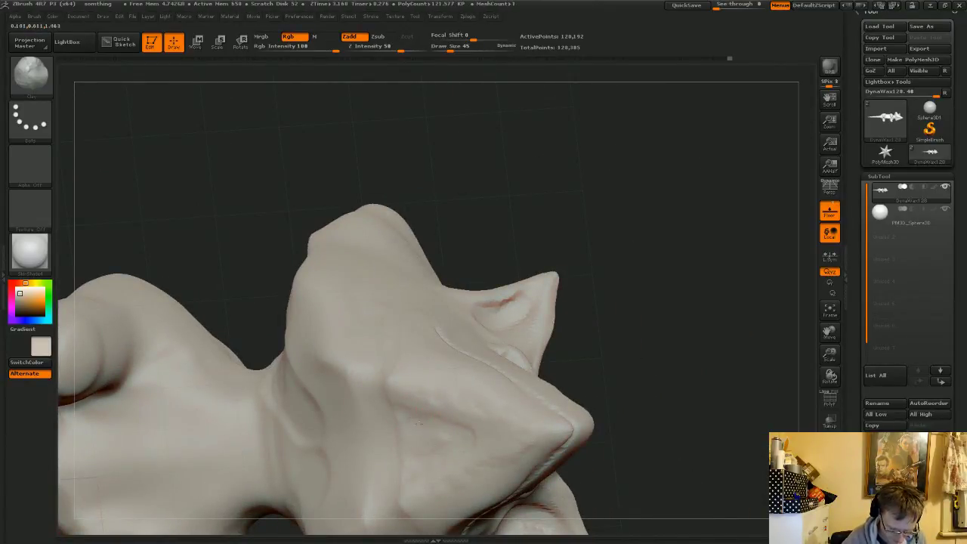
mouse_move(633, 280)
left_mouse_down()
mouse_move(668, 282)
mouse_move(446, 330)
left_mouse_up()
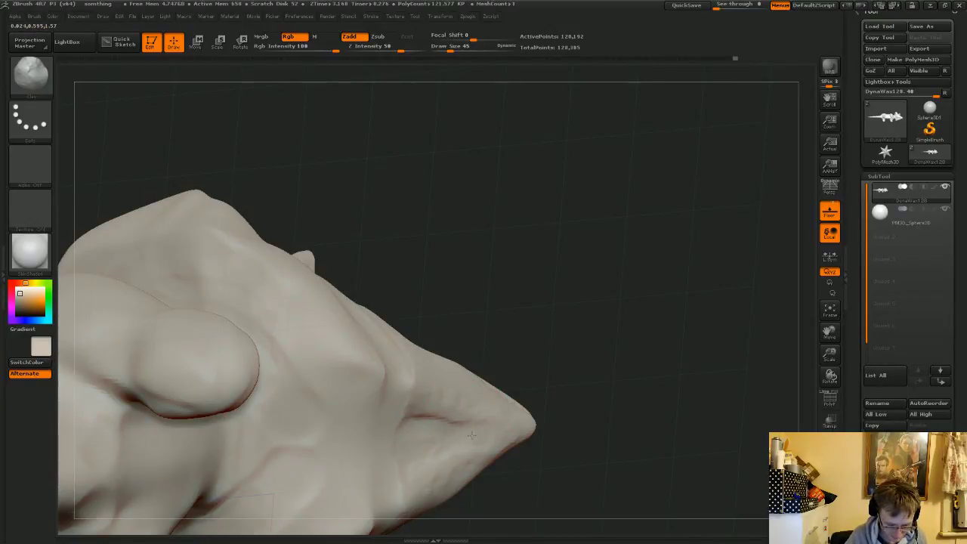
left_click_drag(464, 422, 415, 415)
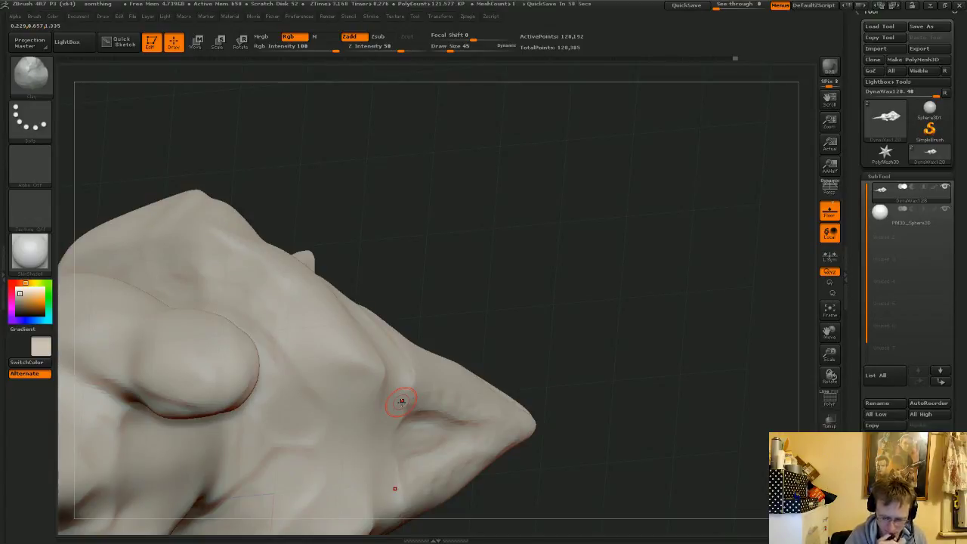
left_click_drag(558, 283, 529, 260)
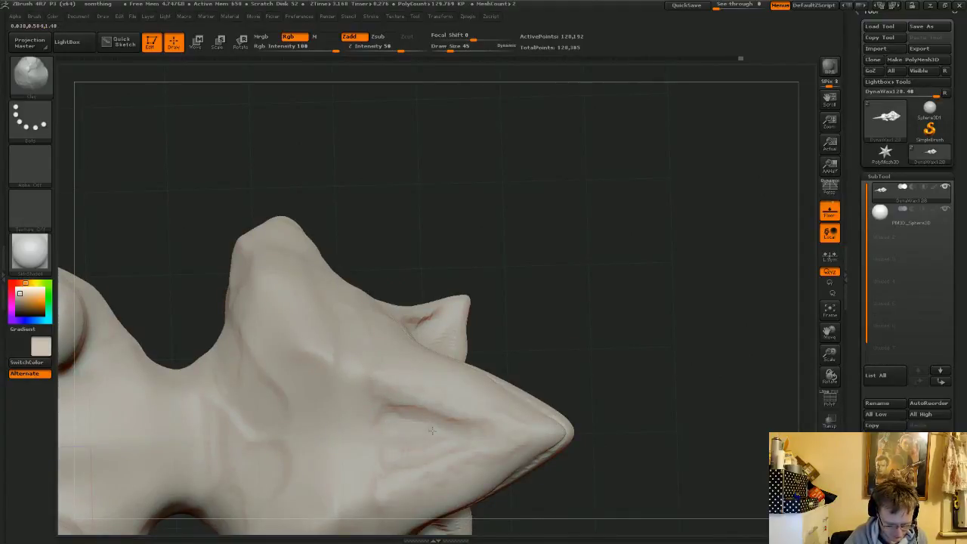
mouse_move(432, 430)
left_mouse_down()
mouse_move(488, 433)
mouse_move(449, 429)
left_mouse_up()
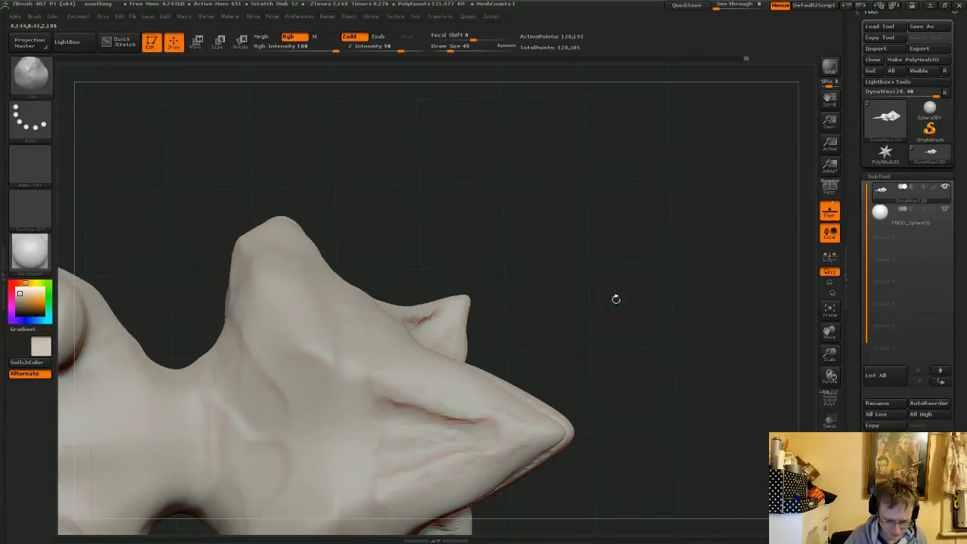
left_click_drag(616, 299, 521, 409)
left_click_drag(458, 451, 524, 435)
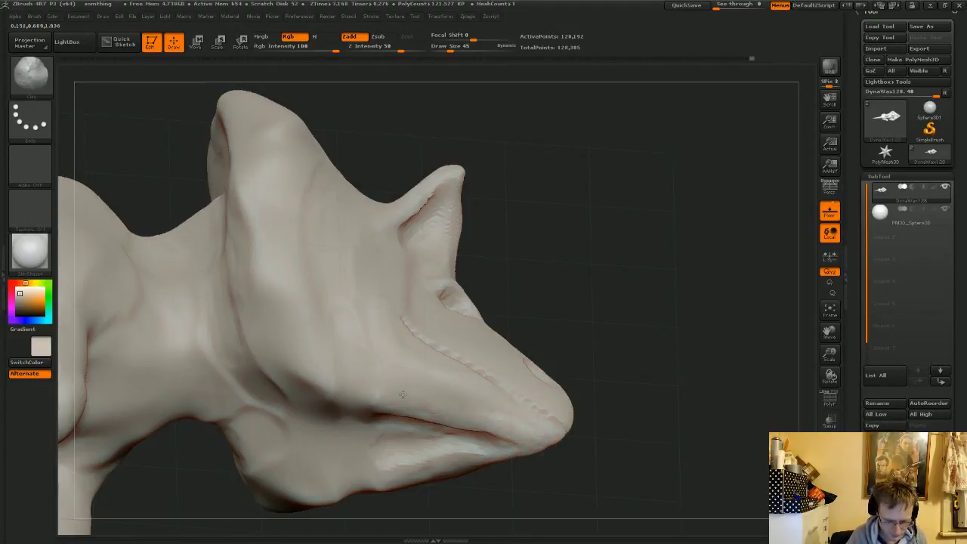
- Smooth the front of the lower jaw just below the mouth line near the snout
mouse_move(595, 382)
left_mouse_down()
mouse_move(611, 279)
mouse_move(633, 275)
mouse_move(386, 476)
left_mouse_up()
left_click_drag(522, 433, 491, 456, "shift")
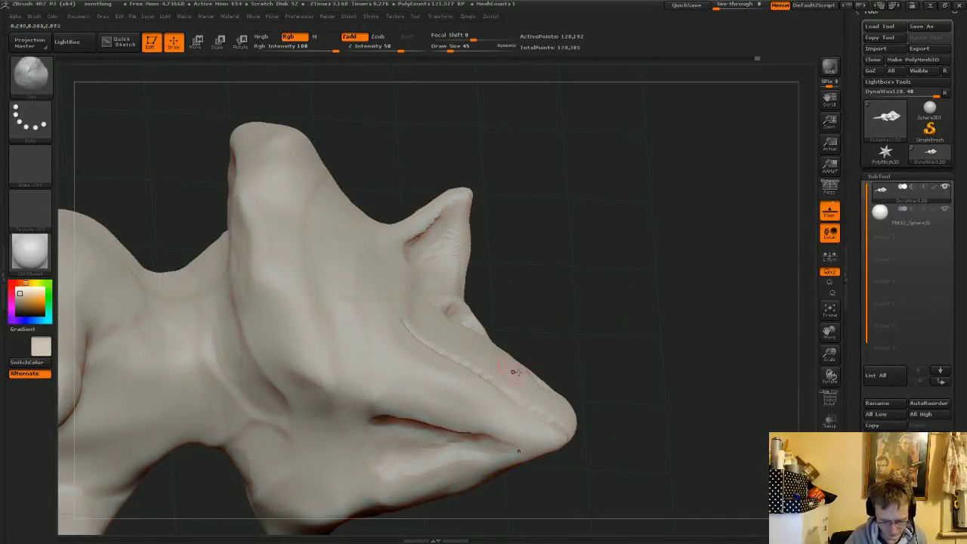
left_click_drag(620, 273, 614, 323)
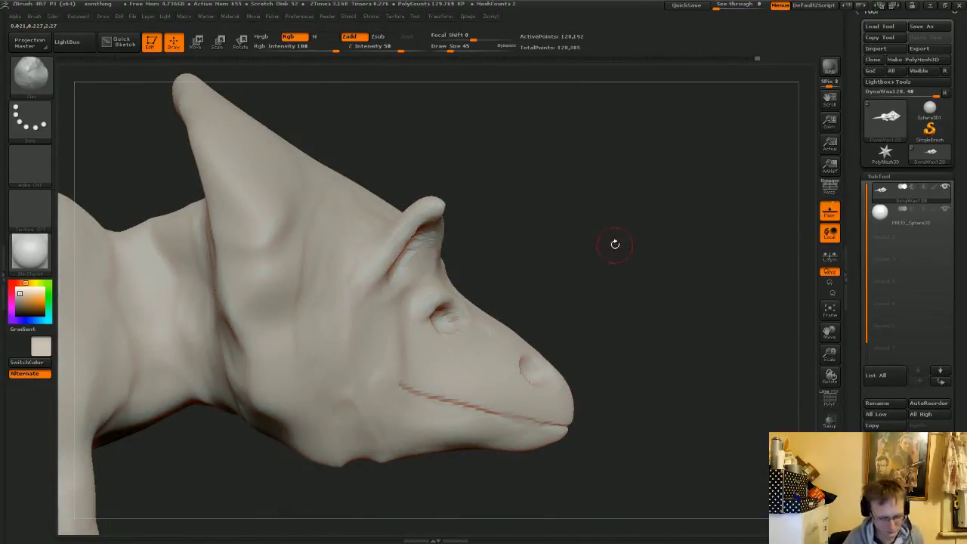
- Set the brush draw size to 82 and soften the surface on the side of the frill behind the brow horn
left_click_drag(615, 244, 324, 209)
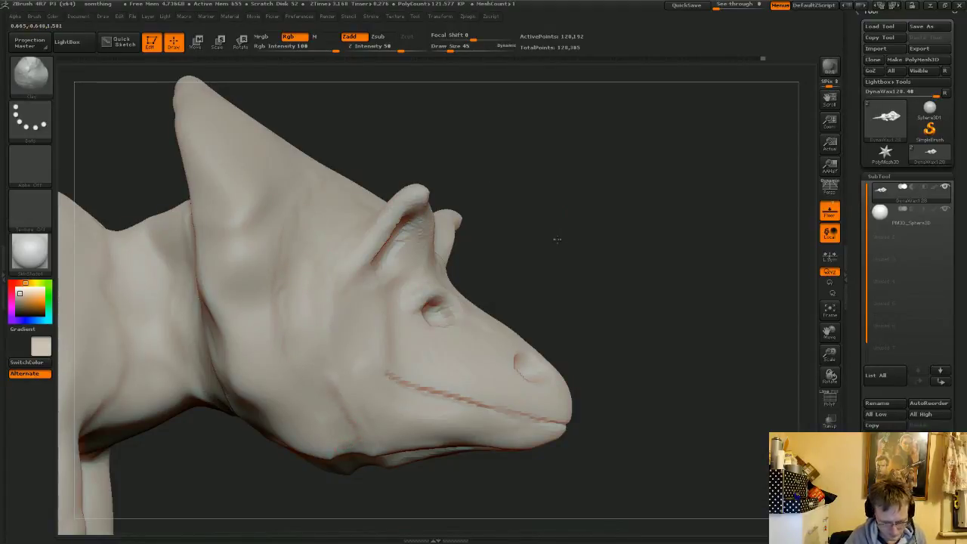
left_click_drag(557, 240, 565, 248)
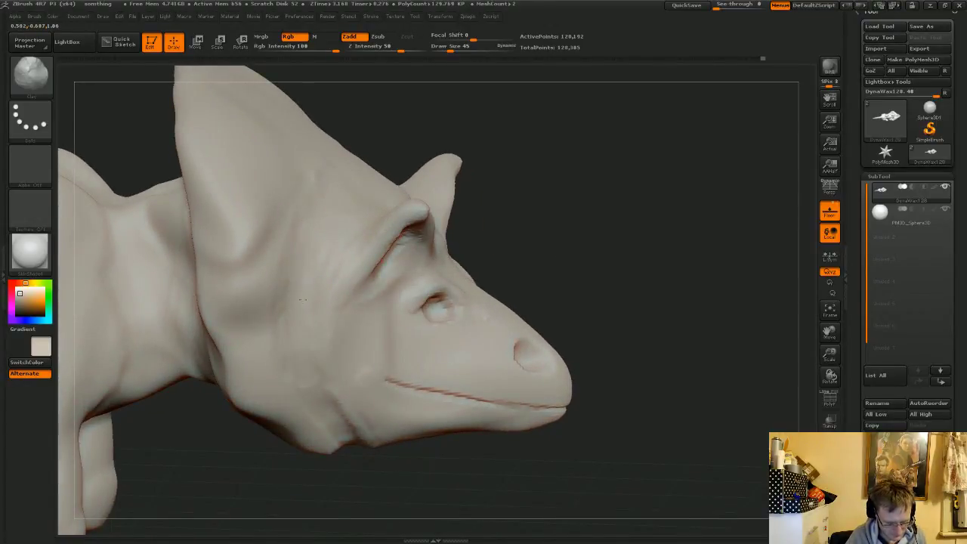
left_click_drag(498, 192, 547, 211)
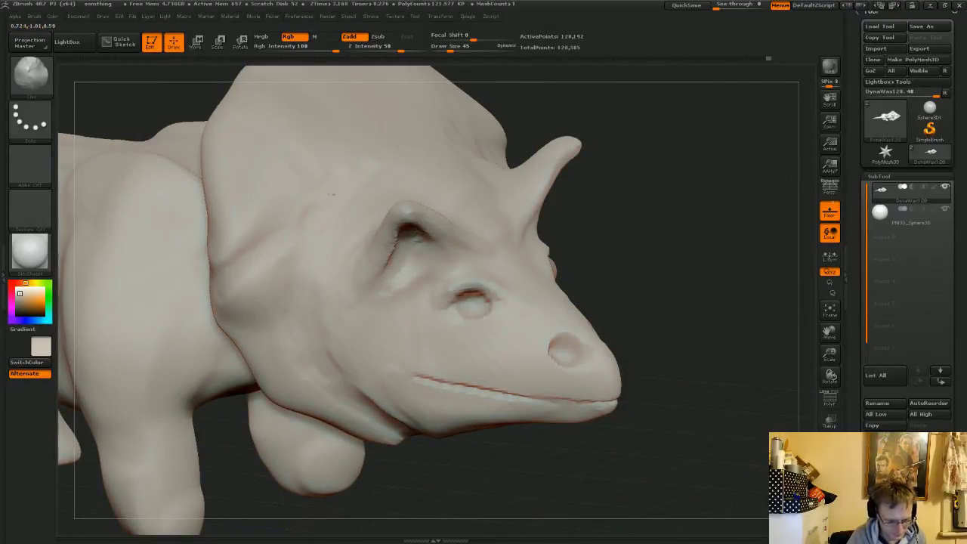
key("shift")
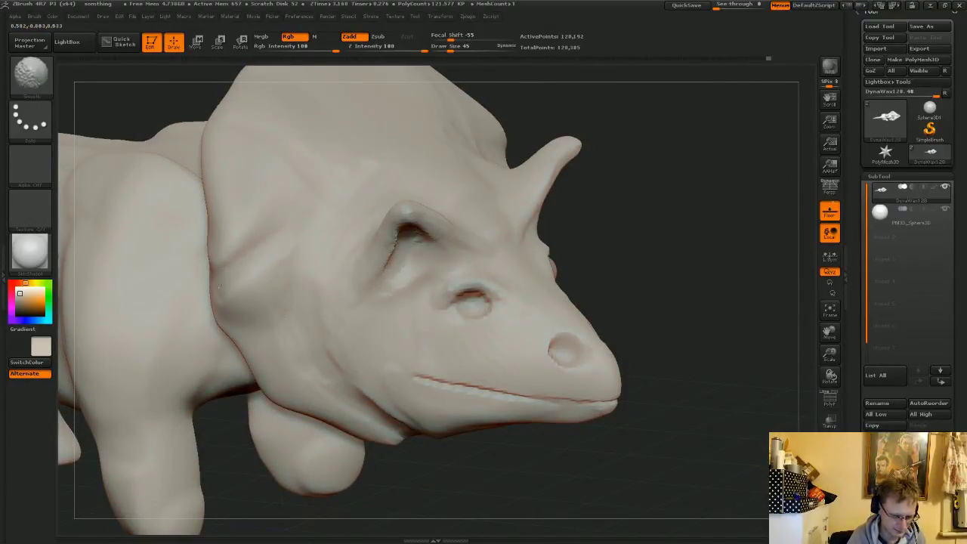
key("shift")
key("space")
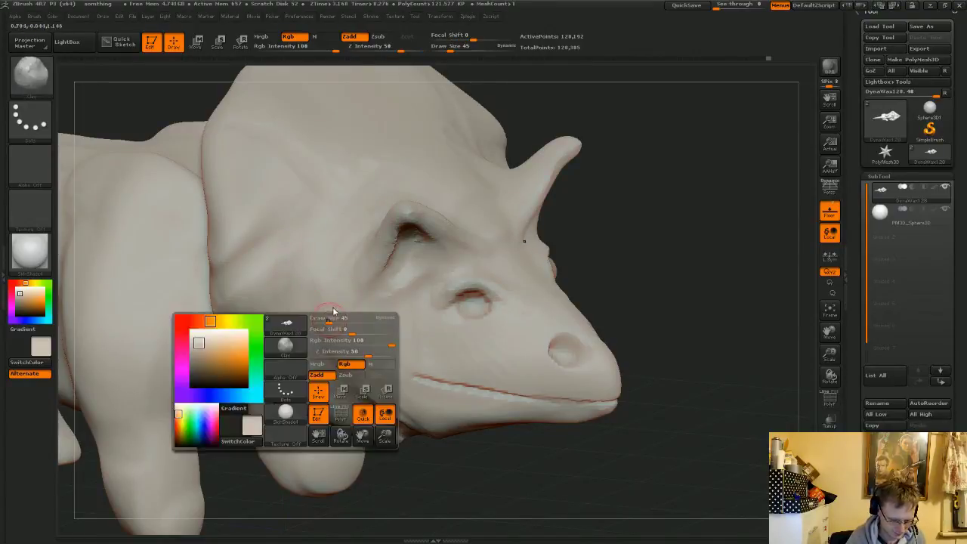
left_click(334, 320)
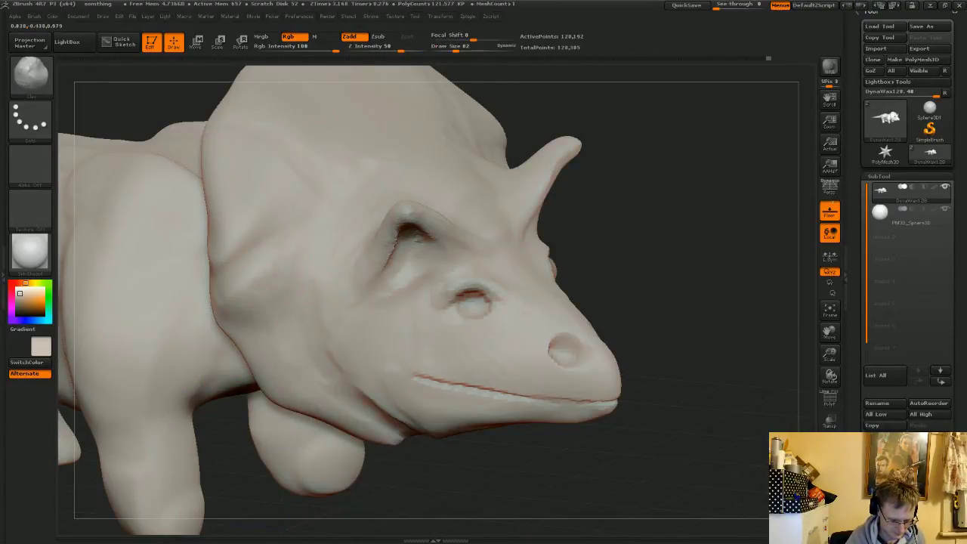
key("shift")
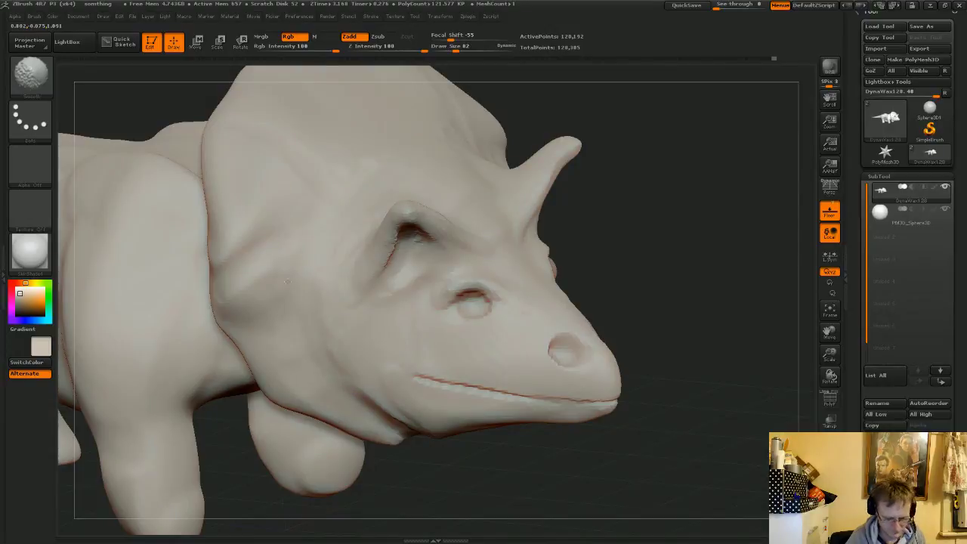
- Rework the hollow beneath the upper rim on the back of the frill with broad Clay brush strokes
mouse_move(648, 210)
left_mouse_down()
mouse_move(572, 206)
mouse_move(576, 192)
mouse_move(701, 175)
left_mouse_up()
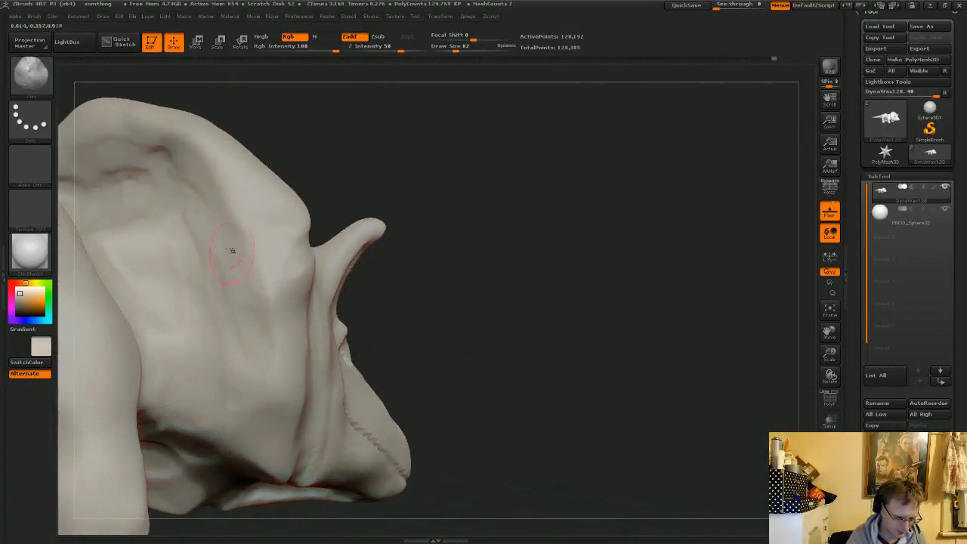
mouse_move(178, 160)
left_mouse_down()
mouse_move(75, 180)
mouse_move(83, 173)
left_mouse_up()
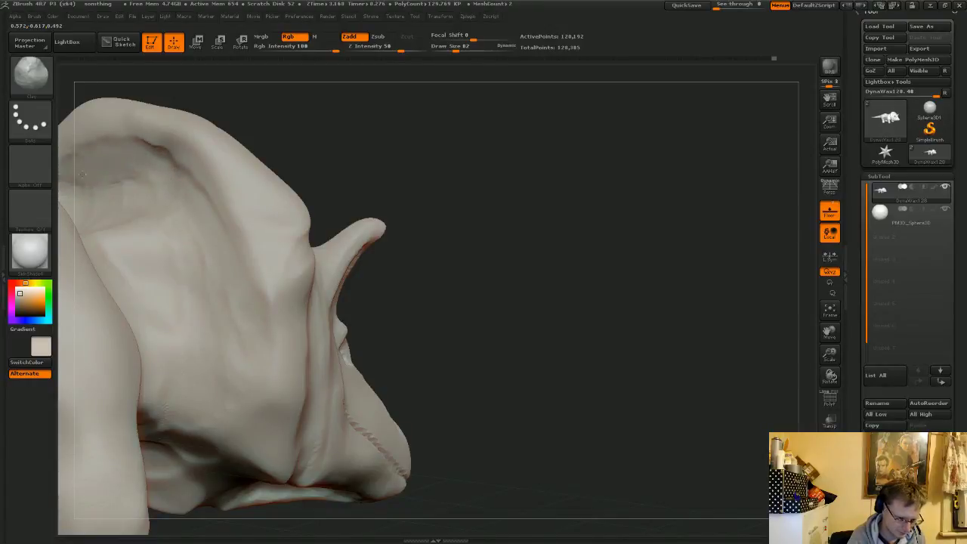
left_click_drag(176, 162, 78, 159)
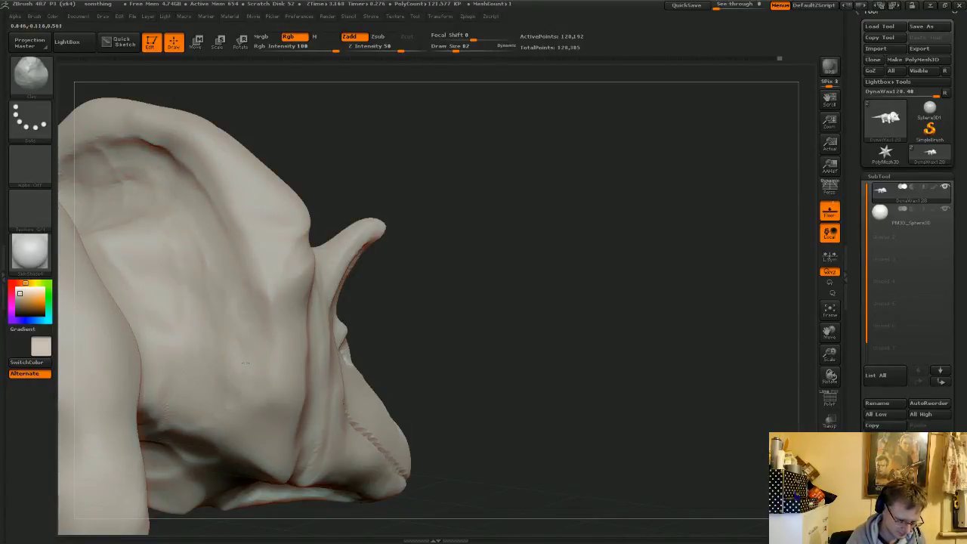
- Check the frill's shape from the front and side, and touch up the inner edge of its rear rim
left_click_drag(538, 258, 454, 198)
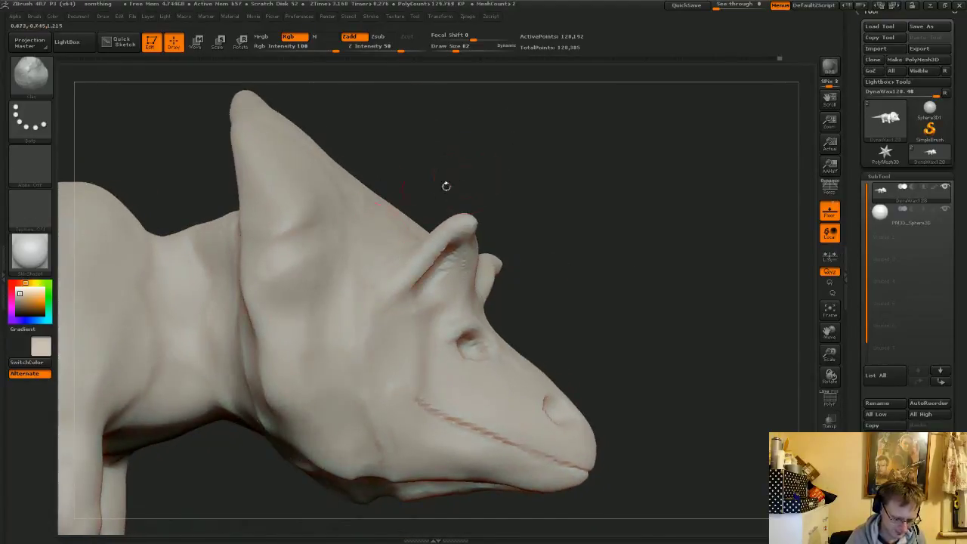
mouse_move(524, 167)
left_mouse_down()
mouse_move(552, 164)
mouse_move(540, 159)
left_mouse_up()
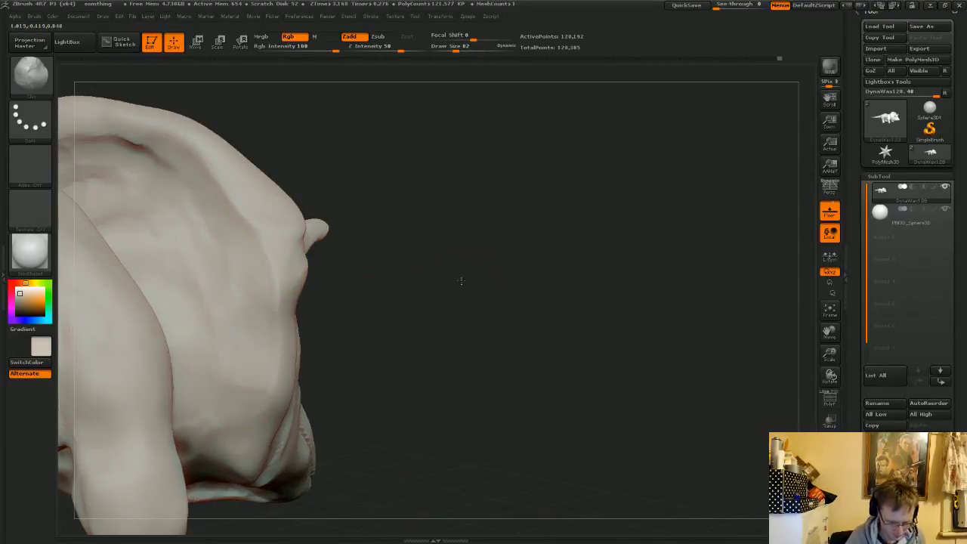
left_click_drag(459, 276, 430, 297)
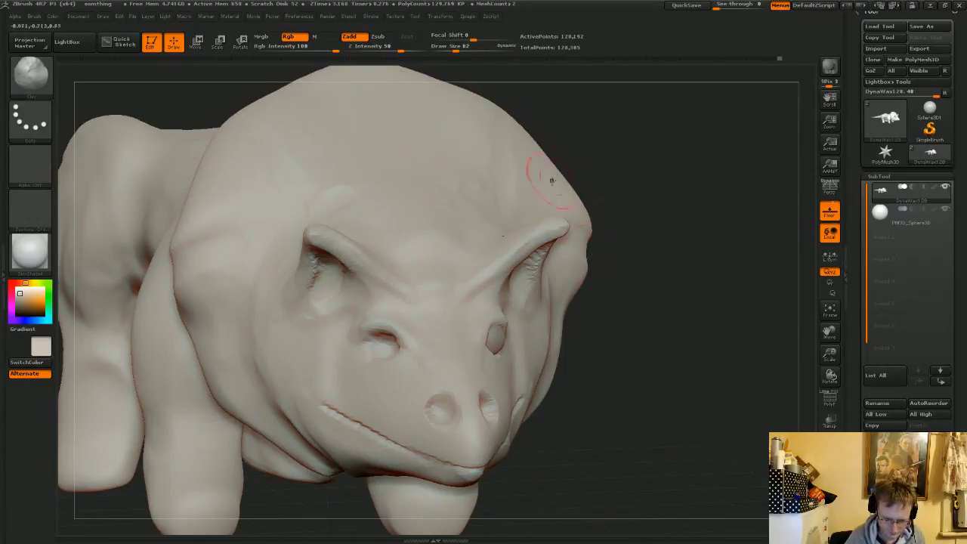
left_click_drag(647, 324, 678, 326)
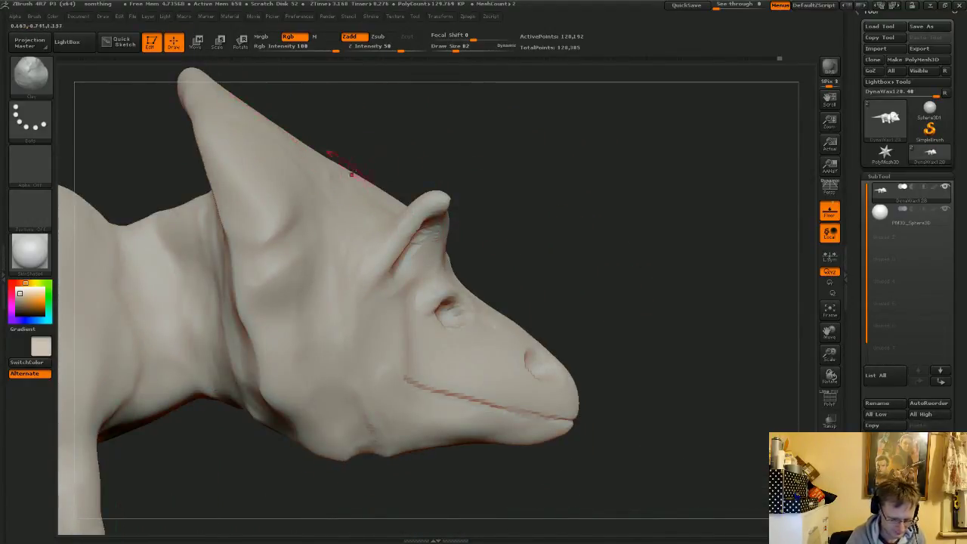
left_click_drag(515, 162, 541, 165)
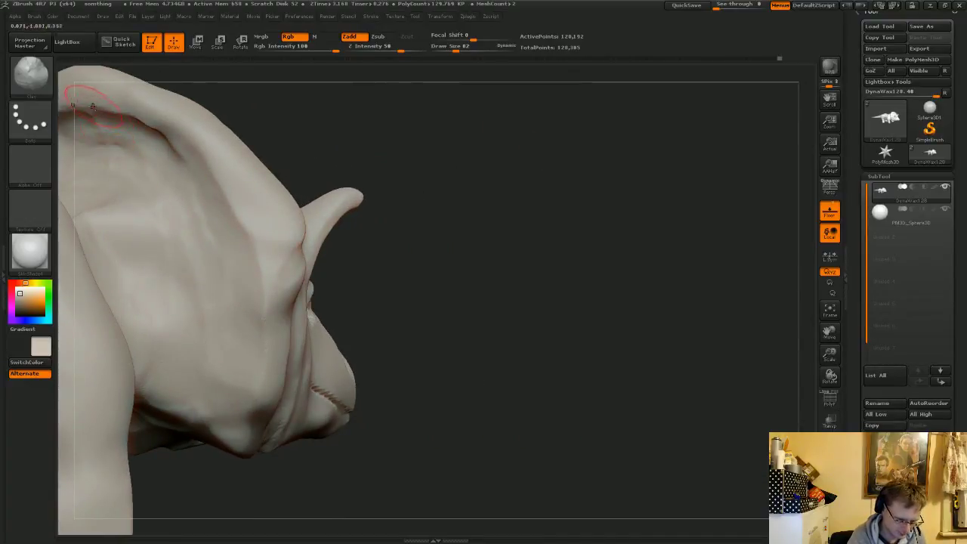
left_click_drag(93, 108, 95, 104)
- Build up and smooth the lower corner of the frill where it meets the rear of the jaw
left_click_drag(424, 295, 497, 299)
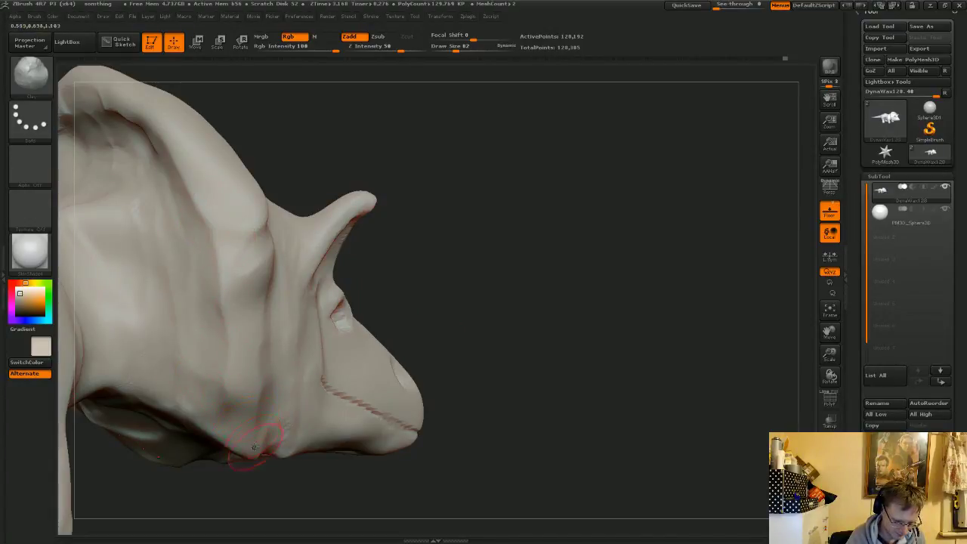
mouse_move(479, 325)
left_mouse_down()
mouse_move(507, 294)
mouse_move(510, 273)
mouse_move(468, 295)
left_mouse_up()
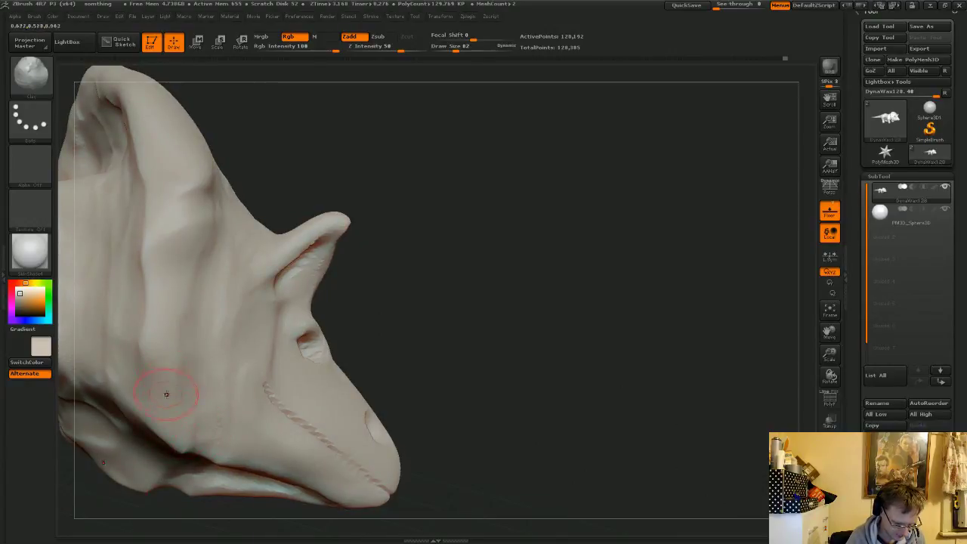
left_click_drag(159, 378, 169, 427)
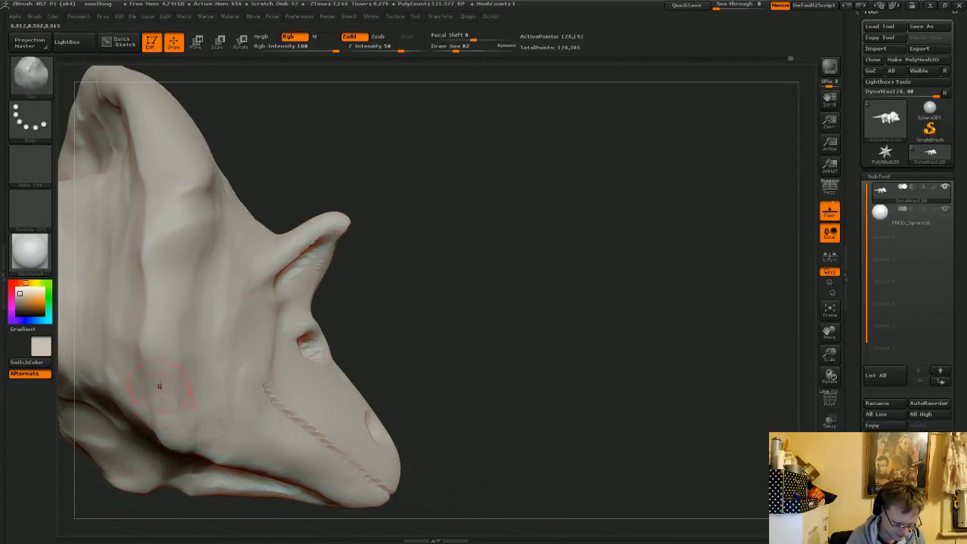
left_click_drag(466, 290, 264, 363)
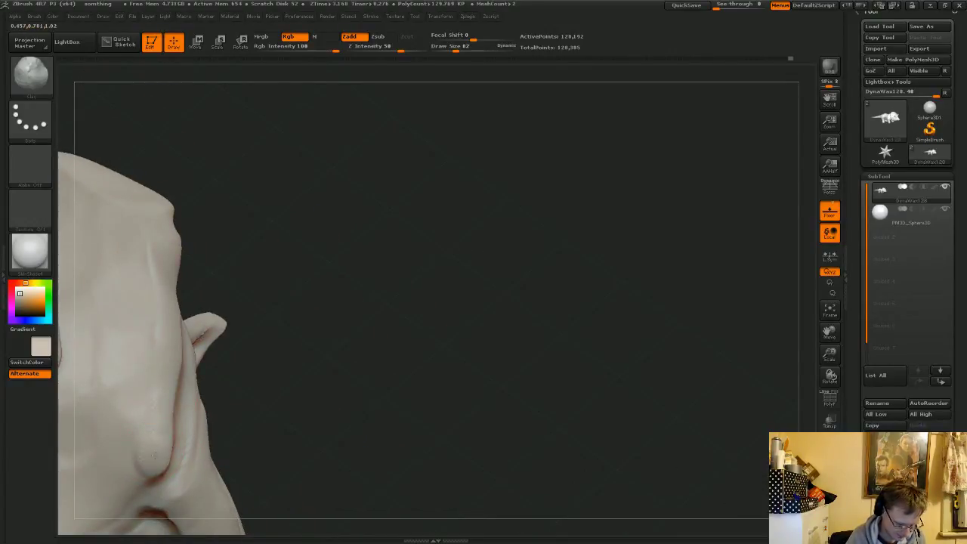
left_click_drag(153, 470, 160, 478)
mouse_move(151, 436)
left_mouse_down("shift")
mouse_move(152, 467)
mouse_move(149, 460)
left_mouse_up("shift")
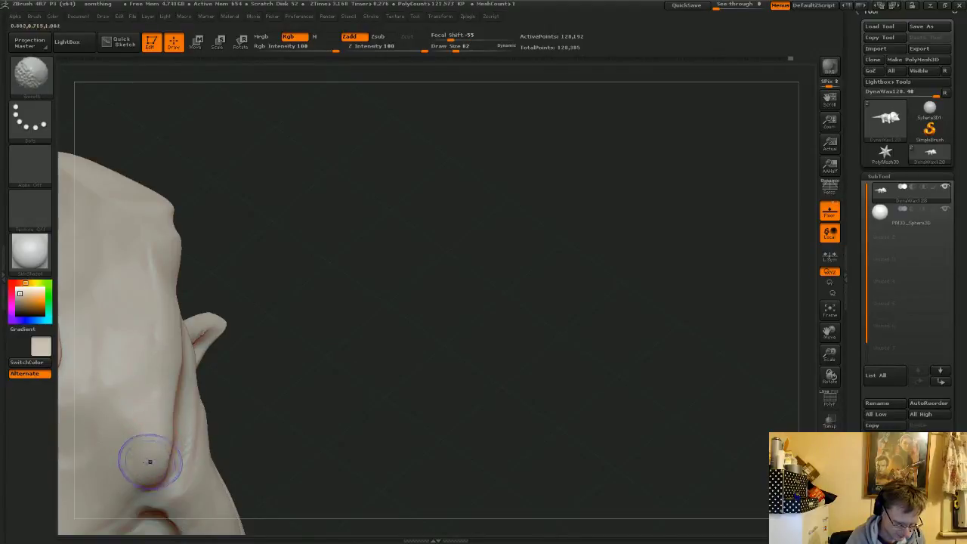
- Frame the whole creature and remesh it with DynaMesh to even out the sculpted geometry
left_click_drag(305, 298, 609, 336)
key("f")
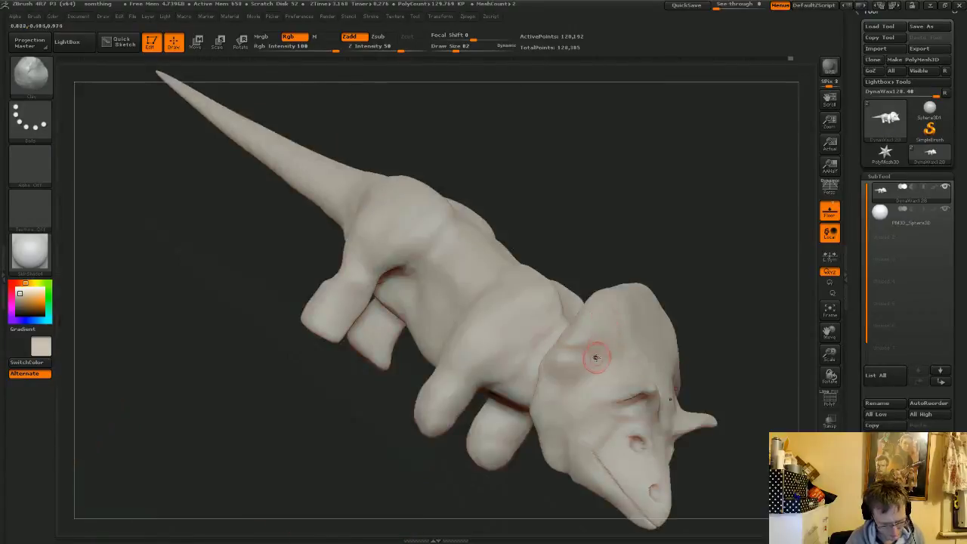
left_click_drag(626, 189, 573, 129)
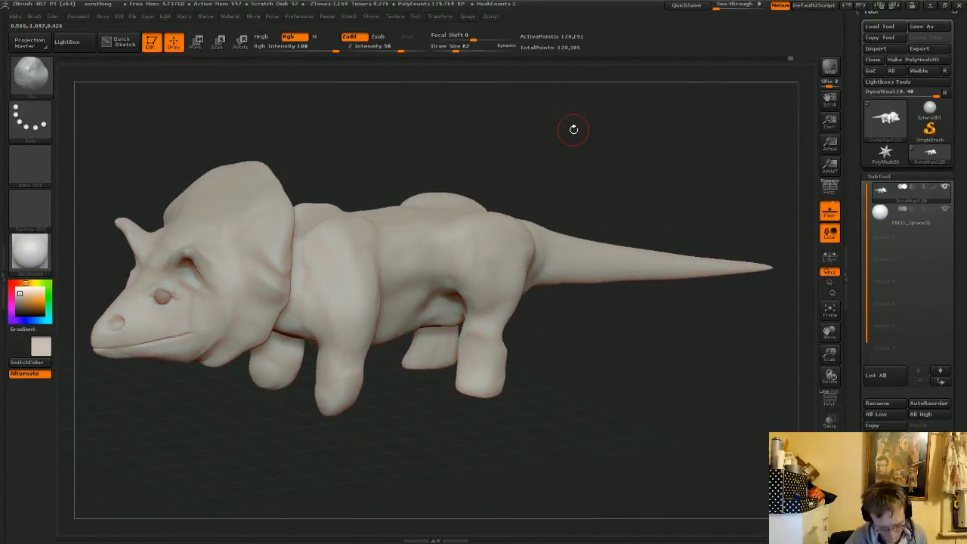
left_click_drag(553, 394, 603, 350, "ctrl")
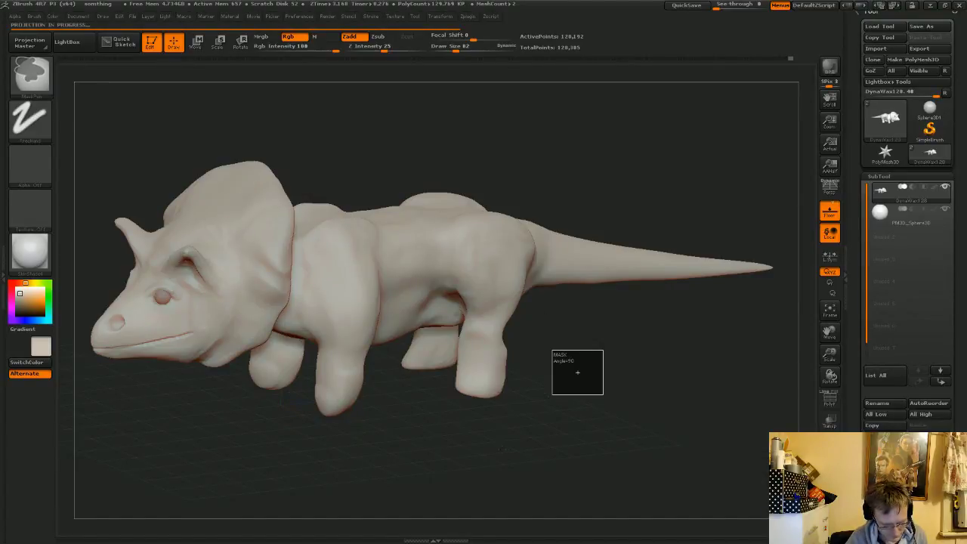
- Examine the remeshed creature's mesh and the shape of its body, legs and tail base from the side
left_click_drag(496, 460, 531, 393)
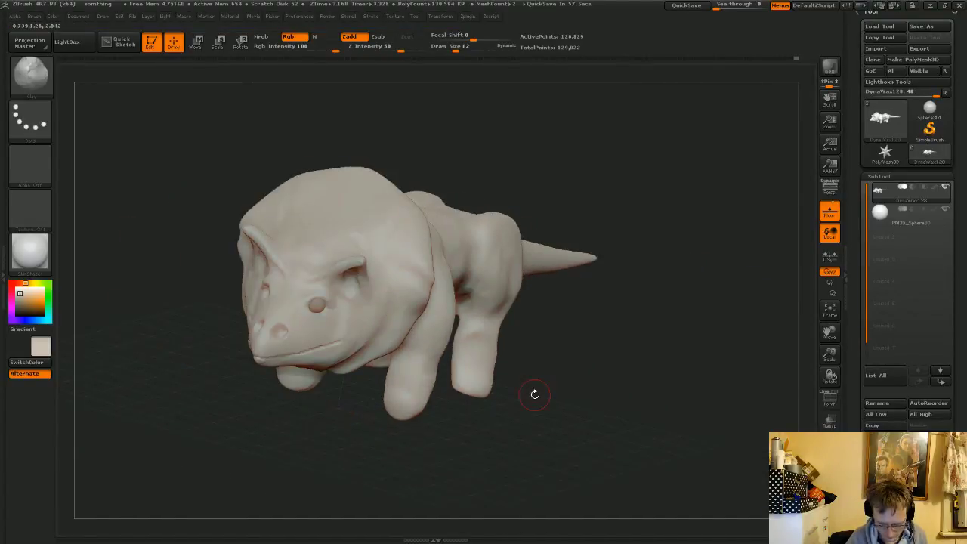
left_click(831, 402)
left_click(831, 401)
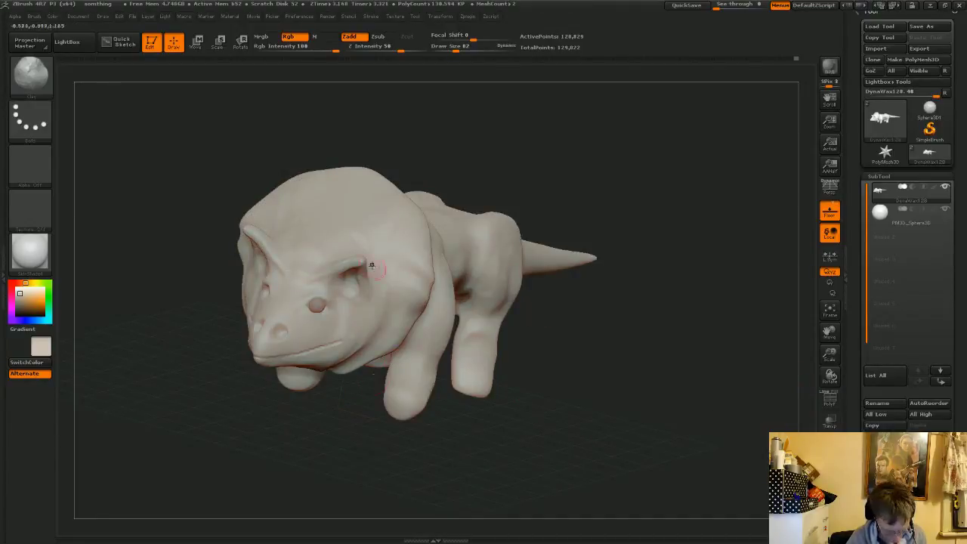
left_click_drag(585, 395, 585, 470, "alt")
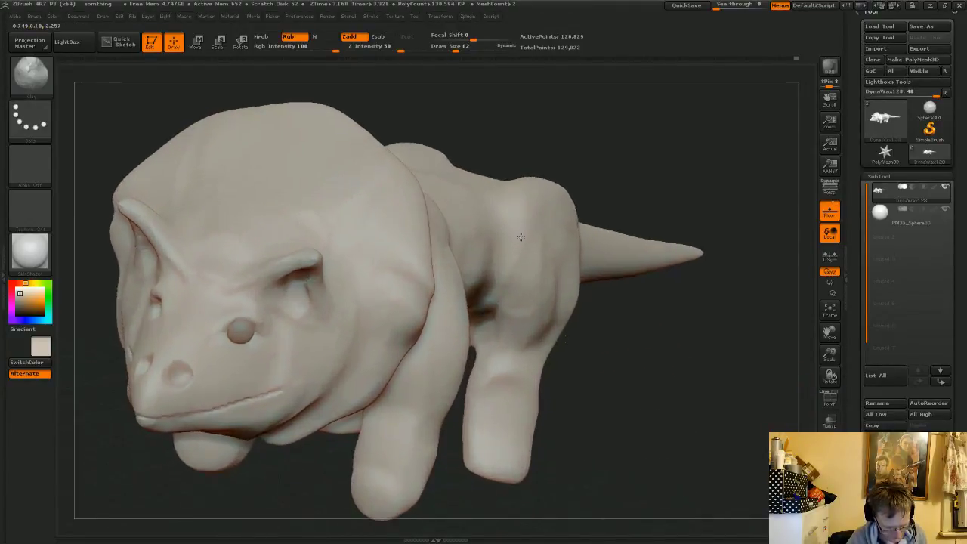
left_click_drag(638, 389, 633, 299)
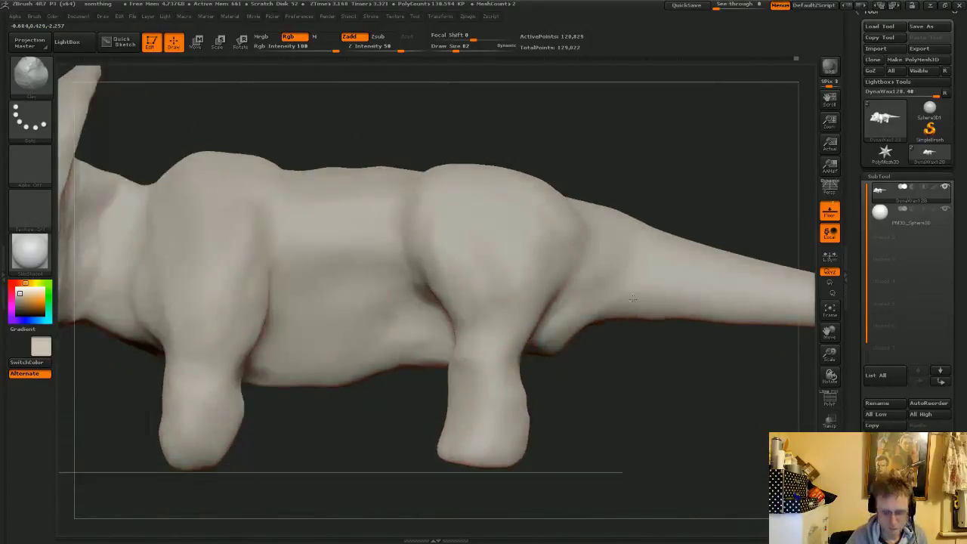
- Smooth the surface of the dinosaur's head around the cheek, under the jaw and across the brow
left_click_drag(359, 399, 881, 386, "alt")
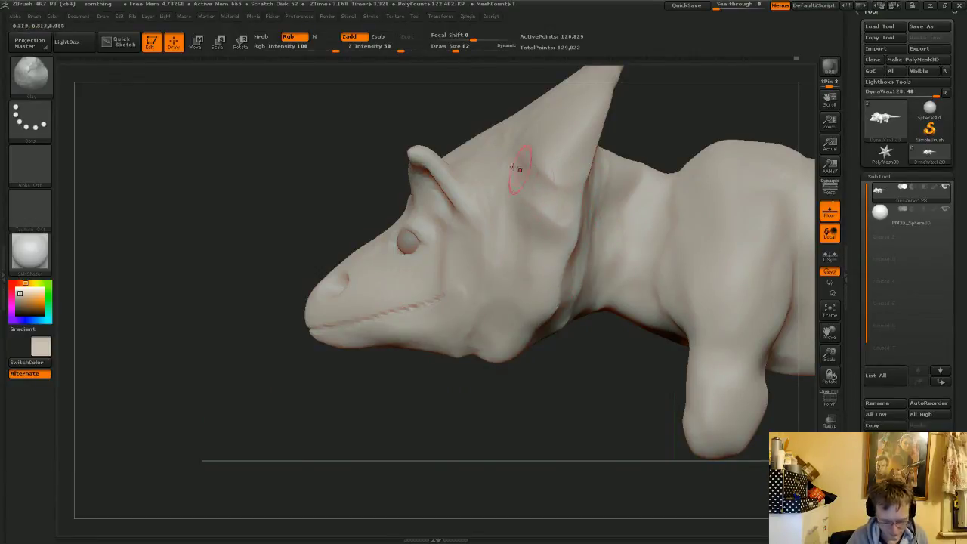
left_click_drag(548, 410, 505, 175)
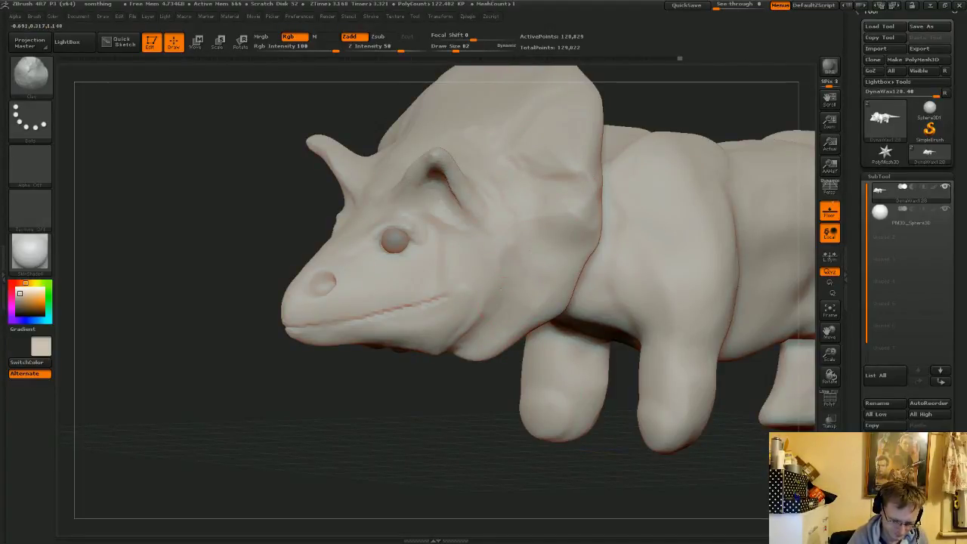
mouse_move(471, 425)
left_mouse_down()
mouse_move(416, 417)
mouse_move(482, 412)
left_mouse_up()
key("shift")
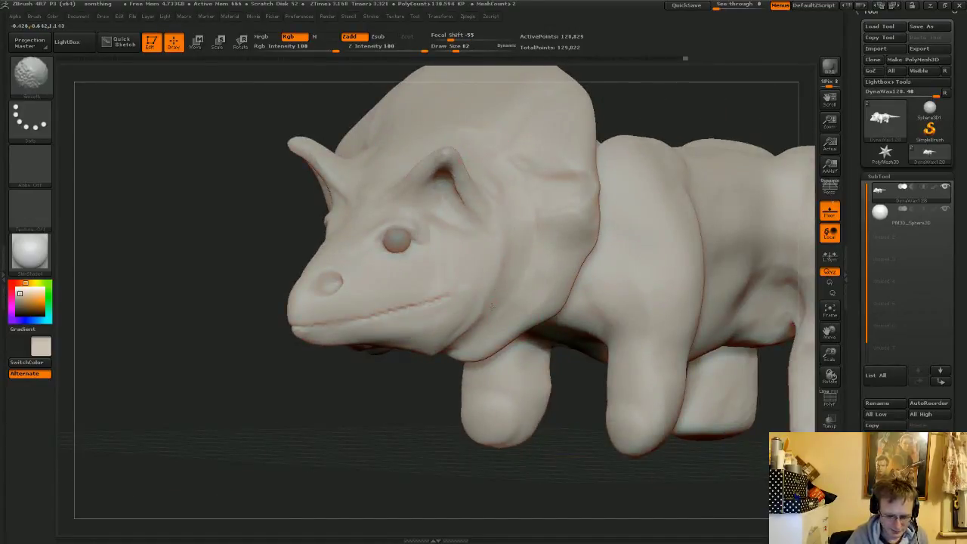
mouse_move(442, 439)
left_mouse_down()
mouse_move(423, 412)
mouse_move(451, 385)
mouse_move(406, 283)
mouse_move(393, 324)
mouse_move(396, 313)
left_mouse_up()
key("shift")
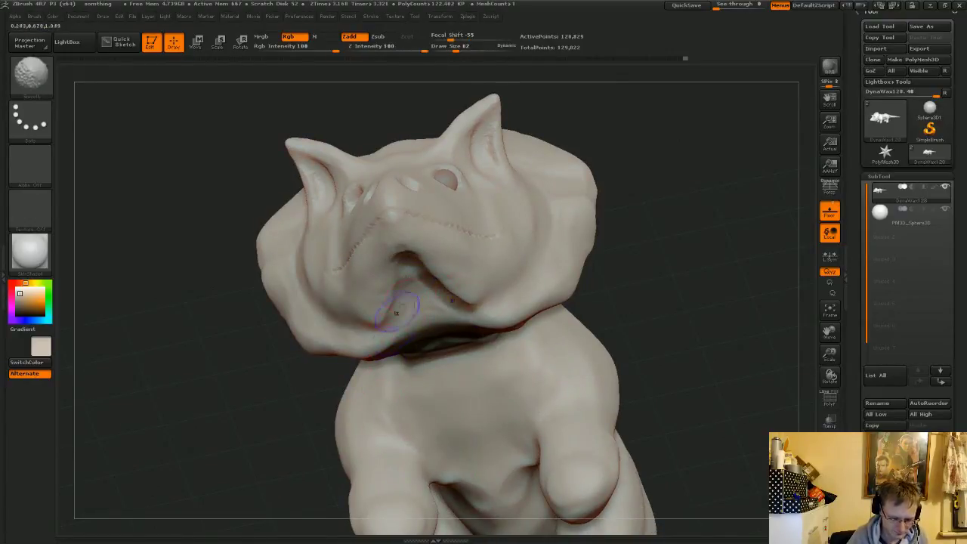
left_click_drag(642, 250, 693, 293)
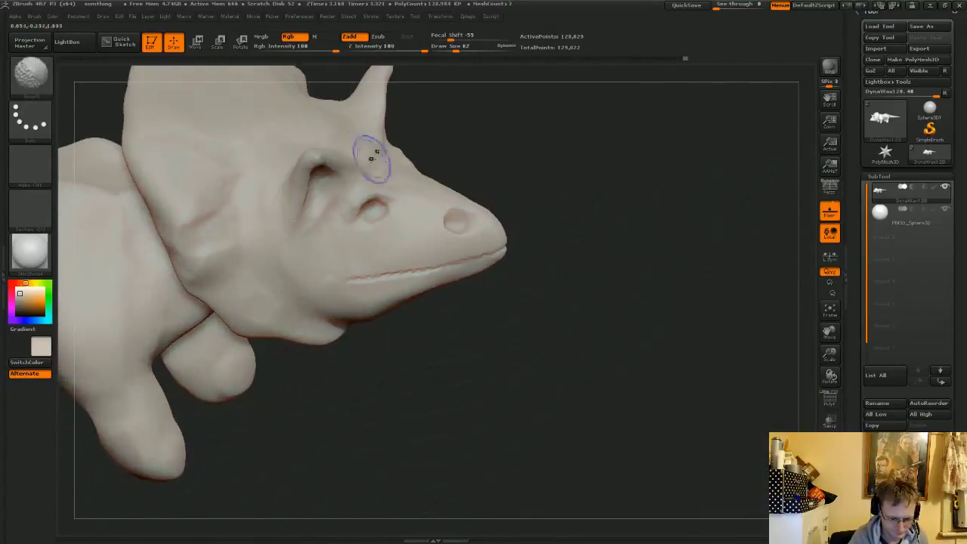
left_click_drag(371, 155, 323, 138, "shift")
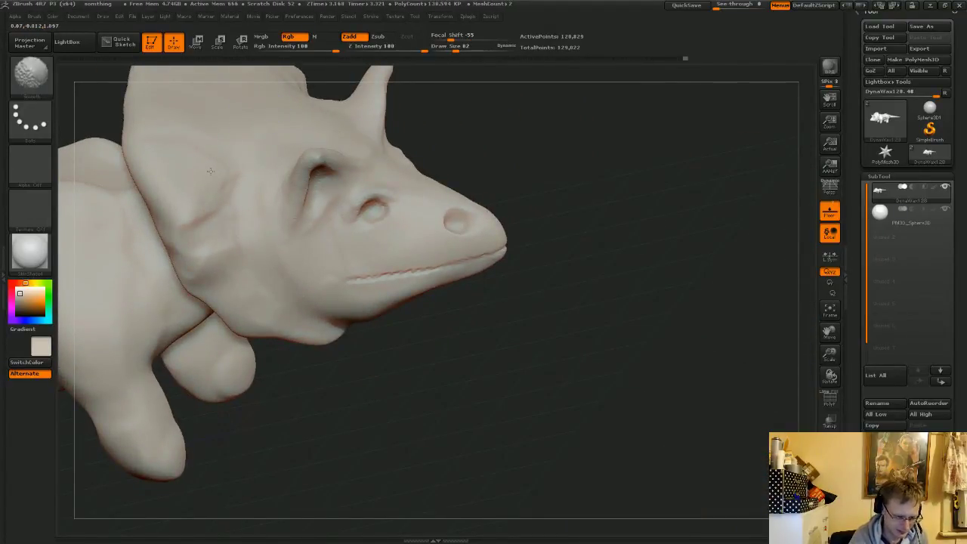
left_click_drag(447, 383, 684, 534)
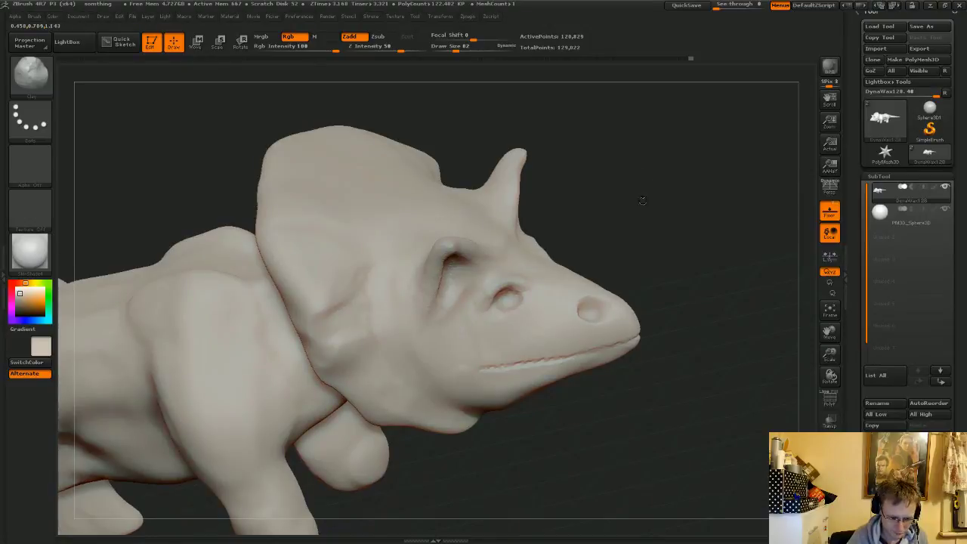
- Sculpt radiating ridges from the rim of the head frill toward the brow with the Clay brush, softening them with smoothing
left_click_drag(642, 203, 649, 194)
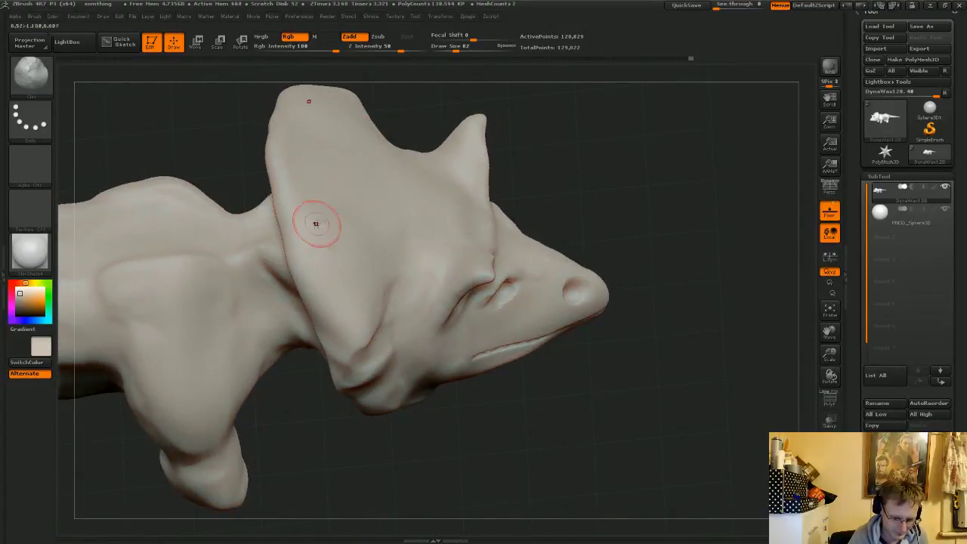
mouse_move(300, 201)
left_mouse_down()
mouse_move(315, 205)
mouse_move(283, 216)
left_mouse_up()
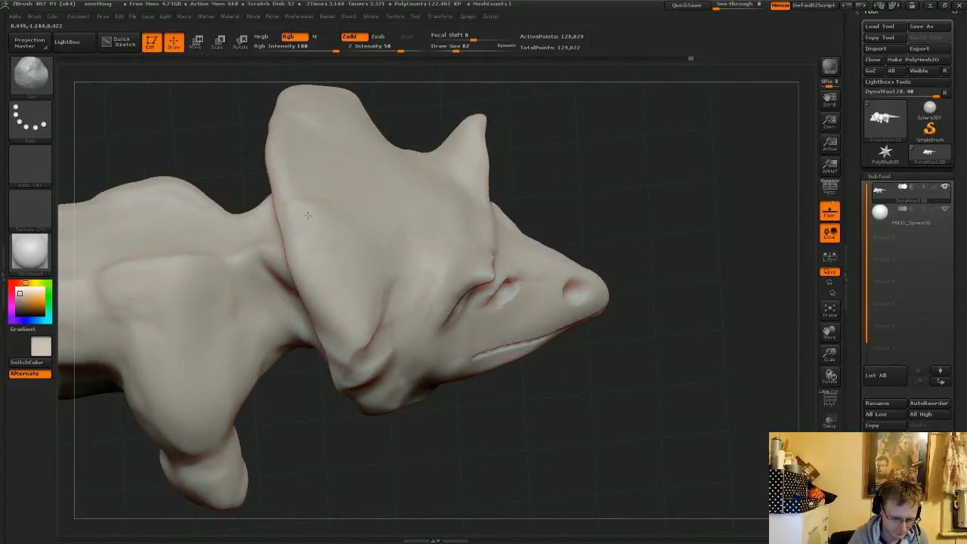
mouse_move(509, 189)
left_mouse_down()
mouse_move(565, 195)
mouse_move(310, 232)
left_mouse_up()
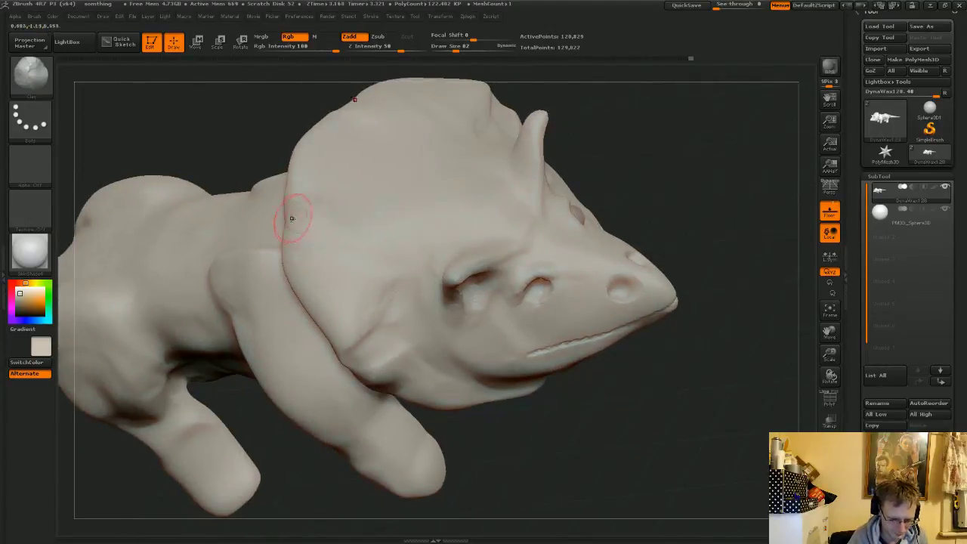
key("shift")
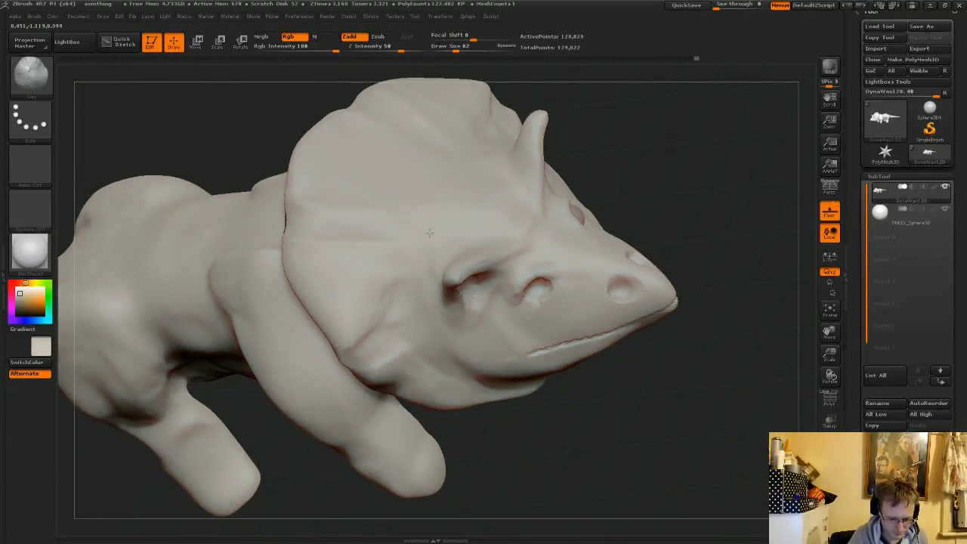
key("shift")
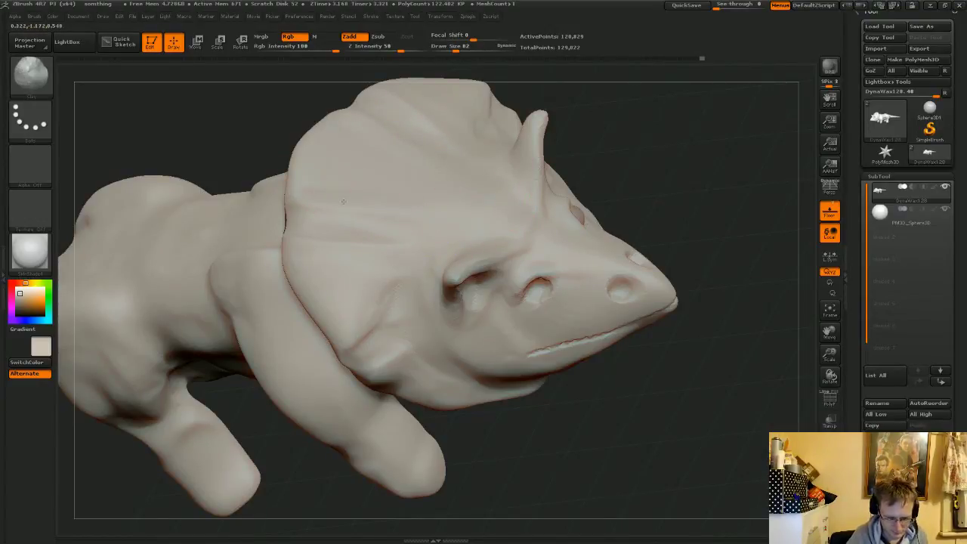
key("shift")
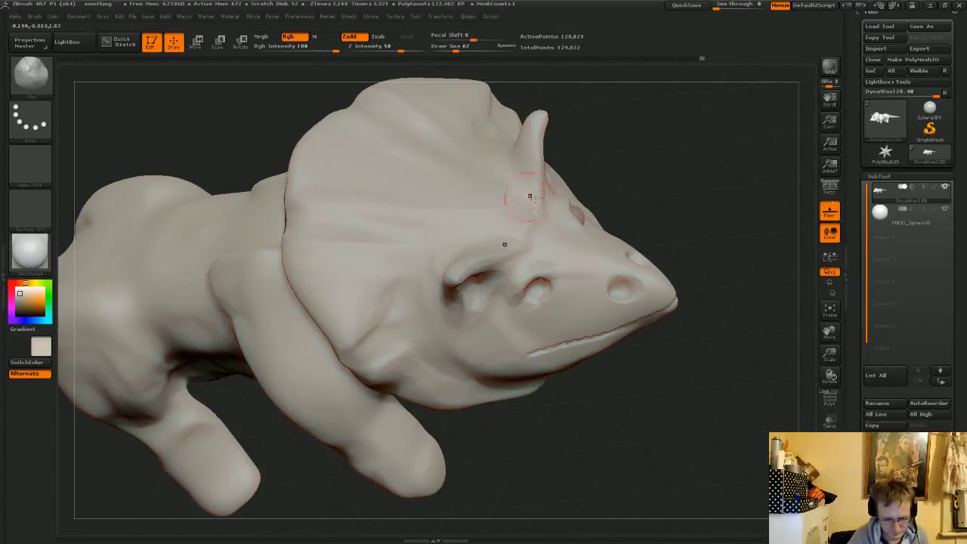
- Build up the forehead between the brow horns with the Clay brush and smooth its transition into the frill
left_click_drag(656, 176, 454, 214)
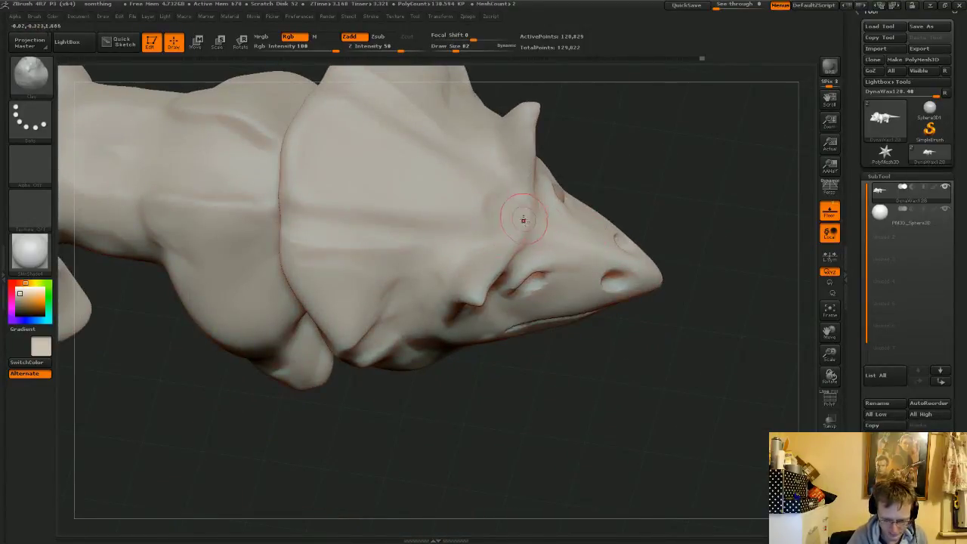
left_click_drag(499, 214, 496, 208, "shift")
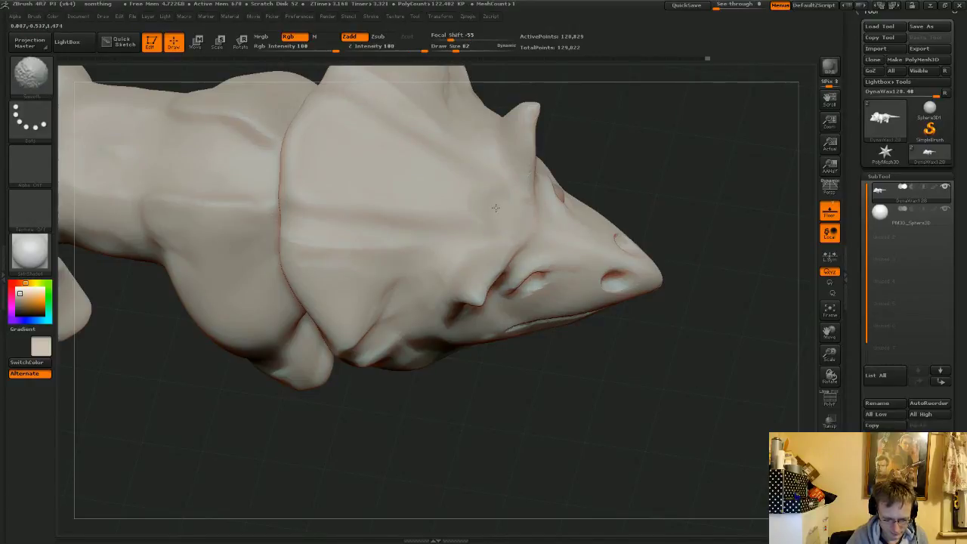
mouse_move(650, 158)
left_mouse_down()
mouse_move(484, 145)
mouse_move(658, 136)
left_mouse_up()
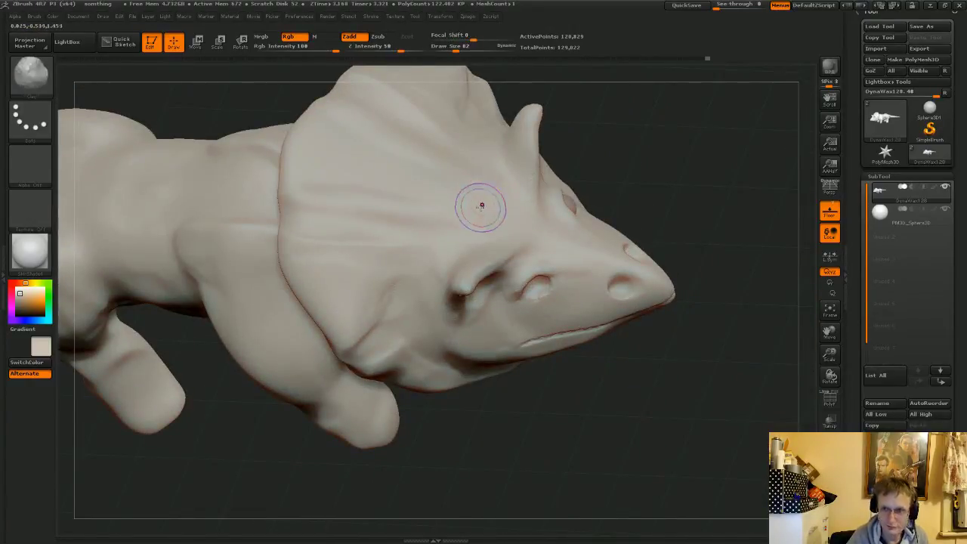
left_click_drag(481, 206, 489, 212, "shift")
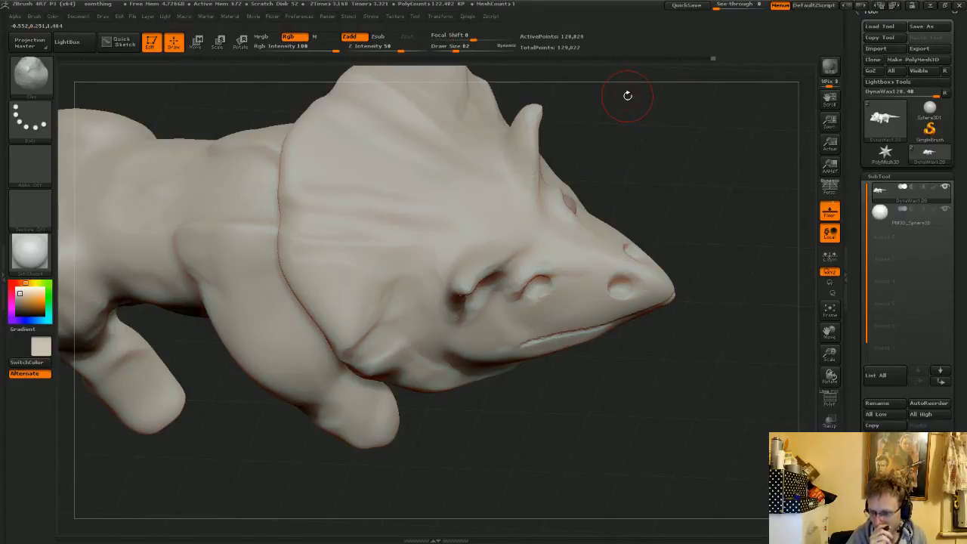
- Fill out the area beneath the brow horn and around the cheek with clay, and smooth it toward the snout
left_click_drag(641, 190, 628, 140)
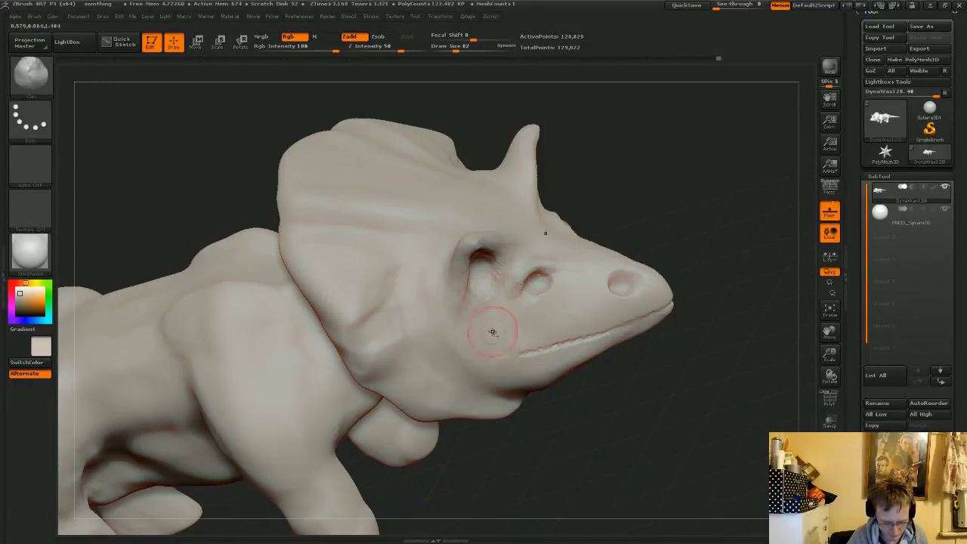
mouse_move(488, 275)
left_mouse_down("shift")
mouse_move(492, 306)
mouse_move(516, 274)
mouse_move(502, 246)
mouse_move(480, 278)
mouse_move(470, 270)
mouse_move(460, 325)
mouse_move(478, 289)
left_mouse_up("shift")
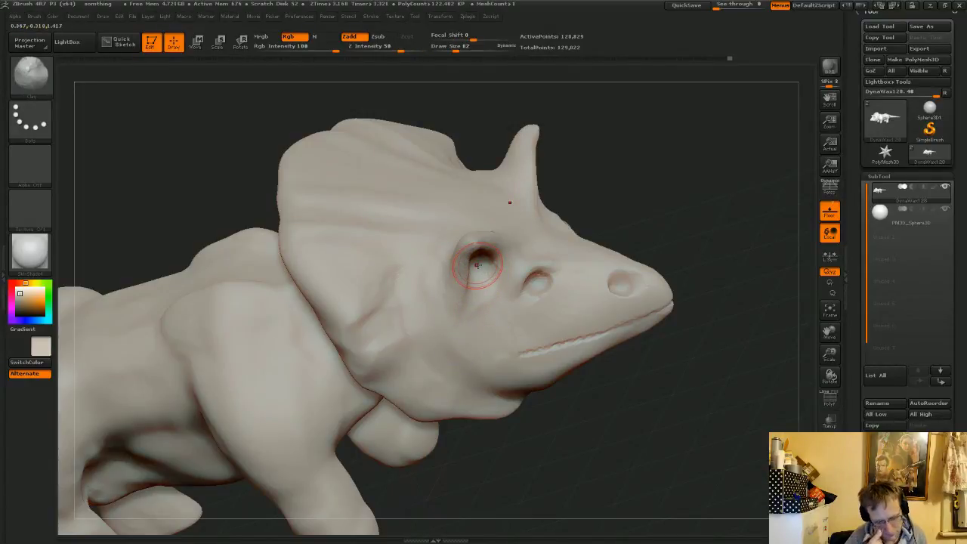
mouse_move(632, 192)
left_mouse_down()
mouse_move(619, 169)
mouse_move(532, 285)
left_mouse_up()
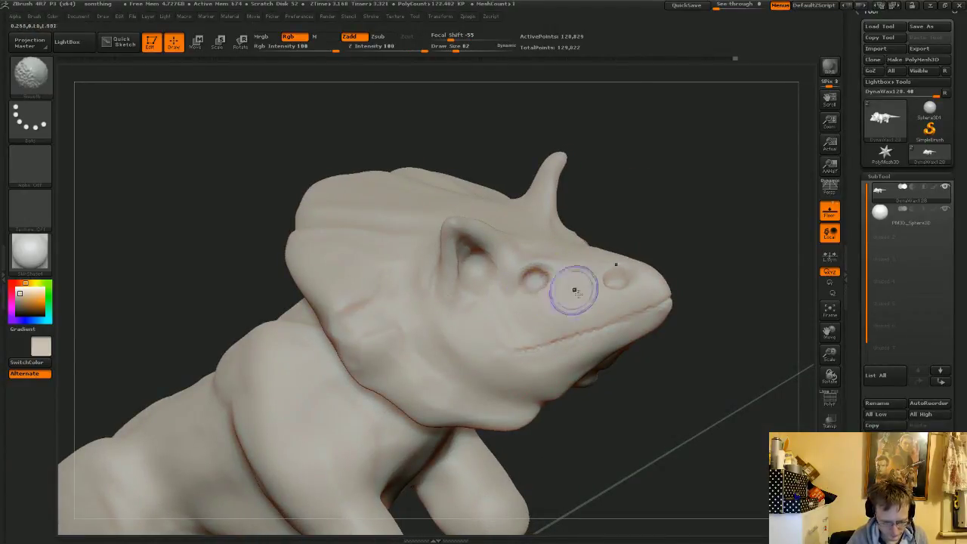
- Refine the neck between the frill and the shoulders with the Clay brush and smooth its surface
left_click_drag(639, 186, 681, 199)
left_click_drag(412, 445, 665, 457, "alt")
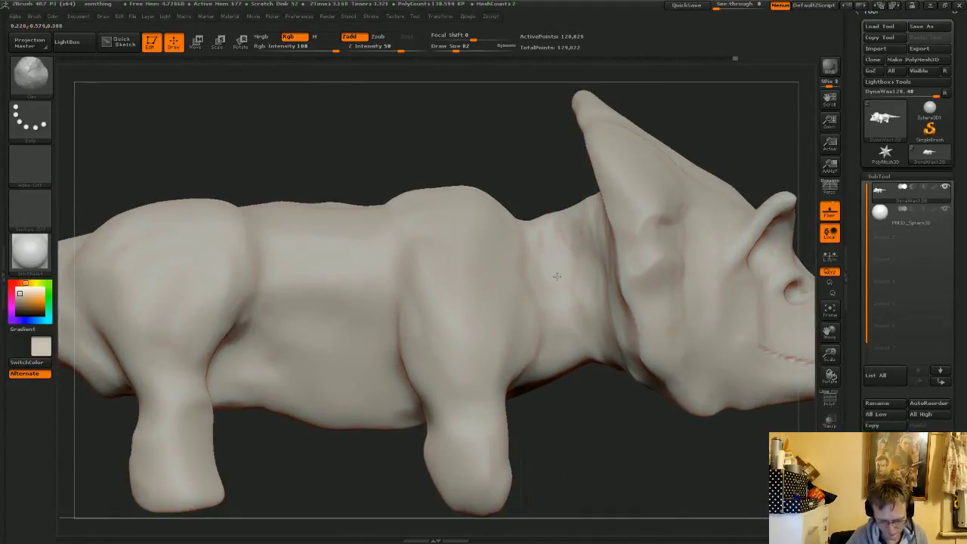
left_click_drag(547, 196, 543, 411, "alt")
left_click_drag(484, 227, 431, 35, "alt")
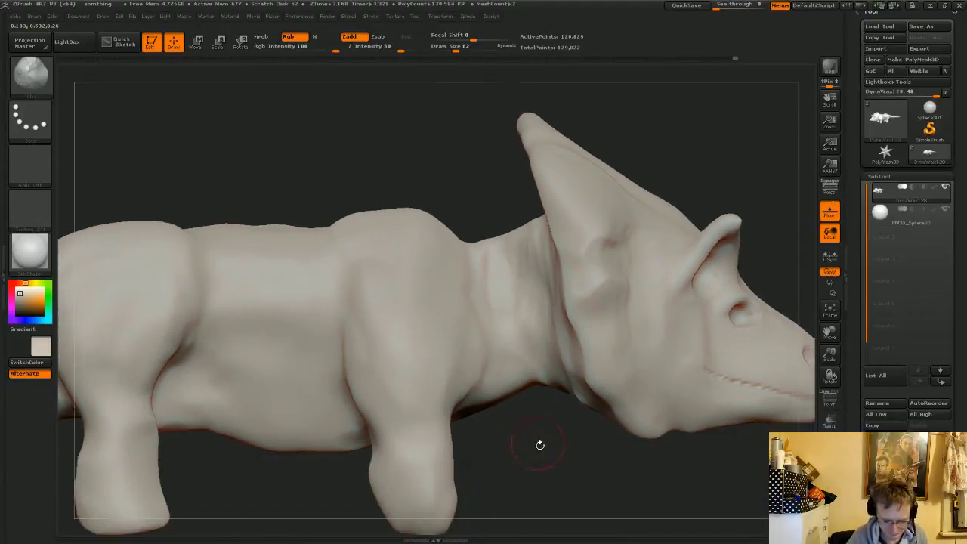
left_click_drag(540, 446, 580, 517)
left_click_drag(489, 227, 493, 235, "shift")
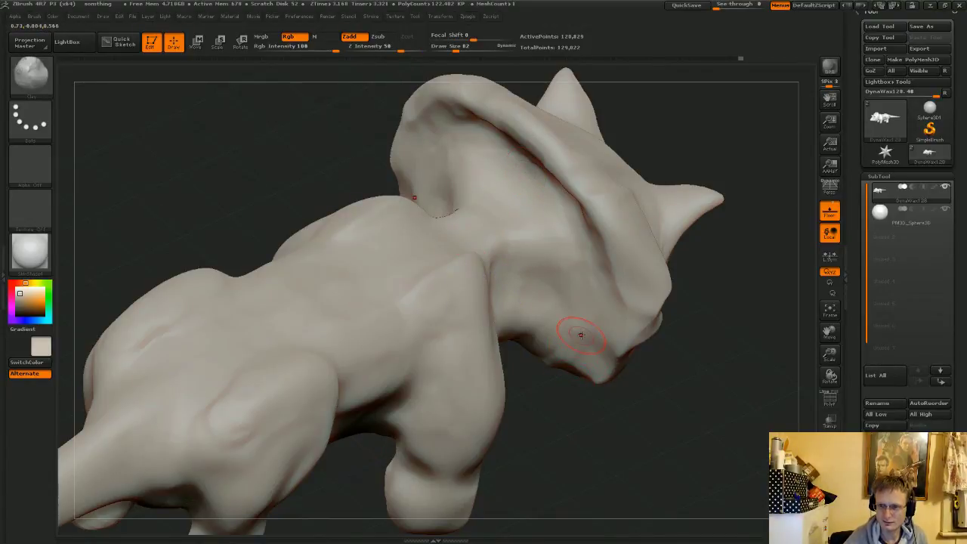
- Build up the shoulder blades and upper back with the Clay brush and smooth the ridges into the body
left_click_drag(557, 395, 475, 227)
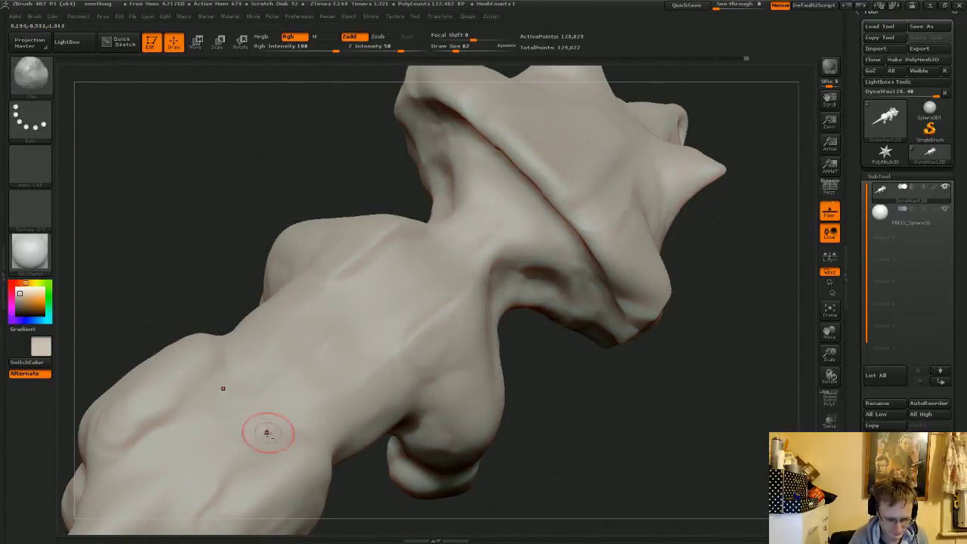
key("shift")
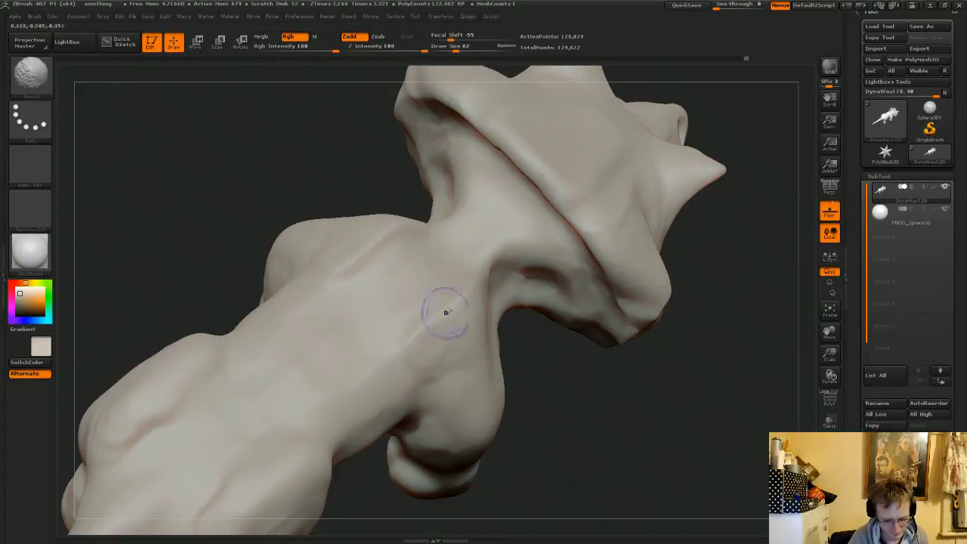
left_click_drag(445, 315, 462, 298, "shift")
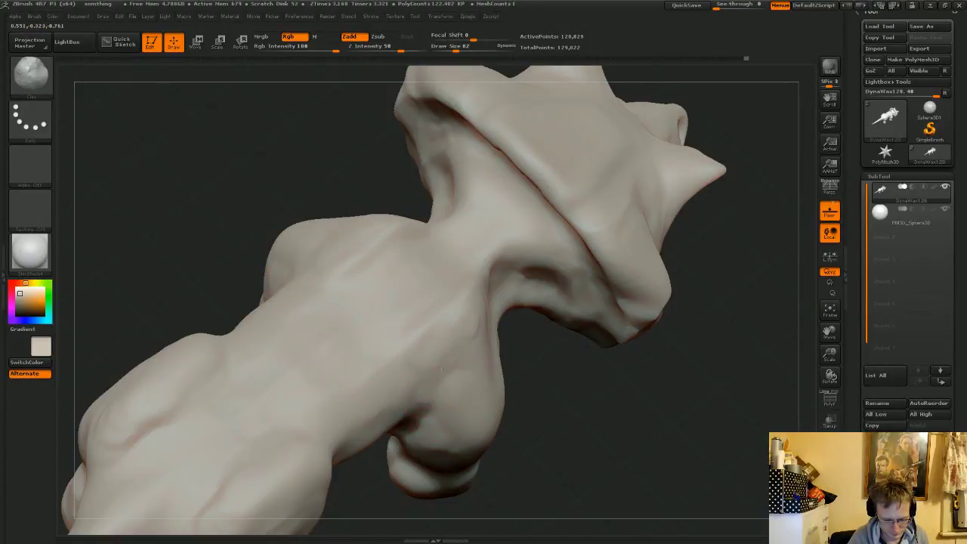
key("shift")
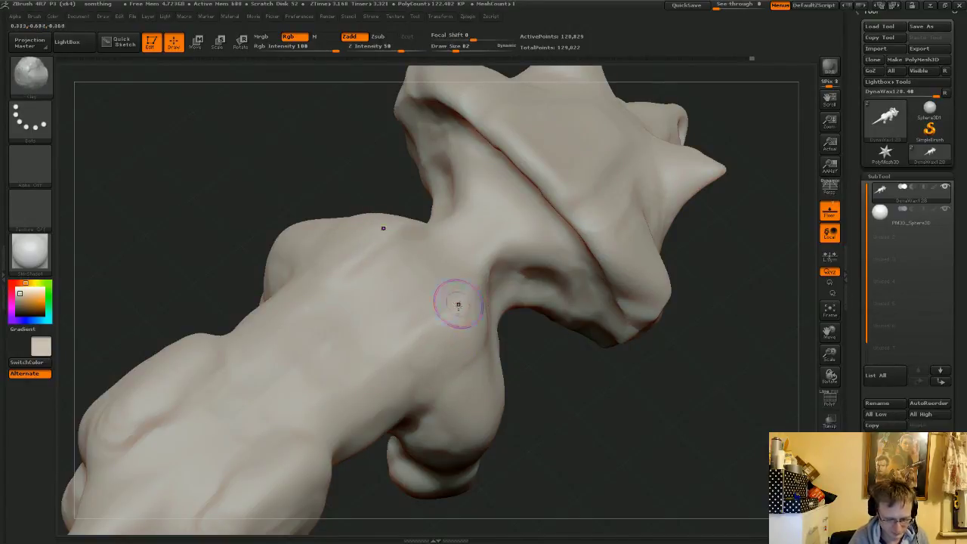
- Add muscle volume around the front shoulder and along the upper flank, smoothing the strokes toward the hip
mouse_move(590, 402)
left_mouse_down()
mouse_move(566, 342)
mouse_move(518, 350)
left_mouse_up()
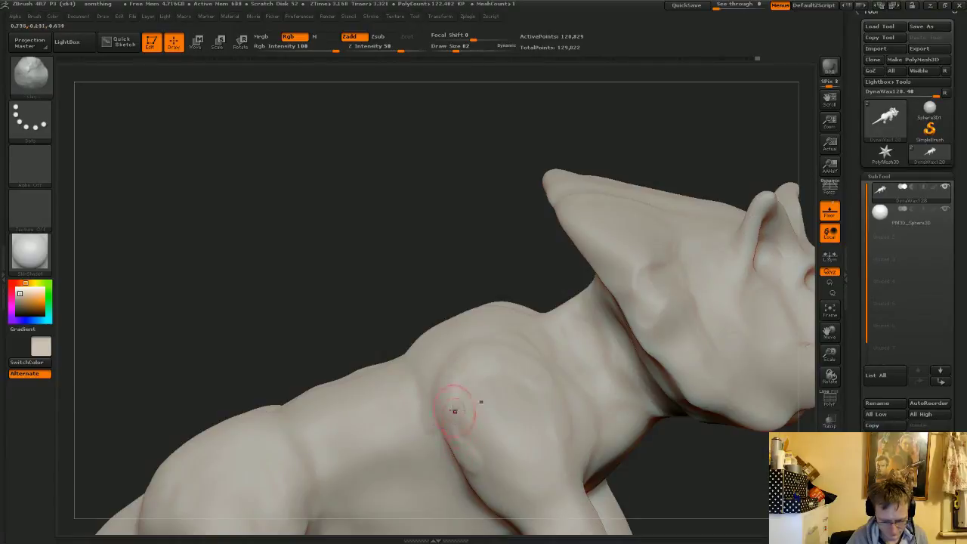
left_click_drag(440, 393, 479, 481, "shift")
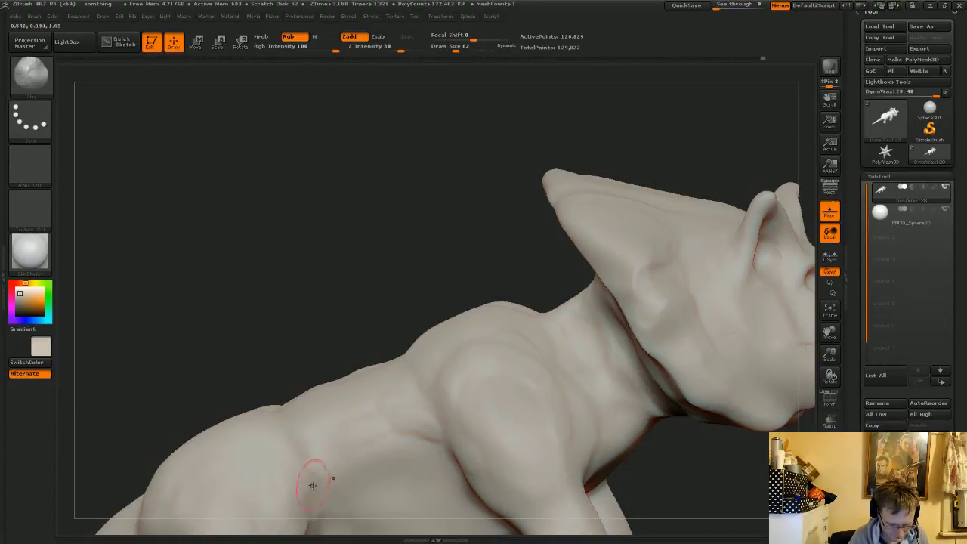
mouse_move(380, 430)
left_mouse_down()
mouse_move(444, 458)
mouse_move(410, 434)
left_mouse_up()
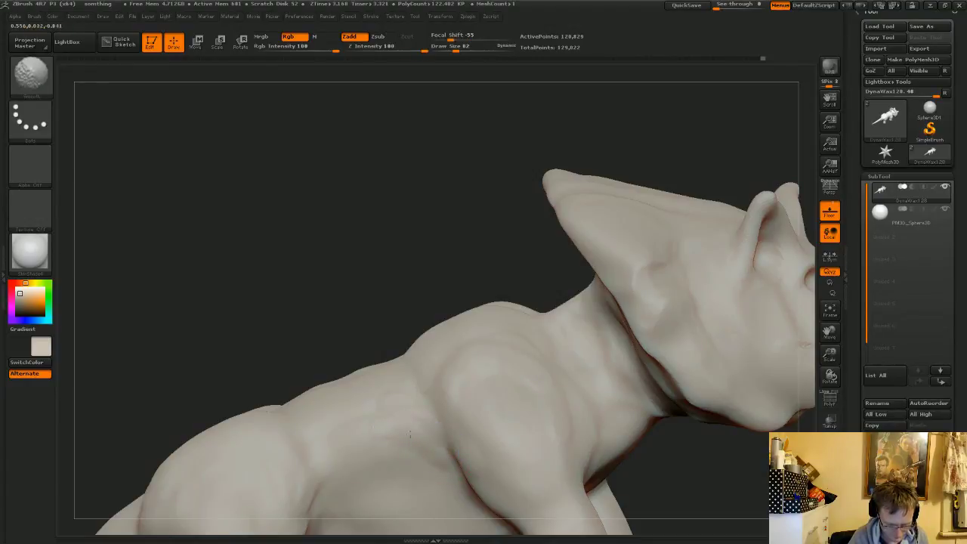
left_click_drag(350, 227, 423, 283)
left_click_drag(240, 467, 207, 468, "shift")
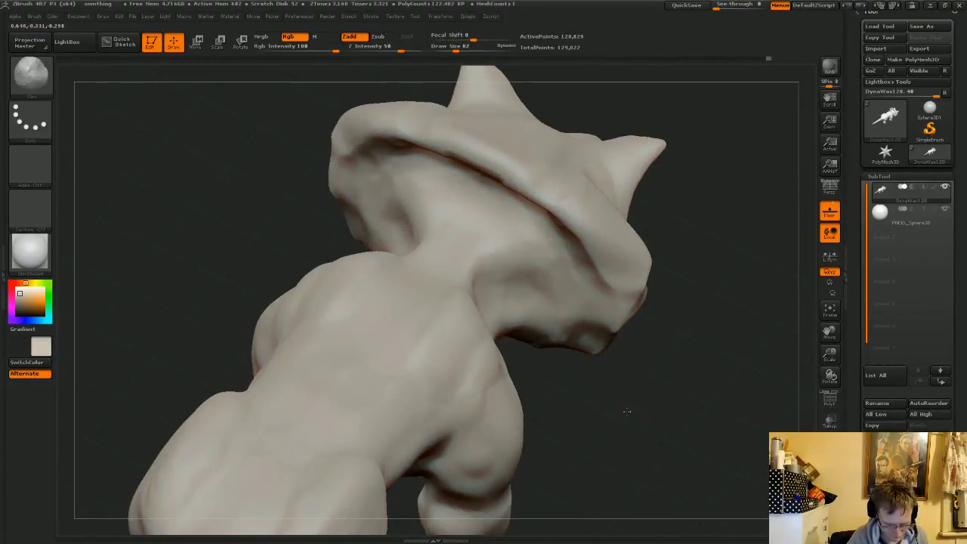
- Shape the hip and rear thigh muscles near the tail base with the Clay brush and smooth them
left_click_drag(630, 410, 716, 256, "alt")
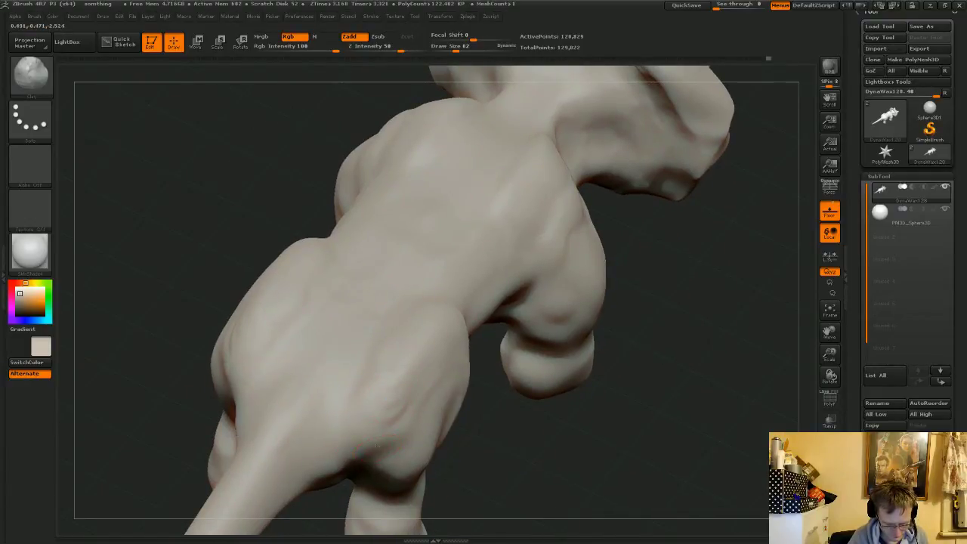
key("shift")
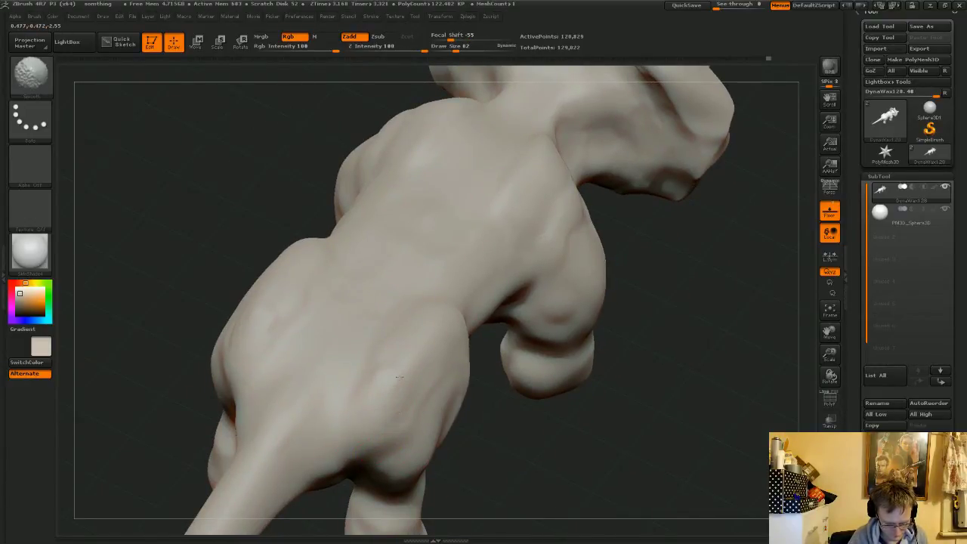
mouse_move(587, 406)
left_mouse_down()
mouse_move(654, 360)
mouse_move(647, 389)
left_mouse_up()
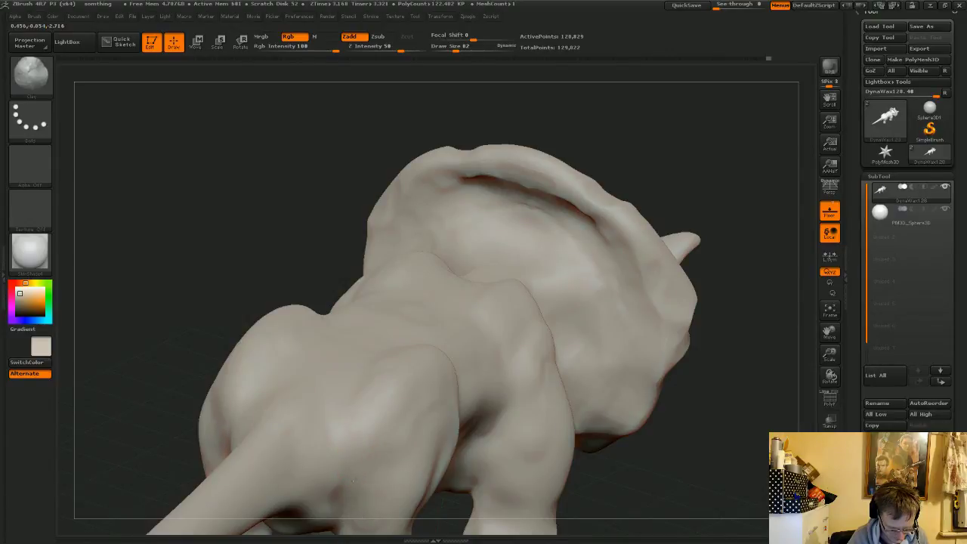
key("shift")
left_click_drag(344, 497, 356, 484, "shift")
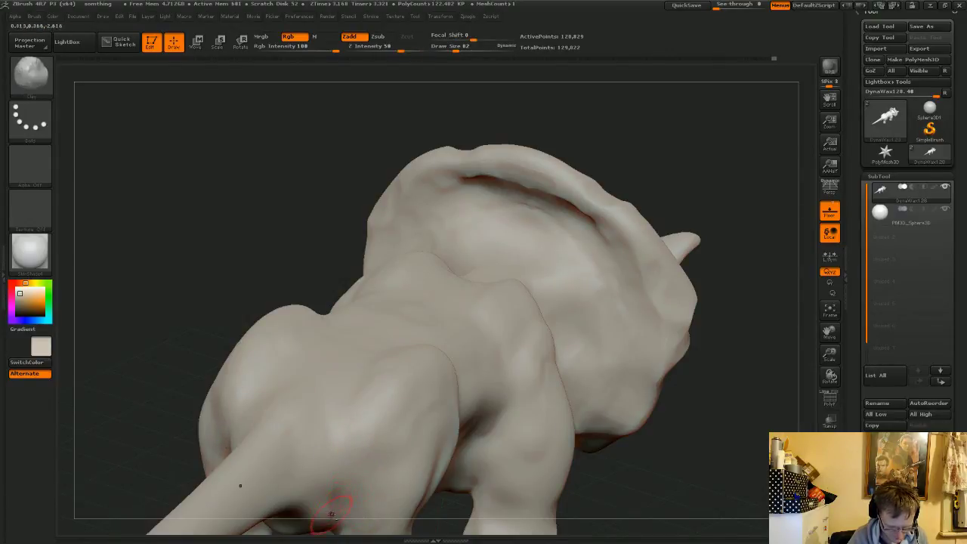
- Add volume to the rump beneath the tail base with the Clay brush and smooth it between the thighs
key("shift")
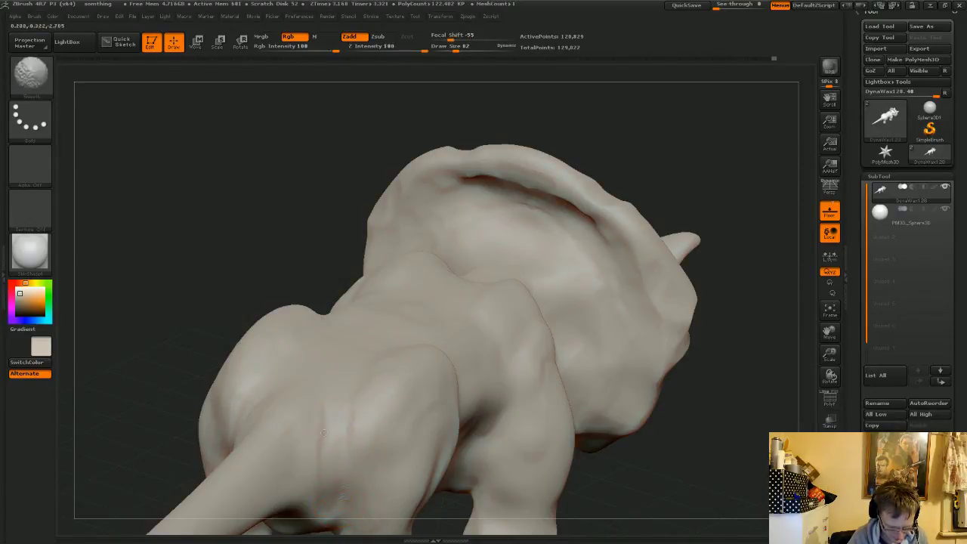
mouse_move(650, 454)
left_mouse_down()
mouse_move(491, 404)
mouse_move(431, 321)
left_mouse_up()
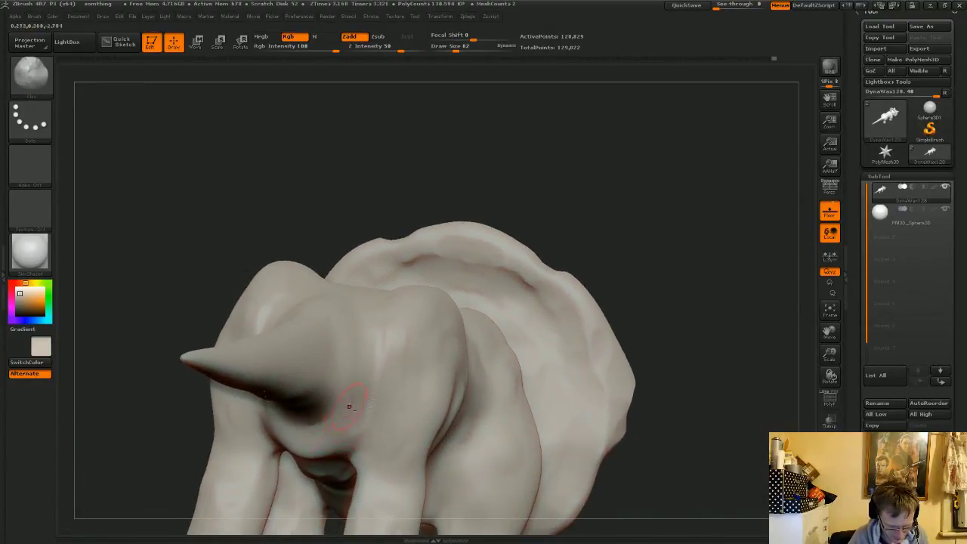
left_click_drag(350, 404, 313, 445)
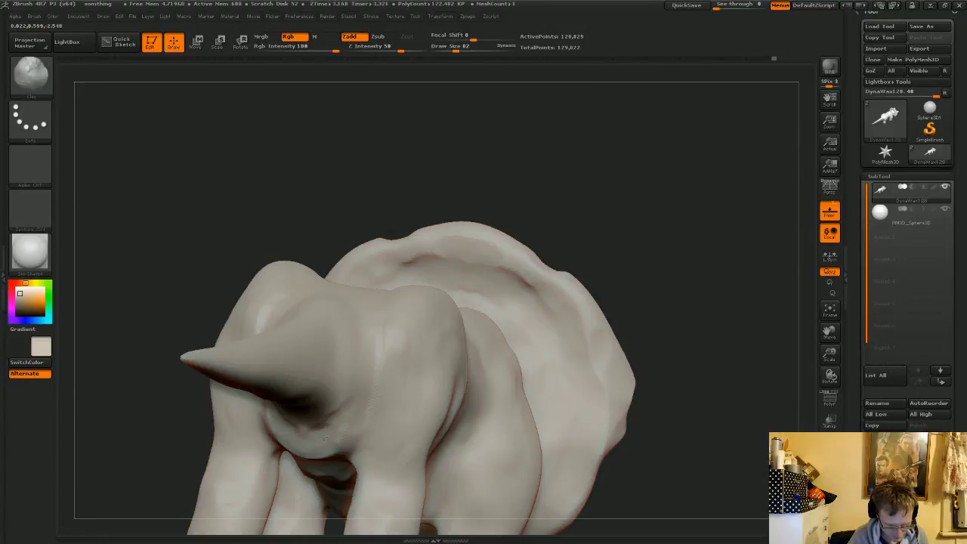
mouse_move(635, 220)
left_mouse_down()
mouse_move(308, 445)
mouse_move(317, 446)
mouse_move(286, 446)
left_mouse_up()
key("shift")
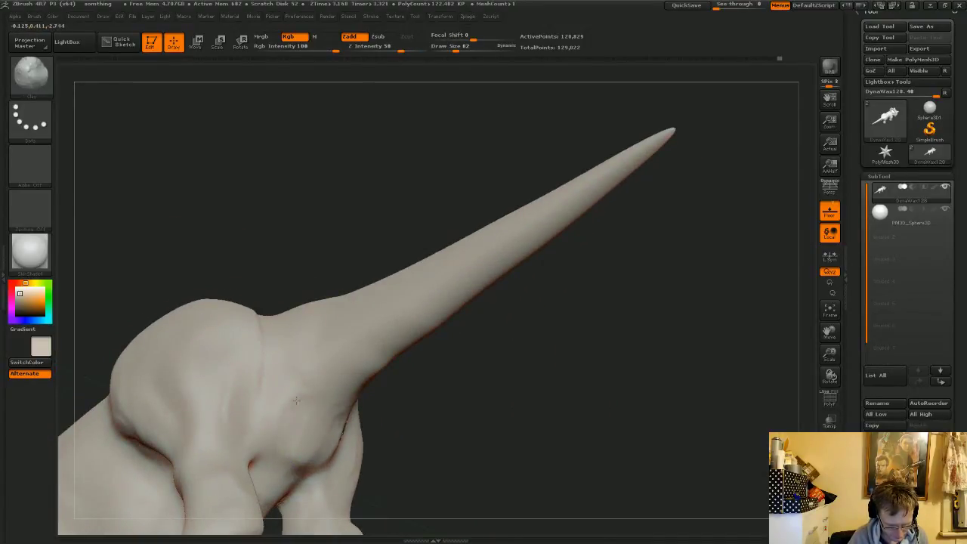
- Smooth the side of the tail base and blend the underside of the tail toward its tip
left_click_drag(313, 404, 280, 434, "shift")
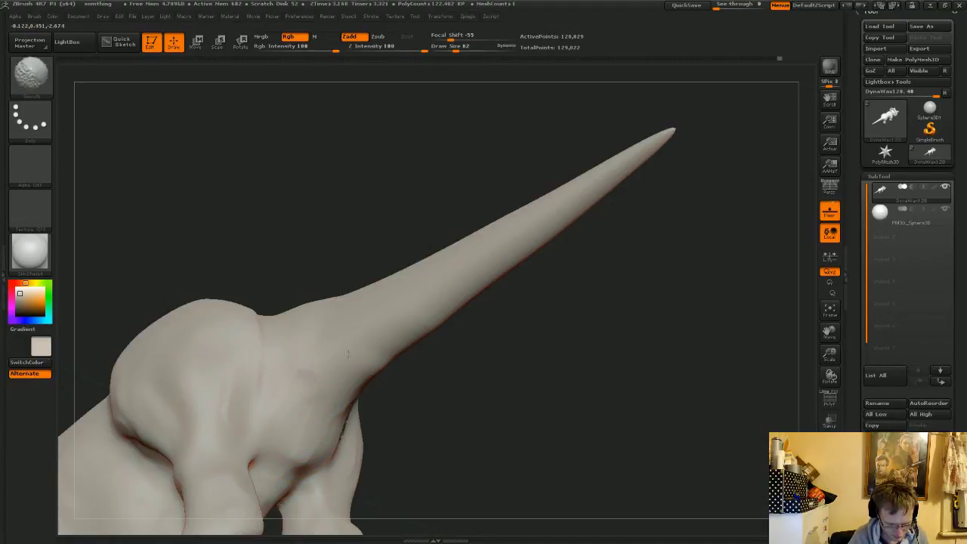
mouse_move(349, 354)
left_mouse_down("shift")
mouse_move(296, 435)
mouse_move(295, 478)
mouse_move(326, 413)
left_mouse_up("shift")
left_click_drag(352, 375, 483, 290, "shift")
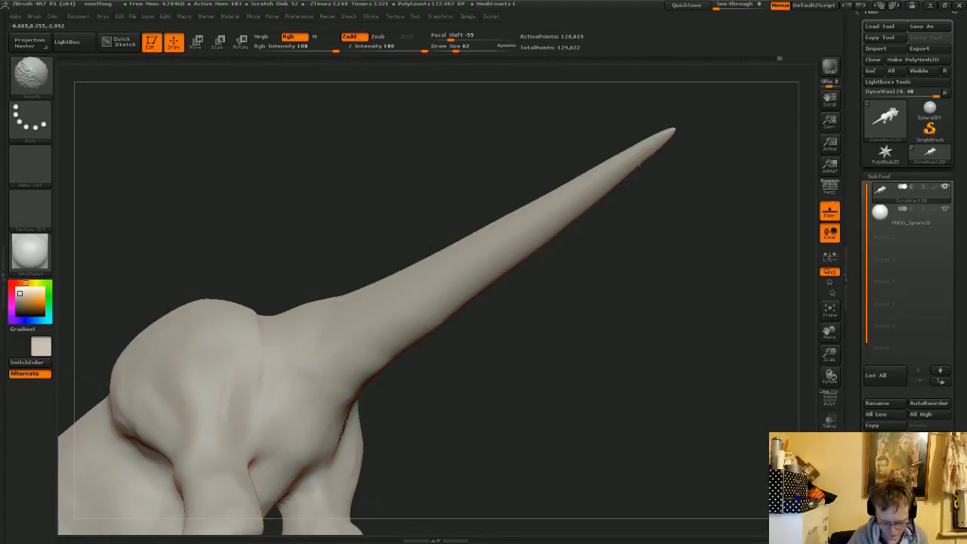
left_click_drag(522, 368, 546, 379)
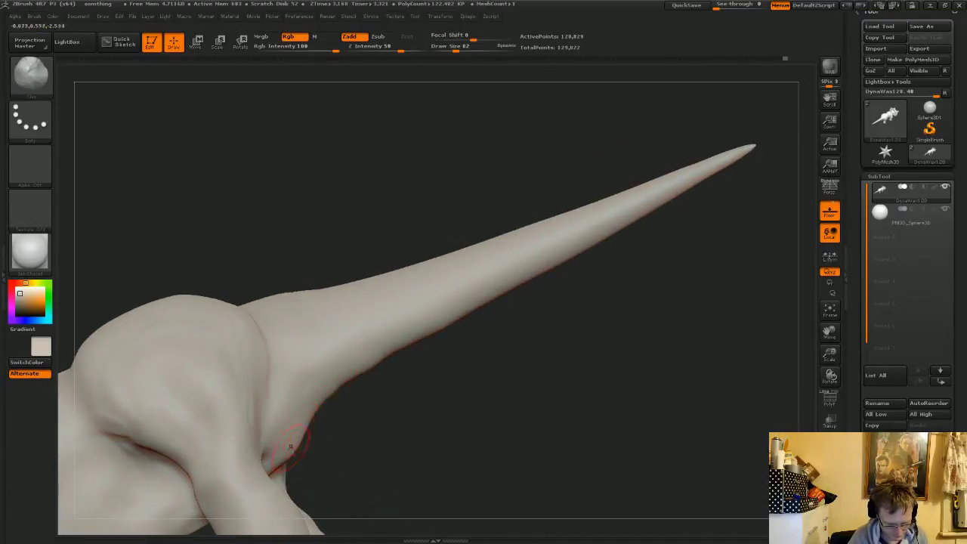
- Build up the lower flank and belly between the front and hind legs with overlapping Clay brush strokes
mouse_move(459, 432)
left_mouse_down()
mouse_move(617, 288)
mouse_move(606, 282)
left_mouse_up()
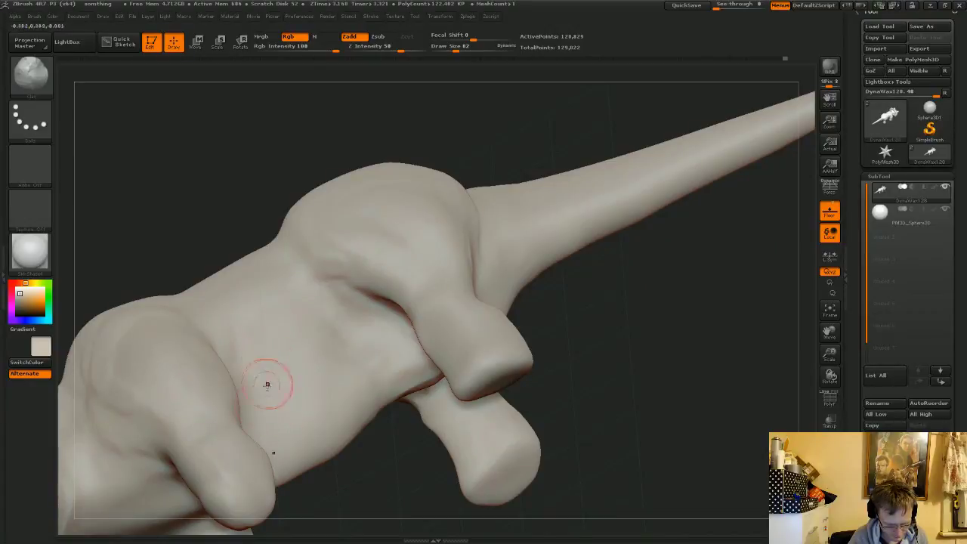
left_click_drag(286, 319, 269, 438)
mouse_move(321, 319)
left_mouse_down()
mouse_move(269, 446)
mouse_move(349, 429)
left_mouse_up()
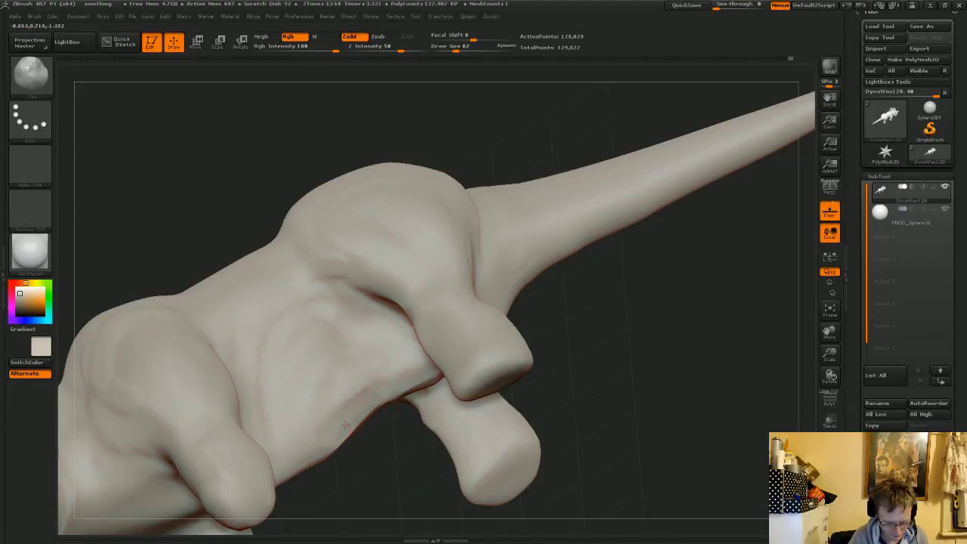
mouse_move(345, 425)
left_mouse_down()
mouse_move(313, 459)
mouse_move(286, 466)
left_mouse_up()
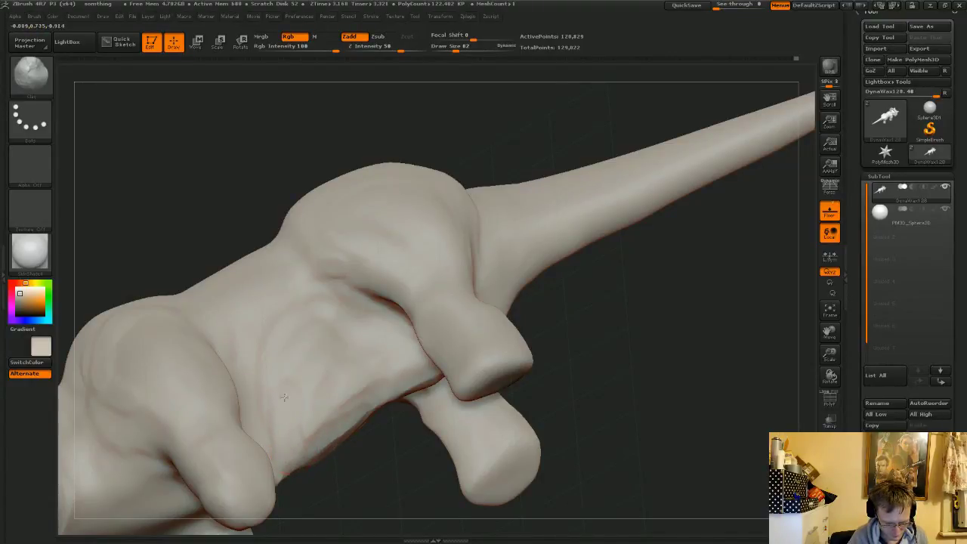
left_click_drag(289, 365, 340, 341)
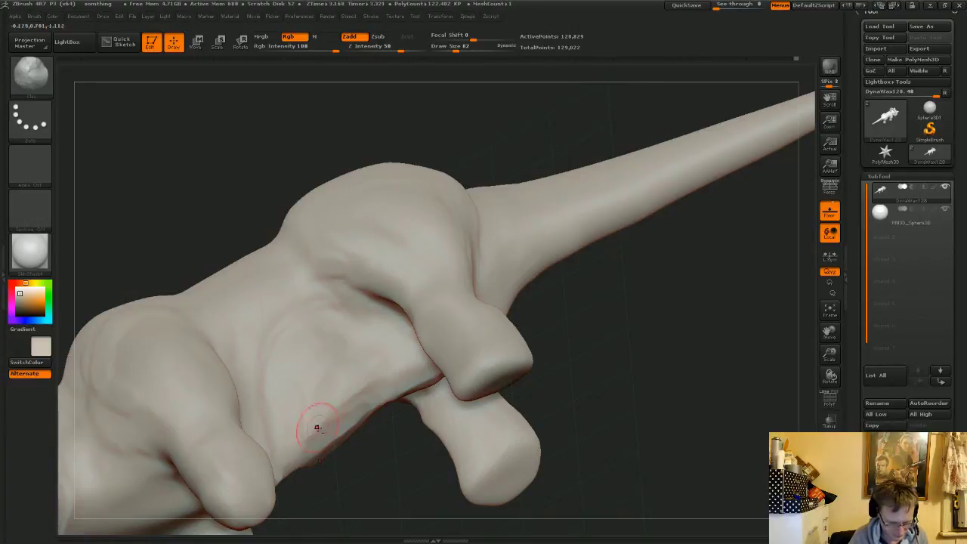
mouse_move(319, 428)
left_mouse_down()
mouse_move(309, 459)
mouse_move(306, 433)
left_mouse_up()
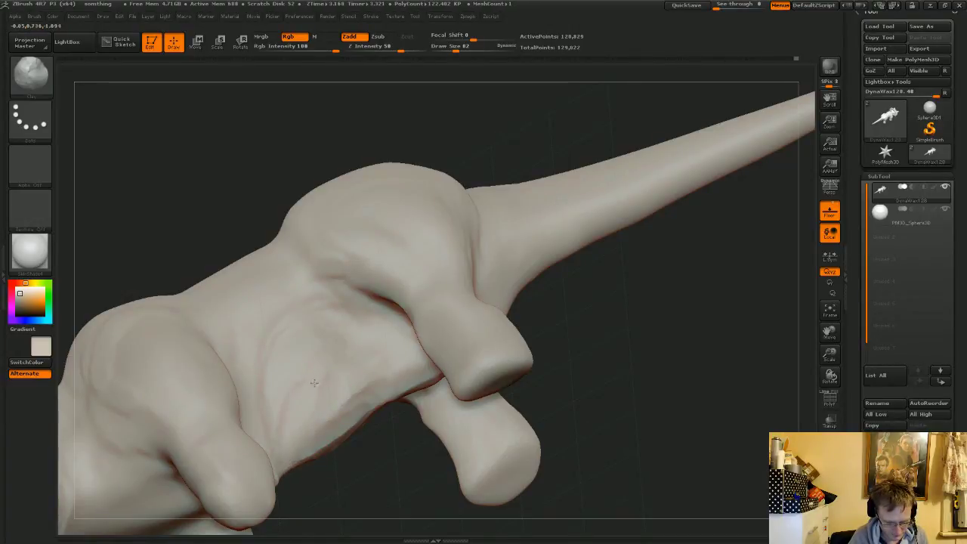
left_click_drag(315, 383, 337, 398)
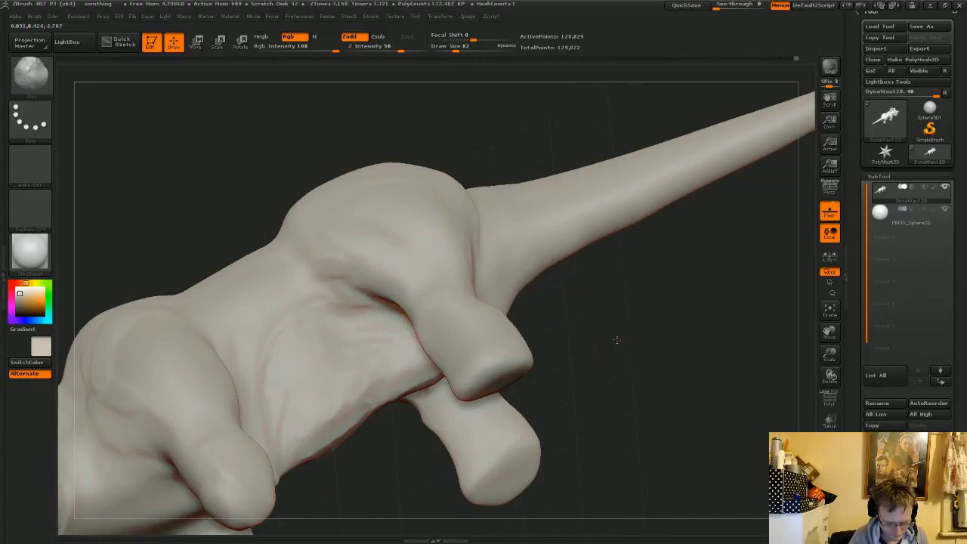
- Blend the rear of the belly into the inner hind legs by smoothing the transitions from below
mouse_move(616, 340)
left_mouse_down()
mouse_move(643, 305)
mouse_move(620, 299)
left_mouse_up()
left_click_drag(350, 381, 395, 389)
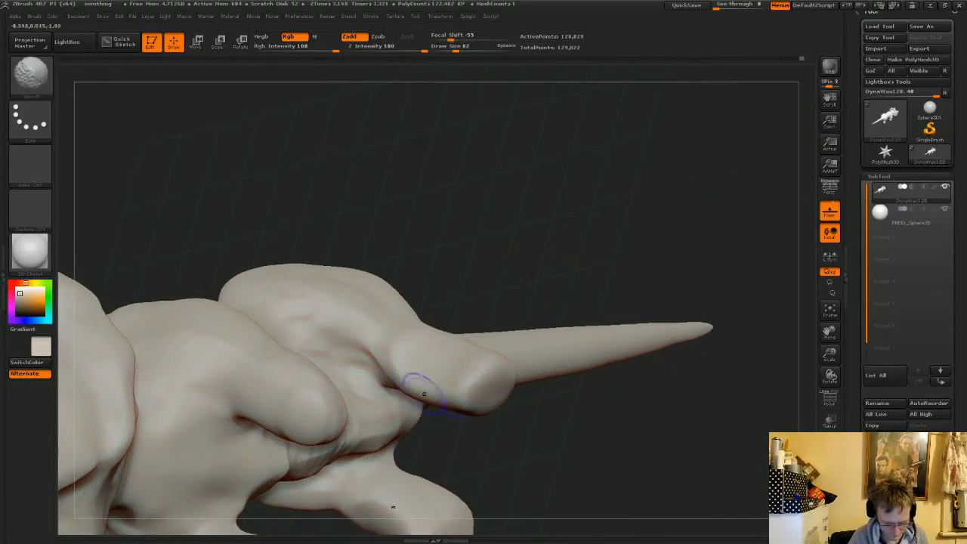
left_click_drag(533, 433, 485, 251)
left_click_drag(374, 395, 388, 393)
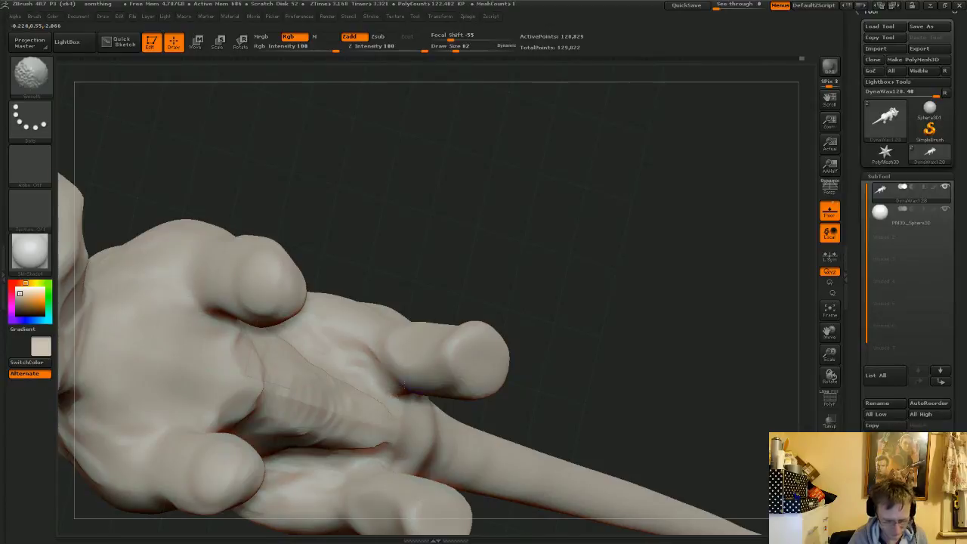
left_click_drag(556, 279, 434, 310)
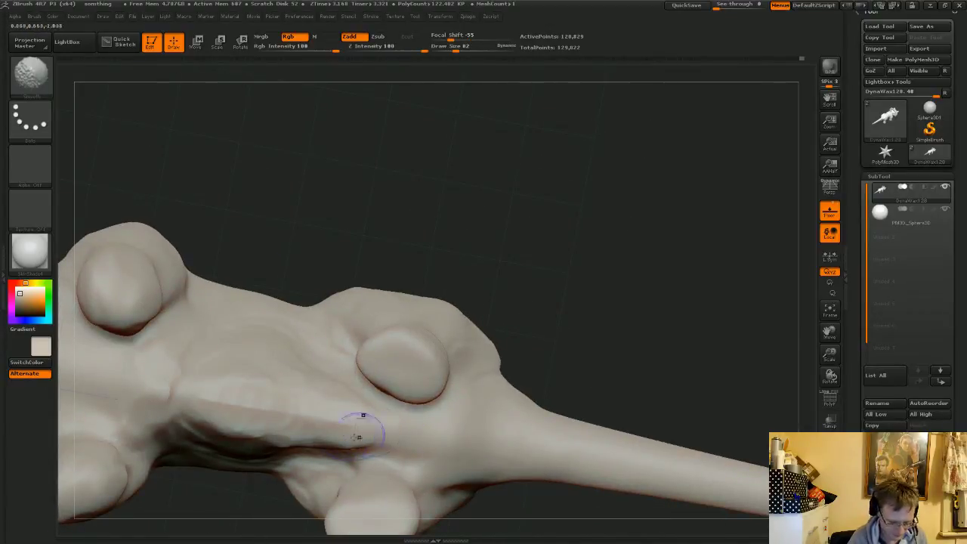
- Fill the underside between the hind legs with the Clay brush and smooth it into the tail base
left_click_drag(359, 438, 407, 471, "shift")
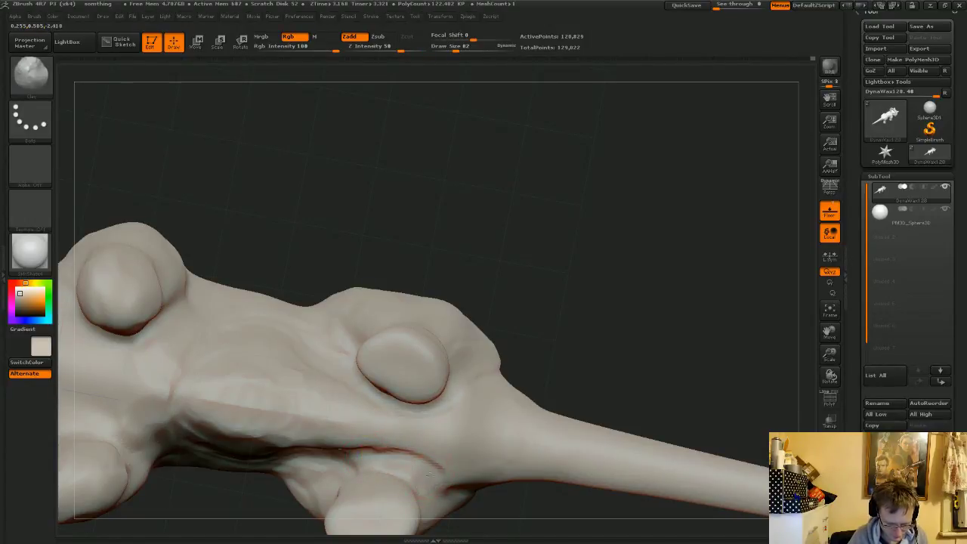
mouse_move(446, 493)
left_mouse_down()
mouse_move(432, 488)
mouse_move(480, 451)
left_mouse_up()
mouse_move(482, 412)
left_mouse_down("shift")
mouse_move(483, 433)
mouse_move(477, 421)
left_mouse_up("shift")
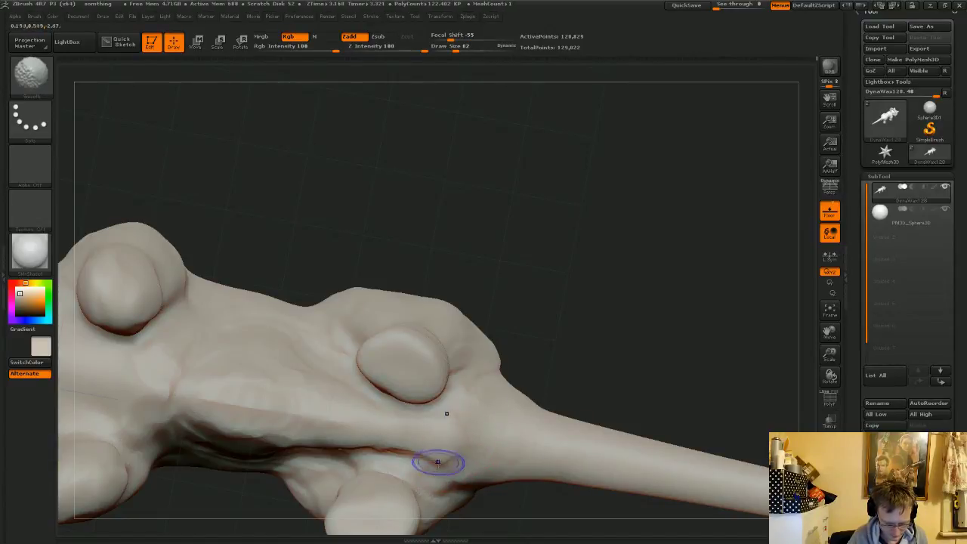
left_click_drag(409, 476, 431, 474, "shift")
mouse_move(566, 285)
left_mouse_down()
mouse_move(555, 339)
mouse_move(415, 341)
left_mouse_up()
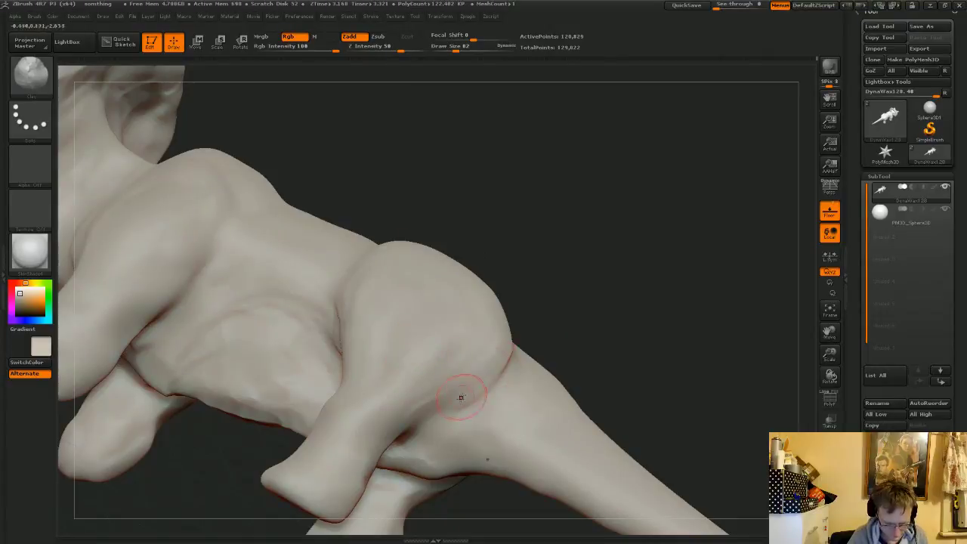
- Smooth the back edge of the thigh and shape the flank in front of the hip with the Clay brush
left_click_drag(422, 406, 452, 401, "shift")
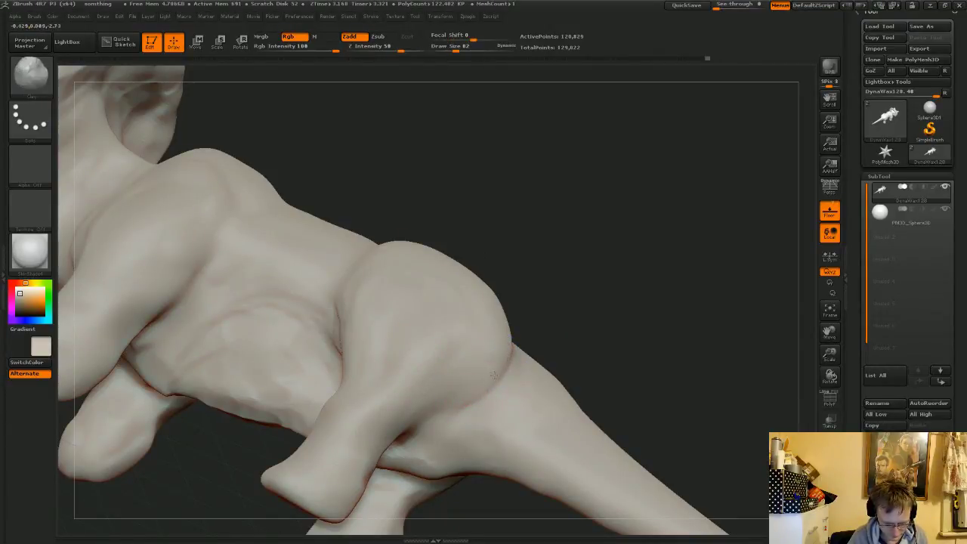
mouse_move(558, 287)
left_mouse_down()
mouse_move(569, 296)
mouse_move(393, 284)
left_mouse_up()
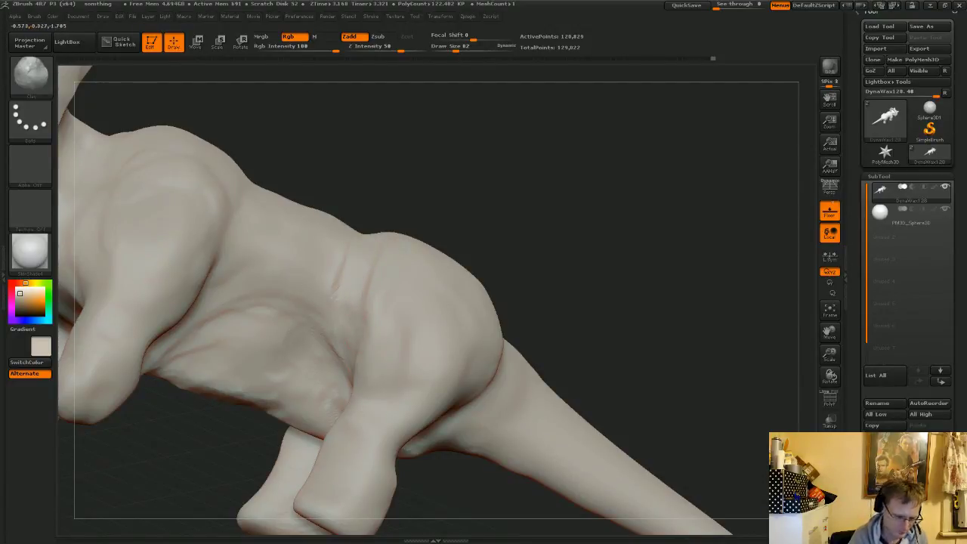
key("shift")
mouse_move(484, 249)
left_mouse_down()
mouse_move(566, 264)
mouse_move(367, 348)
left_mouse_up()
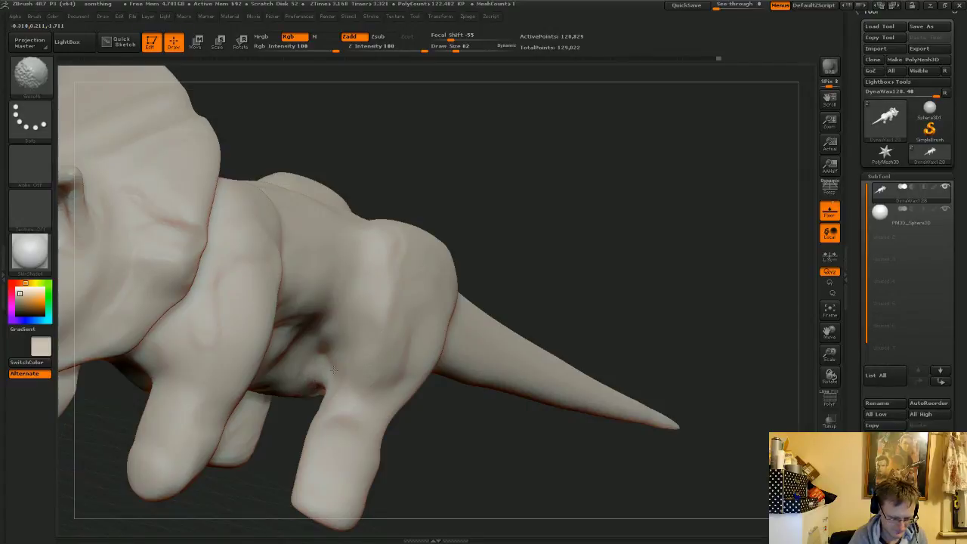
- Smooth the area where the rear belly meets the inner thighs, working from underneath
mouse_move(549, 231)
left_mouse_down()
mouse_move(583, 166)
mouse_move(275, 415)
mouse_move(300, 386)
left_mouse_up()
mouse_move(269, 426)
left_mouse_down("shift")
mouse_move(281, 429)
mouse_move(271, 428)
mouse_move(267, 441)
left_mouse_up("shift")
mouse_move(226, 354)
left_mouse_down()
mouse_move(225, 395)
mouse_move(238, 413)
left_mouse_up()
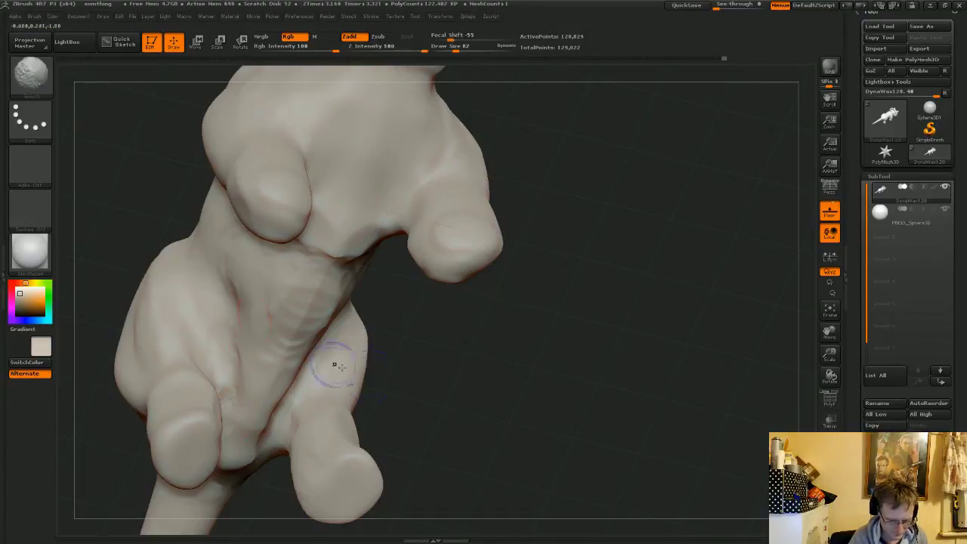
left_click_drag(428, 340, 333, 340)
left_click_drag(302, 387, 283, 422, "shift")
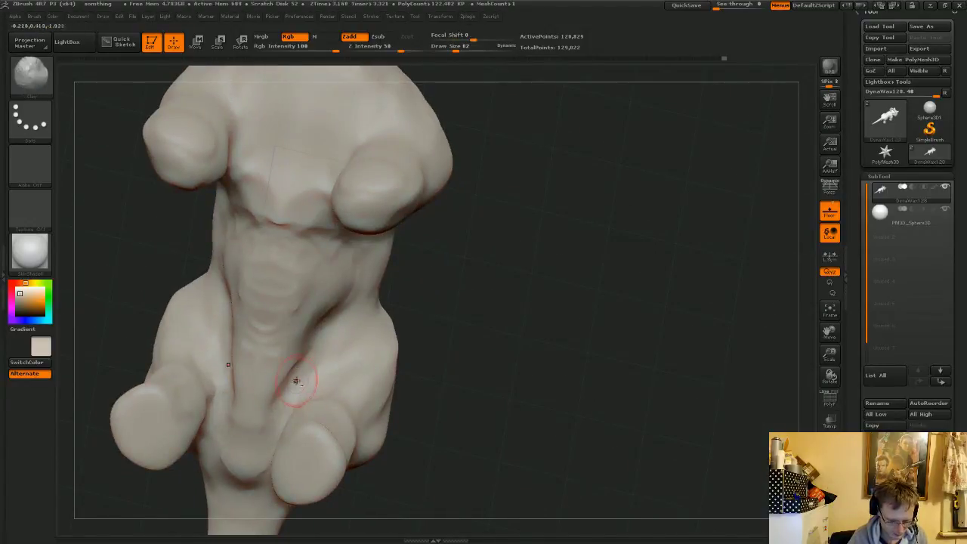
- Define the groin creases between the lower belly and inner thighs with the Clay brush and soften them
left_click_drag(296, 380, 263, 463)
left_click_drag(308, 351, 303, 366)
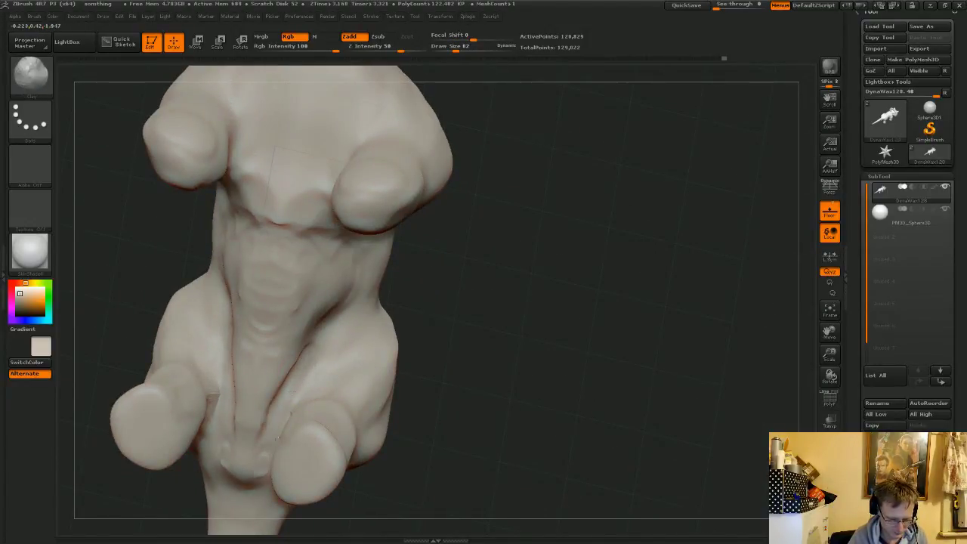
key("shift")
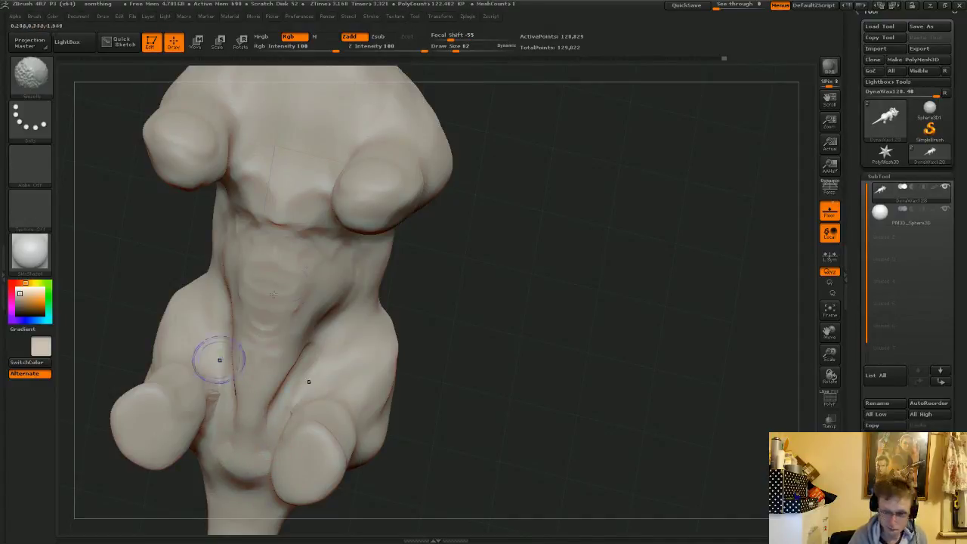
mouse_move(491, 374)
left_mouse_down()
mouse_move(522, 339)
mouse_move(462, 325)
mouse_move(503, 309)
mouse_move(497, 331)
mouse_move(202, 264)
left_mouse_up()
key("shift")
mouse_move(219, 349)
left_mouse_down("shift")
mouse_move(210, 337)
mouse_move(222, 352)
left_mouse_up("shift")
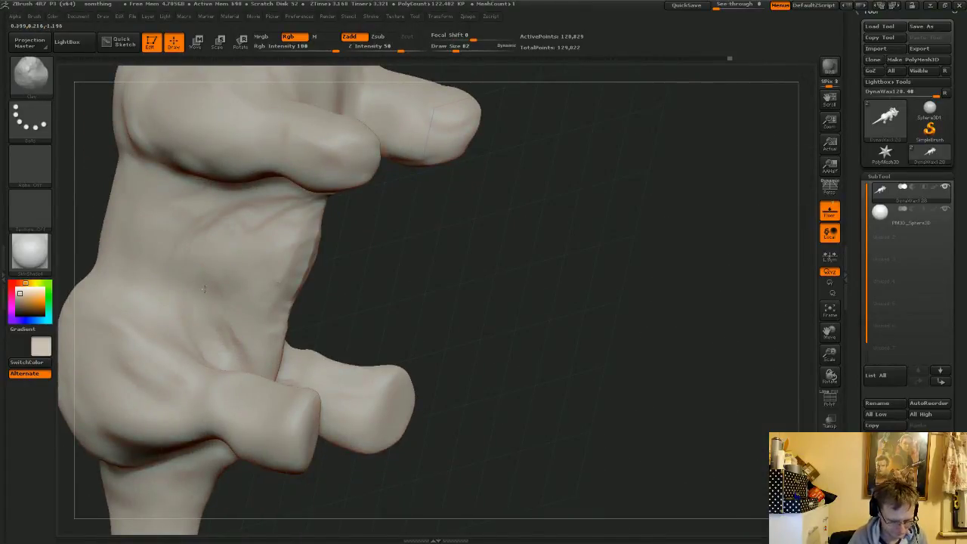
- Reshape the flank and the belly's underside profile in front of the hind legs with the Clay brush
left_click_drag(204, 289, 393, 250)
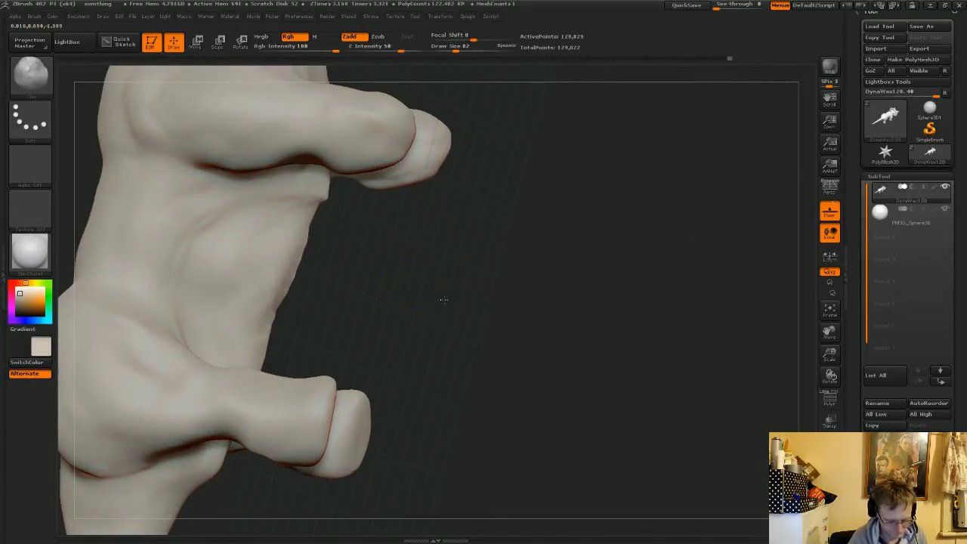
mouse_move(445, 300)
left_mouse_down()
mouse_move(428, 300)
mouse_move(436, 299)
left_mouse_up()
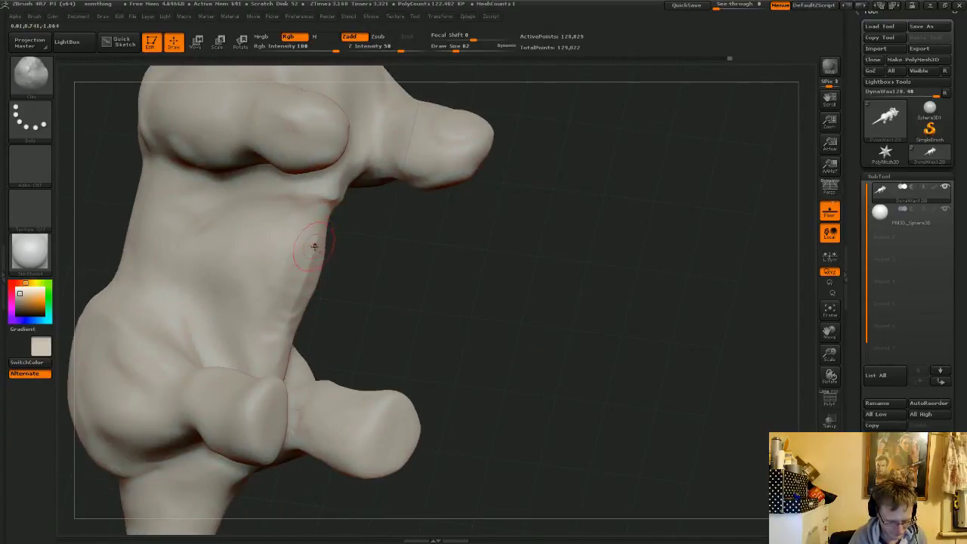
mouse_move(498, 290)
left_mouse_down()
mouse_move(510, 294)
mouse_move(347, 239)
left_mouse_up()
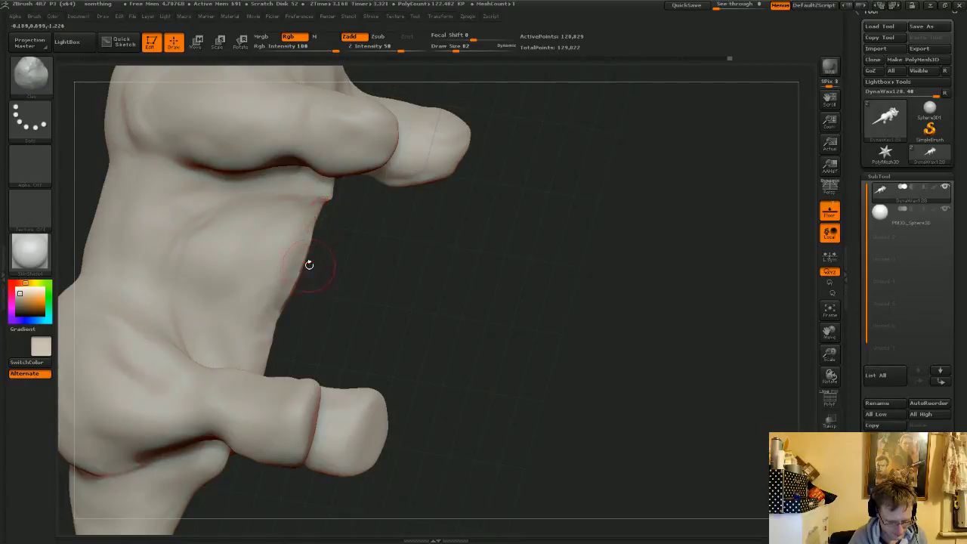
mouse_move(267, 326)
left_mouse_down()
mouse_move(261, 358)
mouse_move(269, 311)
mouse_move(248, 334)
mouse_move(272, 312)
mouse_move(263, 323)
left_mouse_up()
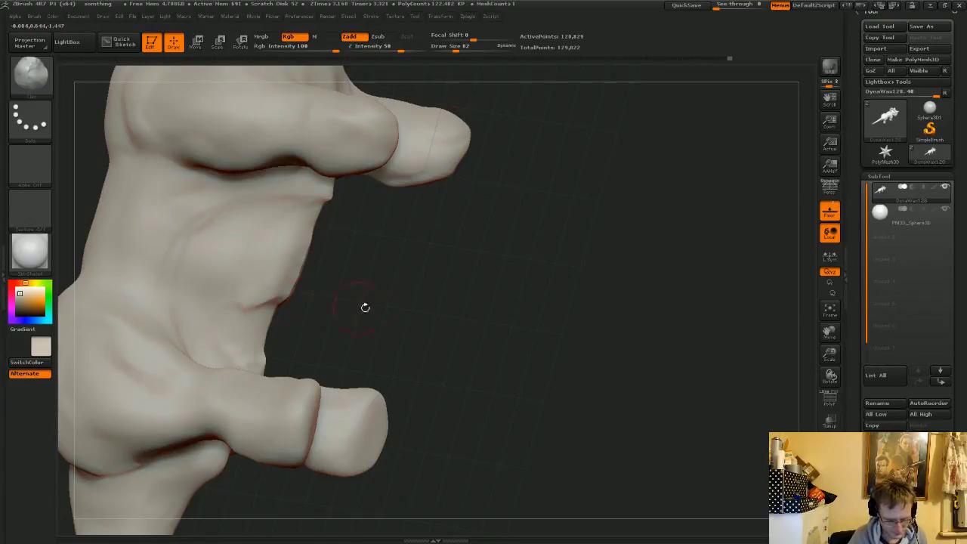
left_click_drag(365, 307, 338, 306)
mouse_move(268, 332)
left_mouse_down()
mouse_move(261, 302)
mouse_move(248, 304)
left_mouse_up()
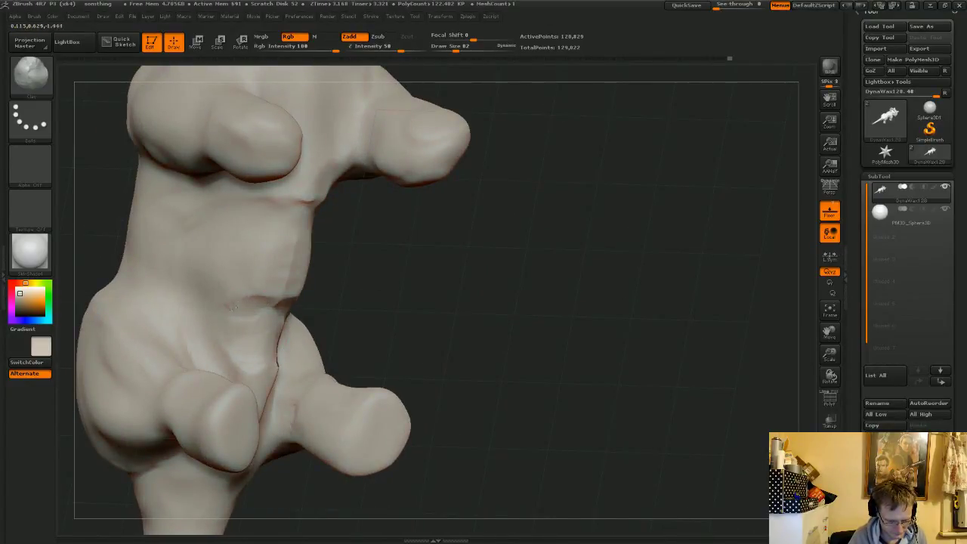
- Smooth the belly ridges into a rounded underside and refine its transition to the hind legs
left_click_drag(291, 274, 266, 305, "shift")
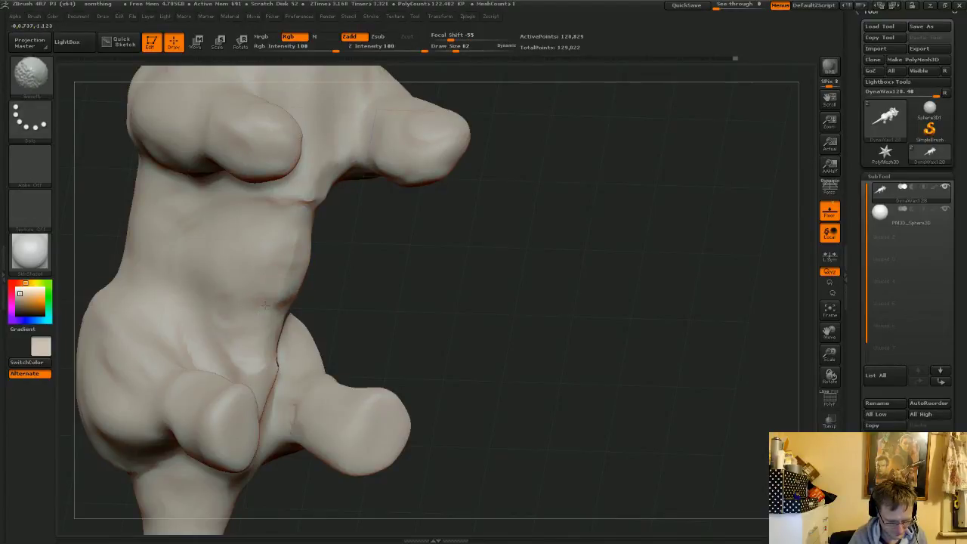
mouse_move(261, 350)
left_mouse_down()
mouse_move(261, 339)
mouse_move(229, 334)
mouse_move(247, 320)
left_mouse_up()
left_click_drag(398, 317, 354, 306)
left_click_drag(263, 320, 253, 328, "shift")
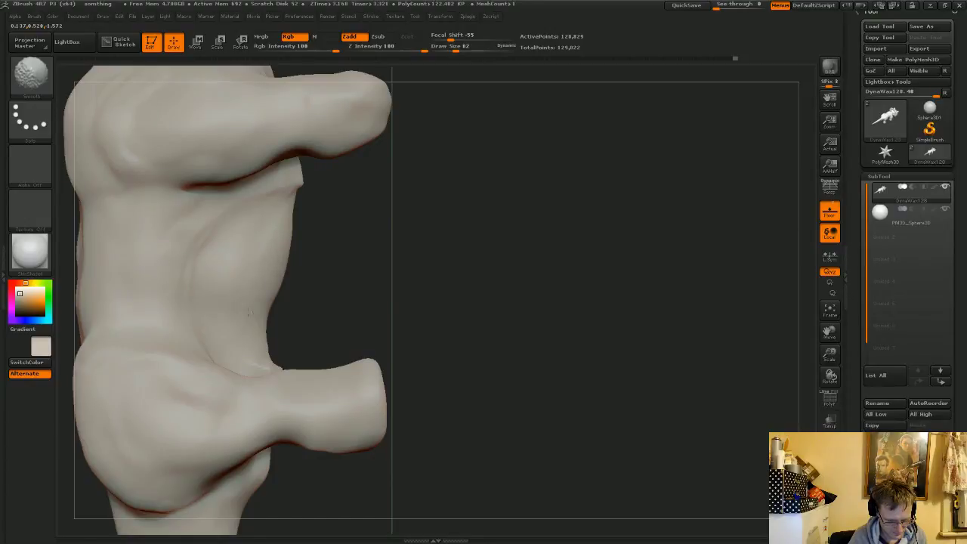
left_click_drag(250, 312, 244, 299, "shift")
mouse_move(362, 242)
left_mouse_down()
mouse_move(358, 220)
mouse_move(297, 183)
left_mouse_up()
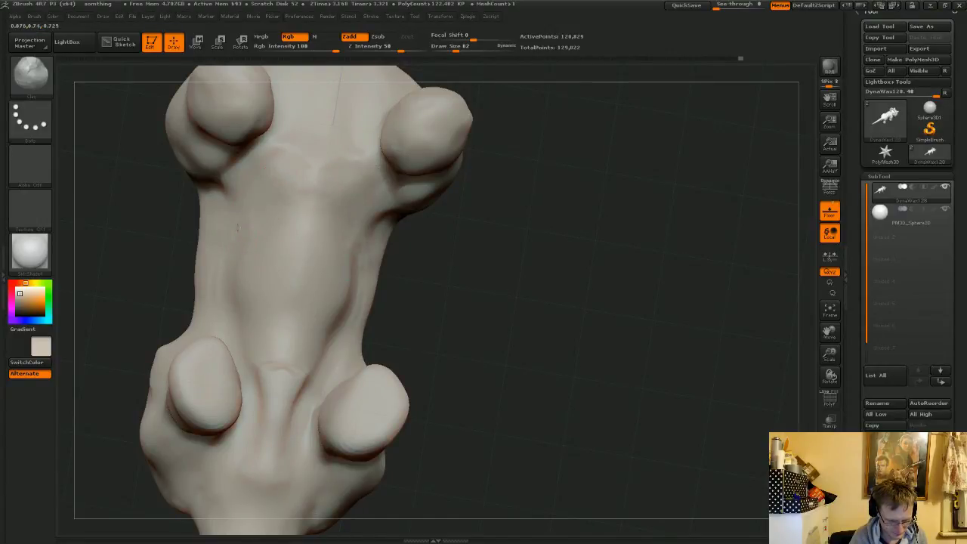
- Build up the side of the belly between the front and hind legs with the Clay brush and smooth it
left_click_drag(384, 246, 424, 236)
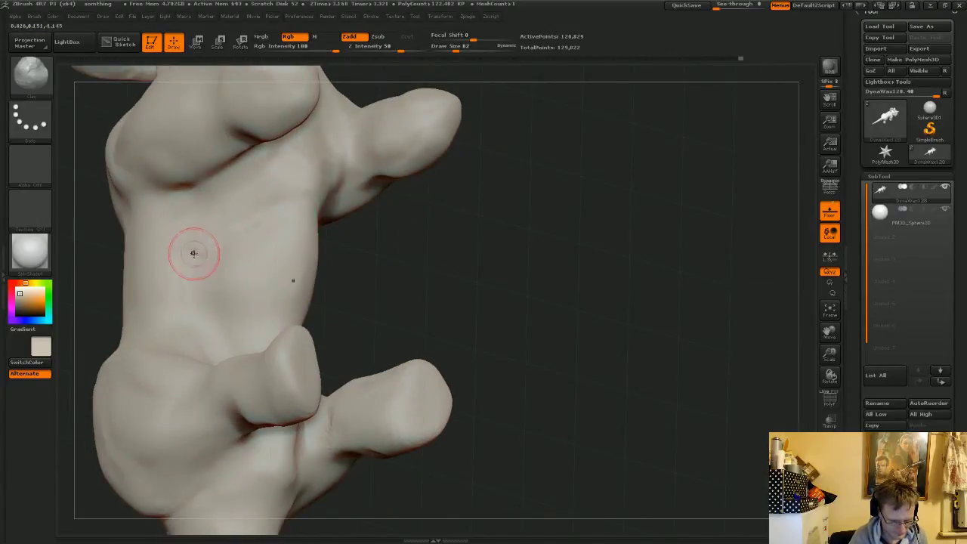
left_click_drag(193, 254, 206, 200)
left_click_drag(209, 248, 216, 201, "shift")
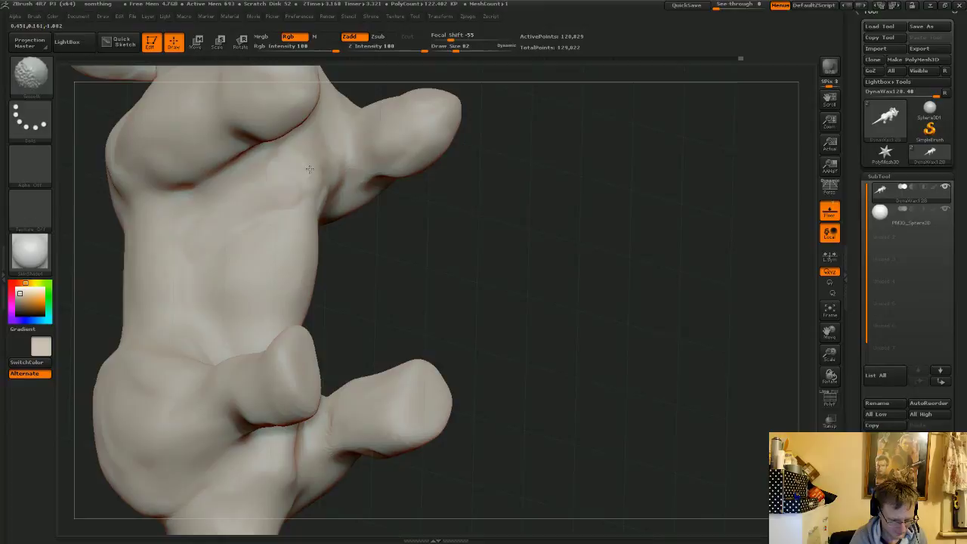
- Change the model's material to MatCap Red Wax
left_click(39, 240)
left_click(98, 251)
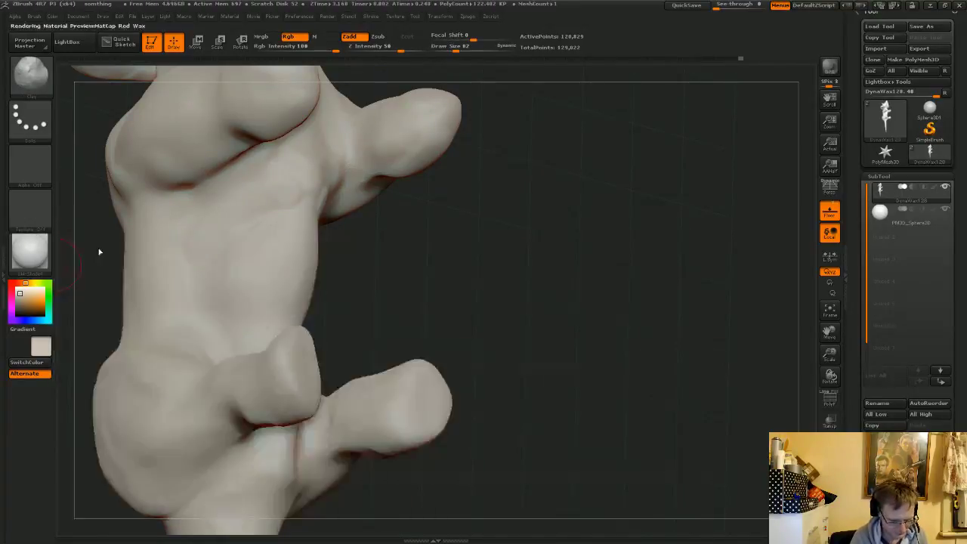
- Refine the belly and flank just behind the front legs, softening the creases with the Smooth brush
left_click_drag(464, 254, 246, 234)
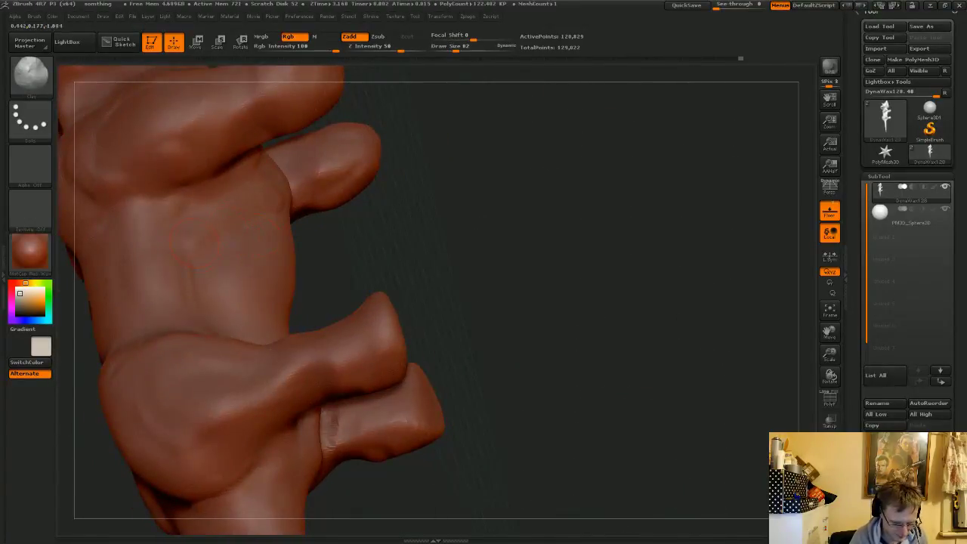
key("shift")
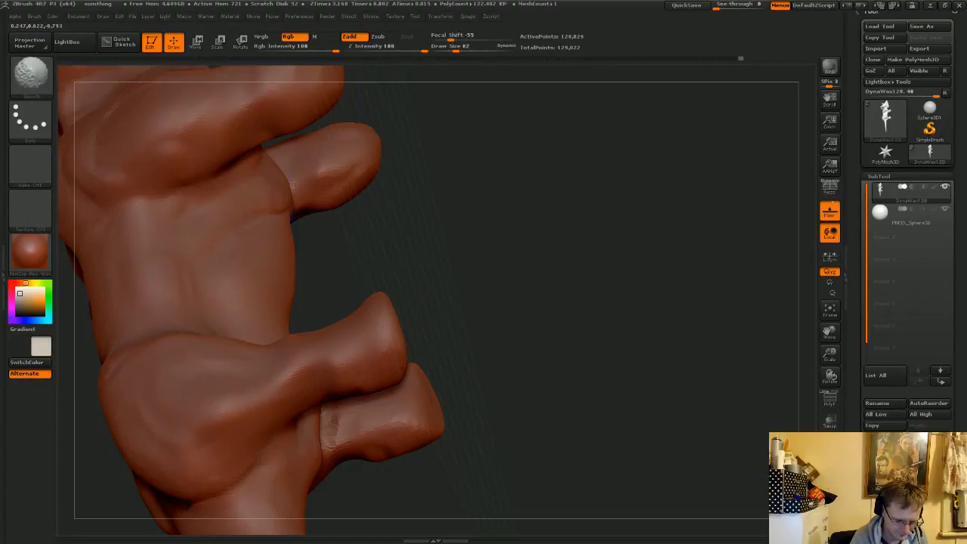
left_click_drag(292, 190, 288, 202, "shift")
left_click_drag(514, 240, 420, 250)
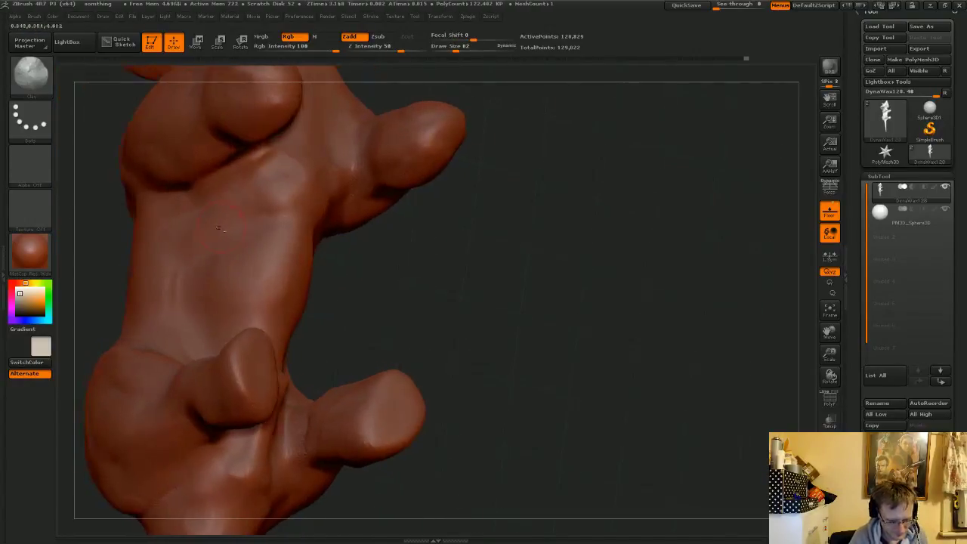
key("shift")
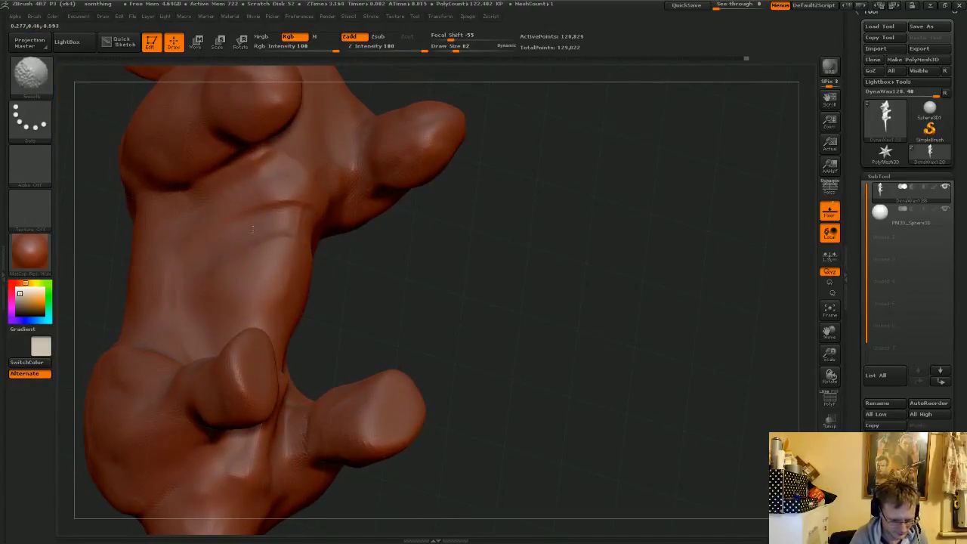
mouse_move(253, 229)
left_mouse_down("shift")
mouse_move(223, 255)
mouse_move(259, 154)
mouse_move(155, 259)
left_mouse_up("shift")
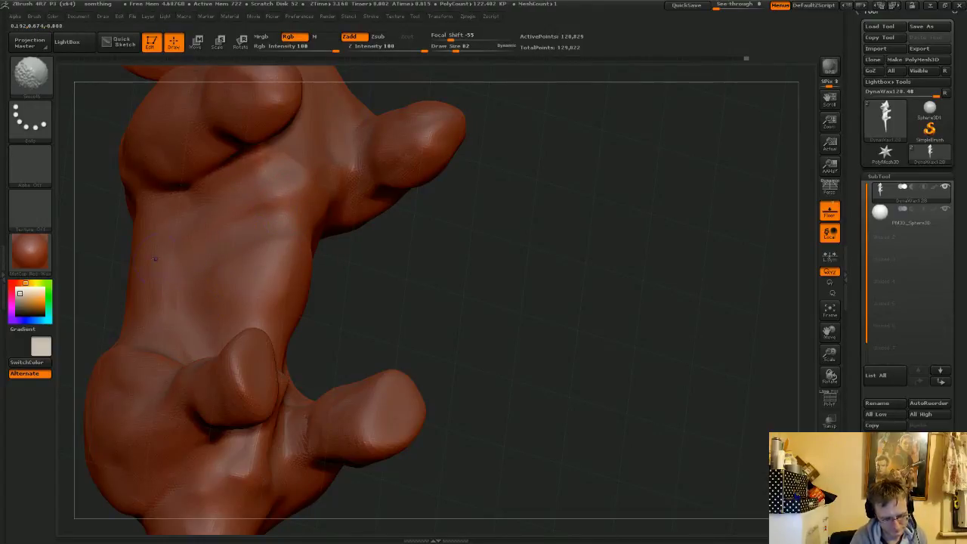
- Sculpt the belly's underside from the opposite side with the Clay brush and smooth the stroke into the ribcage
mouse_move(483, 264)
left_mouse_down()
mouse_move(404, 268)
mouse_move(412, 306)
mouse_move(421, 227)
left_mouse_up()
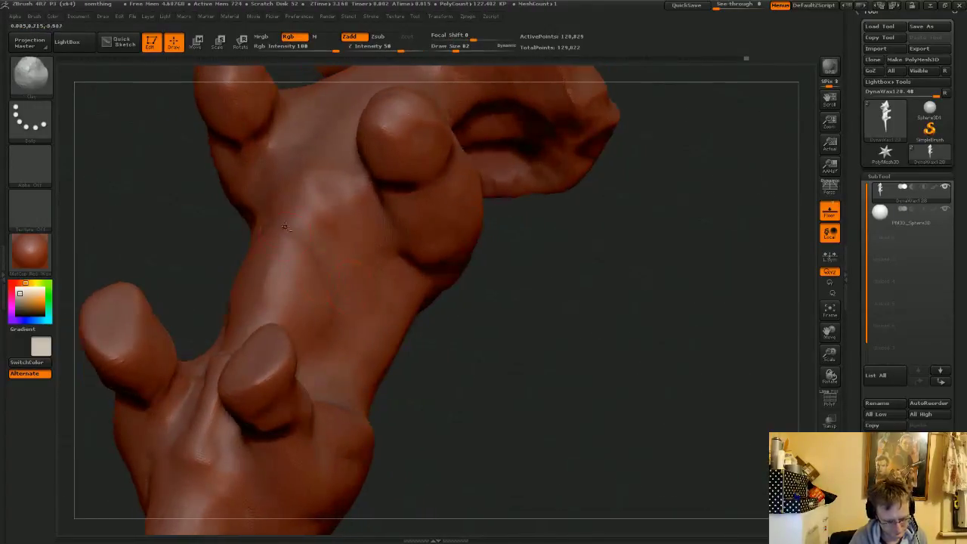
left_click_drag(301, 255, 305, 297)
left_click_drag(295, 261, 296, 302, "shift")
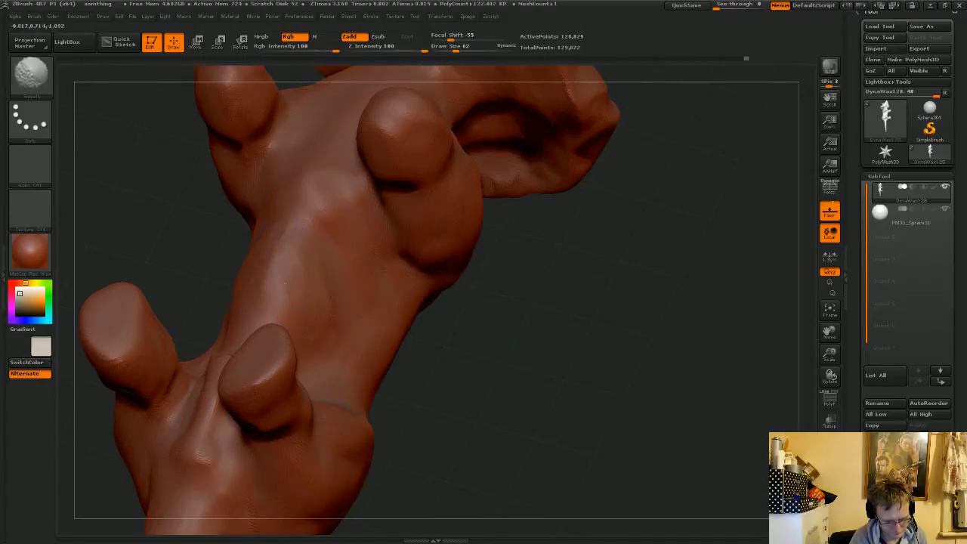
- Fill the crease between the rear belly and inner thigh with the Clay brush and smooth the groin area
mouse_move(510, 390)
left_mouse_down()
mouse_move(520, 395)
mouse_move(493, 432)
left_mouse_up()
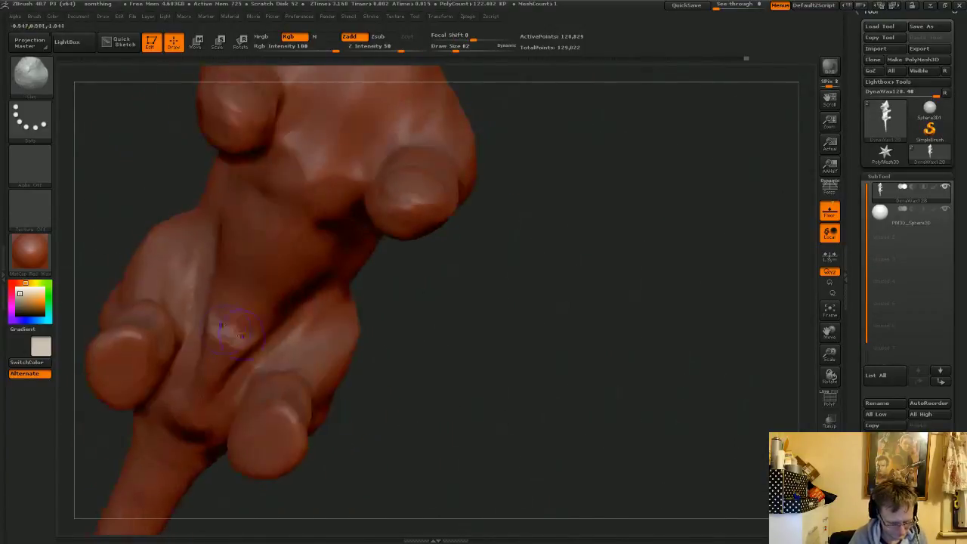
left_click_drag(227, 330, 202, 374, "shift")
mouse_move(458, 340)
left_mouse_down()
mouse_move(432, 371)
mouse_move(438, 384)
left_mouse_up()
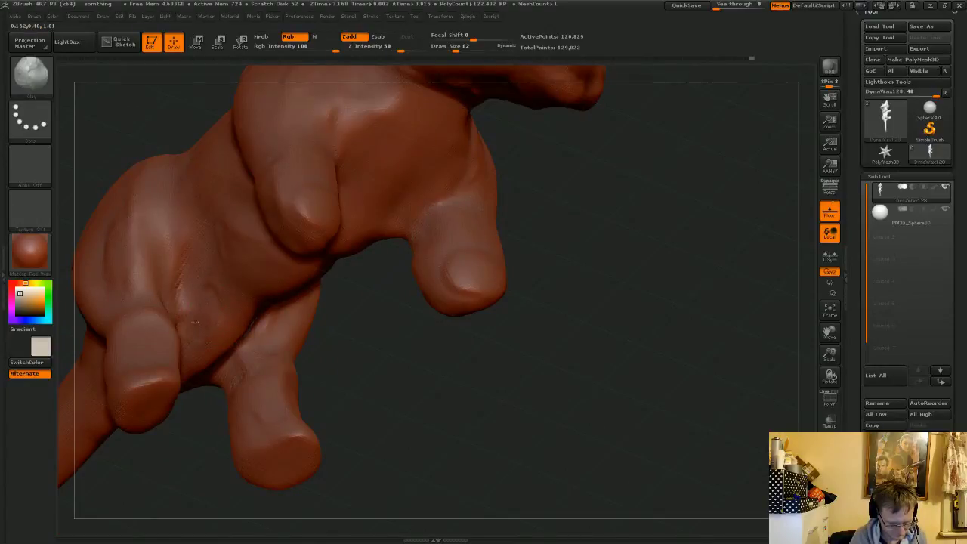
left_click_drag(194, 276, 181, 326)
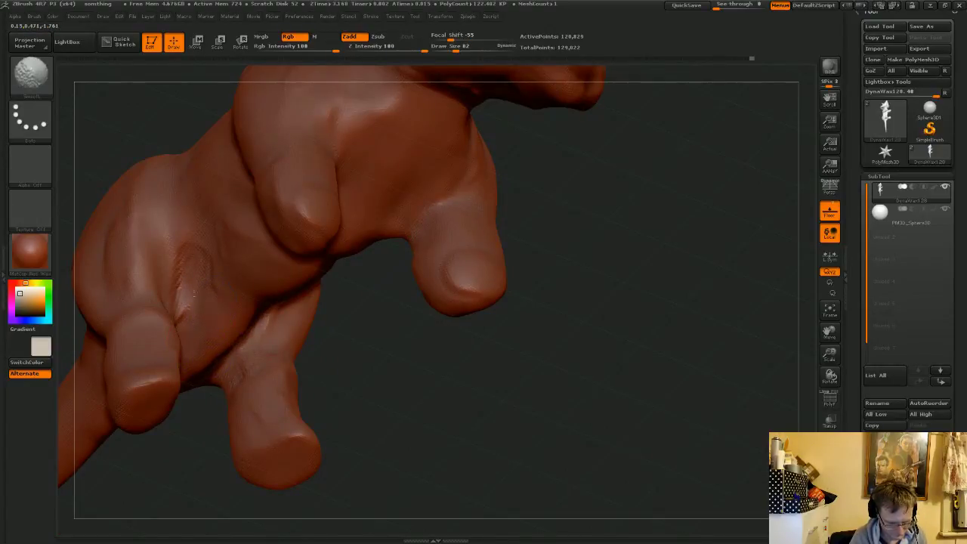
mouse_move(195, 294)
left_mouse_down("shift")
mouse_move(184, 297)
mouse_move(192, 309)
mouse_move(174, 314)
left_mouse_up("shift")
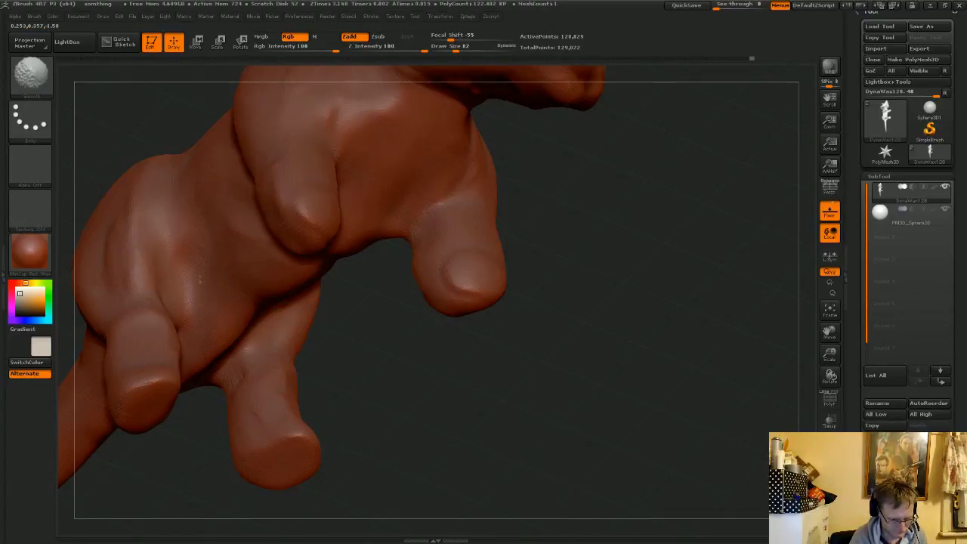
- Refine the underside of the tail base behind the hind legs and smooth its transition into the hips
mouse_move(365, 393)
left_mouse_down()
mouse_move(399, 286)
mouse_move(465, 326)
left_mouse_up()
left_click_drag(105, 326, 106, 315)
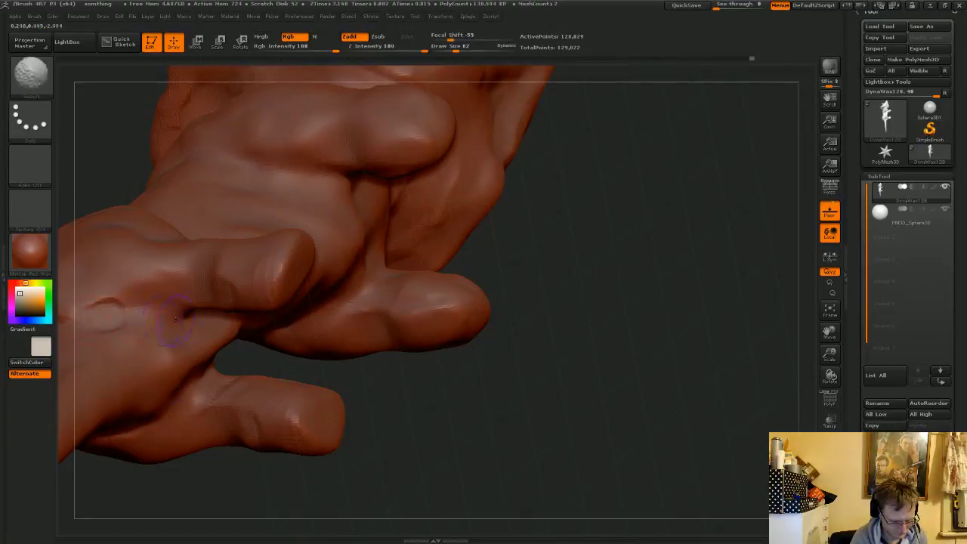
left_click_drag(175, 318, 93, 318, "shift")
mouse_move(416, 393)
left_mouse_down()
mouse_move(458, 395)
mouse_move(370, 372)
mouse_move(556, 364)
left_mouse_up()
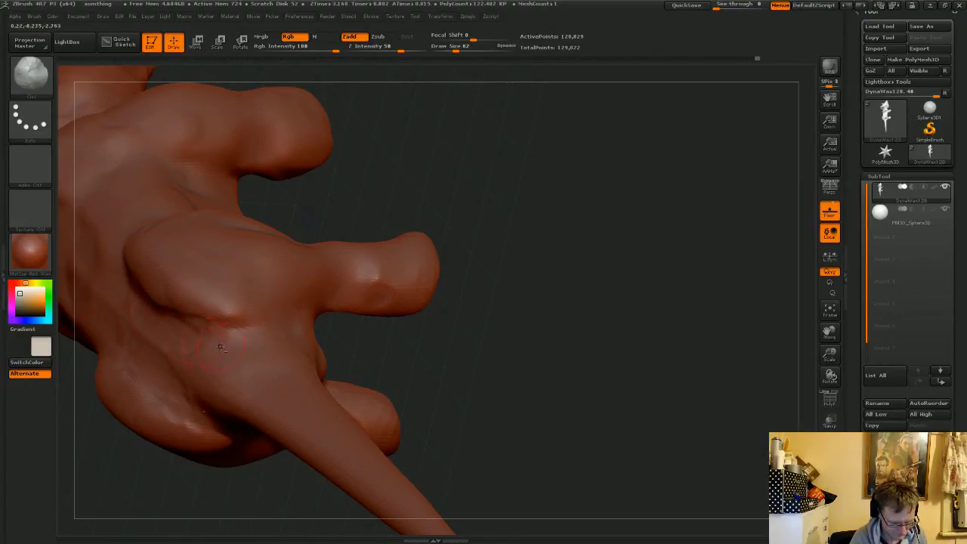
key("shift")
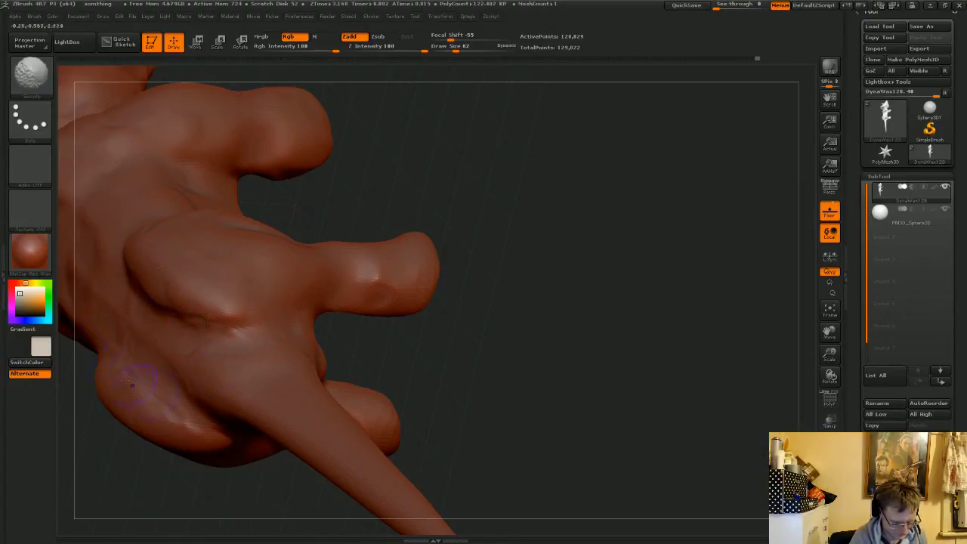
- Build up the haunch beside the tail base with the Clay brush, smooth it, and undo the last change
mouse_move(453, 333)
left_mouse_down()
mouse_move(507, 289)
mouse_move(492, 376)
mouse_move(507, 382)
mouse_move(514, 341)
mouse_move(502, 333)
left_mouse_up()
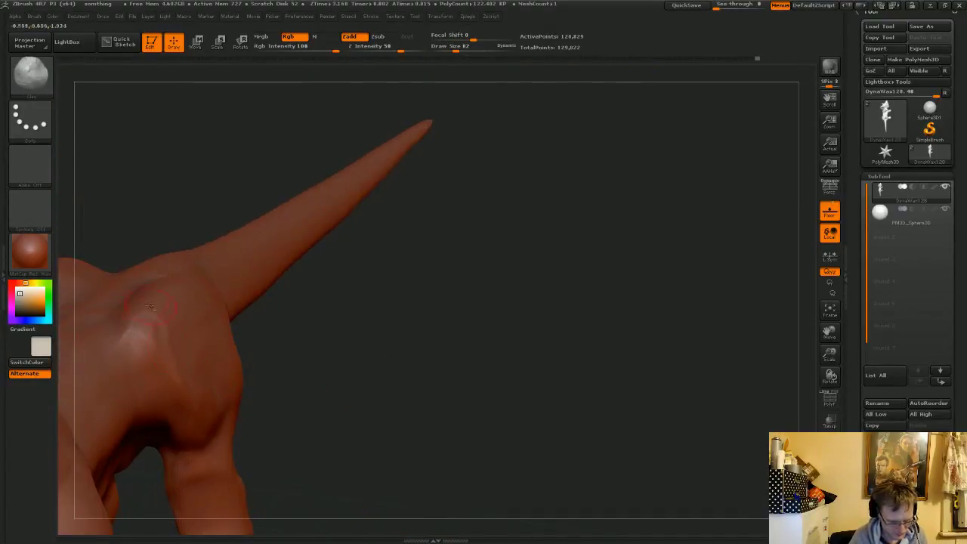
left_click_drag(115, 328, 119, 352)
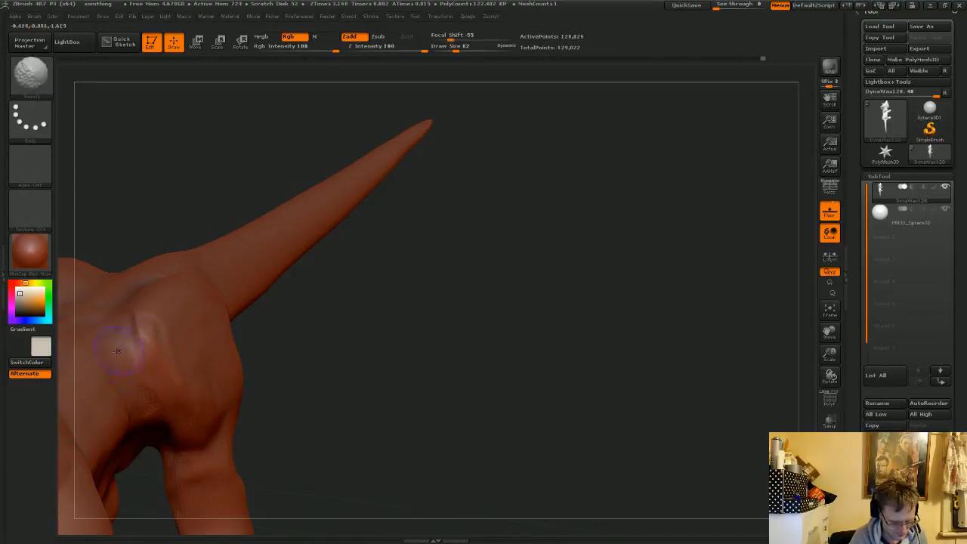
left_click_drag(122, 433, 140, 347, "shift")
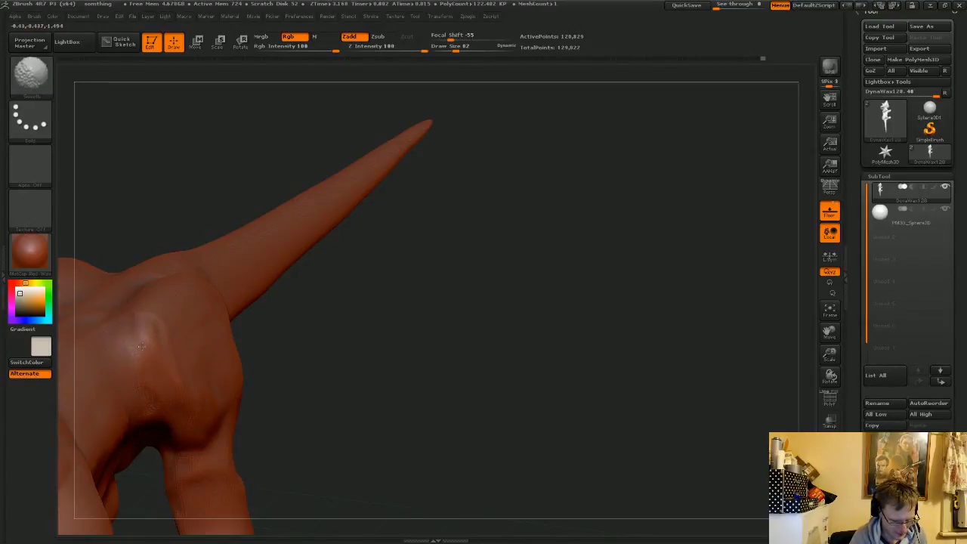
left_click_drag(328, 356, 367, 317)
mouse_move(179, 374)
left_mouse_down()
mouse_move(191, 461)
mouse_move(168, 374)
mouse_move(181, 423)
left_mouse_up()
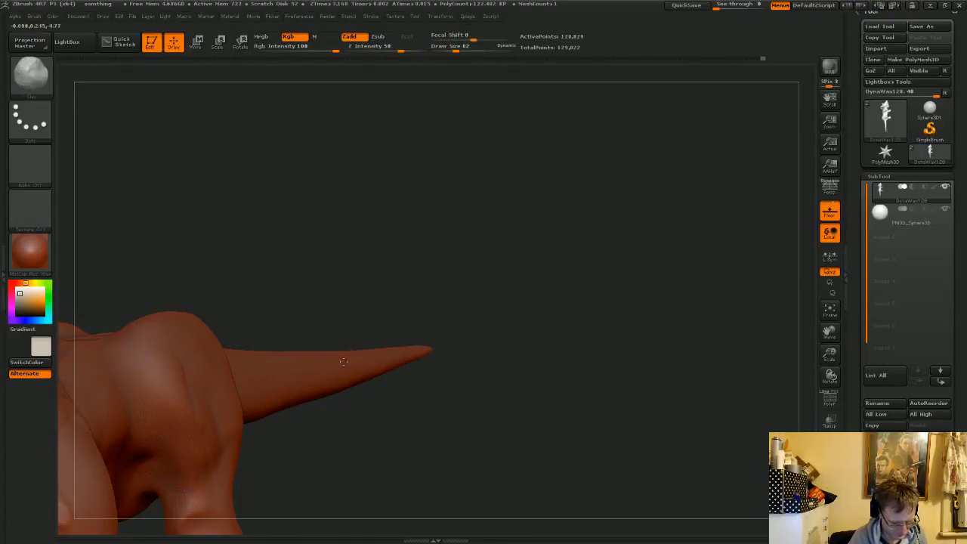
left_click_drag(359, 271, 615, 152)
key("ctrl+z")
- Shape the outer thigh muscles where they taper into the hind leg using the Clay brush
left_click_drag(424, 328, 411, 330)
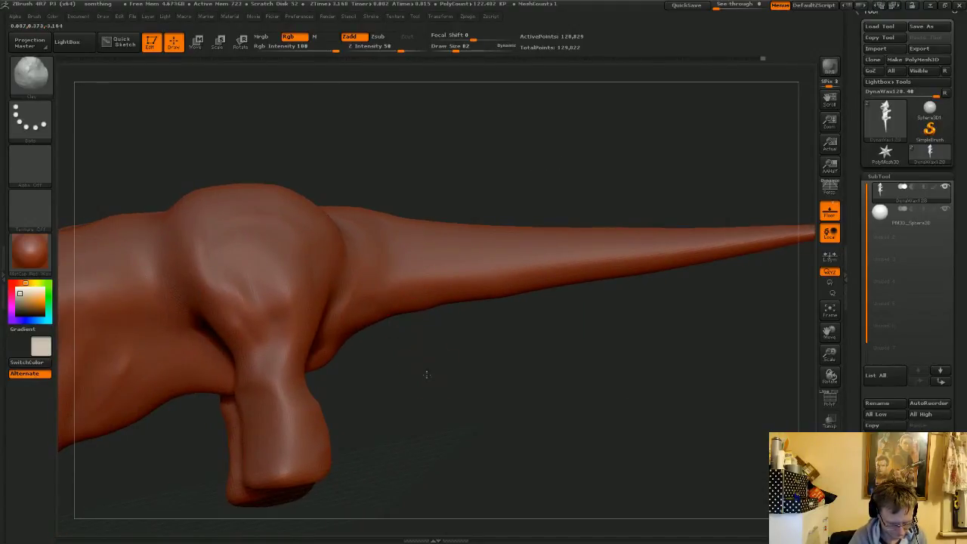
left_click_drag(426, 374, 387, 357)
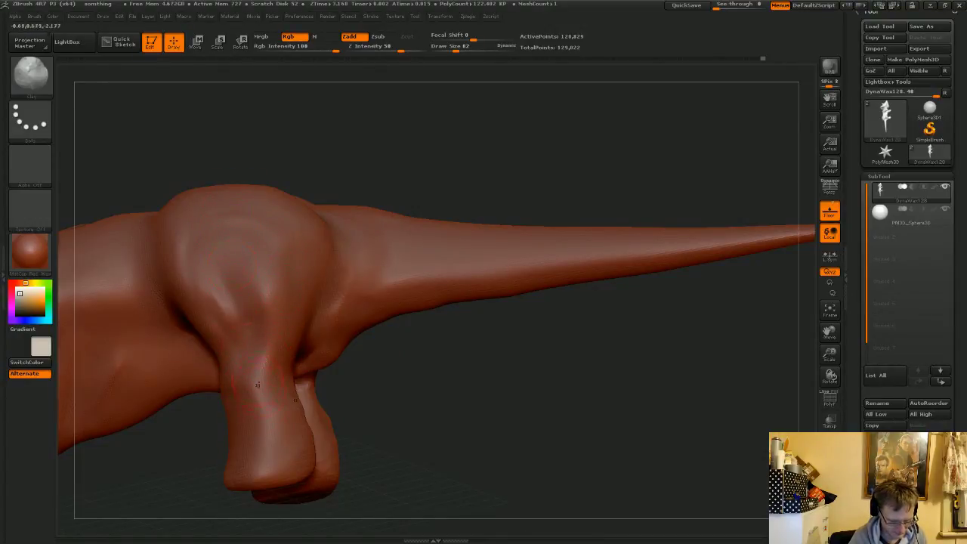
mouse_move(284, 318)
left_mouse_down()
mouse_move(278, 354)
mouse_move(286, 327)
mouse_move(261, 355)
mouse_move(278, 364)
mouse_move(264, 347)
left_mouse_up()
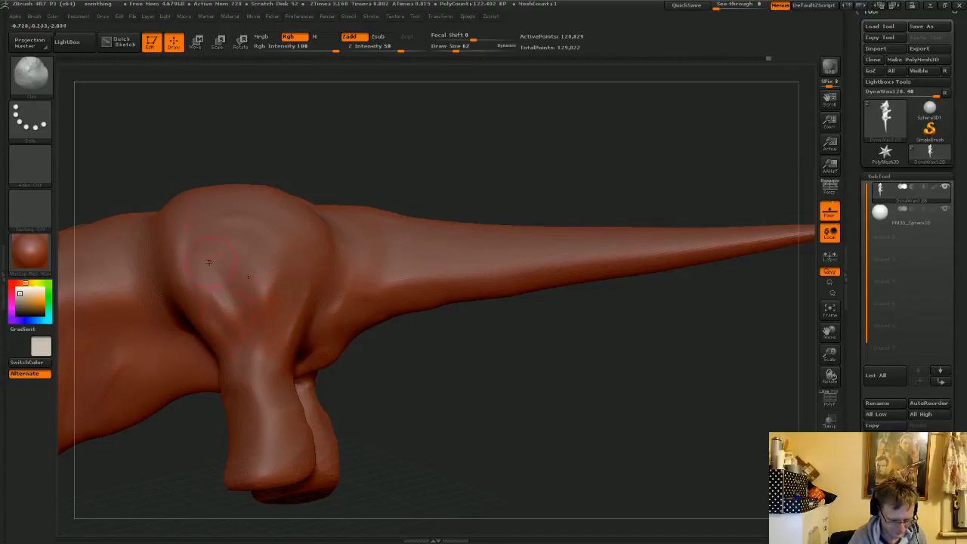
- Round out the upper hip and haunch from above with the Clay brush and smooth the surface
left_click_drag(380, 128, 385, 196)
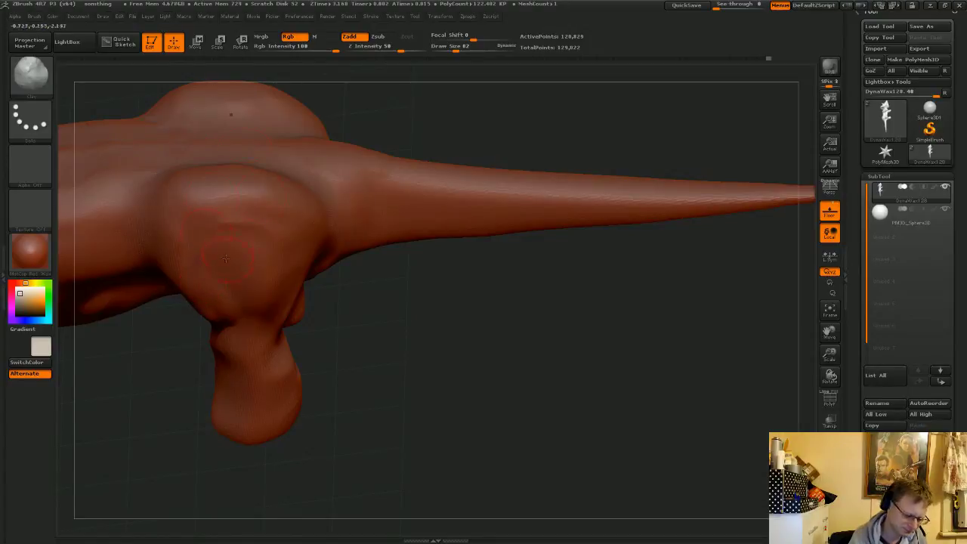
left_click_drag(446, 117, 196, 214)
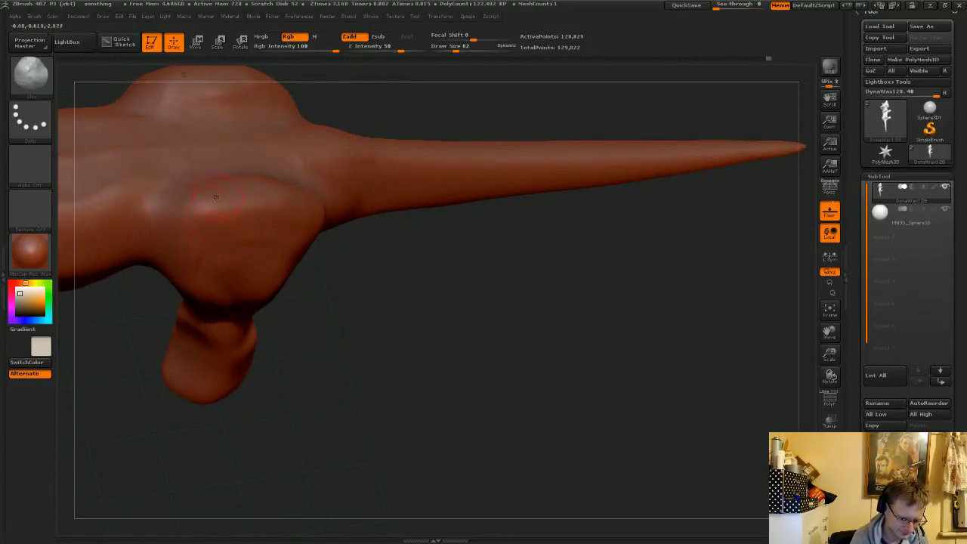
key("shift")
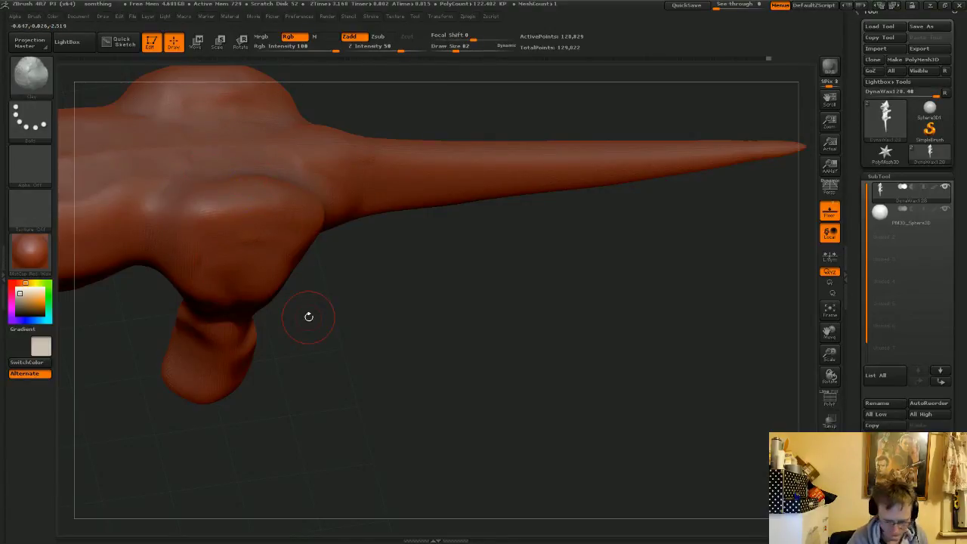
- Open the drake.ZPR project from LightBox, saving the current sculpt over somthing.ZPR first
left_click(133, 16)
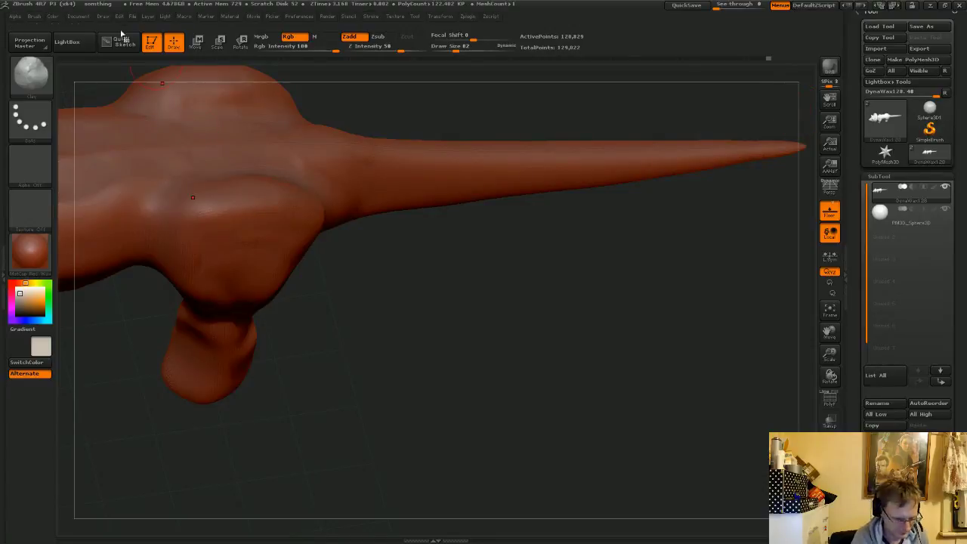
left_click(68, 42)
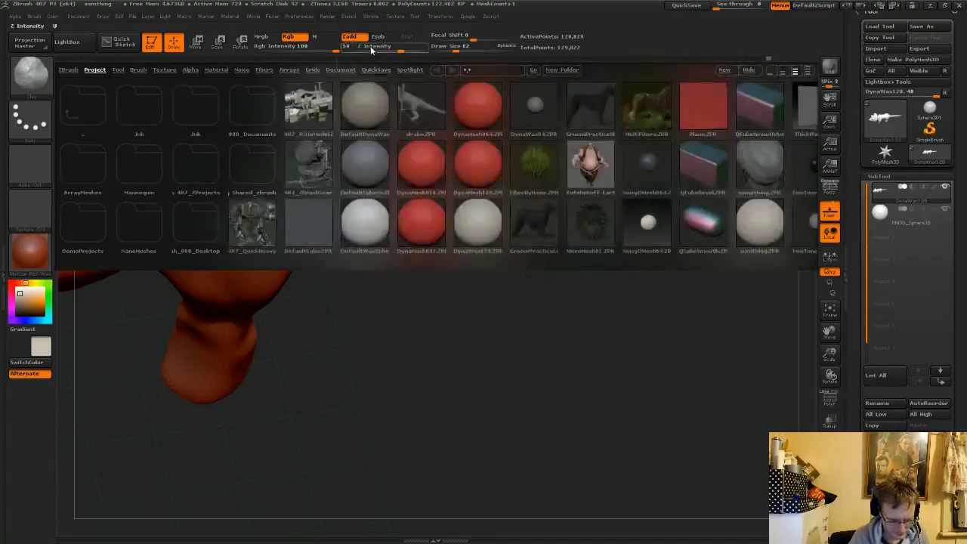
double_click(421, 106)
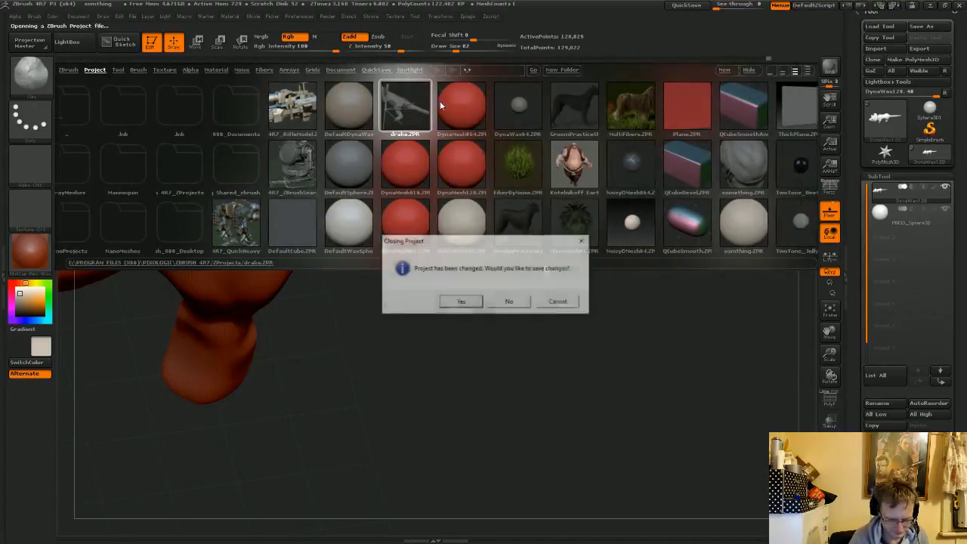
left_click(462, 303)
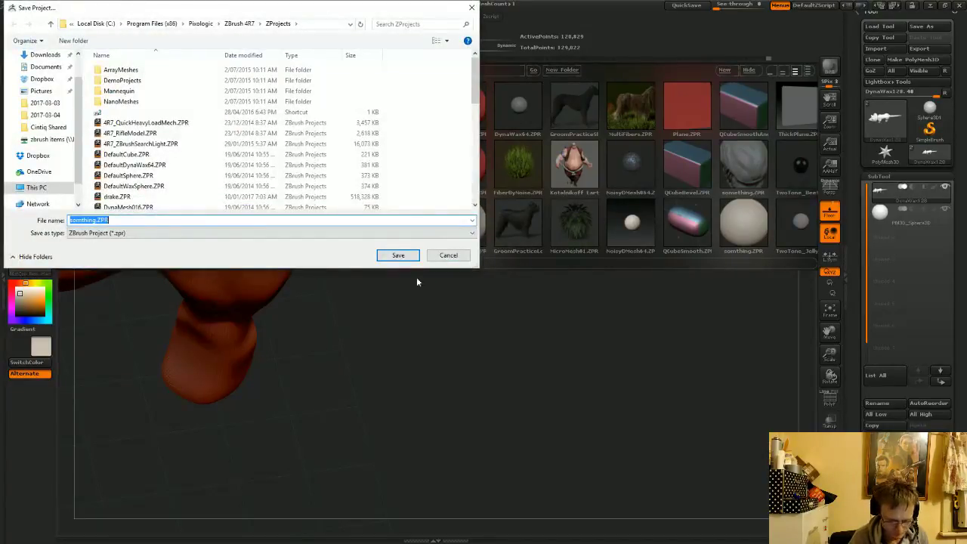
left_click(399, 255)
left_click(509, 268)
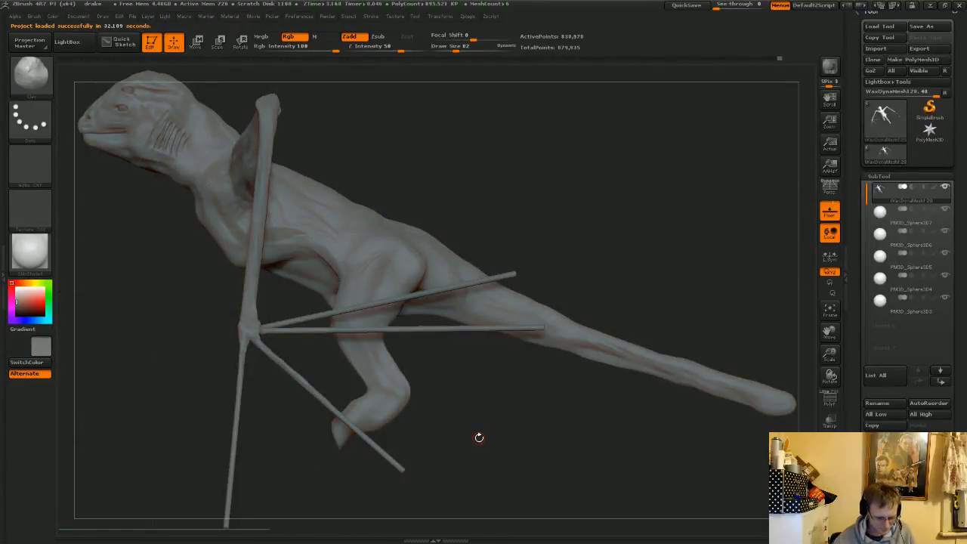
- Examine the drake sculpt's body, hind legs and wing arms from the front and side
left_click_drag(578, 186, 344, 237)
left_click_drag(403, 215, 312, 282)
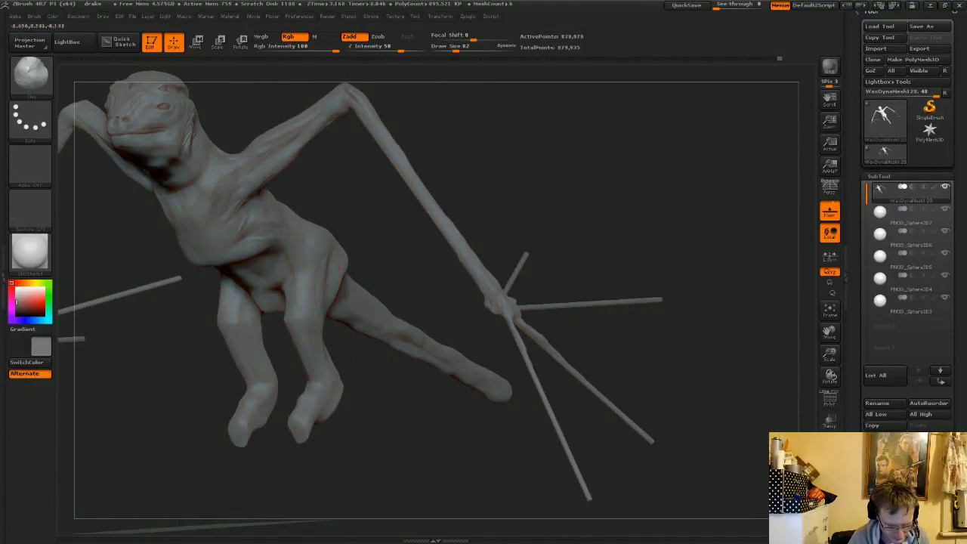
left_click_drag(527, 196, 534, 134)
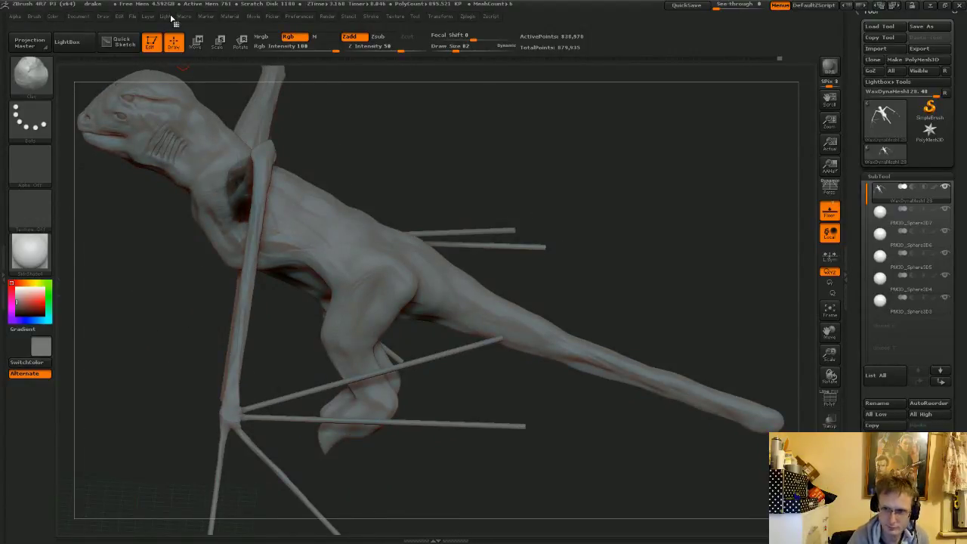
- Open the something.ZPR project from LightBox without saving the current drake project, and inspect the reptile head from several sides
left_click(74, 42)
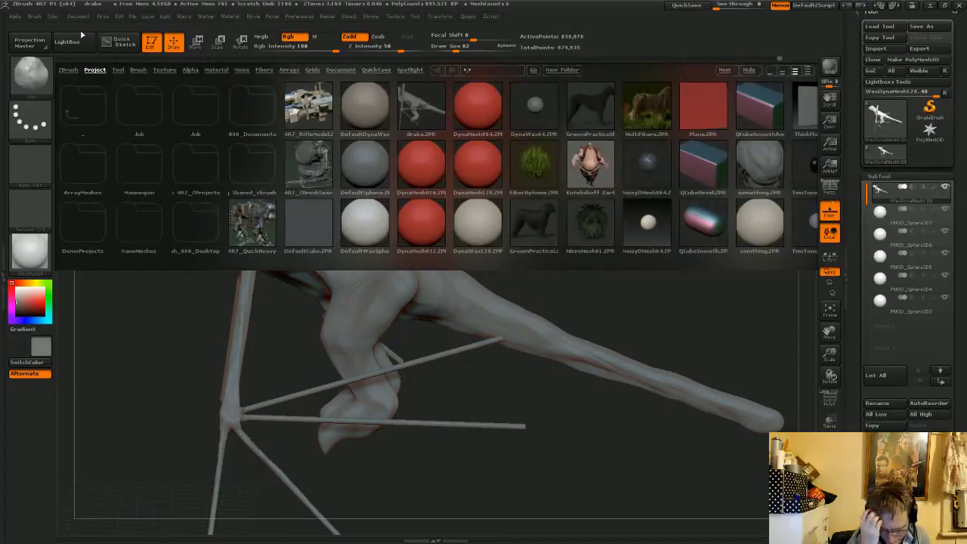
left_click_drag(677, 169, 582, 169)
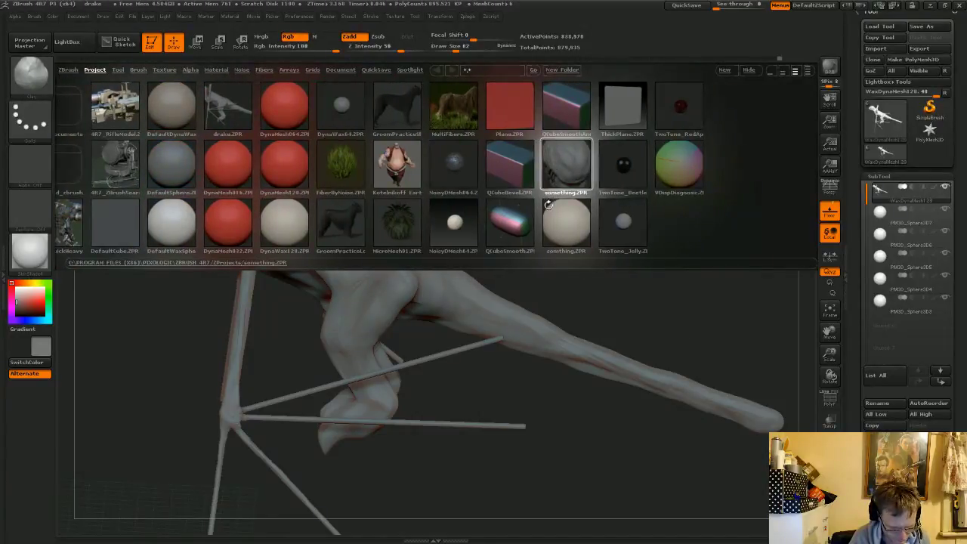
double_click(569, 167)
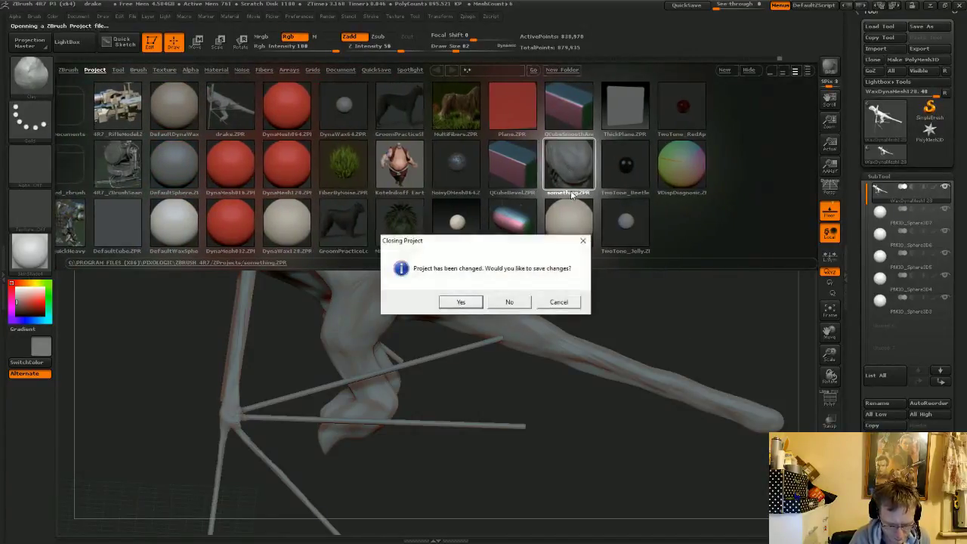
left_click(510, 303)
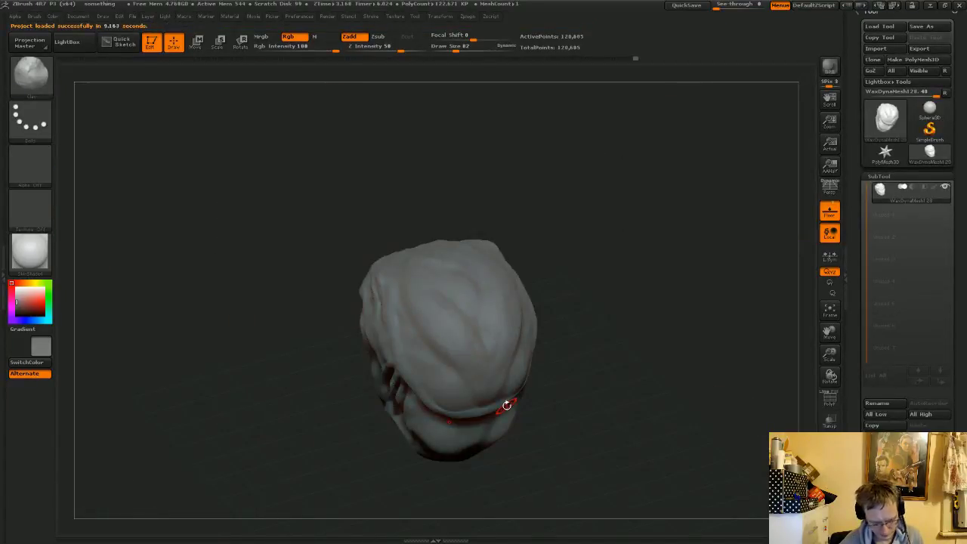
left_click_drag(573, 324, 640, 334)
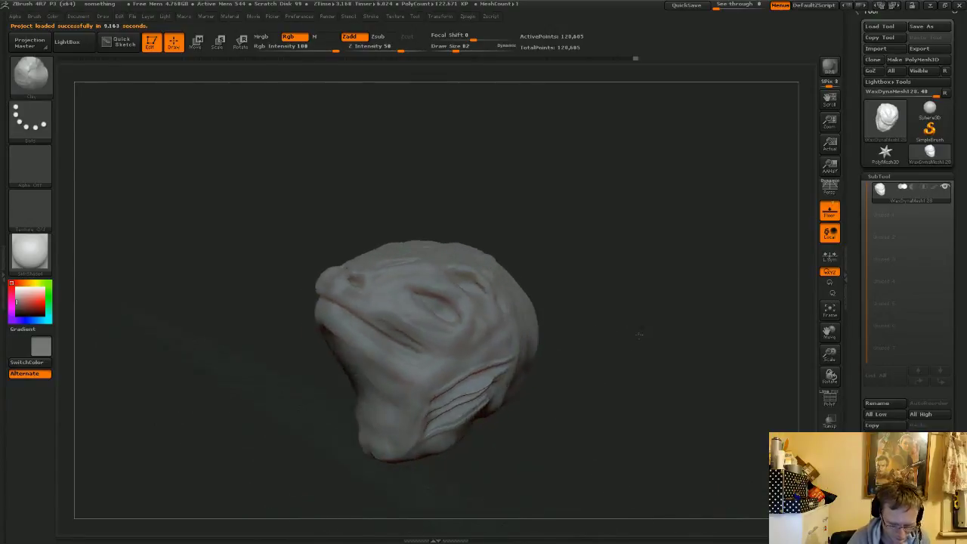
left_click_drag(554, 268, 612, 248)
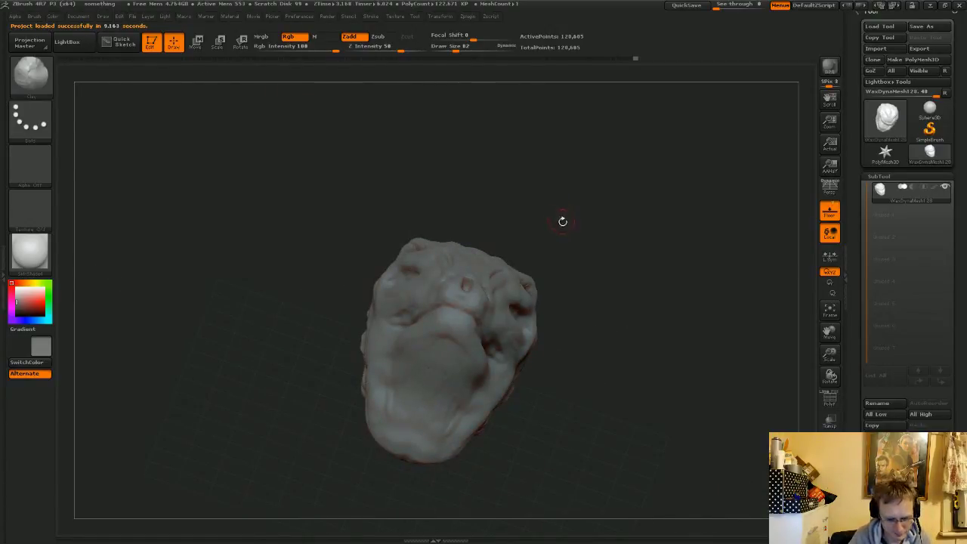
left_click_drag(563, 220, 510, 249)
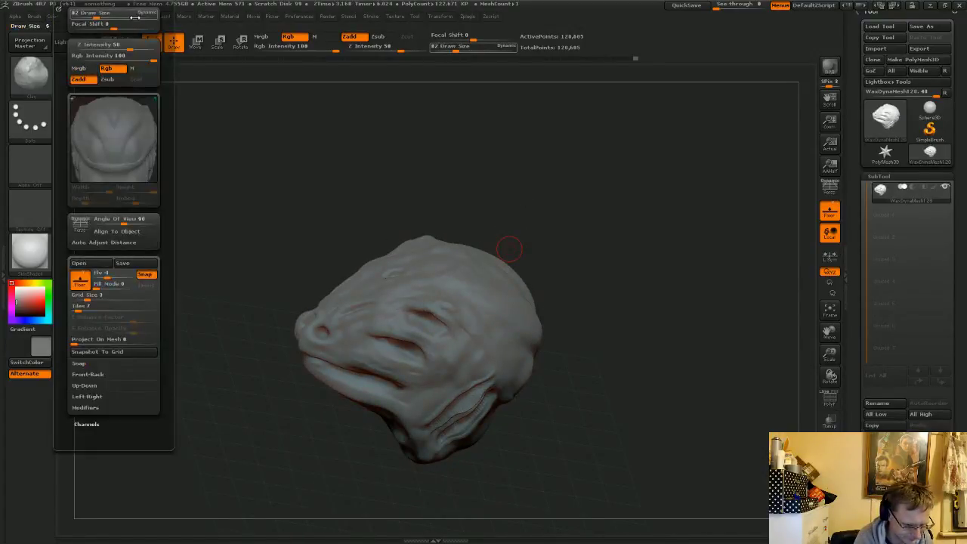
- Open the somthing.ZPR project from the ZProjects folder without saving the current project, and frame the whole dinosaur in view
left_click(131, 30)
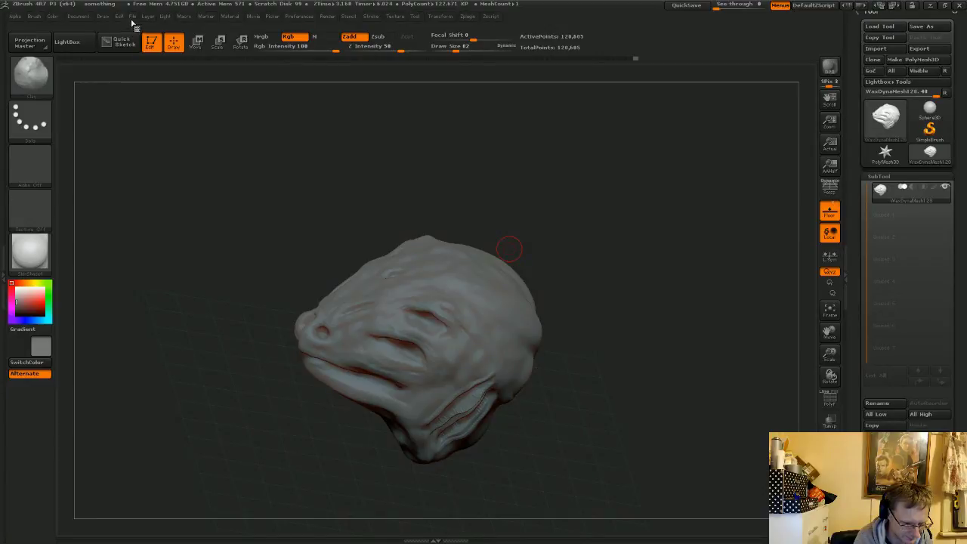
left_click(132, 16)
left_click(160, 36)
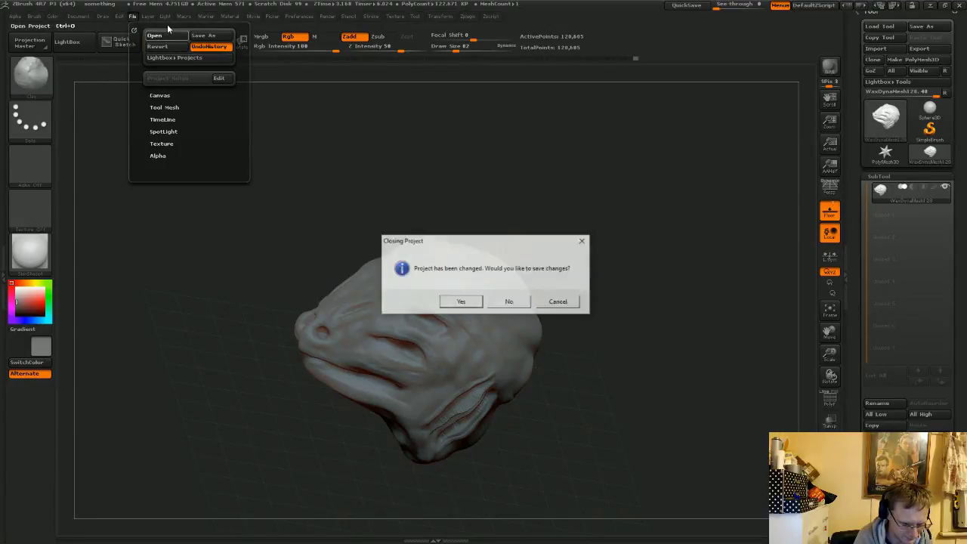
left_click(511, 301)
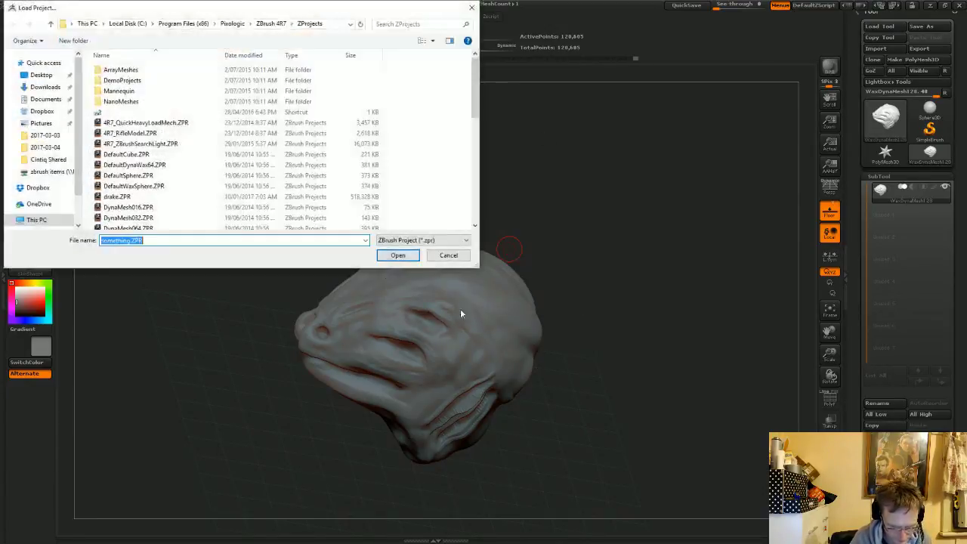
left_click(365, 240)
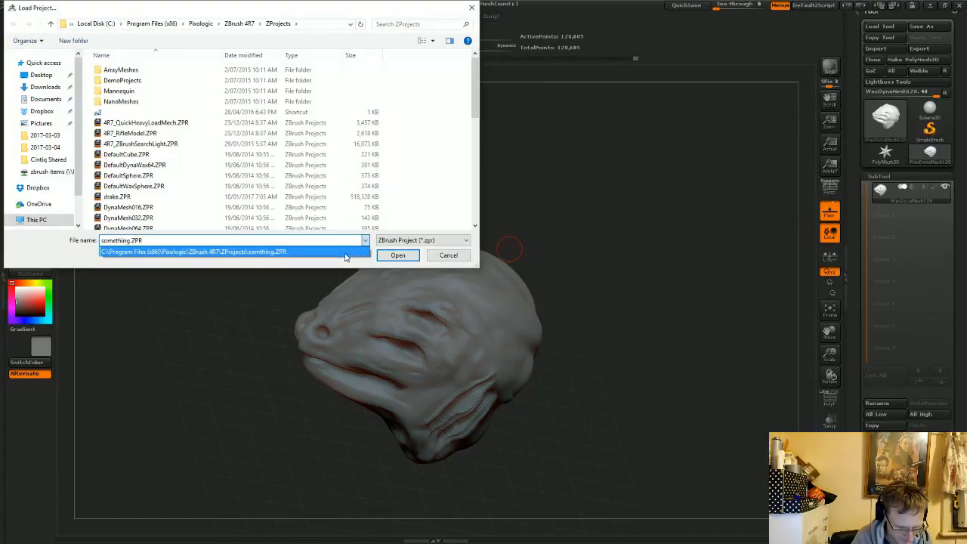
left_click(341, 257)
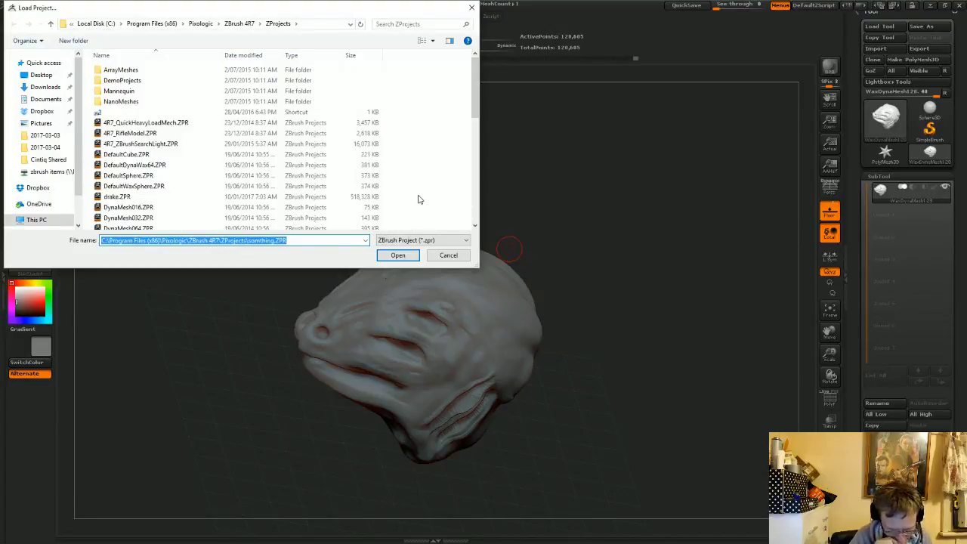
key("Return")
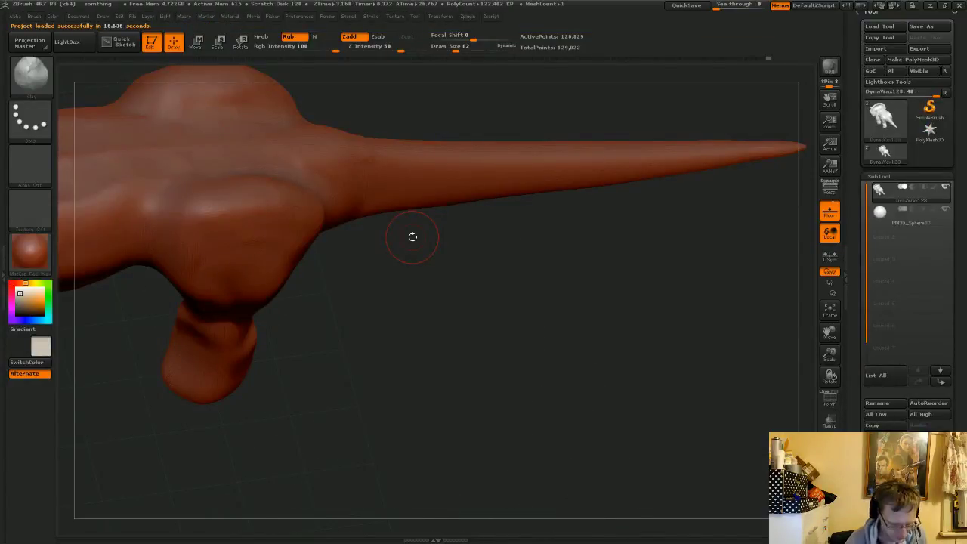
key("f")
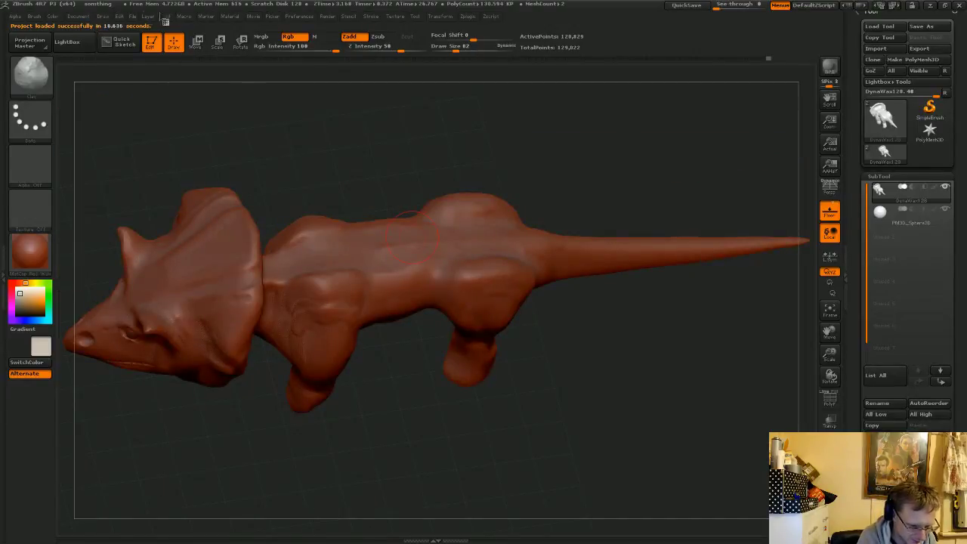
left_click(121, 16)
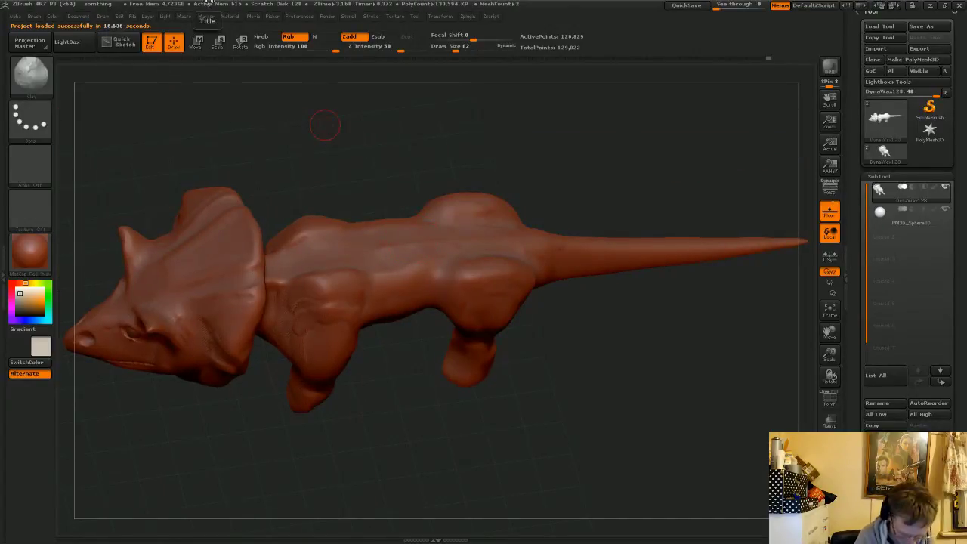
key("alt+Tab")
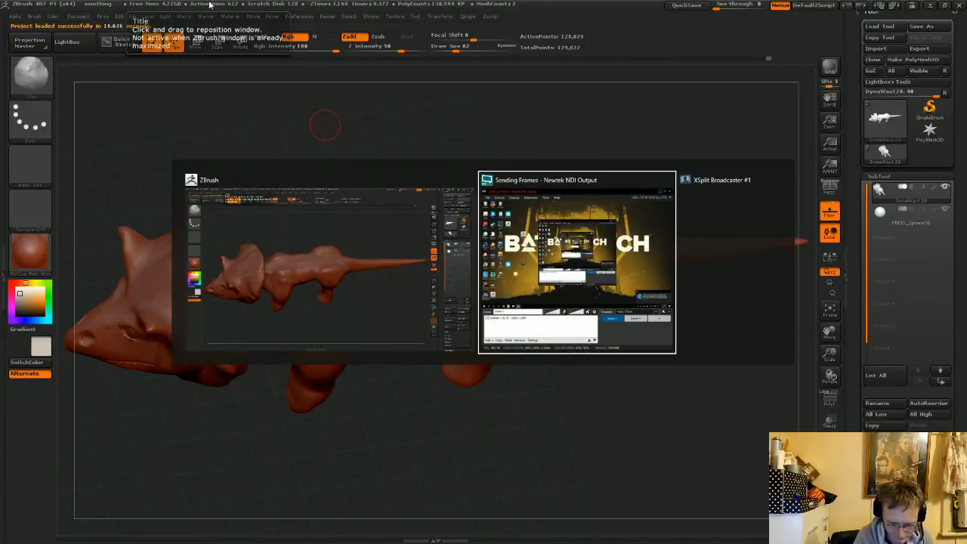
key("alt+Tab")
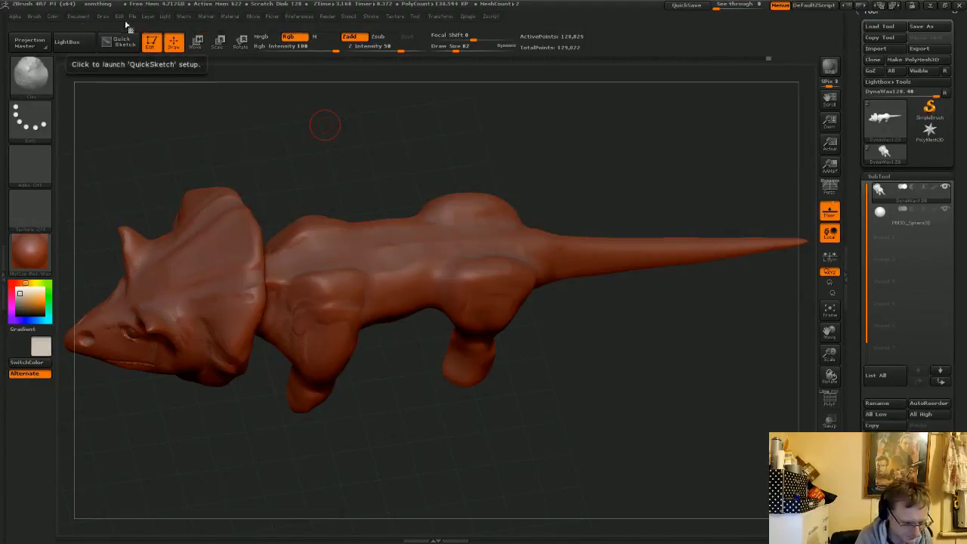
- Open the drake1.ZPR project from the Desktop, discarding changes to the current dinosaur project
left_click(132, 16)
left_click(154, 35)
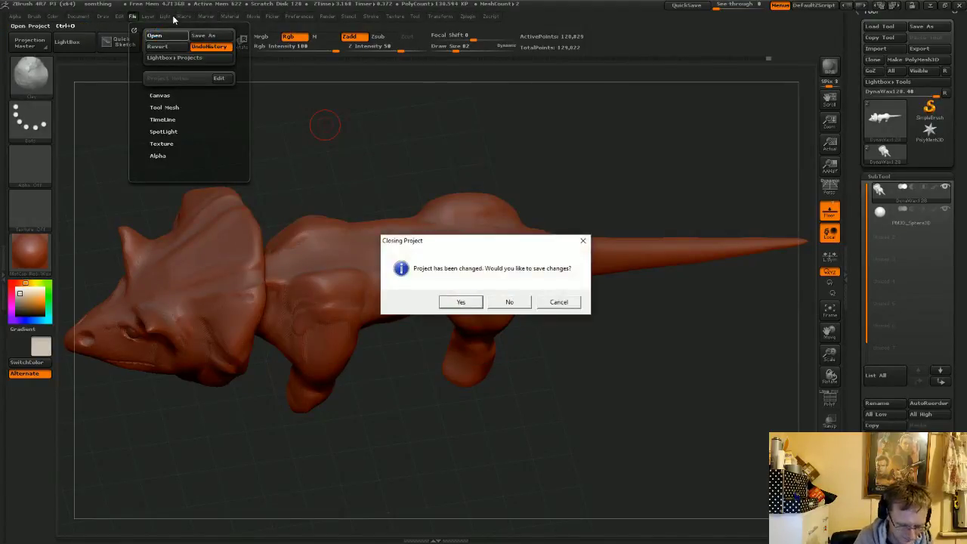
left_click(510, 302)
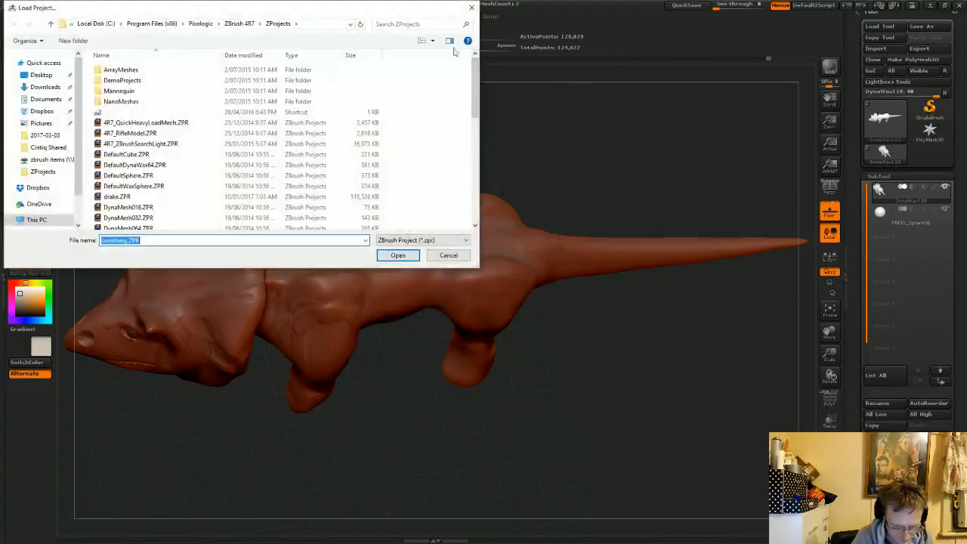
left_click(46, 76)
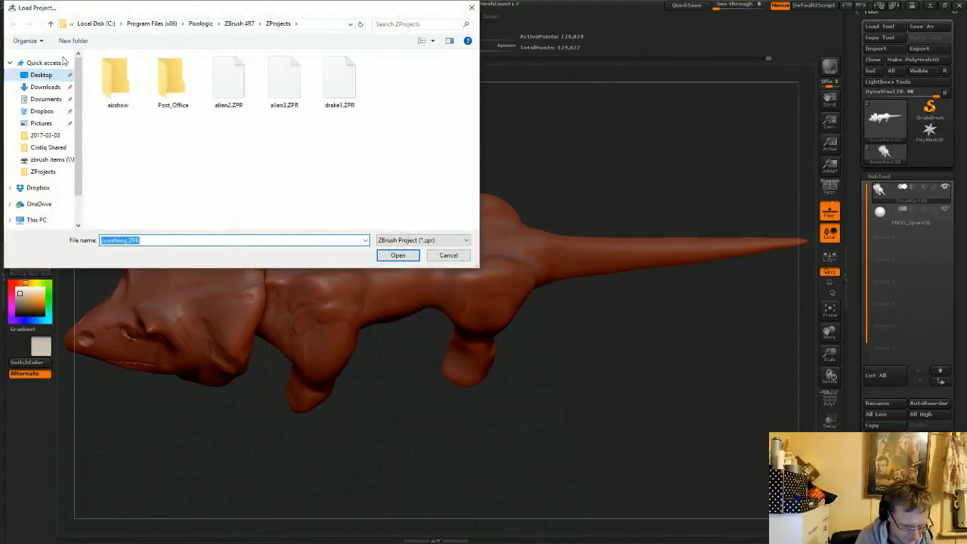
double_click(344, 83)
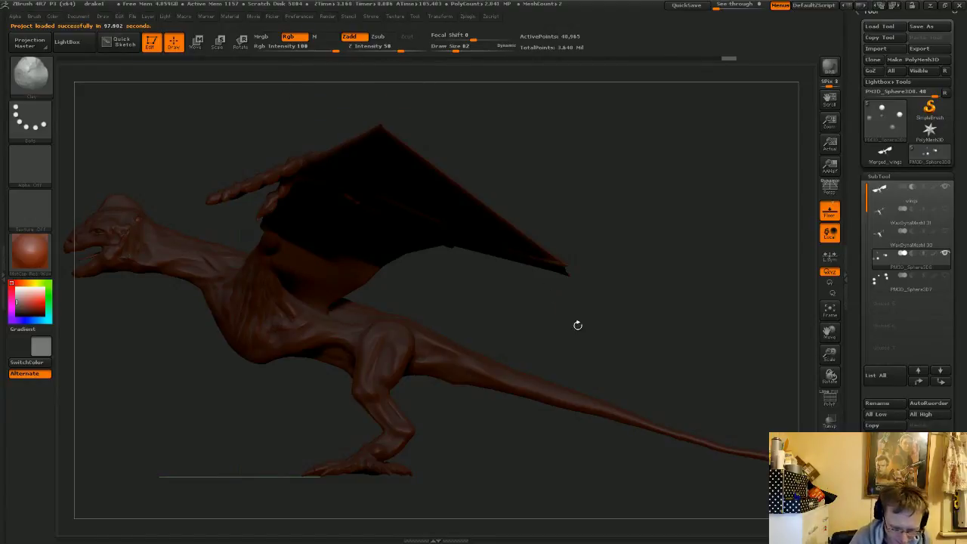
- Examine the winged drake from the side and from behind, including its hind legs, torso and neck up close
left_click_drag(555, 318, 517, 310)
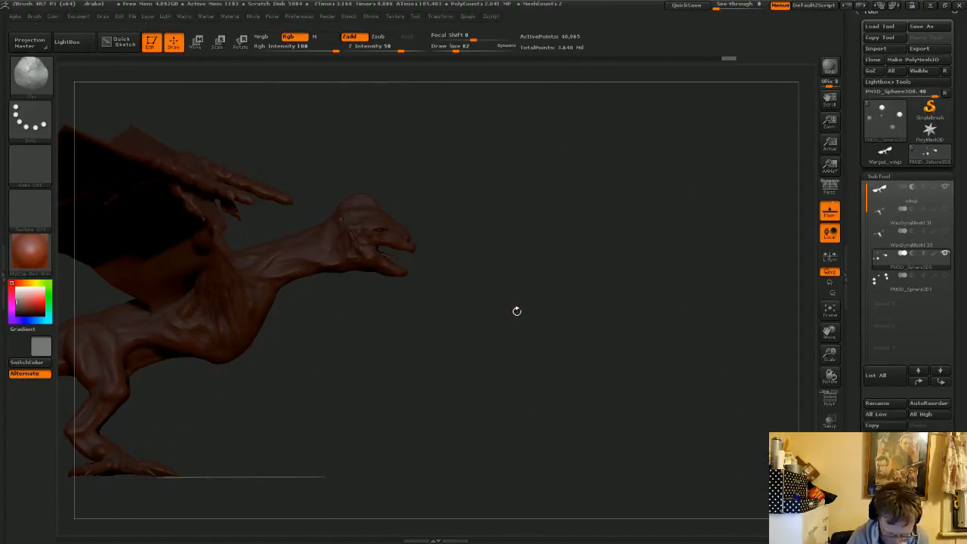
key("f")
left_click_drag(658, 415, 774, 215)
left_click_drag(654, 378, 611, 356)
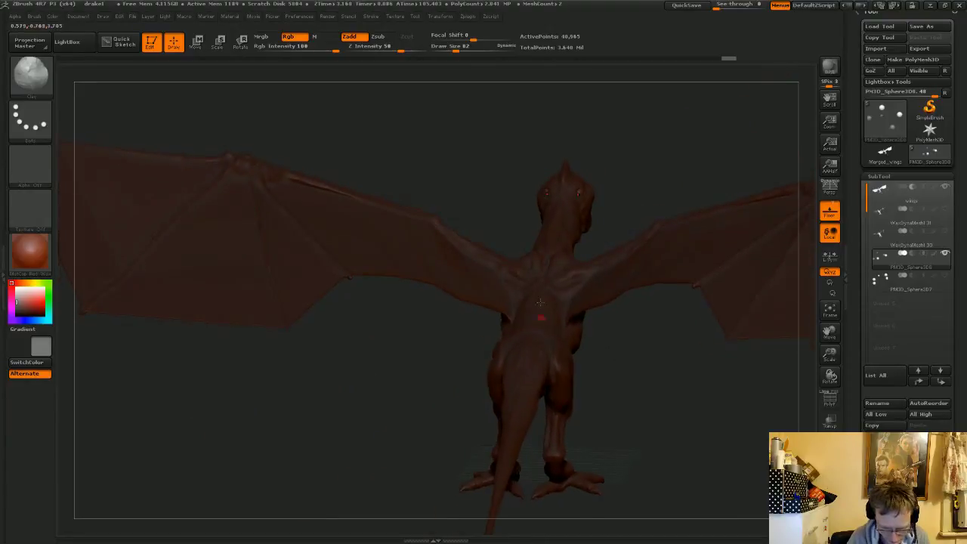
left_click_drag(625, 387, 639, 353)
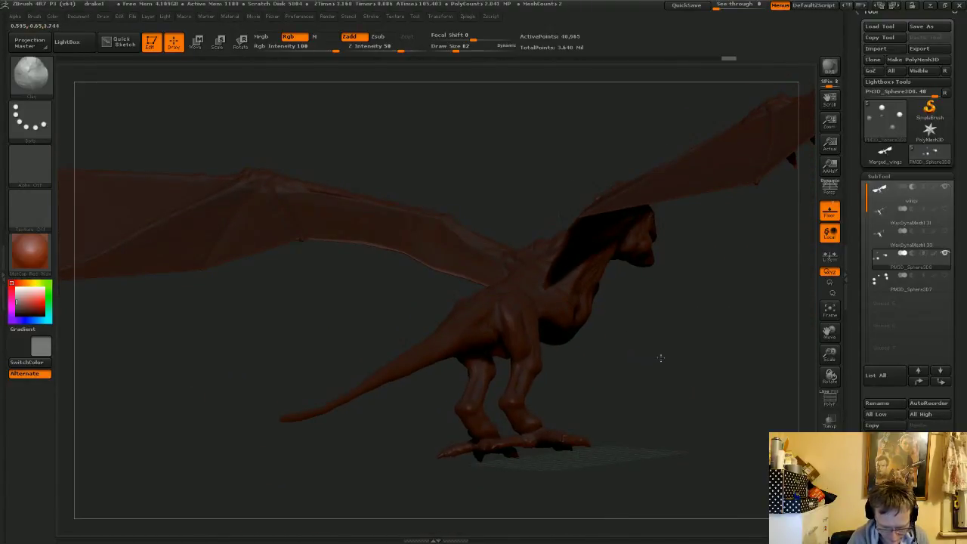
left_click_drag(654, 405, 607, 412, "alt")
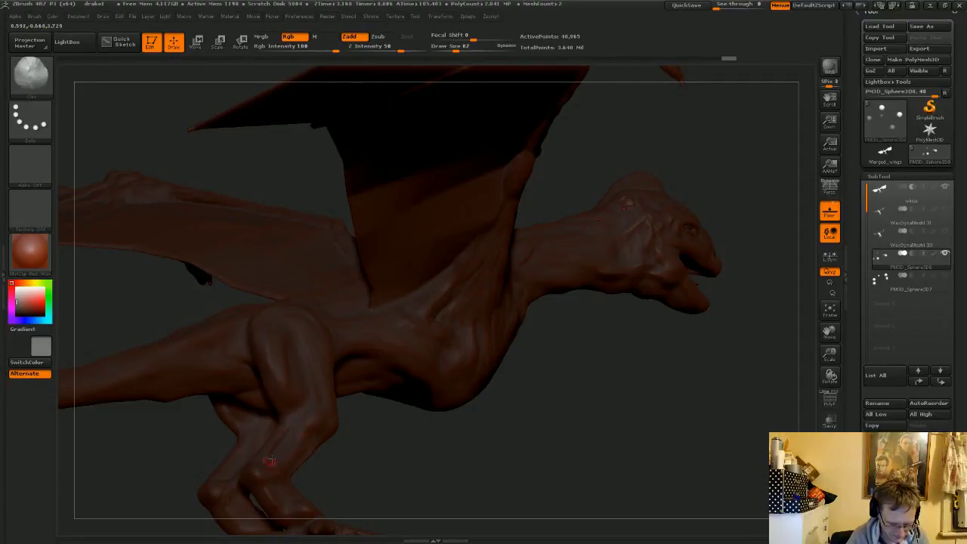
left_click_drag(441, 451, 266, 420)
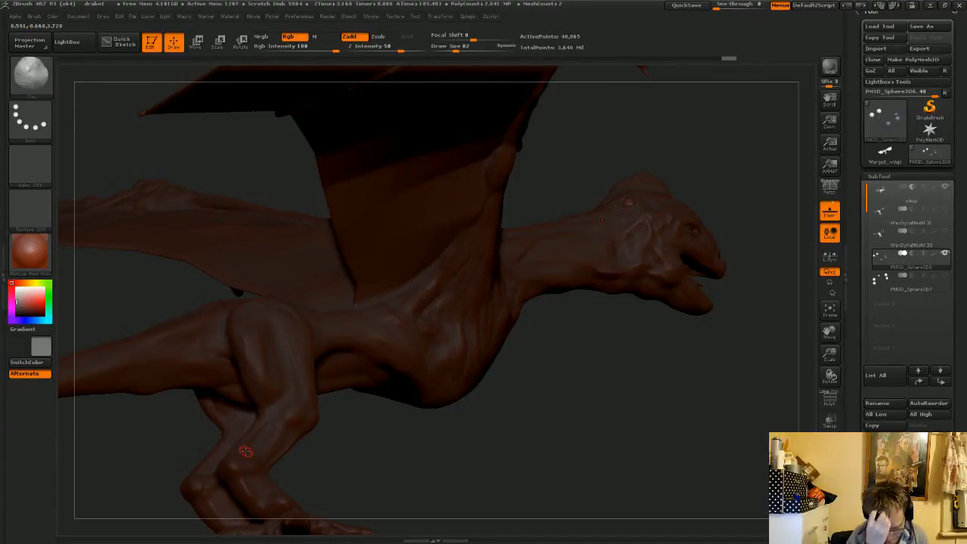
left_click_drag(538, 401, 419, 352)
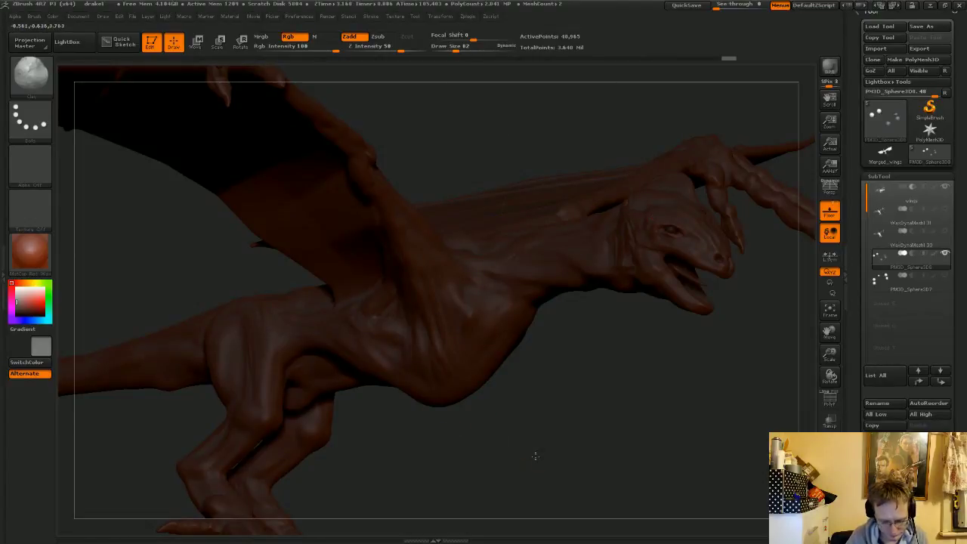
- Examine the drake's chest, wing arms and clawed fingers from the front, from above and in full side profile
left_click_drag(499, 441, 557, 413)
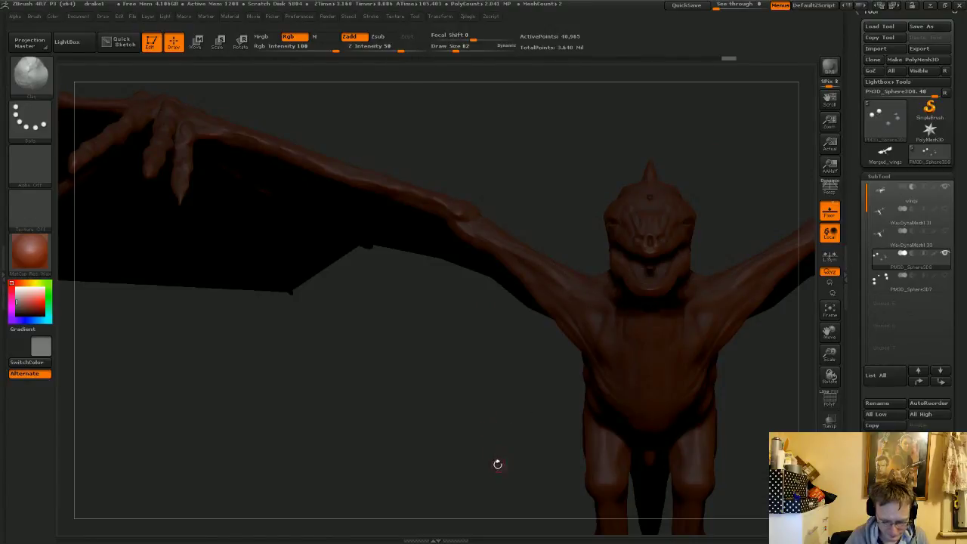
left_click_drag(473, 405, 570, 254)
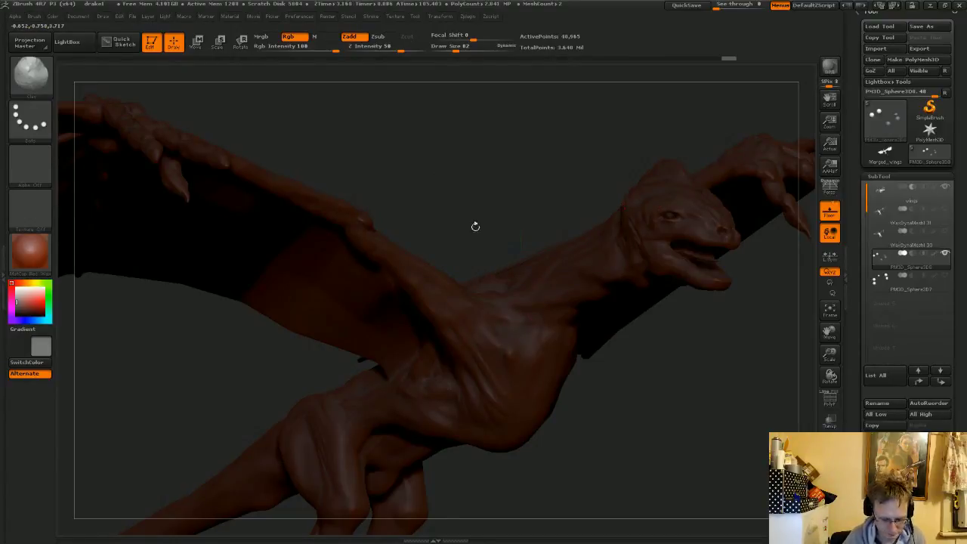
left_click_drag(604, 446, 546, 253)
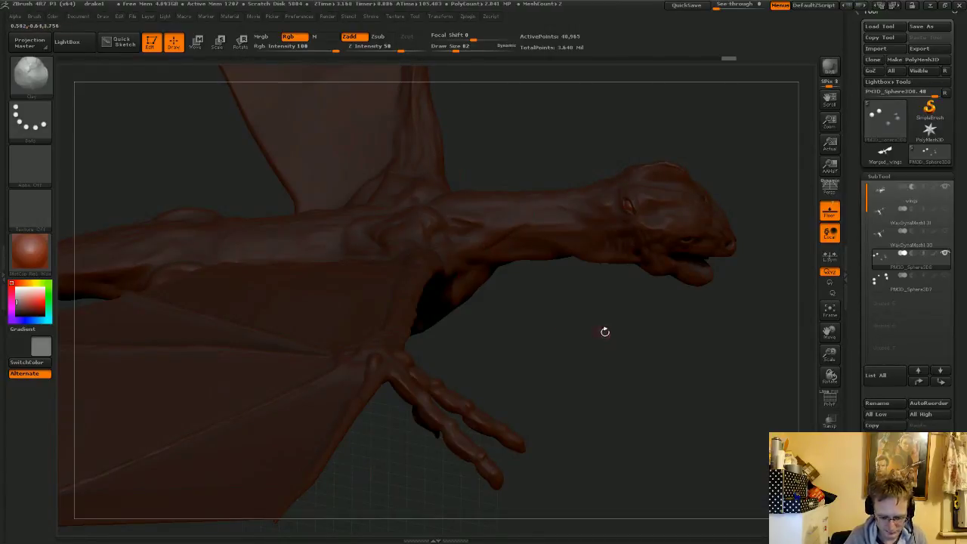
left_click_drag(605, 332, 517, 236)
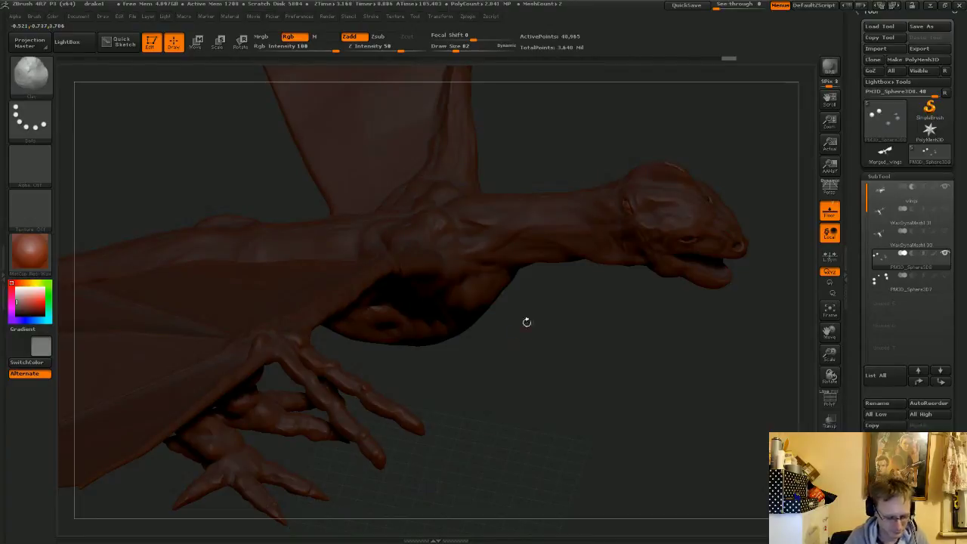
left_click_drag(524, 369, 563, 324)
left_click_drag(523, 217, 550, 194)
left_click_drag(602, 386, 605, 285)
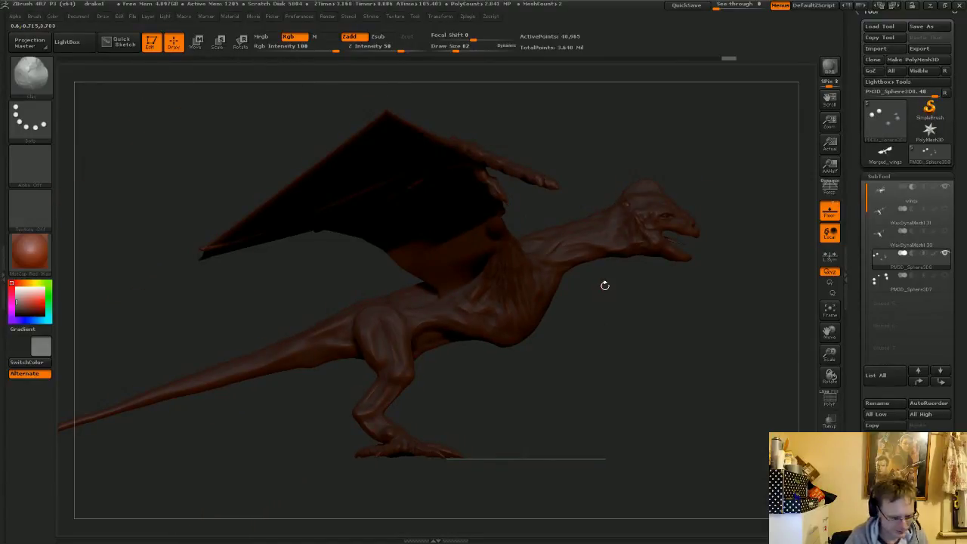
- Return to the dinosaur by loading somthing.ZPR from the ZProjects folder, discarding the drake project's changes, and frame the whole model
left_click(132, 17)
left_click(163, 35)
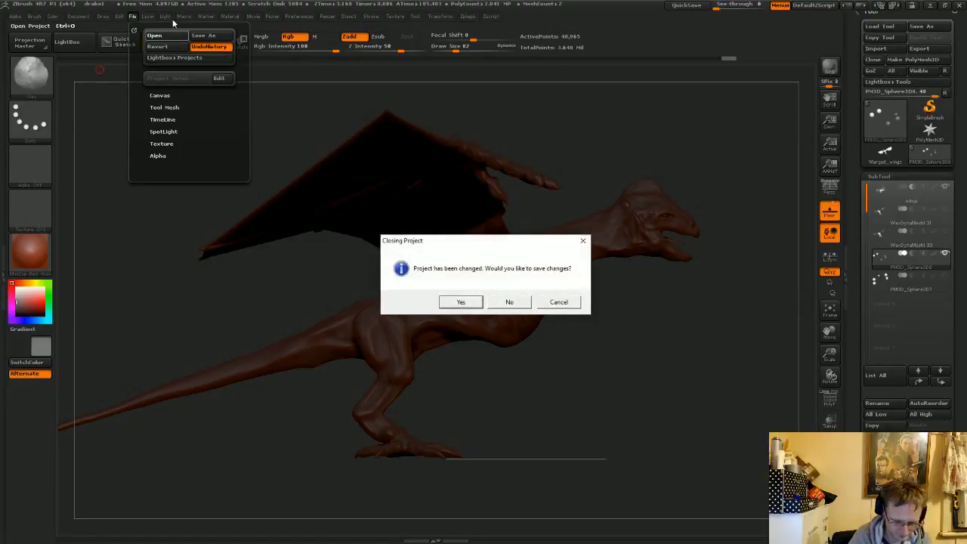
left_click(507, 303)
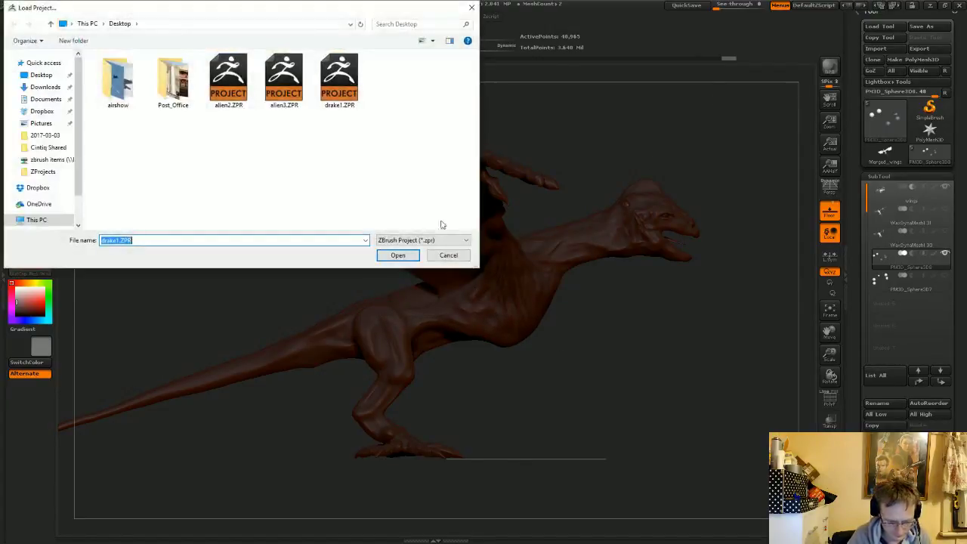
left_click(365, 241)
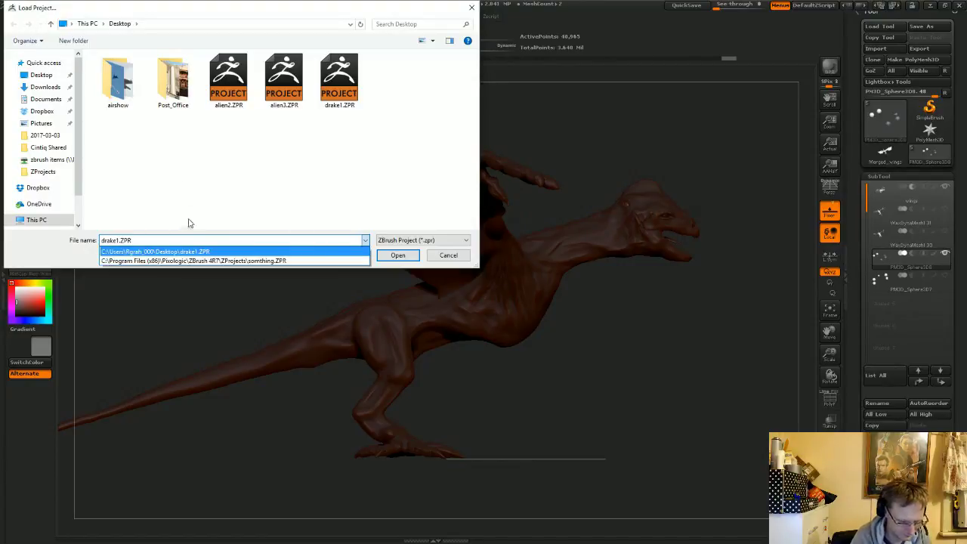
left_click(79, 190)
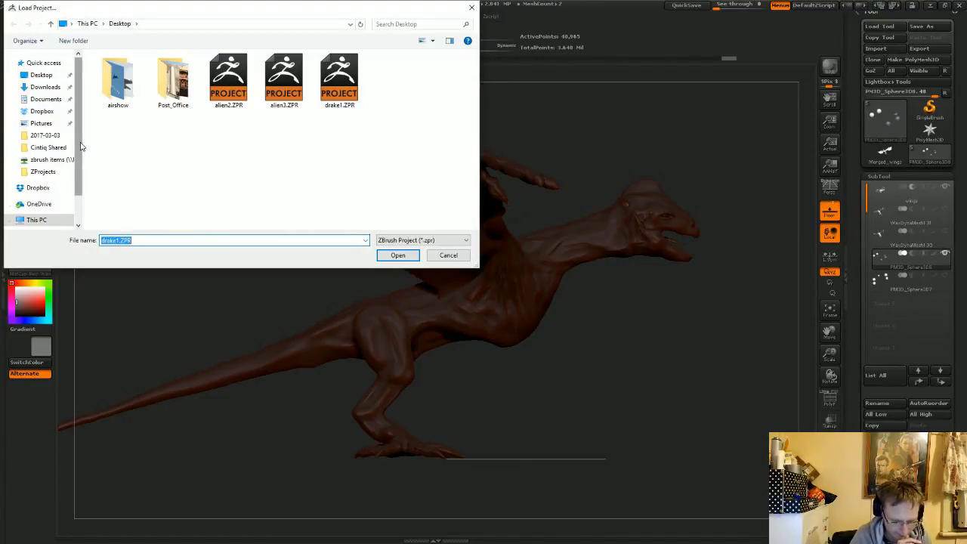
left_click(72, 172)
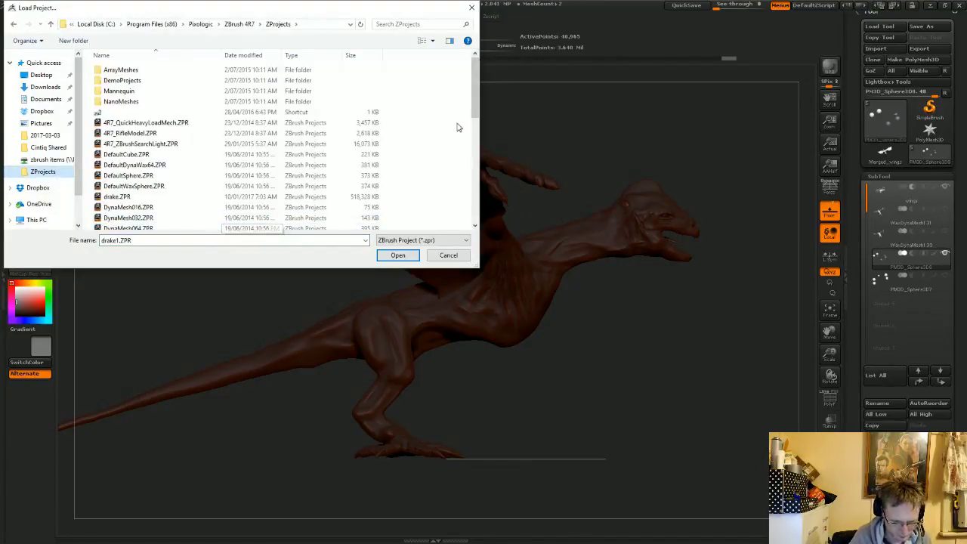
left_click_drag(474, 106, 475, 200)
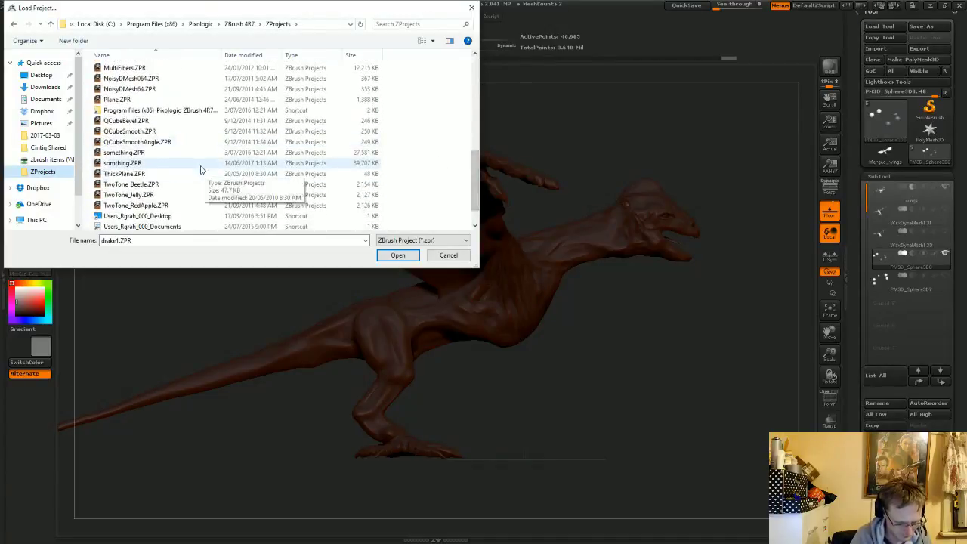
left_click(344, 165)
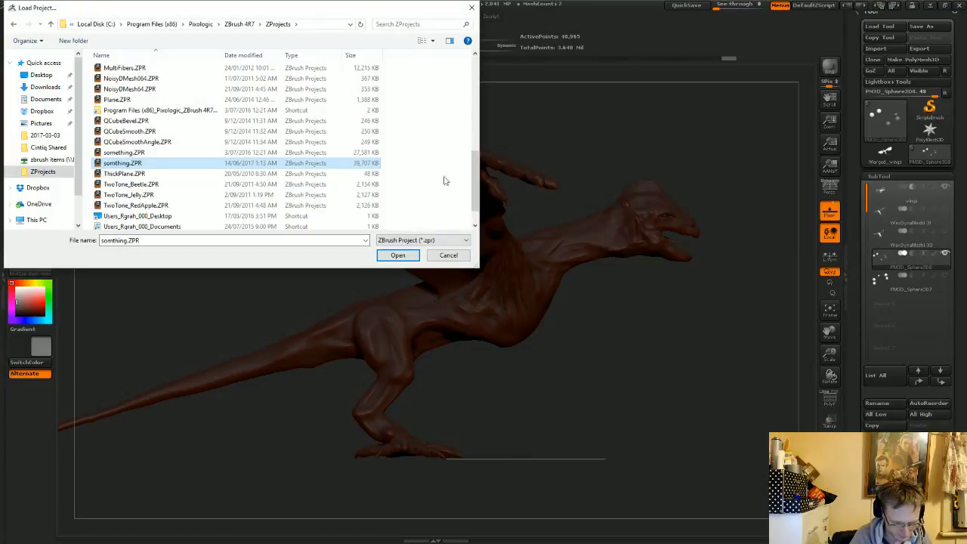
left_click(398, 255)
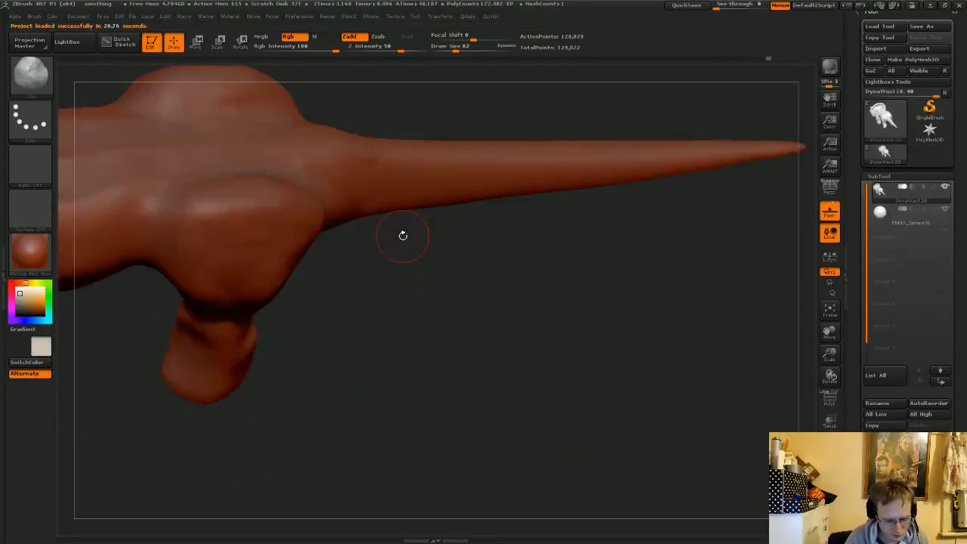
left_click_drag(449, 350, 468, 283)
key("f")
mouse_move(269, 429)
left_mouse_down()
mouse_move(302, 438)
mouse_move(289, 455)
mouse_move(340, 439)
left_mouse_up()
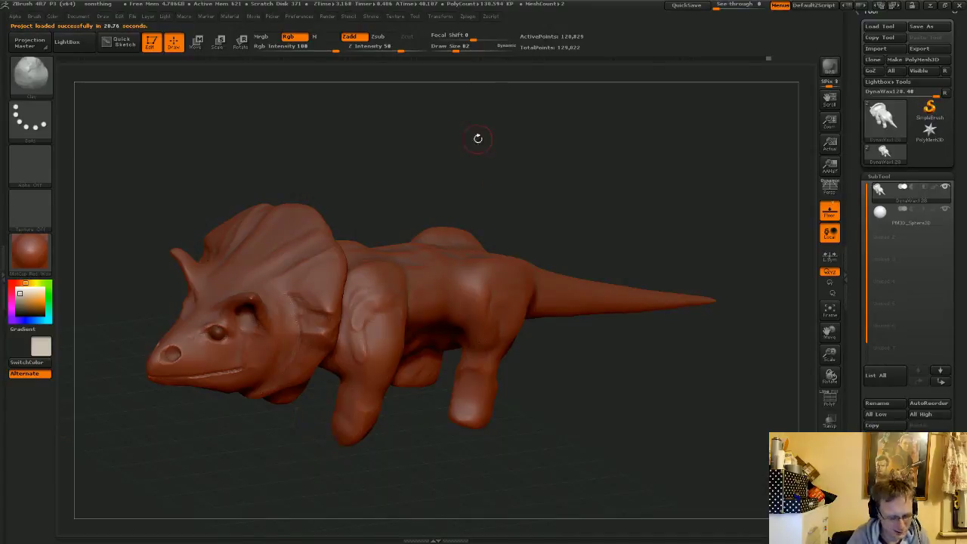
- Build up the side of the dinosaur's head between the brow horn and the frill with Clay, and smooth the cheek fold
mouse_move(464, 161)
left_mouse_down("alt")
mouse_move(352, 128)
mouse_move(507, 114)
left_mouse_up("alt")
key("shift")
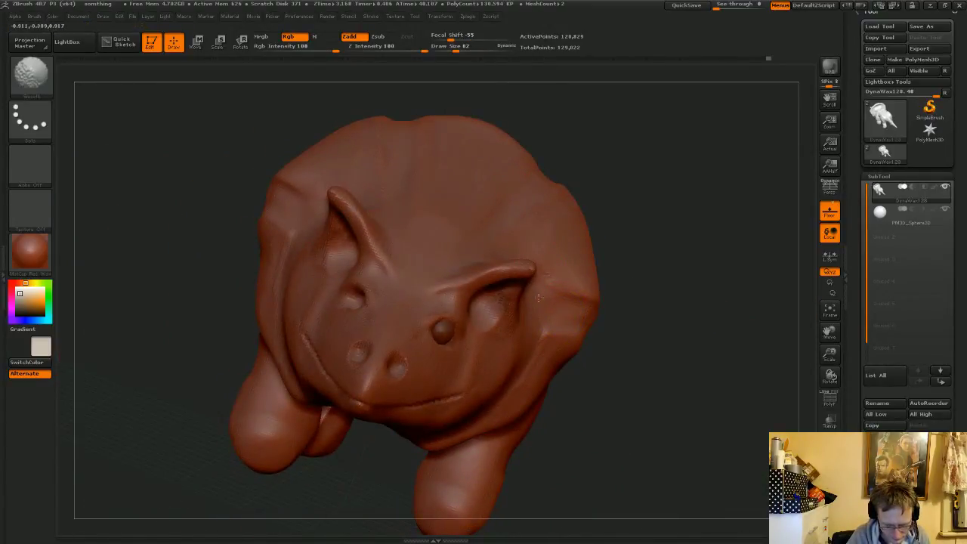
left_click_drag(665, 215, 644, 202)
left_click_drag(527, 267, 556, 297)
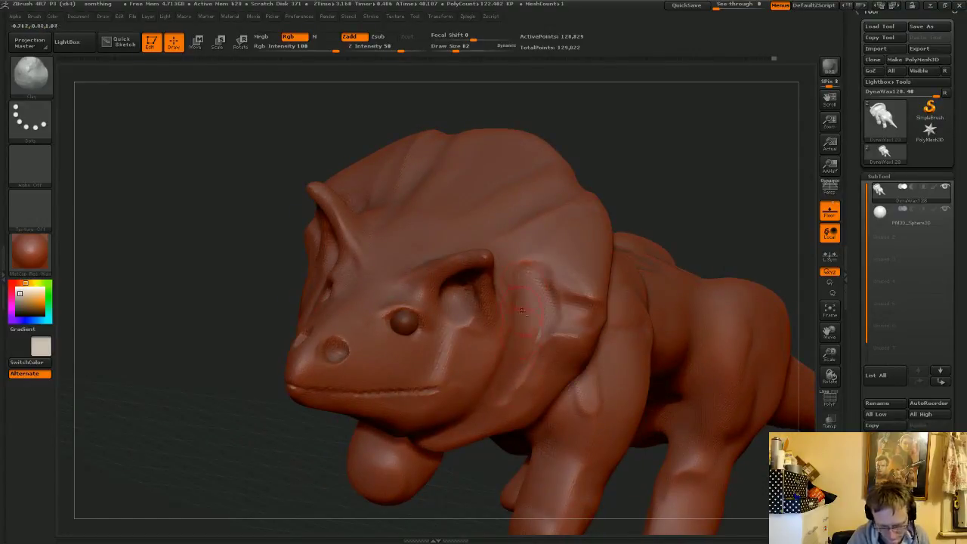
mouse_move(678, 186)
left_mouse_down()
mouse_move(653, 159)
mouse_move(602, 168)
left_mouse_up()
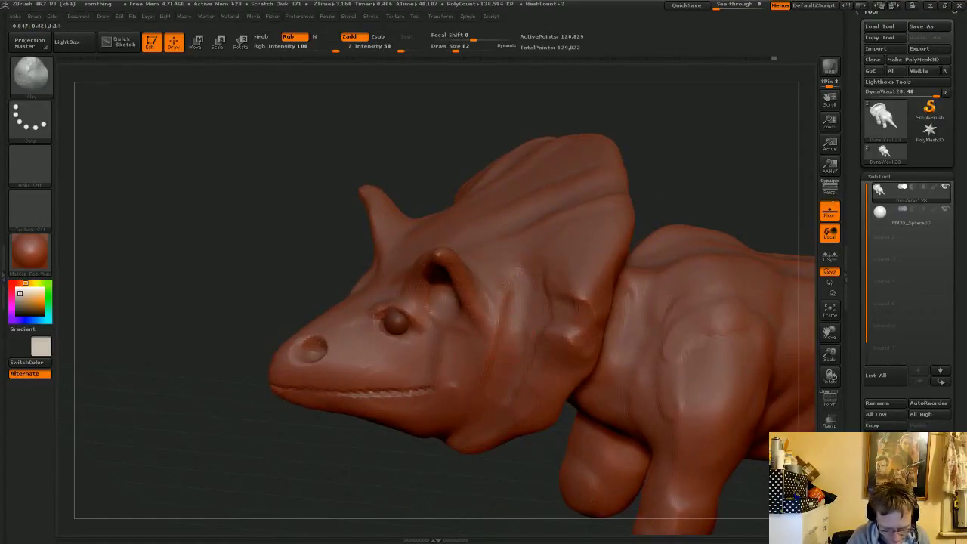
left_click_drag(496, 321, 497, 268)
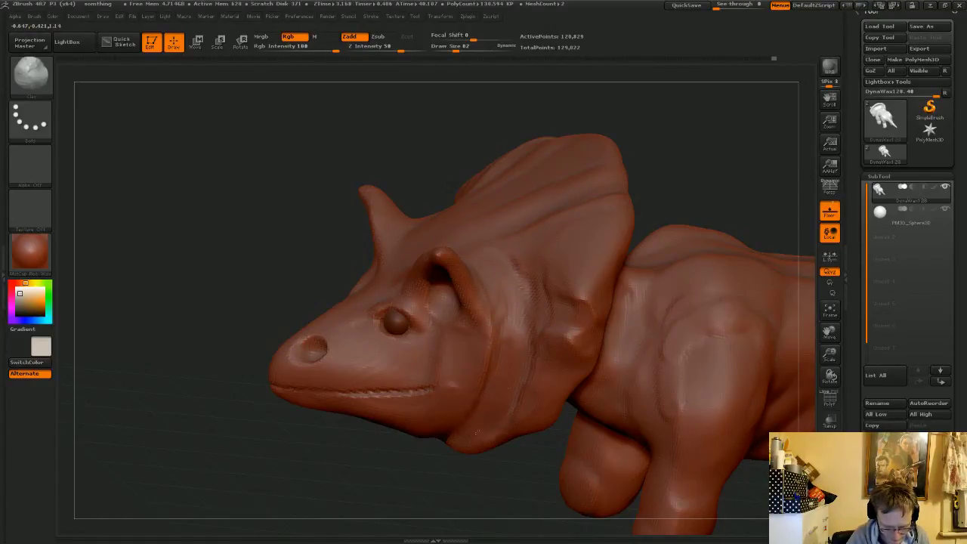
key("shift")
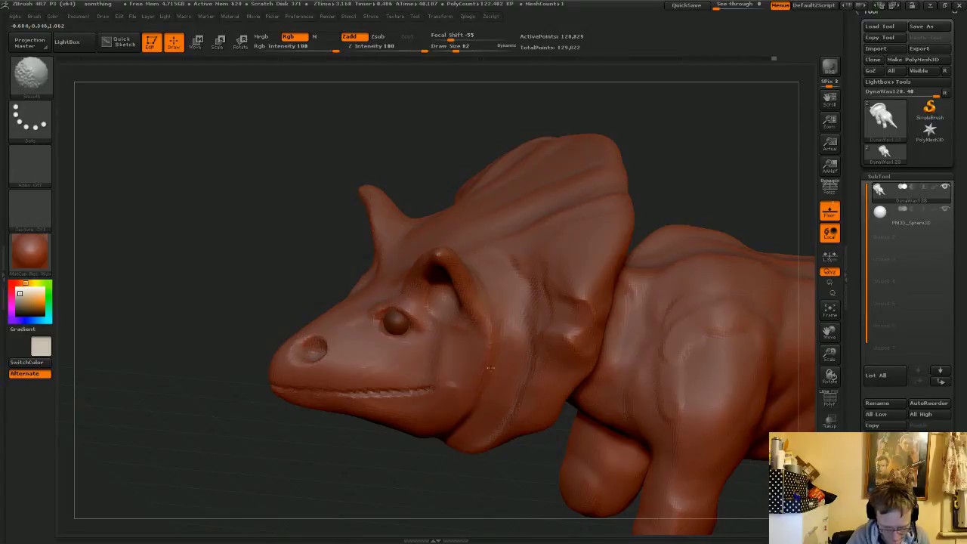
key("shift")
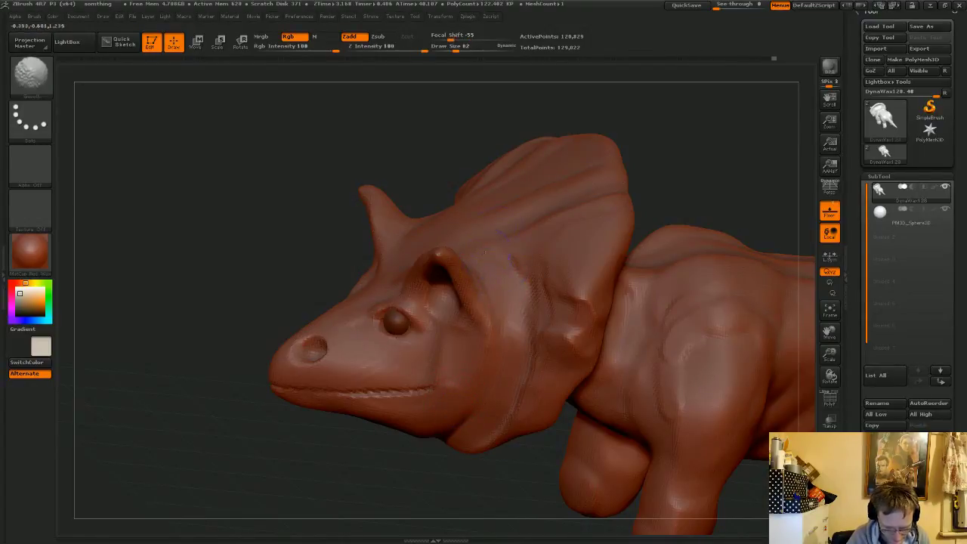
- Sculpt ridges radiating across the frill with Clay, then soften them and smooth the forehead around the brow horns
left_click_drag(386, 111, 408, 189)
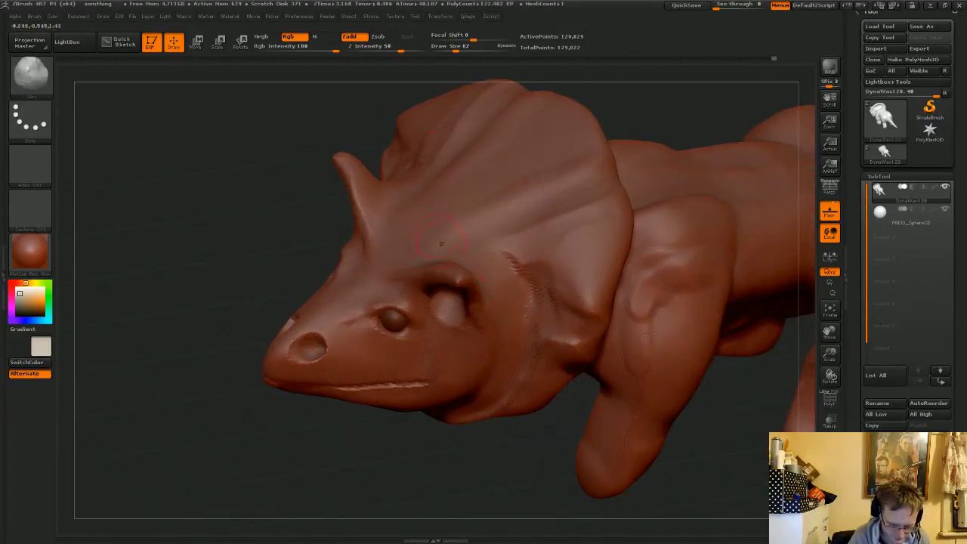
key("shift")
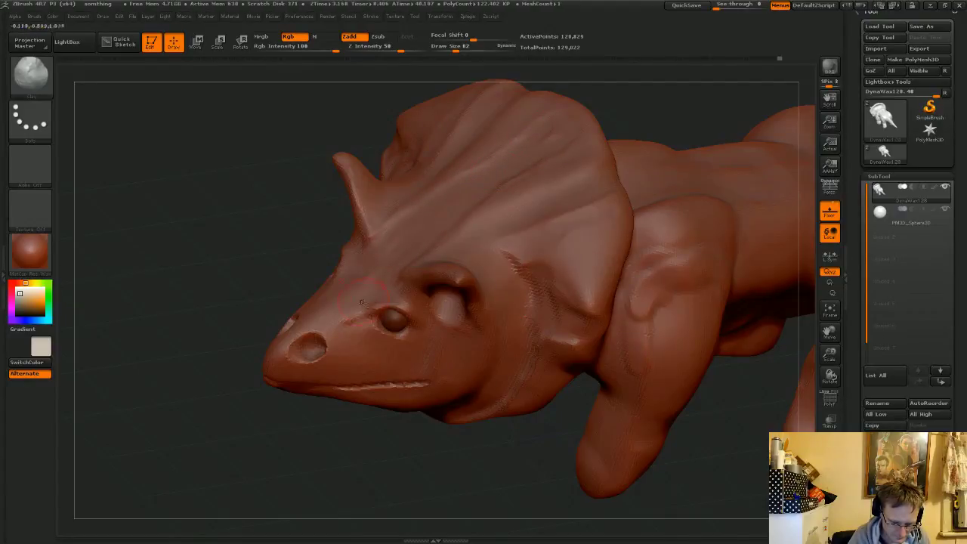
key("shift")
left_click_drag(192, 287, 451, 283)
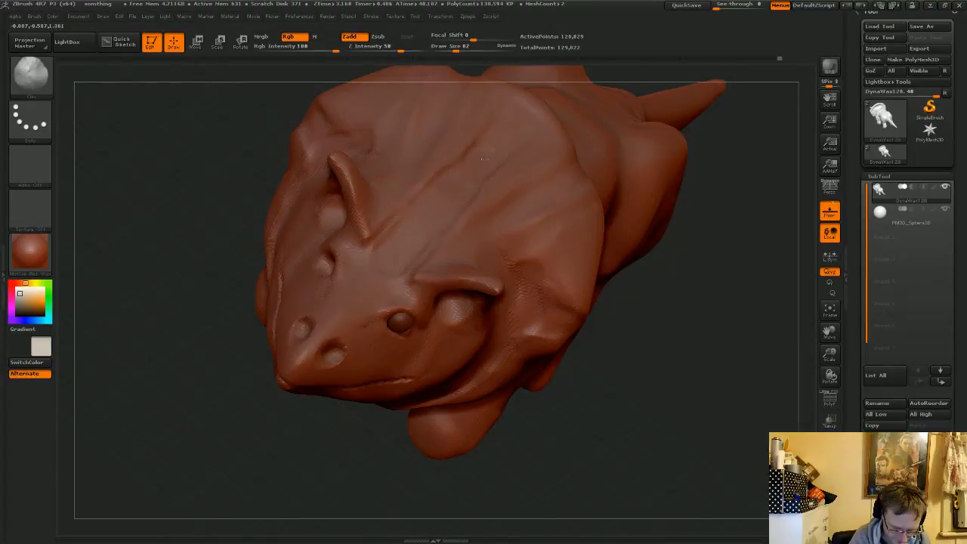
key("shift")
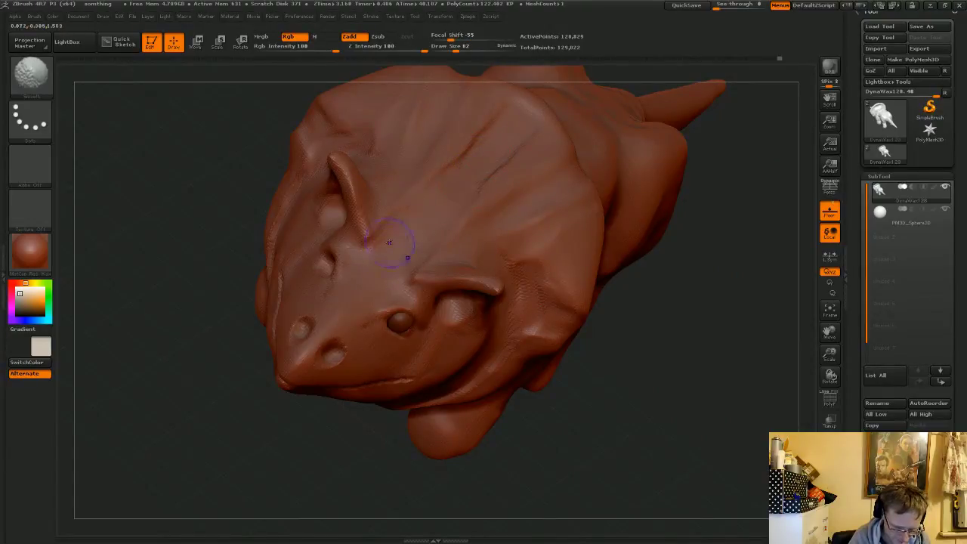
mouse_move(381, 243)
left_mouse_down("shift")
mouse_move(366, 233)
mouse_move(366, 244)
mouse_move(359, 204)
left_mouse_up("shift")
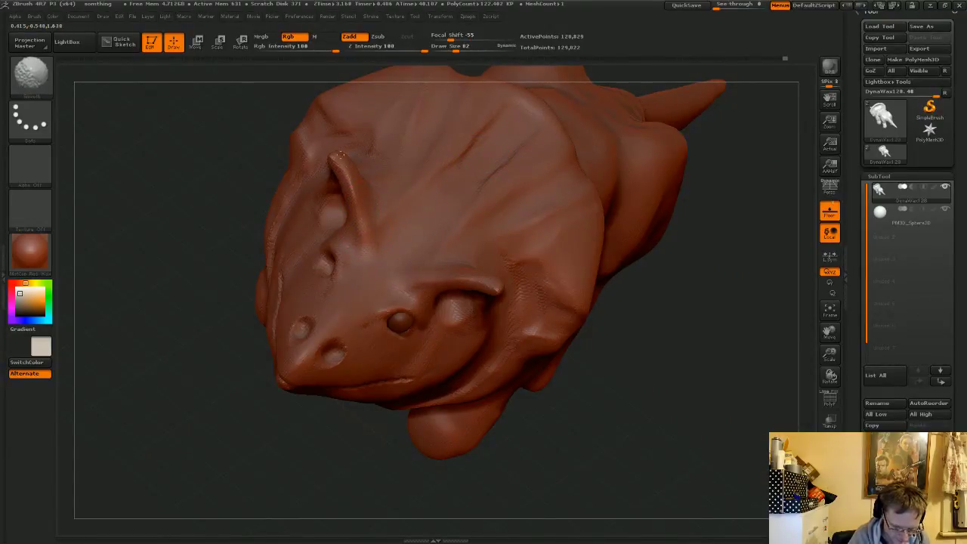
- Add Clay along the lower jaw beneath the mouth line, and refine and smooth the brow around the eyes
mouse_move(585, 389)
left_mouse_down()
mouse_move(618, 321)
mouse_move(609, 276)
left_mouse_up()
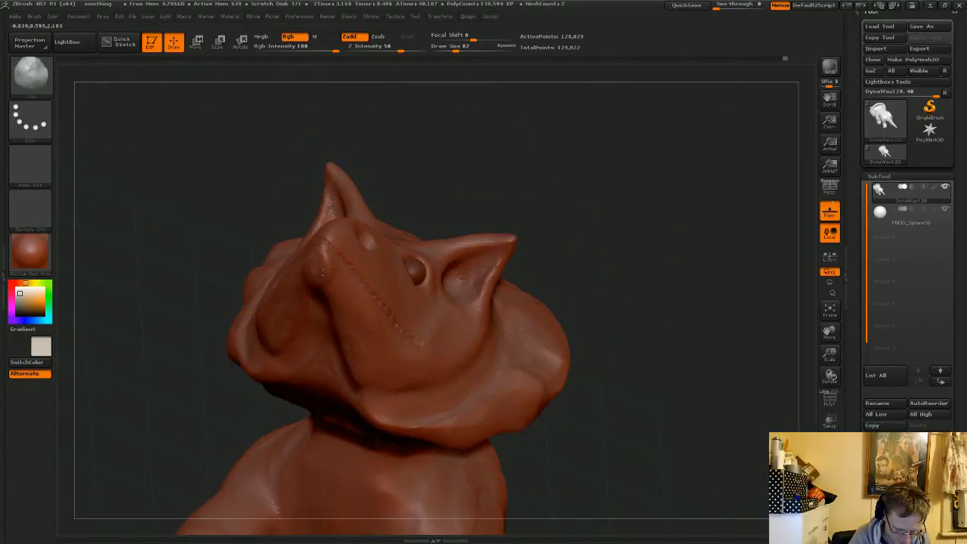
left_click_drag(322, 273, 327, 275)
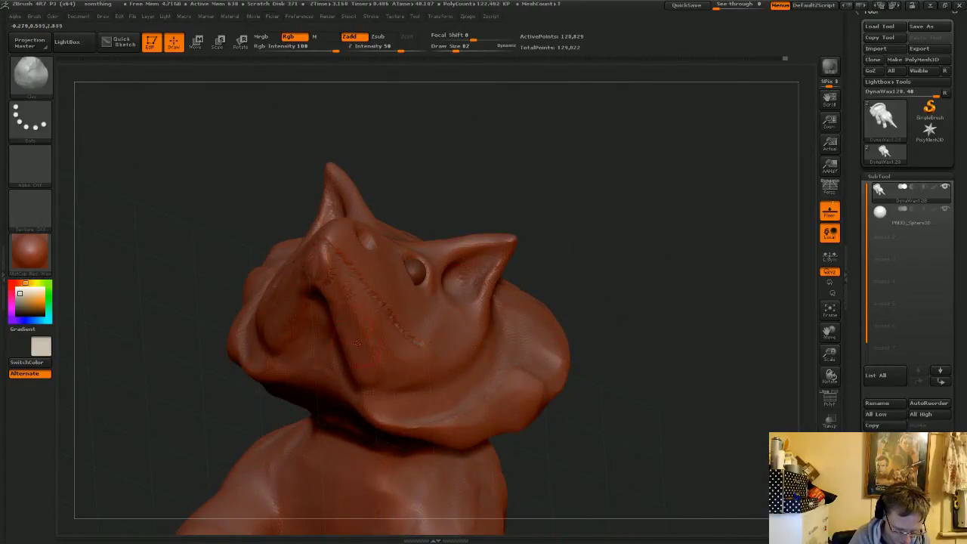
mouse_move(643, 278)
left_mouse_down()
mouse_move(617, 268)
mouse_move(687, 242)
mouse_move(671, 209)
mouse_move(656, 211)
left_mouse_up()
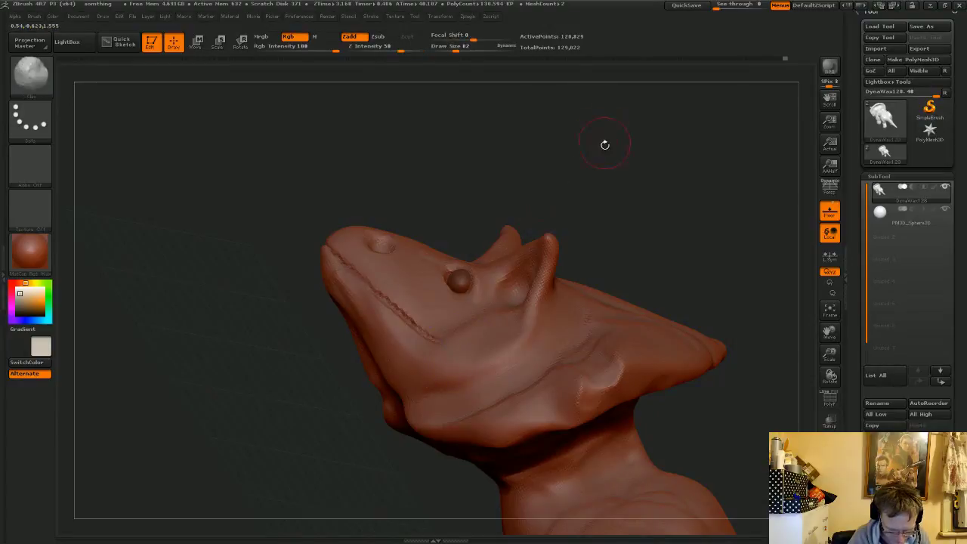
mouse_move(605, 147)
left_mouse_down()
mouse_move(615, 199)
mouse_move(458, 327)
left_mouse_up()
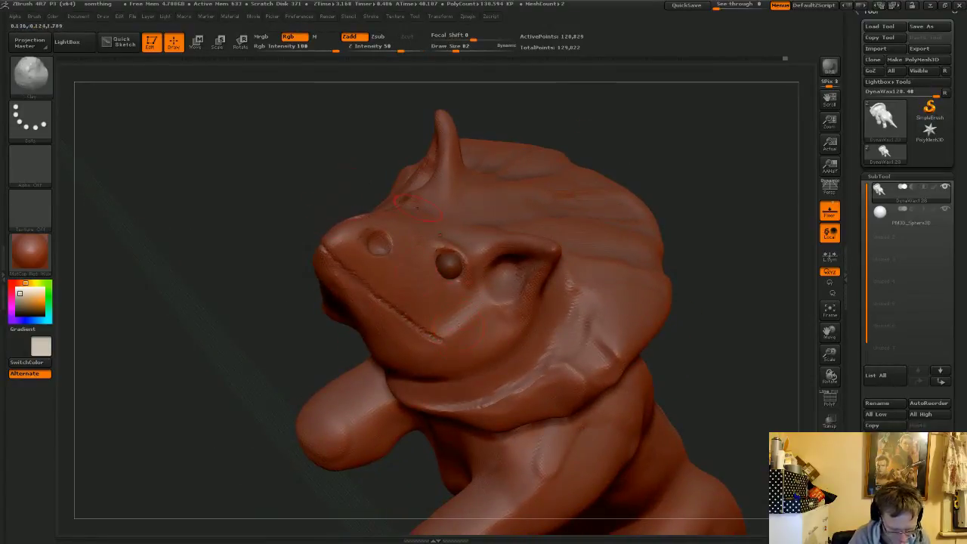
key("shift")
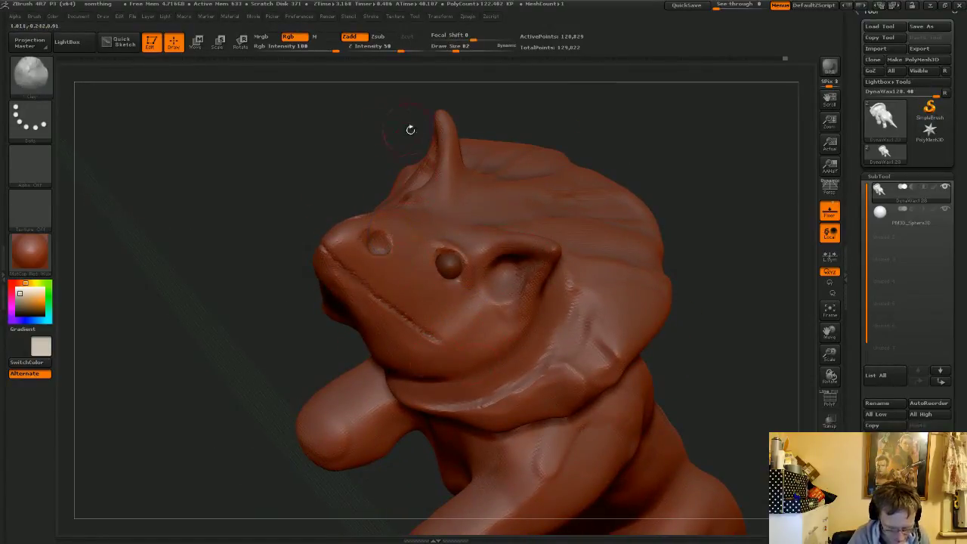
mouse_move(250, 388)
left_mouse_down()
mouse_move(242, 401)
mouse_move(241, 391)
left_mouse_up()
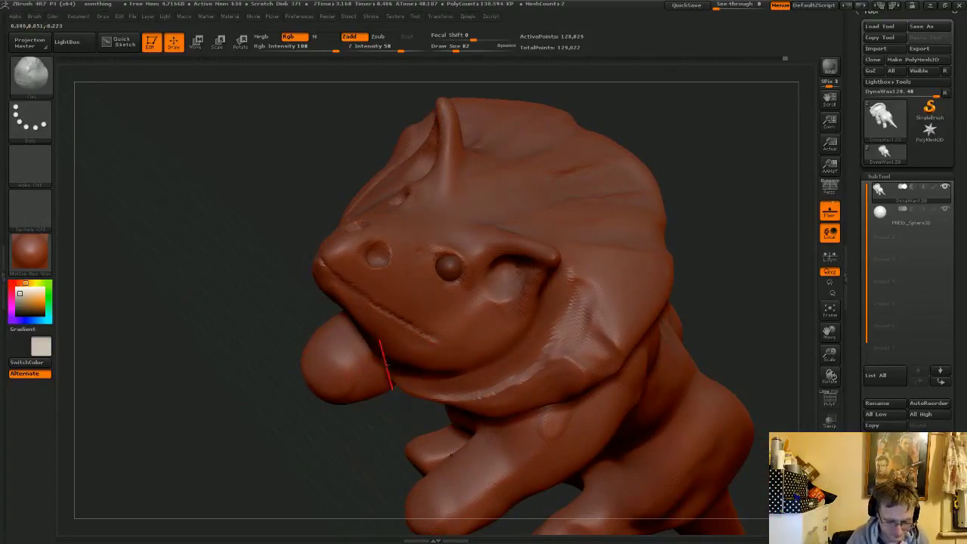
left_click_drag(680, 173, 649, 113)
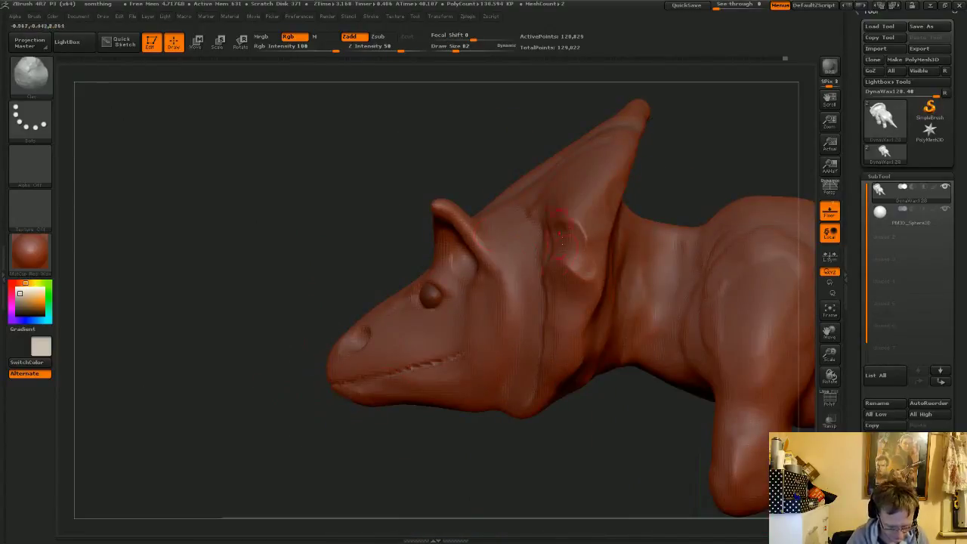
- Set the mask stroke to Lasso, mask the lower jaw in side view, and invert the mask so the jaw stays editable
left_click(31, 133, "ctrl")
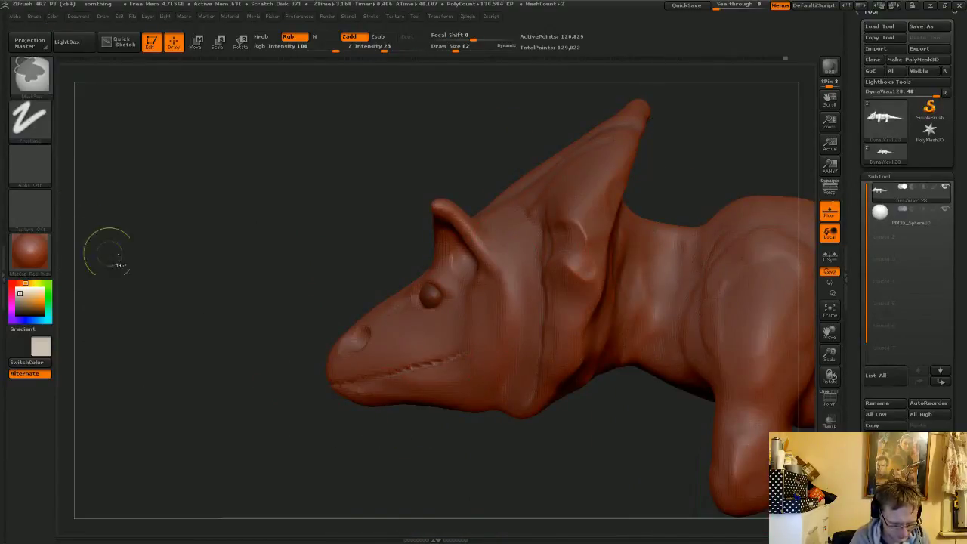
left_click(30, 119)
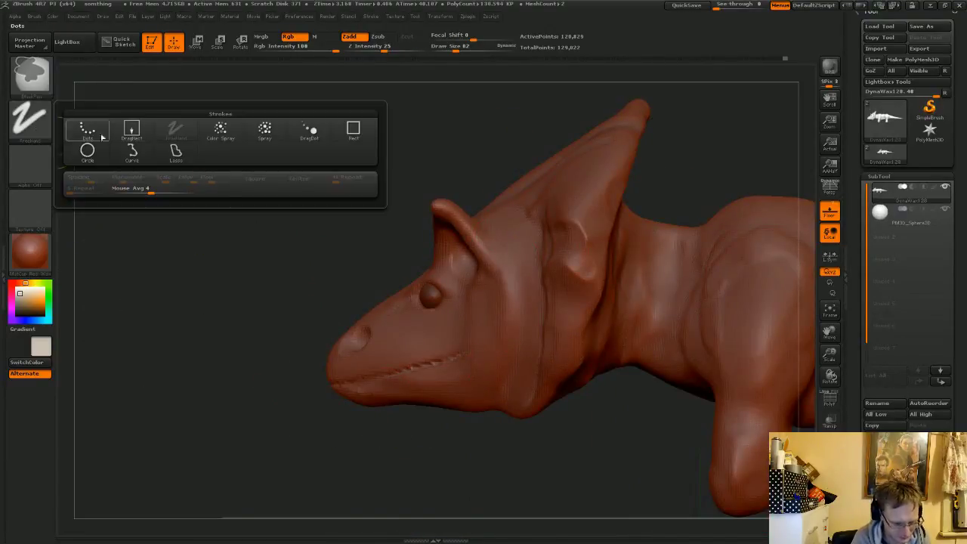
left_click(176, 155)
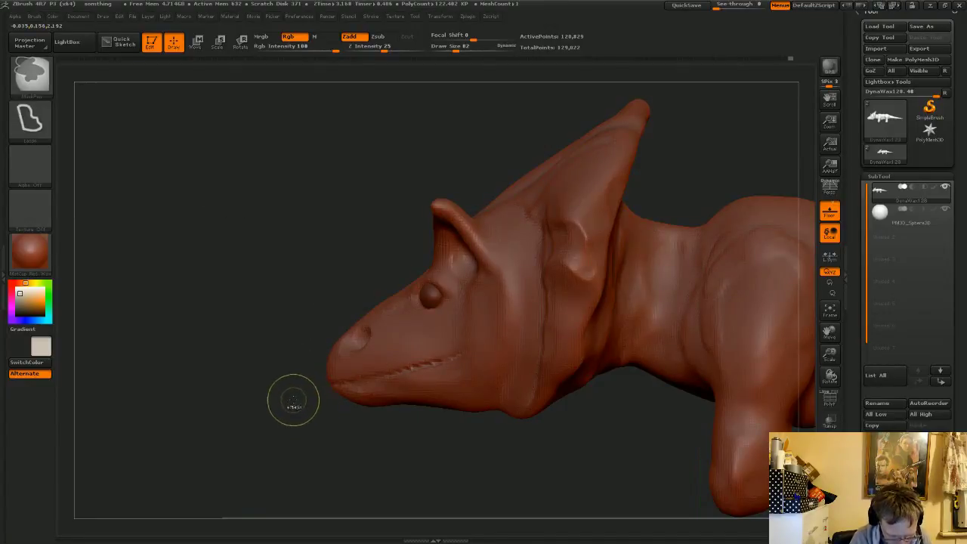
mouse_move(300, 395)
left_mouse_down("ctrl")
mouse_move(481, 356)
mouse_move(495, 365)
mouse_move(502, 412)
mouse_move(366, 437)
mouse_move(367, 401)
left_mouse_up("ctrl")
left_click(293, 431, "ctrl")
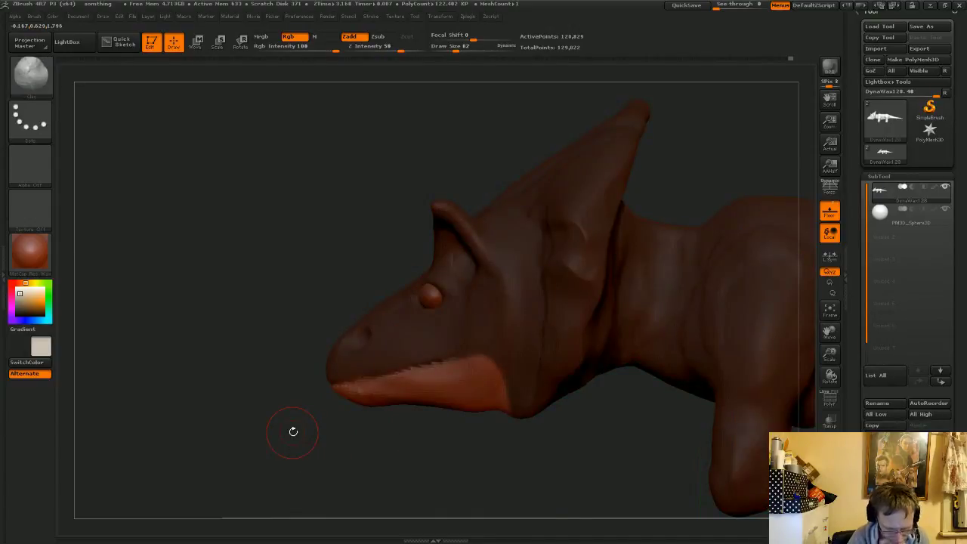
- Rotate the unmasked lower jaw slightly downward about the corner of the mouth with a transpose line, and check the opening from below
left_click(241, 41)
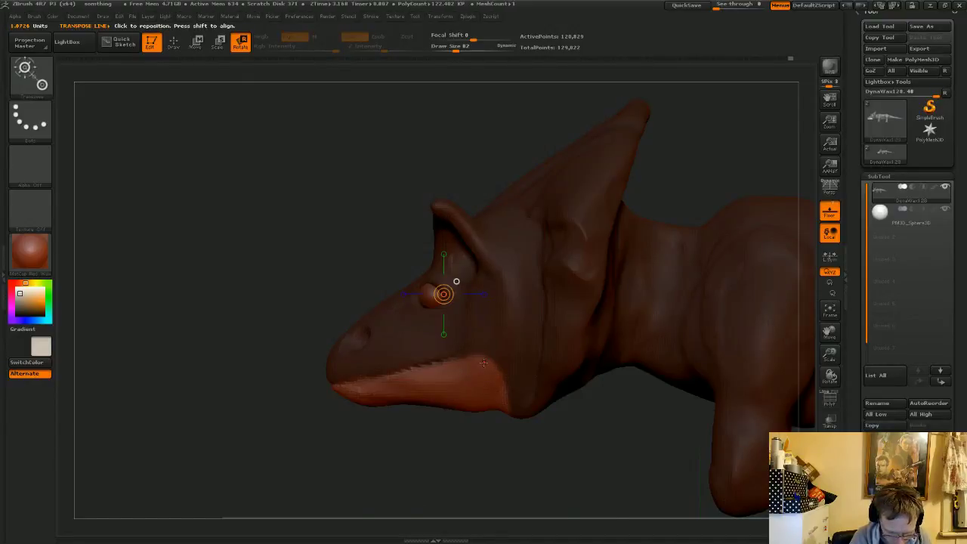
left_click_drag(481, 367, 291, 430)
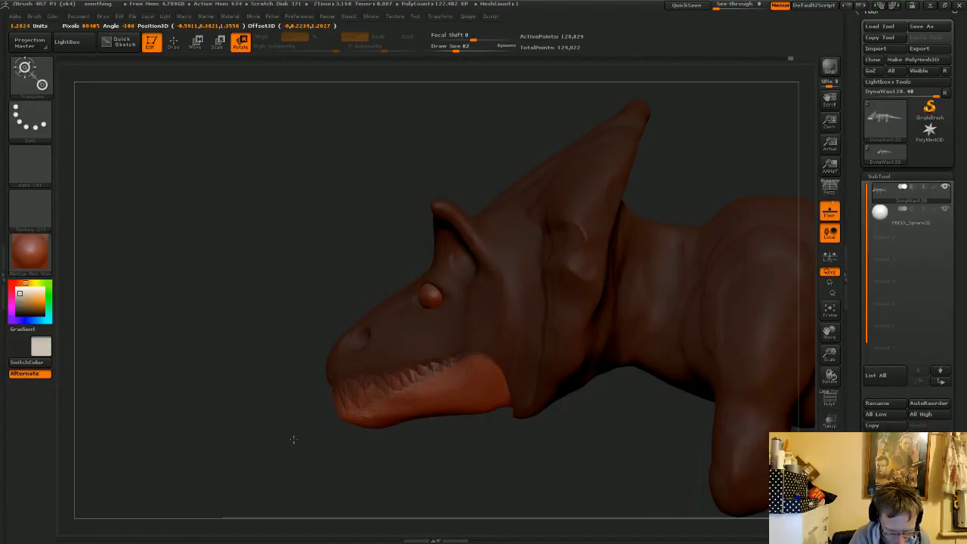
left_click_drag(294, 440, 289, 434)
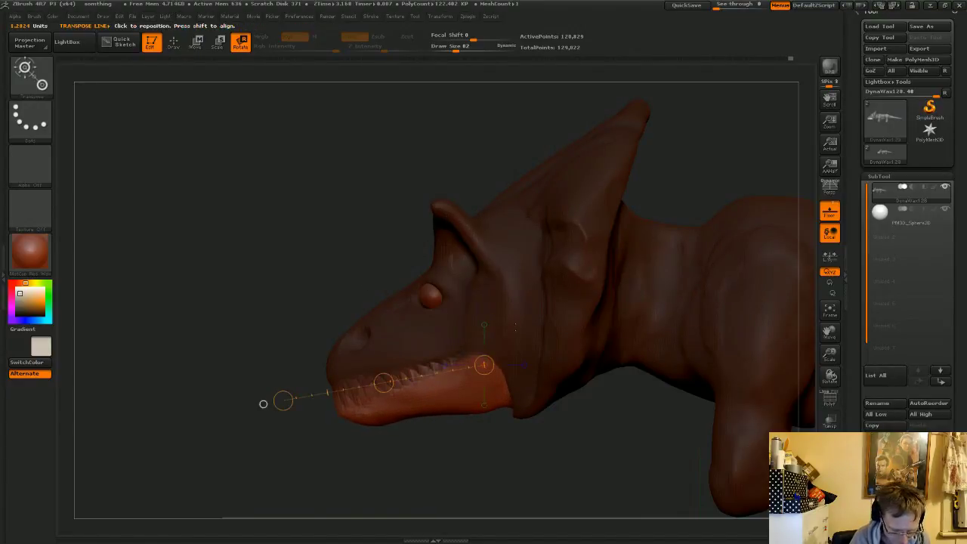
left_click_drag(552, 476, 567, 422)
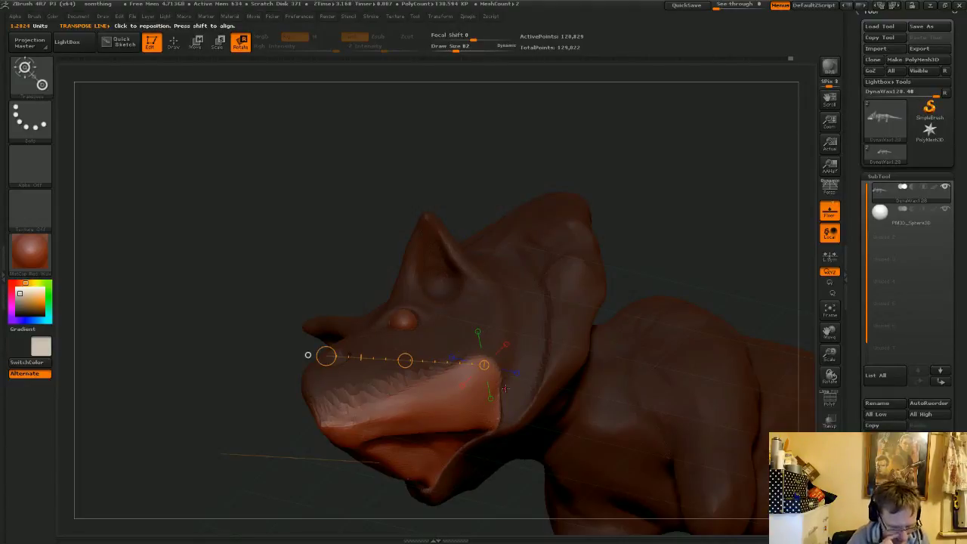
- Replace the jaw-rotation mask with a lasso mask covering only the toothed strip between the upper and lower jaws in side view
left_click(173, 42)
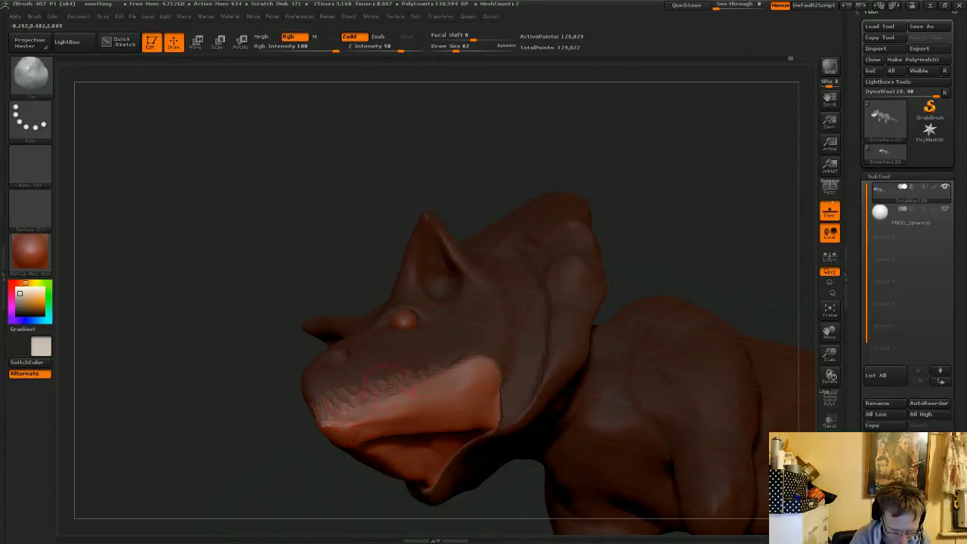
left_click_drag(684, 200, 671, 226)
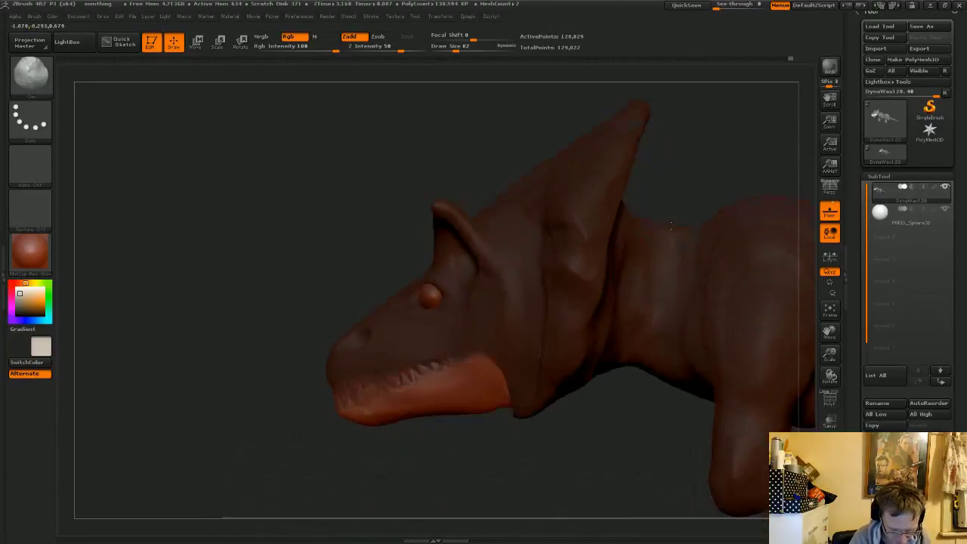
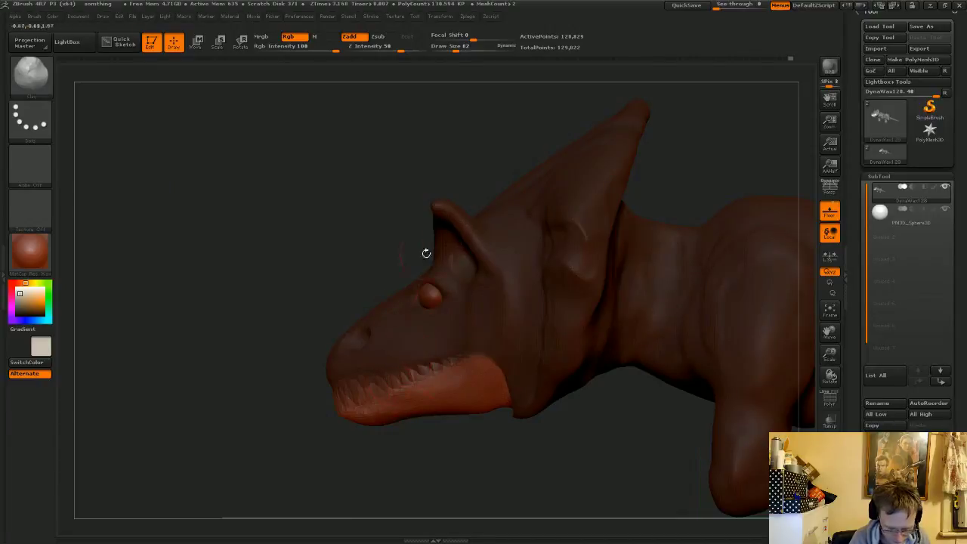
left_click_drag(956, 407, 954, 304)
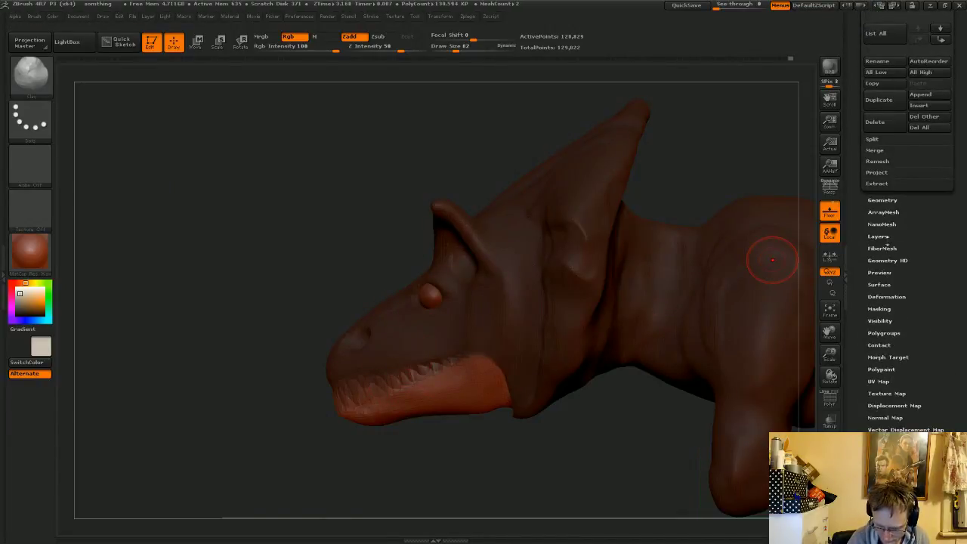
left_click(879, 308)
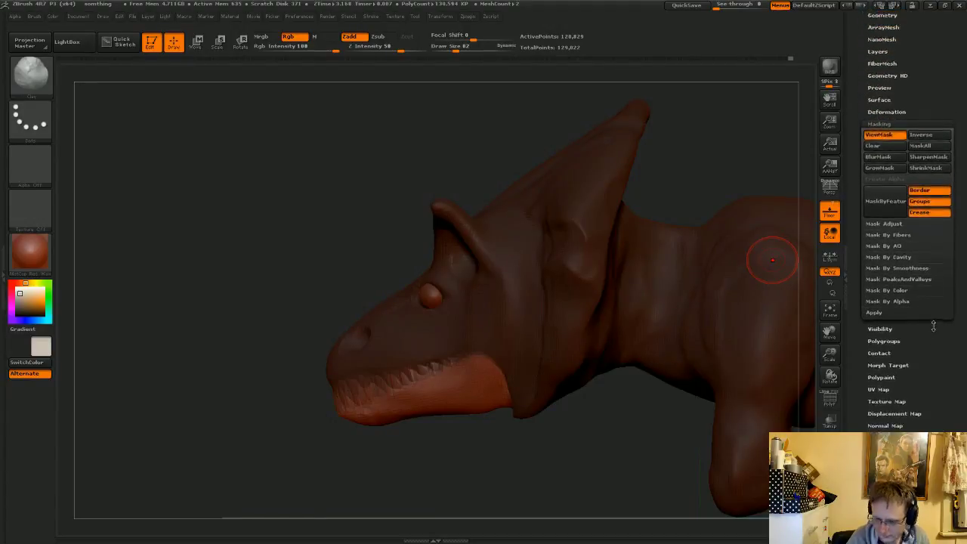
left_click(892, 135)
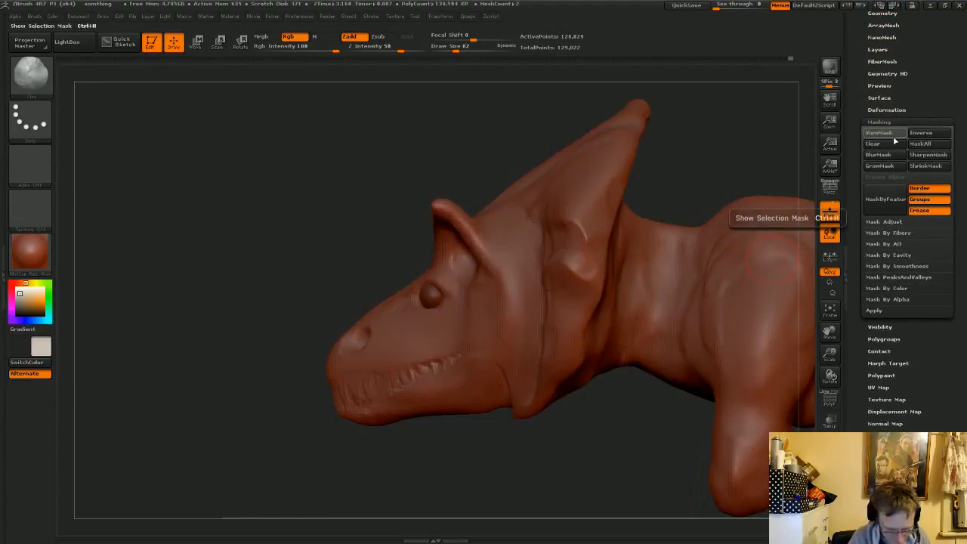
key("ctrl")
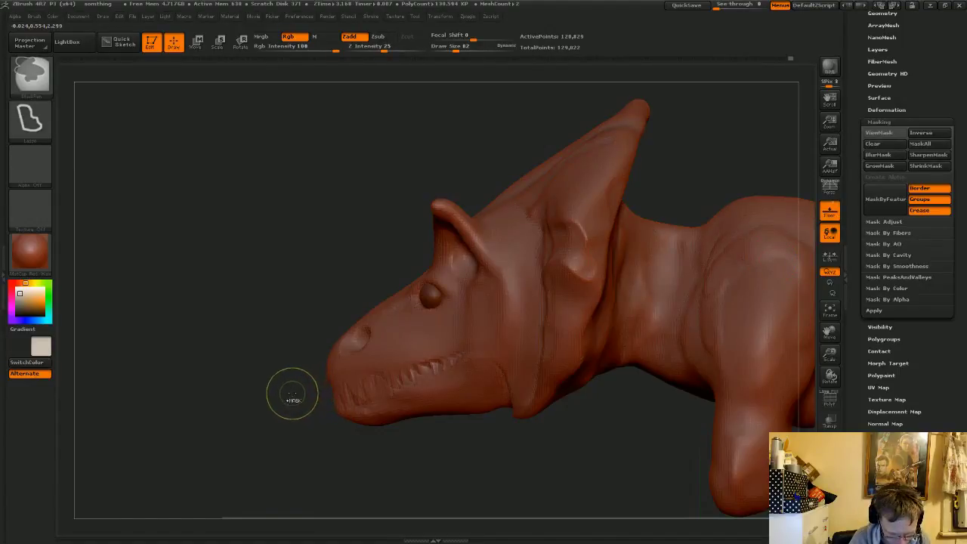
mouse_move(292, 394)
left_mouse_down("ctrl")
mouse_move(458, 357)
mouse_move(334, 409)
mouse_move(272, 418)
left_mouse_up("ctrl")
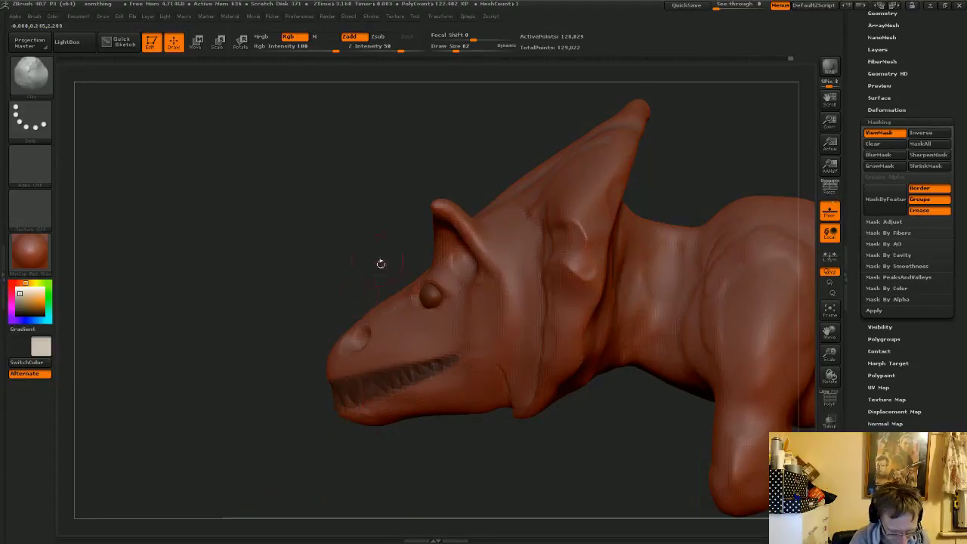
key("ctrl")
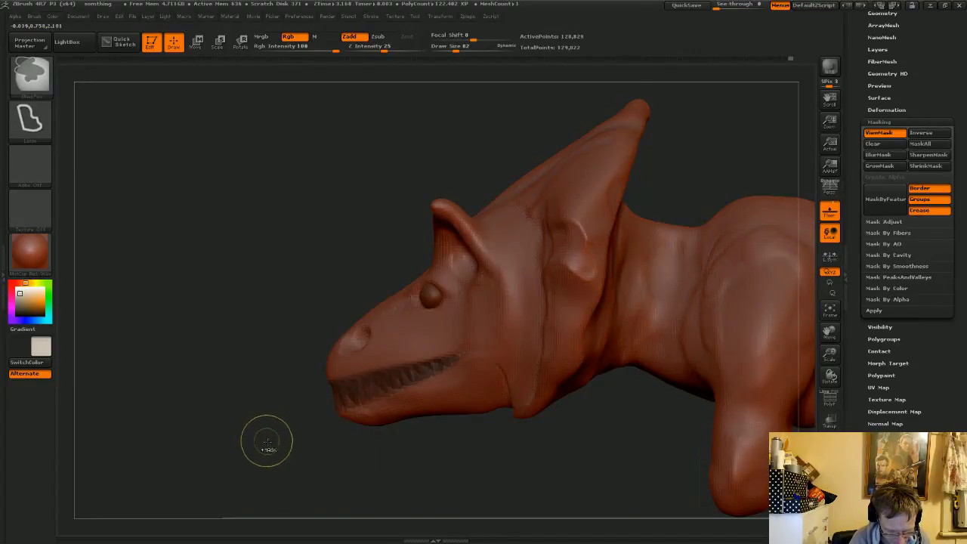
key("ctrl")
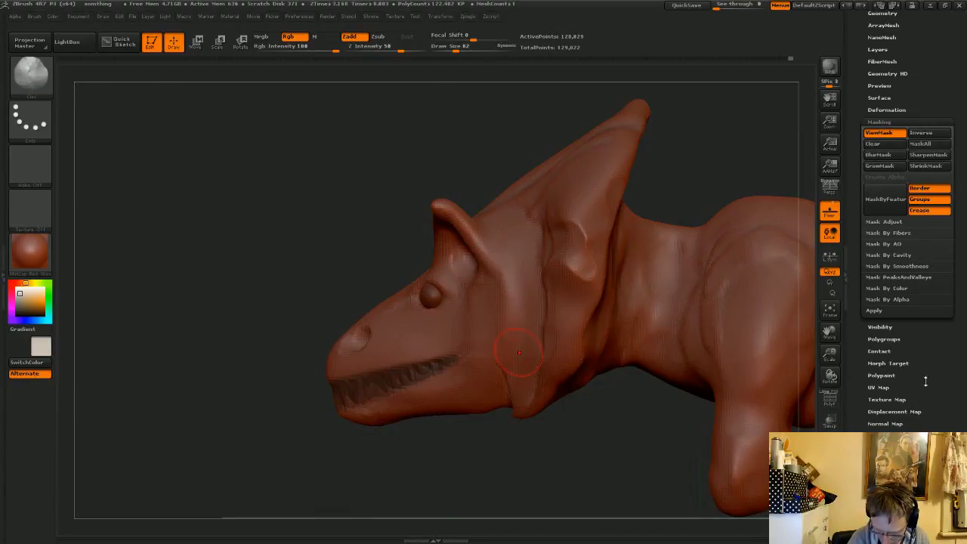
- Invert the mask so only the strip between the jaws stays editable, with the mesh visibility options open
left_click_drag(925, 381, 946, 471)
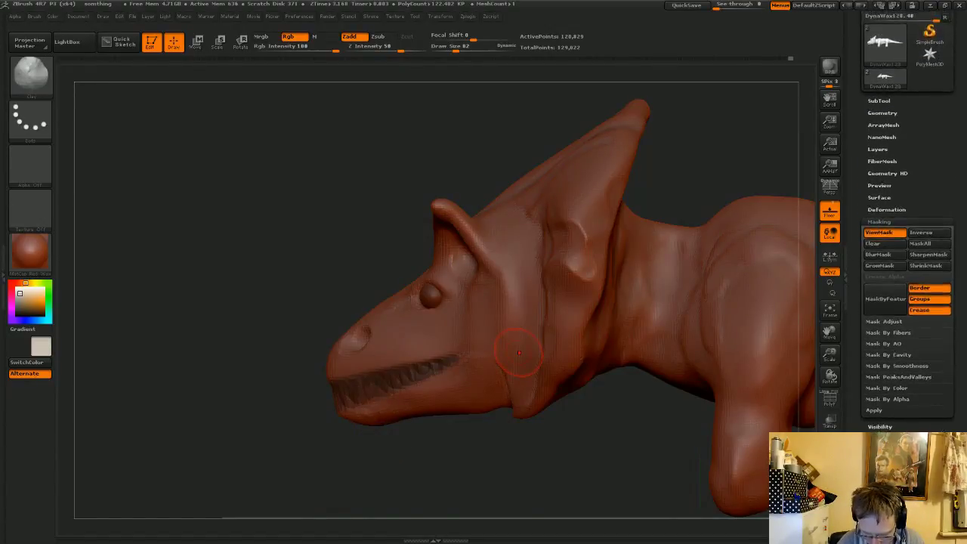
left_click_drag(938, 400, 938, 421)
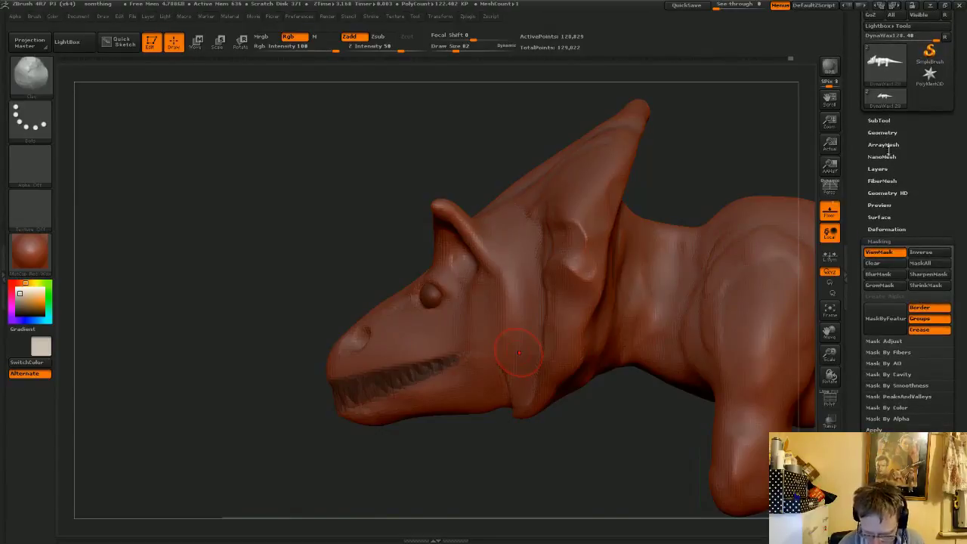
left_click(880, 120)
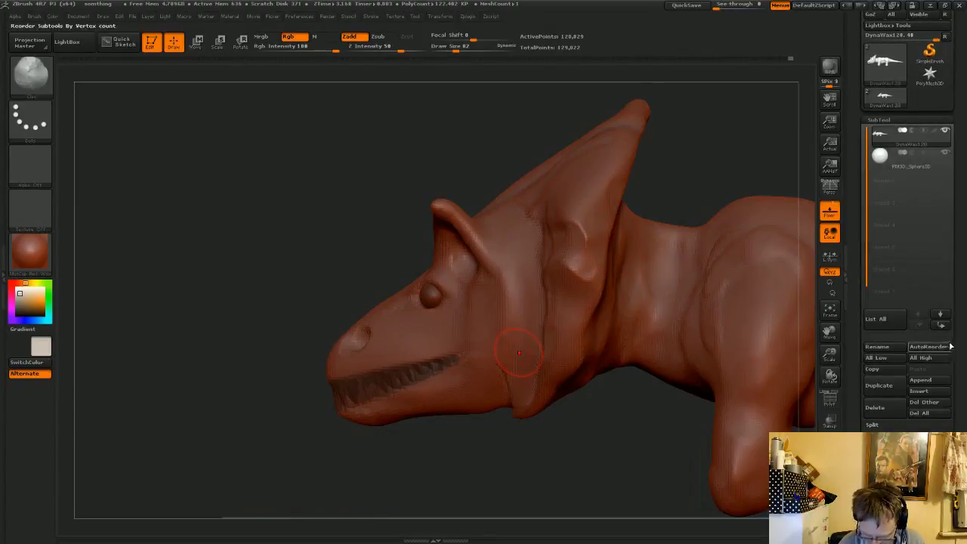
left_click_drag(964, 350, 900, 269)
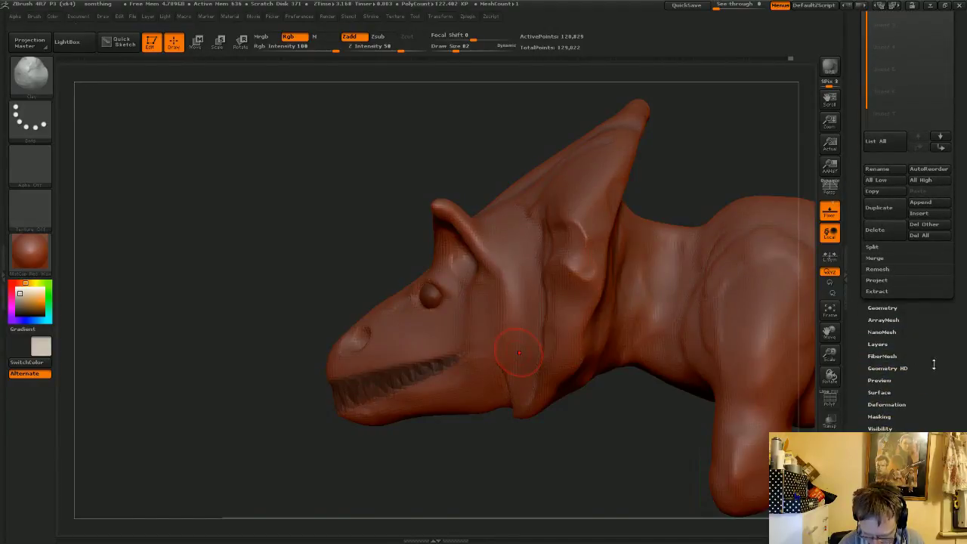
left_click_drag(934, 364, 881, 321)
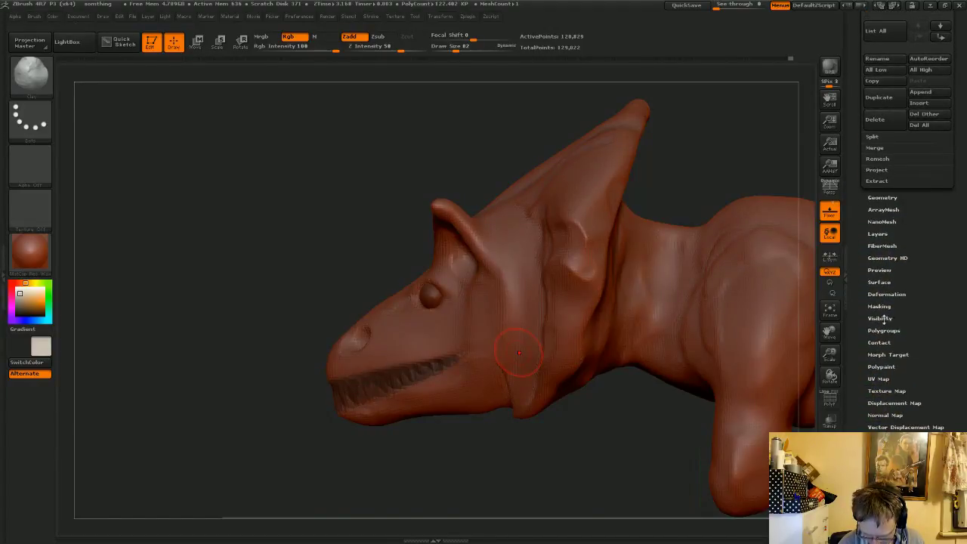
left_click(881, 319)
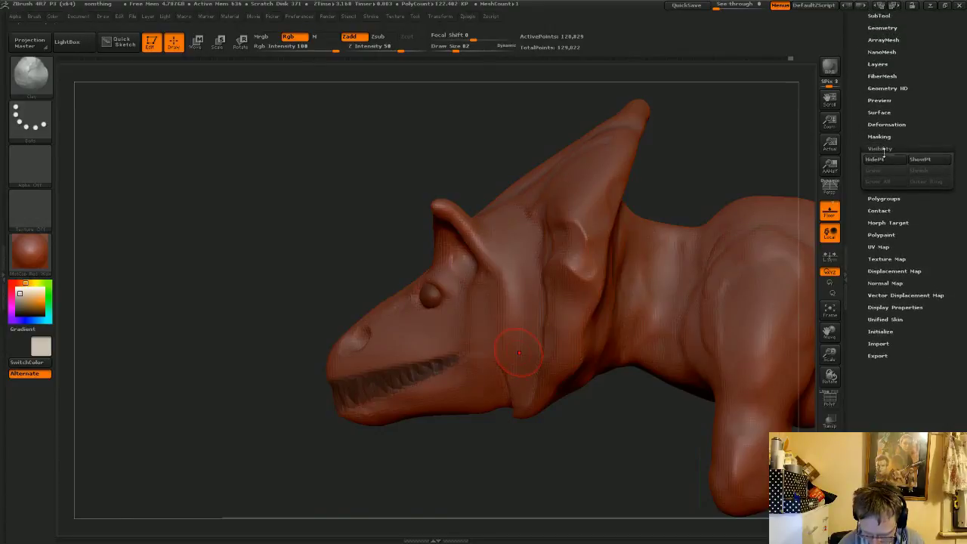
key("ctrl")
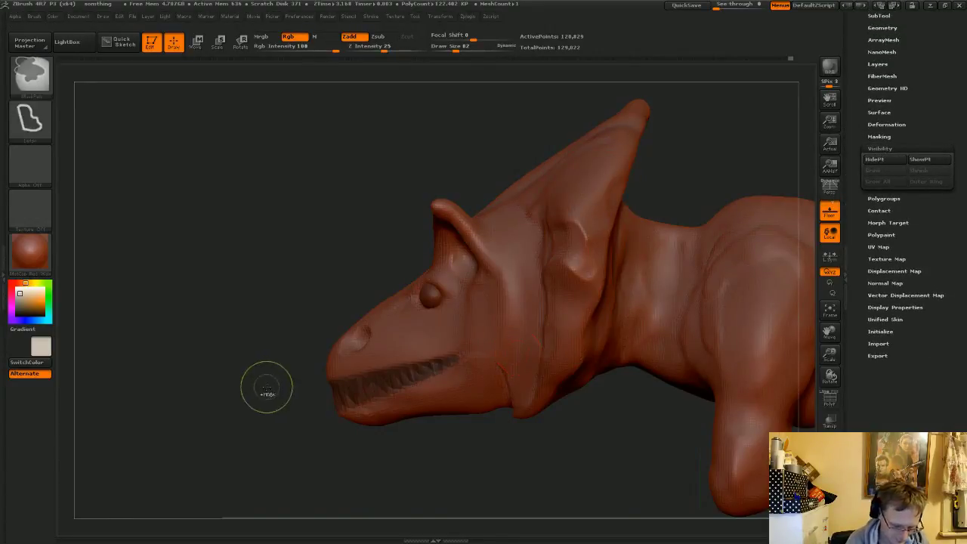
left_click(320, 363, "ctrl")
- Hide the strip between the jaws with HidePt and delete the hidden geometry from the mesh
left_click(883, 159)
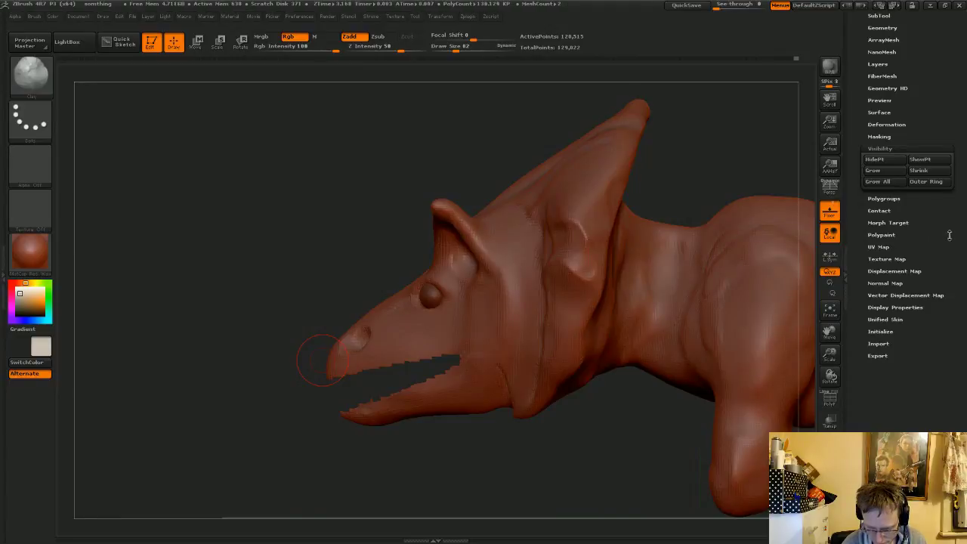
scroll(915, 222, "up", 5)
left_click(884, 171)
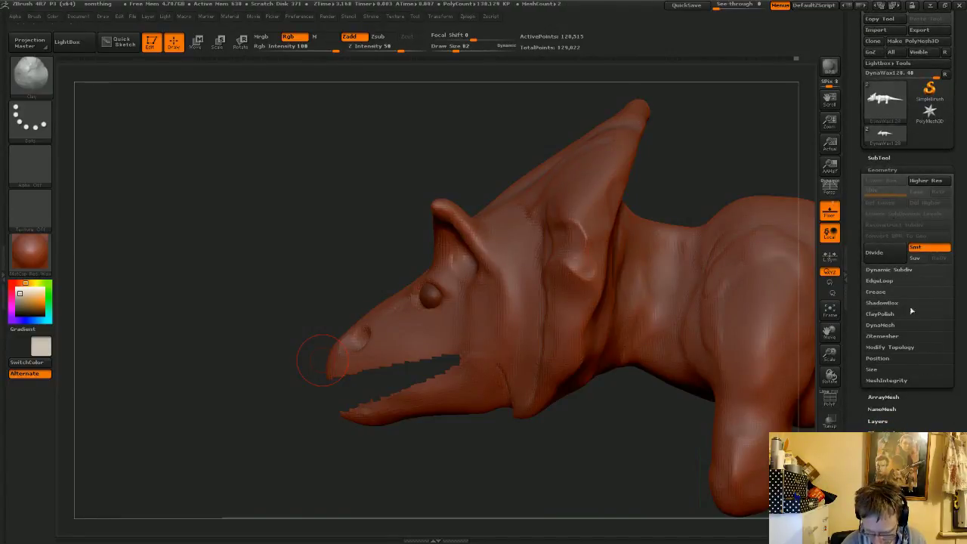
left_click(899, 348)
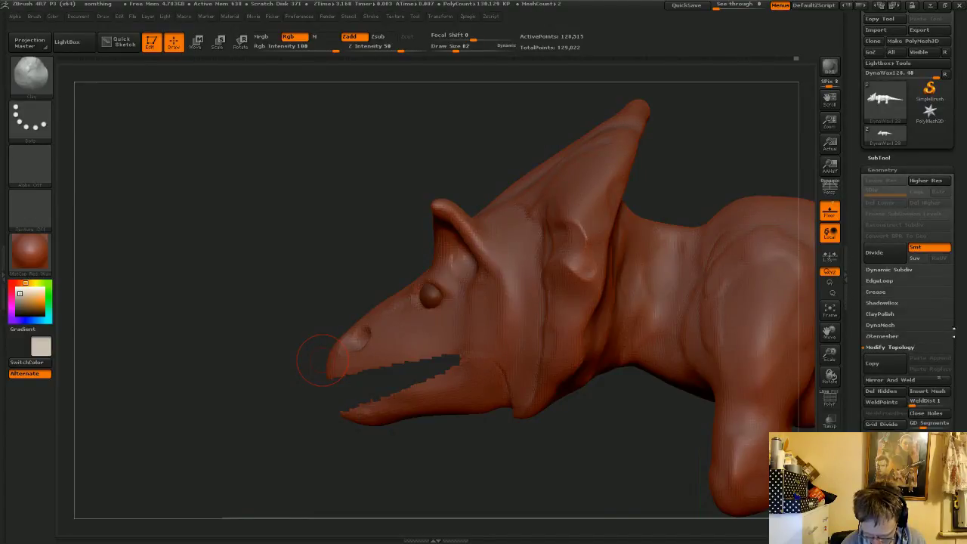
left_click(896, 392)
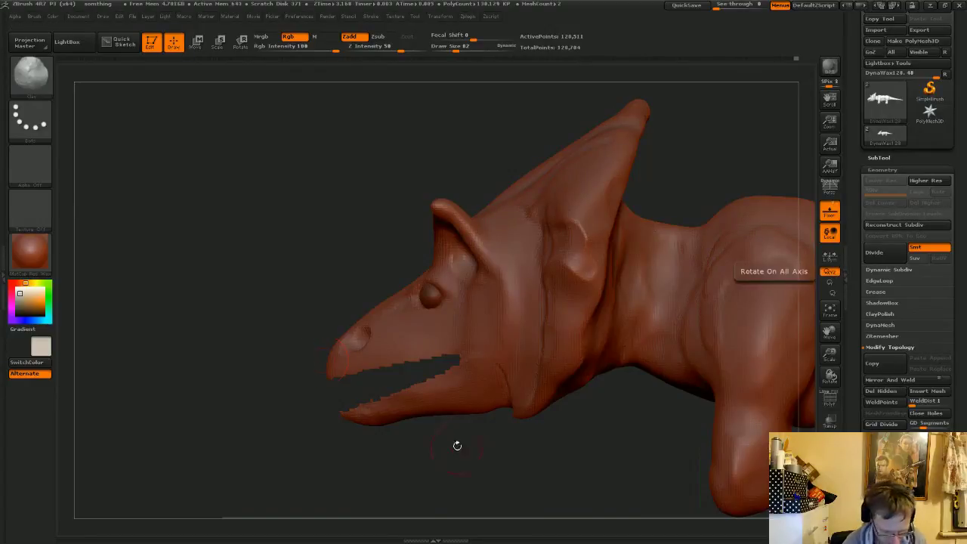
- Try Close Holes on the cut-out mouth, and undo the hole closing, the deletion and the hiding
mouse_move(456, 445)
left_mouse_down()
mouse_move(543, 483)
mouse_move(490, 454)
left_mouse_up()
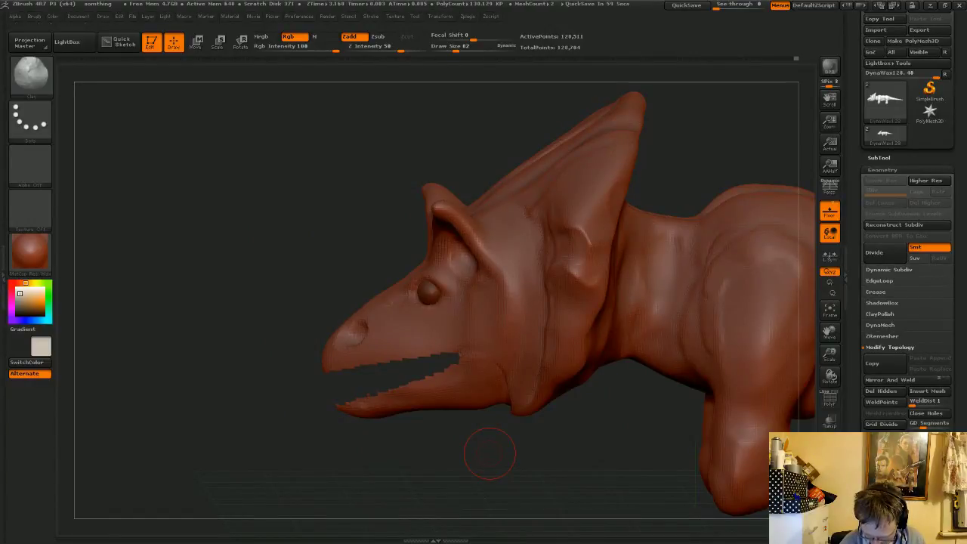
scroll(915, 220, "down", 1)
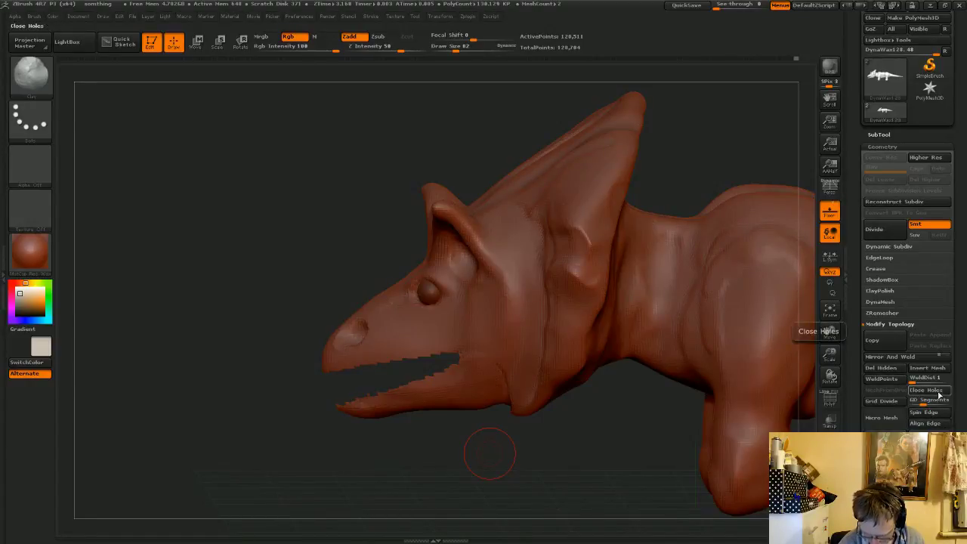
left_click(904, 360)
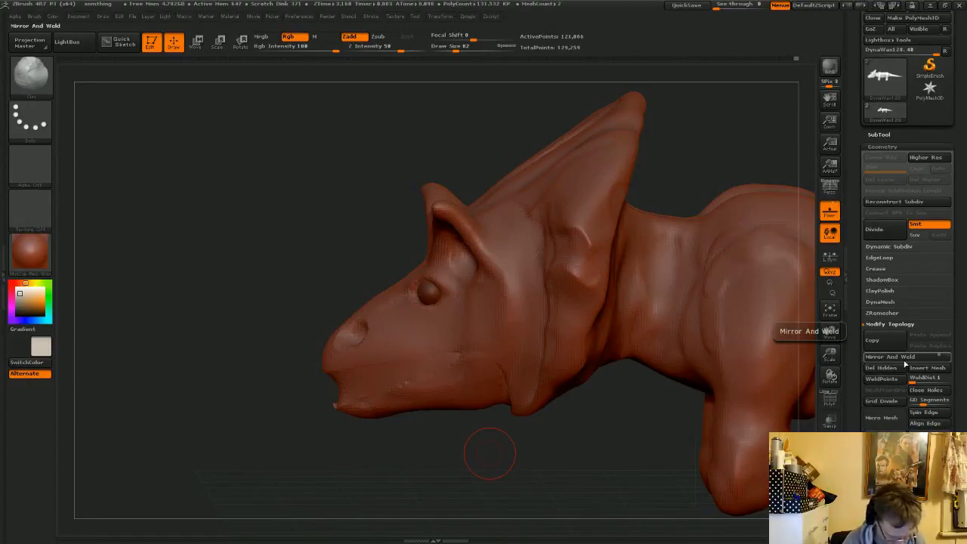
key("ctrl+z")
key("ctrl+z")
key("ctrl+z")
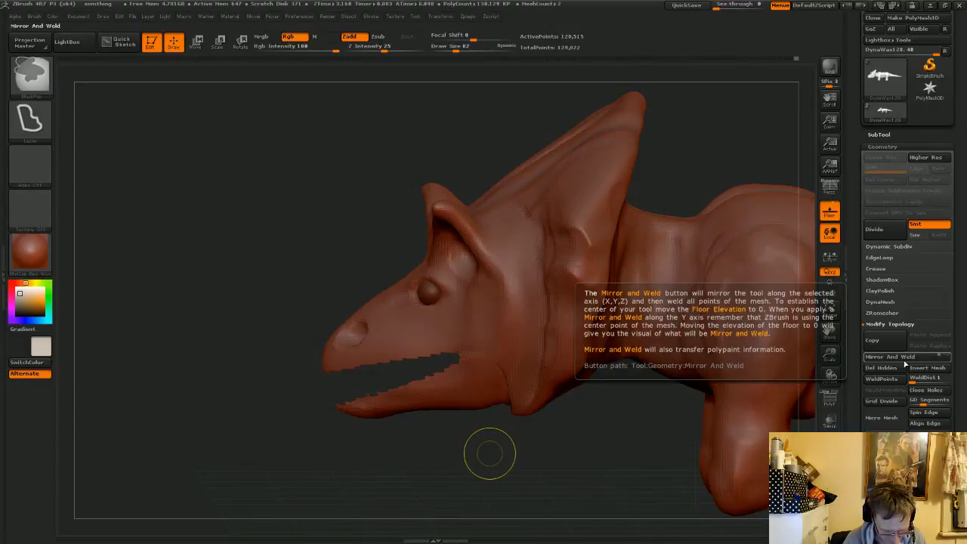
- Carve the unmasked strip between the jaws inward with the Clay brush, working from the front and from below
mouse_move(439, 458)
left_mouse_down()
mouse_move(524, 449)
mouse_move(474, 313)
left_mouse_up()
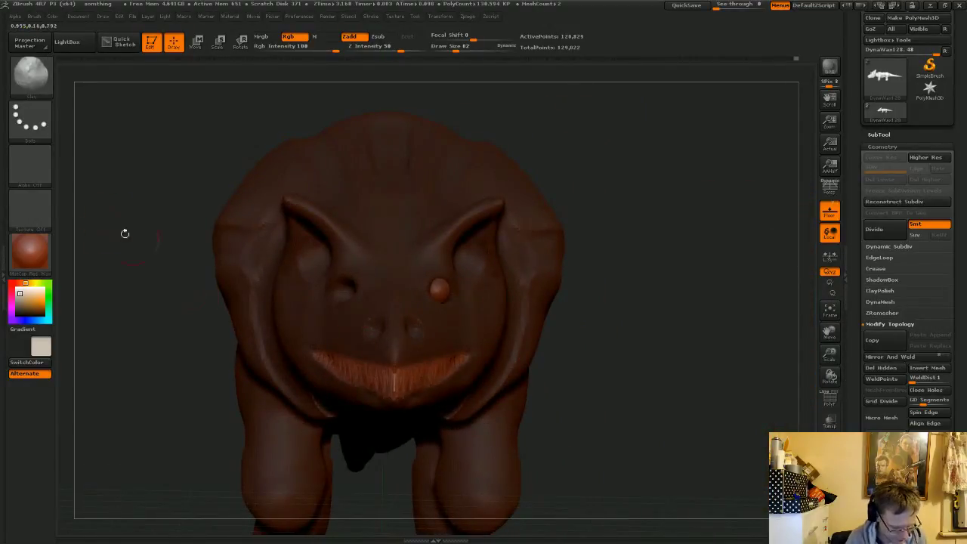
left_click(395, 377, "ctrl")
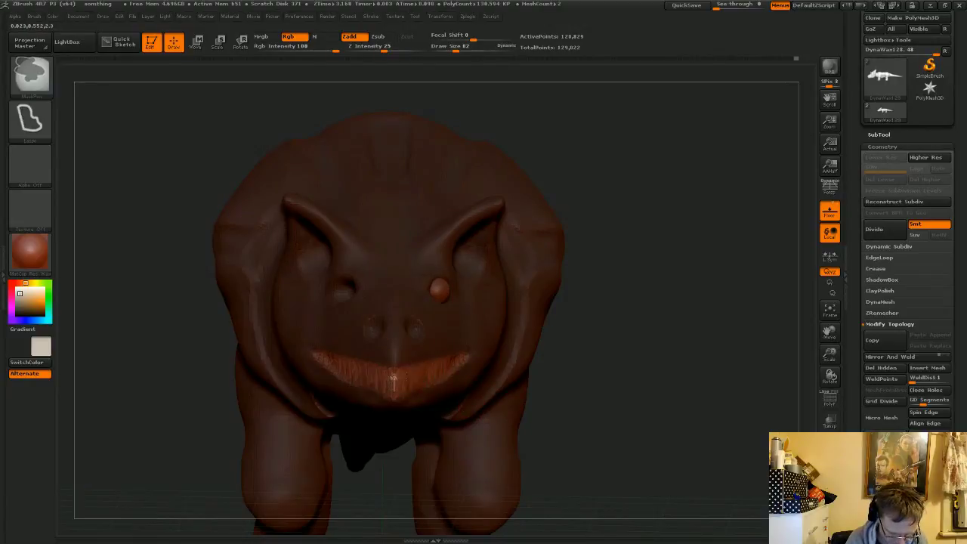
left_click(431, 384, "ctrl")
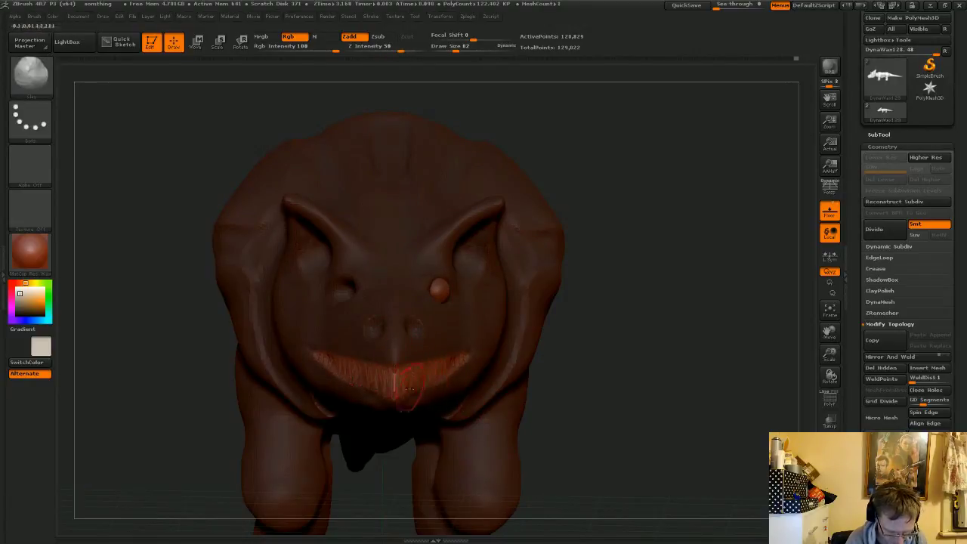
left_click_drag(391, 384, 396, 384)
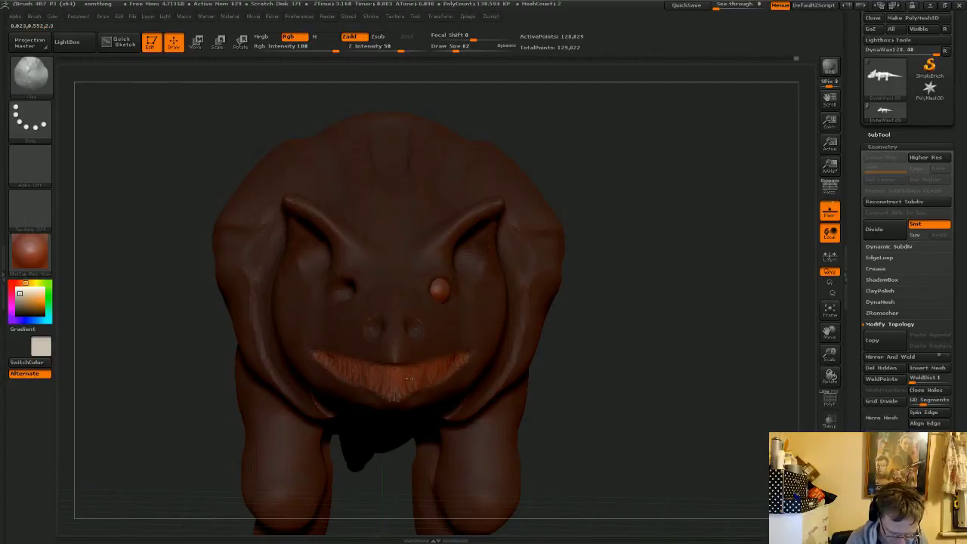
left_click_drag(633, 369, 626, 346)
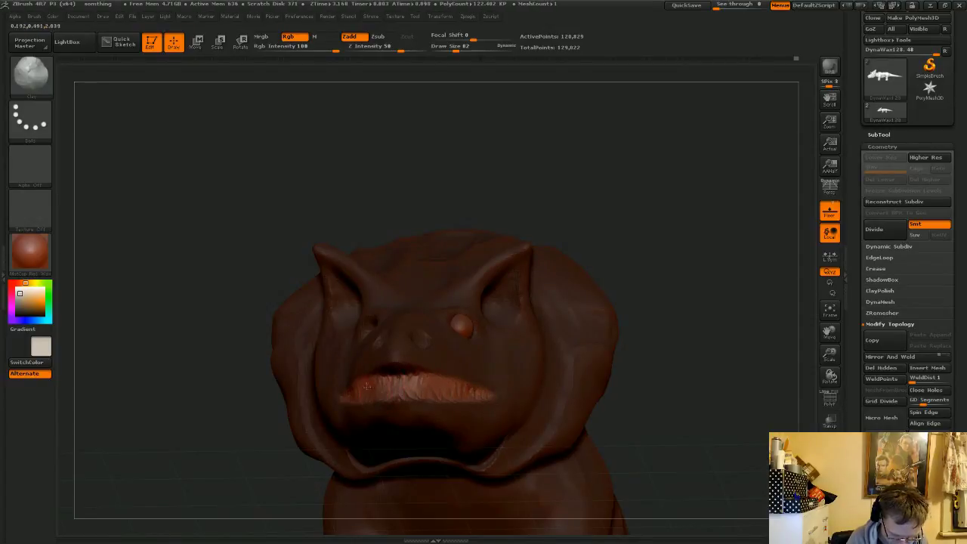
left_click_drag(380, 389, 417, 386)
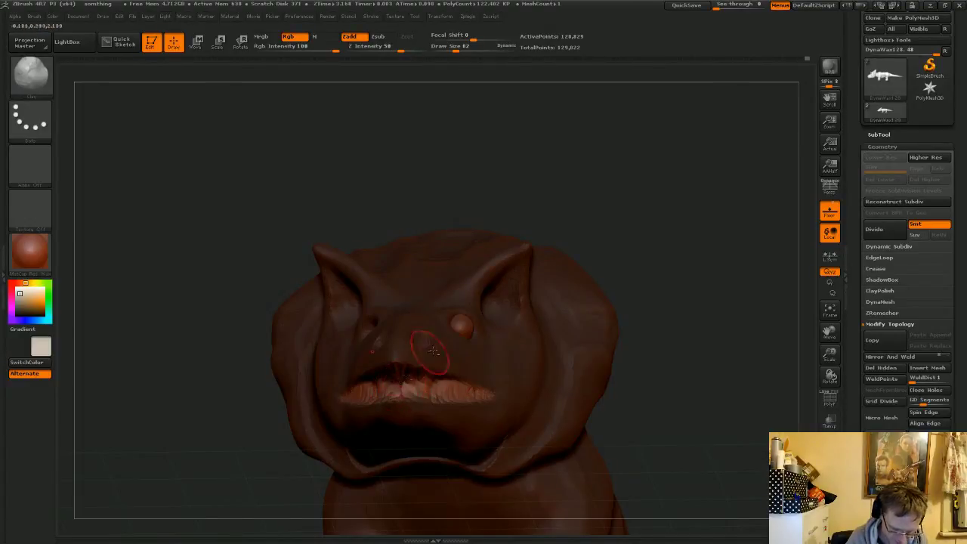
- Clear the mask, remesh the model with DynaMesh, and check the mouth from the side and the front
mouse_move(637, 298)
left_mouse_down()
mouse_move(633, 278)
mouse_move(627, 317)
left_mouse_up()
left_click_drag(304, 257, 440, 220, "ctrl")
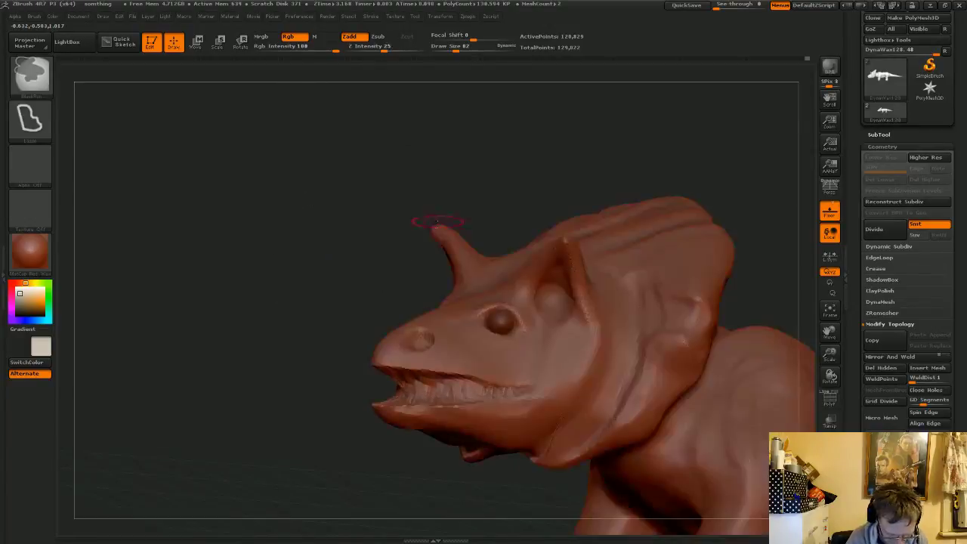
mouse_move(264, 390)
left_mouse_down("ctrl")
mouse_move(310, 316)
mouse_move(477, 162)
left_mouse_up("ctrl")
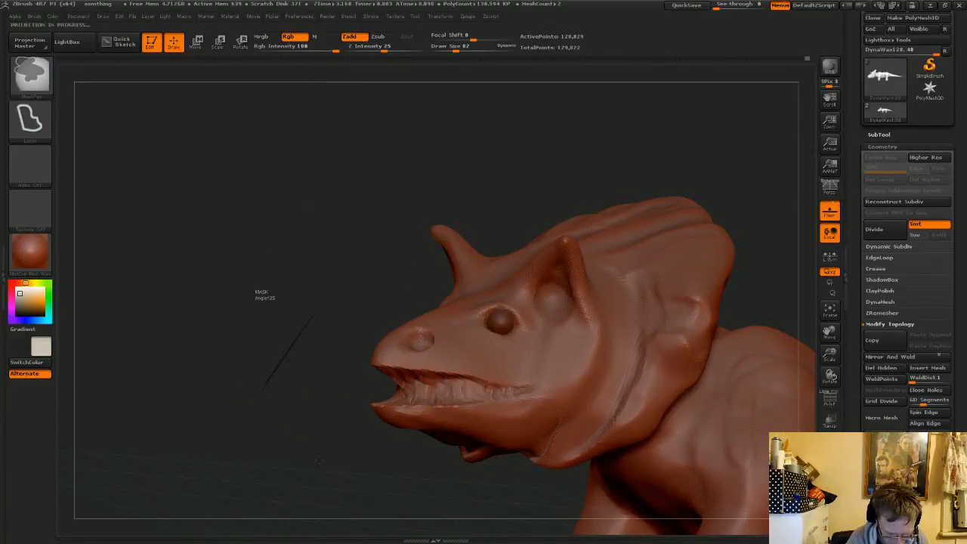
left_click_drag(322, 458, 312, 459)
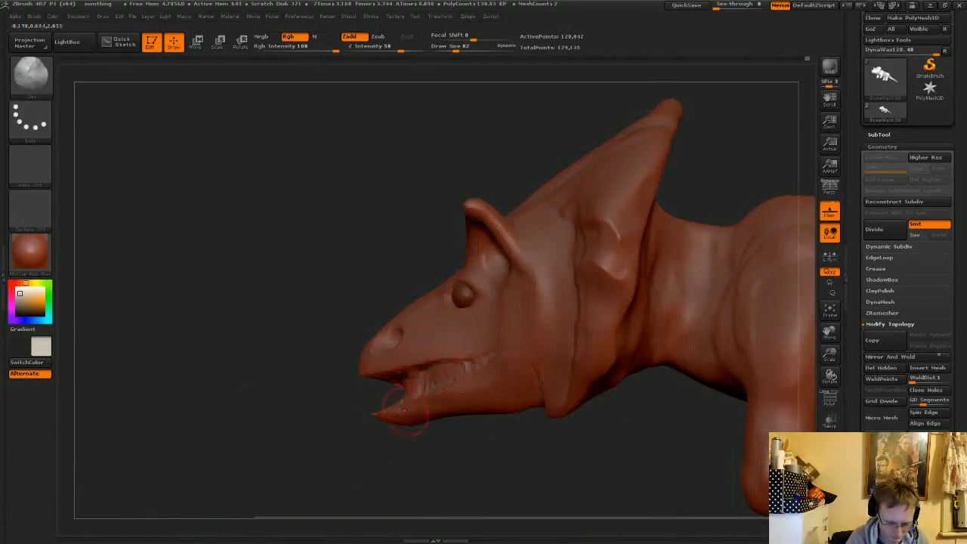
mouse_move(331, 440)
left_mouse_down()
mouse_move(393, 446)
mouse_move(400, 393)
left_mouse_up()
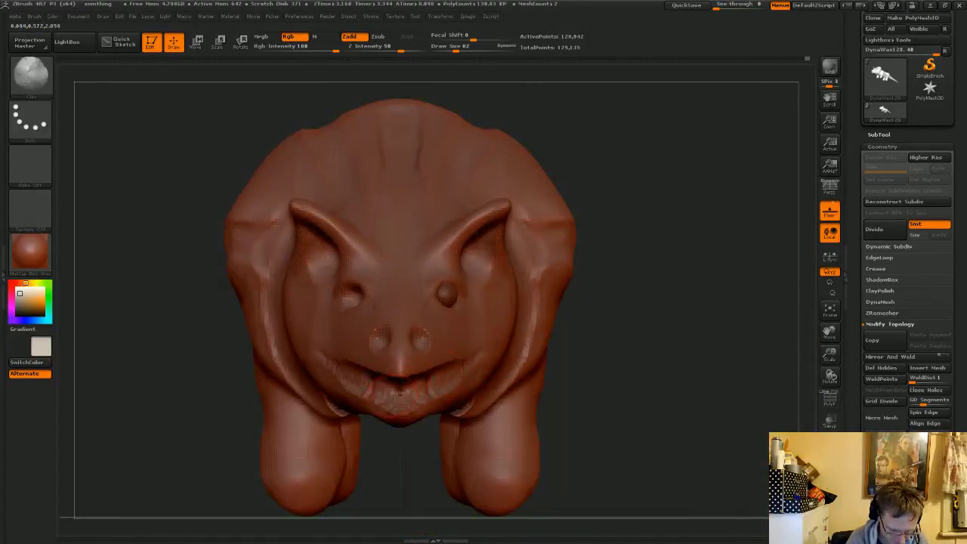
- Carve deeper between the jaws with the Clay brush, smooth the cavity walls, and remesh the model with DynaMesh
left_click_drag(659, 284, 672, 216)
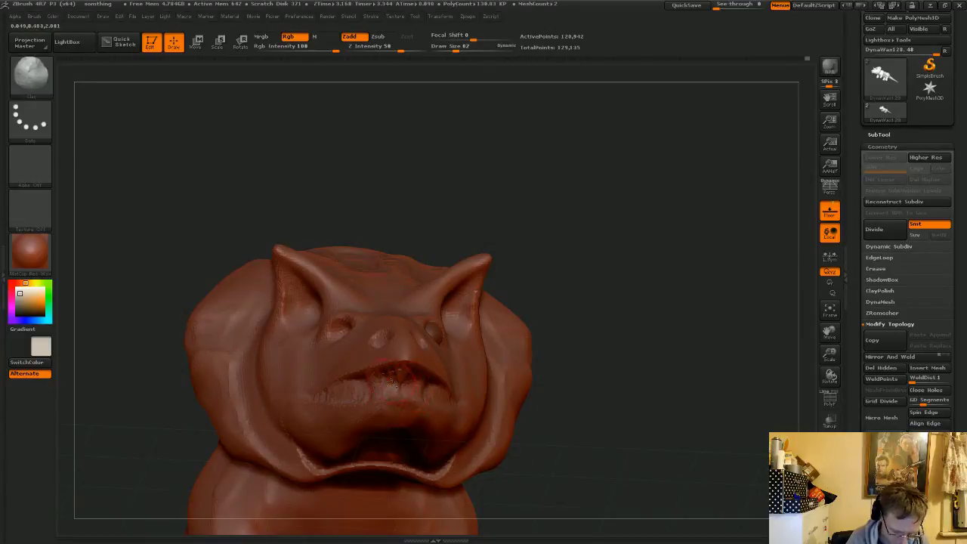
left_click_drag(592, 412, 590, 446)
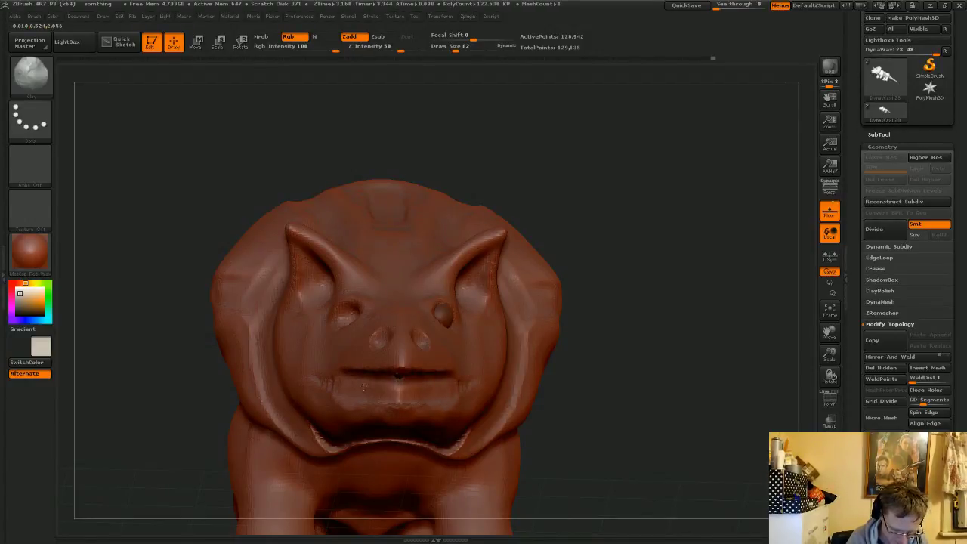
left_click_drag(363, 387, 447, 382)
mouse_move(625, 413)
left_mouse_down()
mouse_move(406, 385)
mouse_move(431, 389)
mouse_move(421, 398)
left_mouse_up()
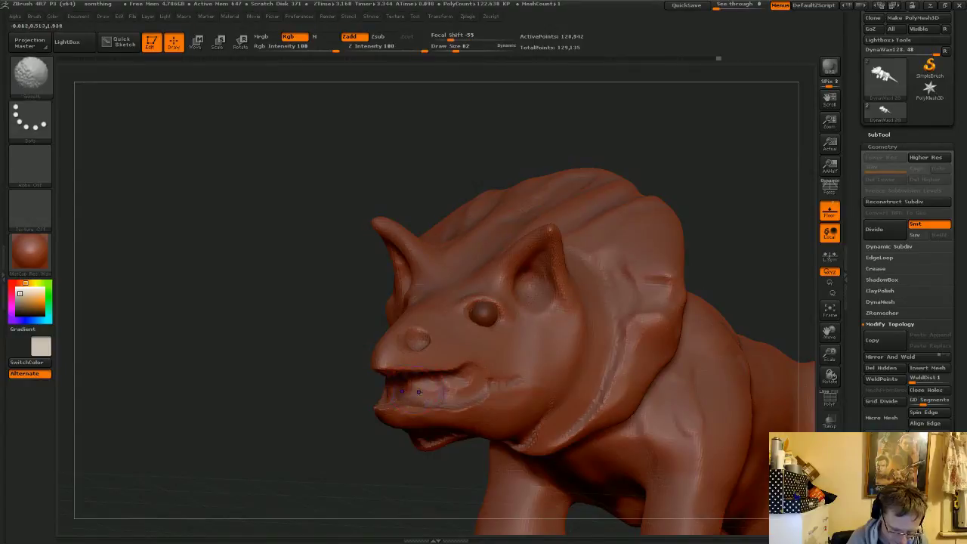
left_click_drag(286, 453, 344, 325, "ctrl")
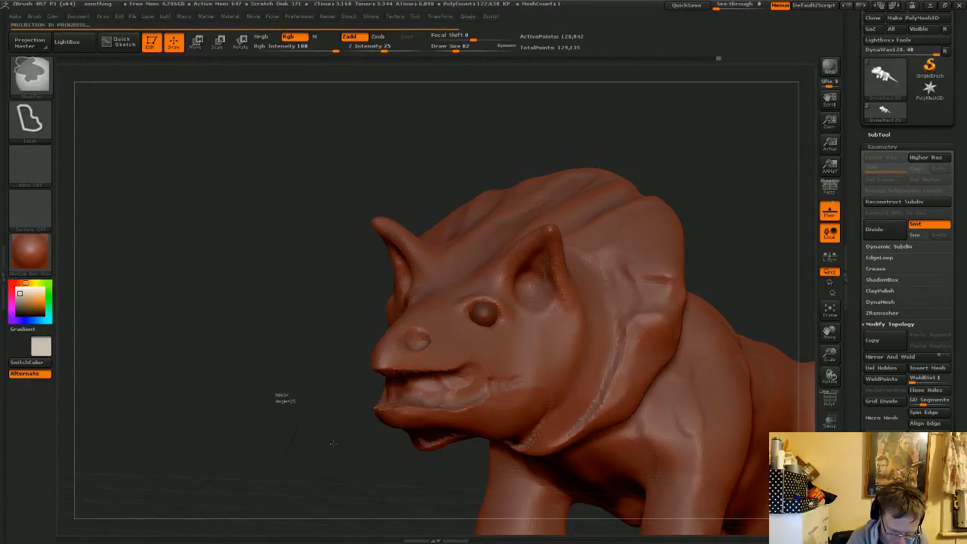
- Hollow the mouth above the lower jaw further from the front and from below, and update the DynaMesh
left_click_drag(319, 468, 397, 415)
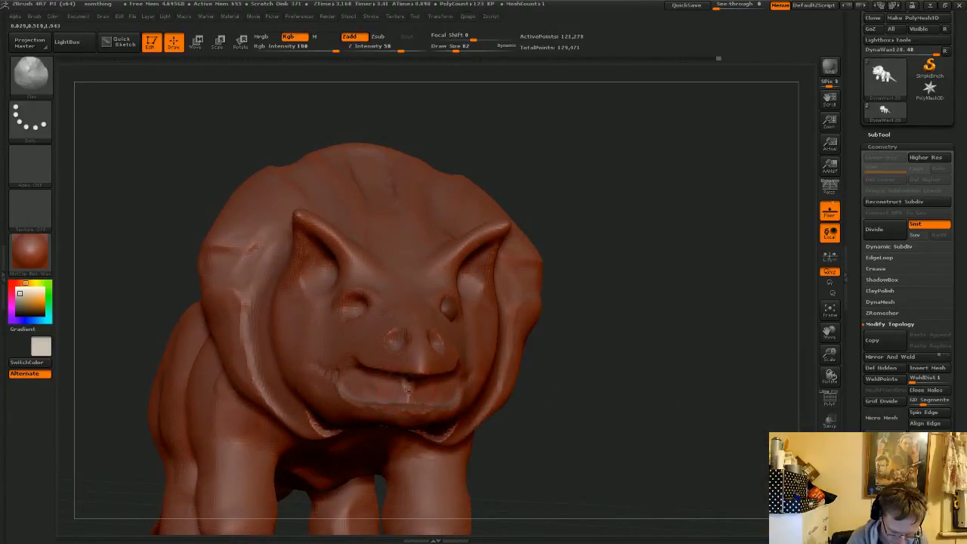
mouse_move(394, 390)
left_mouse_down()
mouse_move(402, 389)
mouse_move(370, 385)
mouse_move(417, 390)
mouse_move(368, 383)
left_mouse_up()
left_click_drag(561, 375, 524, 330)
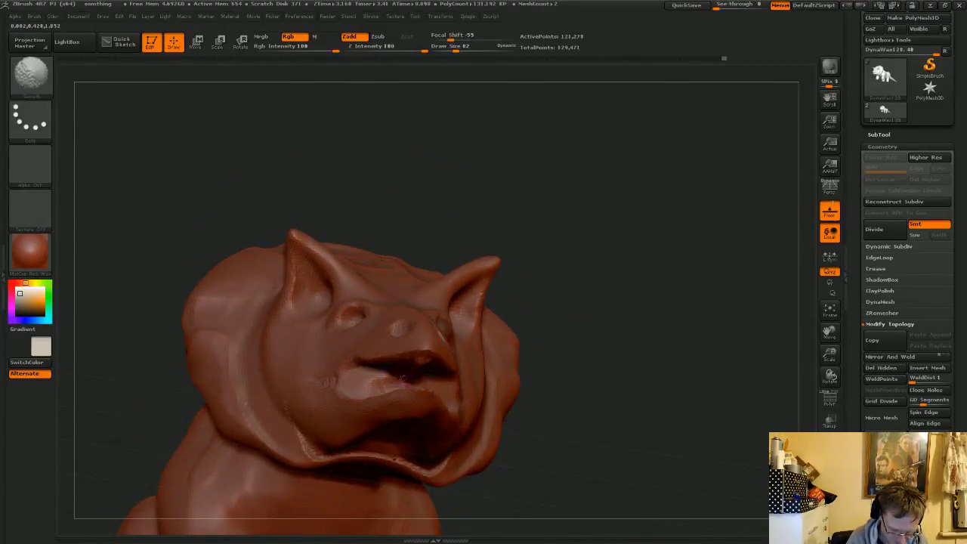
key("ctrl")
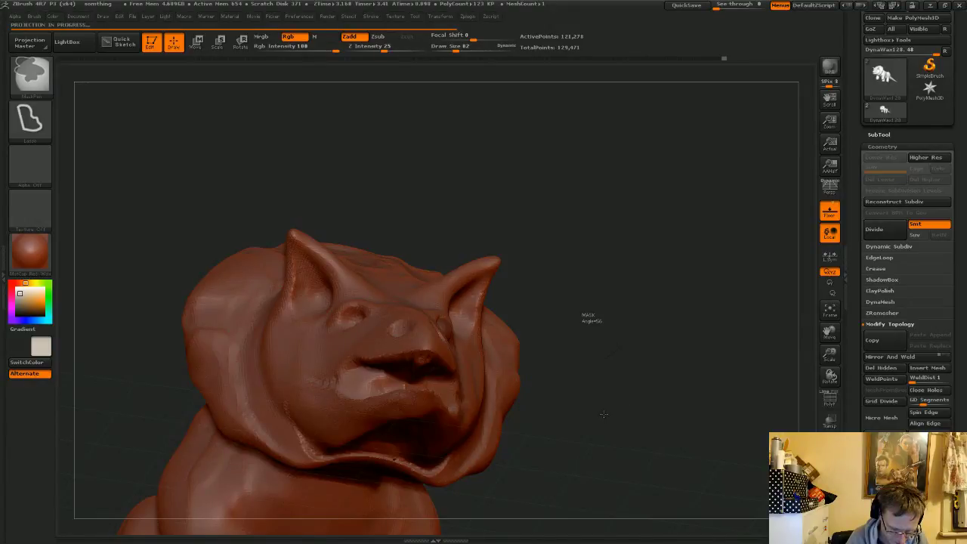
- Dig out the inside of the lower lip and the mouth corners with the Clay brush, and rebuild the DynaMesh
mouse_move(394, 384)
left_mouse_down()
mouse_move(369, 376)
mouse_move(354, 391)
left_mouse_up()
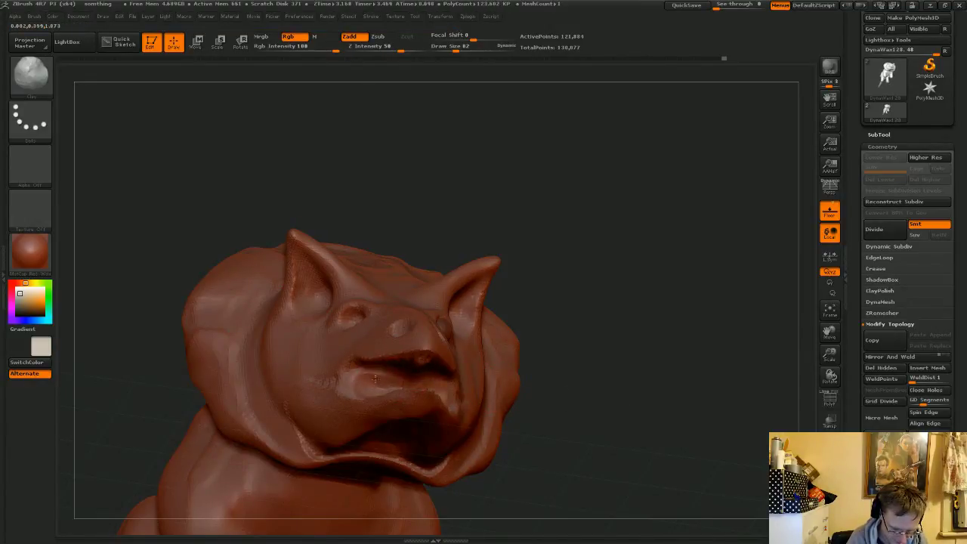
mouse_move(609, 404)
left_mouse_down()
mouse_move(598, 442)
mouse_move(580, 449)
left_mouse_up()
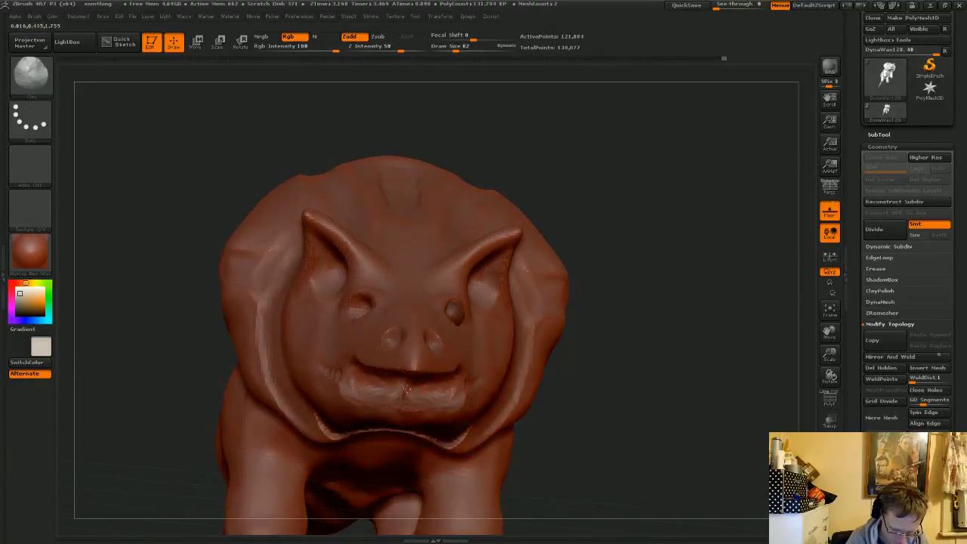
left_click_drag(403, 394, 375, 381)
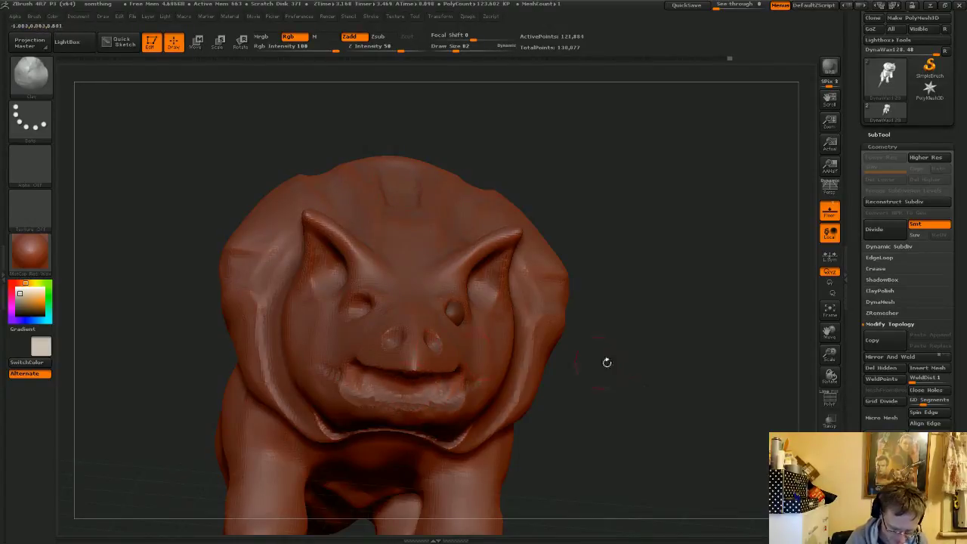
left_click_drag(607, 360, 406, 372)
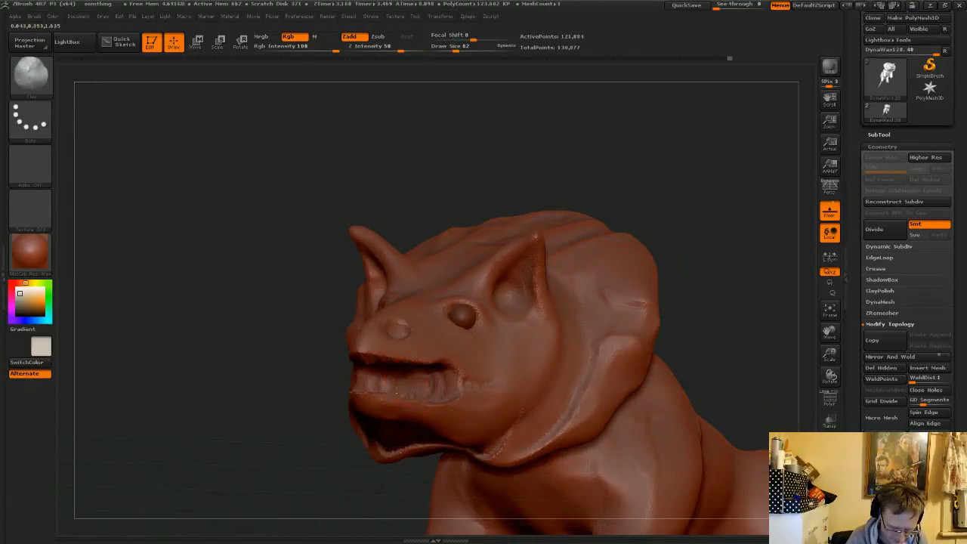
left_click_drag(221, 435, 347, 245, "ctrl")
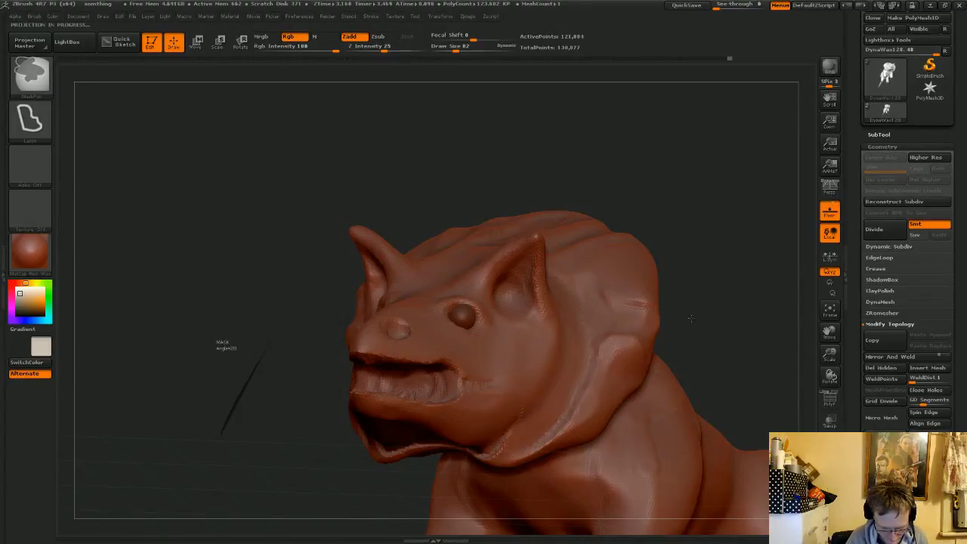
left_click(633, 282)
- Mask the inner surface of the mouth, switching the mask brush to the FreeHand stroke to paint the area between the jaws
left_click_drag(652, 142, 435, 389)
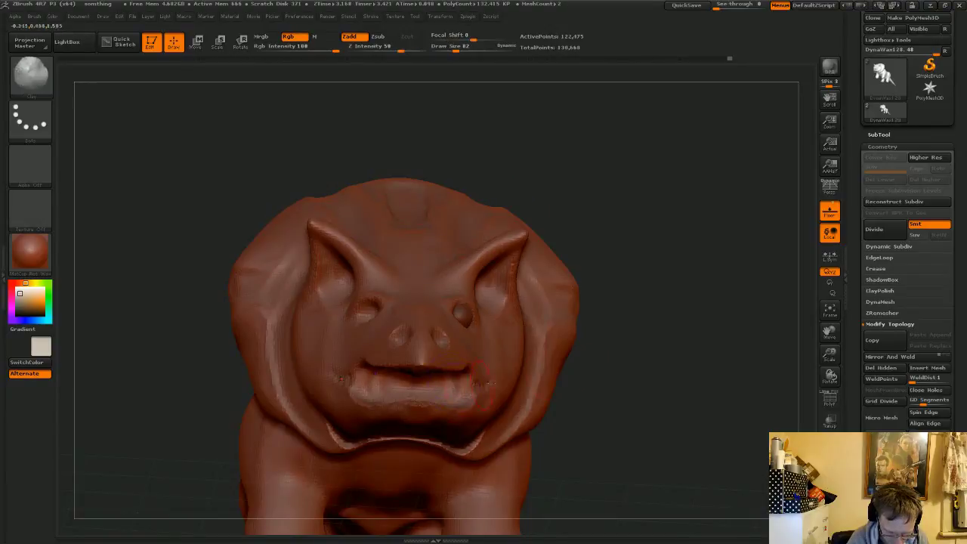
mouse_move(628, 357)
left_mouse_down()
mouse_move(556, 364)
mouse_move(574, 365)
left_mouse_up()
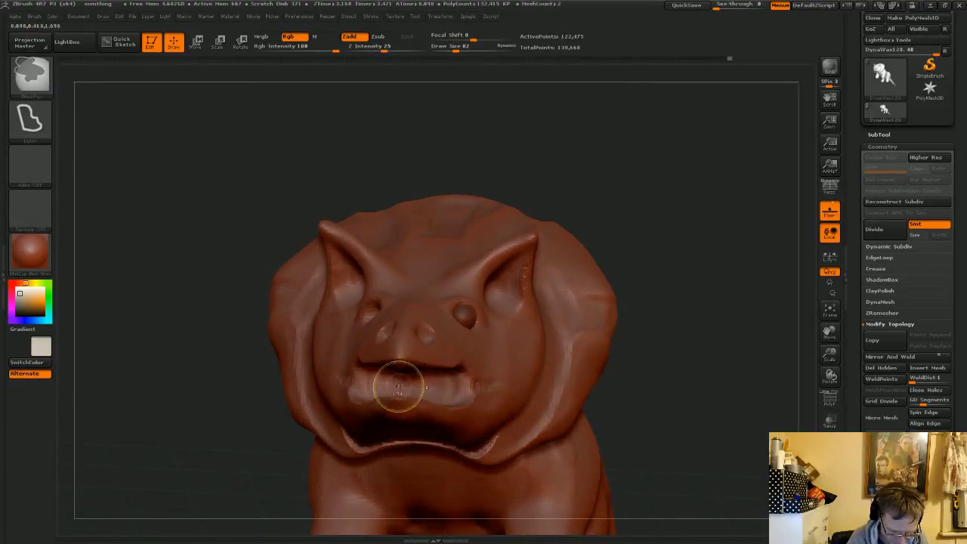
mouse_move(397, 383)
left_mouse_down("ctrl")
mouse_move(434, 383)
mouse_move(373, 379)
left_mouse_up("ctrl")
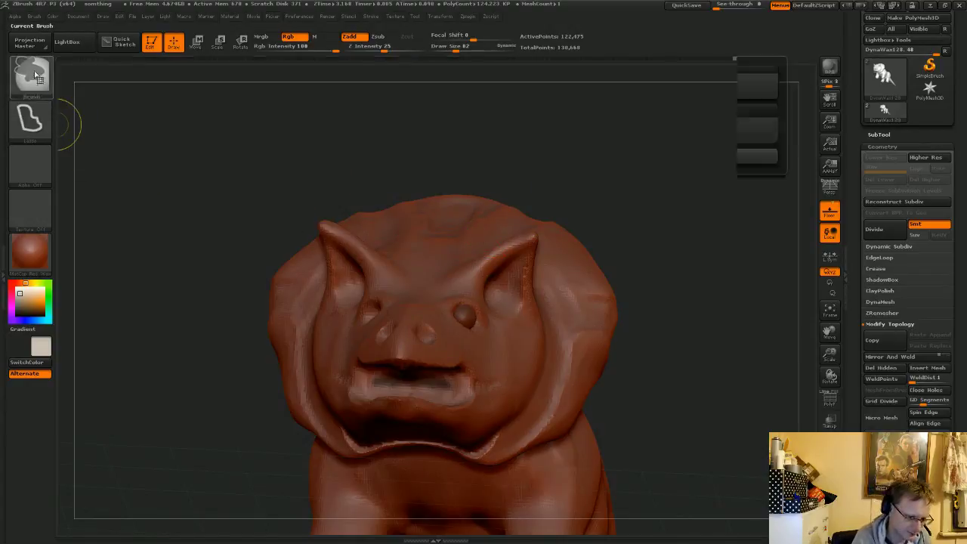
left_click(30, 121)
left_click(175, 130)
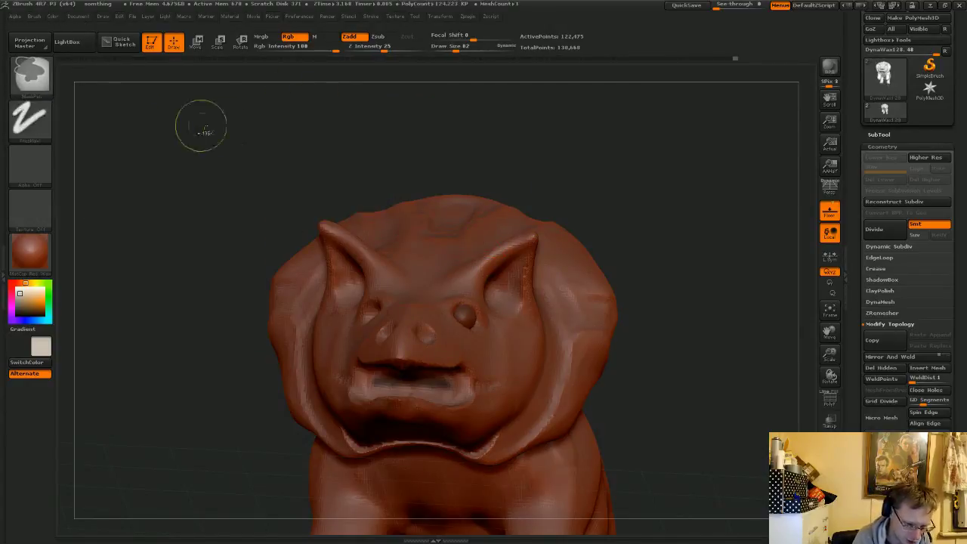
mouse_move(425, 387)
left_mouse_down("ctrl")
mouse_move(444, 395)
mouse_move(453, 384)
left_mouse_up("ctrl")
left_click_drag(680, 327, 551, 293)
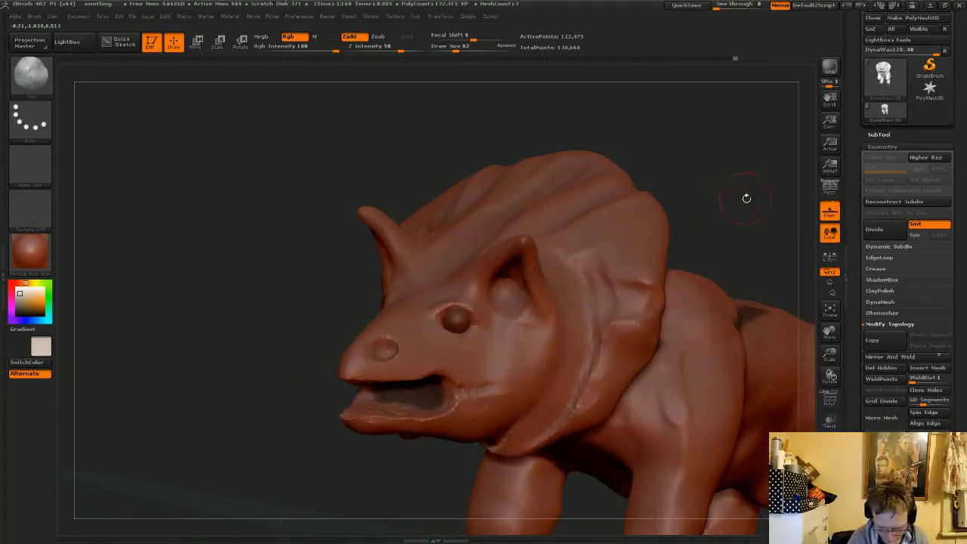
left_click_drag(746, 199, 715, 202)
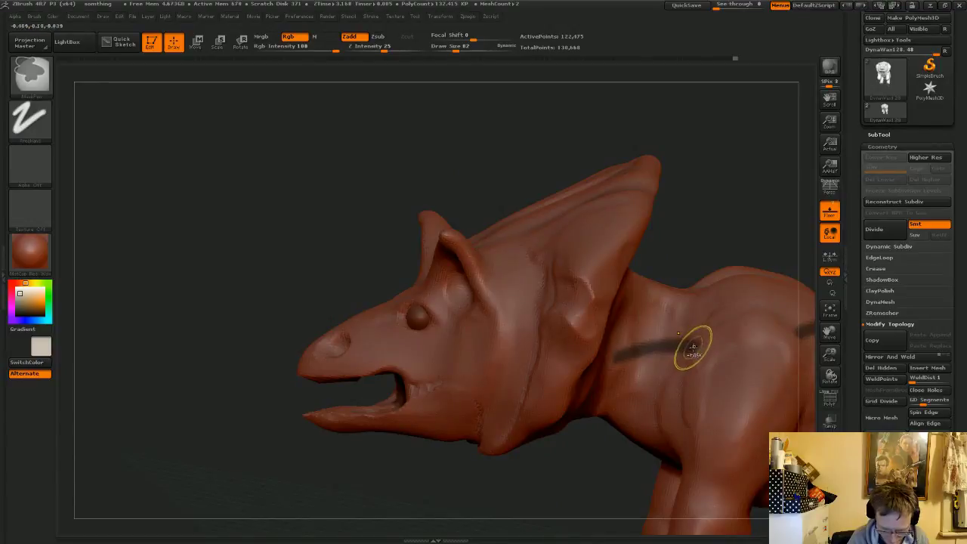
key("ctrl+z")
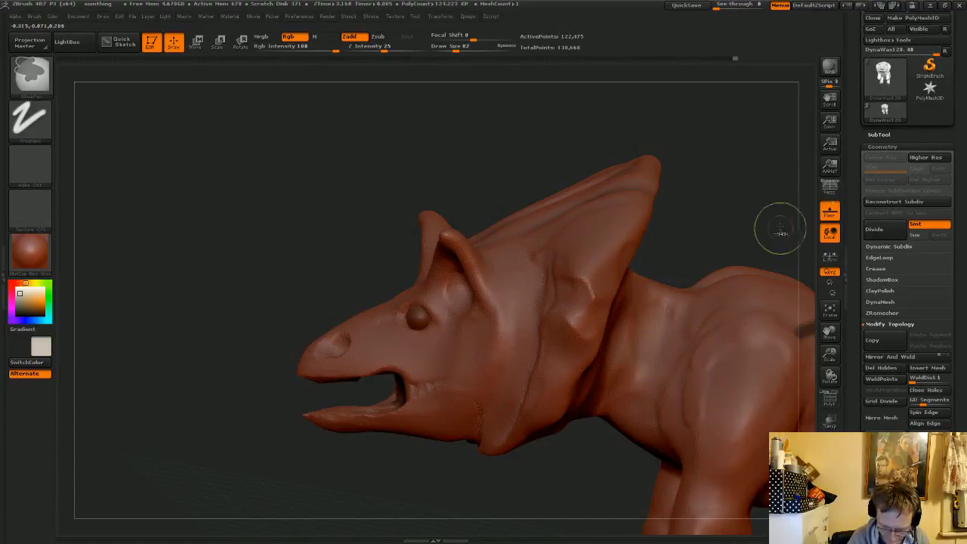
mouse_move(735, 226)
left_mouse_down()
mouse_move(621, 209)
mouse_move(672, 209)
mouse_move(660, 239)
mouse_move(559, 323)
left_mouse_up()
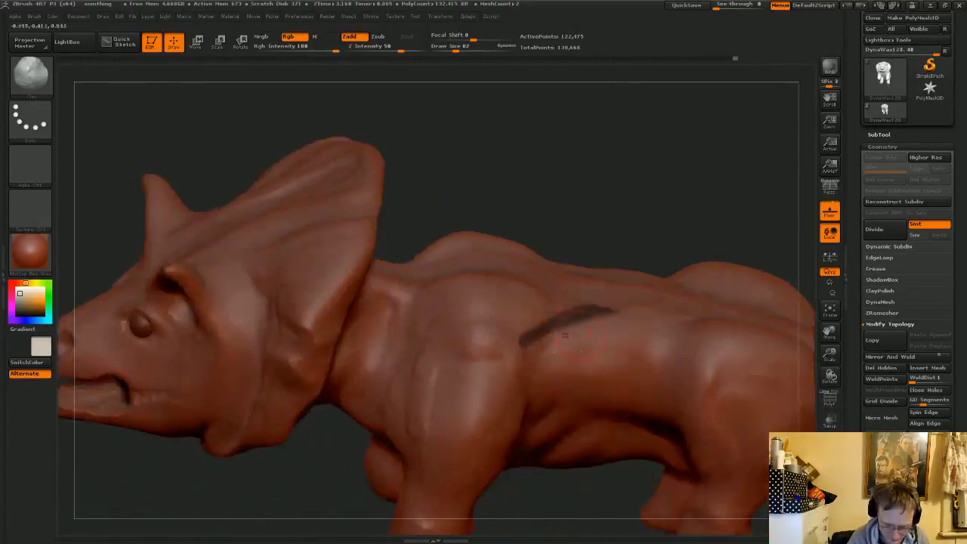
key("shift")
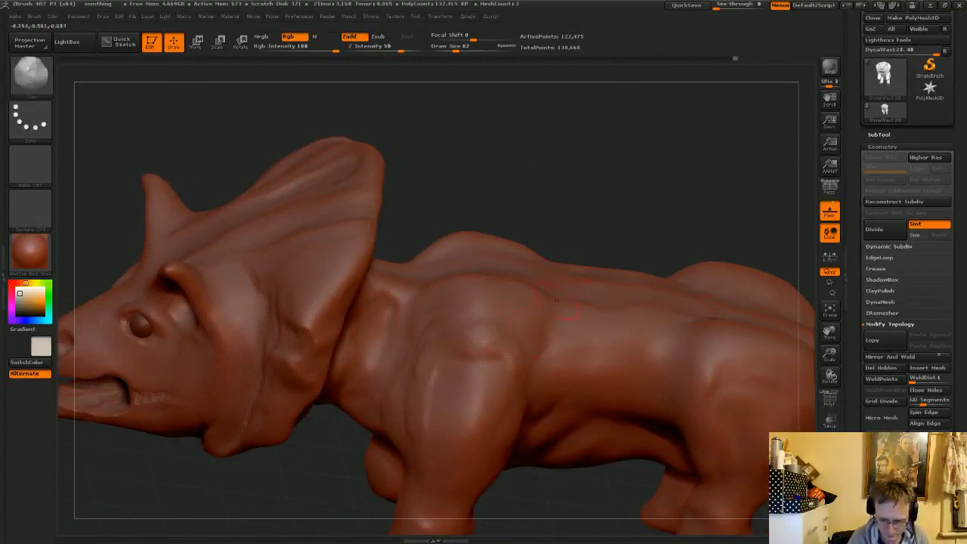
- Invert the mask to free only the mouth interior, try moving it back with the Transpose line, and undo that move
mouse_move(628, 305)
left_mouse_down()
mouse_move(654, 186)
mouse_move(642, 163)
mouse_move(664, 225)
mouse_move(713, 161)
left_mouse_up()
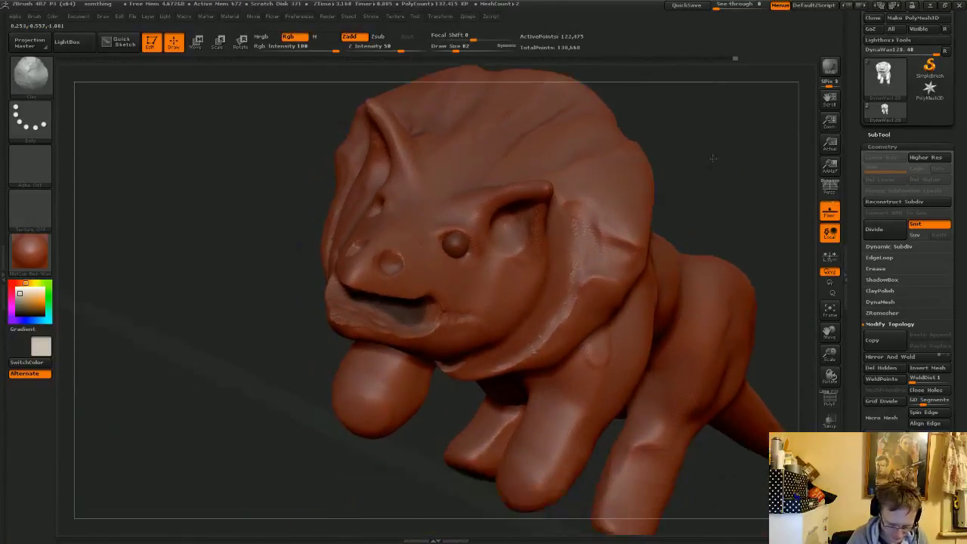
left_click(211, 359, "ctrl")
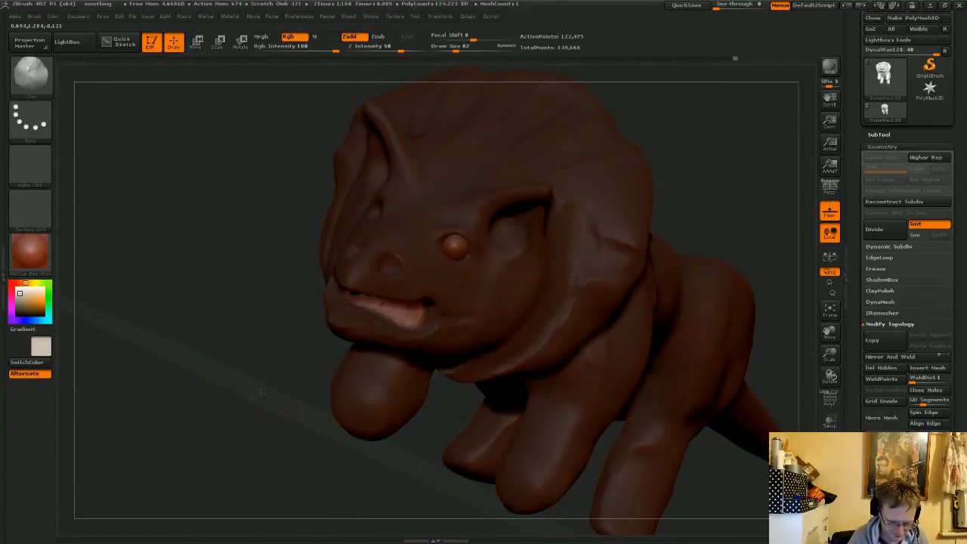
left_click_drag(331, 429, 227, 370)
left_click(196, 43)
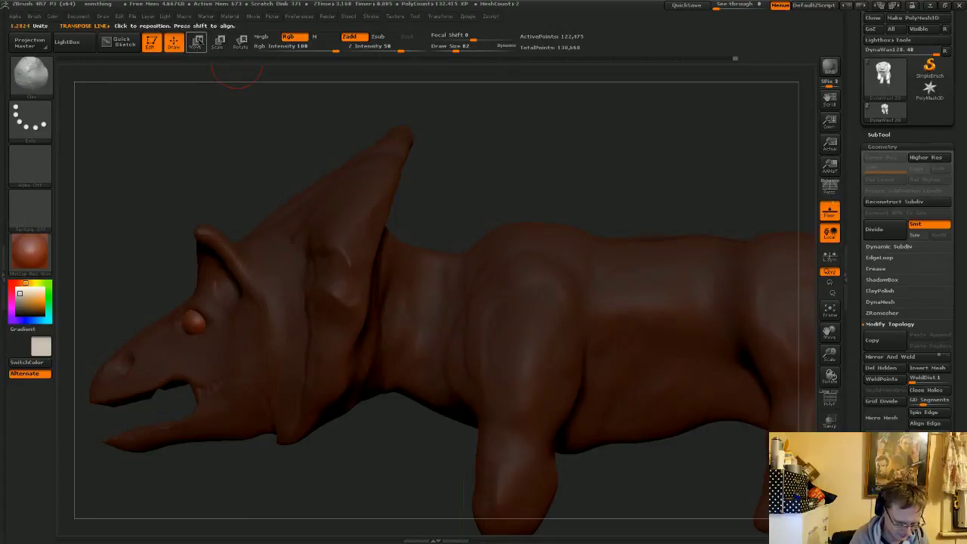
left_click_drag(150, 408, 157, 407)
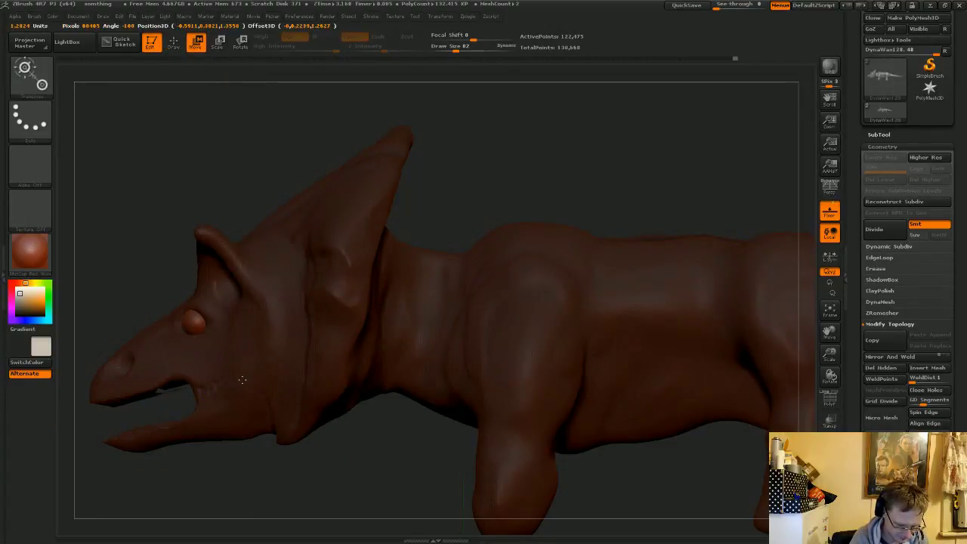
key("ctrl+z")
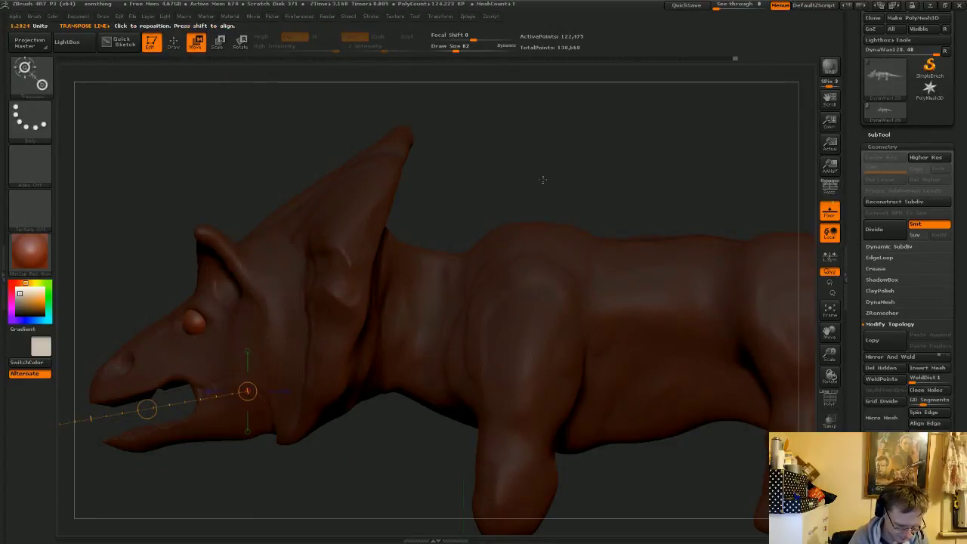
- Touch up the mask inside the mouth with the freehand mask brush, working from below
mouse_move(542, 180)
left_mouse_down()
mouse_move(560, 142)
mouse_move(550, 142)
left_mouse_up()
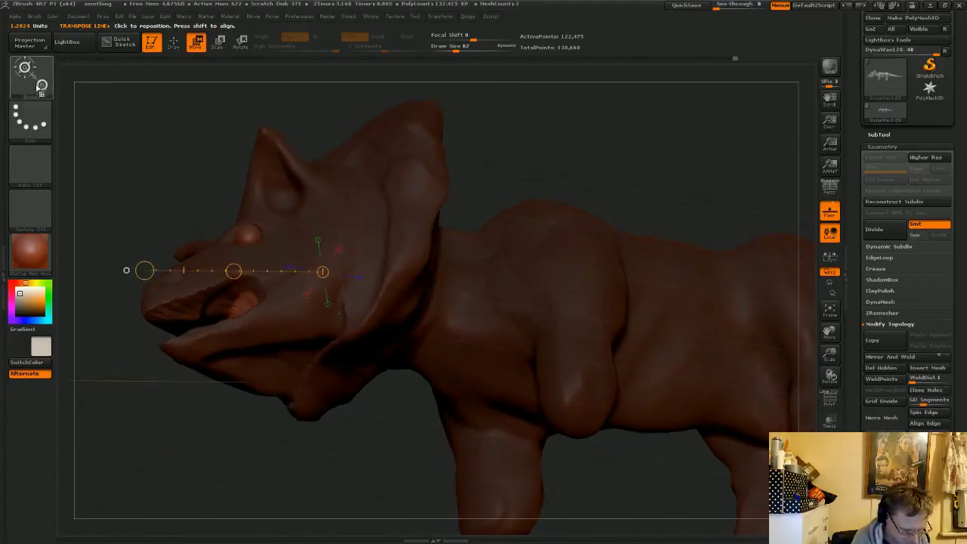
key("q")
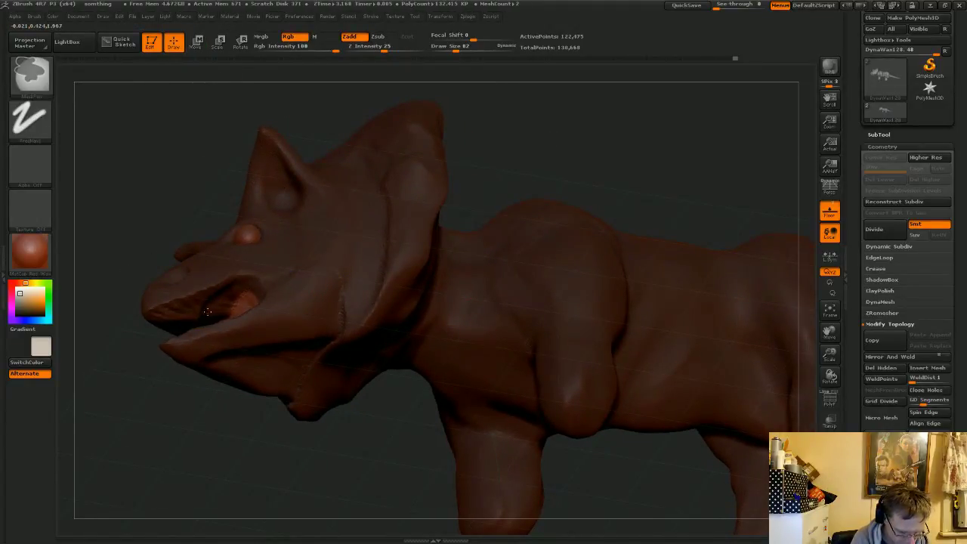
key("ctrl")
left_click_drag(588, 147, 579, 186)
- Push the unmasked mouth interior back into the head with the Transpose Move line, seen from the side
left_click(199, 44)
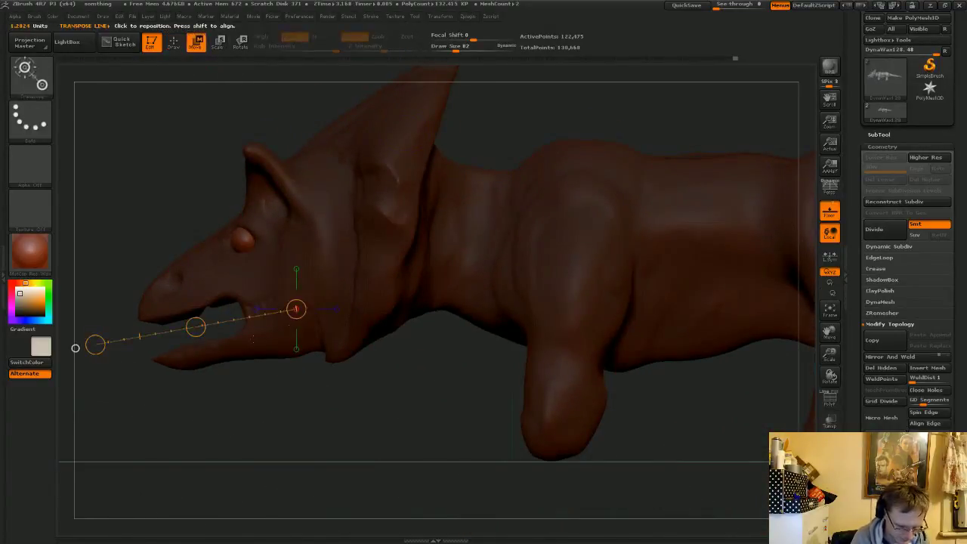
left_click_drag(285, 303, 310, 300)
left_click_drag(396, 401, 329, 414)
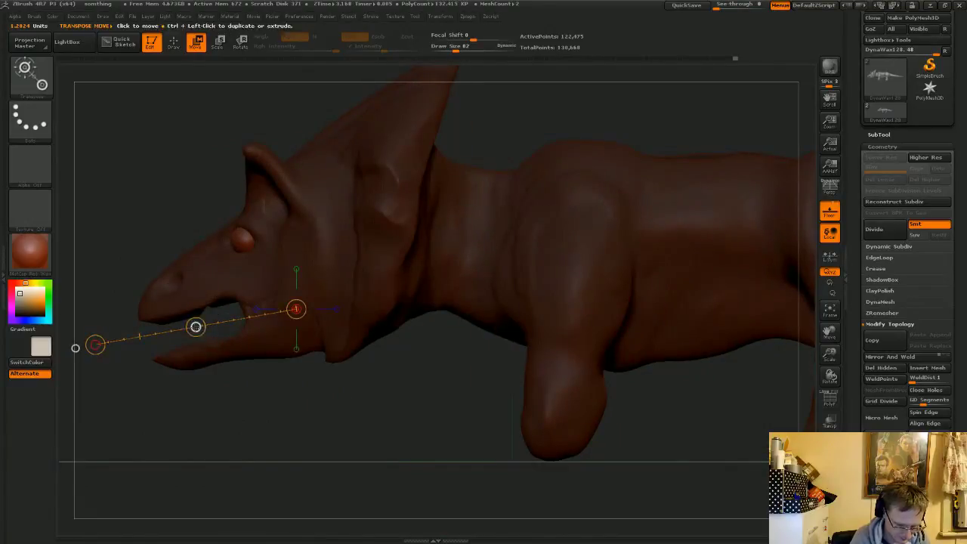
left_click_drag(195, 327, 214, 322)
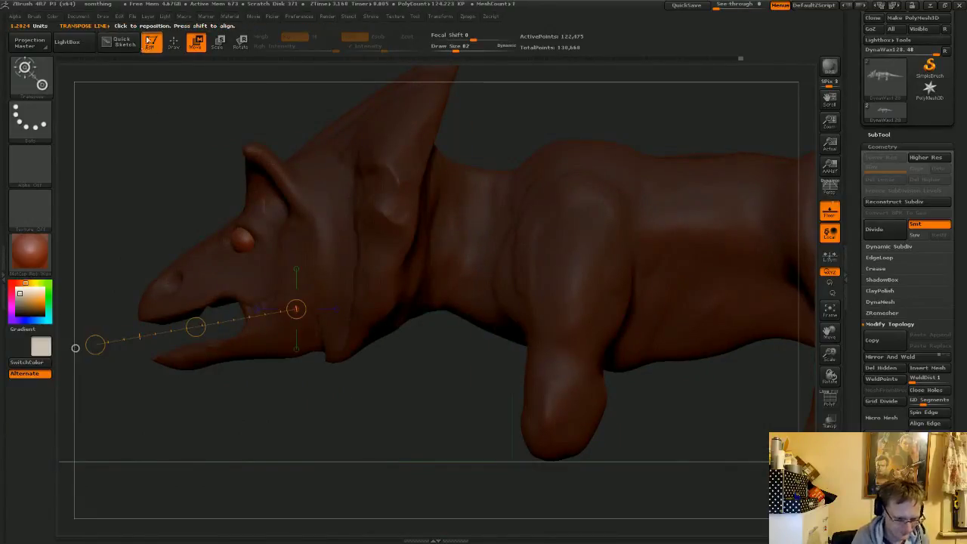
- Return to Draw mode, clear the mask, and remesh the model with DynaMesh
left_click(173, 41)
left_click(398, 416, "ctrl")
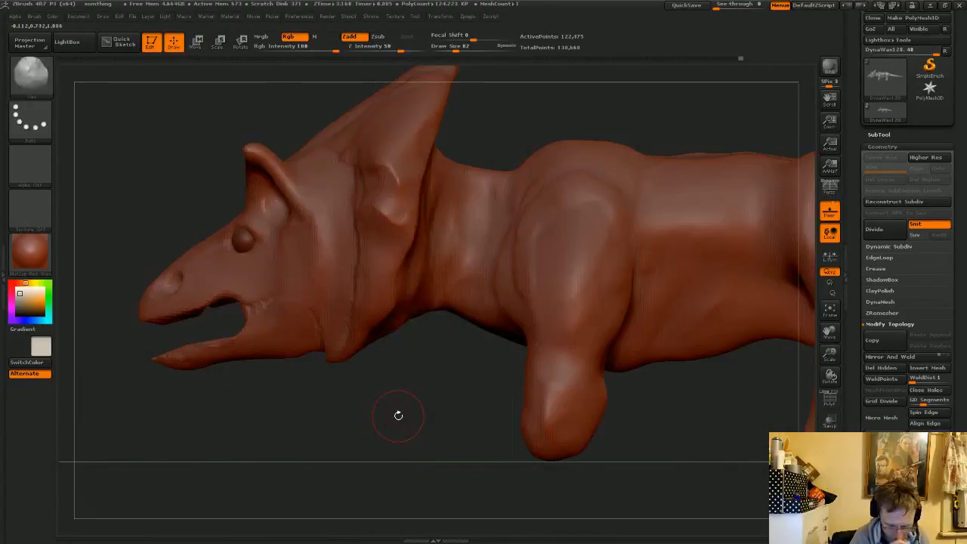
left_click_drag(299, 427, 354, 379, "ctrl")
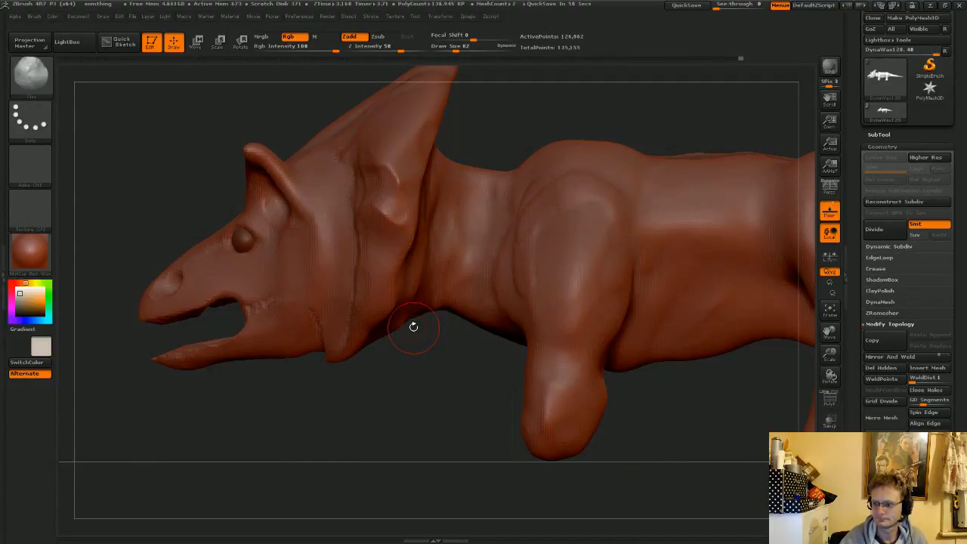
- Smooth the underside of the upper jaw and the inside of the mouth with the Smooth brush
mouse_move(298, 408)
left_mouse_down()
mouse_move(344, 397)
mouse_move(370, 374)
mouse_move(336, 346)
left_mouse_up()
left_click_drag(189, 310, 156, 315, "shift")
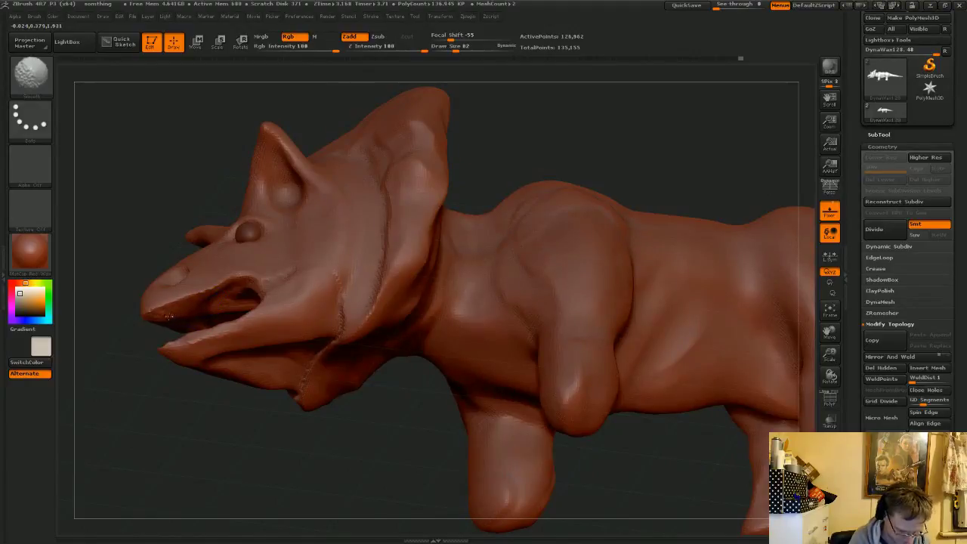
mouse_move(225, 300)
left_mouse_down()
mouse_move(198, 311)
mouse_move(236, 316)
left_mouse_up()
left_click_drag(247, 419, 303, 404)
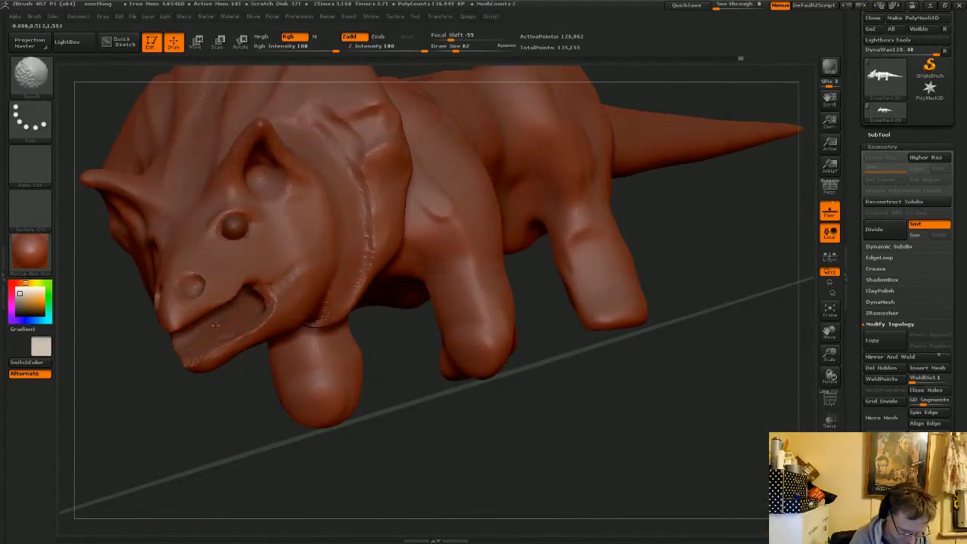
- Work the inner side of the lower jaw and mouth with the Clay brush, reducing the draw size to 37
mouse_move(285, 436)
left_mouse_down()
mouse_move(261, 425)
mouse_move(302, 405)
mouse_move(291, 362)
mouse_move(257, 333)
mouse_move(314, 279)
mouse_move(459, 302)
mouse_move(453, 337)
left_mouse_up()
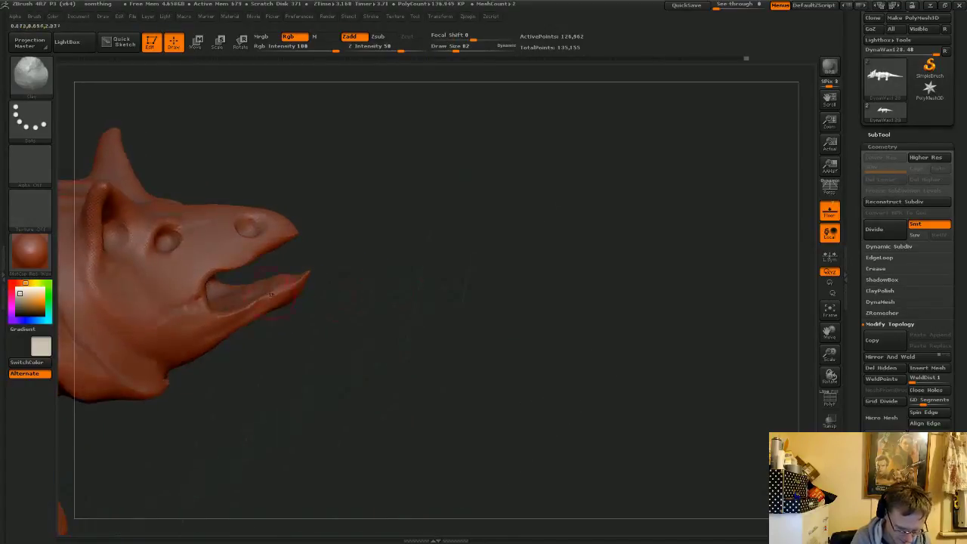
left_click_drag(276, 297, 301, 284)
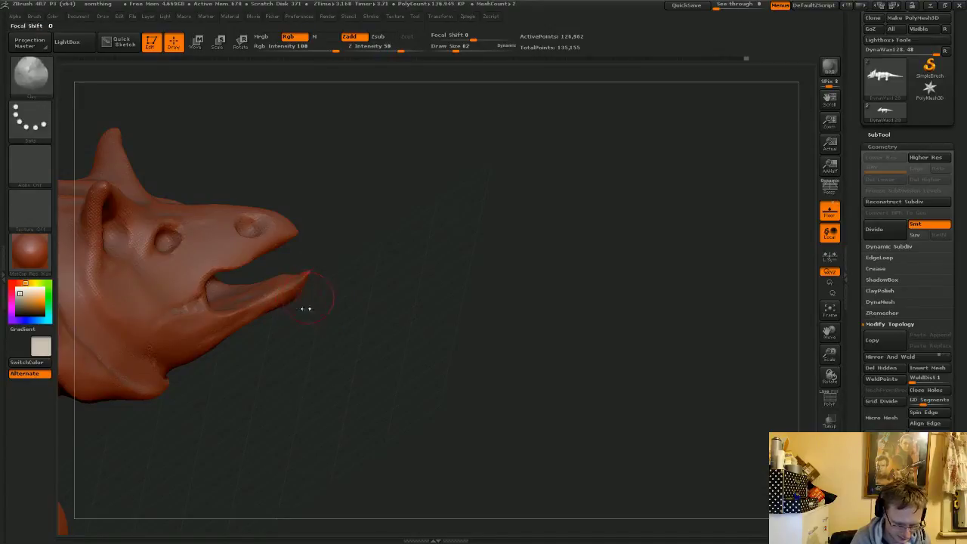
key("space")
mouse_move(302, 300)
left_mouse_down()
mouse_move(286, 301)
mouse_move(285, 280)
mouse_move(529, 302)
mouse_move(443, 280)
mouse_move(431, 253)
left_mouse_up()
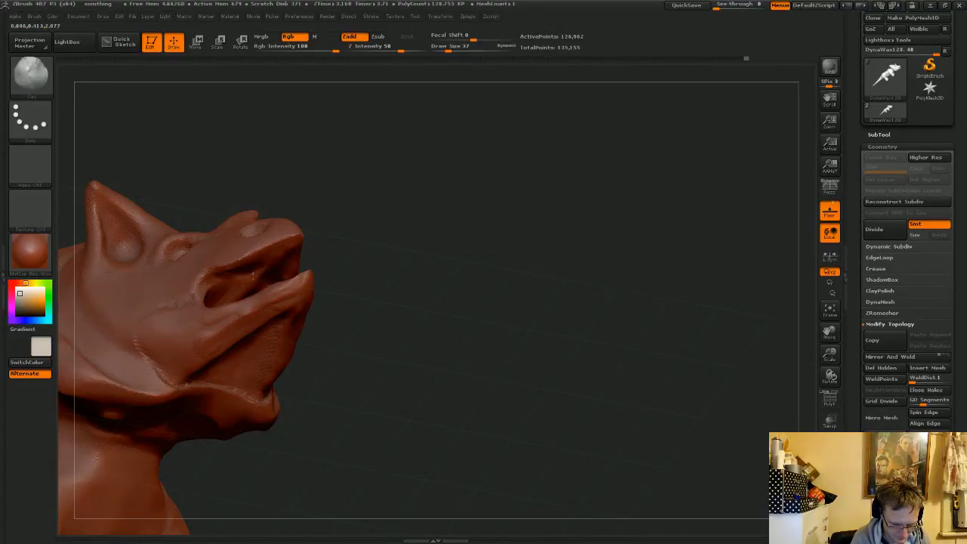
left_click_drag(439, 227, 414, 288)
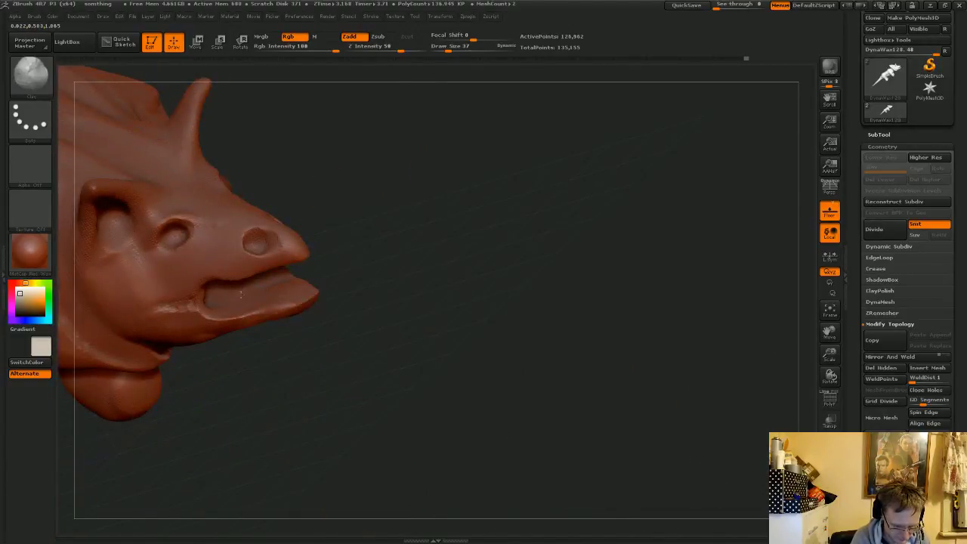
left_click_drag(432, 254, 409, 253)
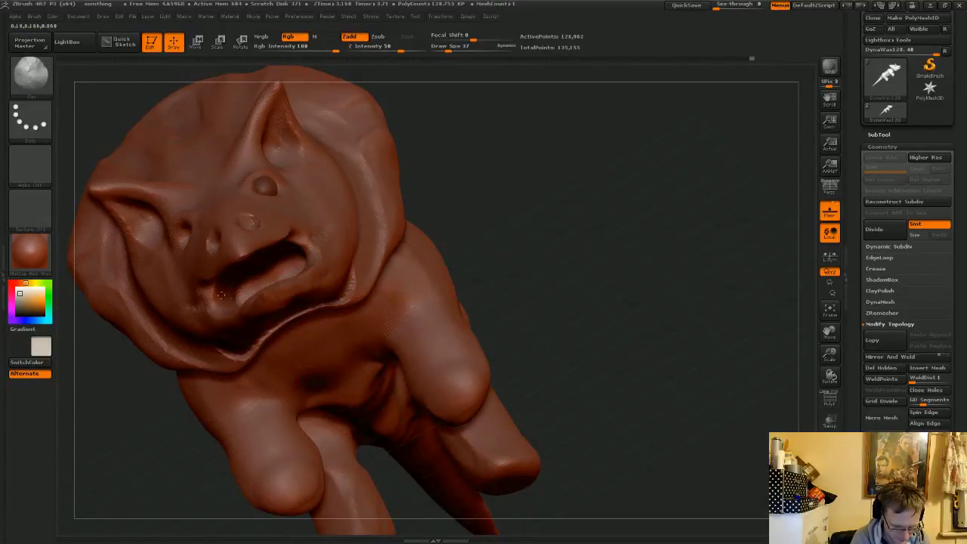
mouse_move(563, 249)
left_mouse_down()
mouse_move(509, 223)
mouse_move(453, 218)
mouse_move(514, 238)
left_mouse_up()
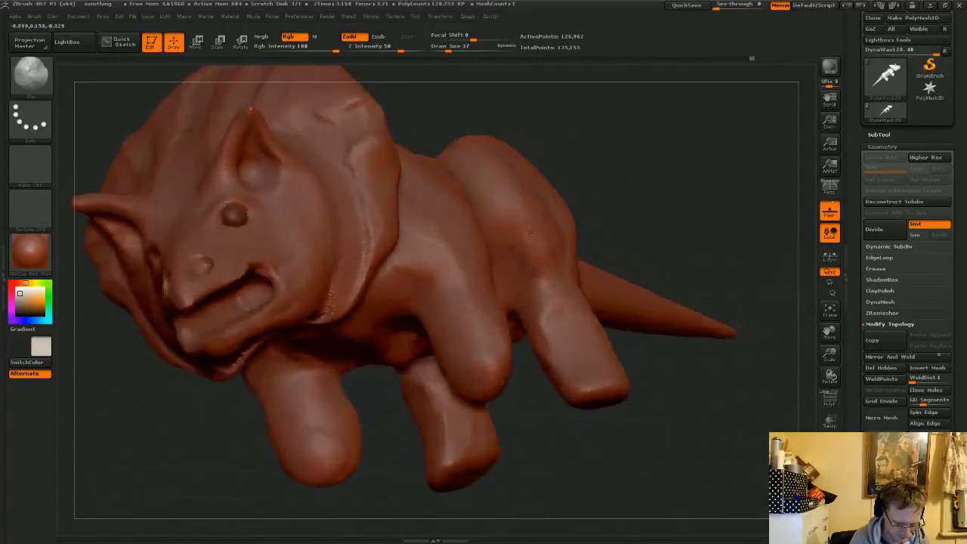
left_click_drag(686, 178, 638, 191)
mouse_move(482, 452)
left_mouse_down()
mouse_move(535, 477)
mouse_move(484, 465)
left_mouse_up()
- Touch up the tip and upper edge of the lower jaw with the Clay brush and smooth it
mouse_move(366, 399)
left_mouse_down()
mouse_move(476, 394)
mouse_move(466, 383)
mouse_move(306, 371)
mouse_move(294, 378)
left_mouse_up()
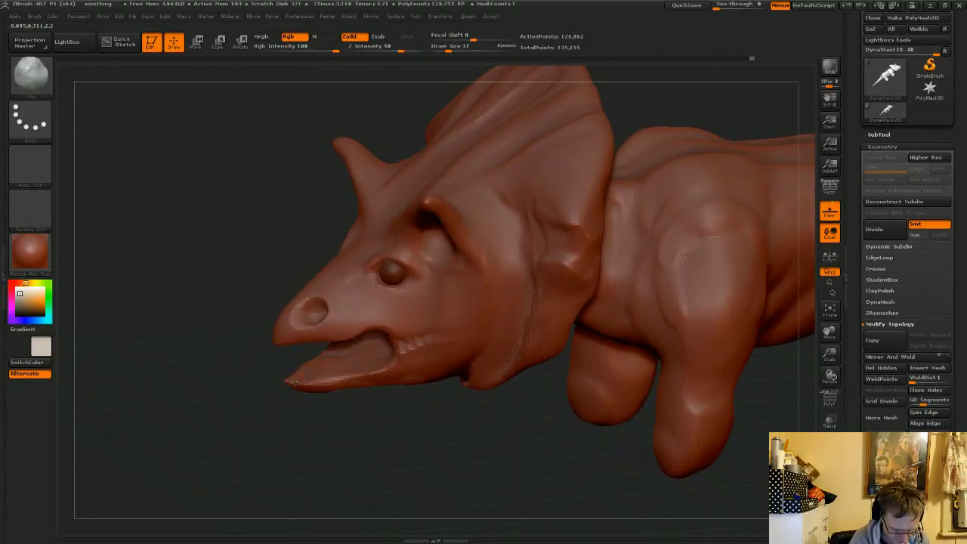
key("shift")
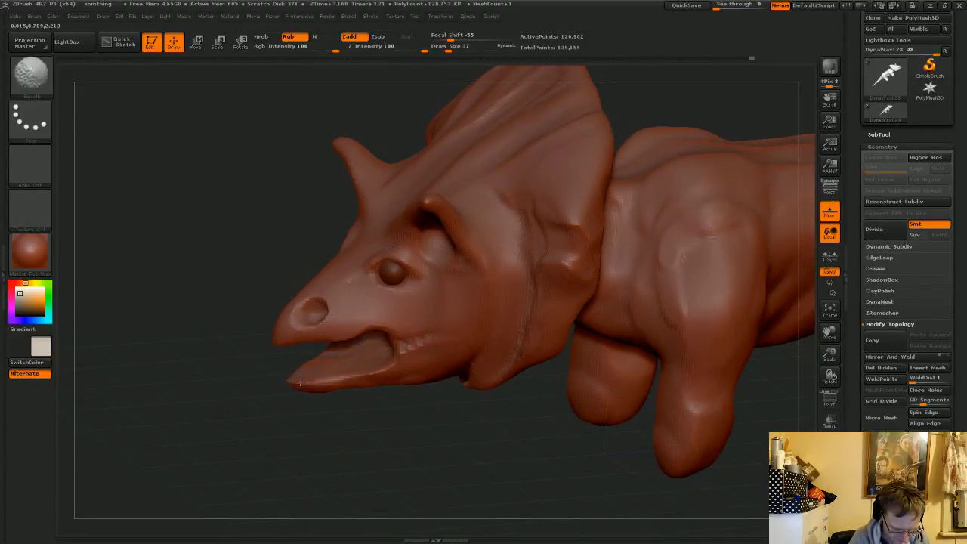
key("shift")
left_click_drag(319, 446, 301, 383)
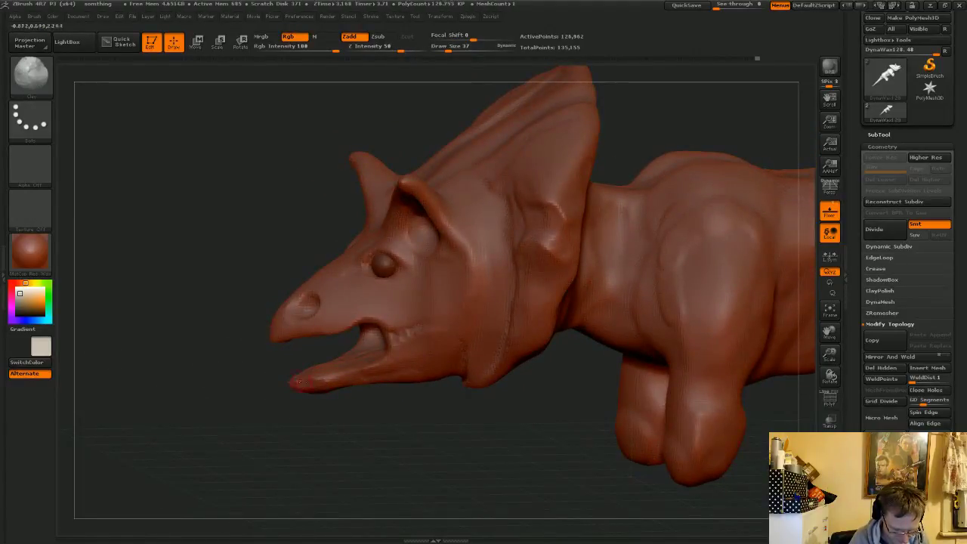
key("shift")
left_click_drag(270, 397, 306, 399)
left_click_drag(393, 443, 432, 325)
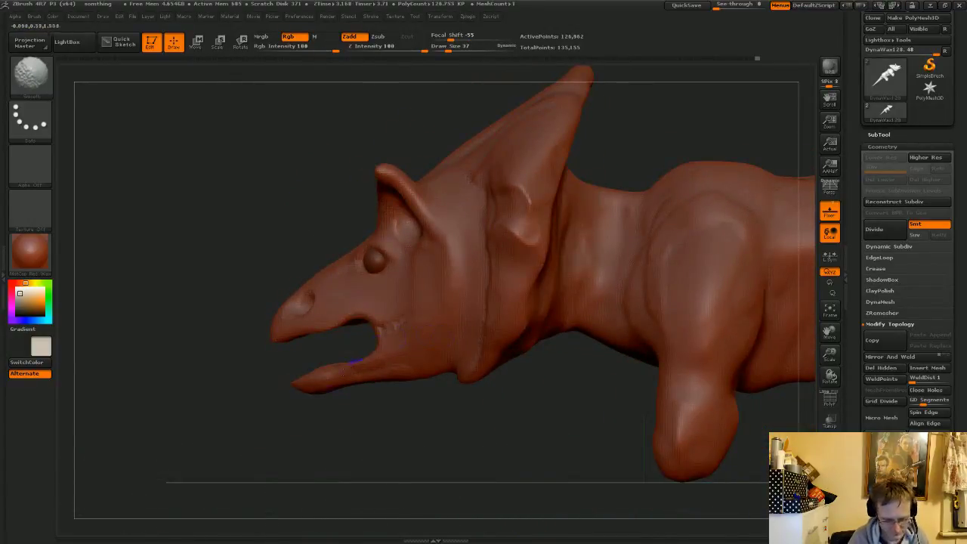
- Append a Cube3D as a new subtool
left_click(879, 134)
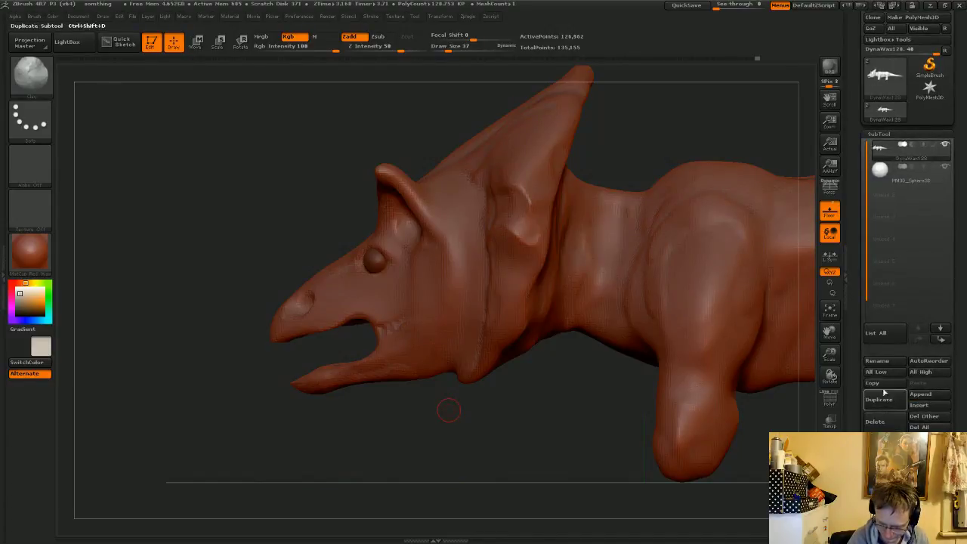
left_click(932, 395)
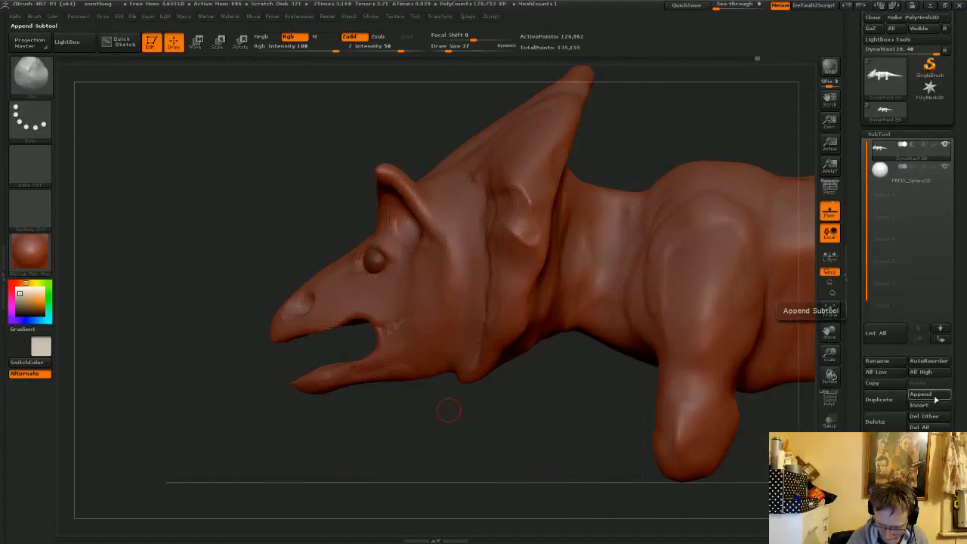
left_click(920, 393)
left_click(920, 393)
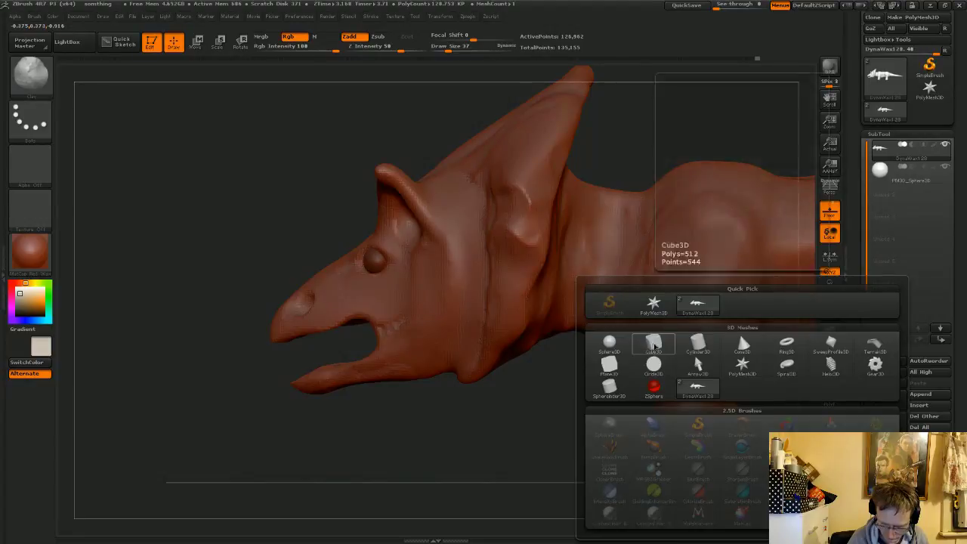
left_click(653, 345)
- Hide the dinosaur subtool and make the appended cube the active subtool
left_click_drag(388, 447, 593, 355)
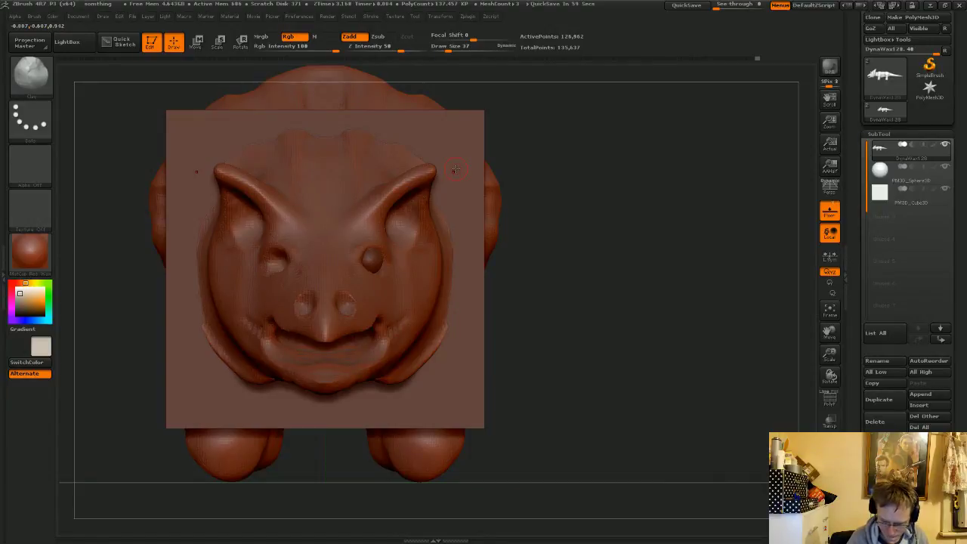
left_click(946, 145)
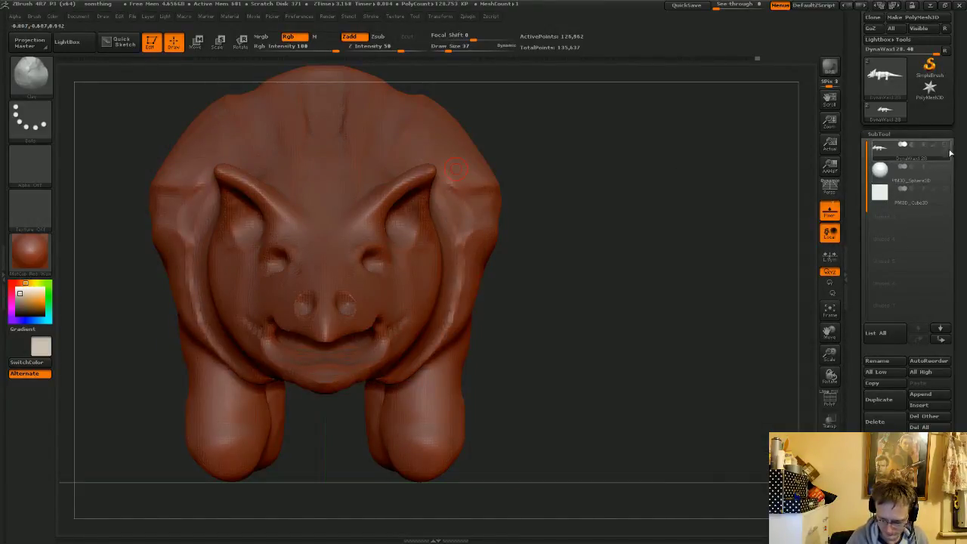
mouse_move(949, 195)
left_click(888, 195)
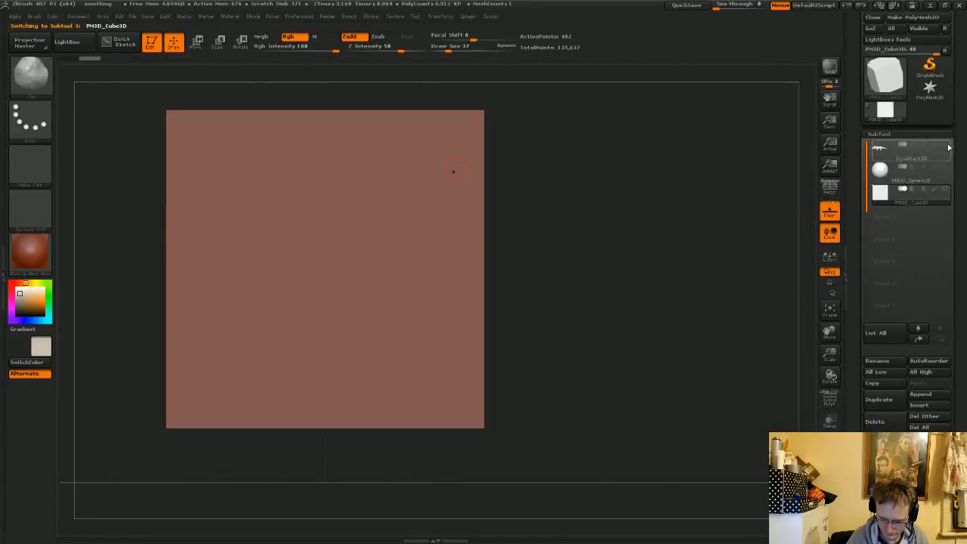
- Scale the cube down uniformly to about a third of its size with the Transpose Scale line
left_click_drag(556, 284, 238, 77)
left_click(218, 40)
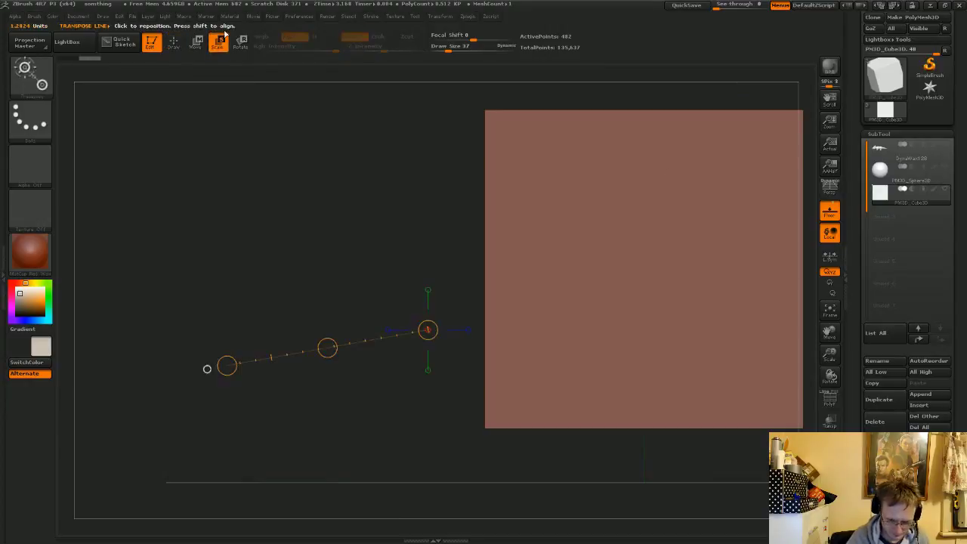
left_click_drag(625, 274, 644, 297, "shift")
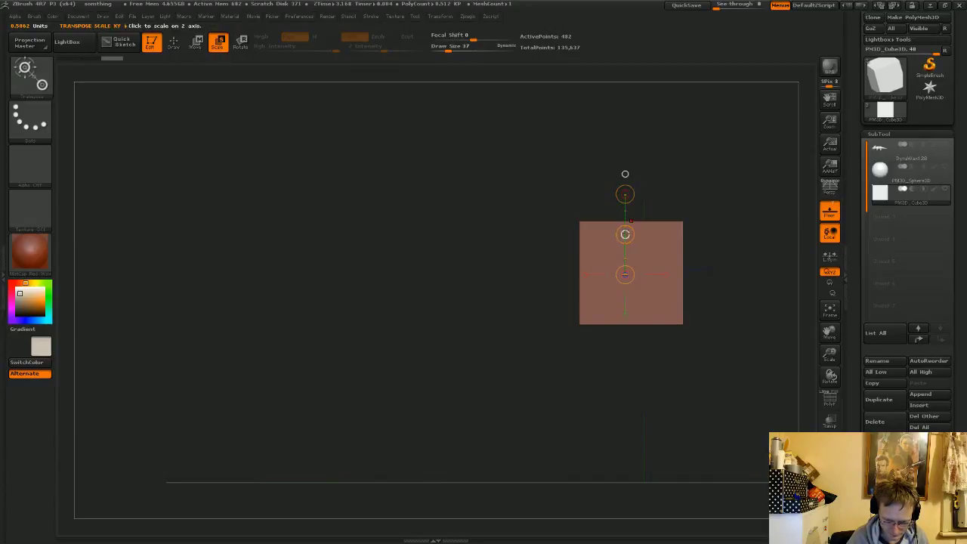
mouse_move(625, 234)
left_mouse_down()
mouse_move(627, 266)
mouse_move(627, 235)
left_mouse_up()
key("ctrl+z")
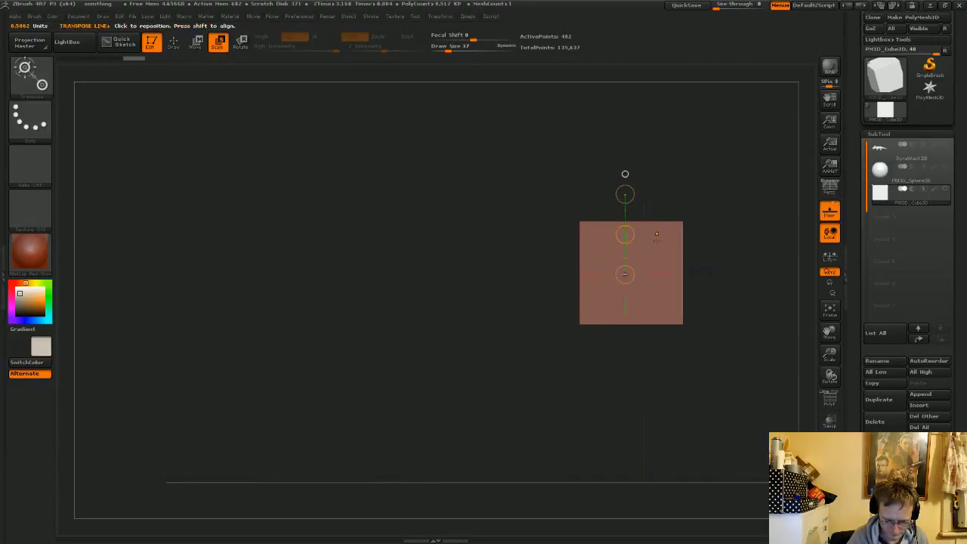
- Shrink the cube's width and height while keeping its length, to form an elongated box
left_click(660, 274)
left_click_drag(665, 274, 612, 264)
left_click_drag(671, 196, 710, 210)
left_click(631, 276)
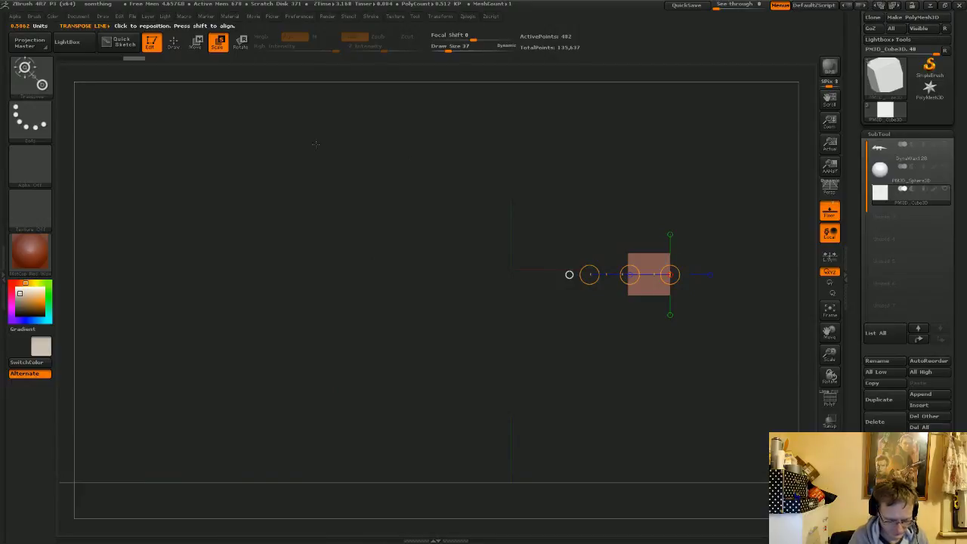
- Show the dinosaur again with transparency enabled, and move the box over the middle of its snout in the top view
left_click(175, 43)
left_click(196, 44)
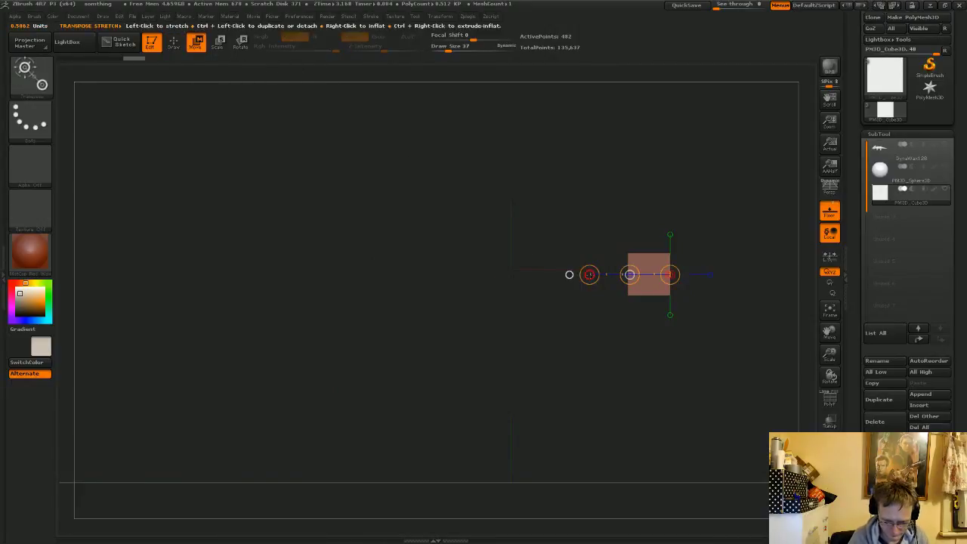
left_click_drag(665, 145, 673, 234)
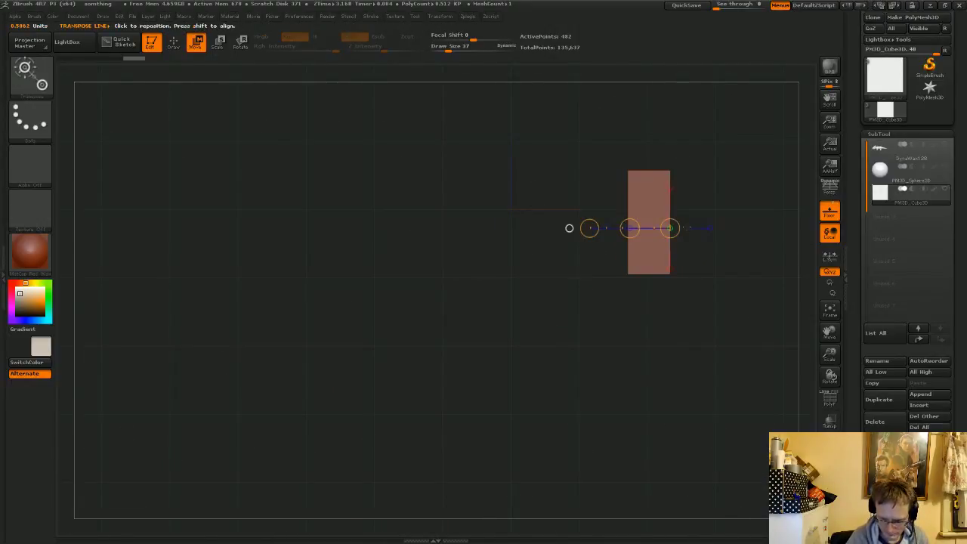
left_click(946, 149)
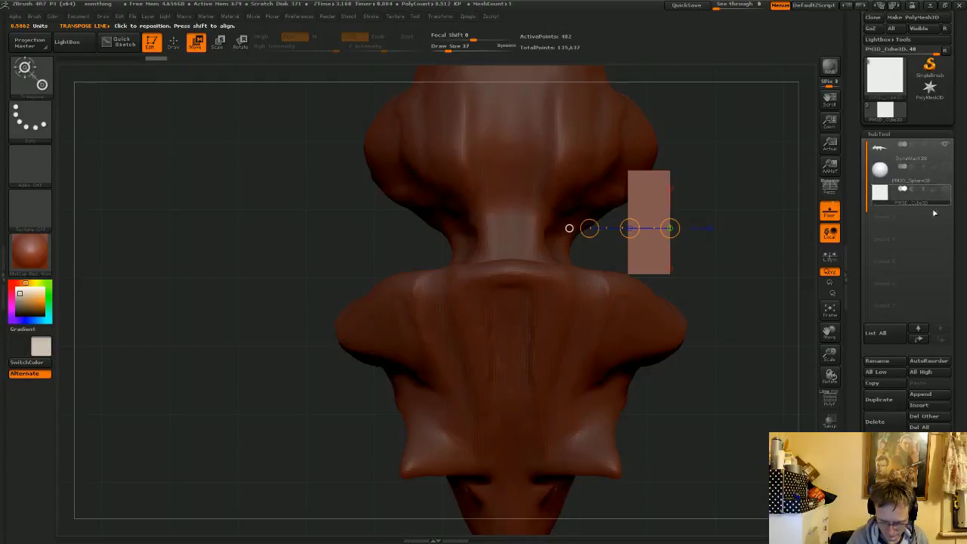
left_click(833, 423)
left_click_drag(686, 378, 633, 387, "alt")
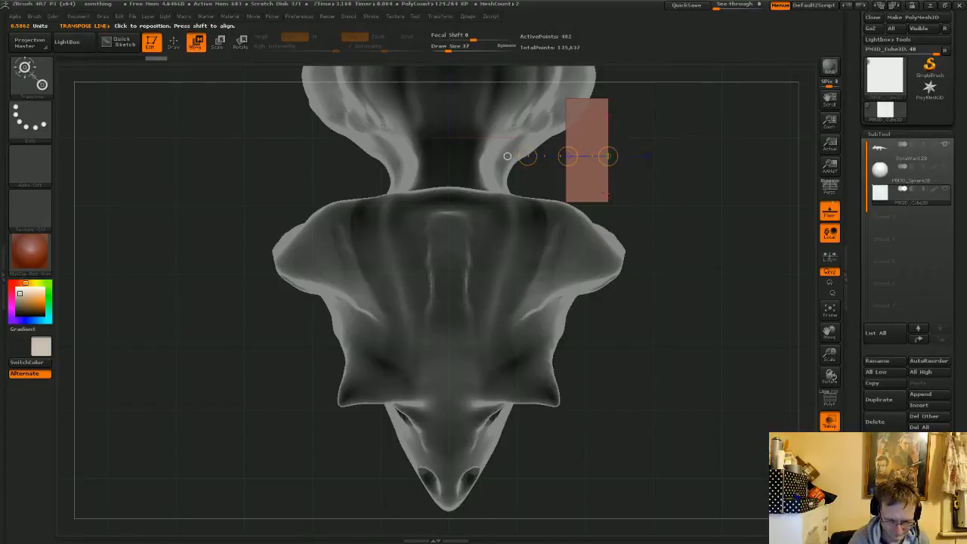
left_click_drag(568, 156, 446, 440)
- Flatten the box into a thin slab and lower it into the open mouth just above the lower jaw
left_click_drag(627, 449, 406, 253)
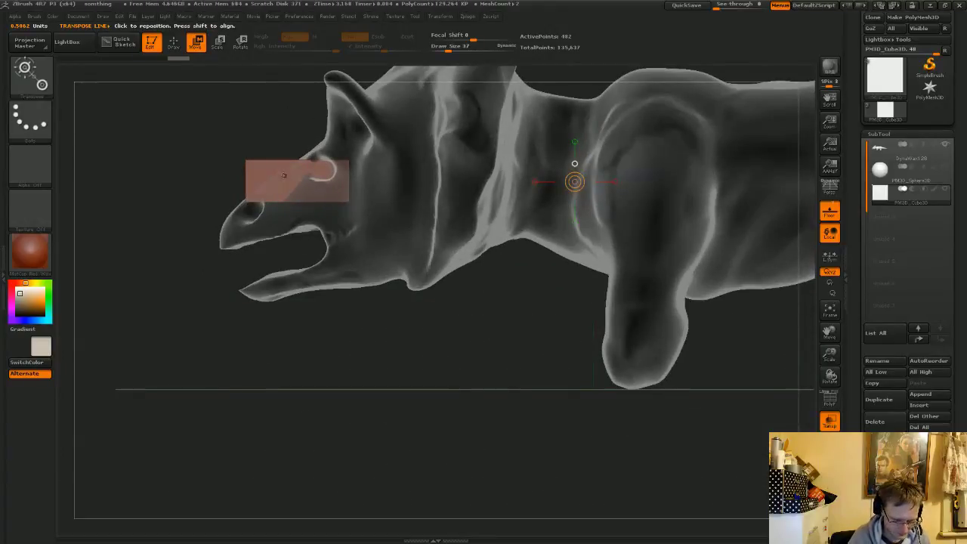
left_click_drag(283, 175, 285, 91)
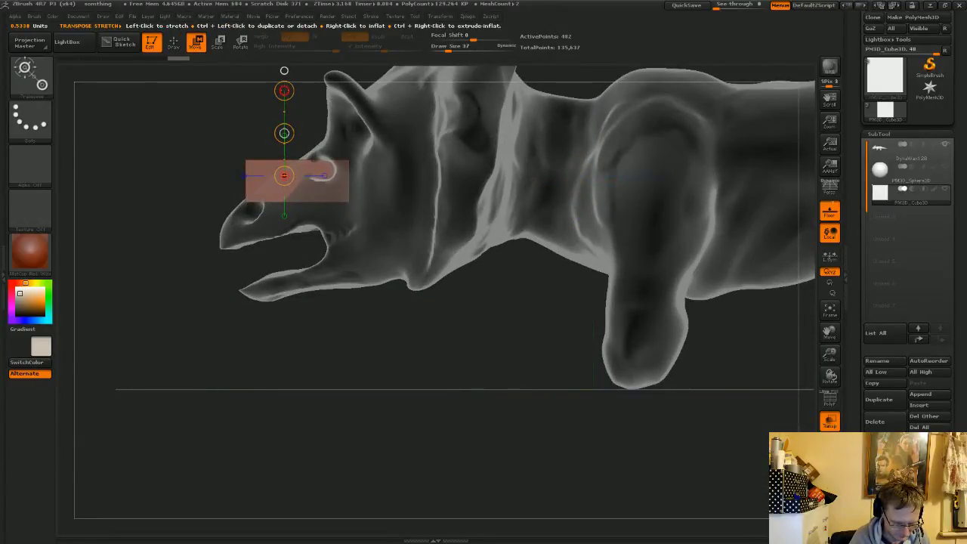
left_click_drag(284, 133, 284, 147)
mouse_move(434, 354)
left_mouse_down()
mouse_move(544, 357)
mouse_move(453, 359)
mouse_move(446, 350)
left_mouse_up()
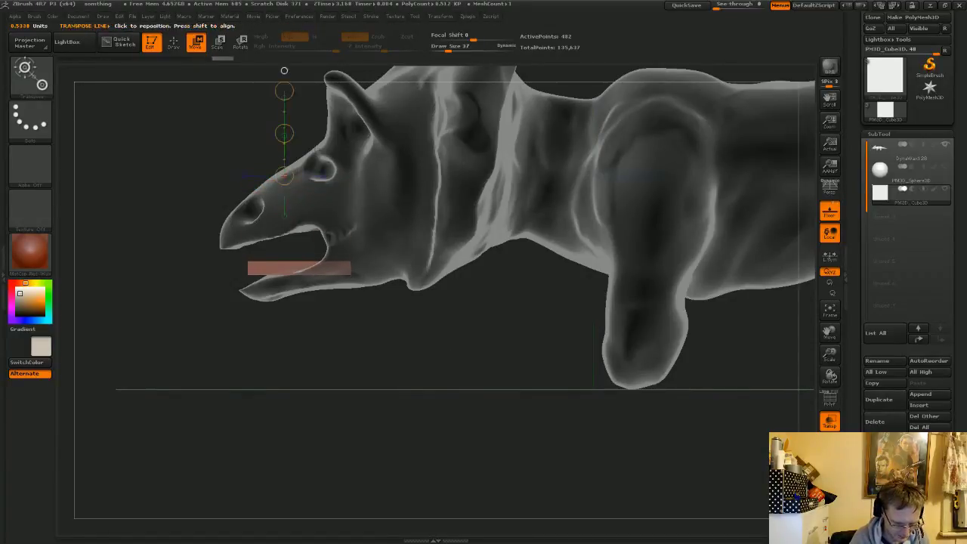
- Tilt the slab to follow the slope of the lower jaw and raise it so it rests inside the mouth
key("r")
mouse_move(340, 267)
left_mouse_down()
mouse_move(198, 269)
mouse_move(203, 338)
mouse_move(193, 333)
left_mouse_up()
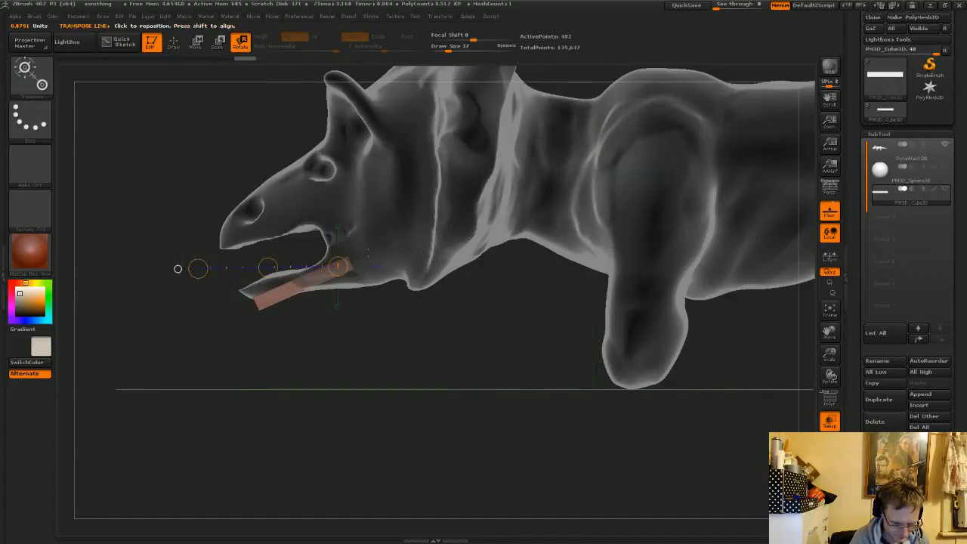
left_click(198, 46)
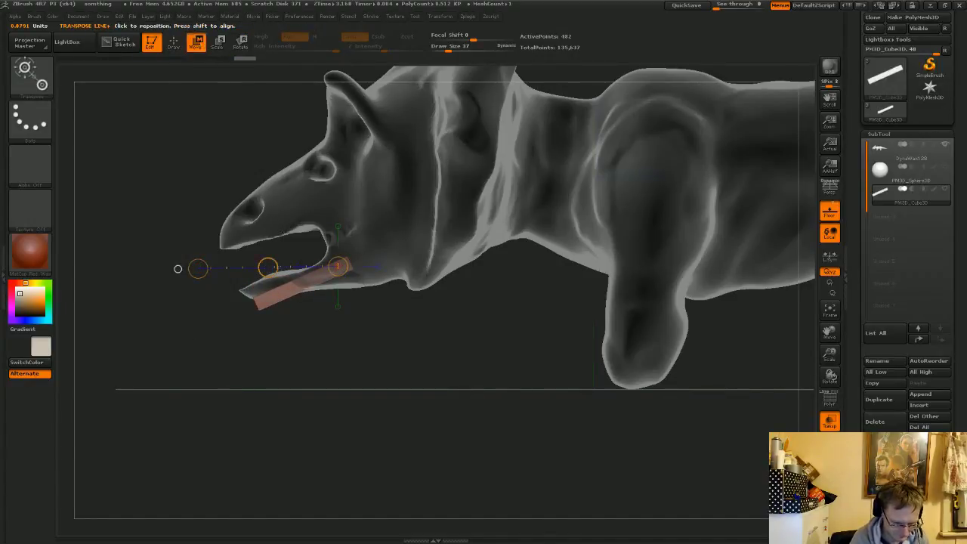
left_click_drag(267, 268, 257, 251)
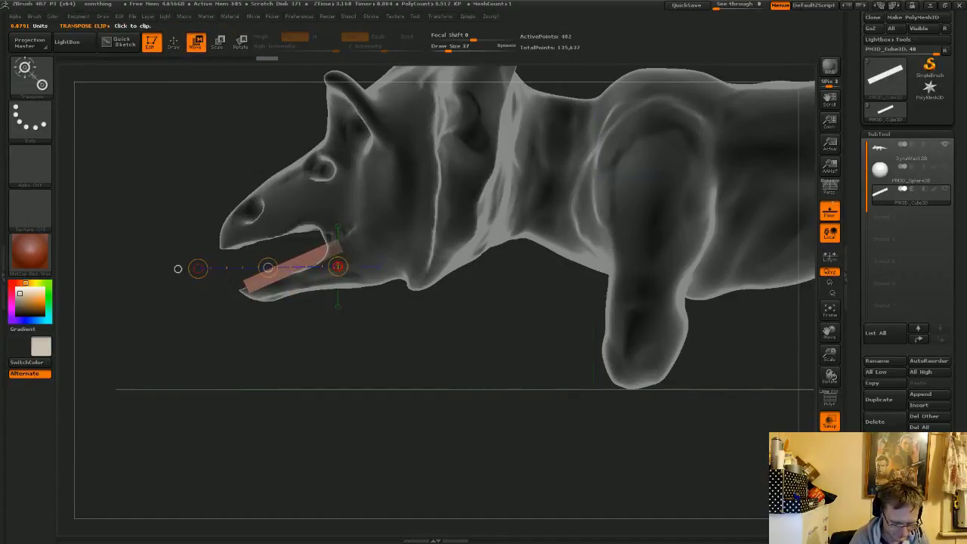
- Rotate the slab sideways so it angles along one side of the lower jaw toward the snout tip
left_click_drag(363, 408, 458, 426)
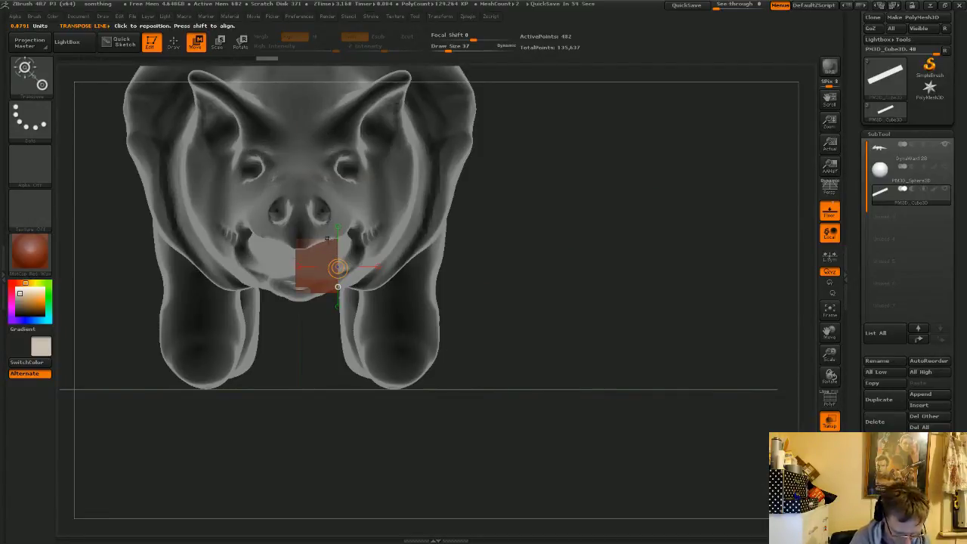
mouse_move(338, 286)
left_mouse_down()
mouse_move(336, 341)
mouse_move(324, 321)
mouse_move(299, 319)
left_mouse_up()
left_click(241, 43)
key("ctrl+z")
left_click_drag(362, 323, 514, 340)
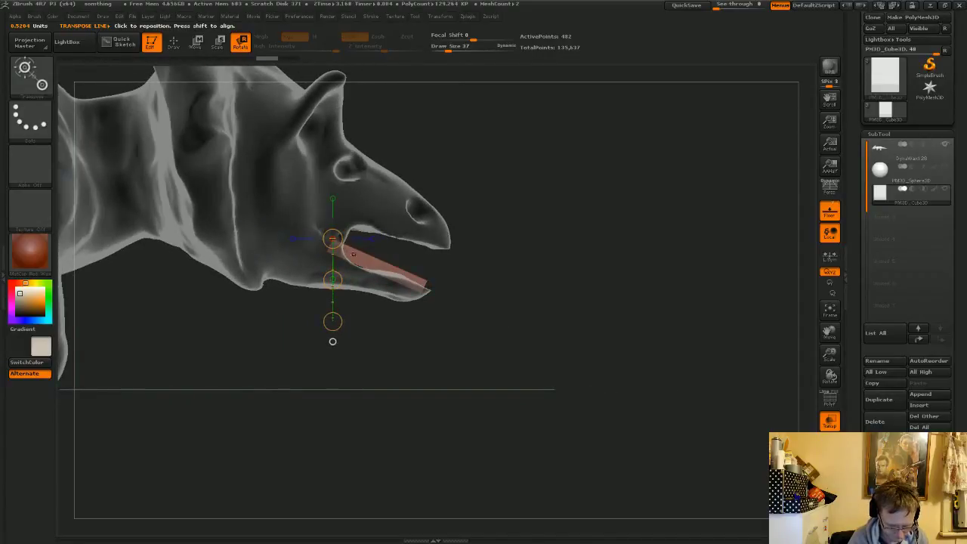
mouse_move(334, 288)
left_mouse_down()
mouse_move(402, 318)
mouse_move(333, 293)
left_mouse_up()
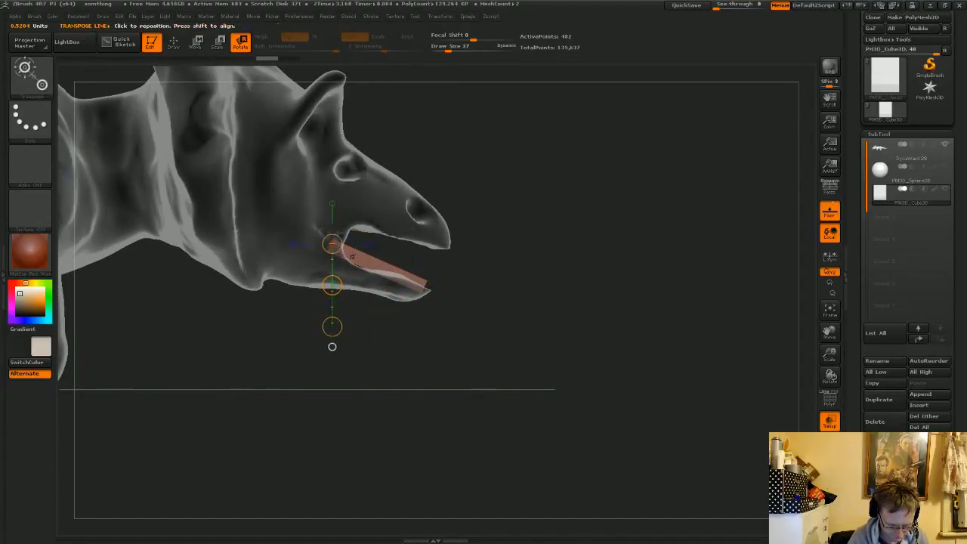
left_click_drag(354, 256, 390, 272)
left_click_drag(466, 302, 505, 298)
left_click_drag(353, 320, 324, 301)
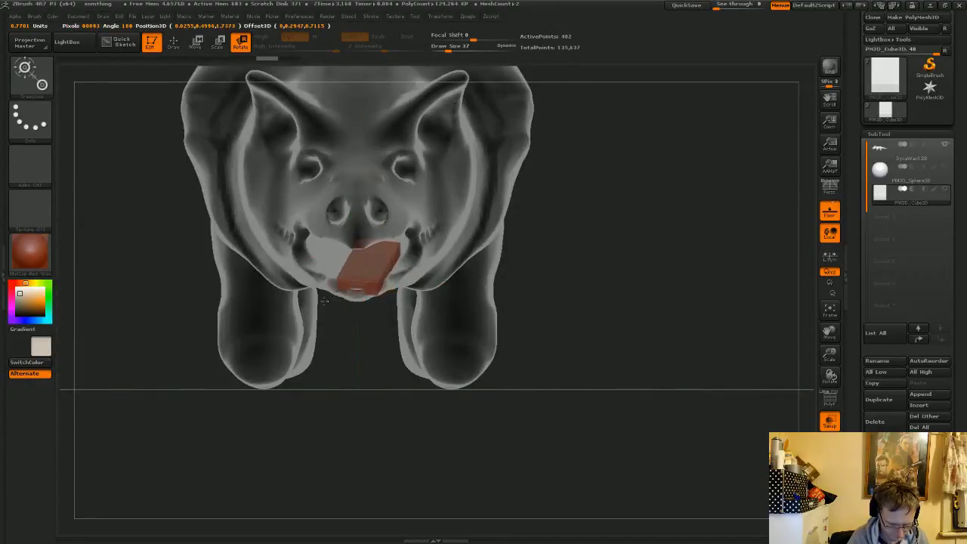
left_click_drag(533, 330, 515, 400)
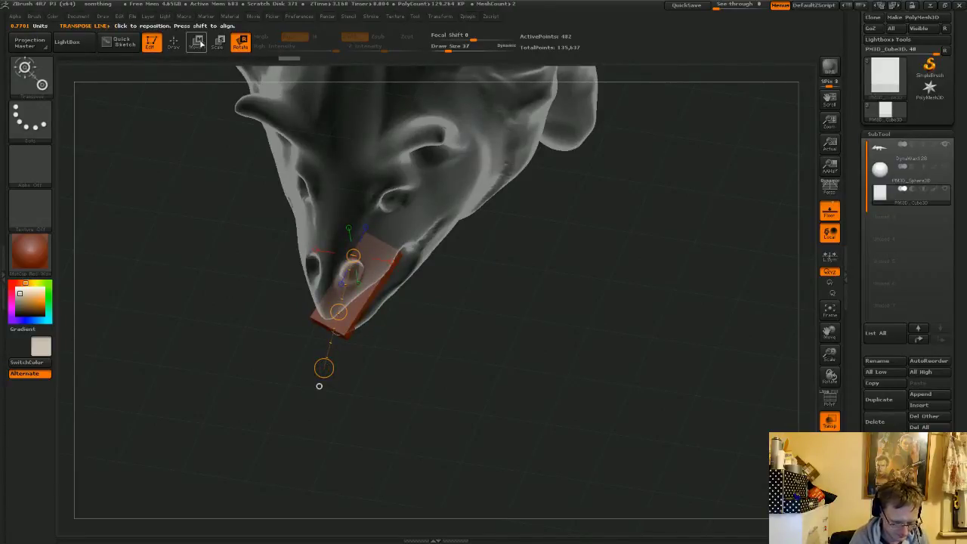
- Move the slab onto one side of the lower jaw, then mirror it to the opposite side with Mirror And Weld
key("w")
left_click_drag(319, 386, 365, 301)
mouse_move(472, 342)
left_mouse_down()
mouse_move(492, 339)
mouse_move(510, 295)
mouse_move(473, 293)
mouse_move(456, 250)
mouse_move(487, 287)
mouse_move(472, 283)
mouse_move(479, 356)
left_mouse_up()
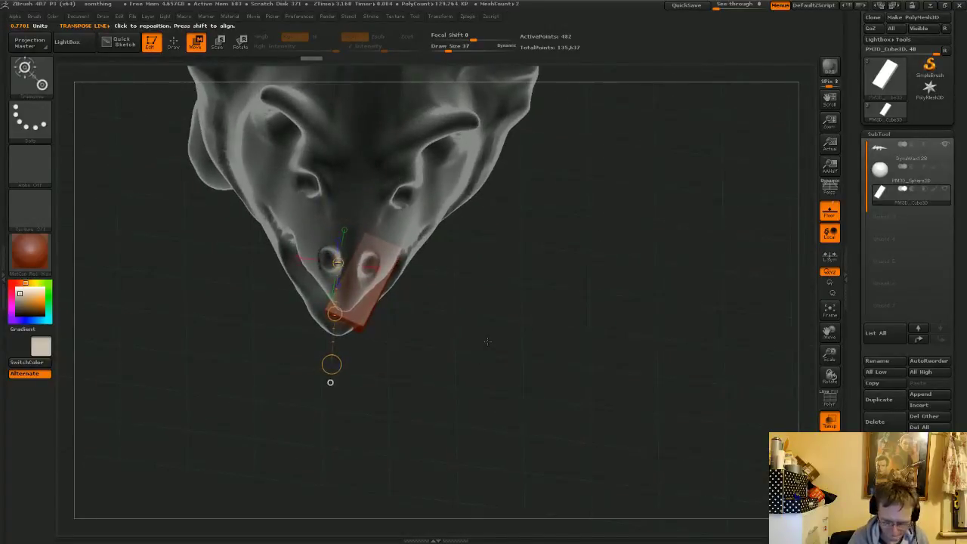
left_click_drag(961, 323, 957, 234)
left_click(899, 266)
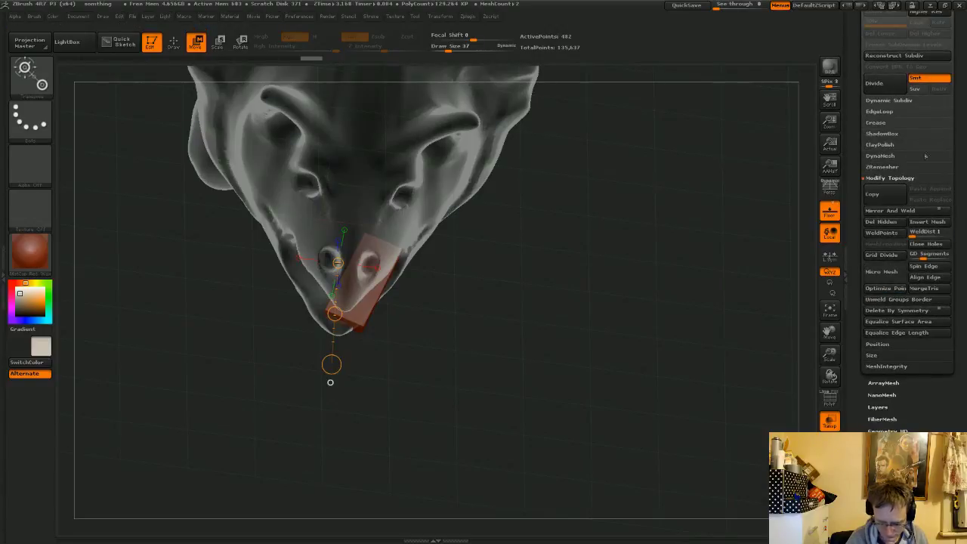
left_click(890, 211)
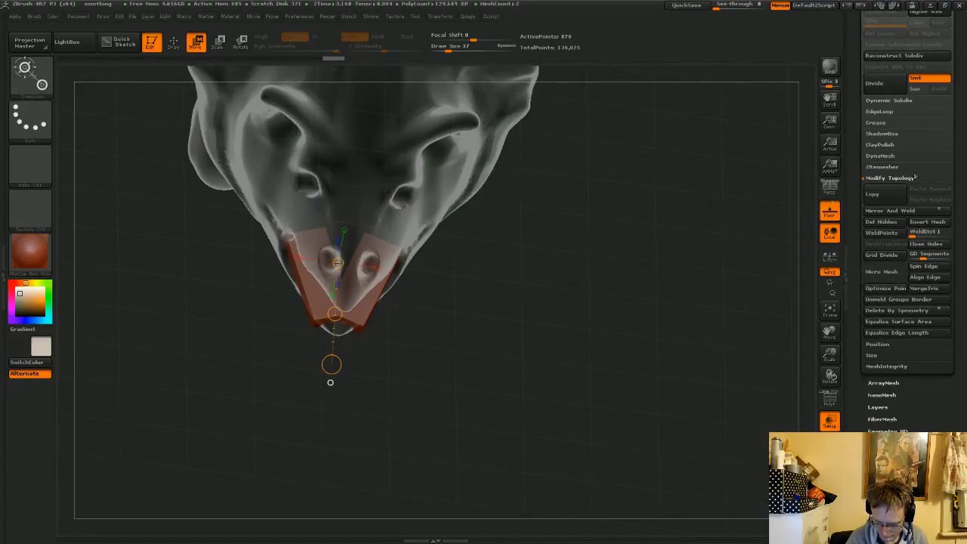
- Convert the mirrored slabs to a DynaMesh at resolution 128
left_click(888, 157)
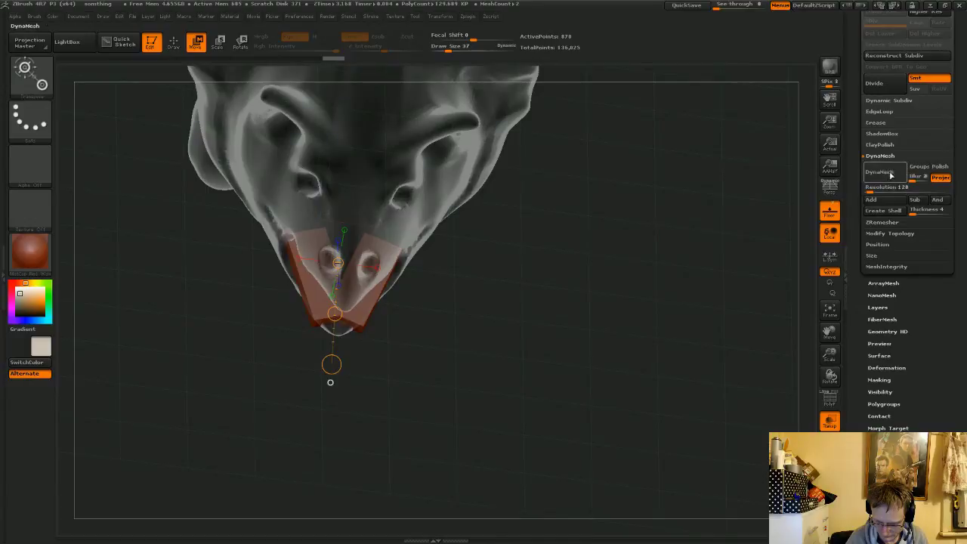
left_click(897, 170)
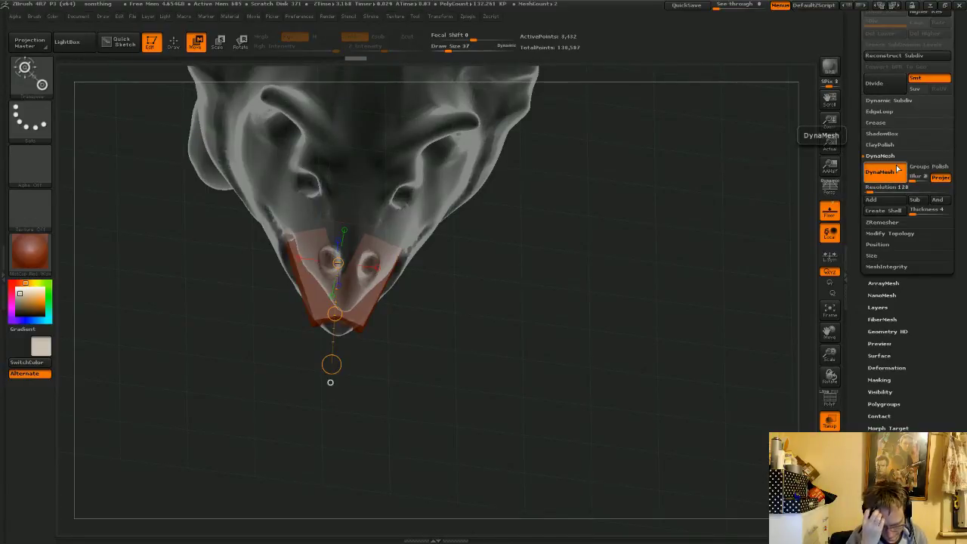
mouse_move(478, 399)
left_mouse_down()
mouse_move(477, 334)
mouse_move(478, 409)
mouse_move(475, 397)
left_mouse_up()
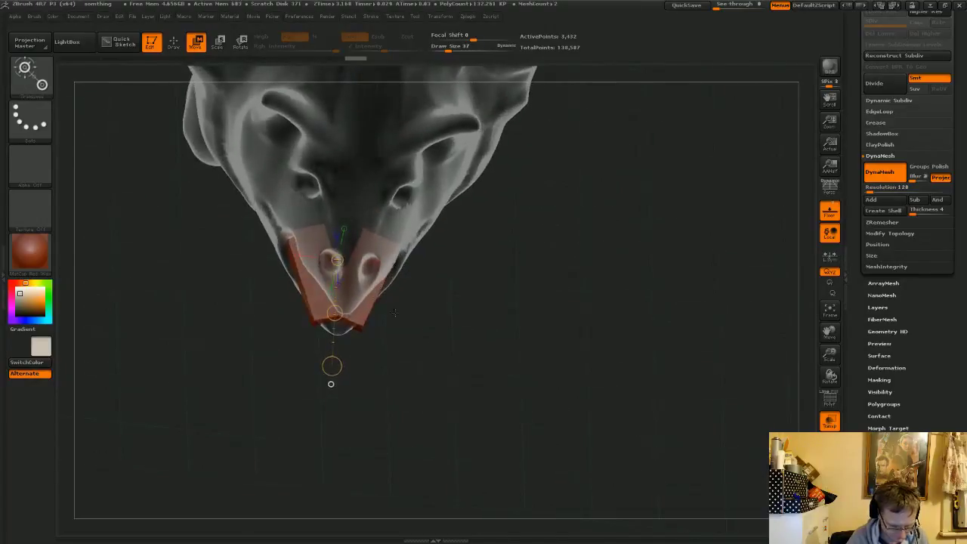
- Build up the junction of the two slabs at the jaw tip with the Clay brush, raising the draw size to 65
left_click(174, 41)
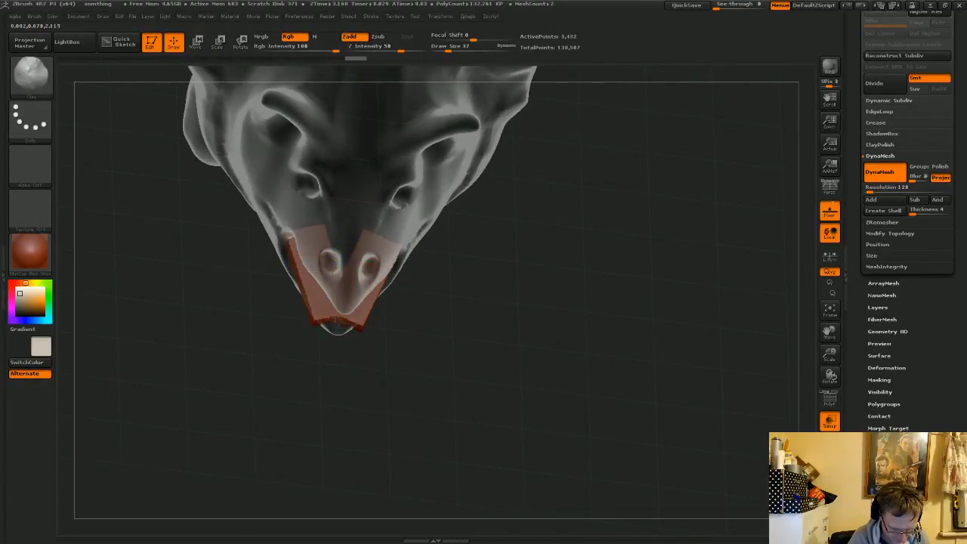
left_click_drag(428, 365, 351, 234)
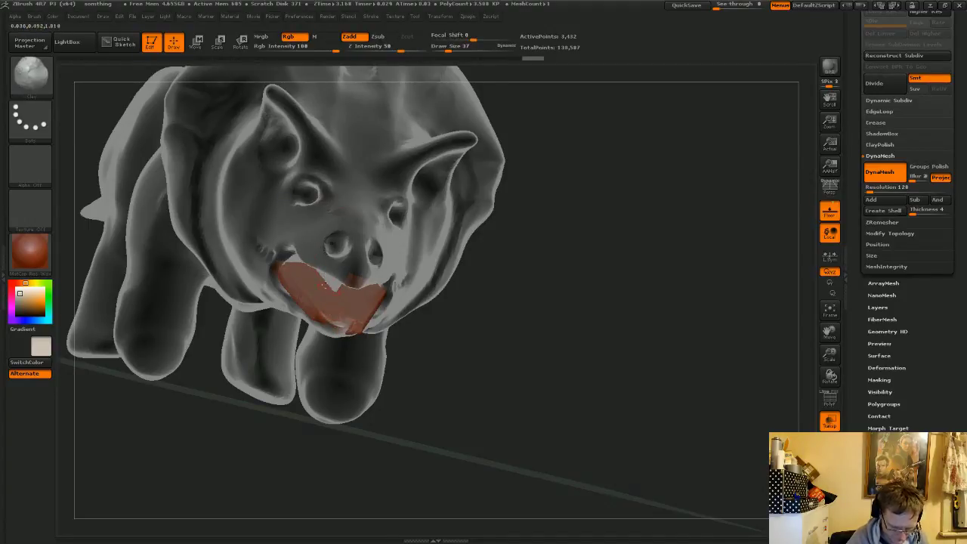
left_click_drag(455, 372, 400, 404)
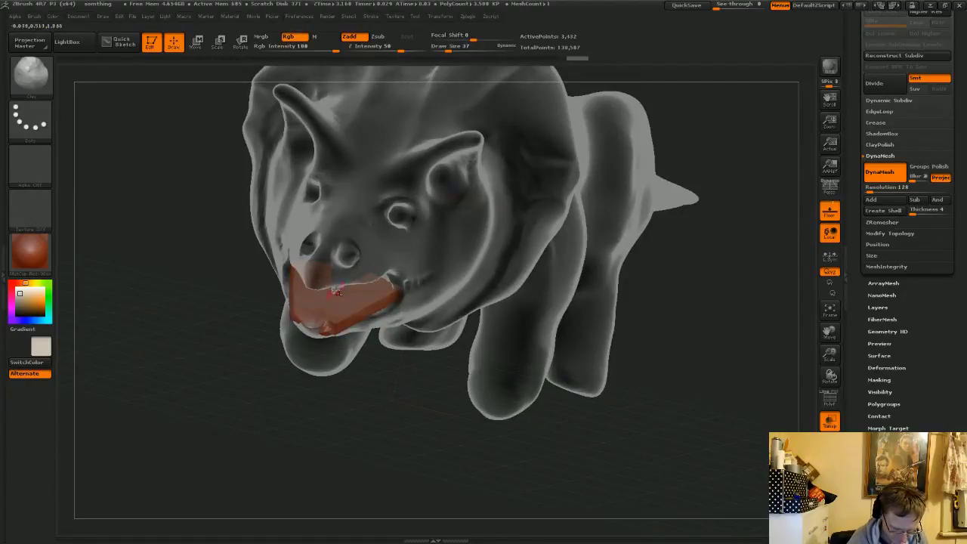
mouse_move(401, 405)
left_mouse_down()
mouse_move(349, 317)
mouse_move(358, 318)
left_mouse_up()
key("space")
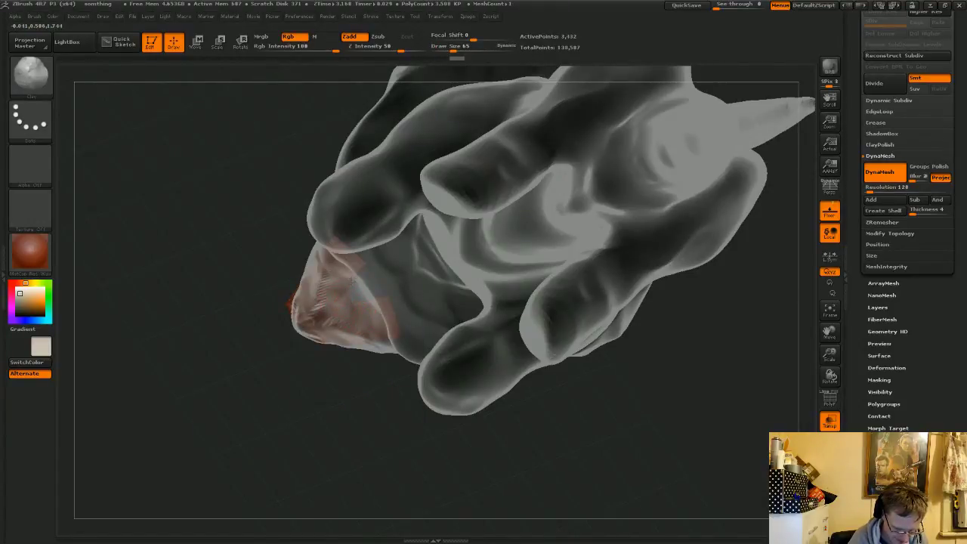
left_click_drag(352, 281, 356, 297)
key("ctrl+z")
- Smooth the underside of the joined slabs and fill in the surface where they meet
left_click_drag(388, 363, 391, 362, "shift")
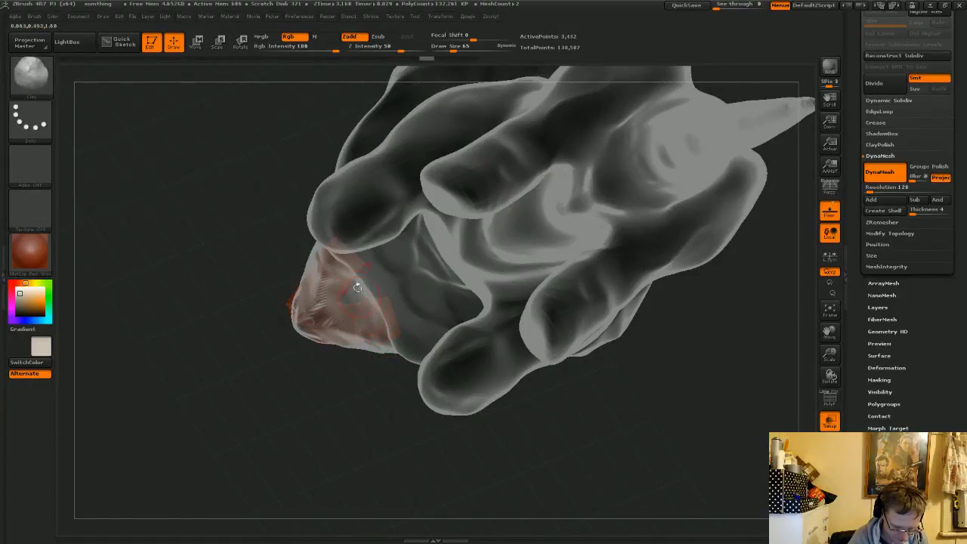
mouse_move(357, 288)
left_mouse_down("shift")
mouse_move(362, 270)
mouse_move(347, 281)
left_mouse_up("shift")
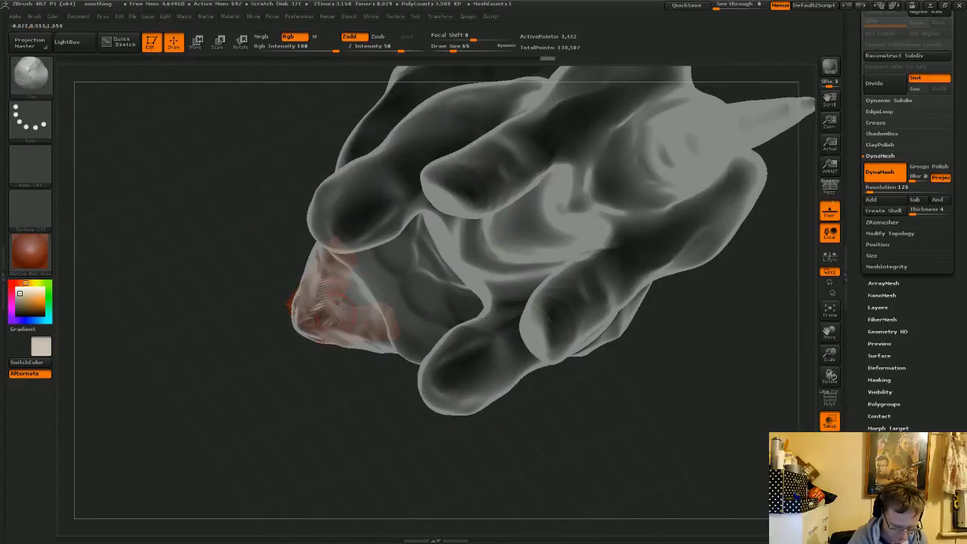
mouse_move(327, 414)
left_mouse_down()
mouse_move(348, 429)
mouse_move(335, 425)
left_mouse_up()
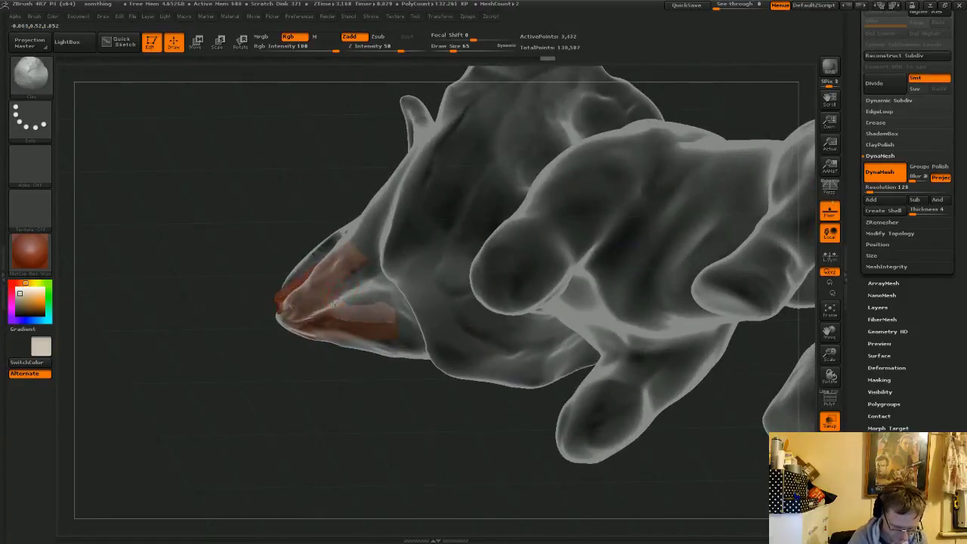
left_click_drag(333, 301, 337, 297)
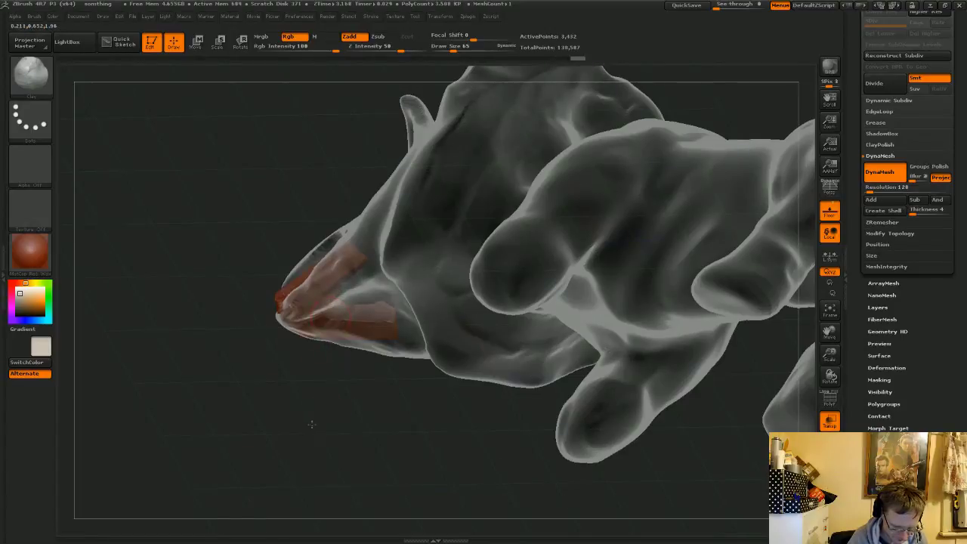
left_click_drag(311, 424, 302, 419)
left_click_drag(348, 287, 337, 292, "shift")
key("shift")
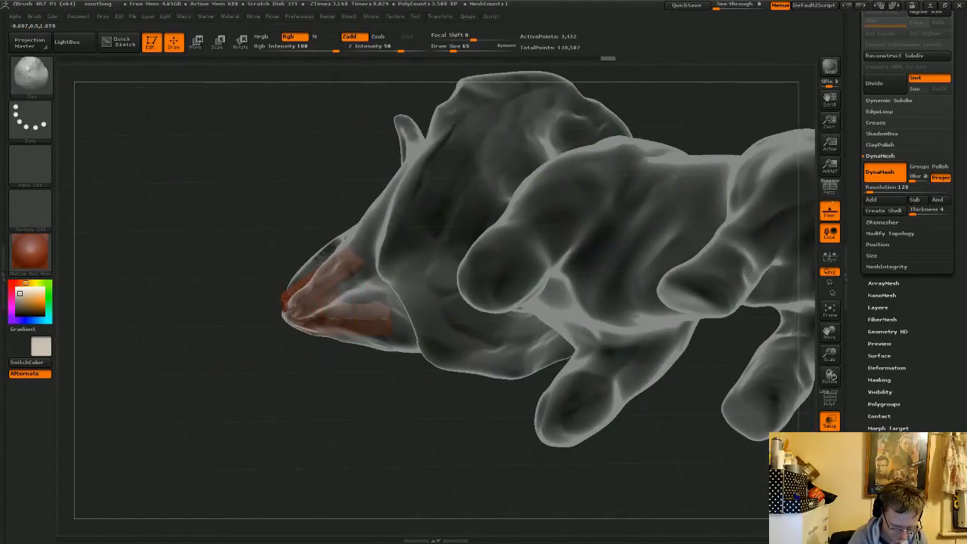
- Refine the front corner of the V-shaped mouth piece from above and below with the Clay brush so it follows the jaw
mouse_move(328, 406)
left_mouse_down()
mouse_move(378, 442)
mouse_move(464, 477)
left_mouse_up()
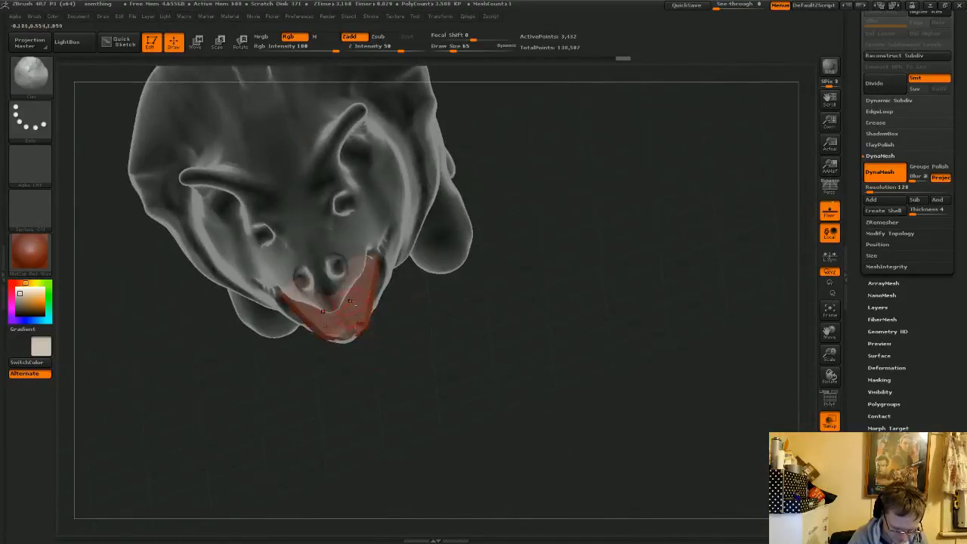
left_click_drag(366, 324, 345, 311)
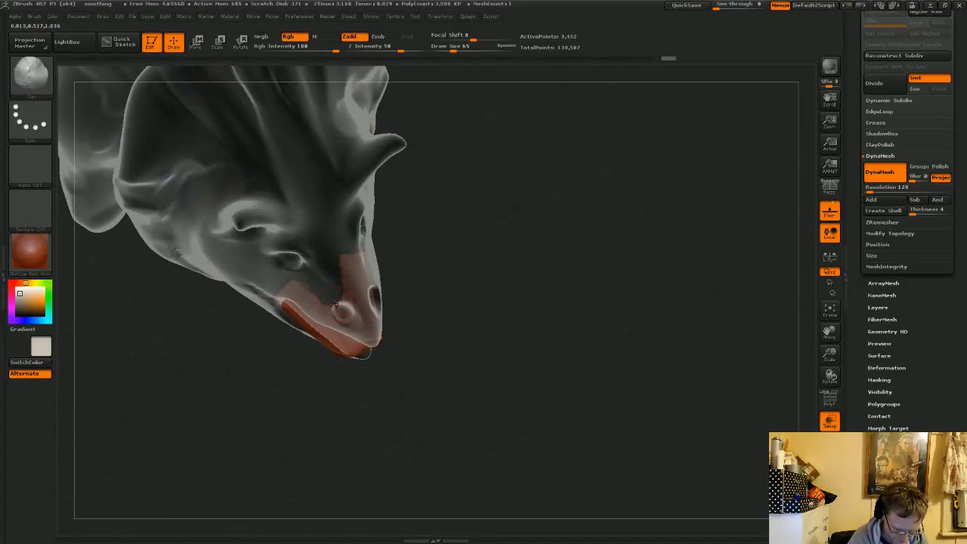
left_click_drag(335, 304, 386, 330)
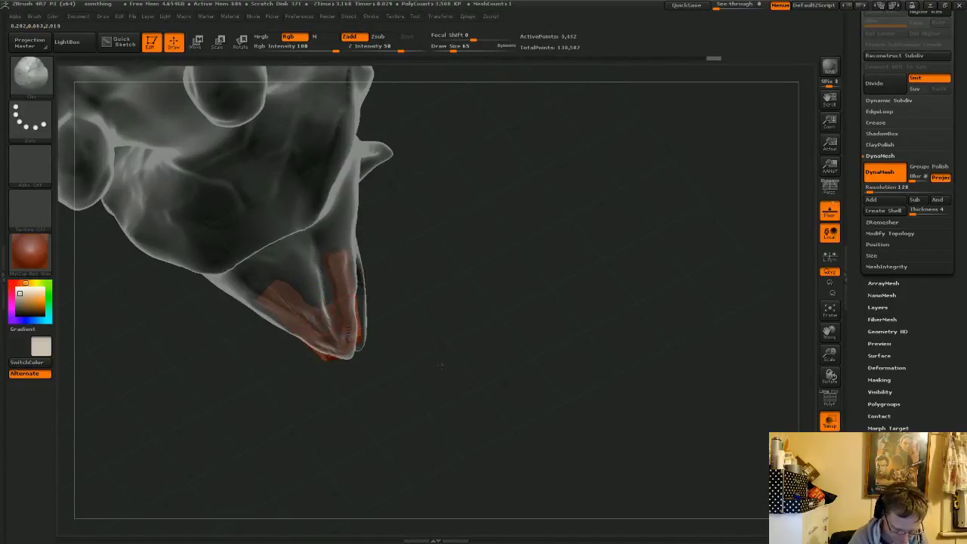
mouse_move(440, 366)
left_mouse_down()
mouse_move(410, 346)
mouse_move(390, 401)
mouse_move(378, 400)
mouse_move(332, 308)
mouse_move(403, 371)
mouse_move(413, 368)
mouse_move(340, 338)
left_mouse_up()
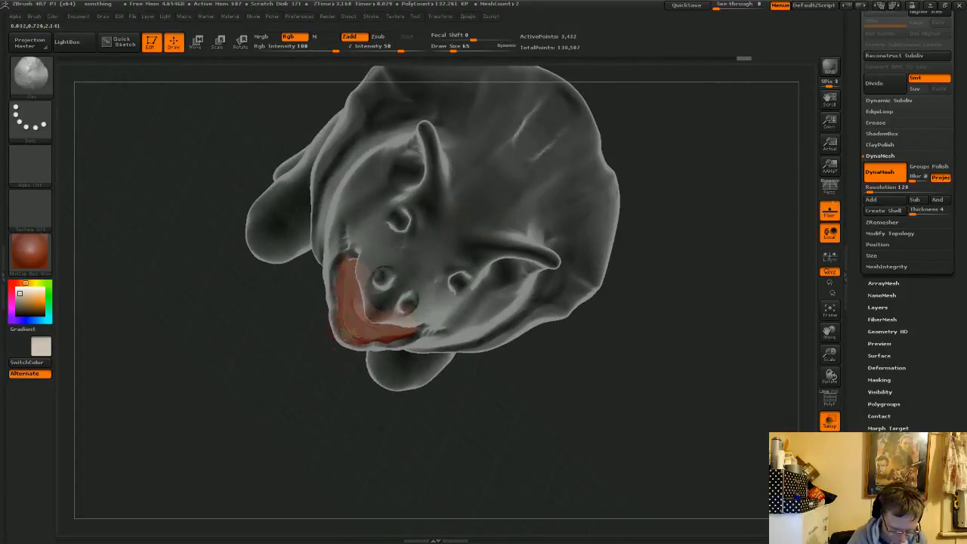
left_click_drag(446, 414, 396, 333)
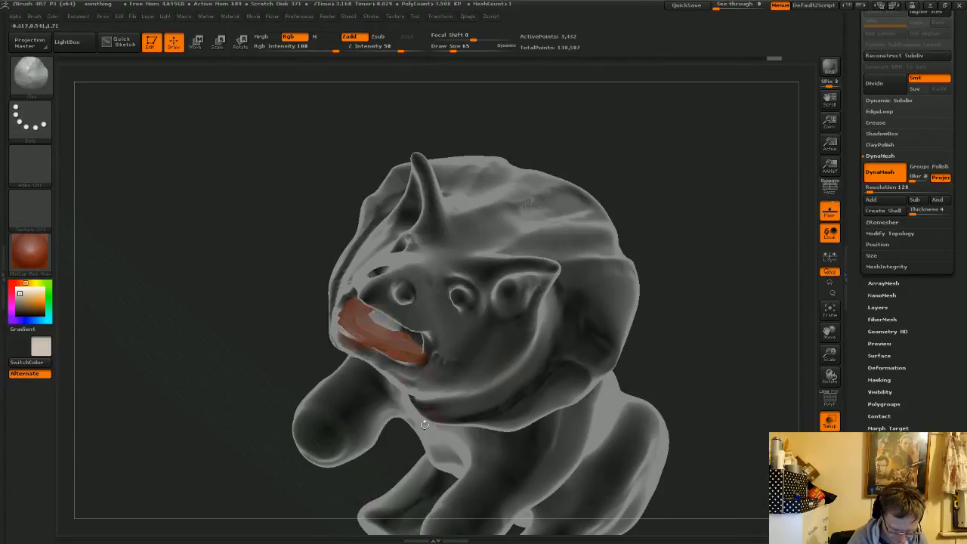
mouse_move(423, 426)
left_mouse_down()
mouse_move(392, 467)
mouse_move(385, 457)
left_mouse_up()
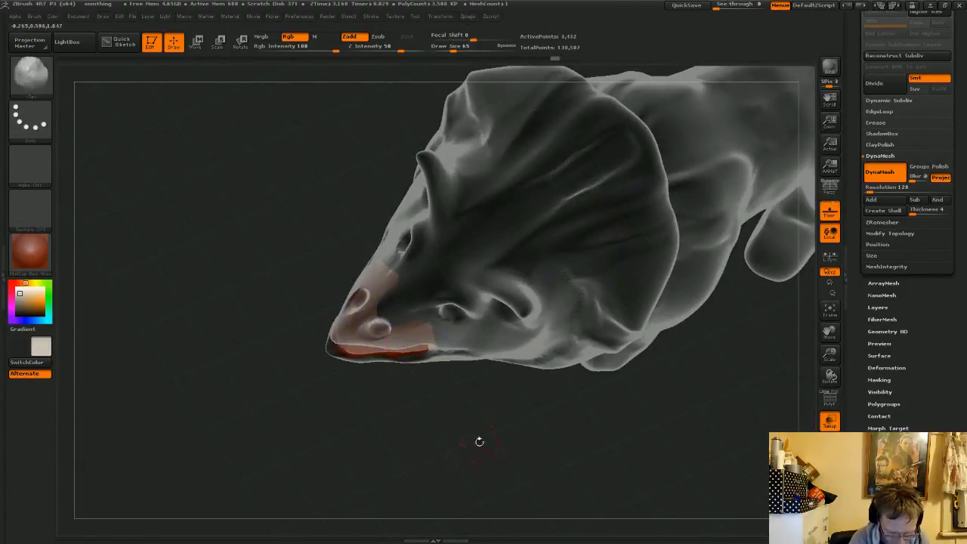
mouse_move(480, 442)
left_mouse_down()
mouse_move(469, 373)
mouse_move(493, 366)
left_mouse_up()
left_click_drag(302, 145, 308, 225)
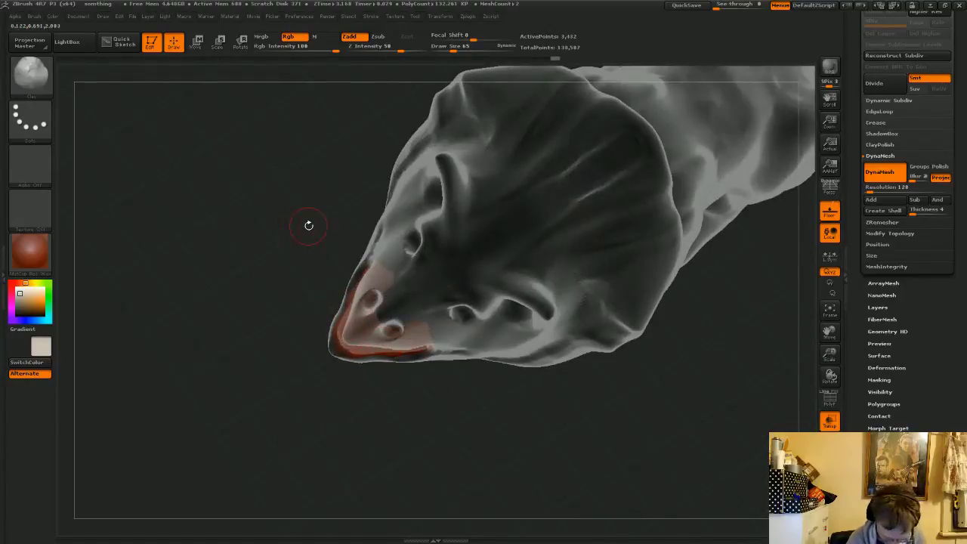
- Stretch the rear ends of the mouth piece back past the mouth corners and upward with the Move Topological brush
key("b")
key("m")
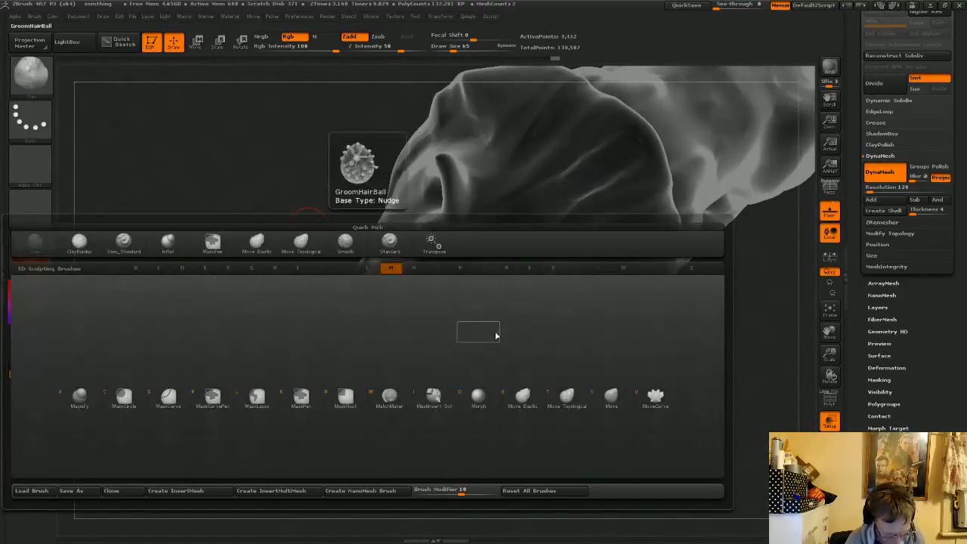
key("t")
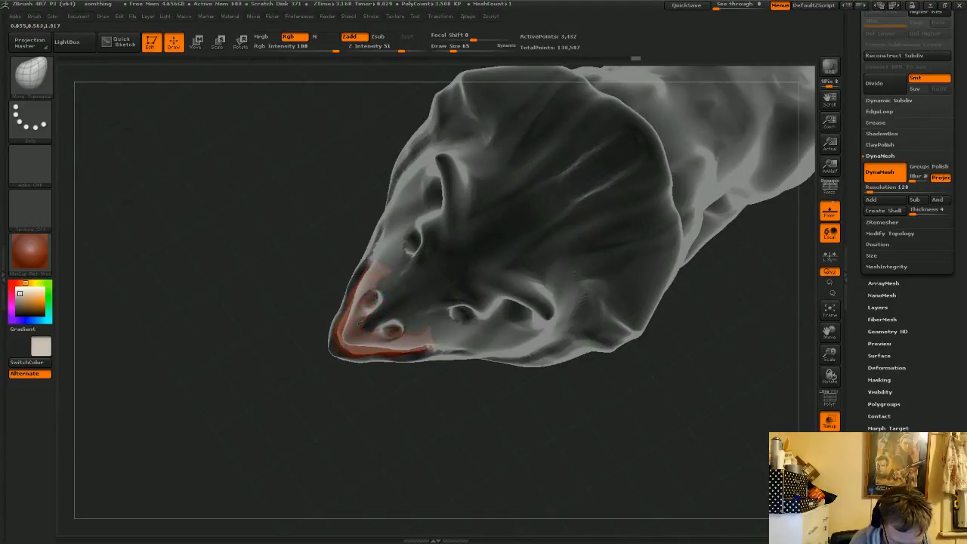
left_click_drag(355, 423, 321, 378)
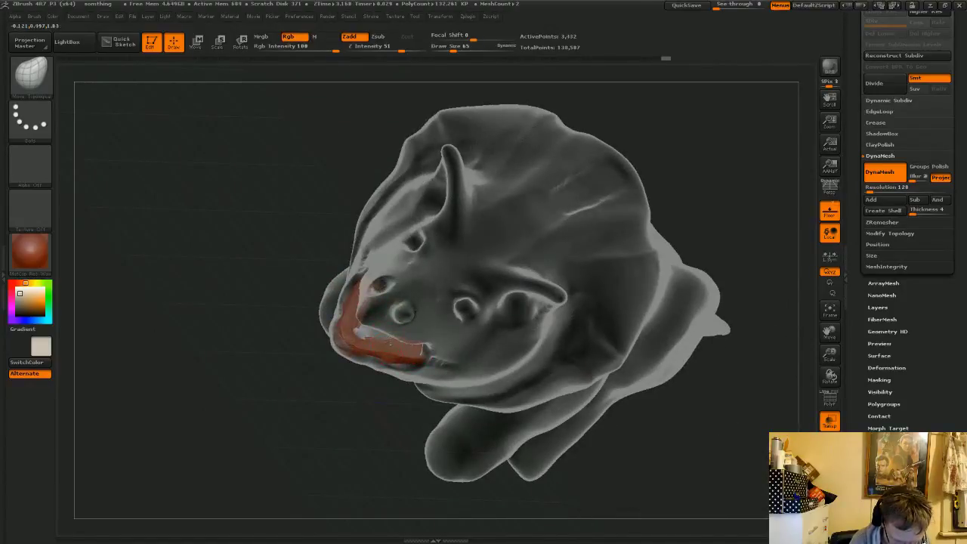
left_click_drag(356, 408, 336, 344)
left_click_drag(420, 354, 425, 363)
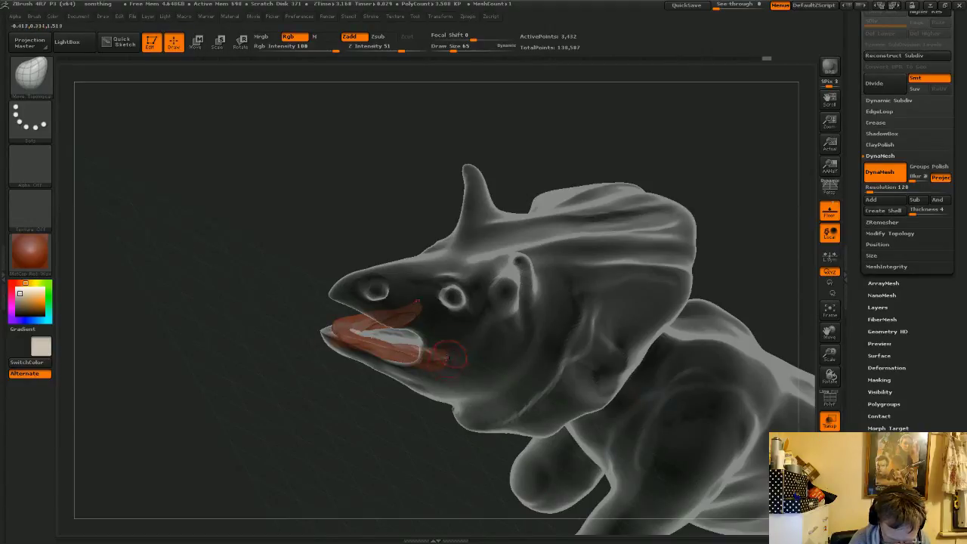
left_click_drag(401, 433, 554, 495)
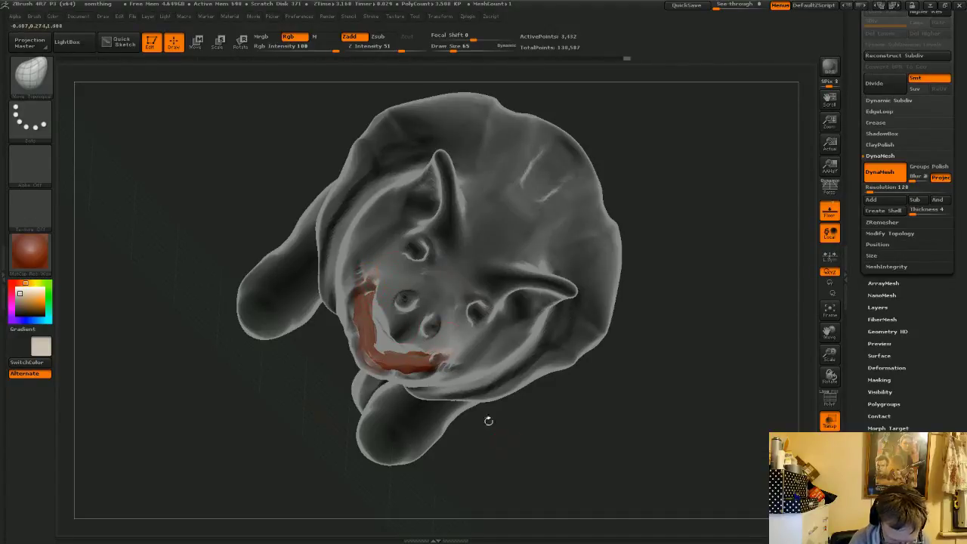
left_click_drag(488, 421, 425, 335)
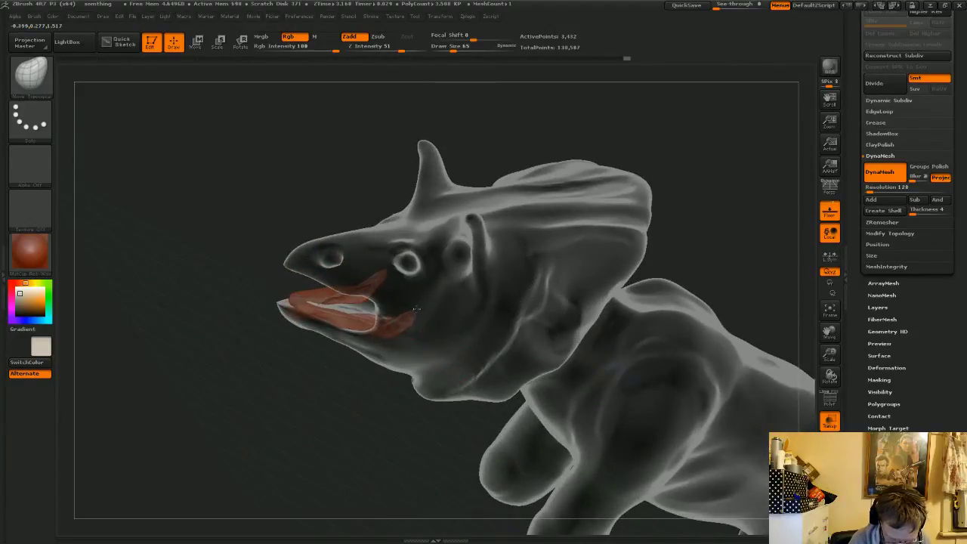
- Smooth the extended rear ends and pull them further up into the cheeks behind the mouth corners
key("shift")
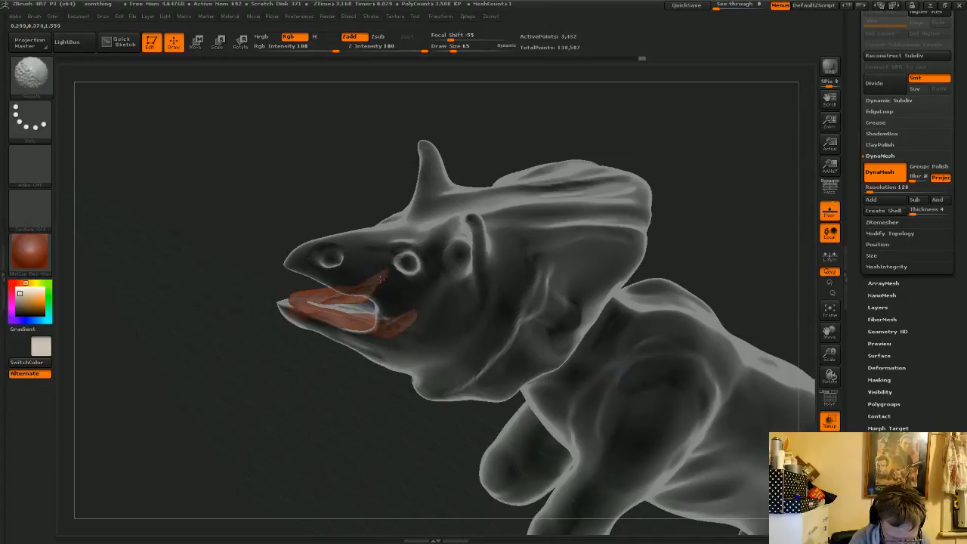
mouse_move(451, 463)
left_mouse_down()
mouse_move(452, 431)
mouse_move(421, 448)
mouse_move(481, 432)
mouse_move(430, 431)
mouse_move(456, 432)
left_mouse_up()
key("shift")
left_click_drag(384, 408, 358, 430)
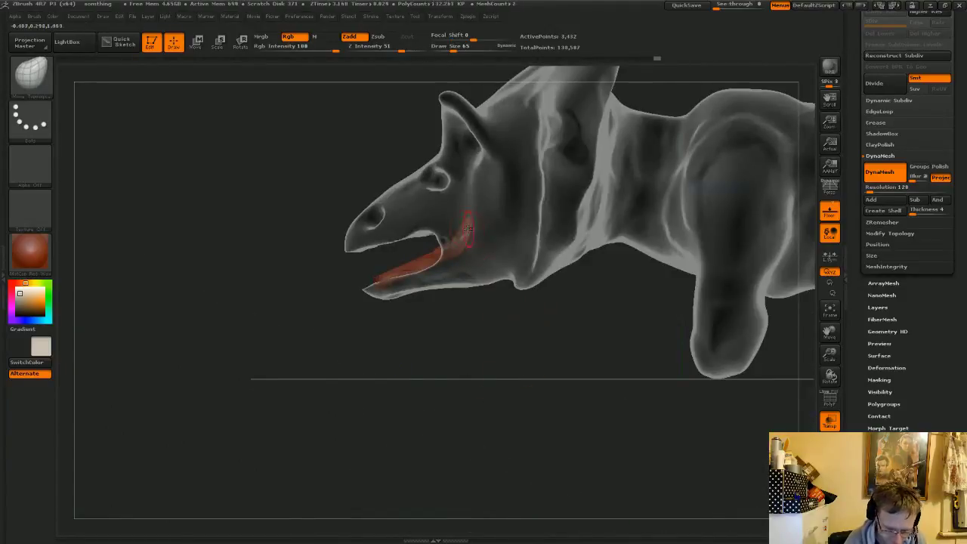
left_click_drag(498, 375, 497, 355)
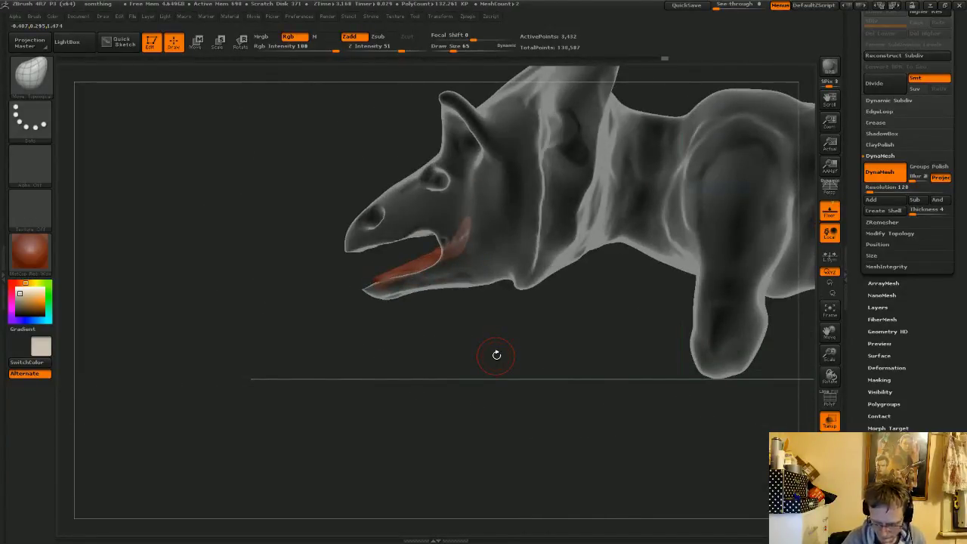
- Duplicate the mouth piece subtool and make the copy the active subtool
scroll(916, 121, "up", 5)
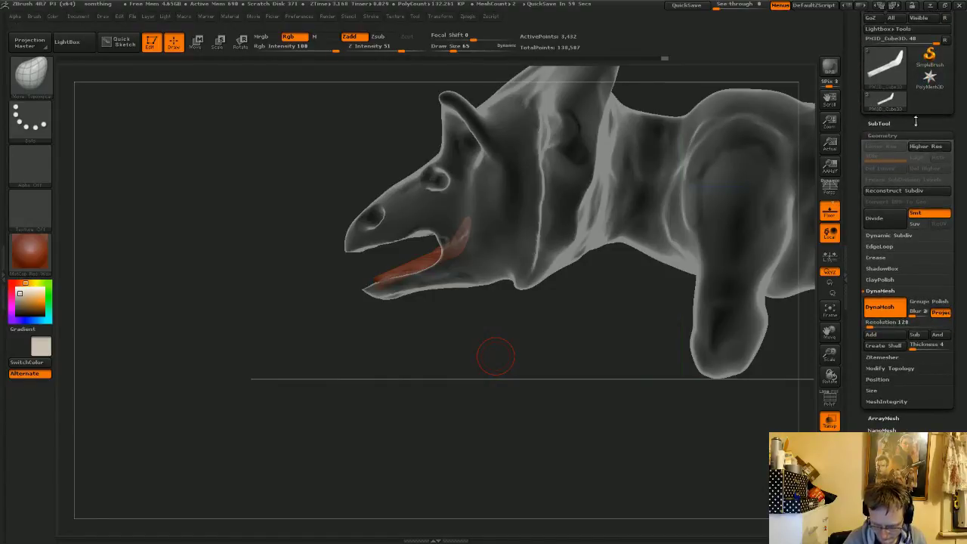
left_click(916, 122)
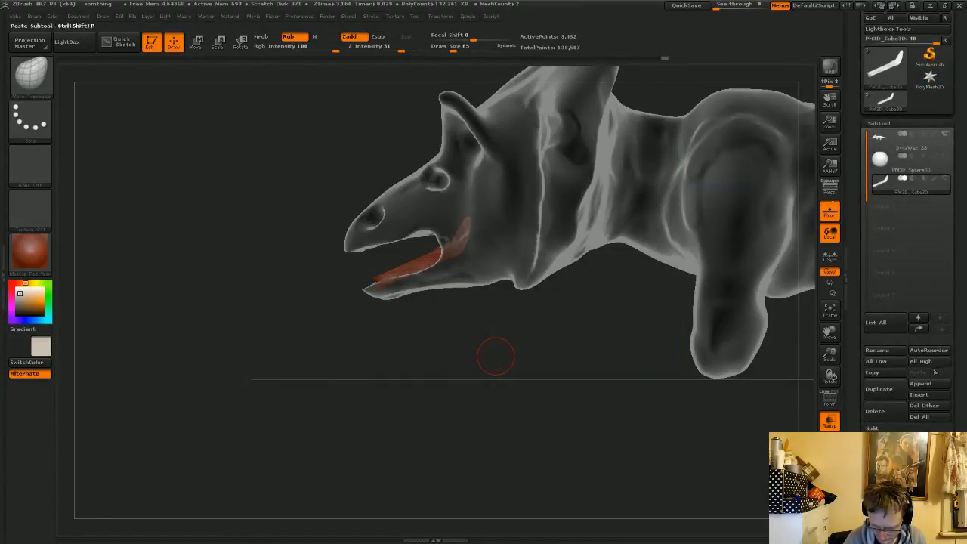
left_click(880, 389)
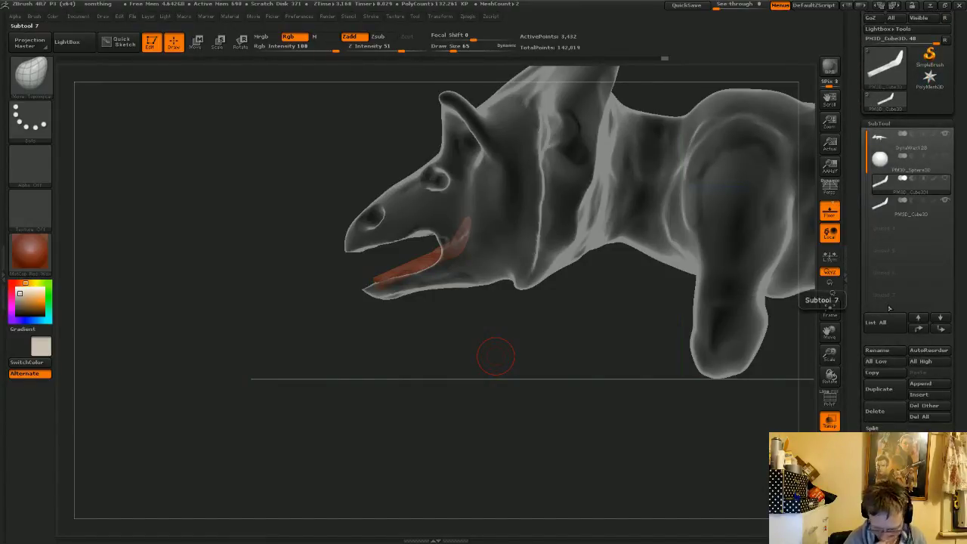
left_click(886, 200)
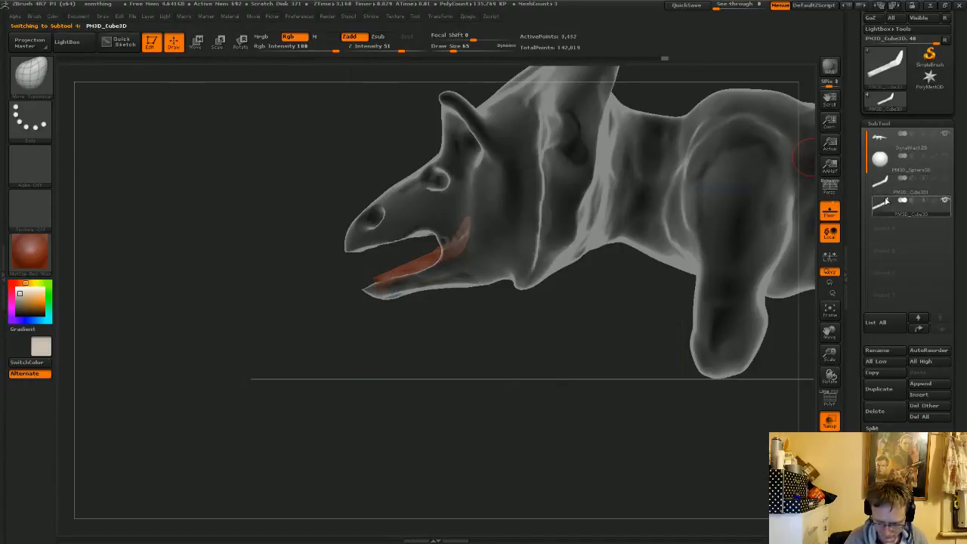
- Rename the original mouth piece subtool as lowerjaw and its duplicate as Upperfjaw
left_click(901, 190)
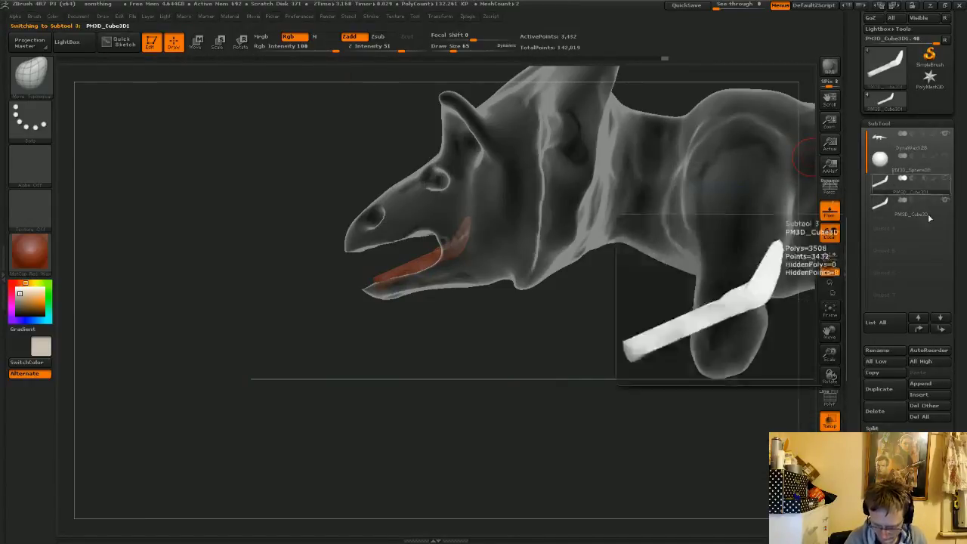
left_click(898, 350)
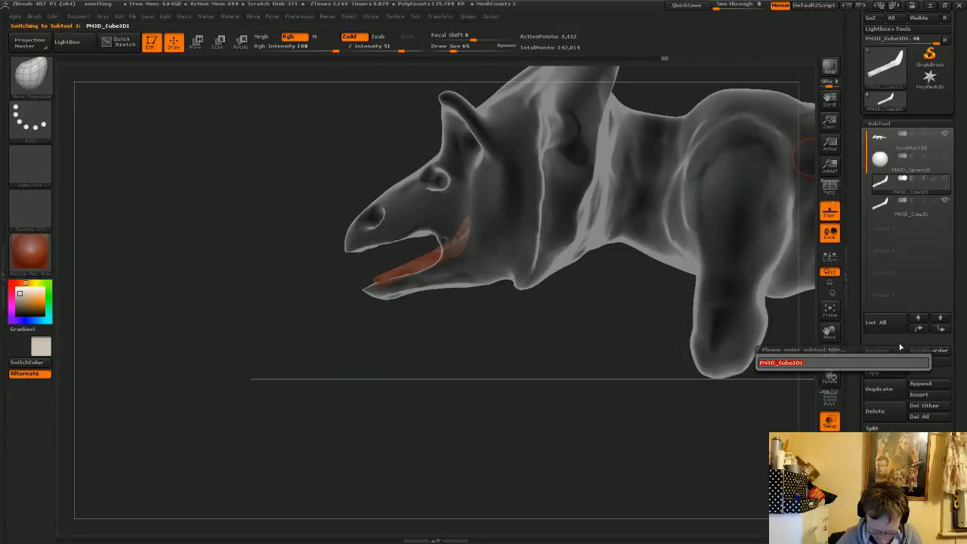
type("lowerjaw")
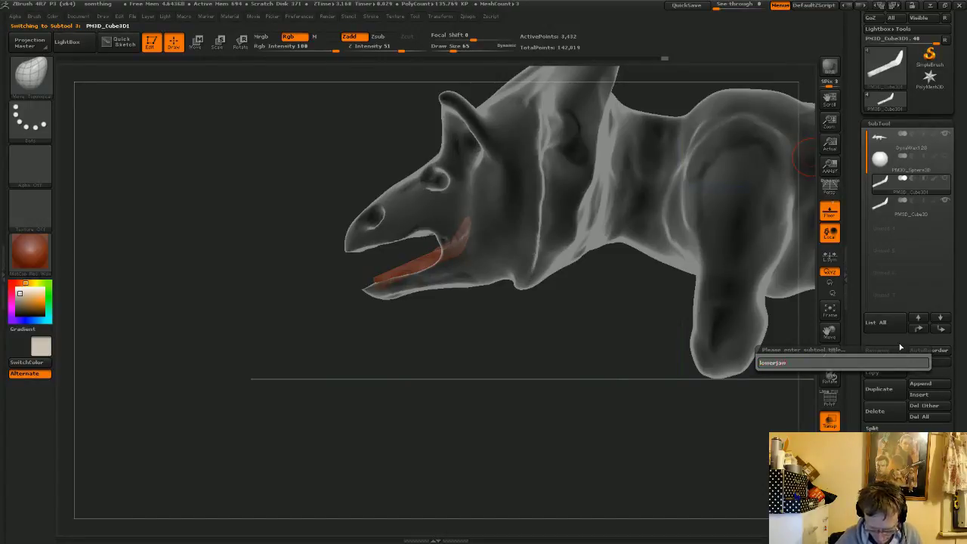
key("Return")
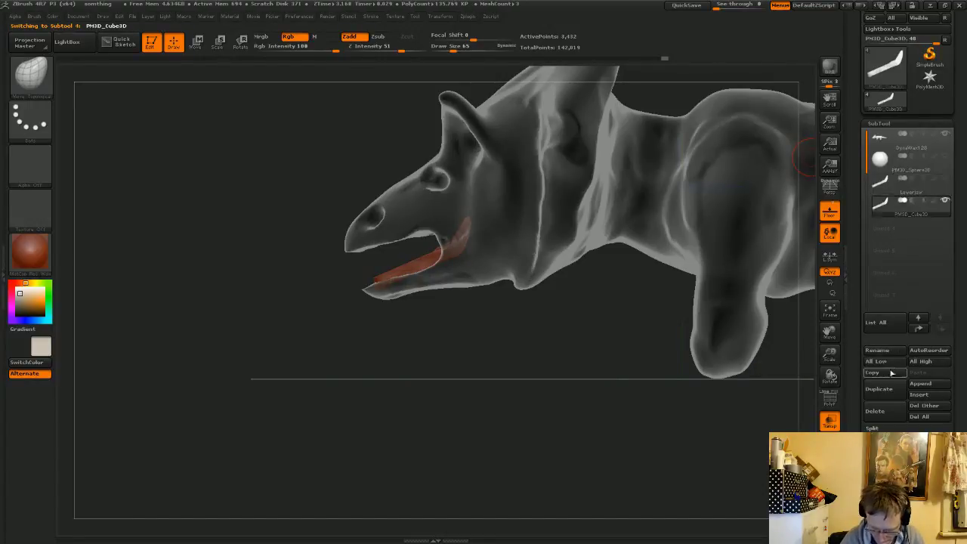
left_click(892, 349)
type("up")
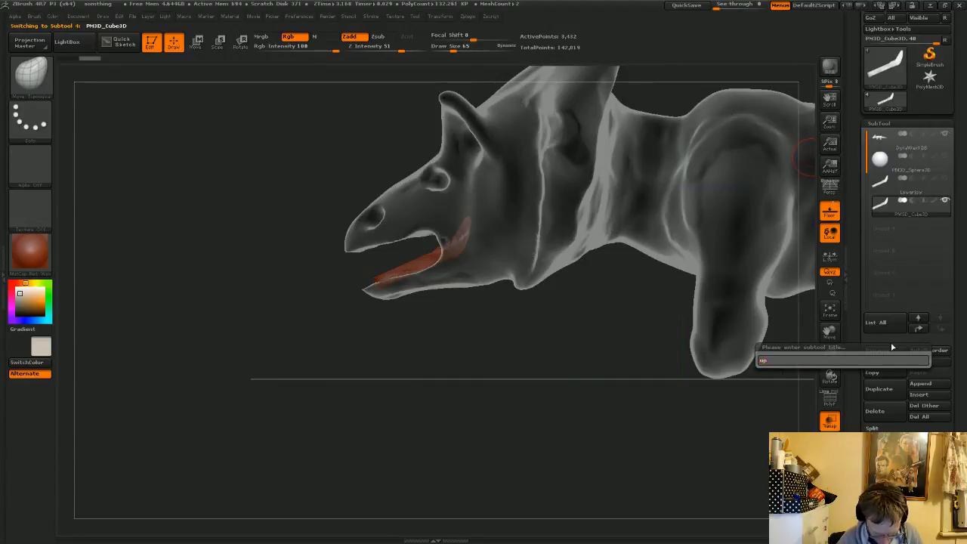
type("perface")
key("Return")
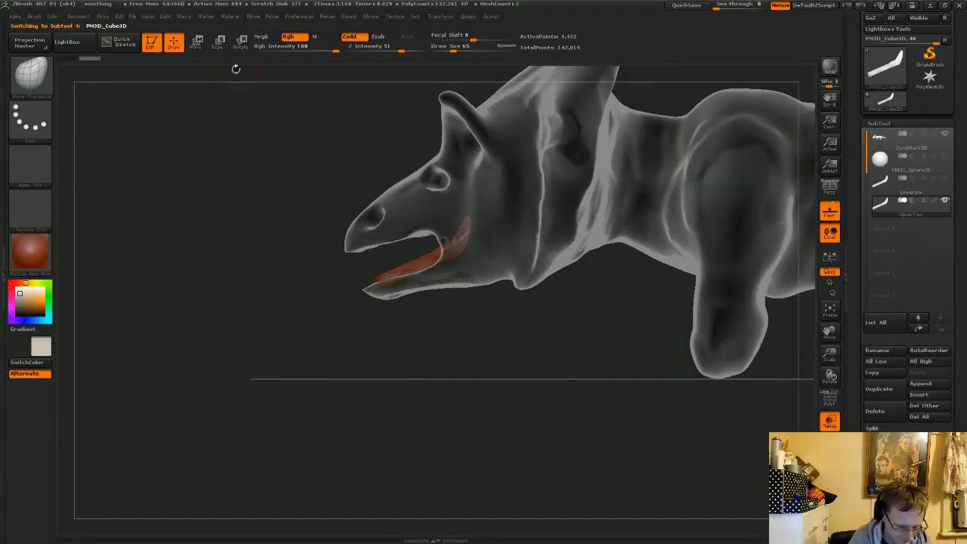
- Move the duplicated mouth piece up and slightly forward into the upper jaw, and show the lower jaw piece beneath it
key("w")
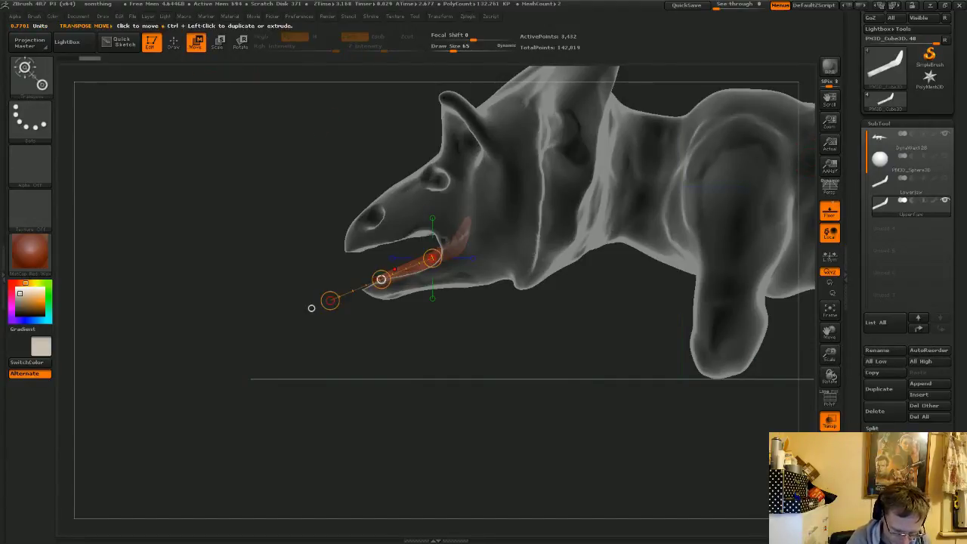
left_click_drag(382, 278, 367, 244)
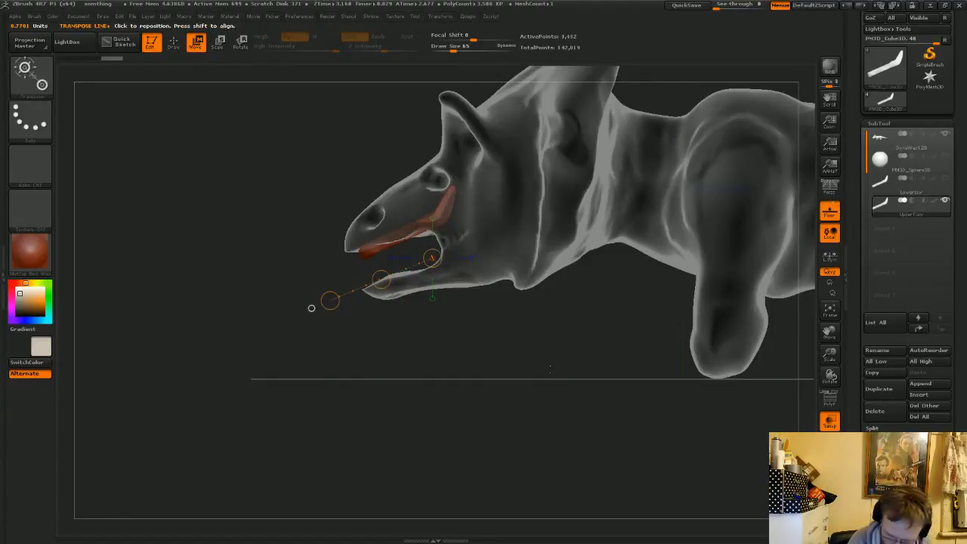
left_click(945, 178)
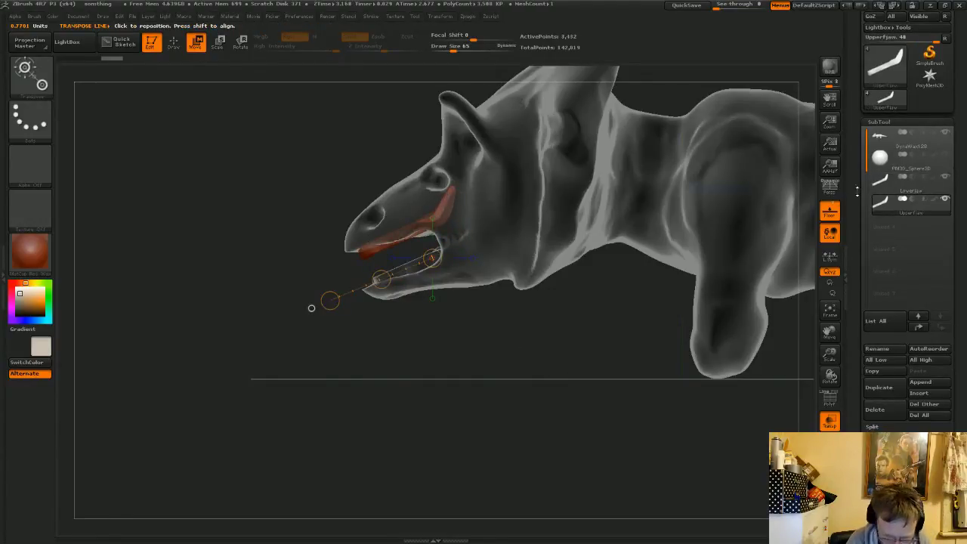
left_click_drag(311, 307, 402, 296)
mouse_move(552, 317)
left_mouse_down()
mouse_move(507, 334)
mouse_move(547, 330)
left_mouse_up()
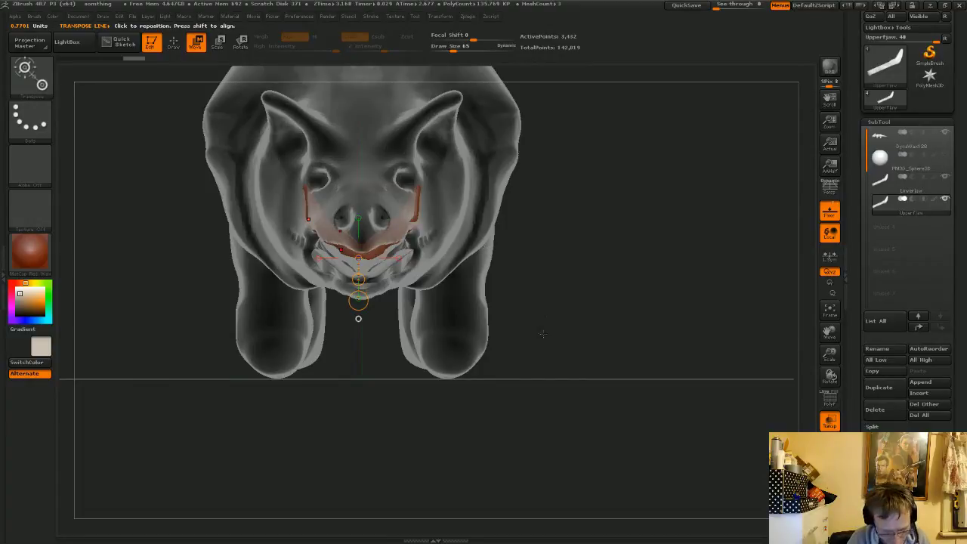
left_click_drag(542, 333, 529, 307)
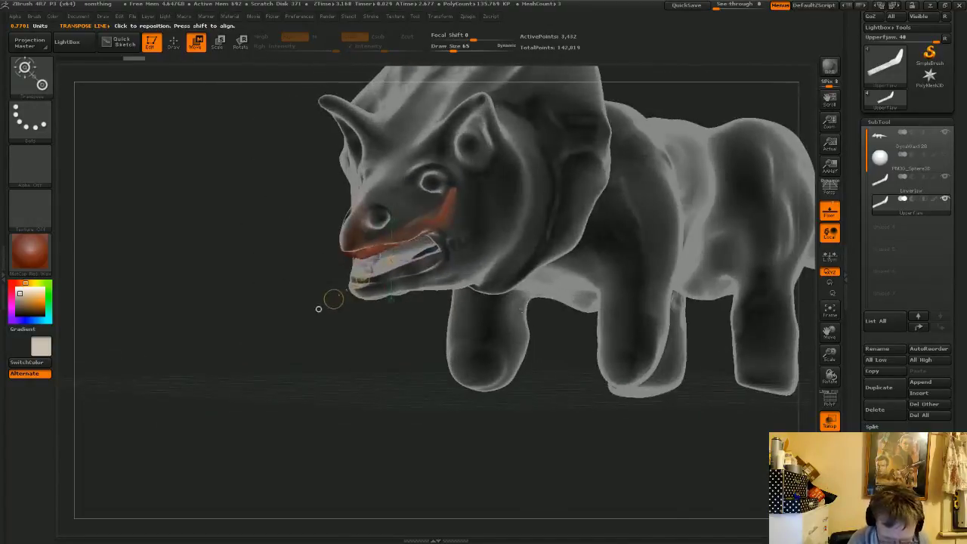
- Examine the body and the two jaw pieces by toggling their visibility, and make the upper jaw piece active again
left_click(948, 133)
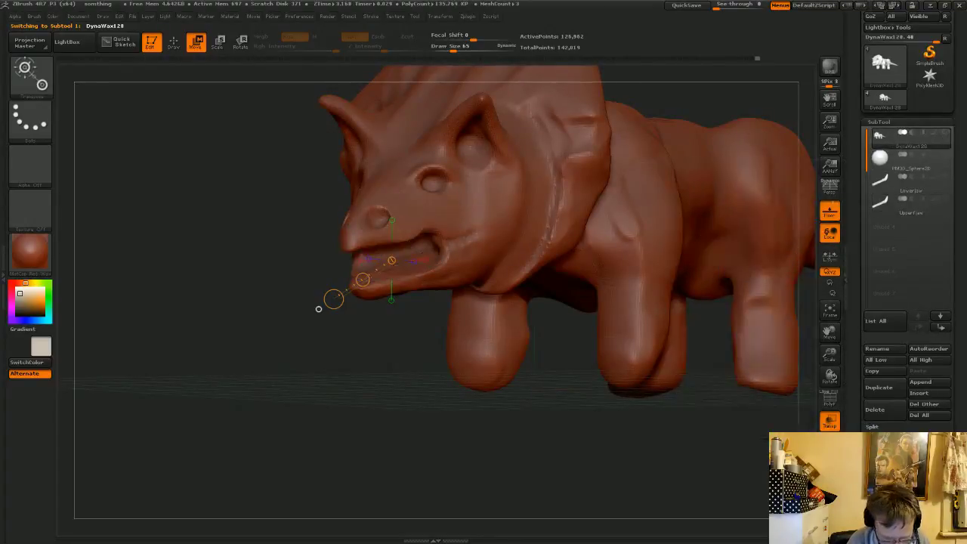
left_click(922, 181)
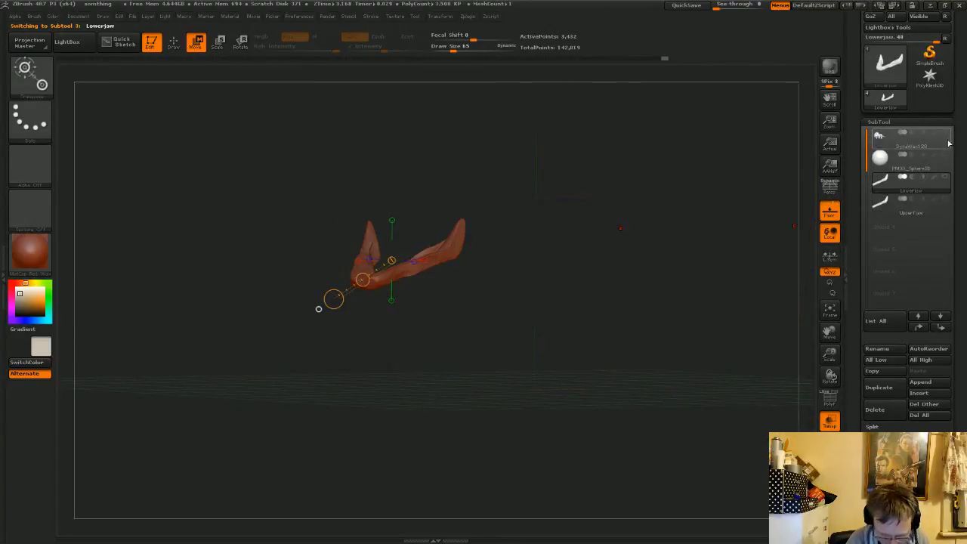
left_click(945, 201)
mouse_move(937, 199)
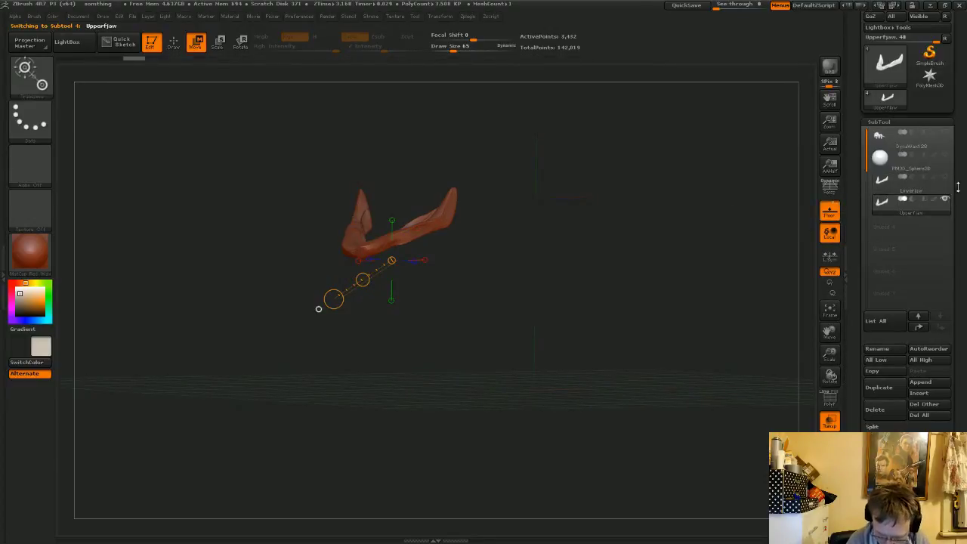
left_click(905, 198)
left_click_drag(525, 329, 446, 340)
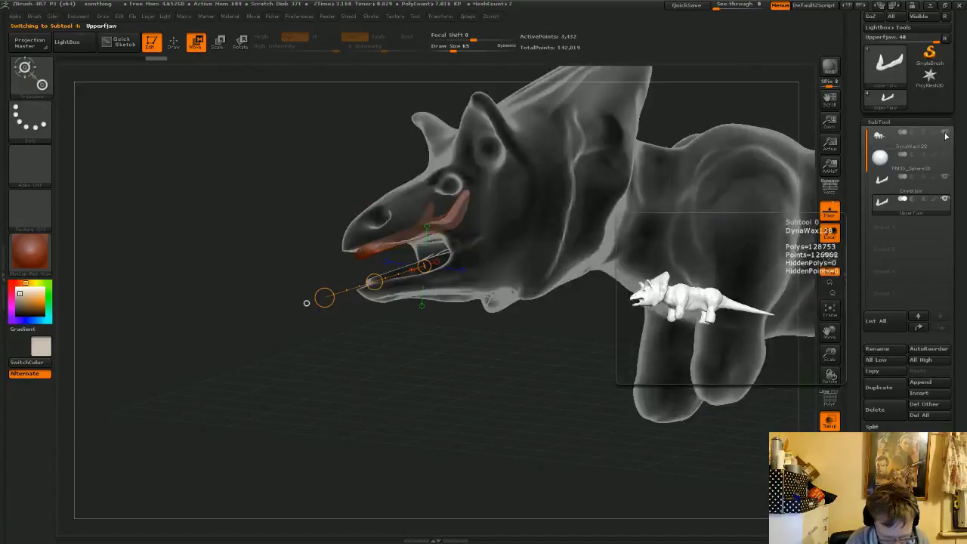
- Raise the upper jaw piece slightly so it sits deeper inside the upper jaw, viewed from the side
left_click_drag(499, 360, 475, 358)
left_click_drag(381, 279, 381, 272)
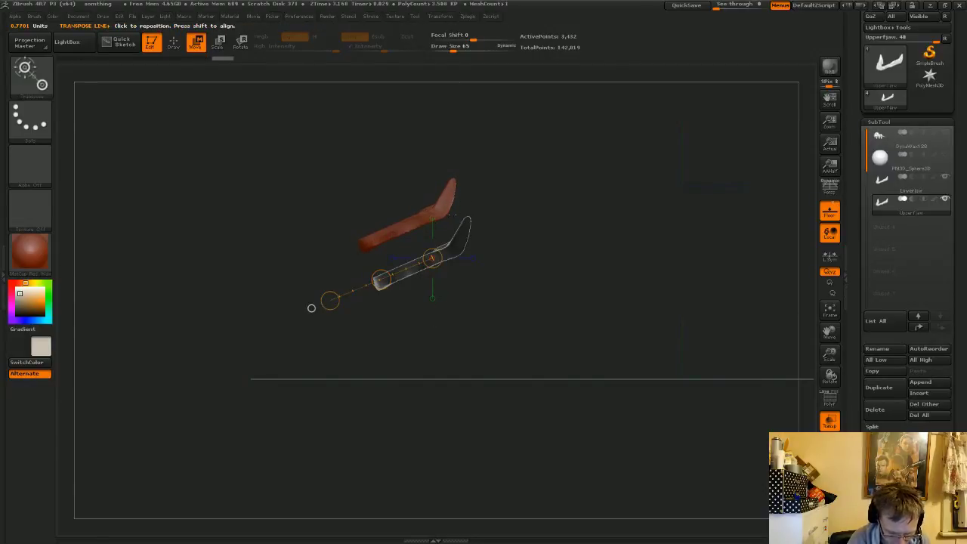
mouse_move(944, 138)
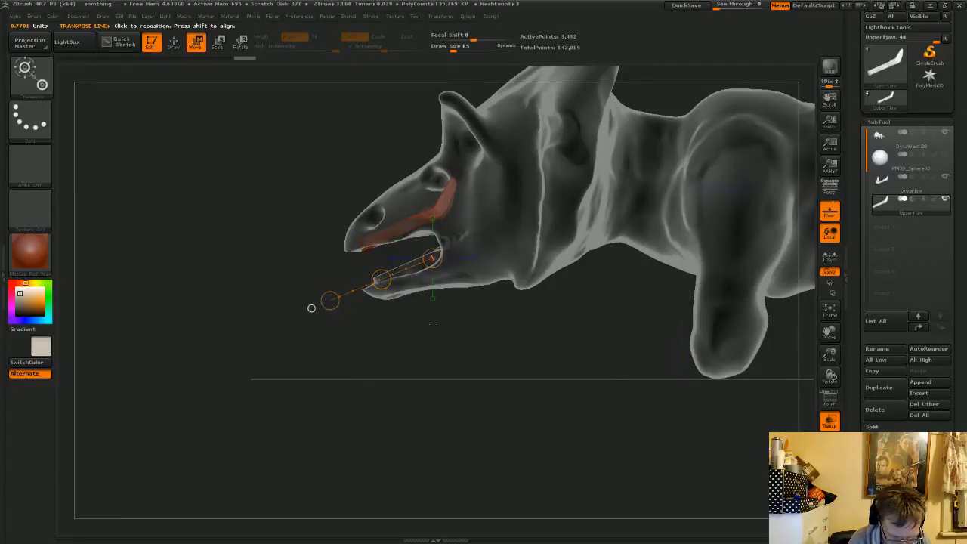
mouse_move(311, 307)
left_mouse_down()
mouse_move(367, 310)
mouse_move(355, 283)
mouse_move(312, 307)
left_mouse_up()
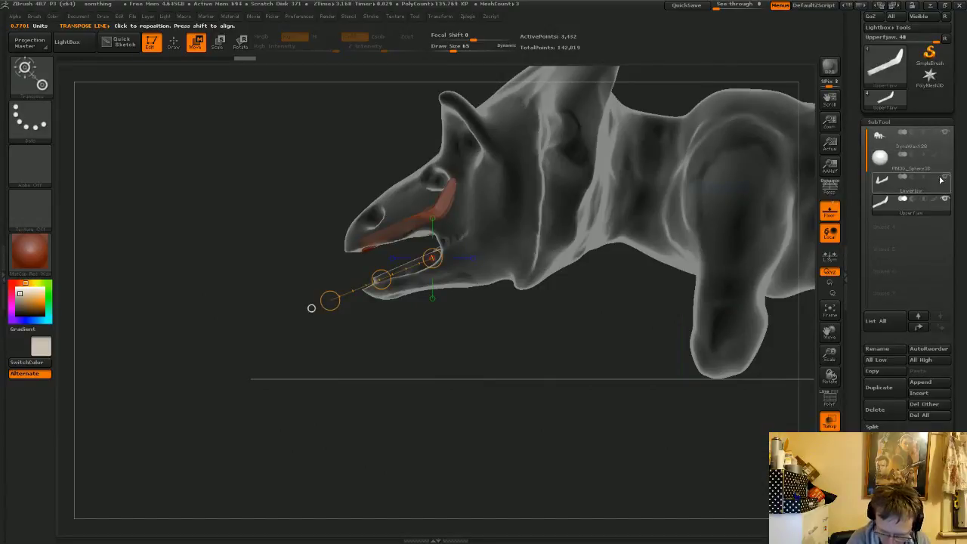
- Hide the body and bend the upper jaw piece's rear ends down toward the lower piece with the Move Topological brush, smoothing them
left_click(946, 132)
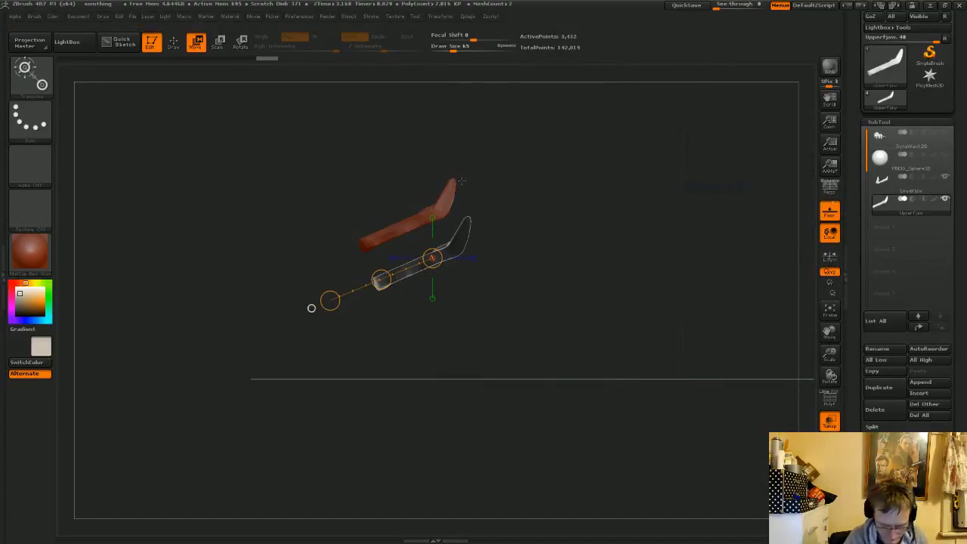
key("q")
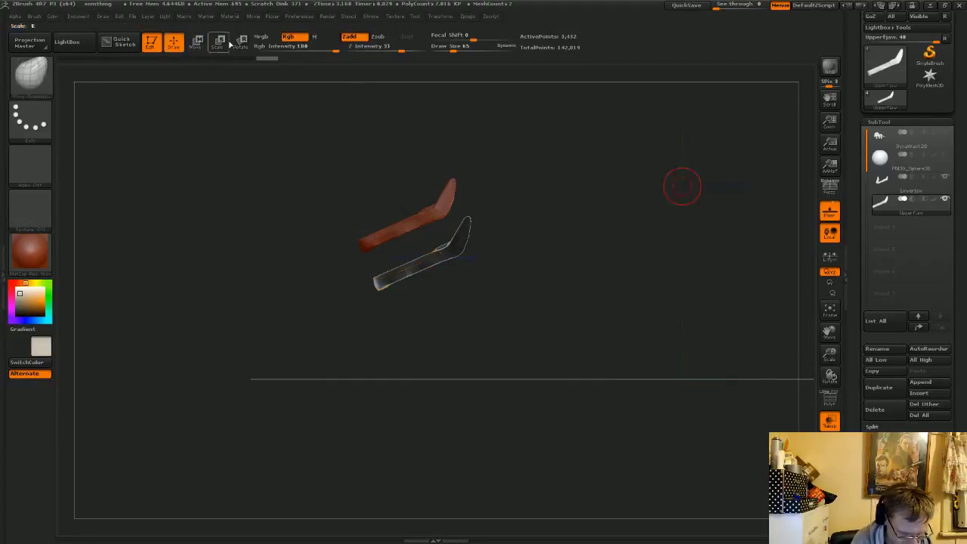
mouse_move(451, 183)
left_mouse_down()
mouse_move(456, 215)
mouse_move(547, 284)
left_mouse_up()
left_click_drag(453, 194, 450, 199, "shift")
mouse_move(517, 262)
left_mouse_down()
mouse_move(532, 238)
mouse_move(525, 215)
left_mouse_up()
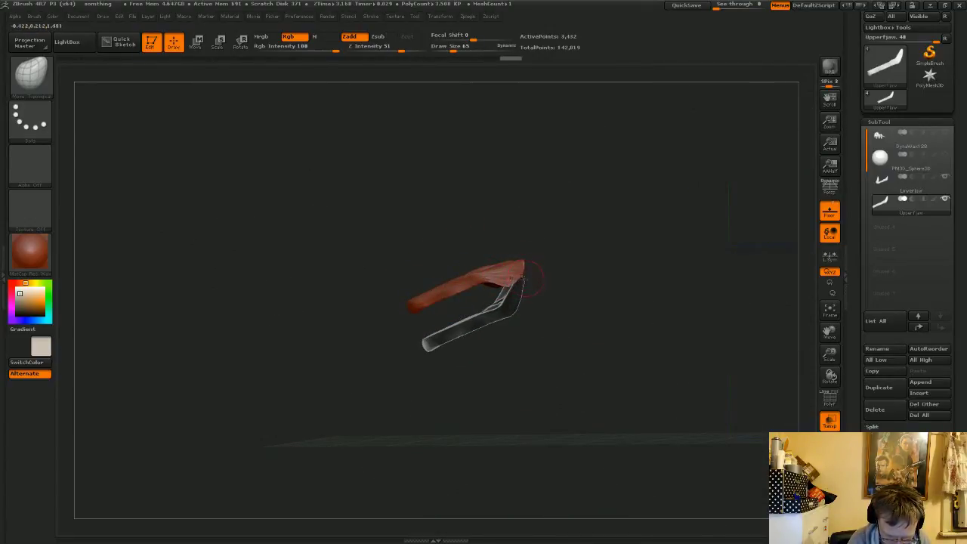
- Pull the upper jaw piece's rear ends over the lower piece's rear tips with the Move Topological brush from several angles
mouse_move(524, 279)
left_mouse_down()
mouse_move(596, 302)
mouse_move(535, 269)
left_mouse_up()
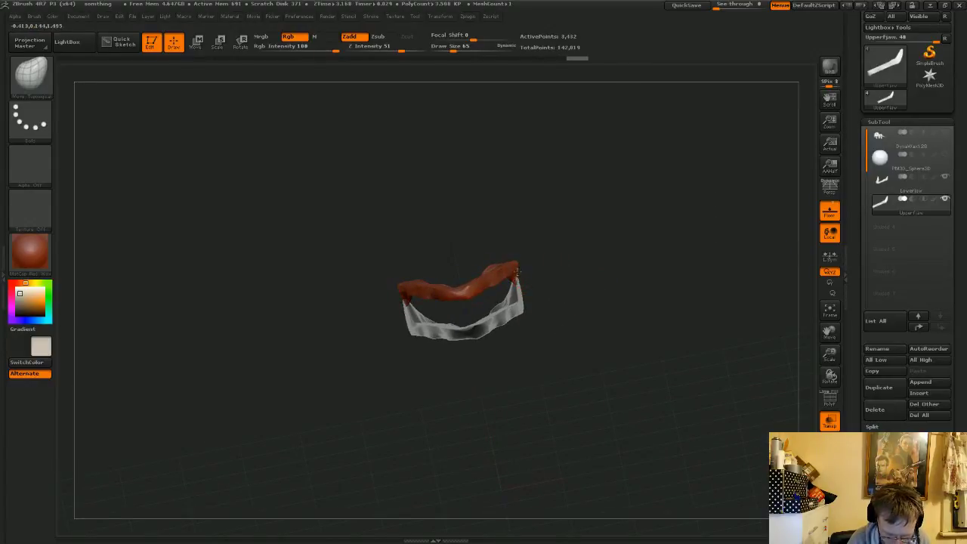
mouse_move(565, 292)
left_mouse_down()
mouse_move(628, 395)
mouse_move(556, 296)
left_mouse_up()
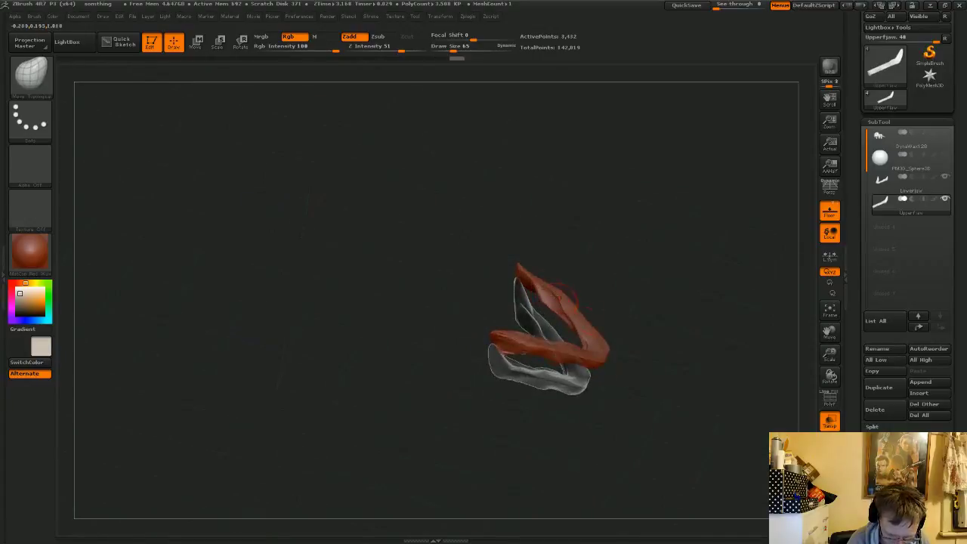
left_click_drag(619, 250, 543, 298)
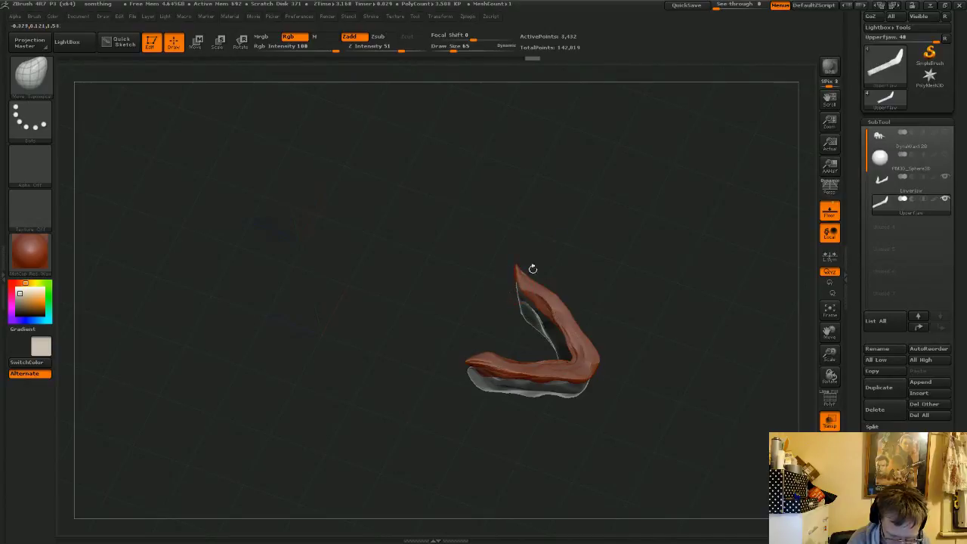
left_click_drag(533, 269, 579, 292)
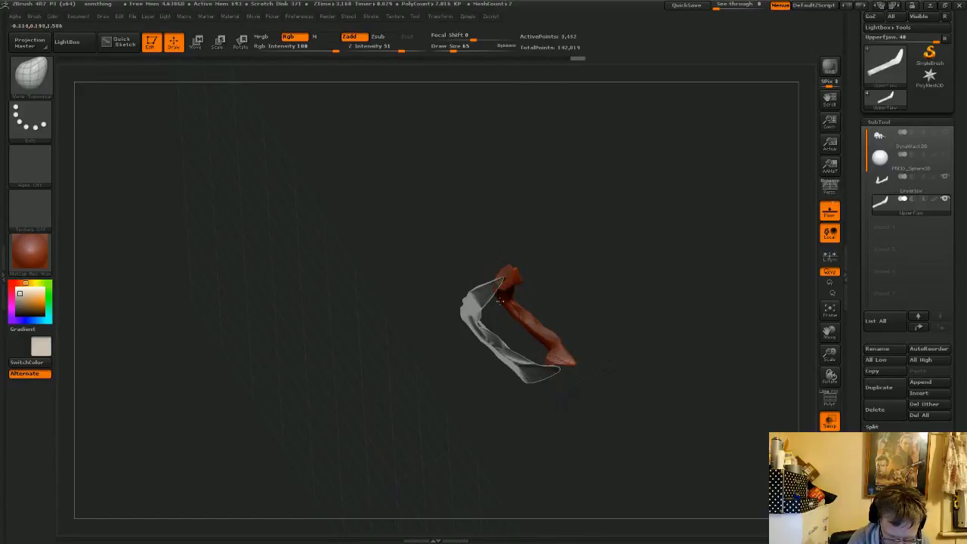
left_click_drag(534, 265, 598, 302)
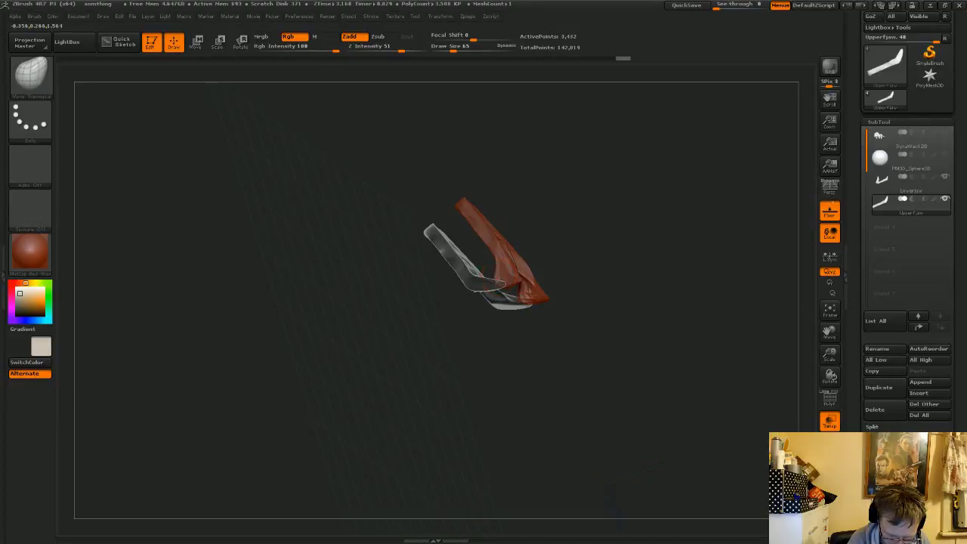
- Smooth the upper jaw piece's side arms and reshape the flared rear ends so they overlap the lower piece's tips
left_click_drag(503, 263, 525, 251, "shift")
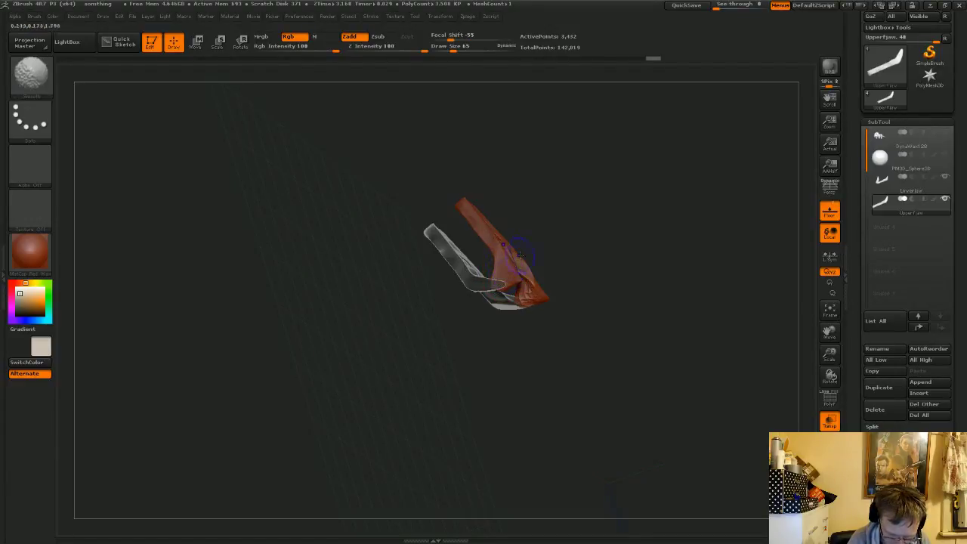
mouse_move(638, 262)
left_mouse_down()
mouse_move(639, 285)
mouse_move(651, 280)
left_mouse_up()
left_click_drag(523, 260, 521, 260)
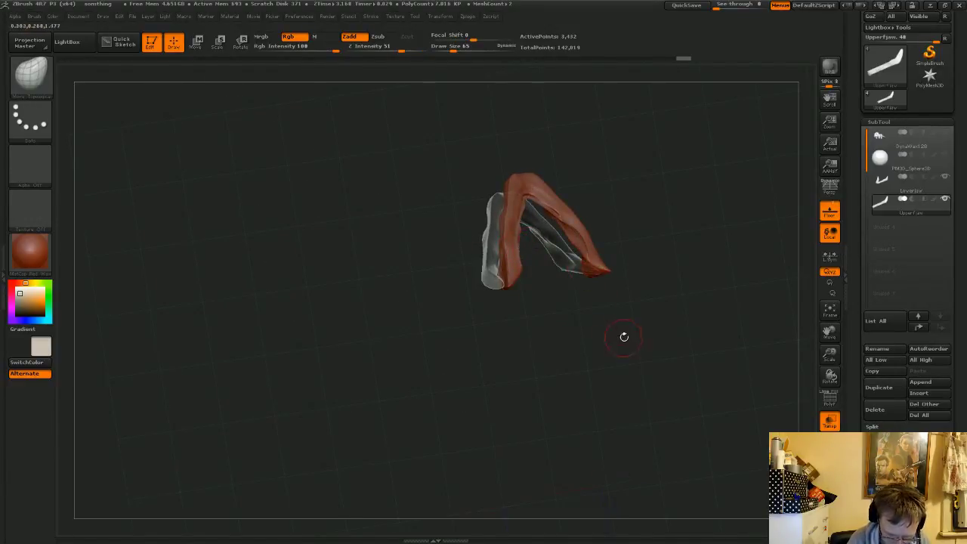
left_click_drag(624, 337, 605, 289)
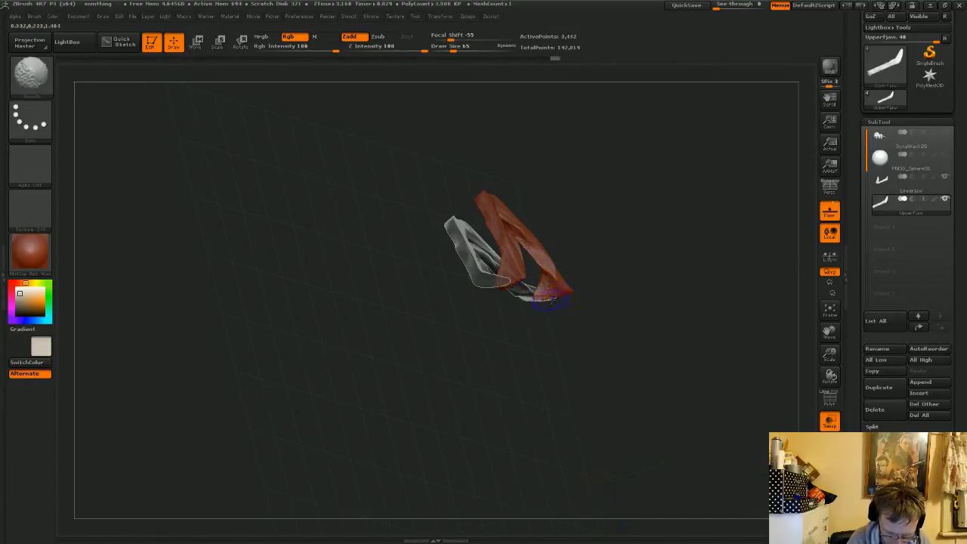
left_click_drag(637, 380, 599, 342)
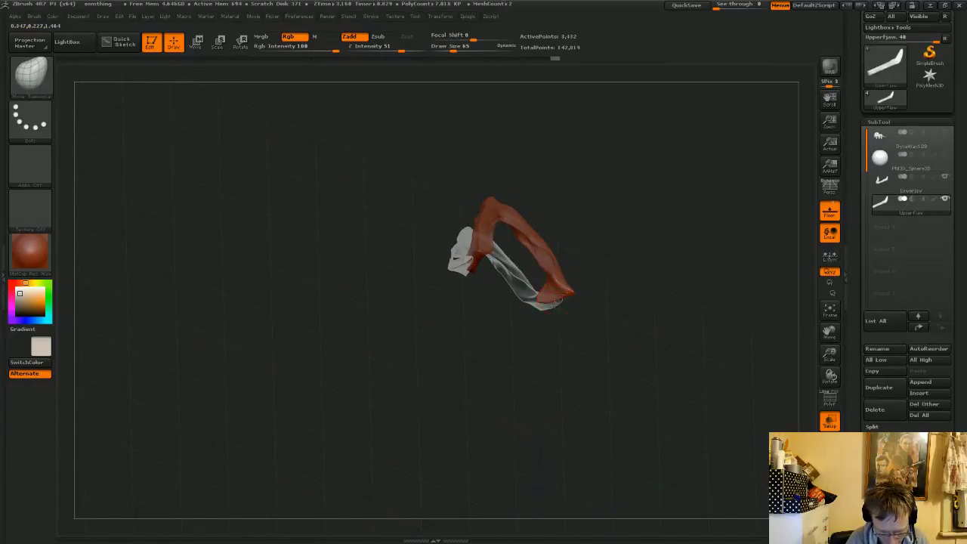
left_click_drag(556, 302, 550, 308)
left_click_drag(560, 389, 534, 400)
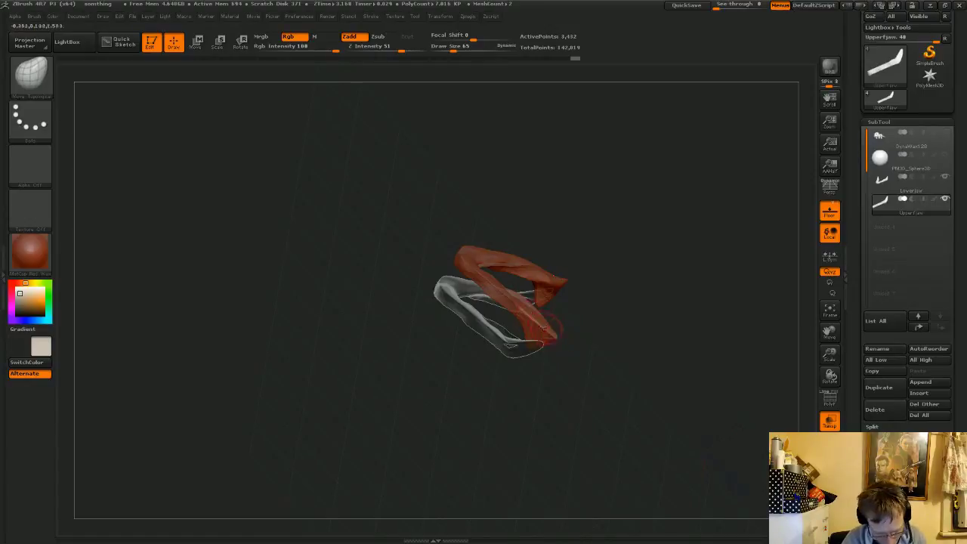
left_click_drag(573, 396, 569, 432)
mouse_move(669, 341)
left_mouse_down()
mouse_move(632, 266)
mouse_move(607, 348)
mouse_move(472, 336)
mouse_move(488, 346)
mouse_move(504, 410)
mouse_move(686, 344)
left_mouse_up()
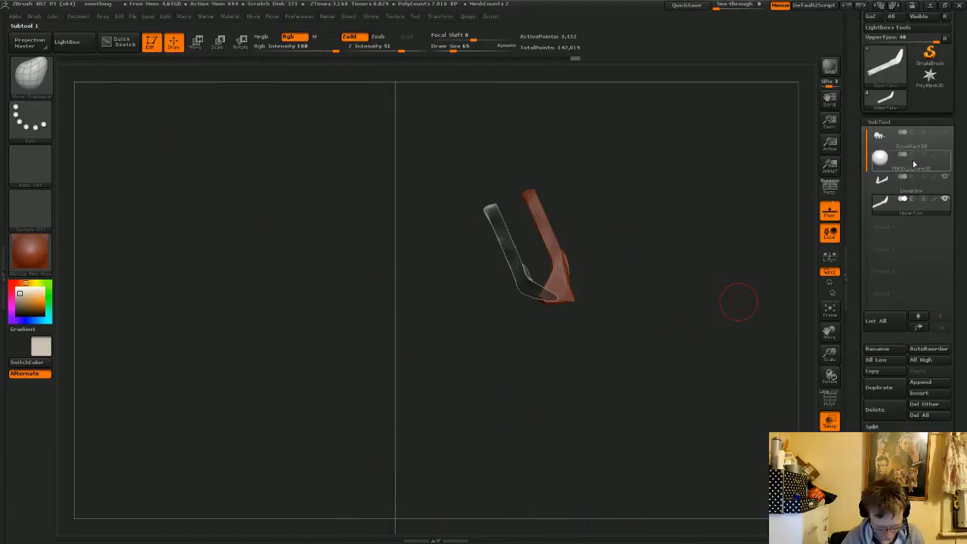
- Show the body again and frame the upper jaw piece closely inside the transparent head
key("f")
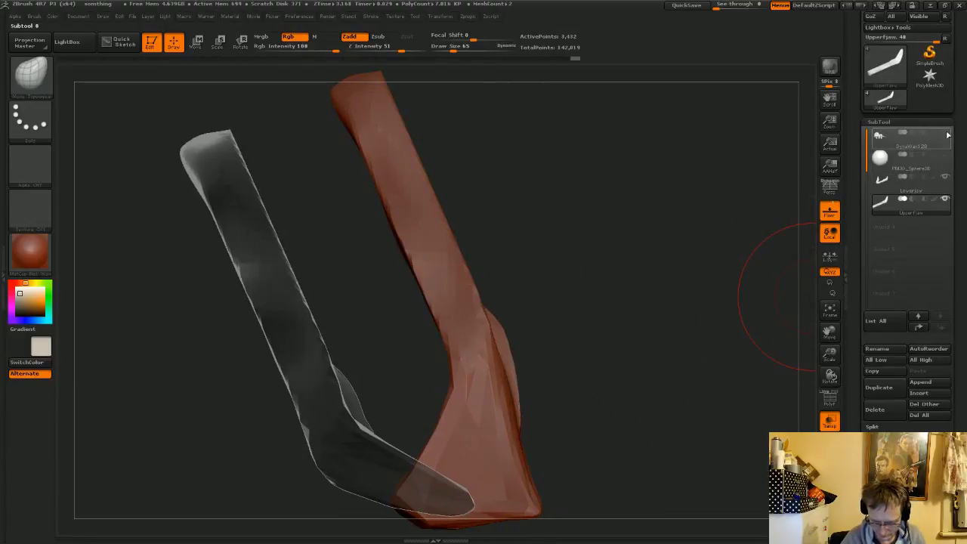
left_click(944, 133)
key("f")
left_click_drag(608, 389, 568, 348)
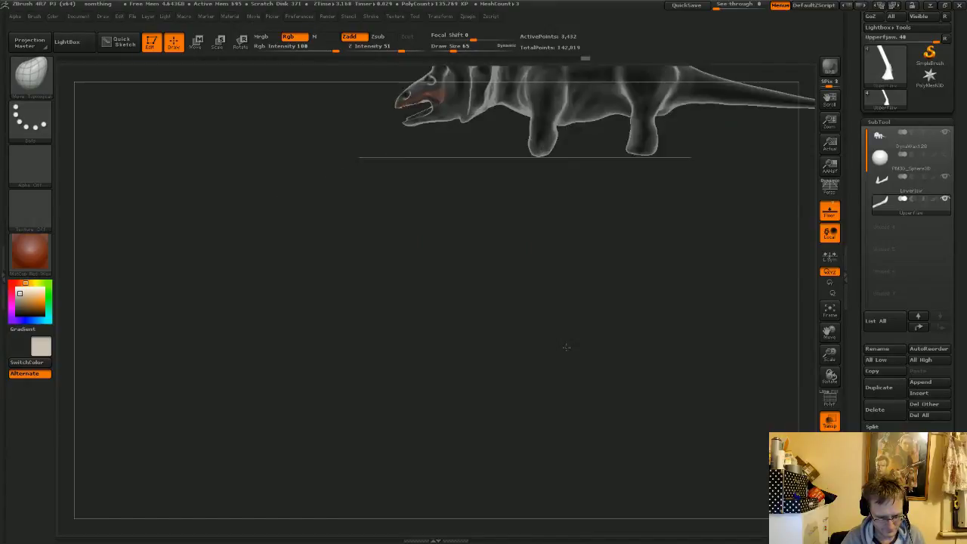
key("f")
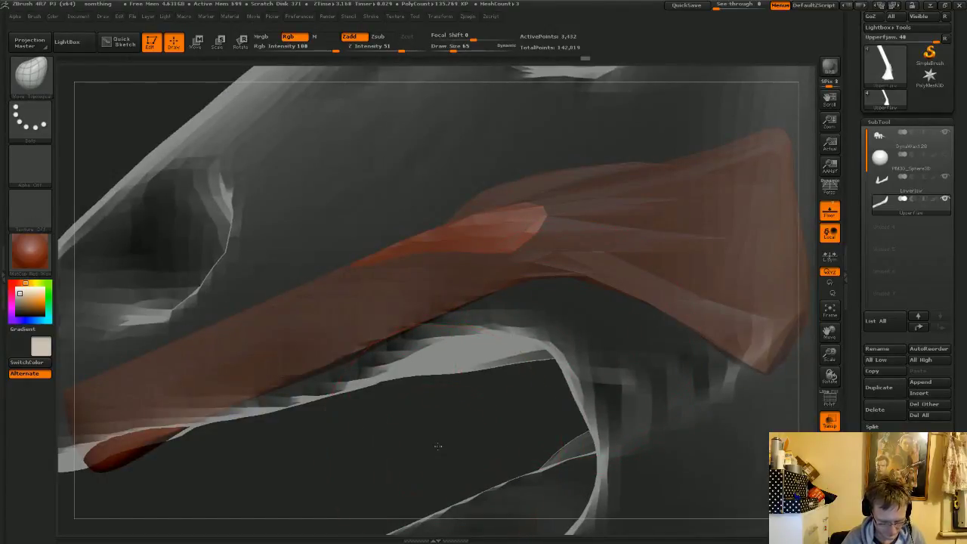
- Select the dinosaur body and nudge the upper beak's tip inward with the Move Topological brush
left_click_drag(443, 441, 598, 272, "alt")
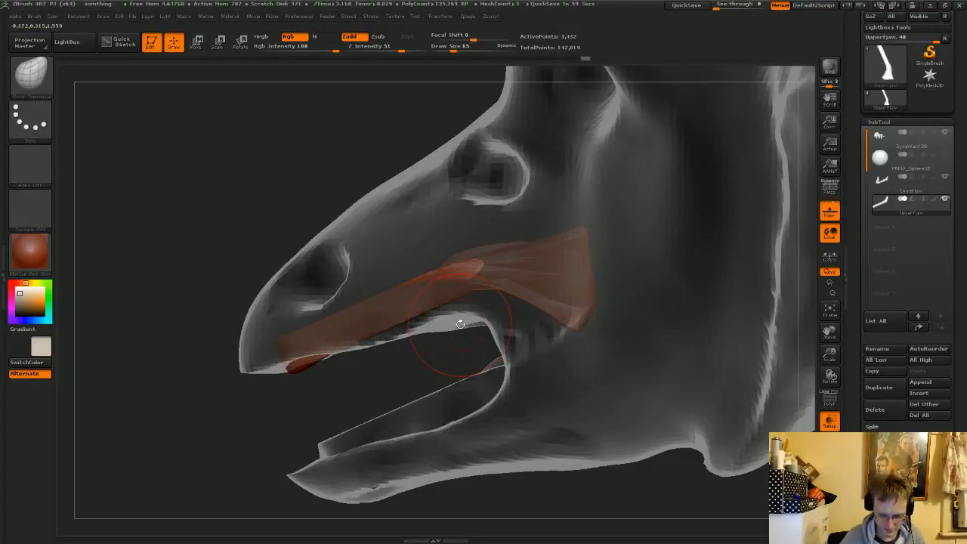
left_click(880, 135)
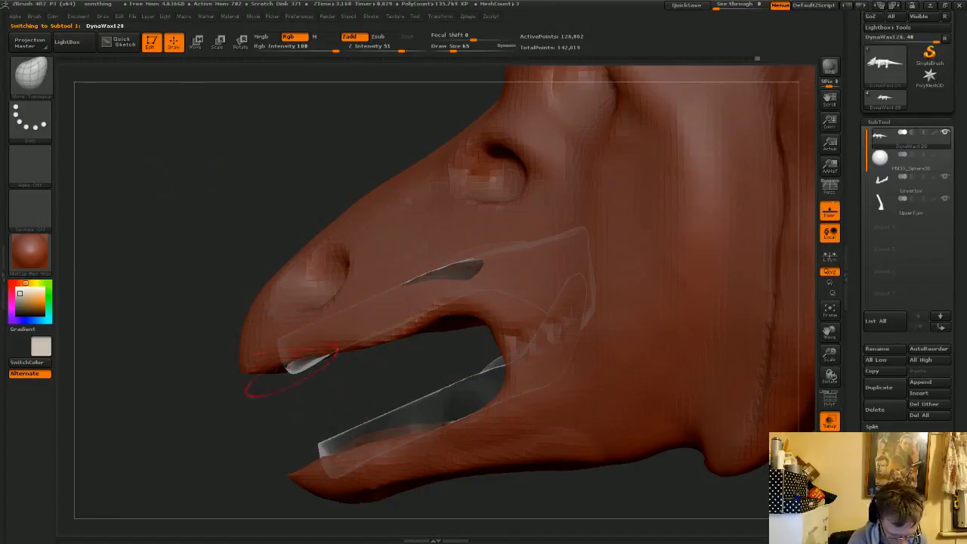
left_click_drag(211, 458, 235, 477)
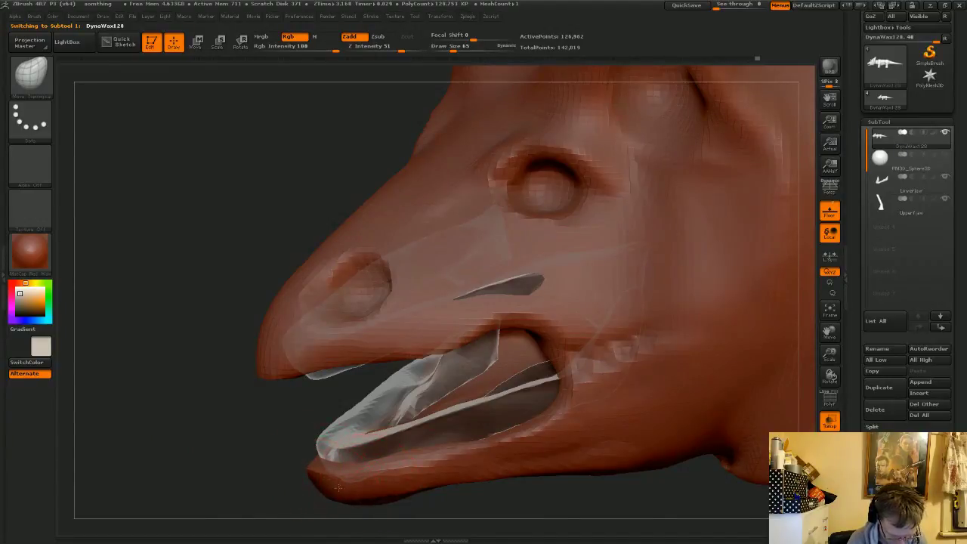
left_click_drag(266, 375, 271, 374)
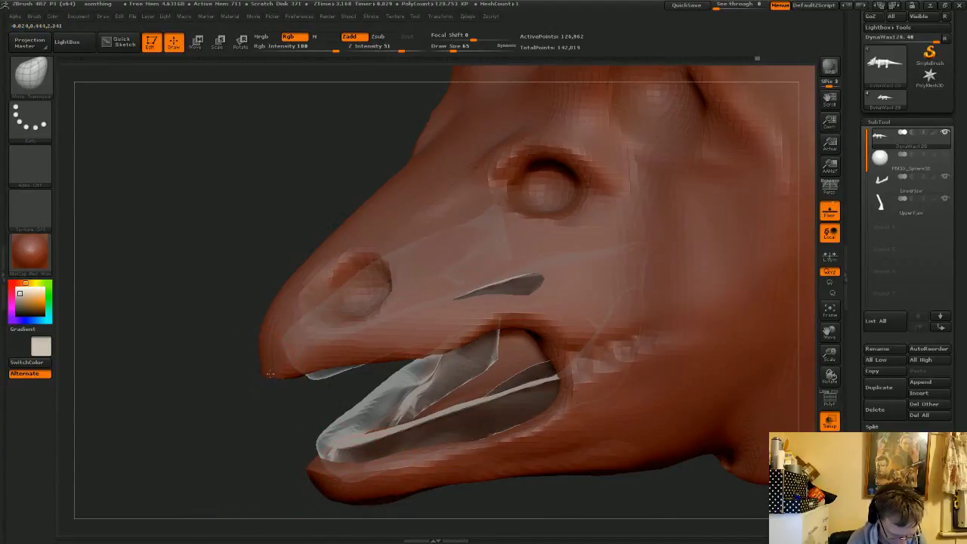
mouse_move(219, 448)
left_mouse_down()
mouse_move(233, 443)
mouse_move(229, 425)
mouse_move(341, 408)
left_mouse_up()
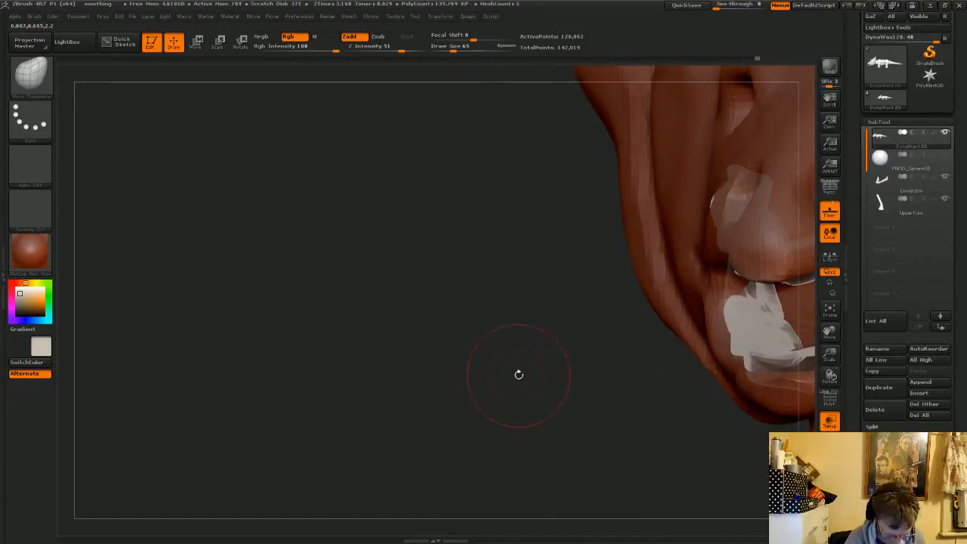
- Frame the body and pull the lower lip near the mouth corner over the lower jaw piece from the front
key("f")
left_click_drag(678, 242, 741, 244)
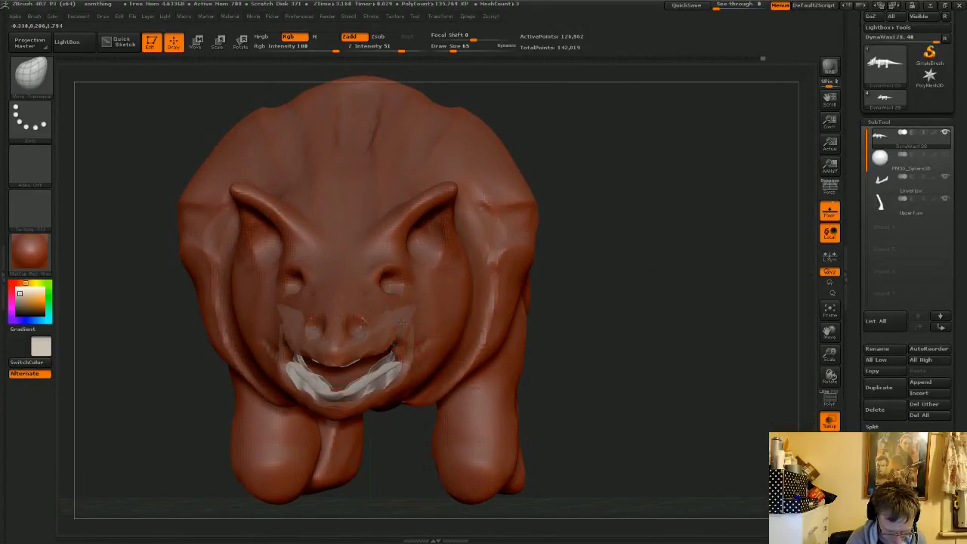
left_click_drag(643, 270, 625, 253)
left_click_drag(640, 330, 660, 354)
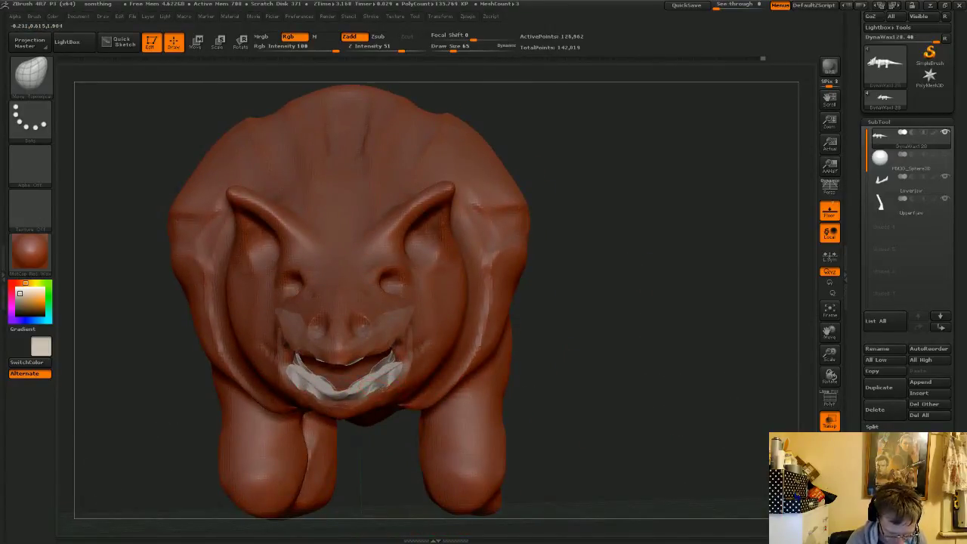
left_click_drag(389, 382, 398, 372)
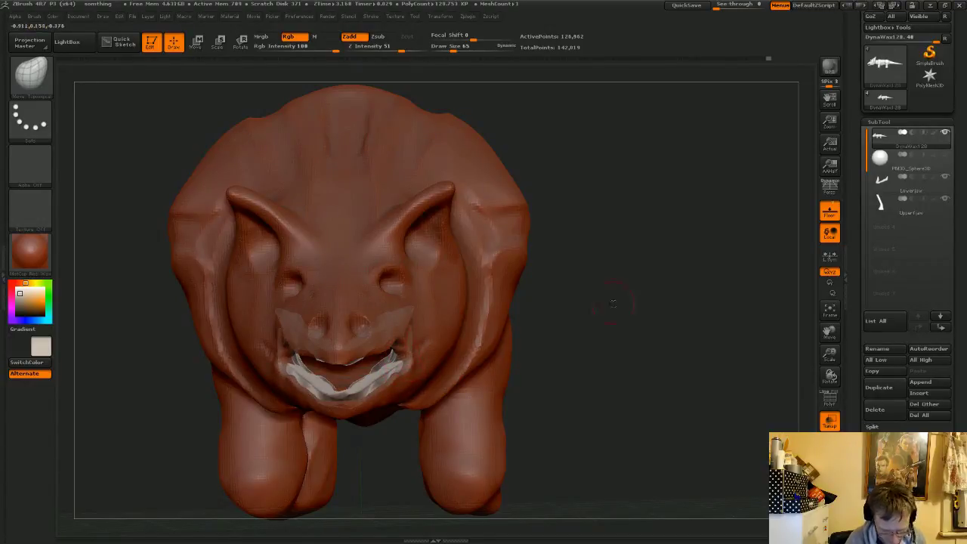
left_click_drag(613, 303, 370, 351)
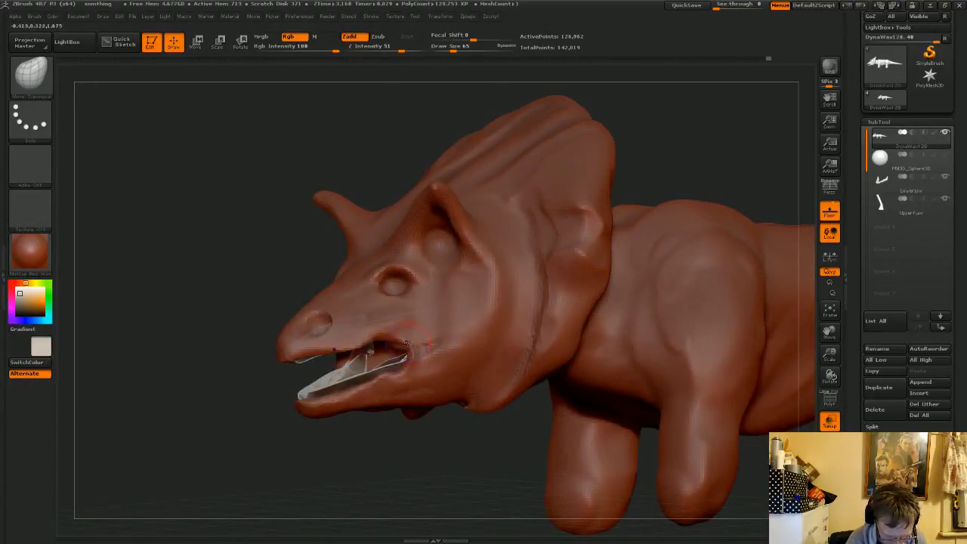
- Enlarge the Move Topological brush, pull the mouth corner backward and adjust the upper lip along the upper jaw piece
key("shift")
key("space")
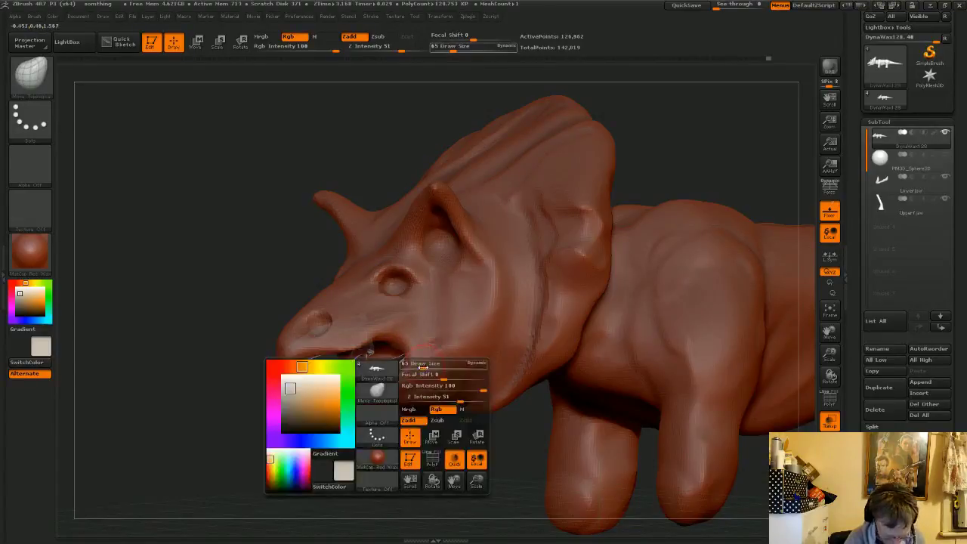
mouse_move(411, 350)
left_mouse_down()
mouse_move(428, 344)
mouse_move(417, 363)
mouse_move(421, 345)
left_mouse_up()
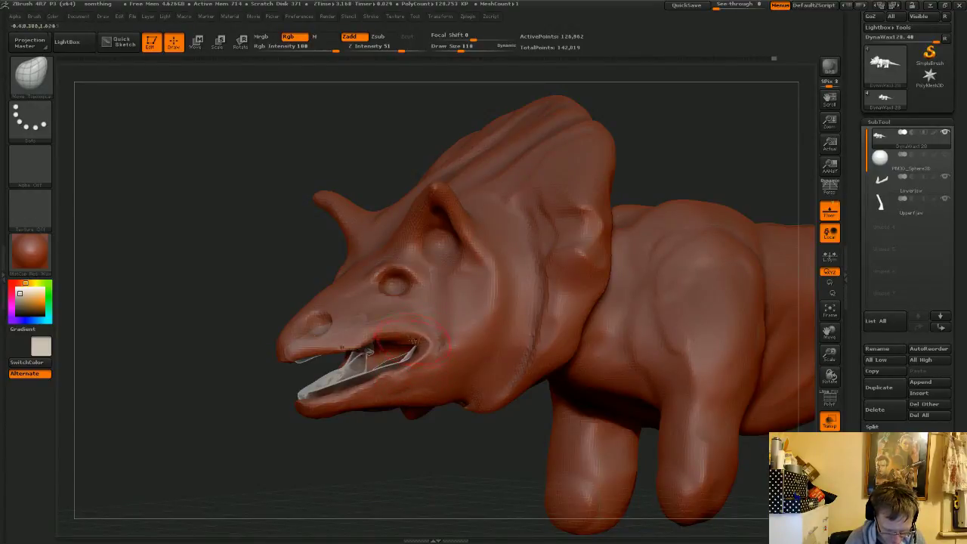
left_click_drag(353, 348, 354, 333)
left_click_drag(415, 437, 432, 340)
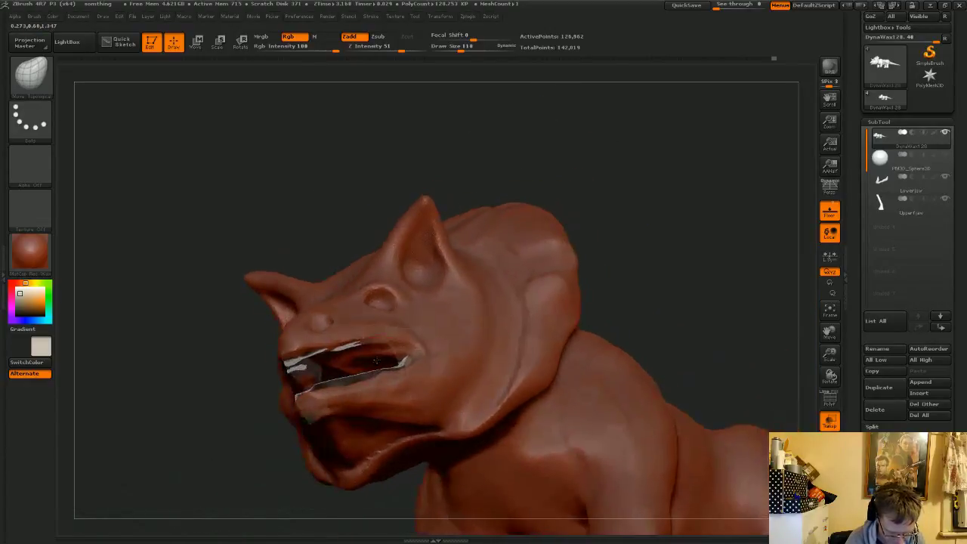
left_click_drag(330, 347, 331, 343)
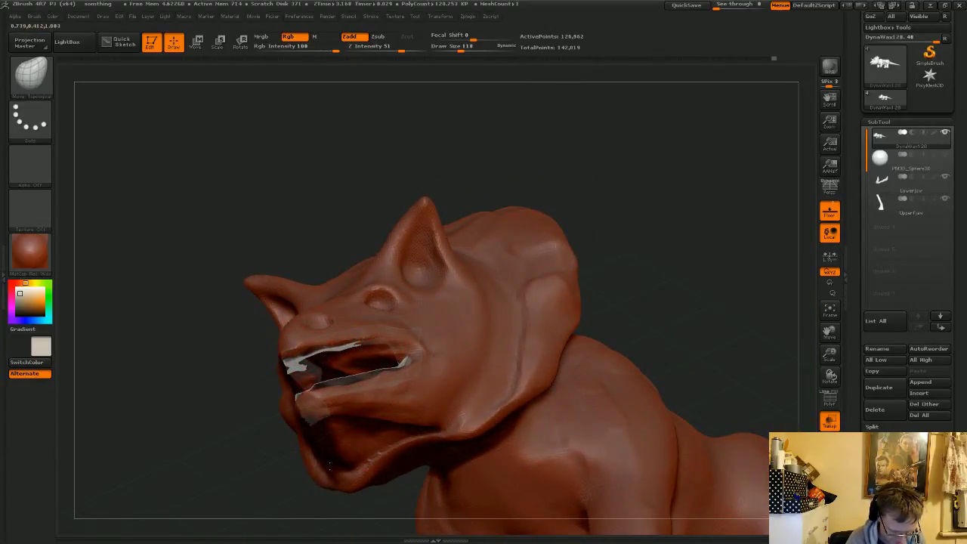
- Reshape the lower lip and lower beak tip around the lower jaw piece from the opposite side and the front
mouse_move(638, 315)
left_mouse_down()
mouse_move(676, 289)
mouse_move(669, 293)
left_mouse_up()
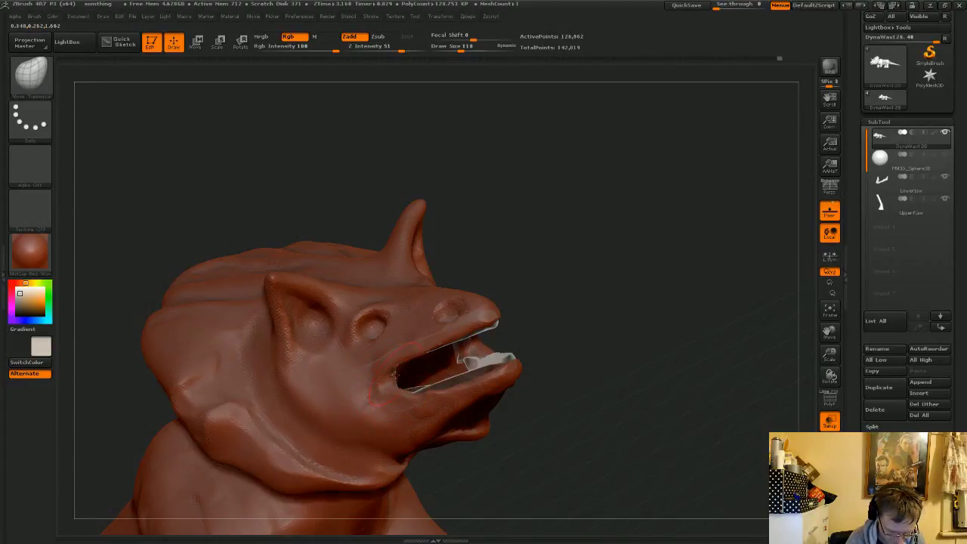
left_click_drag(616, 385, 639, 395)
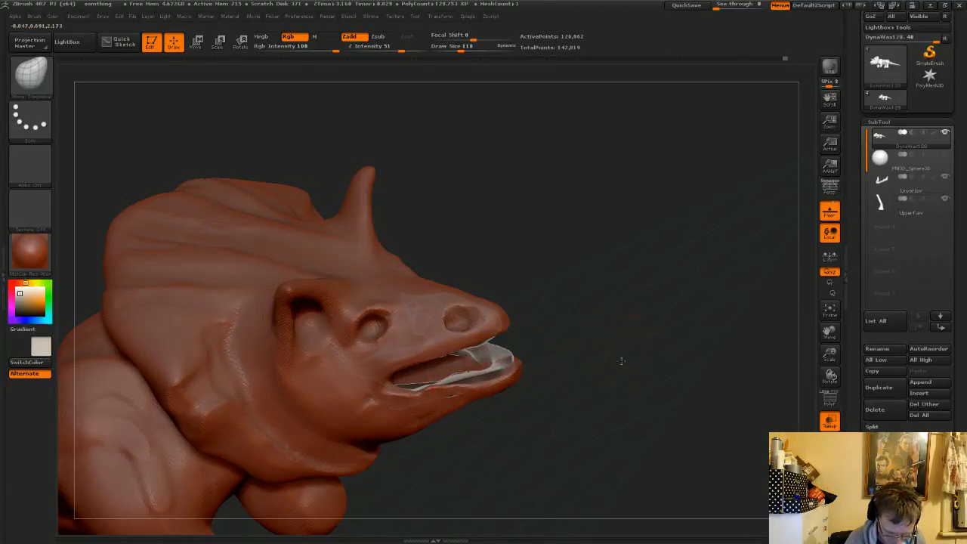
left_click_drag(622, 361, 446, 397)
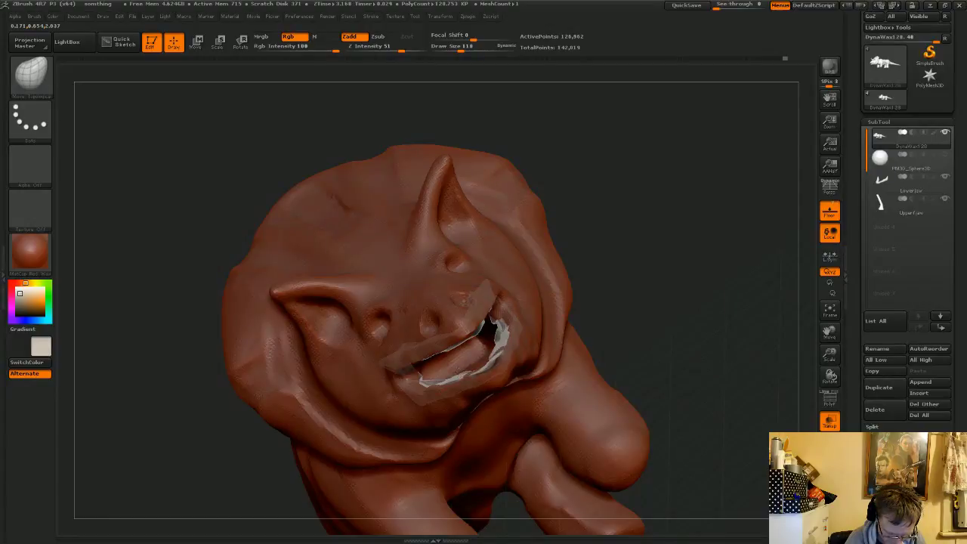
left_click_drag(450, 382, 521, 371)
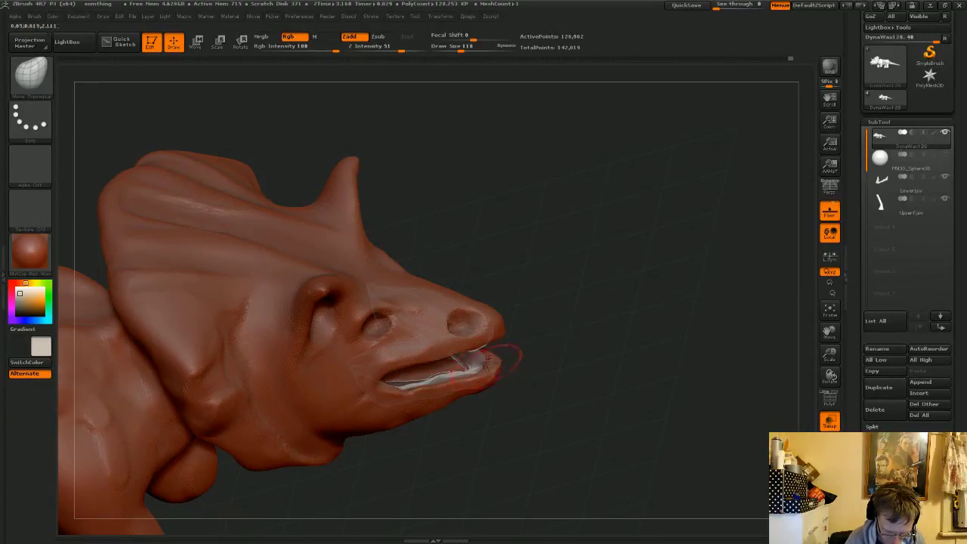
- Refine the upper beak tip and mouth corner around the jaw pieces, working from below and both sides
left_click_drag(567, 345, 575, 308)
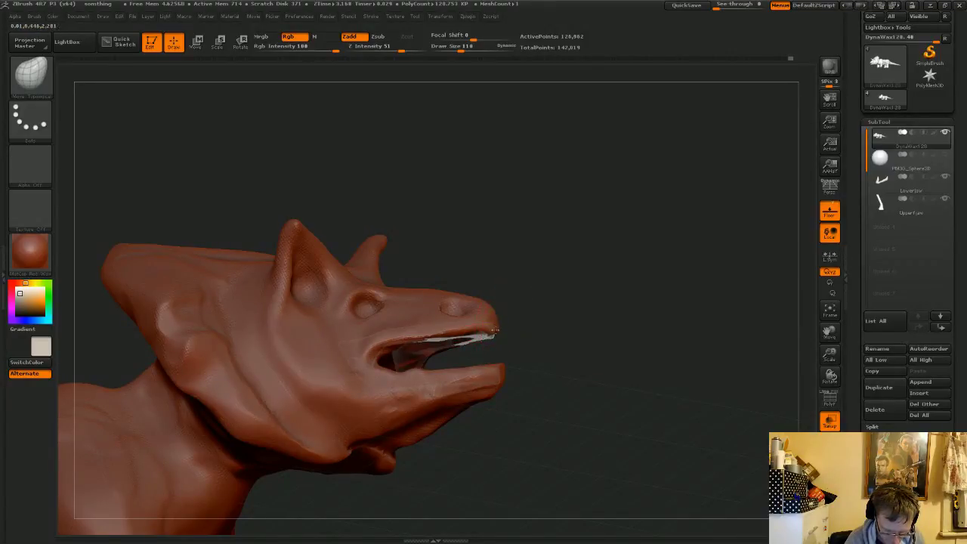
mouse_move(506, 322)
left_mouse_down()
mouse_move(605, 337)
mouse_move(627, 355)
mouse_move(606, 355)
mouse_move(592, 403)
mouse_move(545, 390)
mouse_move(535, 434)
mouse_move(500, 452)
mouse_move(461, 397)
mouse_move(439, 340)
left_mouse_up()
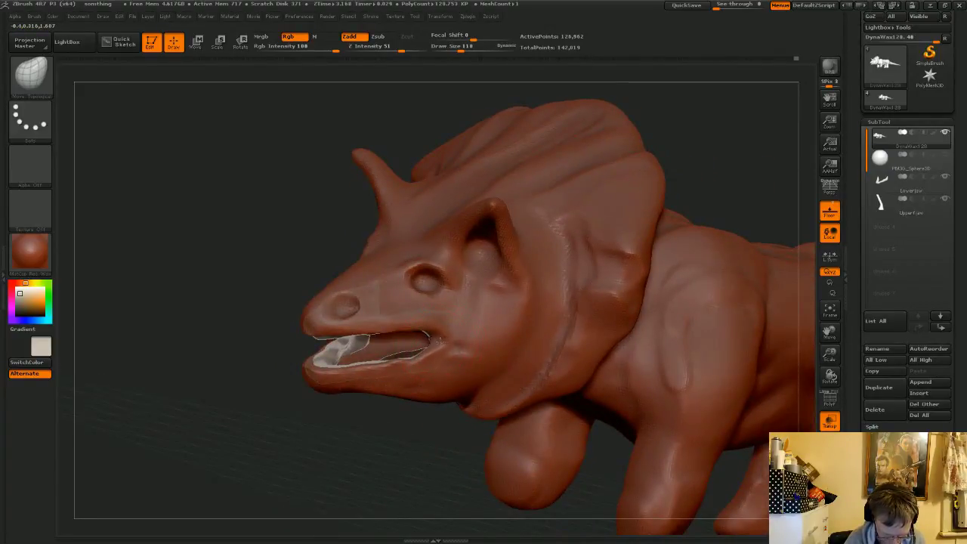
left_click_drag(422, 453, 446, 423)
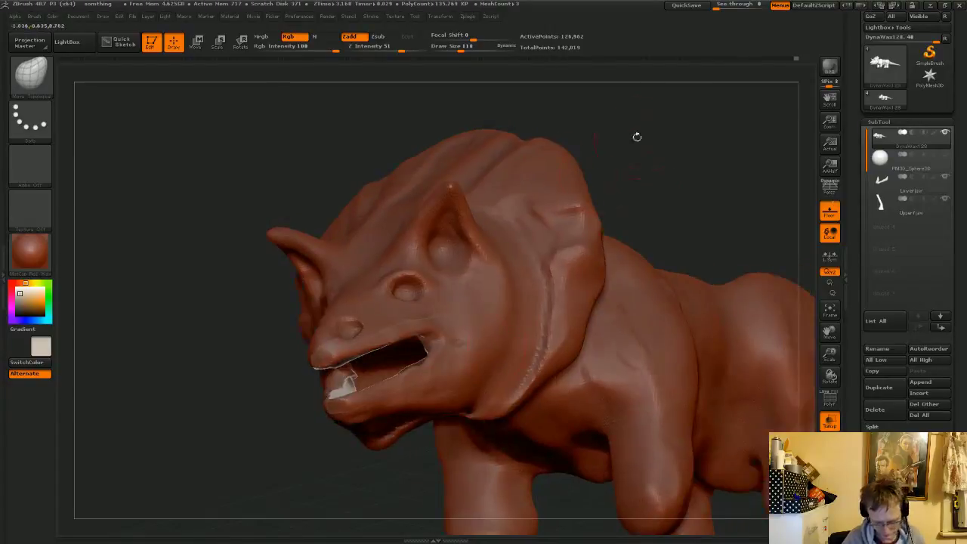
left_click_drag(654, 143, 667, 104)
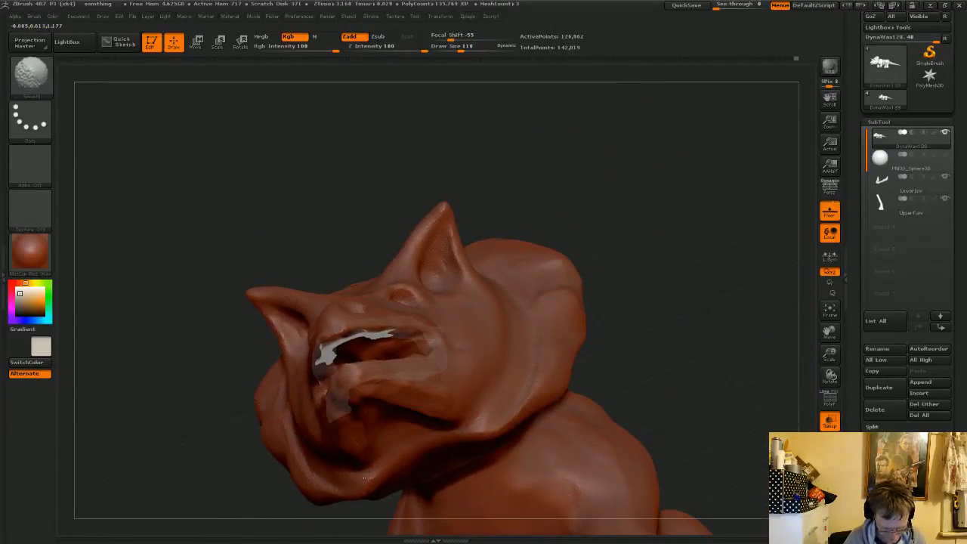